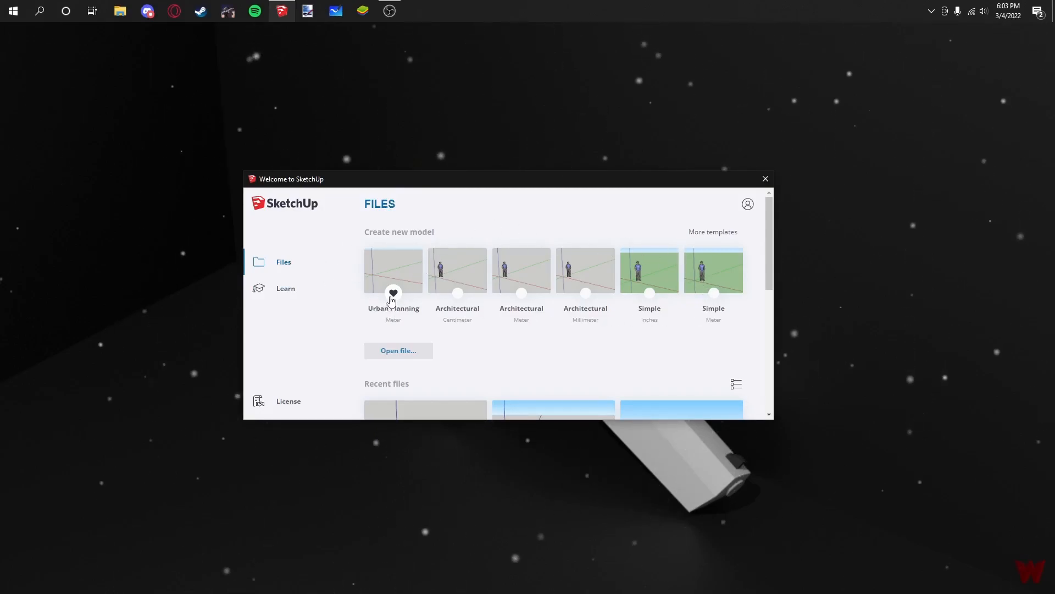
Step: Create a new model from the Urban Planning template in meters
{"action": "left_click", "coordinate": [691, 232]}
{"action": "scroll", "coordinate": [662, 232], "scroll_direction": "down", "scroll_amount": 1}
{"action": "scroll", "coordinate": [662, 235], "scroll_direction": "down", "scroll_amount": 1}
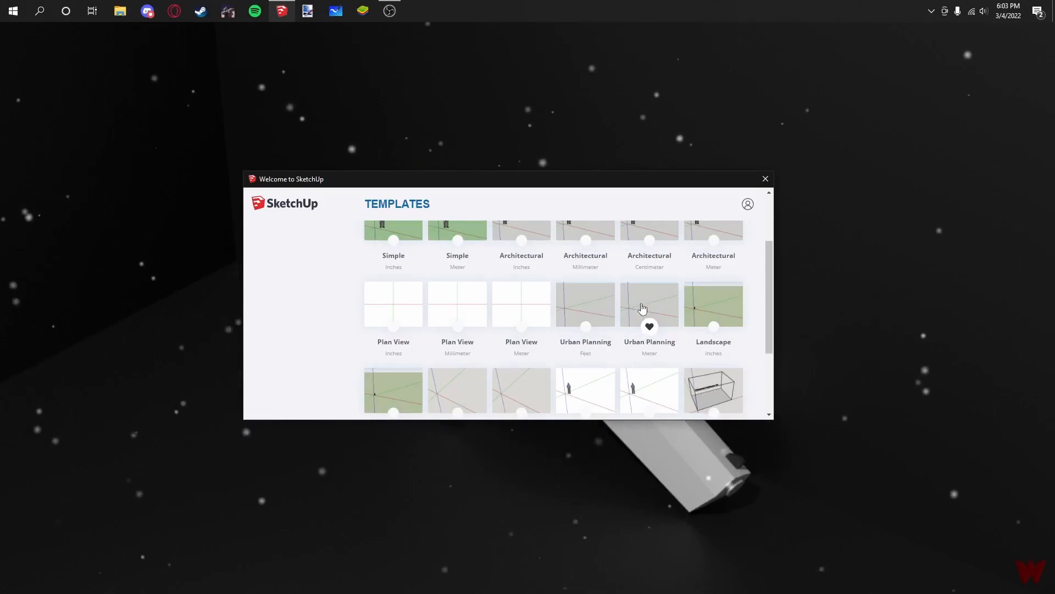
{"action": "left_click", "coordinate": [643, 311]}
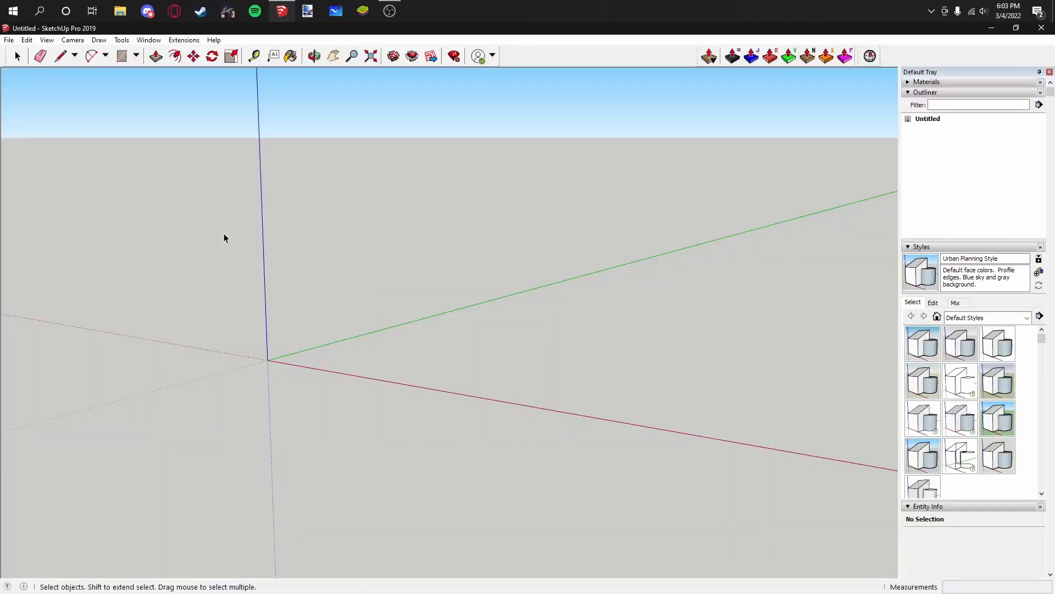
Step: Draw a 30 by 30 m square on the ground with one corner at the origin
{"action": "mouse_move", "coordinate": [223, 233]}
{"action": "middle_mouse_down"}
{"action": "mouse_move", "coordinate": [419, 280]}
{"action": "mouse_move", "coordinate": [306, 261]}
{"action": "mouse_move", "coordinate": [539, 377]}
{"action": "mouse_move", "coordinate": [547, 347]}
{"action": "mouse_move", "coordinate": [506, 320]}
{"action": "mouse_move", "coordinate": [433, 335]}
{"action": "middle_mouse_up"}
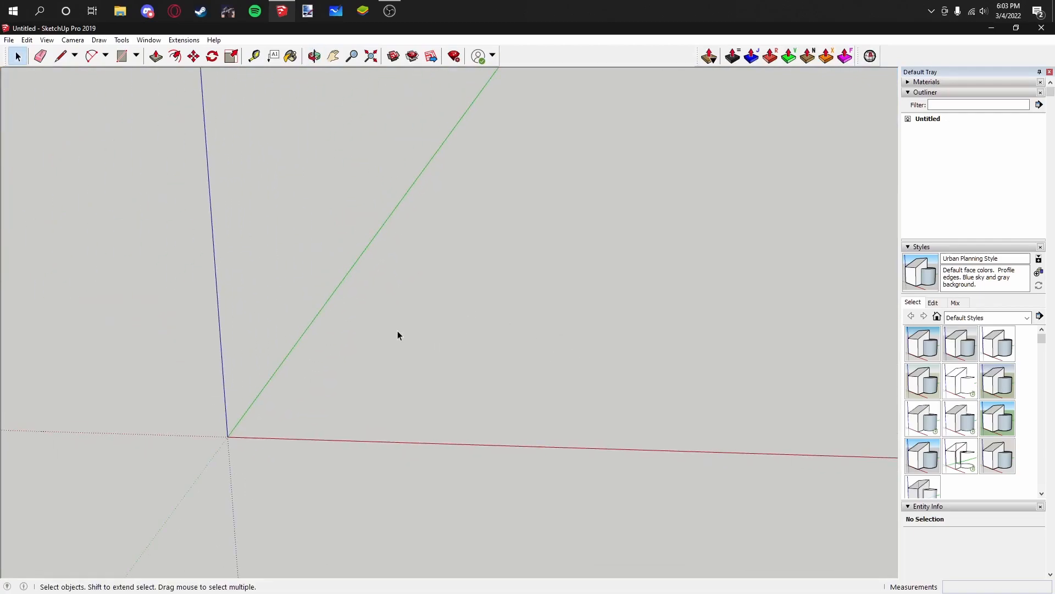
{"action": "left_click", "coordinate": [122, 55]}
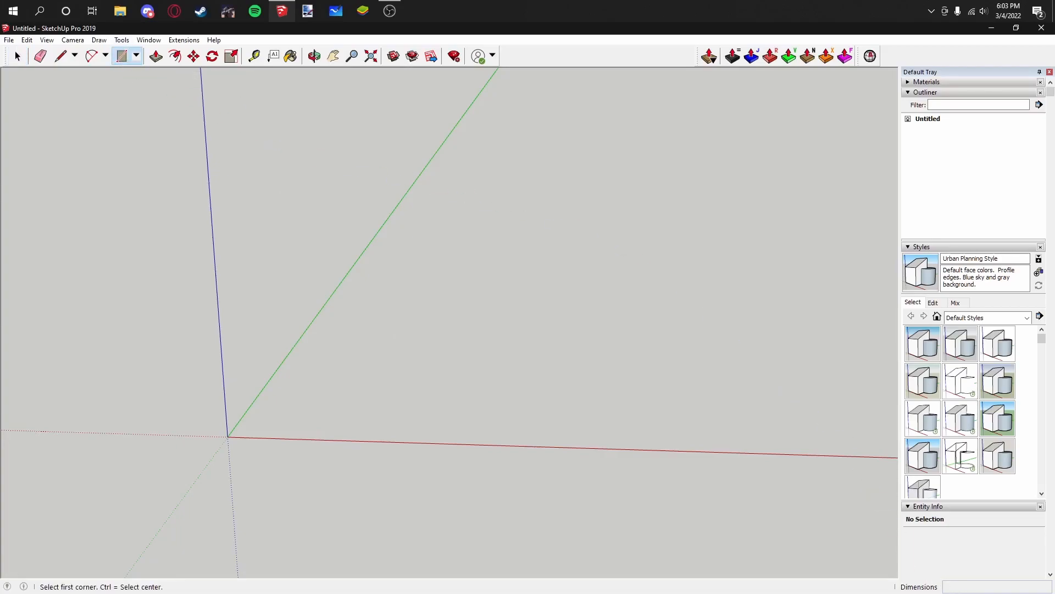
{"action": "left_click", "coordinate": [227, 437]}
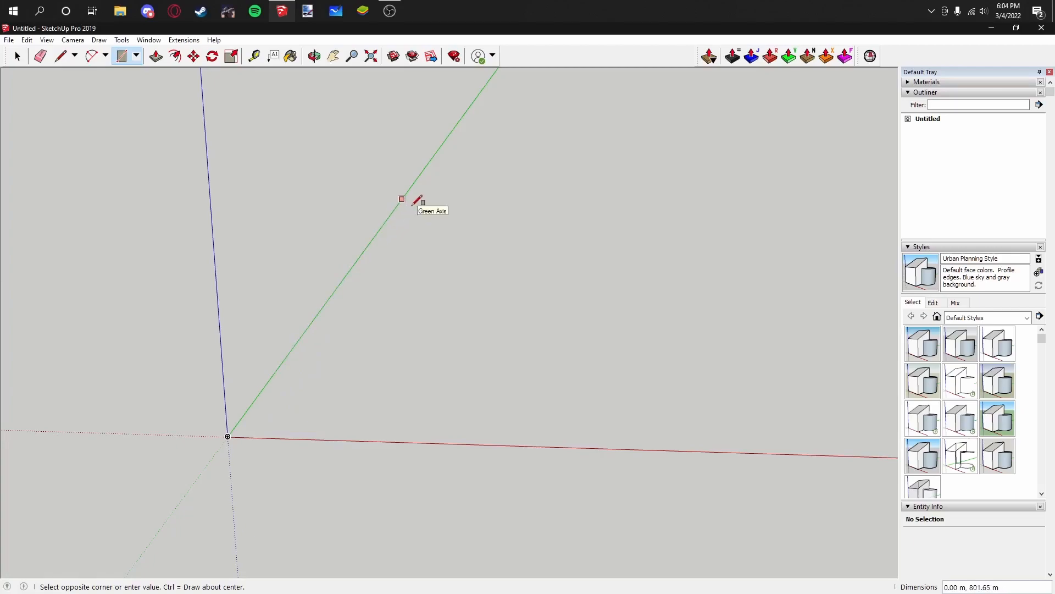
{"action": "scroll", "coordinate": [333, 382], "scroll_direction": "up", "scroll_amount": 3}
{"action": "middle_click_drag", "start_coordinate": [337, 375], "coordinate": [358, 418]}
{"action": "middle_click_drag", "start_coordinate": [309, 302], "coordinate": [474, 405]}
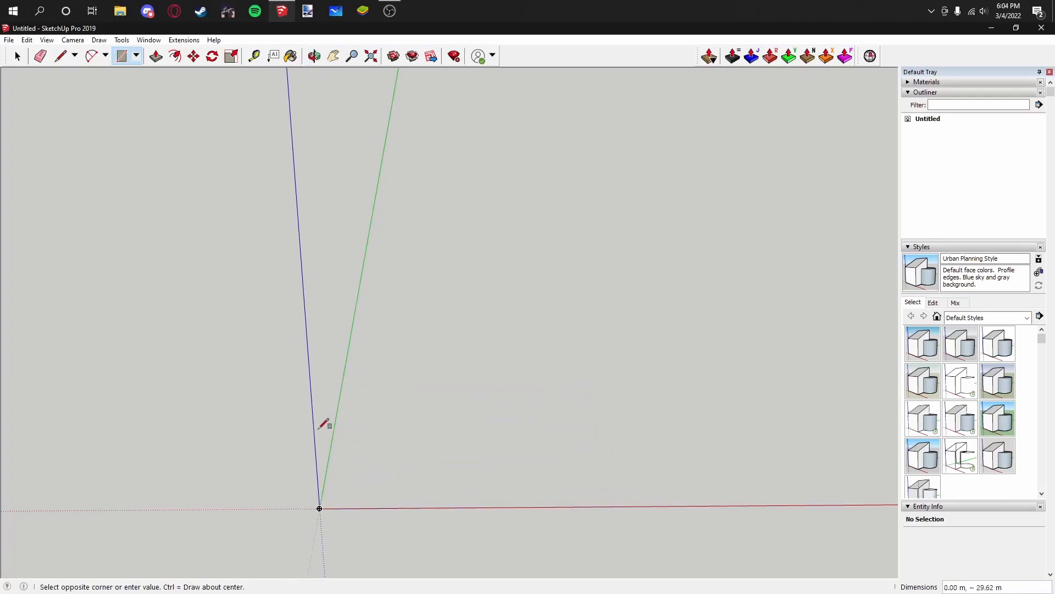
{"action": "scroll", "coordinate": [422, 459], "scroll_direction": "up", "scroll_amount": 3}
{"action": "middle_click_drag", "start_coordinate": [422, 460], "coordinate": [398, 477]}
{"action": "scroll", "coordinate": [401, 285], "scroll_direction": "down", "scroll_amount": 3}
{"action": "scroll", "coordinate": [400, 328], "scroll_direction": "up", "scroll_amount": 3}
{"action": "scroll", "coordinate": [425, 300], "scroll_direction": "up", "scroll_amount": 2}
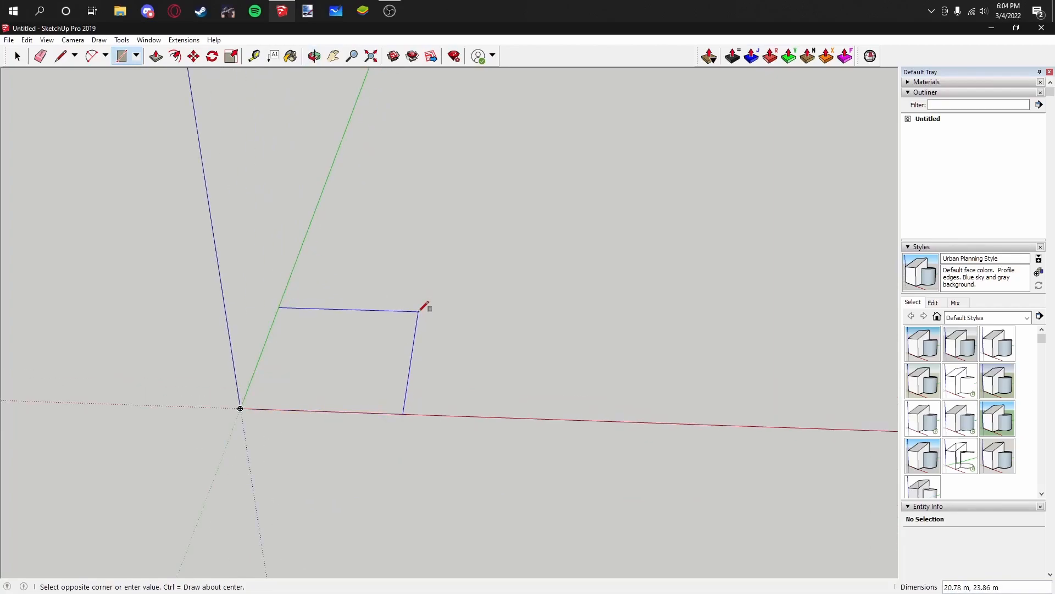
{"action": "type", "text": "30,30"}
{"action": "key", "text": "Return"}
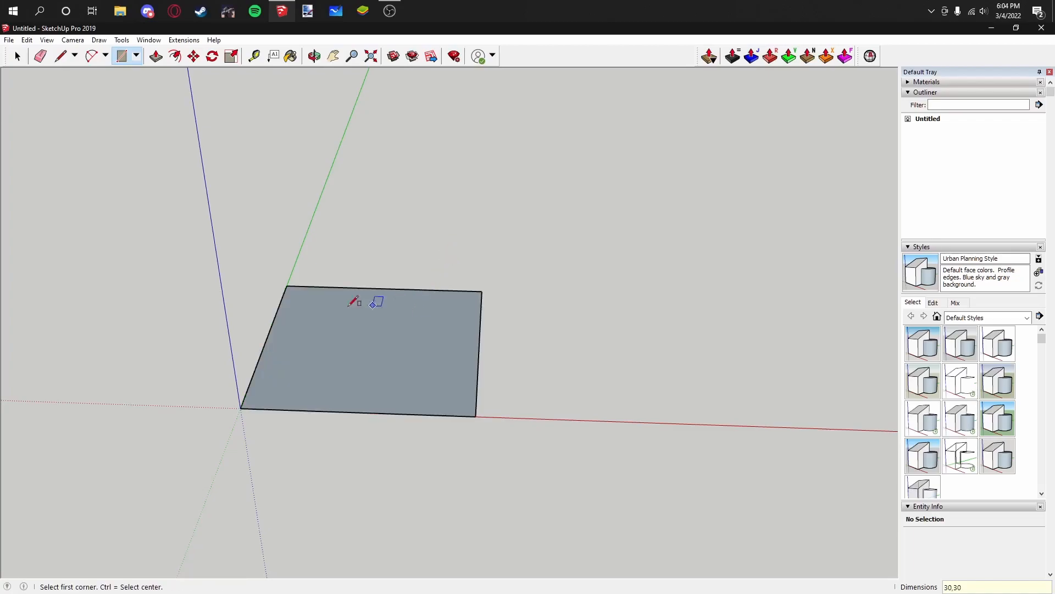
Step: Reverse the square's face so its front side points up
{"action": "left_click", "coordinate": [17, 56]}
{"action": "right_click", "coordinate": [336, 345]}
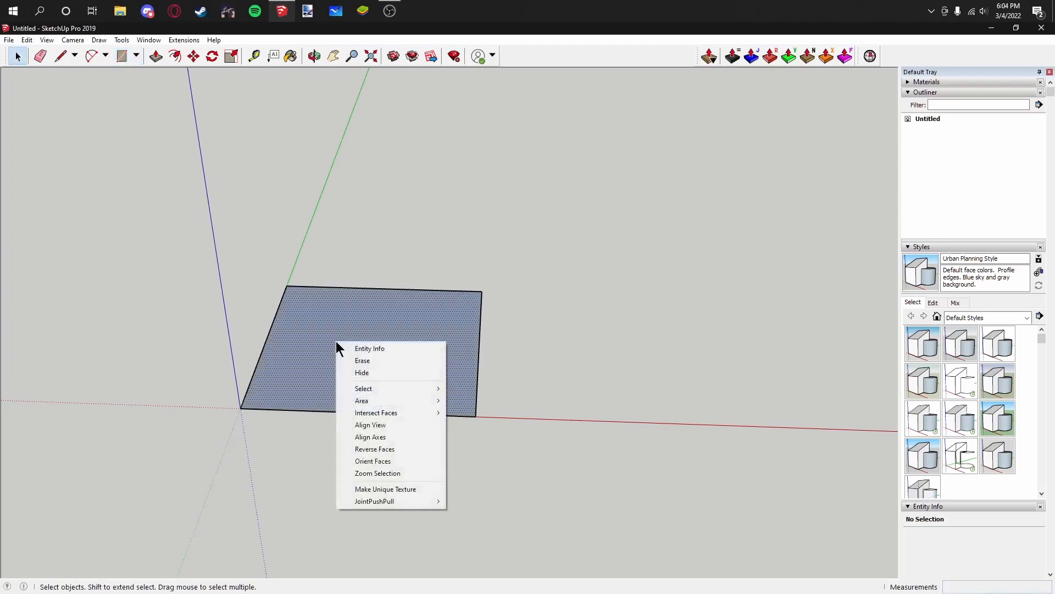
{"action": "left_click", "coordinate": [407, 445]}
{"action": "left_click", "coordinate": [553, 404]}
{"action": "scroll", "coordinate": [264, 334], "scroll_direction": "up", "scroll_amount": 6}
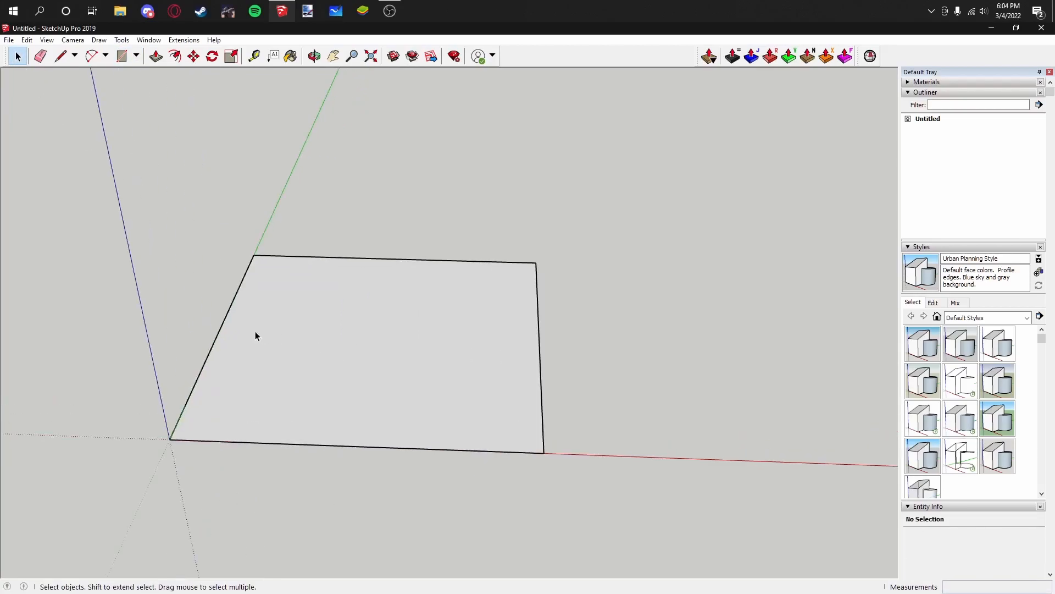
{"action": "scroll", "coordinate": [236, 330], "scroll_direction": "down", "scroll_amount": 3}
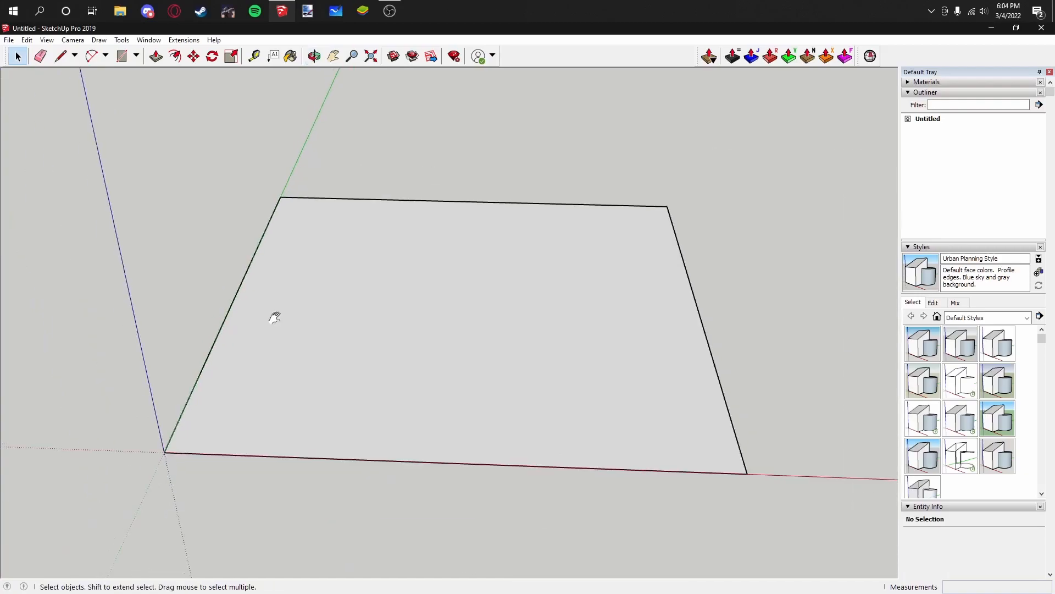
Step: Offset the square's outline 0.5 m inward to form a wall strip around the floor
{"action": "key", "text": "f"}
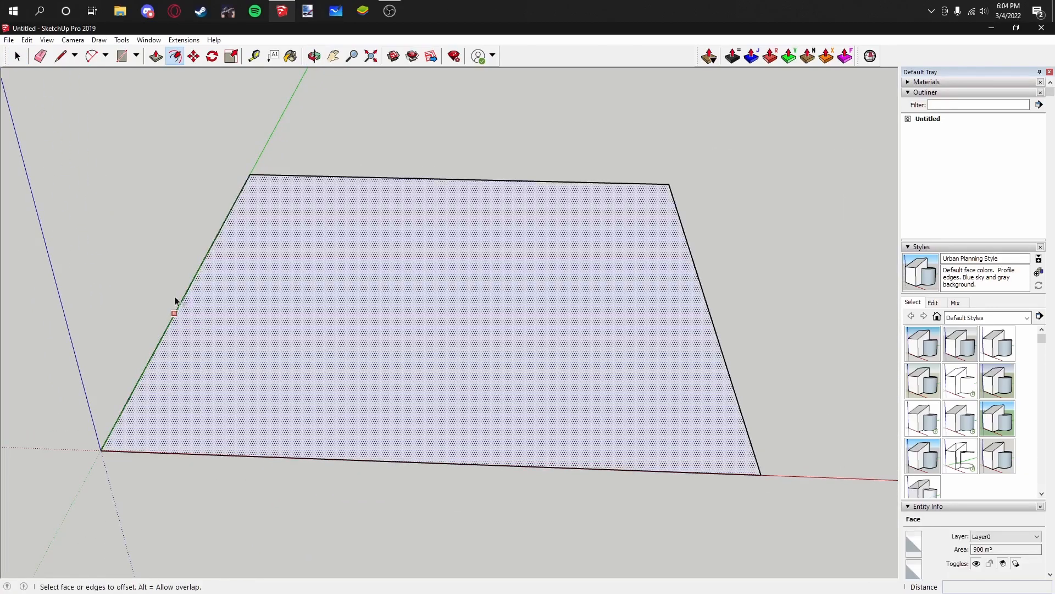
{"action": "left_click", "coordinate": [203, 282]}
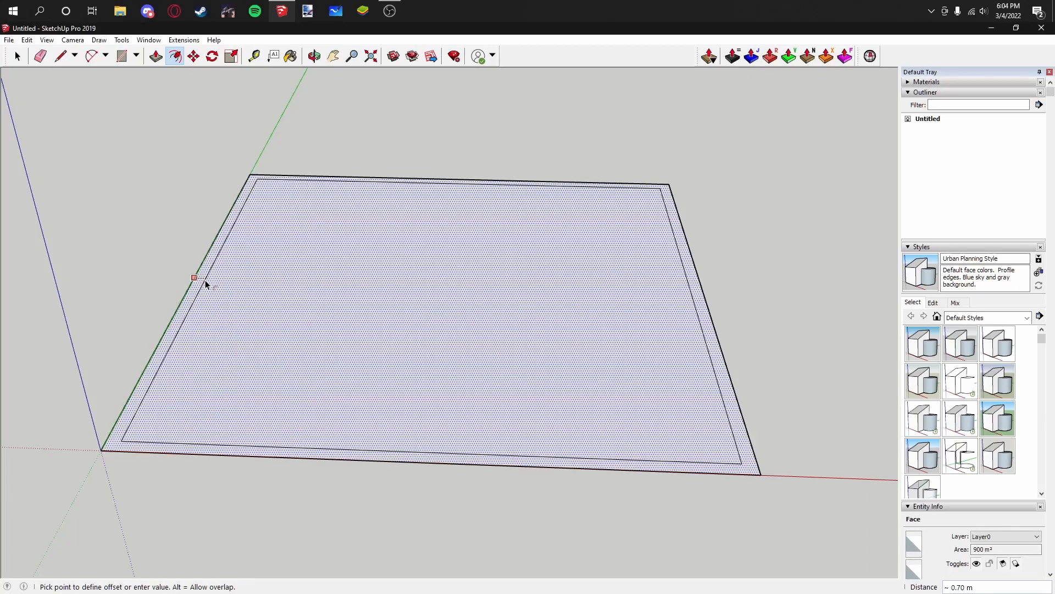
{"action": "type", "text": ".5"}
{"action": "key", "text": "Return"}
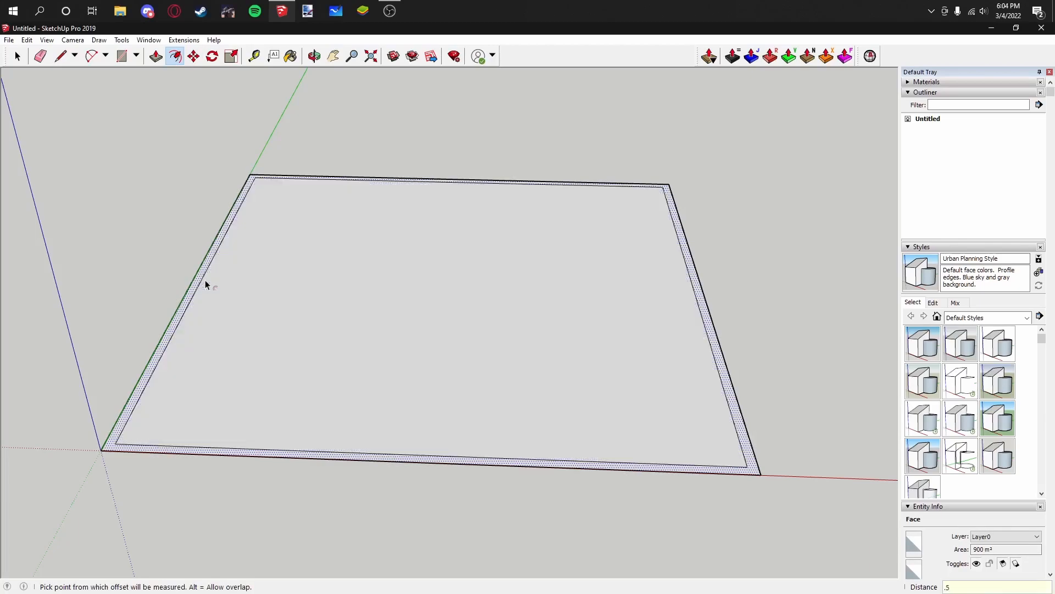
{"action": "left_click", "coordinate": [18, 56]}
{"action": "scroll", "coordinate": [249, 190], "scroll_direction": "down", "scroll_amount": 2}
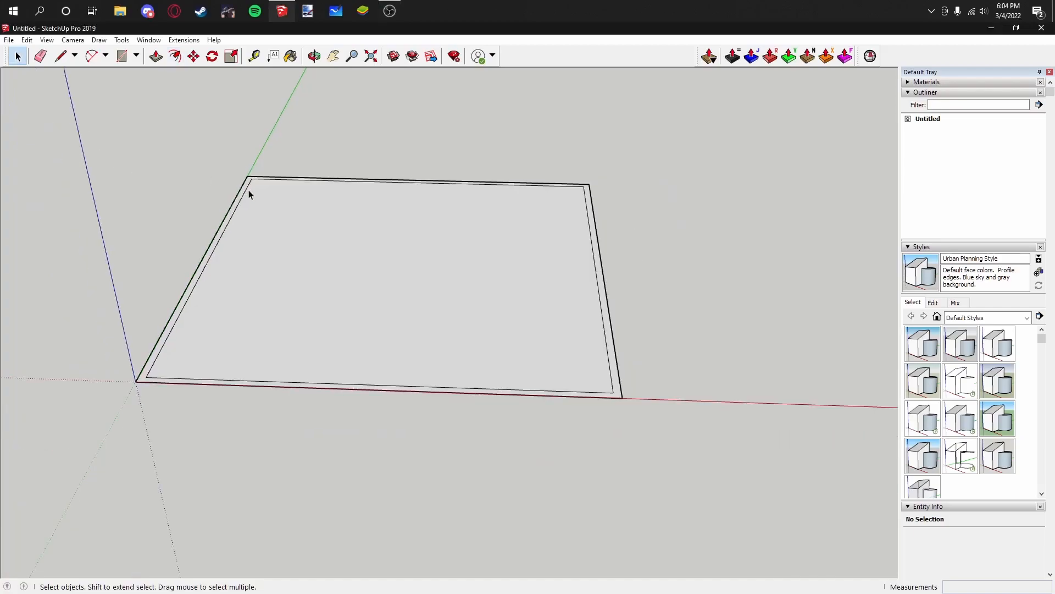
Step: Draw a line straight across the front wall strip, a short way left of the front edge's midpoint
{"action": "middle_click_drag", "start_coordinate": [409, 190], "coordinate": [414, 225]}
{"action": "middle_click_drag", "start_coordinate": [302, 214], "coordinate": [330, 285]}
{"action": "scroll", "coordinate": [330, 285], "scroll_direction": "up", "scroll_amount": 1}
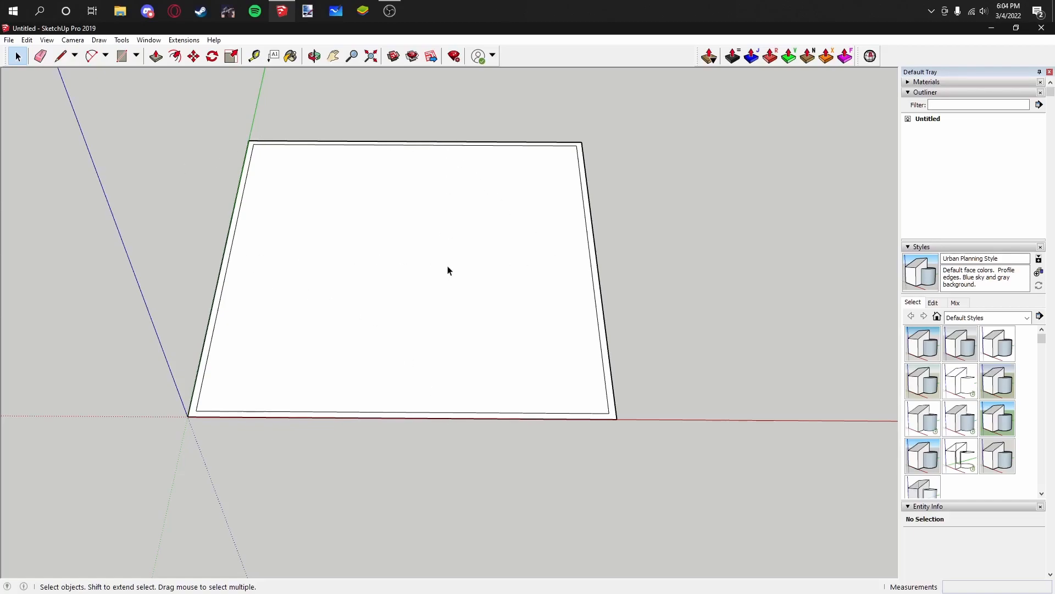
{"action": "left_click", "coordinate": [60, 56]}
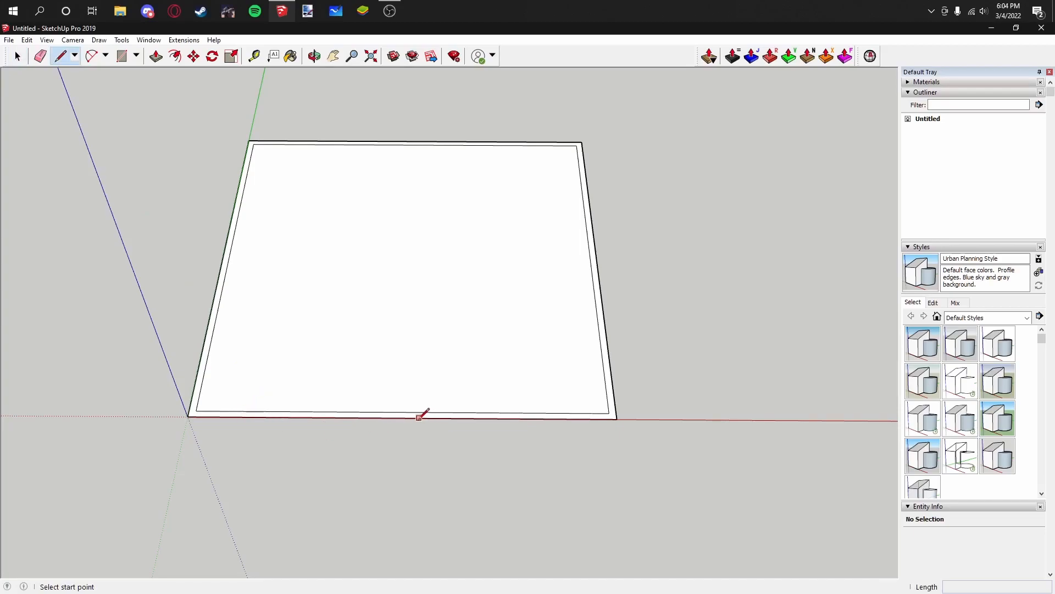
{"action": "scroll", "coordinate": [407, 416], "scroll_direction": "up", "scroll_amount": 5}
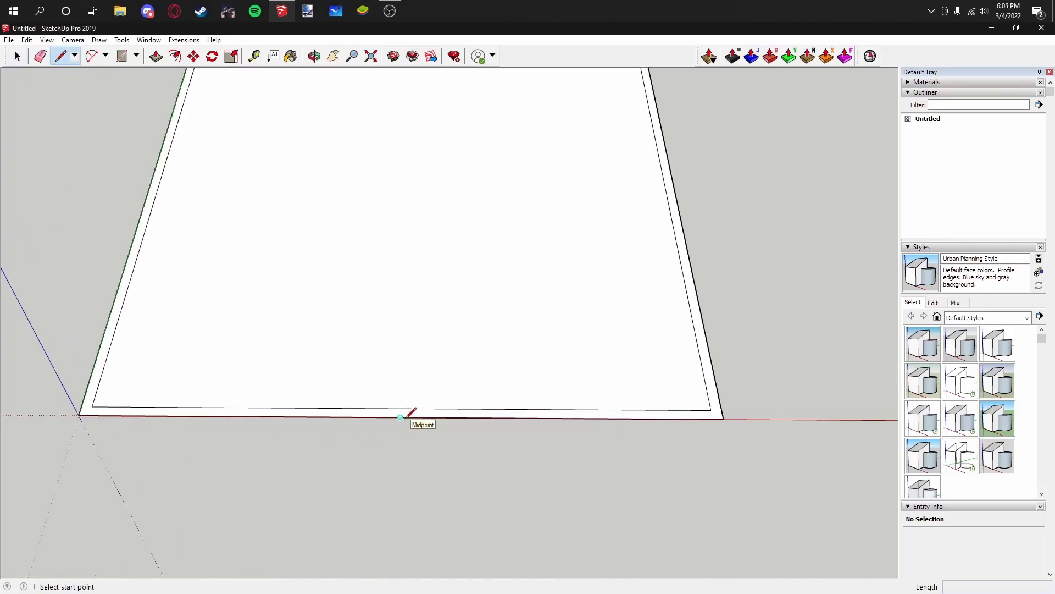
{"action": "left_click", "coordinate": [408, 416]}
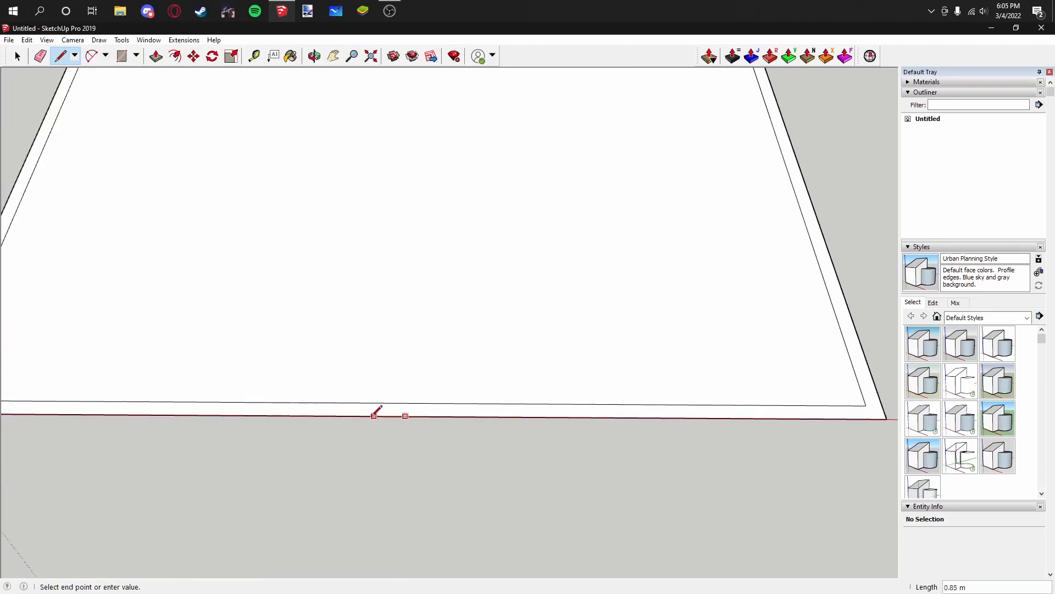
{"action": "key", "text": "Escape"}
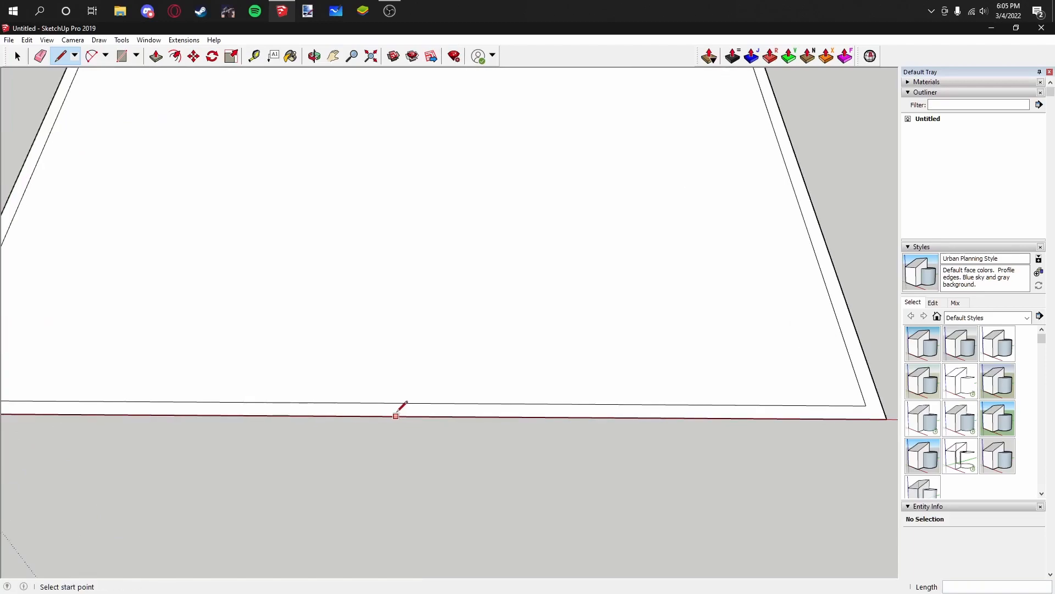
{"action": "left_click", "coordinate": [398, 416]}
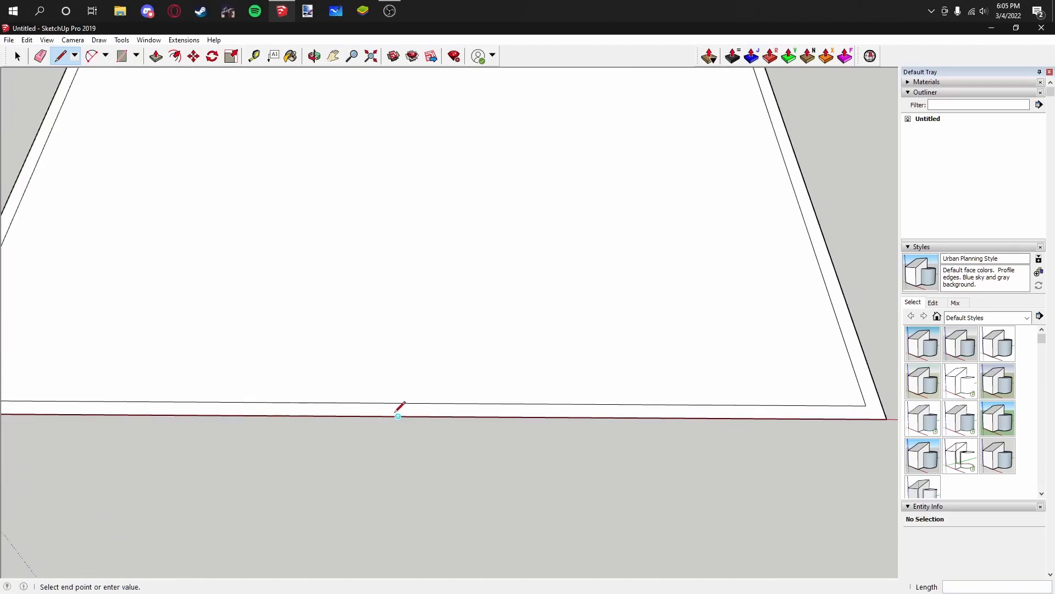
{"action": "key", "text": "Escape"}
{"action": "left_click", "coordinate": [357, 416]}
{"action": "left_click", "coordinate": [359, 401]}
Step: Draw a 2.5 m line rightward along the inner wall edge and a second crossing line from its end to the outer edge
{"action": "left_click", "coordinate": [358, 402]}
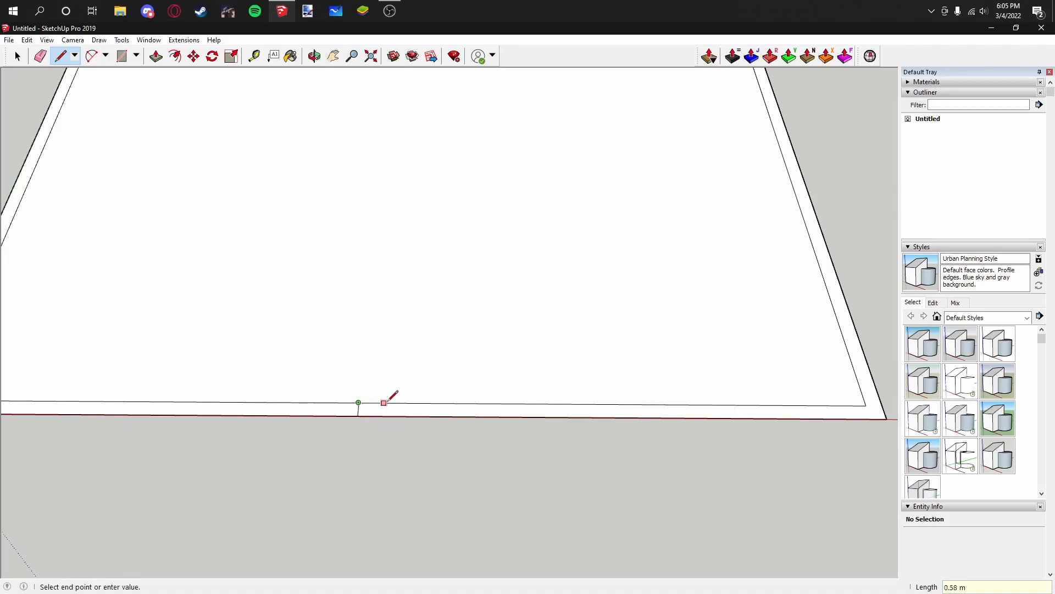
{"action": "left_click", "coordinate": [420, 402]}
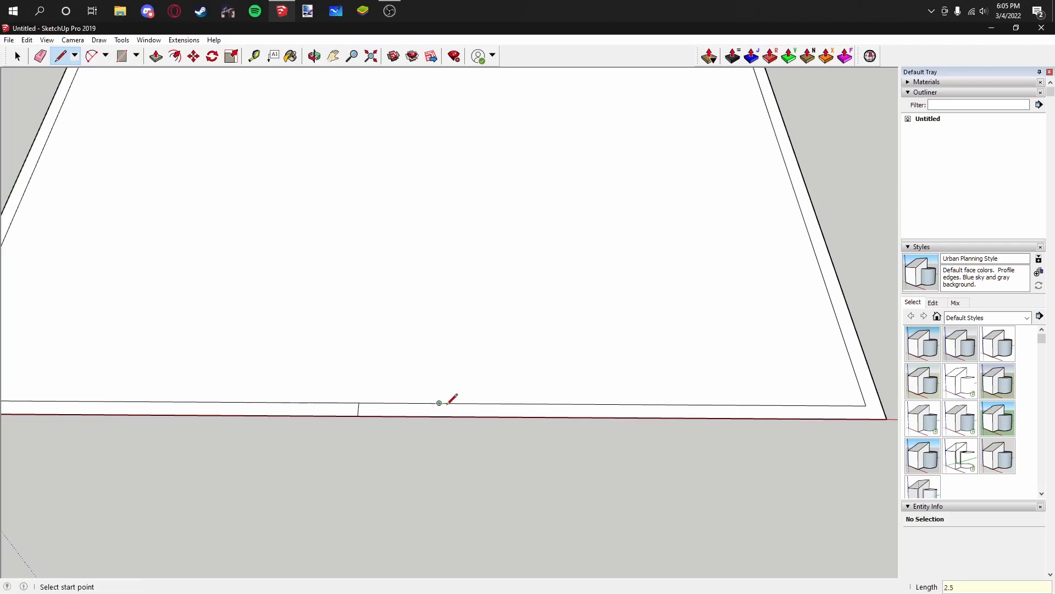
{"action": "left_click", "coordinate": [439, 402]}
{"action": "left_click", "coordinate": [439, 416]}
Step: Erase the outer edge between the two crossing lines, then redraw it from corner to corner
{"action": "key", "text": "e"}
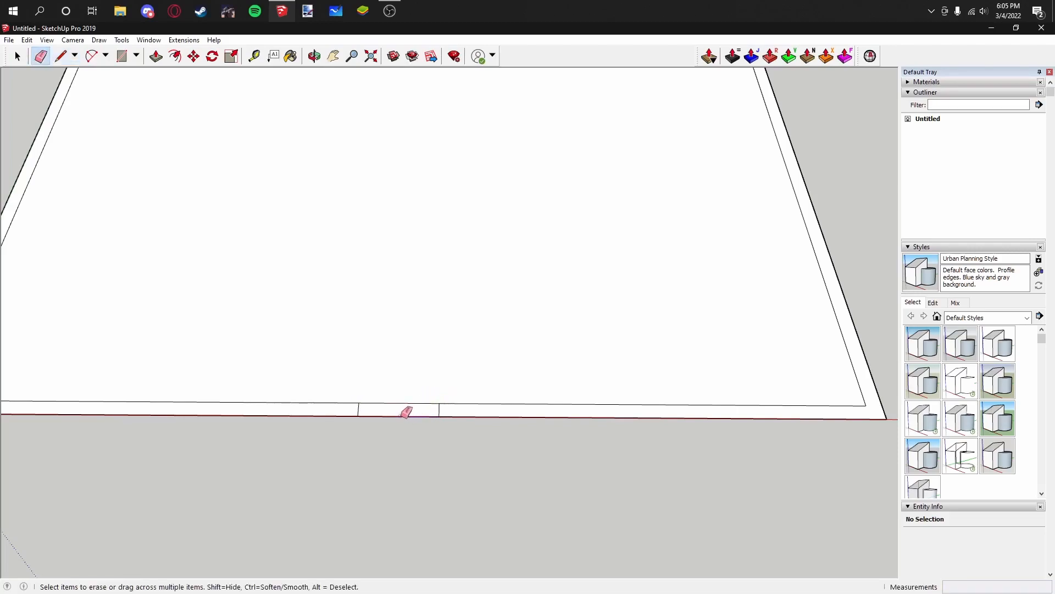
{"action": "left_click", "coordinate": [396, 416]}
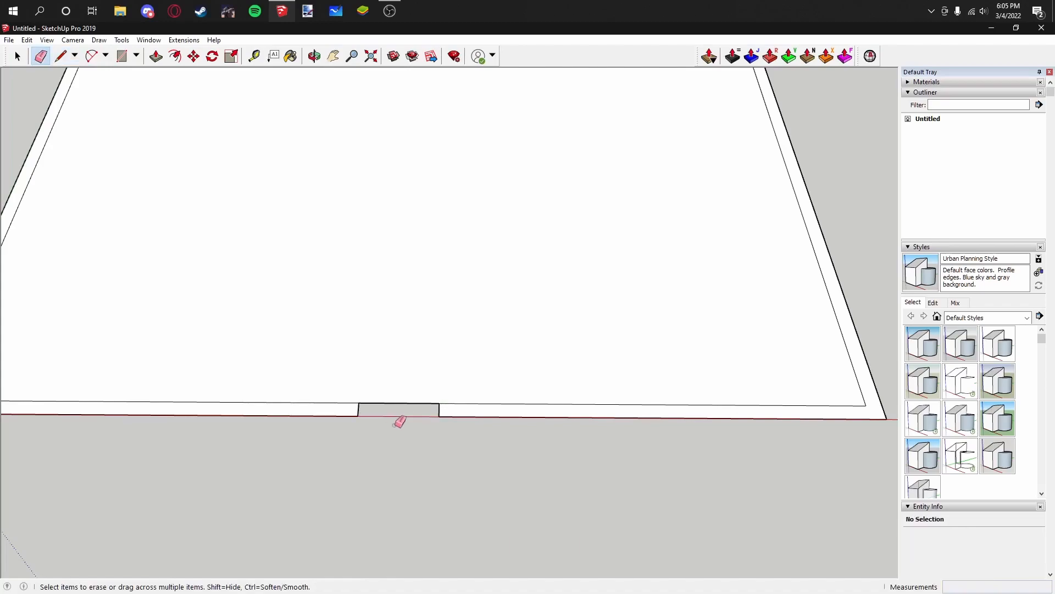
{"action": "left_click", "coordinate": [60, 56]}
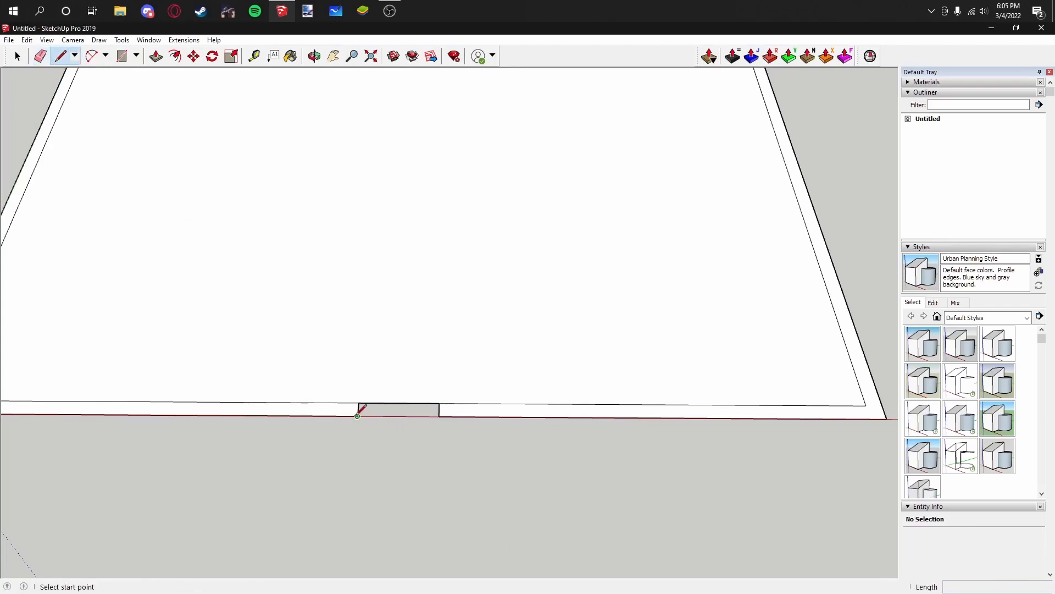
{"action": "left_click", "coordinate": [357, 416]}
{"action": "left_click", "coordinate": [439, 416]}
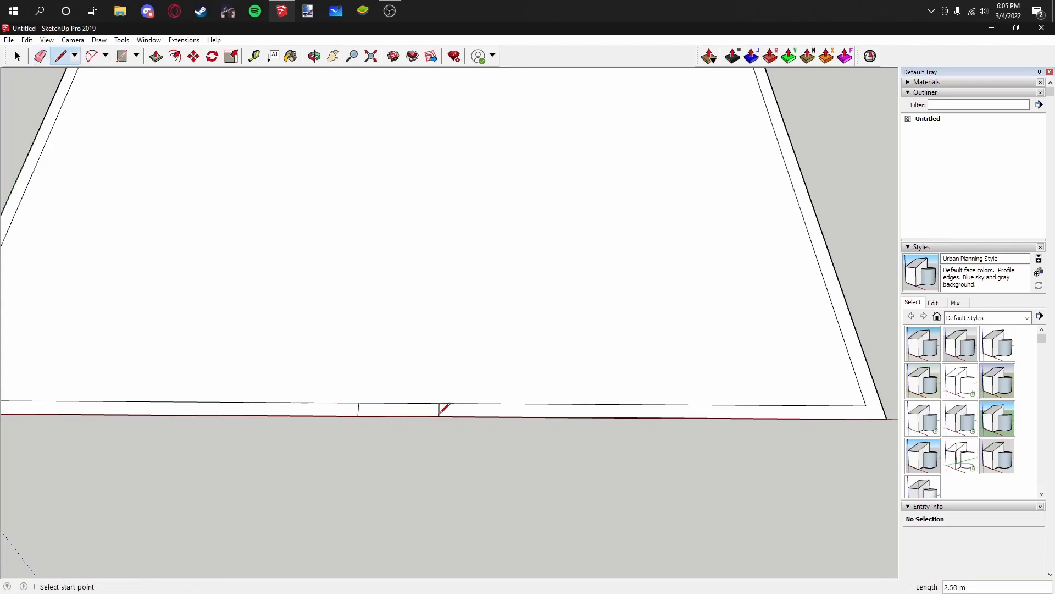
Step: Erase the inner wall edge between the two crossing lines to open the doorway to the floor
{"action": "key", "text": "e"}
{"action": "left_click", "coordinate": [398, 403]}
{"action": "scroll", "coordinate": [399, 399], "scroll_direction": "down", "scroll_amount": 2}
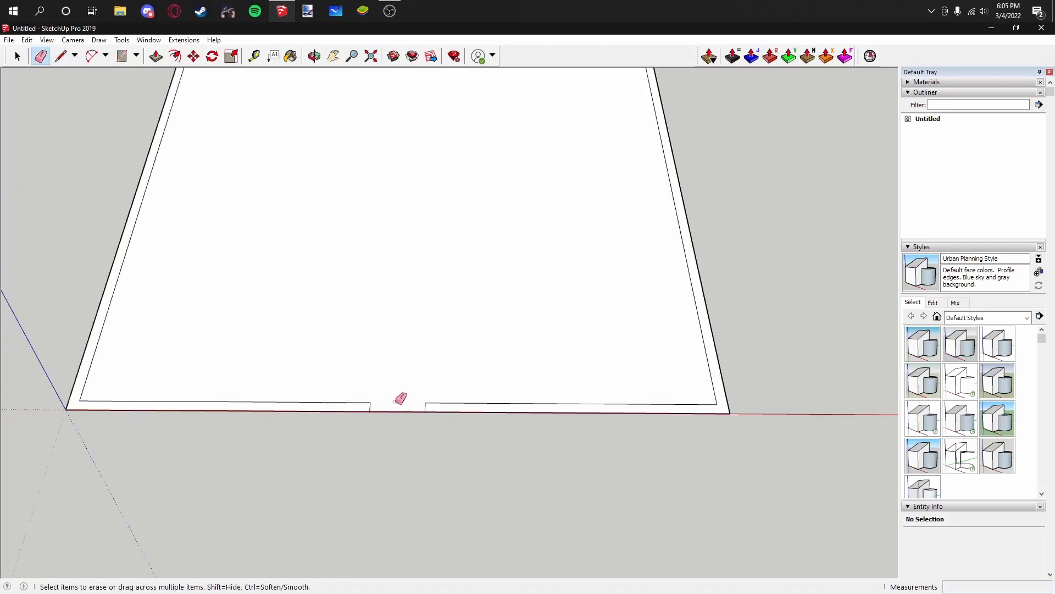
Step: Draw a 1 m line along the outer front edge outward from each side of the doorway
{"action": "left_click", "coordinate": [60, 56]}
{"action": "left_click", "coordinate": [426, 411]}
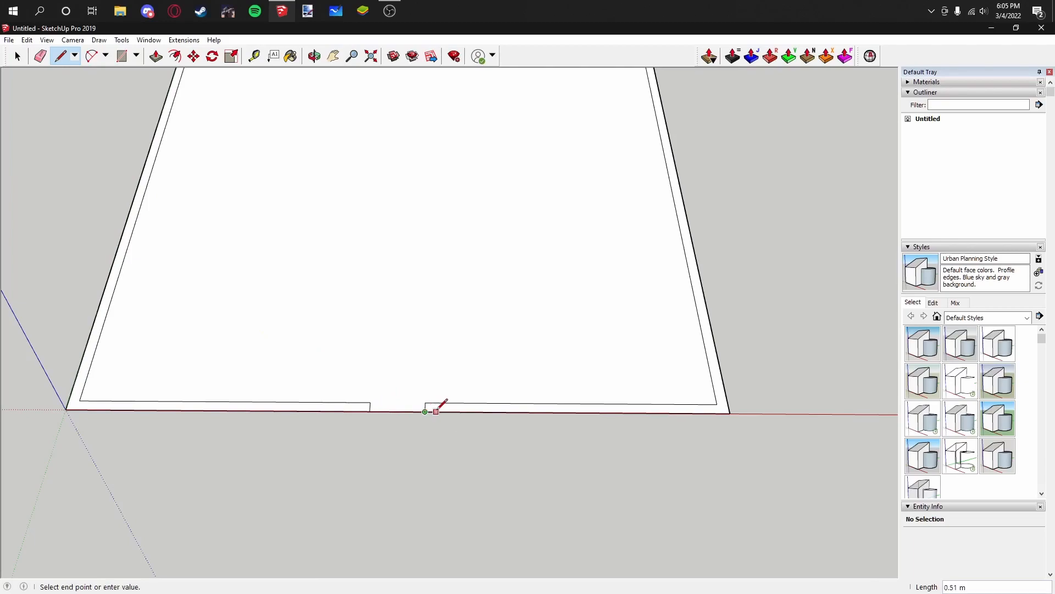
{"action": "type", "text": "1"}
{"action": "key", "text": "Return"}
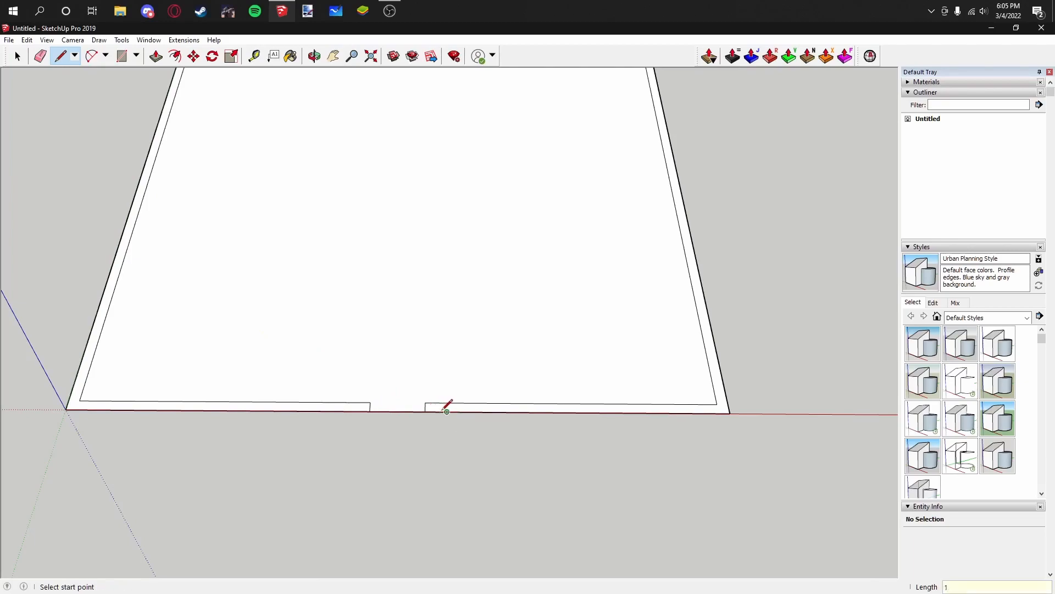
{"action": "left_click", "coordinate": [369, 410]}
{"action": "type", "text": "1"}
{"action": "key", "text": "Return"}
Step: Draw a rectangular entrance area projecting outward from the front edge between the ends of the two 1 m lines
{"action": "left_click", "coordinate": [348, 410]}
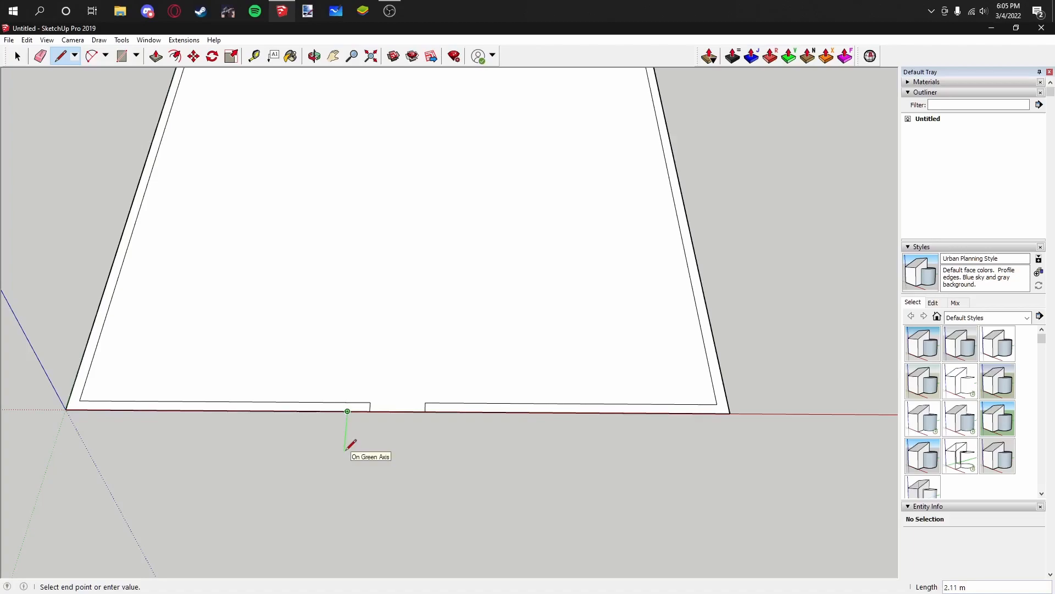
{"action": "key", "text": "Return"}
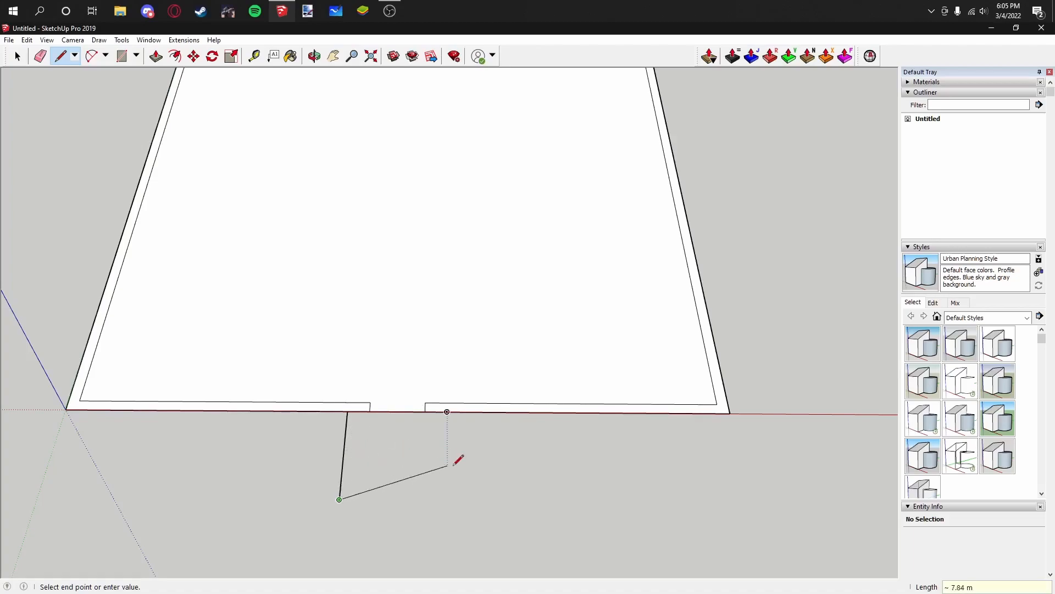
{"action": "left_click", "coordinate": [446, 499]}
{"action": "left_click", "coordinate": [446, 412]}
{"action": "scroll", "coordinate": [487, 462], "scroll_direction": "down", "scroll_amount": 2}
{"action": "middle_click_drag", "start_coordinate": [487, 461], "coordinate": [522, 432]}
{"action": "scroll", "coordinate": [522, 432], "scroll_direction": "up", "scroll_amount": 3}
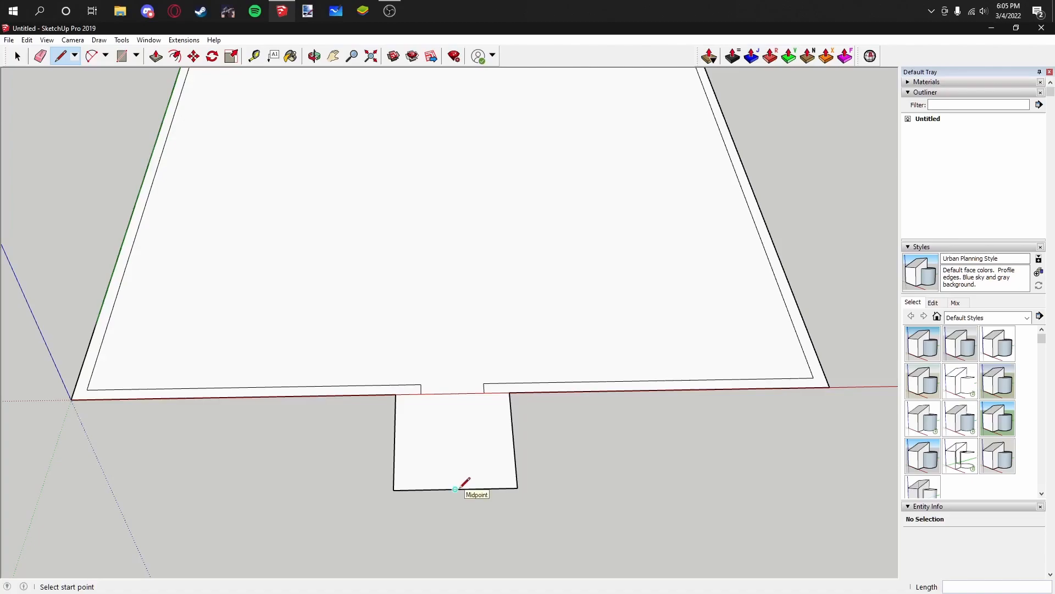
{"action": "scroll", "coordinate": [452, 263], "scroll_direction": "down", "scroll_amount": 3}
{"action": "scroll", "coordinate": [483, 306], "scroll_direction": "up", "scroll_amount": 2}
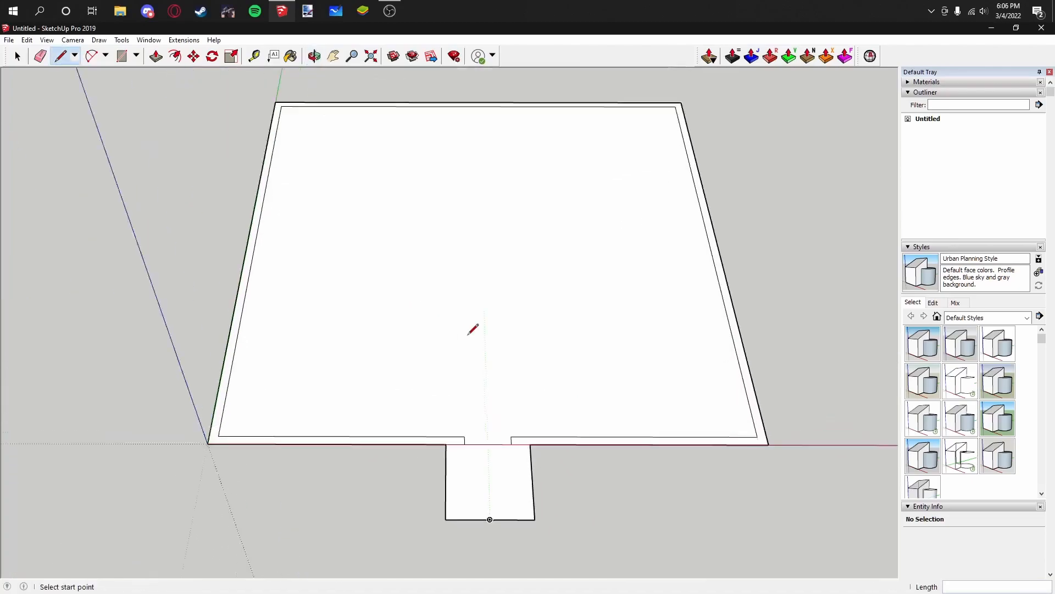
{"action": "scroll", "coordinate": [469, 333], "scroll_direction": "up", "scroll_amount": 1}
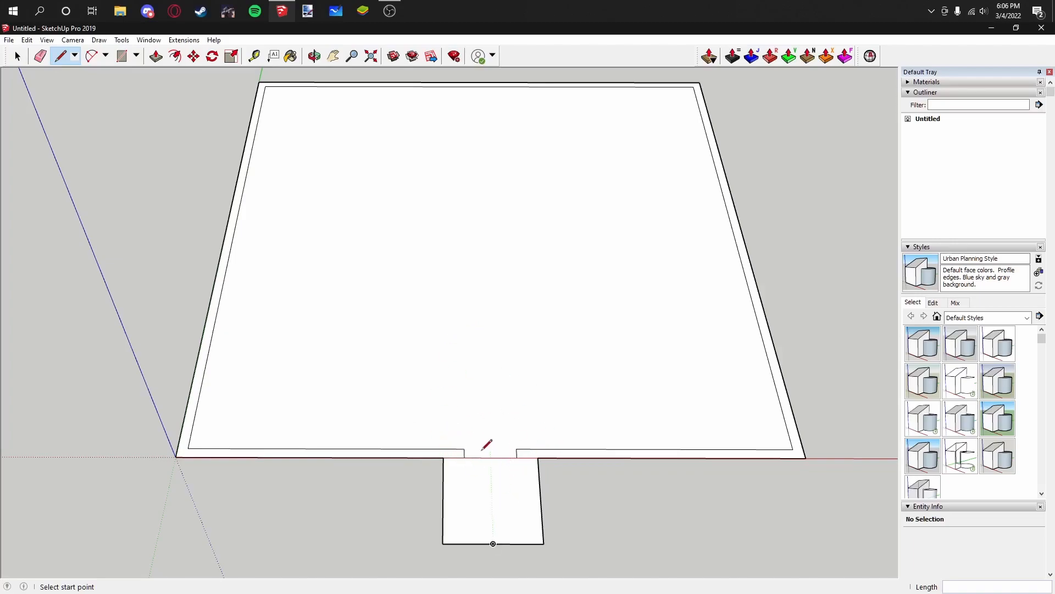
{"action": "key", "text": "e"}
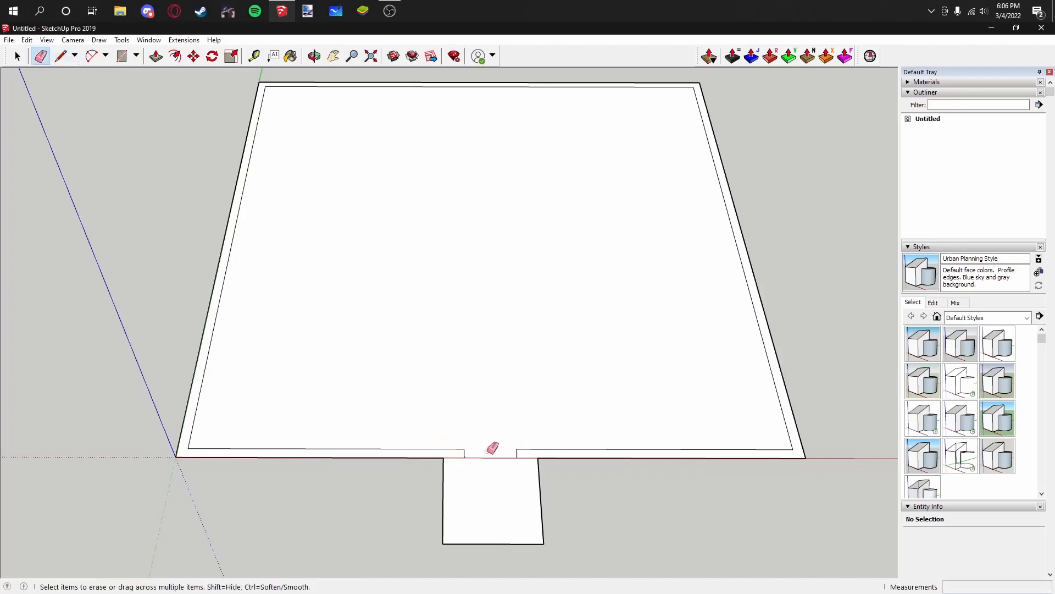
{"action": "scroll", "coordinate": [487, 451], "scroll_direction": "up", "scroll_amount": 3}
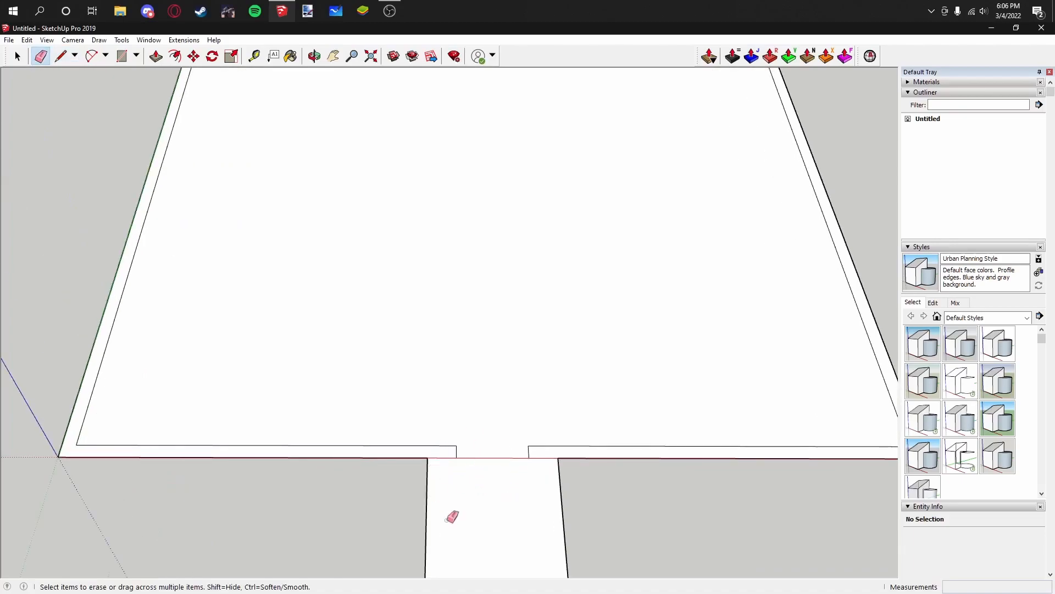
{"action": "scroll", "coordinate": [440, 439], "scroll_direction": "down", "scroll_amount": 3}
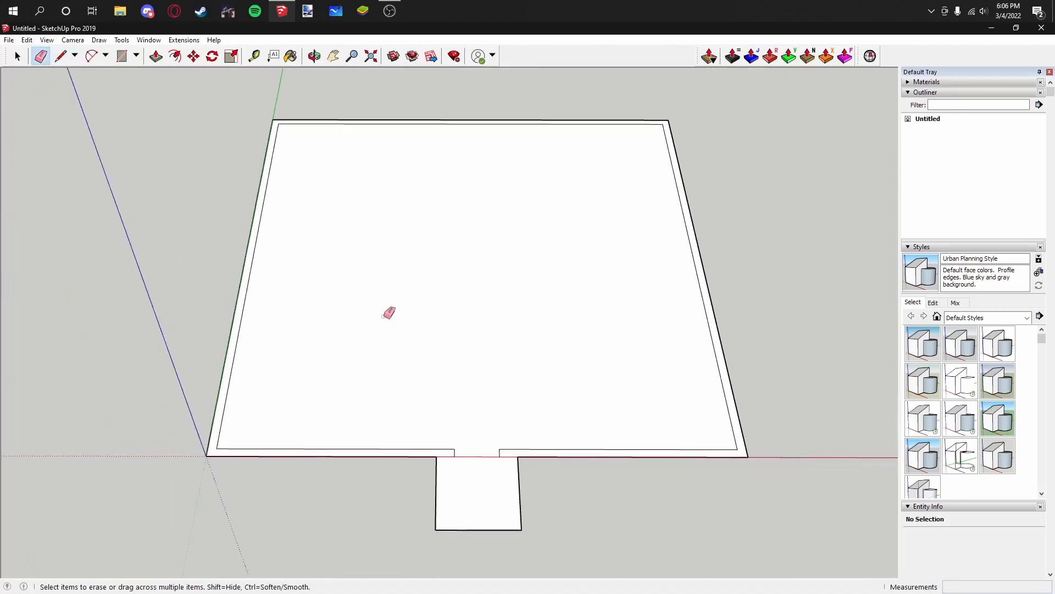
Step: Draw a 2 m line along the inner front wall edge from the doorway's right corner
{"action": "left_click", "coordinate": [57, 57]}
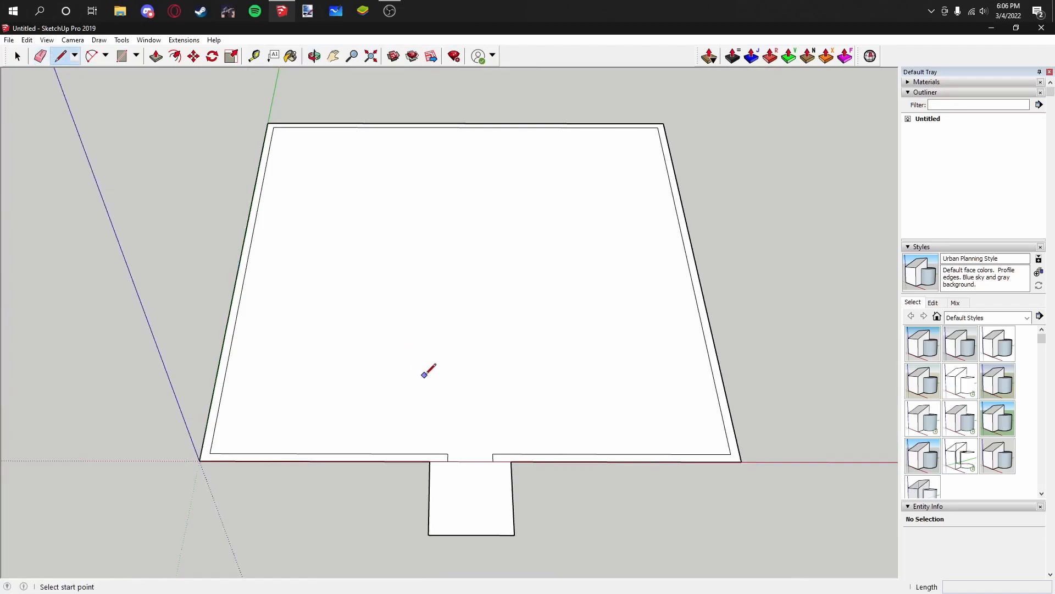
{"action": "left_click", "coordinate": [493, 453]}
{"action": "type", "text": "2"}
{"action": "key", "text": "Return"}
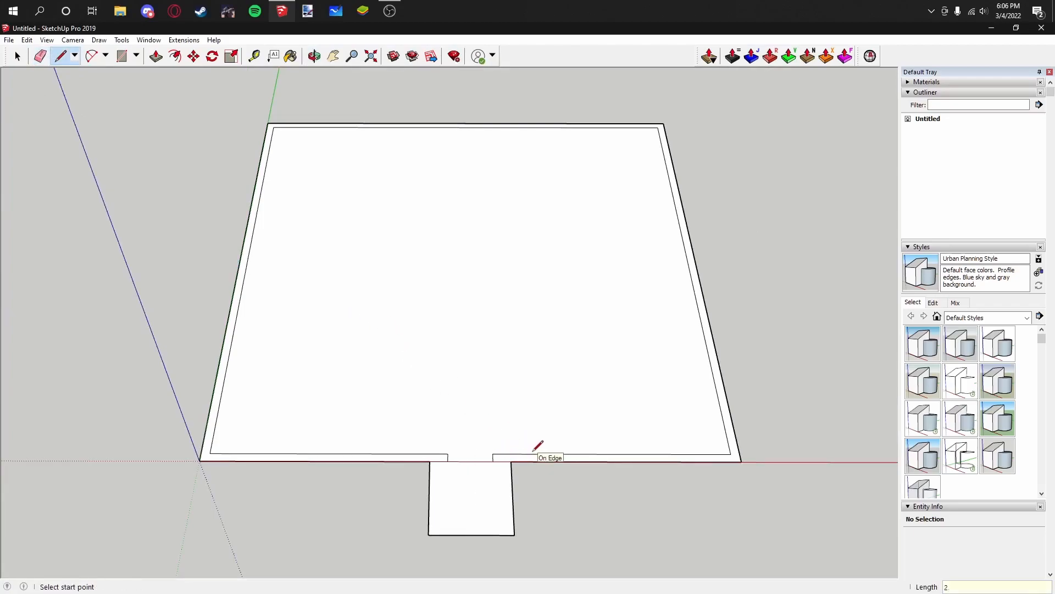
Step: Draw a 12 m line inward from the 2 m mark and continue it across to the left wall's inner edge
{"action": "left_click", "coordinate": [528, 453]}
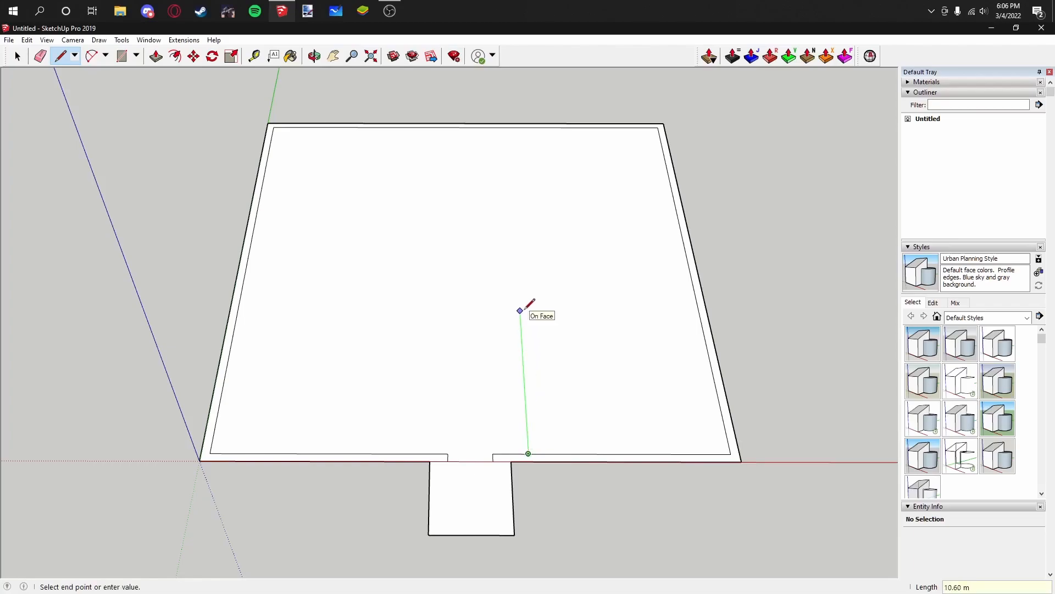
{"action": "type", "text": "12"}
{"action": "key", "text": "Return"}
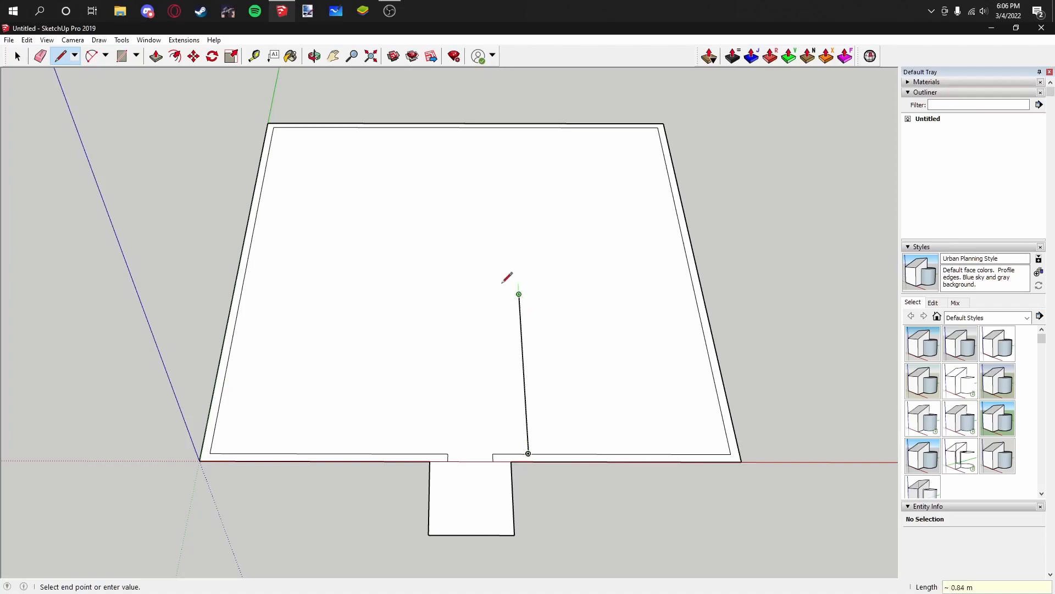
{"action": "left_click", "coordinate": [242, 292]}
Step: Mark 0.5 m beside the partition line's foot and draw a parallel line inward from there, extending past the room corner
{"action": "scroll", "coordinate": [245, 290], "scroll_direction": "up", "scroll_amount": 1}
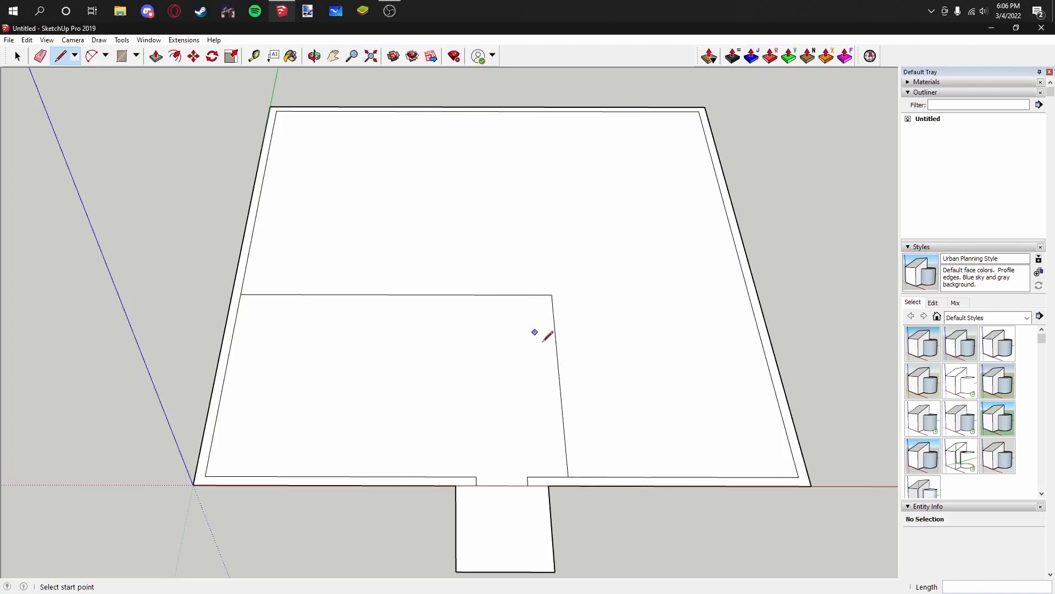
{"action": "scroll", "coordinate": [568, 477], "scroll_direction": "up", "scroll_amount": 1}
{"action": "left_click", "coordinate": [566, 477]}
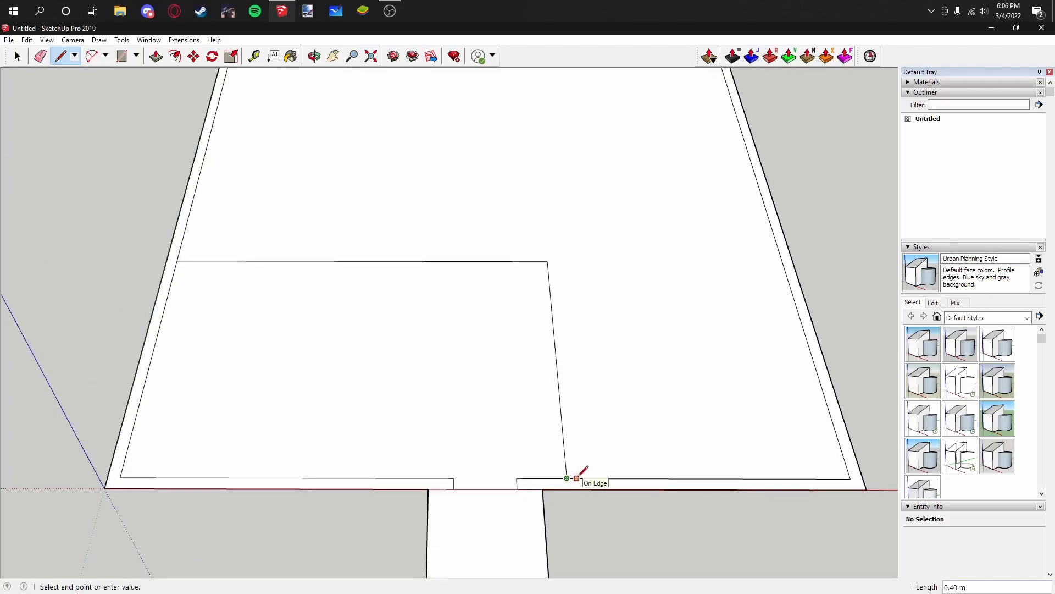
{"action": "key", "text": "Return"}
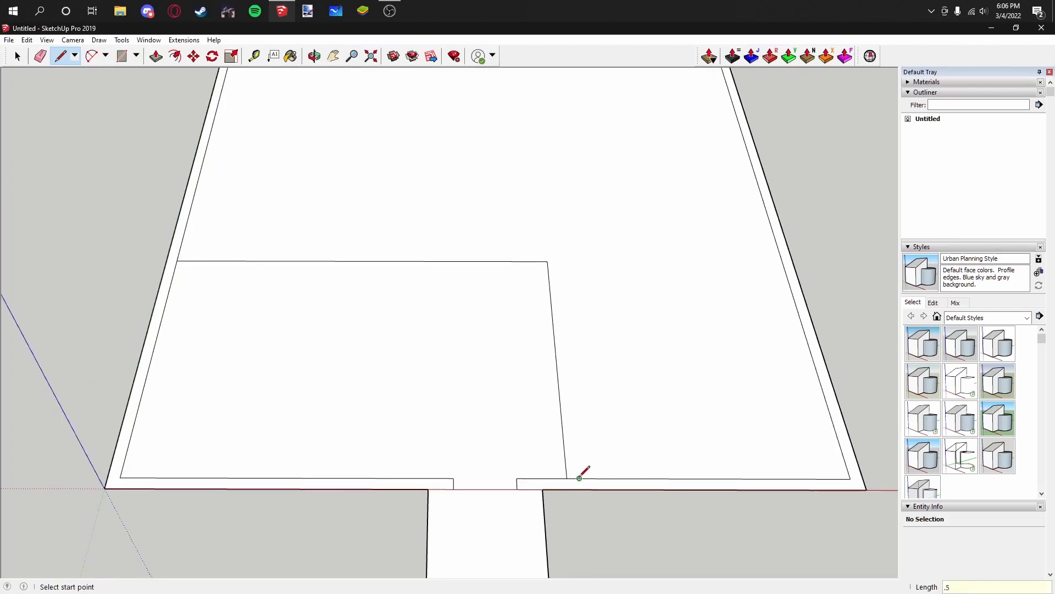
{"action": "left_click", "coordinate": [579, 478]}
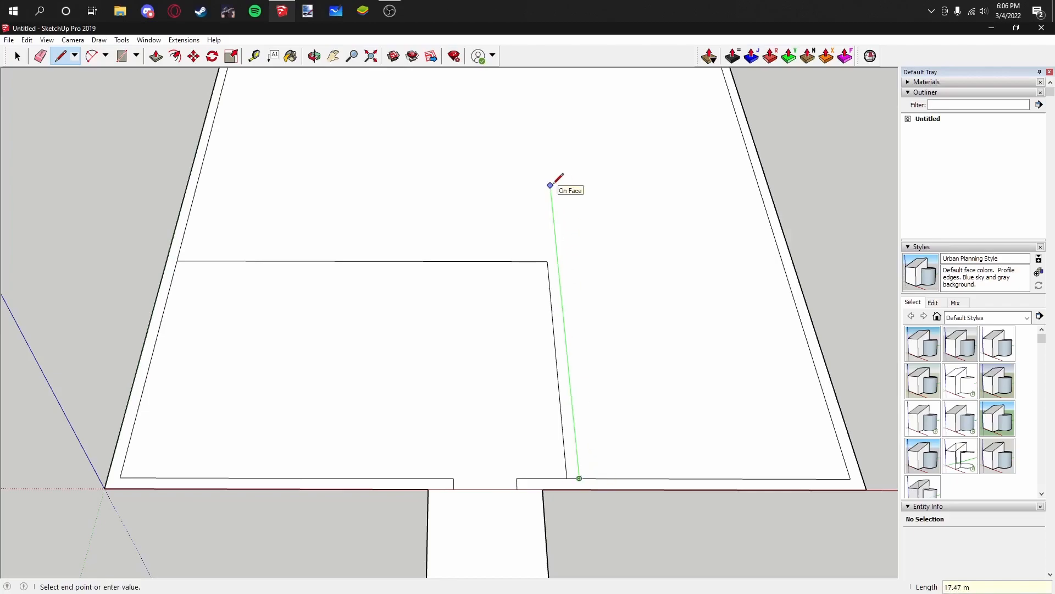
{"action": "left_click", "coordinate": [547, 149]}
{"action": "key", "text": "Escape"}
Step: Mark 0.5 m behind the cross partition on the left wall and draw a parallel line across past the long line
{"action": "left_click", "coordinate": [178, 260]}
{"action": "left_click", "coordinate": [180, 253]}
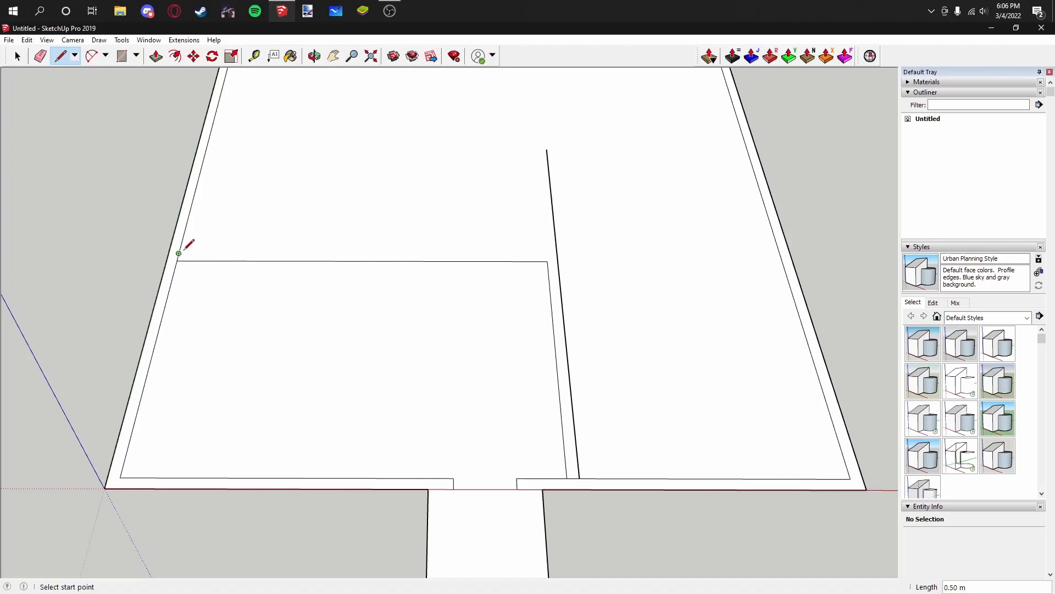
{"action": "key", "text": "Escape"}
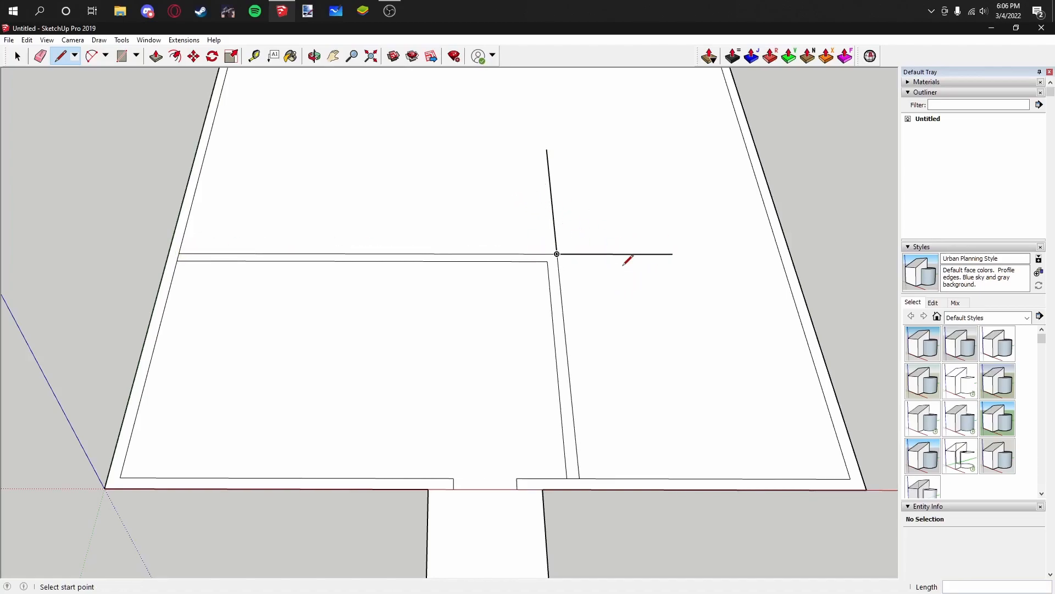
Step: Erase the overhanging line ends at the partition corner and the short edges where the partitions meet the left and front walls
{"action": "key", "text": "e"}
{"action": "left_click_drag", "start_coordinate": [636, 291], "coordinate": [537, 203]}
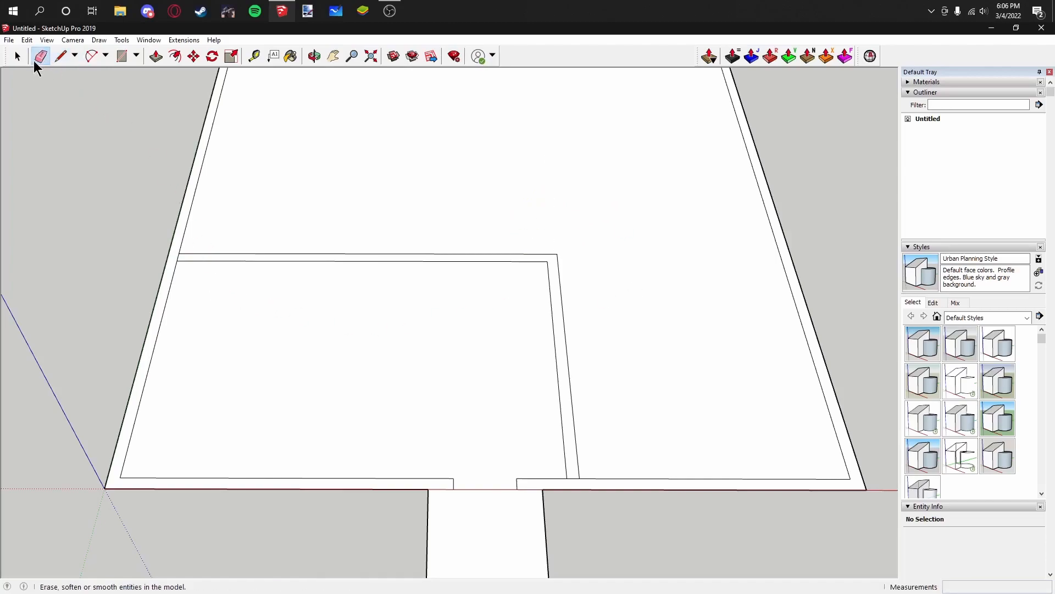
{"action": "scroll", "coordinate": [181, 247], "scroll_direction": "up", "scroll_amount": 3}
{"action": "scroll", "coordinate": [604, 357], "scroll_direction": "down", "scroll_amount": 4}
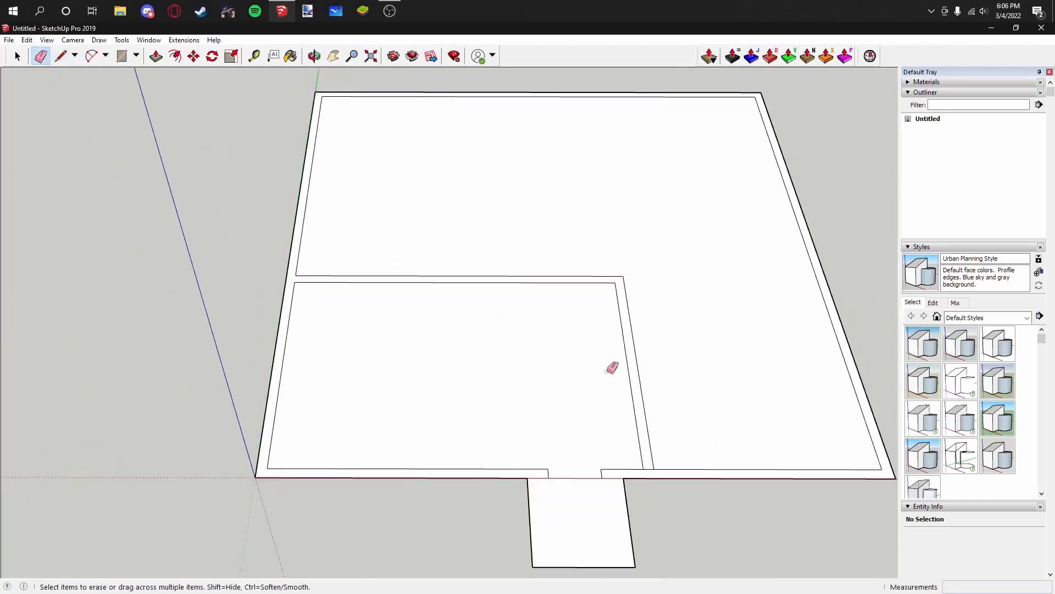
{"action": "scroll", "coordinate": [640, 473], "scroll_direction": "up", "scroll_amount": 3}
{"action": "scroll", "coordinate": [654, 466], "scroll_direction": "down", "scroll_amount": 3}
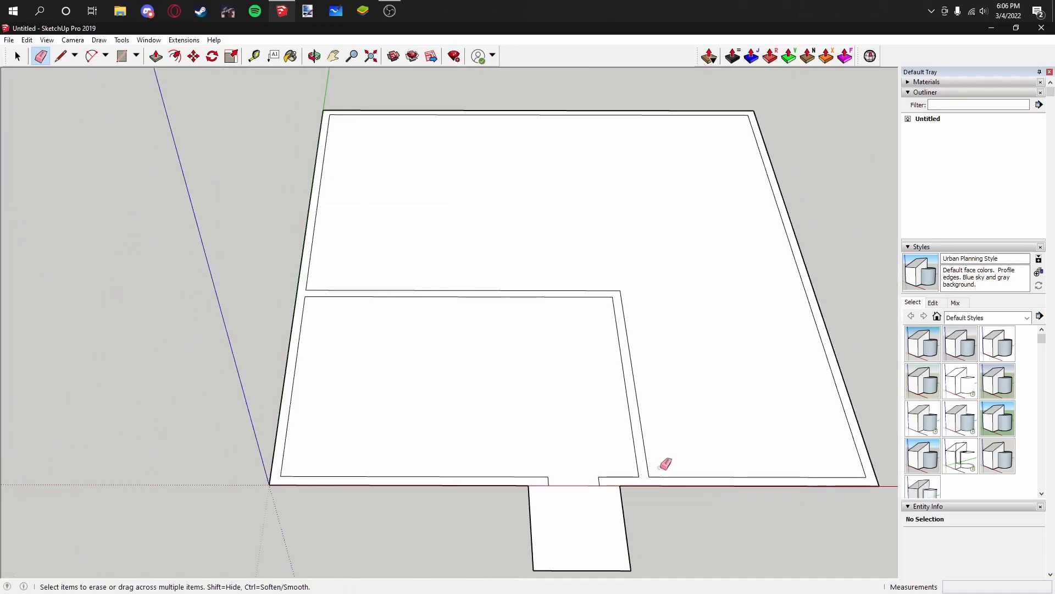
{"action": "scroll", "coordinate": [665, 463], "scroll_direction": "up", "scroll_amount": 3}
{"action": "scroll", "coordinate": [641, 417], "scroll_direction": "down", "scroll_amount": 4}
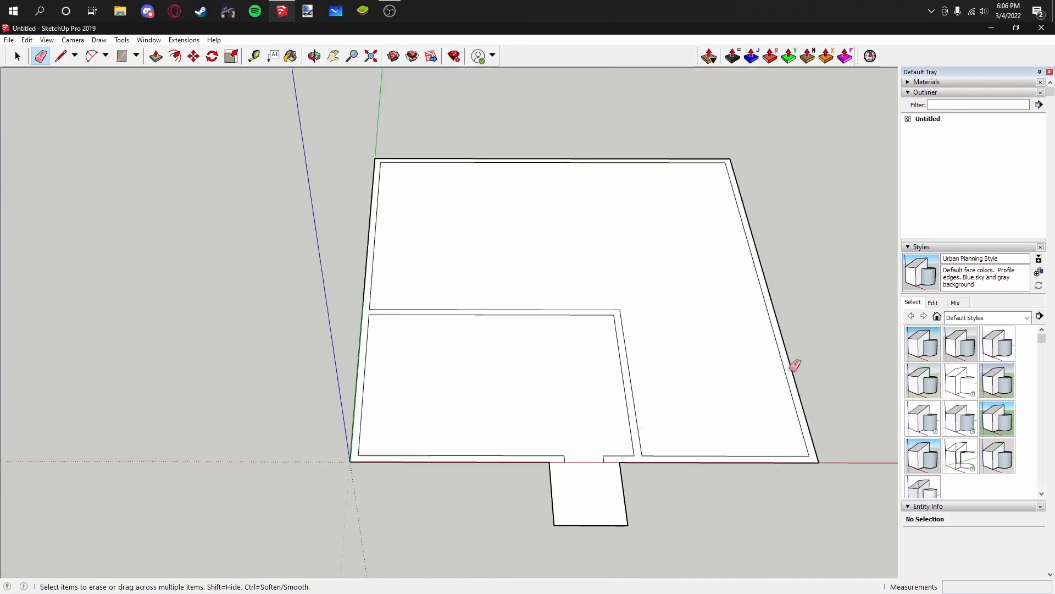
Step: Lay out a doorway in the rear partition near the back wall, using a 4 m line and a closing edge across the partition
{"action": "middle_click_drag", "start_coordinate": [601, 374], "coordinate": [540, 335]}
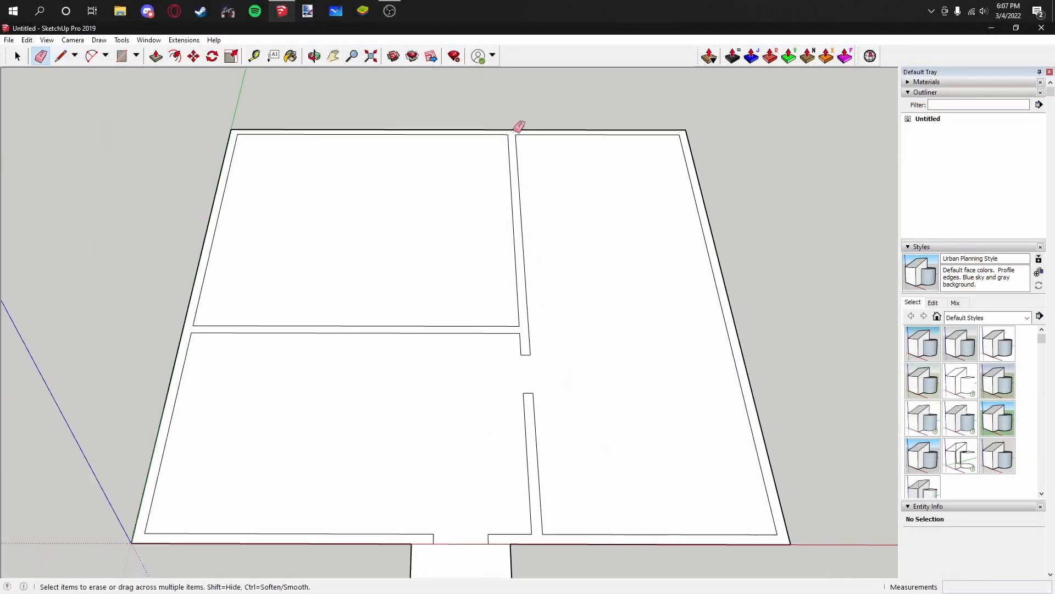
{"action": "key", "text": "l"}
{"action": "left_click", "coordinate": [508, 134]}
{"action": "type", "text": "4"}
{"action": "key", "text": "Return"}
{"action": "left_click", "coordinate": [510, 164]}
{"action": "left_click", "coordinate": [517, 164]}
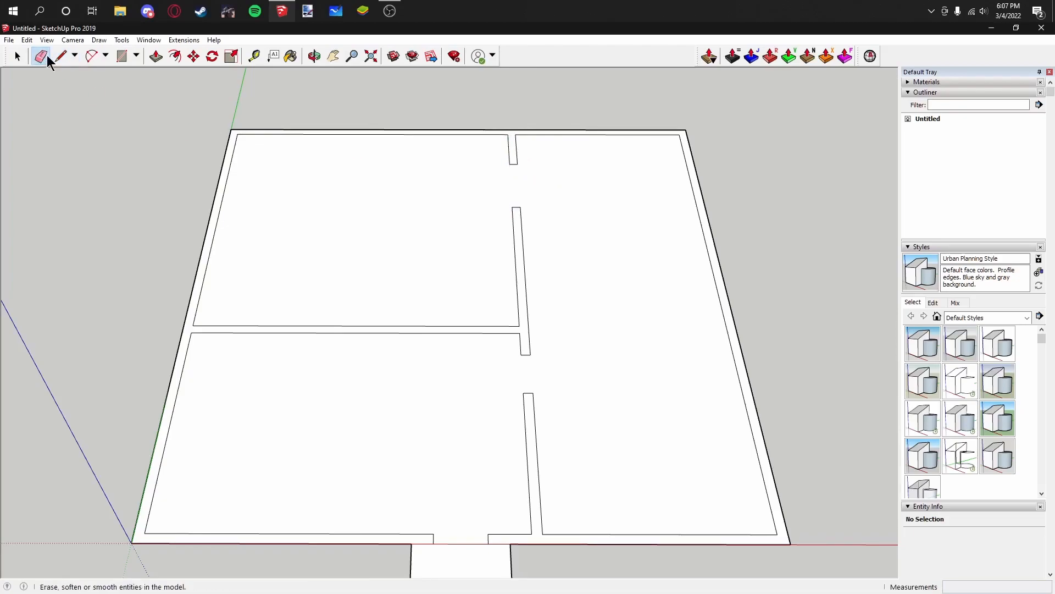
Step: Mark 2 m along the front wall from the partition and draw two lines across the wall for the first window section
{"action": "left_click", "coordinate": [61, 56]}
{"action": "scroll", "coordinate": [427, 184], "scroll_direction": "down", "scroll_amount": 3}
{"action": "scroll", "coordinate": [431, 428], "scroll_direction": "up", "scroll_amount": 3}
{"action": "left_click", "coordinate": [430, 429]}
{"action": "type", "text": "2"}
{"action": "key", "text": "Return"}
{"action": "left_click", "coordinate": [471, 428]}
{"action": "left_click", "coordinate": [471, 437]}
{"action": "left_click", "coordinate": [531, 429]}
{"action": "left_click", "coordinate": [531, 437]}
Step: Add a second window section in the front wall, 3 m wide and 2 m past the first one
{"action": "type", "text": "2"}
{"action": "left_click", "coordinate": [571, 437]}
{"action": "type", "text": "3"}
{"action": "key", "text": "Return"}
{"action": "left_click", "coordinate": [631, 437]}
Step: Move both window sections 0.5 m along the front wall toward the partition and check the remaining edge beside the partition
{"action": "key", "text": "space"}
{"action": "scroll", "coordinate": [455, 233], "scroll_direction": "down", "scroll_amount": 3}
{"action": "scroll", "coordinate": [654, 329], "scroll_direction": "up", "scroll_amount": 3}
{"action": "left_click_drag", "start_coordinate": [355, 379], "coordinate": [536, 413]}
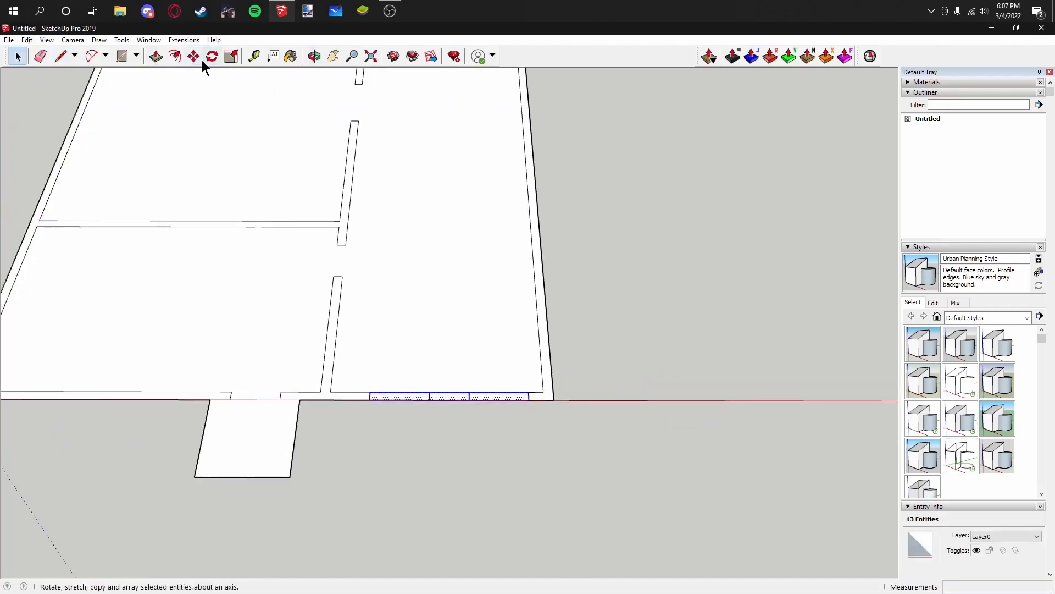
{"action": "left_click", "coordinate": [194, 56]}
{"action": "left_click", "coordinate": [369, 392]}
{"action": "left_click", "coordinate": [410, 391]}
{"action": "type", "text": ".5"}
{"action": "key", "text": "Return"}
{"action": "left_click", "coordinate": [18, 56]}
{"action": "scroll", "coordinate": [344, 393], "scroll_direction": "up", "scroll_amount": 2}
{"action": "left_click", "coordinate": [357, 392]}
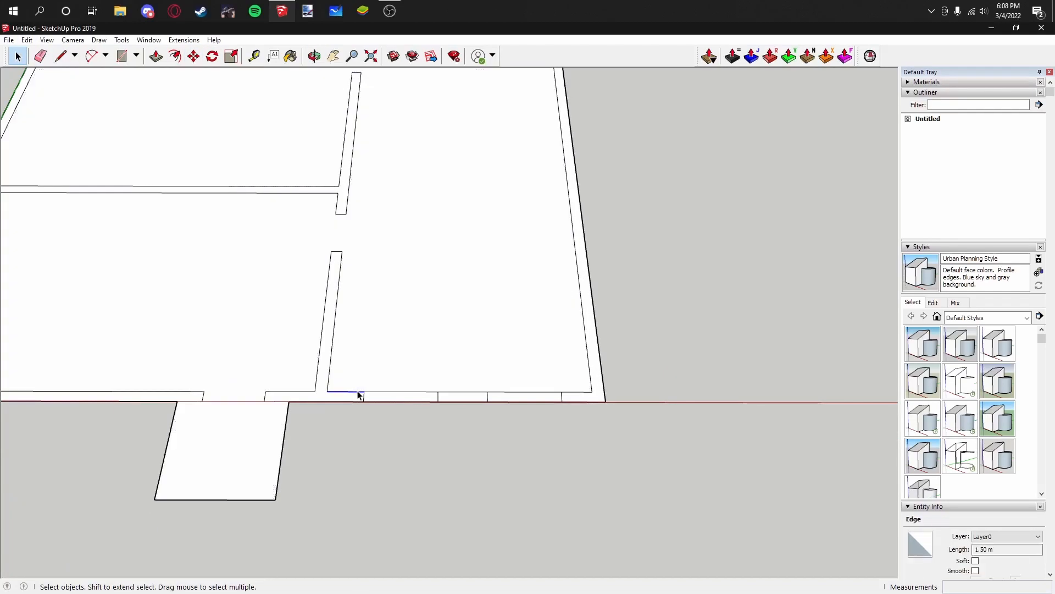
{"action": "left_click", "coordinate": [567, 424]}
Step: Draw a short guide line from the cross partition into the front-left room, close to the left wall
{"action": "scroll", "coordinate": [395, 402], "scroll_direction": "down", "scroll_amount": 4}
{"action": "key", "text": "l"}
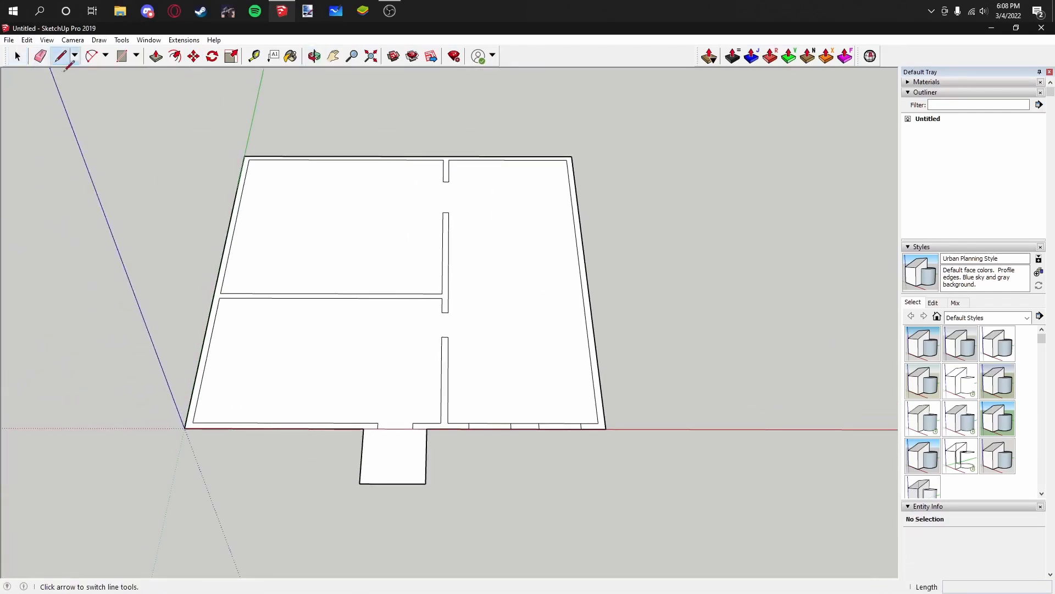
{"action": "left_click", "coordinate": [231, 297]}
{"action": "left_click", "coordinate": [231, 307]}
Step: Try to draw a small square at the guide line's end and erase the guide line
{"action": "left_click", "coordinate": [240, 308]}
{"action": "left_click", "coordinate": [239, 316]}
{"action": "left_click", "coordinate": [229, 316]}
{"action": "left_click", "coordinate": [231, 307]}
{"action": "key", "text": "e"}
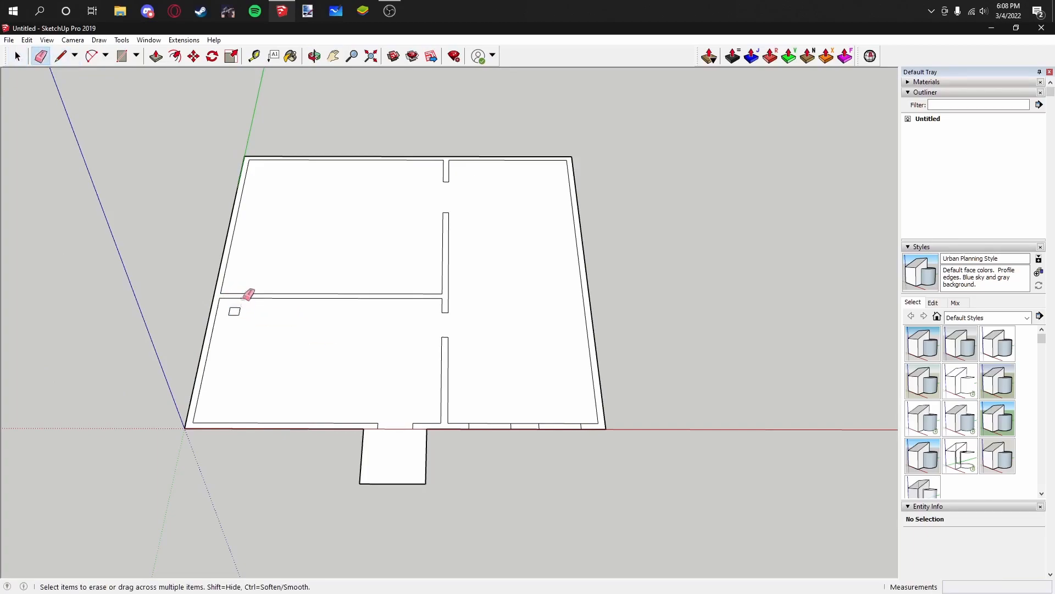
Step: Undo the guide line's erasure and the sides of the small square
{"action": "scroll", "coordinate": [212, 282], "scroll_direction": "up", "scroll_amount": 4}
{"action": "scroll", "coordinate": [280, 383], "scroll_direction": "down", "scroll_amount": 4}
{"action": "key", "text": "ctrl+z"}
{"action": "key", "text": "ctrl+z"}
{"action": "key", "text": "ctrl+z"}
{"action": "key", "text": "ctrl+z"}
{"action": "key", "text": "ctrl+z"}
Step: Draw a square of about 1.8 by 1.8 m in the front-left room, starting at the guide line's end
{"action": "key", "text": "l"}
{"action": "left_click", "coordinate": [266, 375]}
{"action": "left_click", "coordinate": [307, 376]}
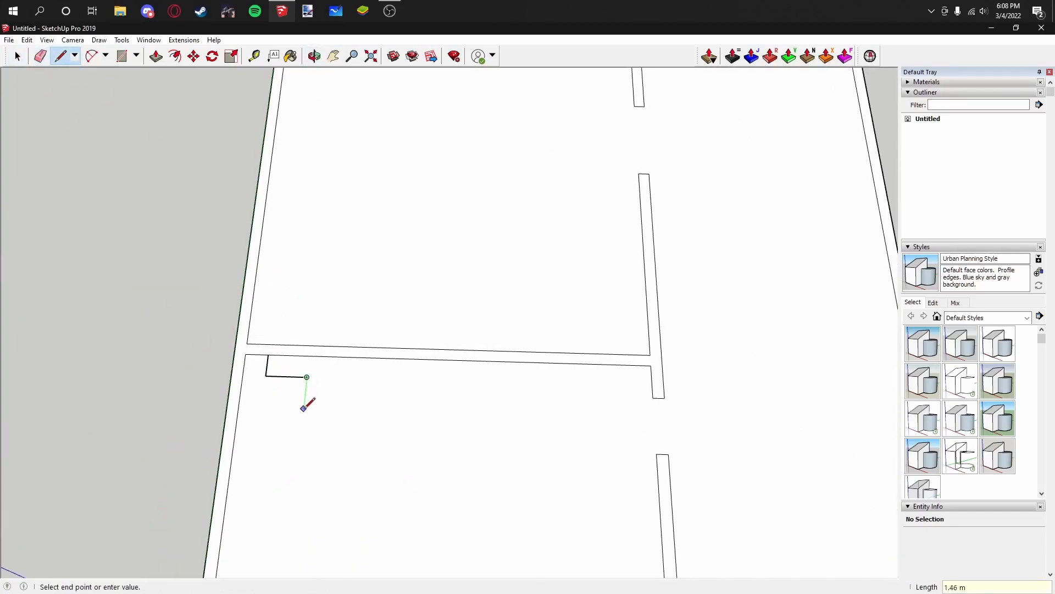
{"action": "left_click", "coordinate": [303, 413]}
{"action": "left_click", "coordinate": [263, 412]}
{"action": "left_click", "coordinate": [266, 374]}
Step: Draw an inner wall line across the projecting entrance, parallel to its outer front edge
{"action": "middle_click_drag", "start_coordinate": [304, 385], "coordinate": [314, 357]}
{"action": "left_click", "coordinate": [18, 56]}
{"action": "middle_click_drag", "start_coordinate": [187, 367], "coordinate": [220, 220]}
{"action": "scroll", "coordinate": [403, 337], "scroll_direction": "up", "scroll_amount": 3}
{"action": "key", "text": "l"}
{"action": "left_click", "coordinate": [16, 61]}
{"action": "scroll", "coordinate": [557, 440], "scroll_direction": "up", "scroll_amount": 2}
{"action": "key", "text": "l"}
{"action": "left_click", "coordinate": [417, 479]}
{"action": "left_click", "coordinate": [417, 466]}
{"action": "left_click", "coordinate": [552, 465]}
Step: Draw an inner wall line along the entrance's right side and erase the front line's overhang beyond it
{"action": "left_click", "coordinate": [532, 369]}
{"action": "left_click", "coordinate": [538, 466]}
{"action": "key", "text": "e"}
{"action": "left_click", "coordinate": [546, 465]}
{"action": "scroll", "coordinate": [491, 358], "scroll_direction": "down", "scroll_amount": 3}
Step: Save the model as Tutorial
{"action": "left_click", "coordinate": [18, 57]}
{"action": "key", "text": "ctrl+s"}
{"action": "left_click", "coordinate": [325, 337]}
{"action": "left_click", "coordinate": [418, 453]}
{"action": "type", "text": "Tutorial"}
{"action": "key", "text": "Return"}
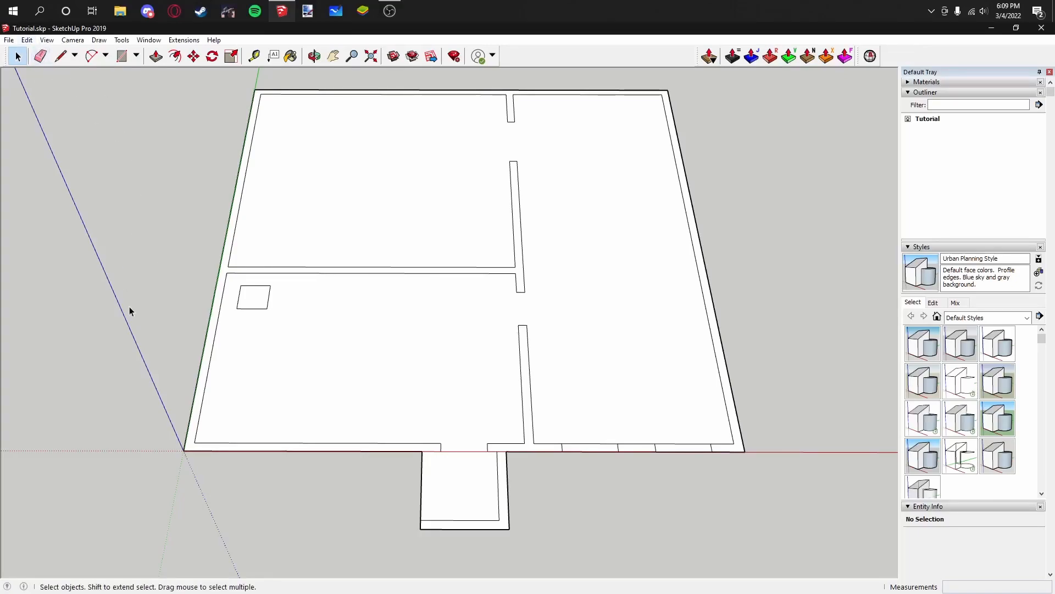
Step: Examine the front doorway and the two partition doorways by selecting their side edges
{"action": "scroll", "coordinate": [110, 314], "scroll_direction": "down", "scroll_amount": 2}
{"action": "mouse_move", "coordinate": [108, 328]}
{"action": "middle_mouse_down"}
{"action": "mouse_move", "coordinate": [137, 297]}
{"action": "mouse_move", "coordinate": [143, 350]}
{"action": "middle_mouse_up"}
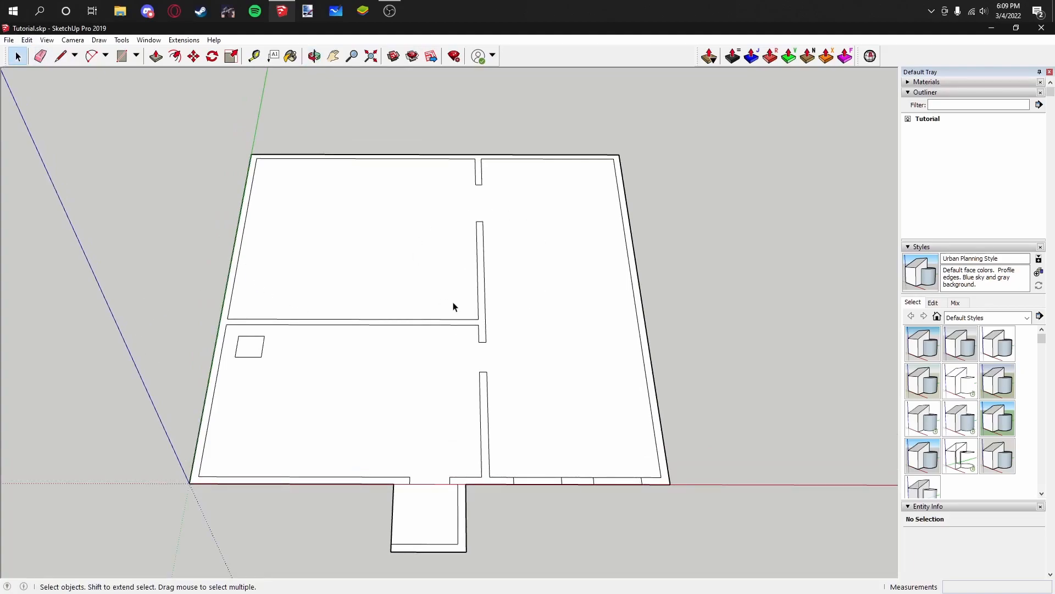
{"action": "scroll", "coordinate": [400, 329], "scroll_direction": "down", "scroll_amount": 2}
{"action": "middle_click_drag", "start_coordinate": [380, 290], "coordinate": [424, 428]}
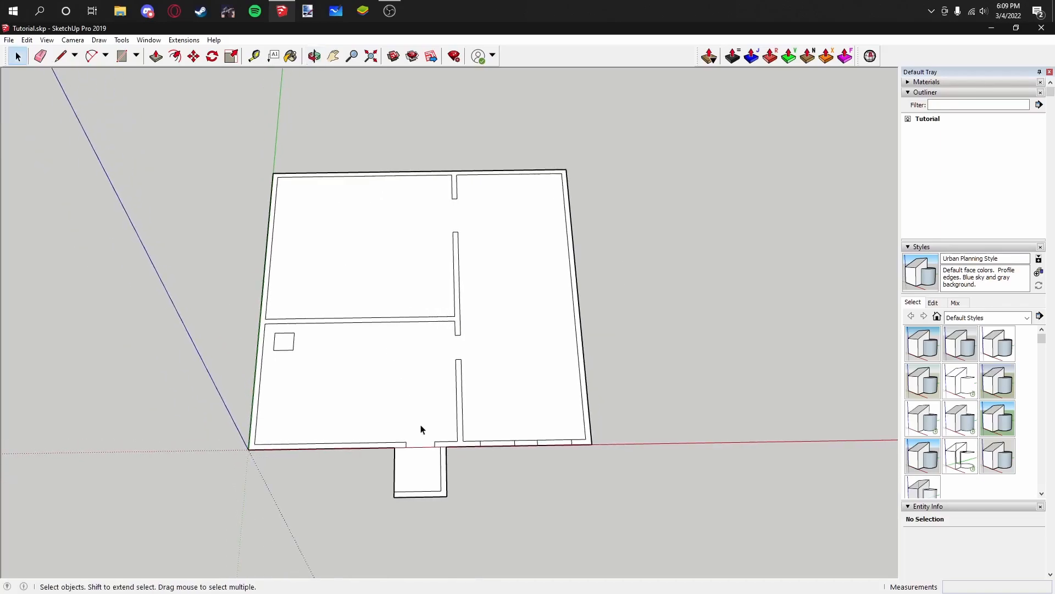
{"action": "scroll", "coordinate": [409, 440], "scroll_direction": "up", "scroll_amount": 2}
{"action": "left_click_drag", "start_coordinate": [395, 432], "coordinate": [447, 456]}
{"action": "left_click", "coordinate": [539, 479]}
{"action": "left_click_drag", "start_coordinate": [461, 293], "coordinate": [500, 345]}
{"action": "left_click_drag", "start_coordinate": [447, 111], "coordinate": [493, 187]}
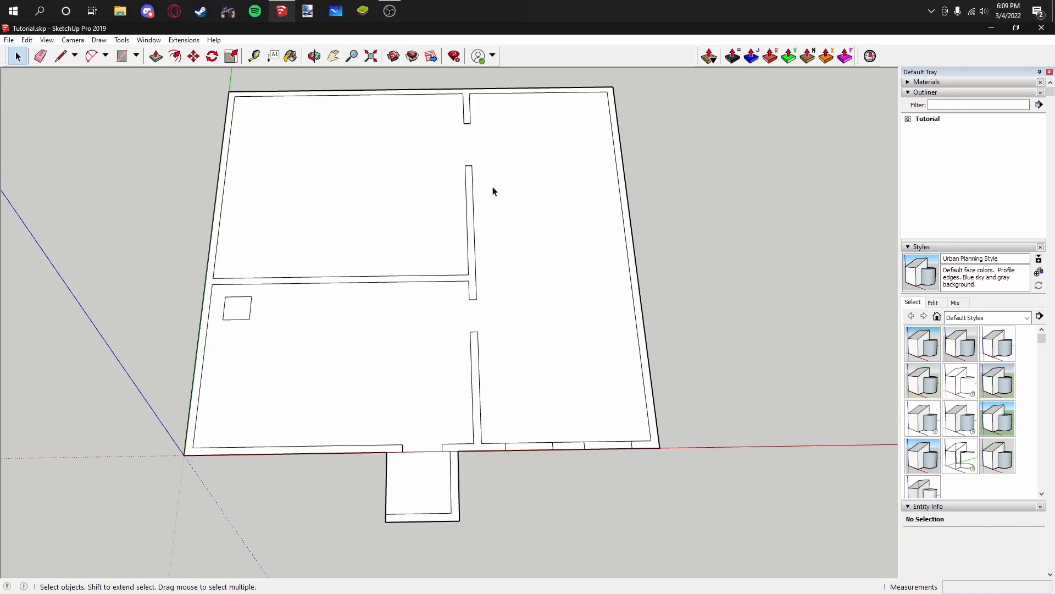
Step: Check the window sections' edge length and the small square's area and side length, and inspect the plan in perspective
{"action": "left_click_drag", "start_coordinate": [497, 429], "coordinate": [638, 466]}
{"action": "left_click", "coordinate": [575, 450]}
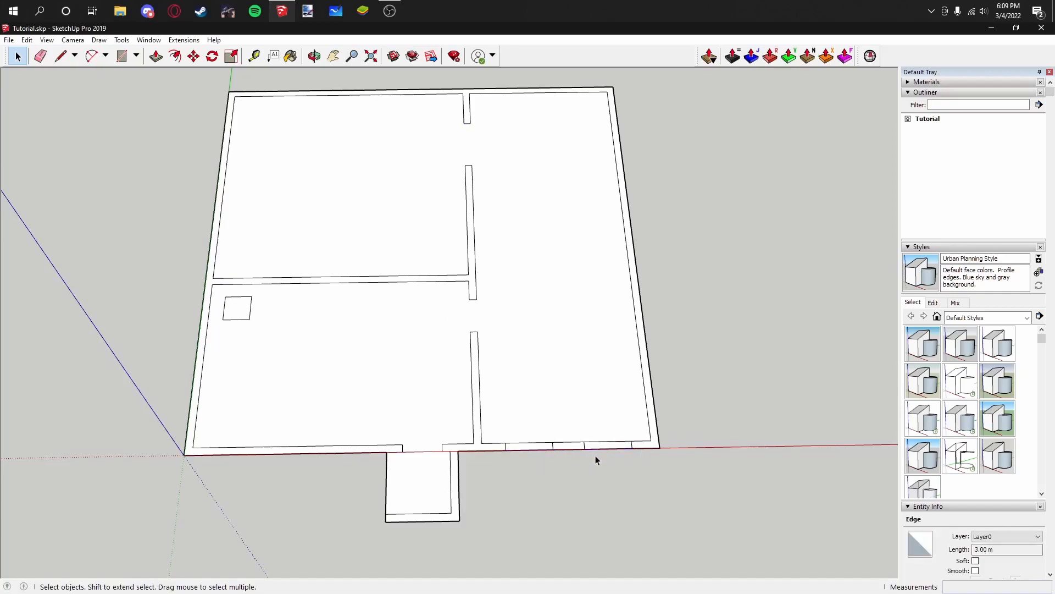
{"action": "left_click", "coordinate": [568, 460]}
{"action": "left_click", "coordinate": [230, 309]}
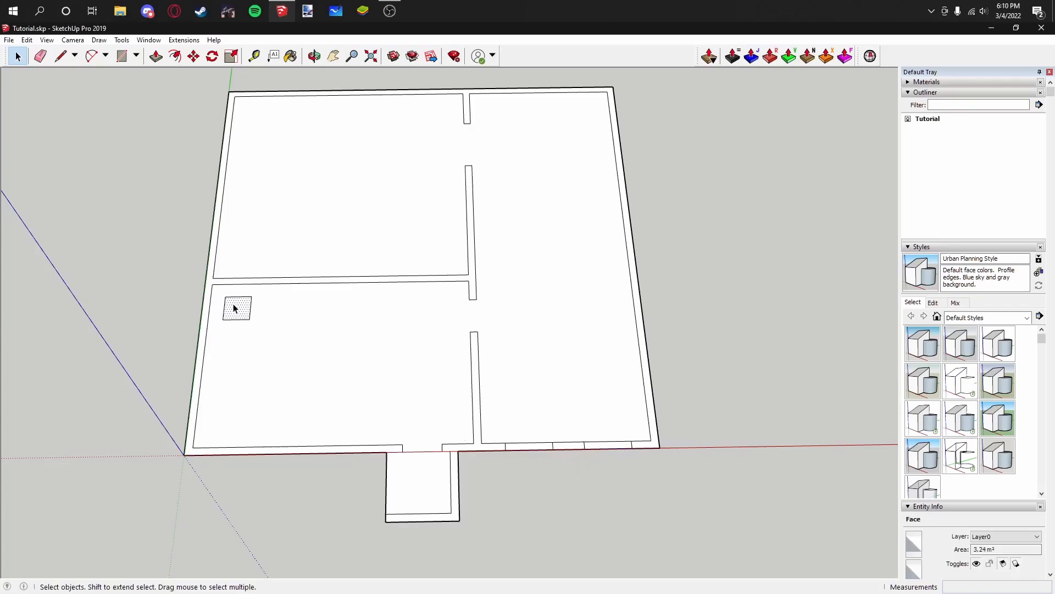
{"action": "left_click", "coordinate": [156, 294]}
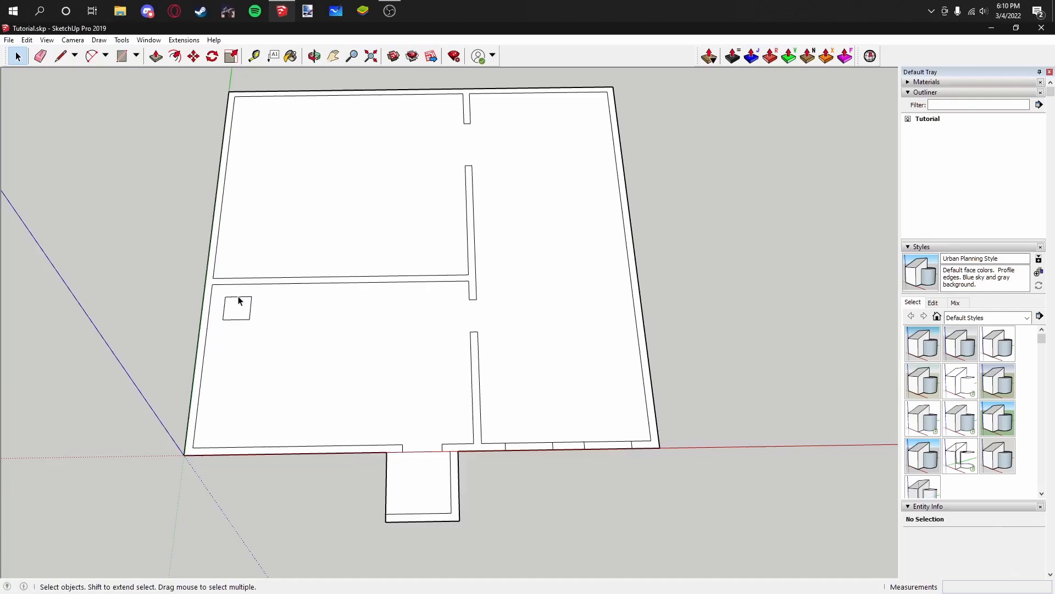
{"action": "left_click", "coordinate": [239, 299]}
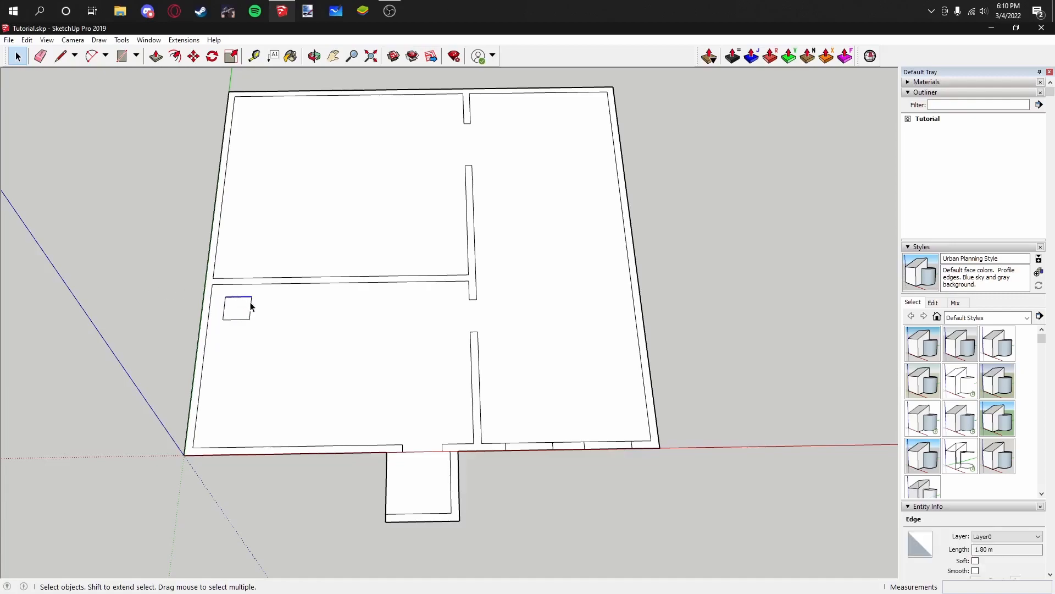
{"action": "left_click", "coordinate": [157, 281]}
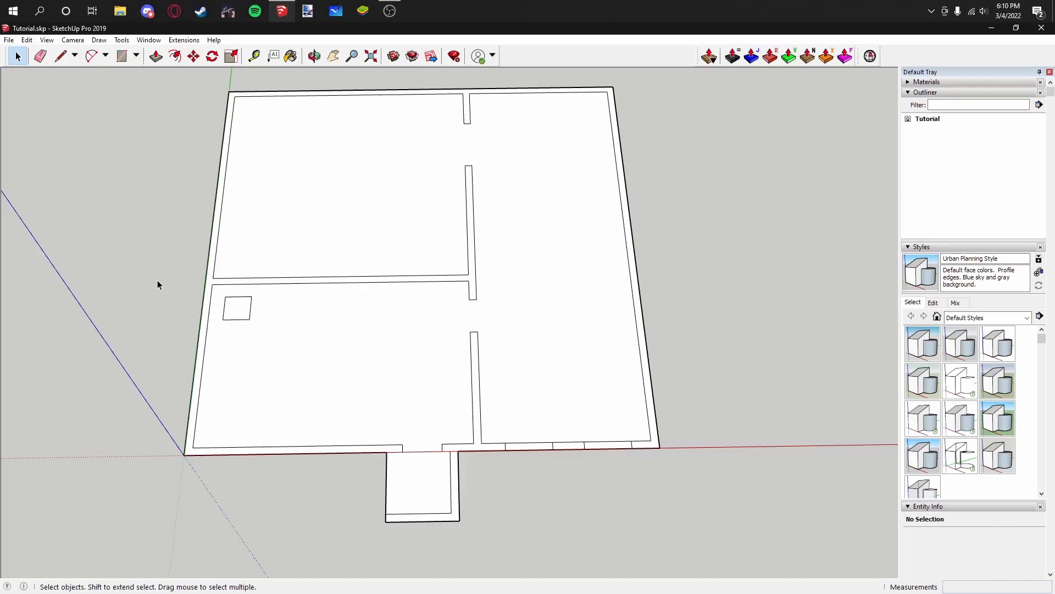
{"action": "middle_click_drag", "start_coordinate": [272, 358], "coordinate": [315, 261]}
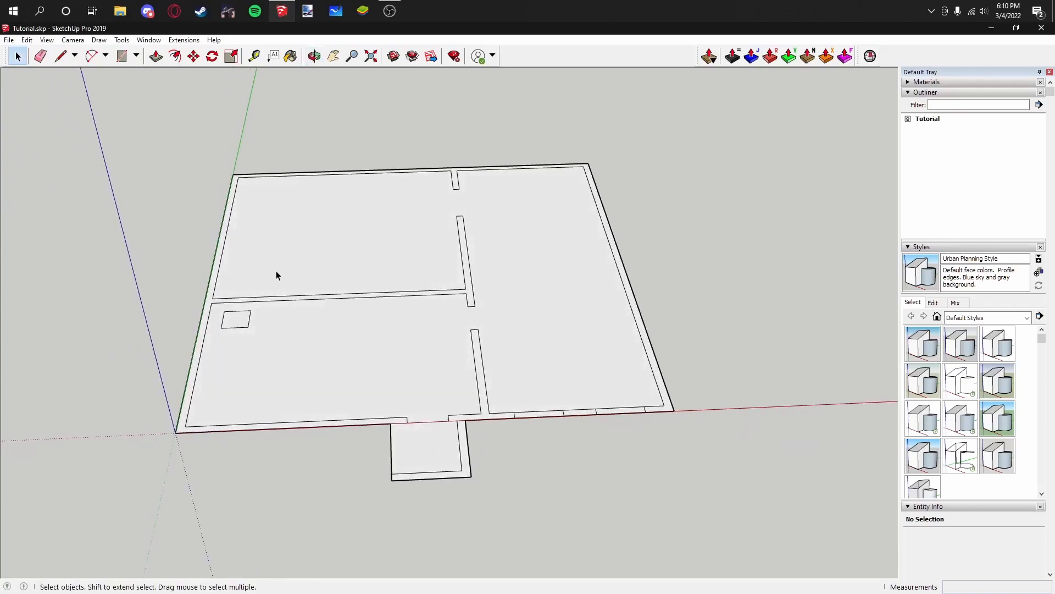
{"action": "middle_click_drag", "start_coordinate": [304, 329], "coordinate": [99, 166]}
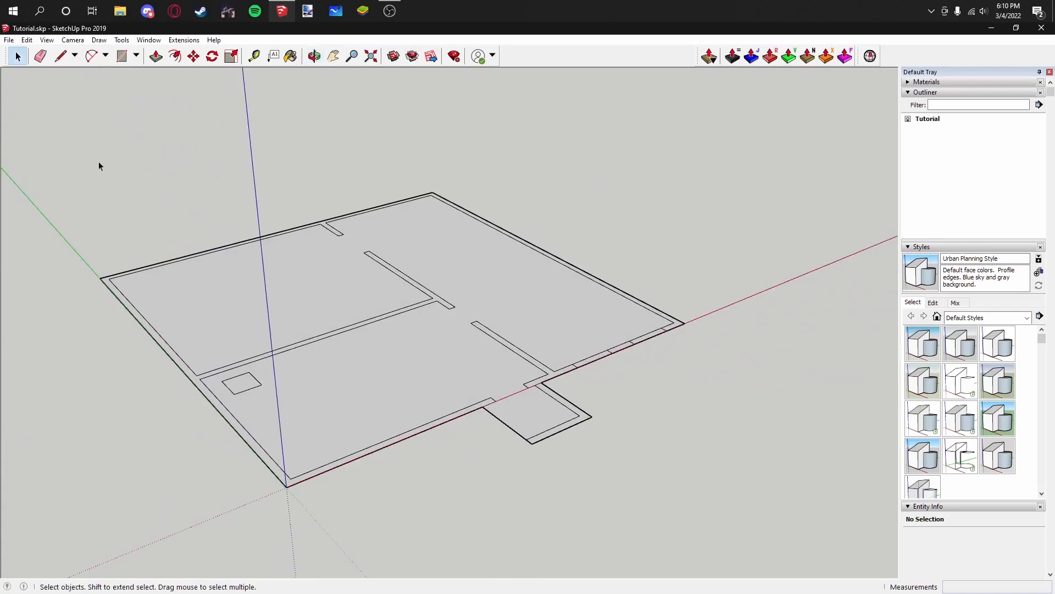
Step: Draw 5 m vertical lines down from the floor plan's front-left and back-left corners
{"action": "left_click", "coordinate": [62, 64]}
{"action": "middle_click_drag", "start_coordinate": [462, 377], "coordinate": [335, 426]}
{"action": "left_click", "coordinate": [295, 419]}
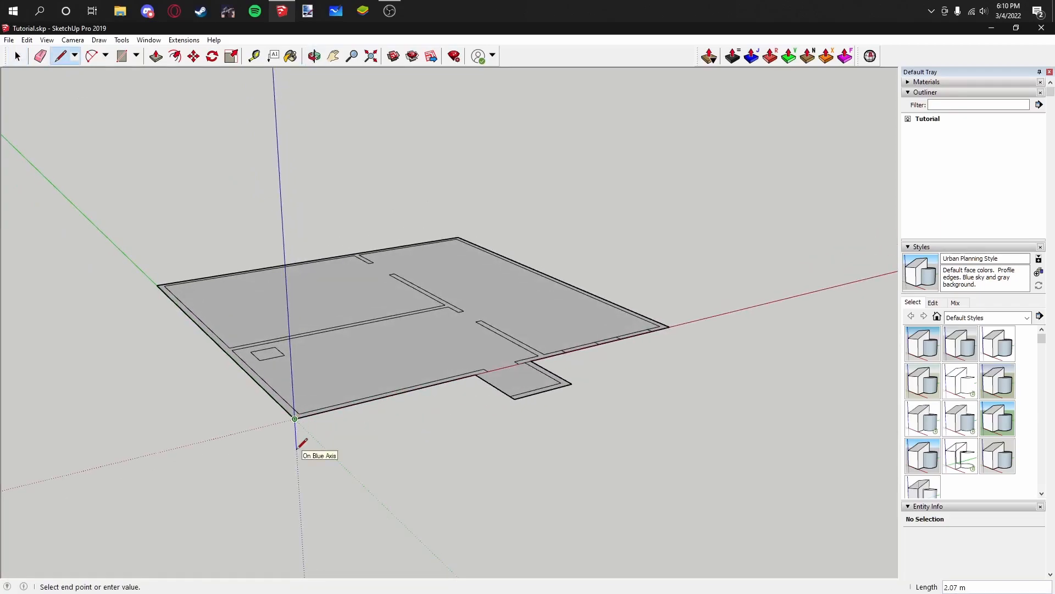
{"action": "type", "text": "5"}
{"action": "key", "text": "Return"}
{"action": "key", "text": "Escape"}
{"action": "left_click", "coordinate": [157, 285]}
{"action": "type", "text": "5"}
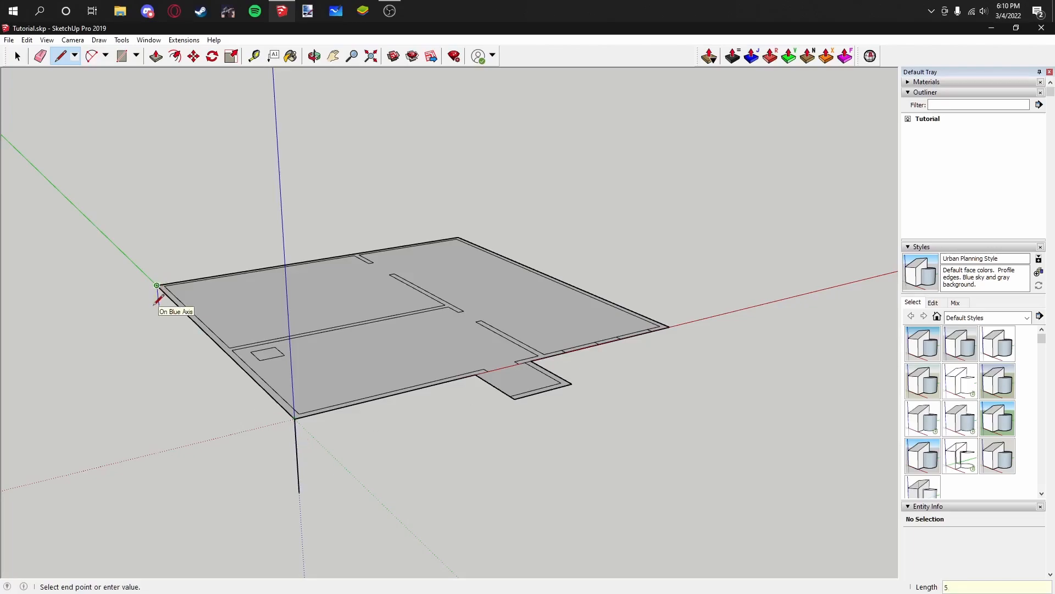
{"action": "key", "text": "Return"}
{"action": "key", "text": "Escape"}
Step: Draw 5 m vertical lines down from the plan's front-right corner and the entrance's two front corners
{"action": "left_click", "coordinate": [670, 327]}
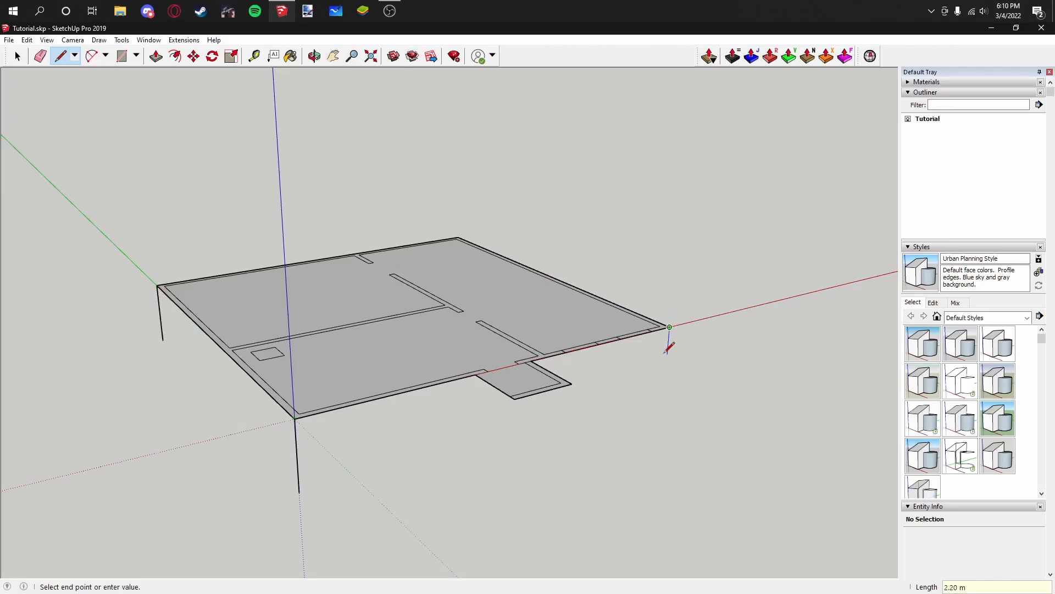
{"action": "key", "text": "Return"}
{"action": "key", "text": "Escape"}
{"action": "left_click", "coordinate": [514, 398]}
{"action": "key", "text": "Return"}
{"action": "key", "text": "Escape"}
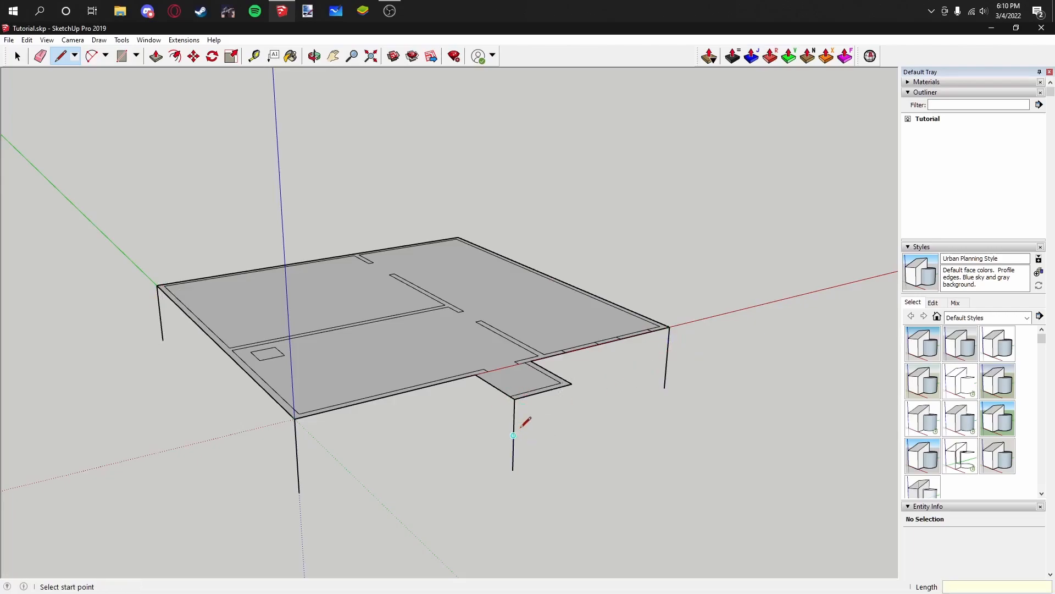
{"action": "left_click", "coordinate": [572, 384]}
{"action": "type", "text": "5"}
{"action": "key", "text": "Return"}
{"action": "key", "text": "Escape"}
Step: Draw 5 m vertical lines down from the entrance's right junction with the building and from the back-right corner
{"action": "middle_click_drag", "start_coordinate": [620, 382], "coordinate": [420, 371]}
{"action": "left_click", "coordinate": [412, 369]}
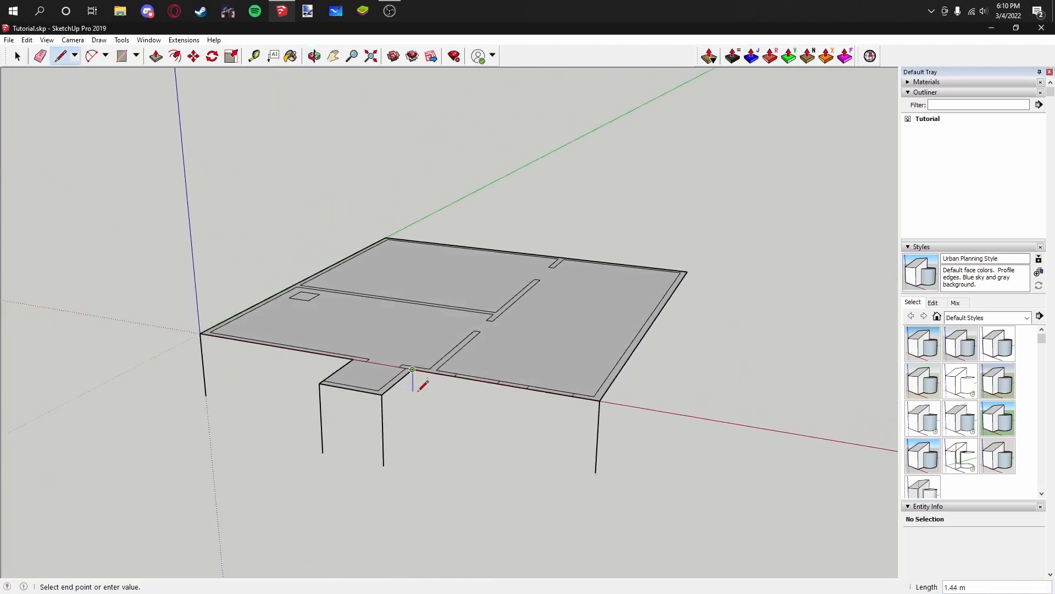
{"action": "key", "text": "Return"}
{"action": "left_click", "coordinate": [687, 272]}
{"action": "type", "text": "5"}
{"action": "key", "text": "Return"}
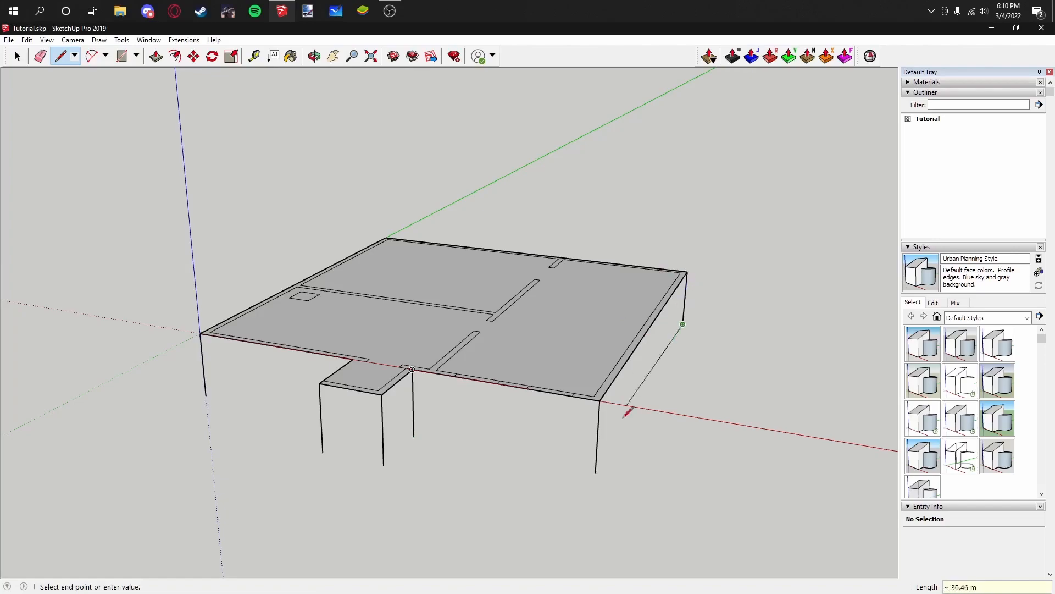
Step: Connect the vertical lines' lower ends along the right side, the right front wall and the entrance's right and front sides
{"action": "left_click", "coordinate": [596, 471]}
{"action": "left_click", "coordinate": [413, 436]}
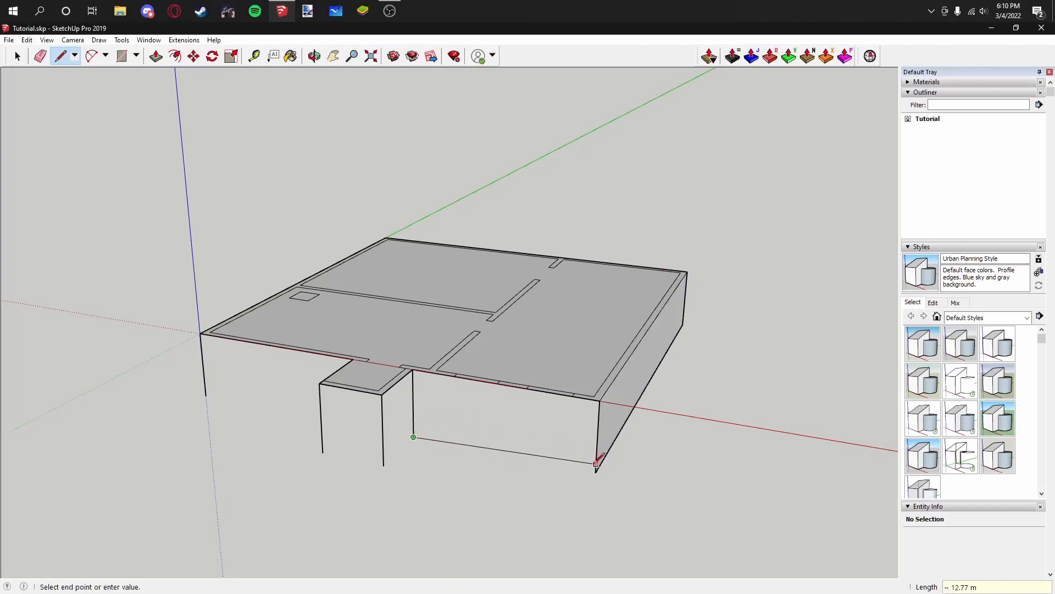
{"action": "left_click", "coordinate": [596, 471]}
{"action": "left_click", "coordinate": [383, 465]}
{"action": "left_click", "coordinate": [413, 436]}
{"action": "left_click", "coordinate": [383, 465]}
{"action": "left_click", "coordinate": [323, 451]}
{"action": "middle_click_drag", "start_coordinate": [323, 451], "coordinate": [451, 412]}
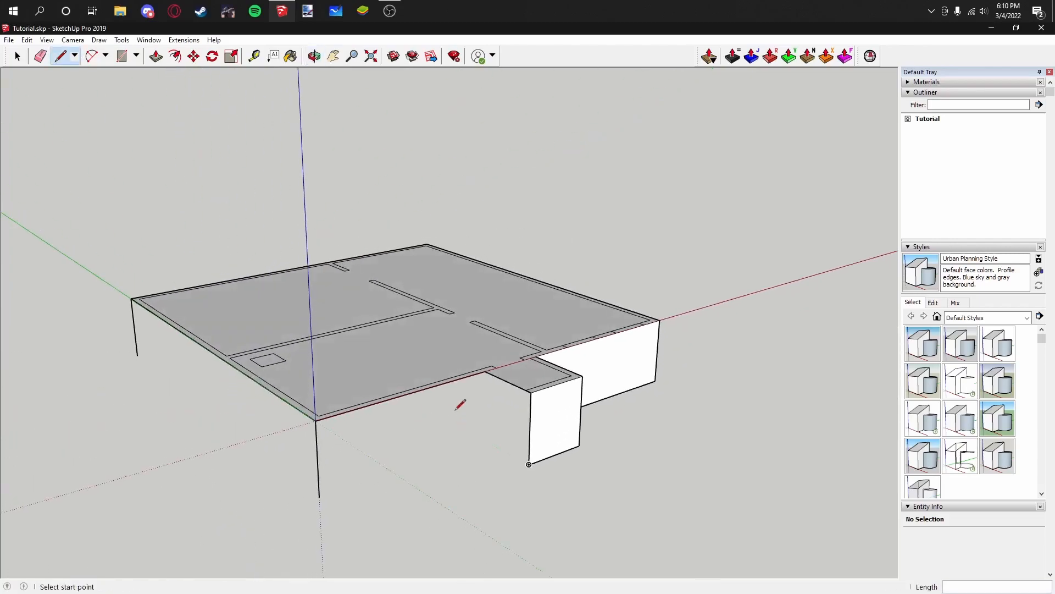
Step: Connect the lower ends of the vertical lines along the building's left side and back
{"action": "left_click", "coordinate": [137, 355]}
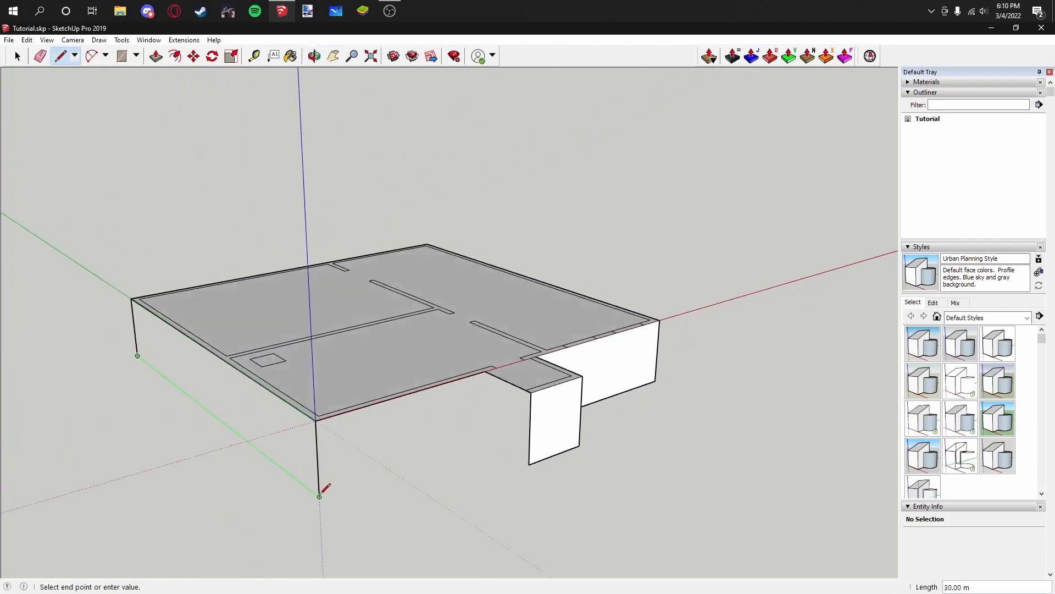
{"action": "left_click", "coordinate": [319, 496]}
{"action": "middle_click_drag", "start_coordinate": [287, 414], "coordinate": [129, 392]}
{"action": "left_click", "coordinate": [108, 399]}
{"action": "left_click", "coordinate": [314, 563]}
{"action": "middle_click_drag", "start_coordinate": [471, 415], "coordinate": [451, 379]}
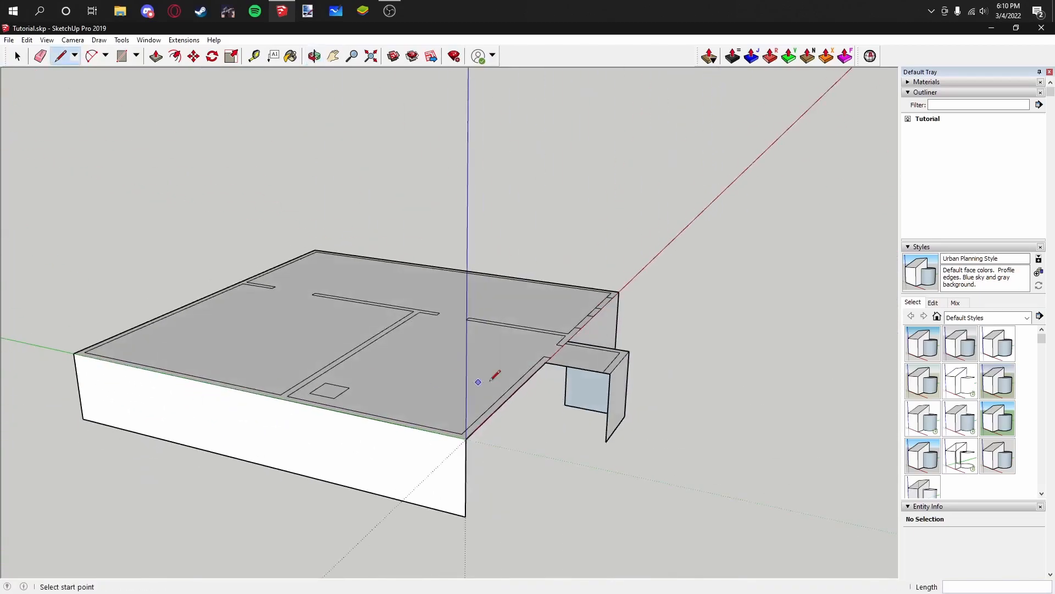
Step: Draw a sloping ramp edge from the entrance's front-left corner using a horizontal guide and a 3 m drop, then erase the guides
{"action": "middle_click_drag", "start_coordinate": [587, 407], "coordinate": [417, 372]}
{"action": "scroll", "coordinate": [474, 433], "scroll_direction": "up", "scroll_amount": 2}
{"action": "left_click", "coordinate": [475, 406]}
{"action": "scroll", "coordinate": [475, 407], "scroll_direction": "down", "scroll_amount": 3}
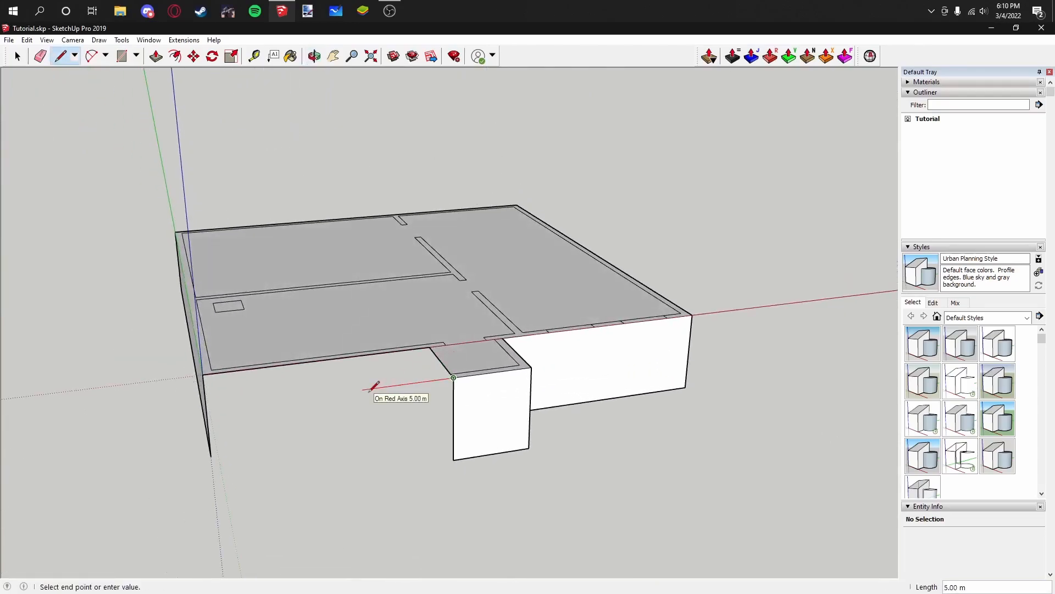
{"action": "key", "text": "Return"}
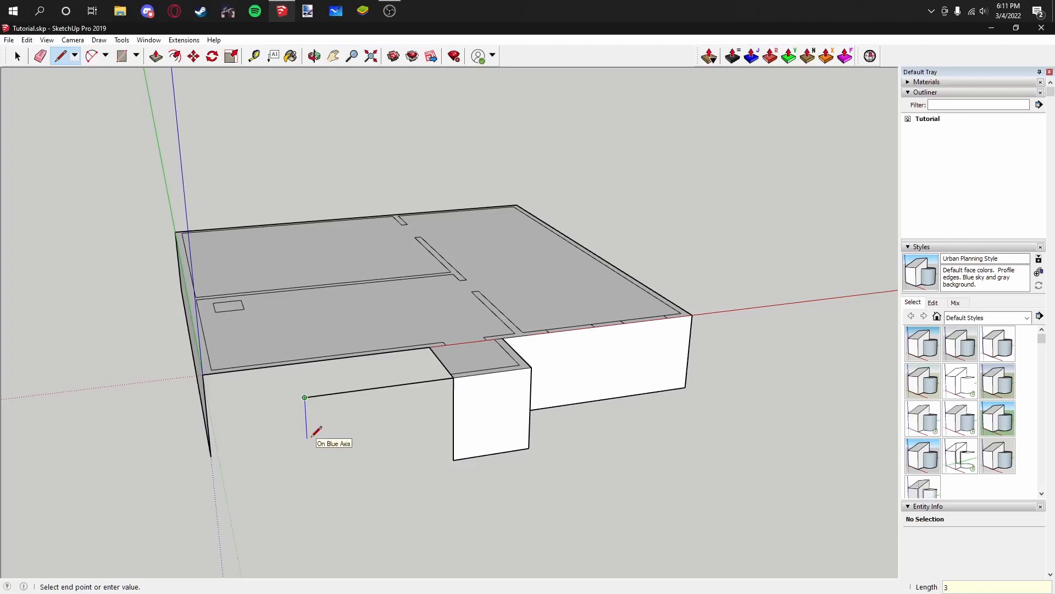
{"action": "left_click", "coordinate": [453, 377]}
{"action": "key", "text": "e"}
{"action": "left_click_drag", "start_coordinate": [305, 438], "coordinate": [341, 391]}
{"action": "middle_click_drag", "start_coordinate": [346, 387], "coordinate": [205, 181]}
Step: Draw the ramp's foot edge along the green axis and connect it to the entrance's inner left corner to form the sloping face
{"action": "left_click", "coordinate": [61, 56]}
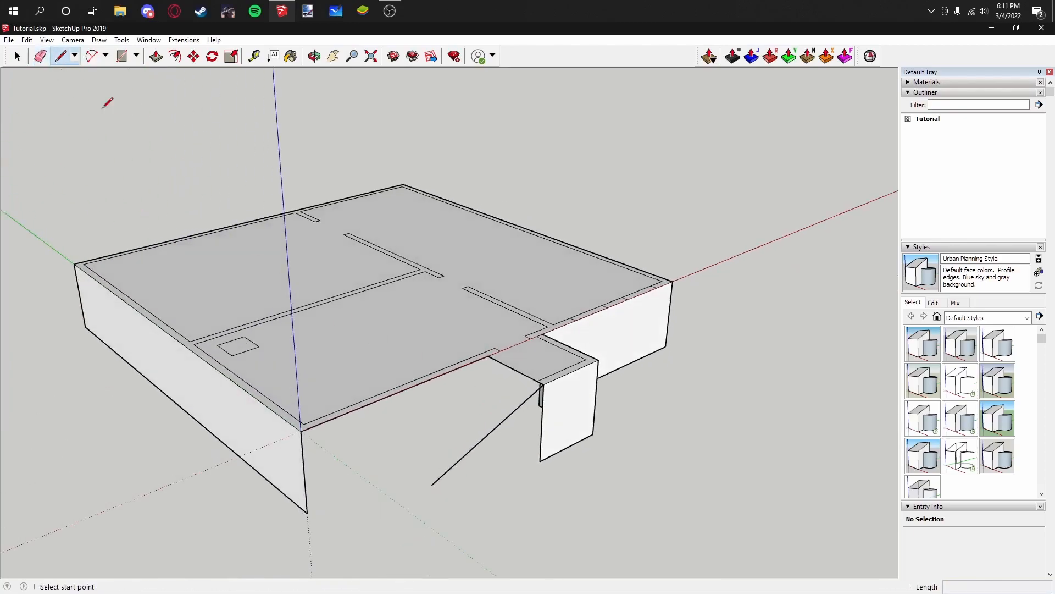
{"action": "left_click", "coordinate": [544, 383]}
{"action": "left_click", "coordinate": [489, 355]}
{"action": "left_click", "coordinate": [432, 485]}
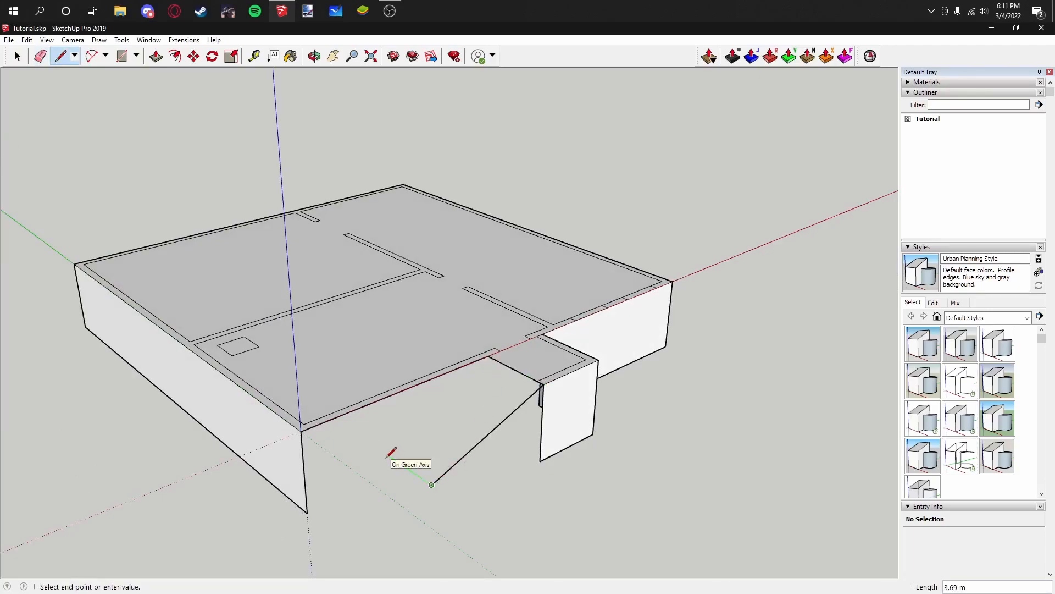
{"action": "left_click", "coordinate": [379, 448]}
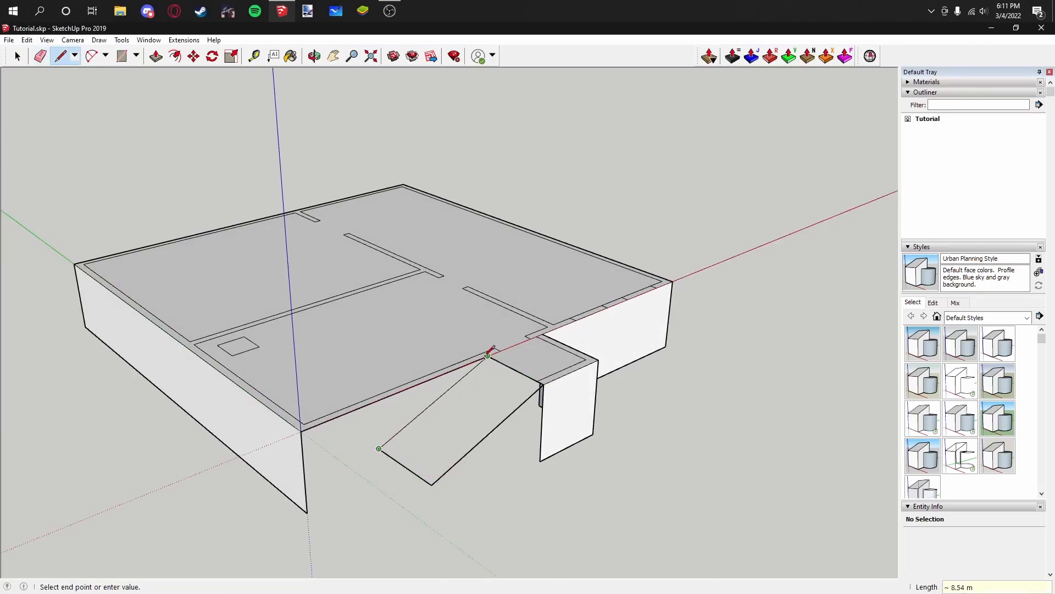
{"action": "left_click", "coordinate": [487, 355]}
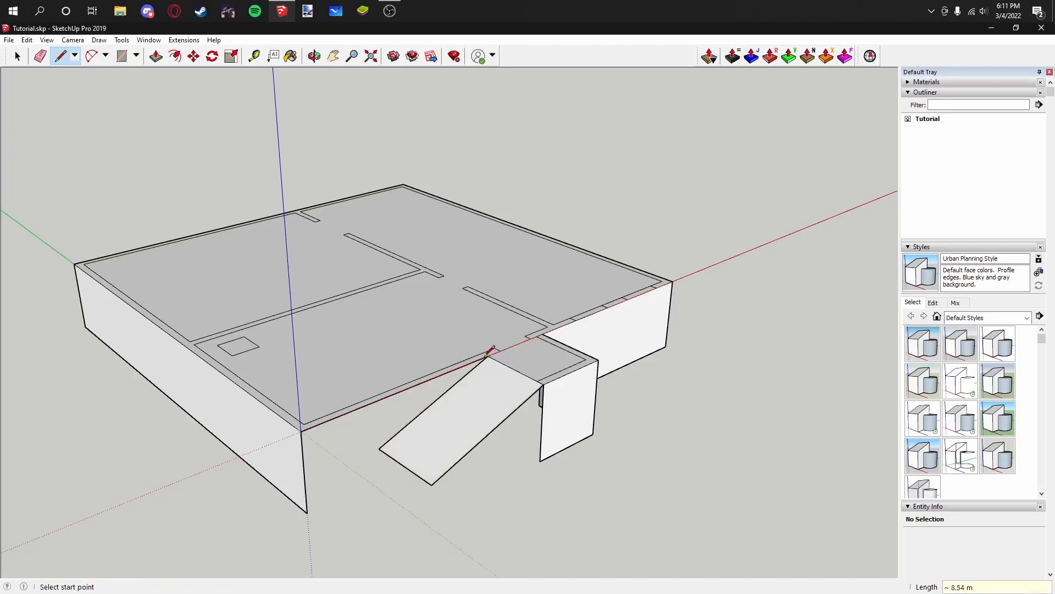
Step: Drop vertical edges from the ramp's two foot corners to base level and connect them to the building's and entrance's base corners
{"action": "left_click", "coordinate": [379, 449]}
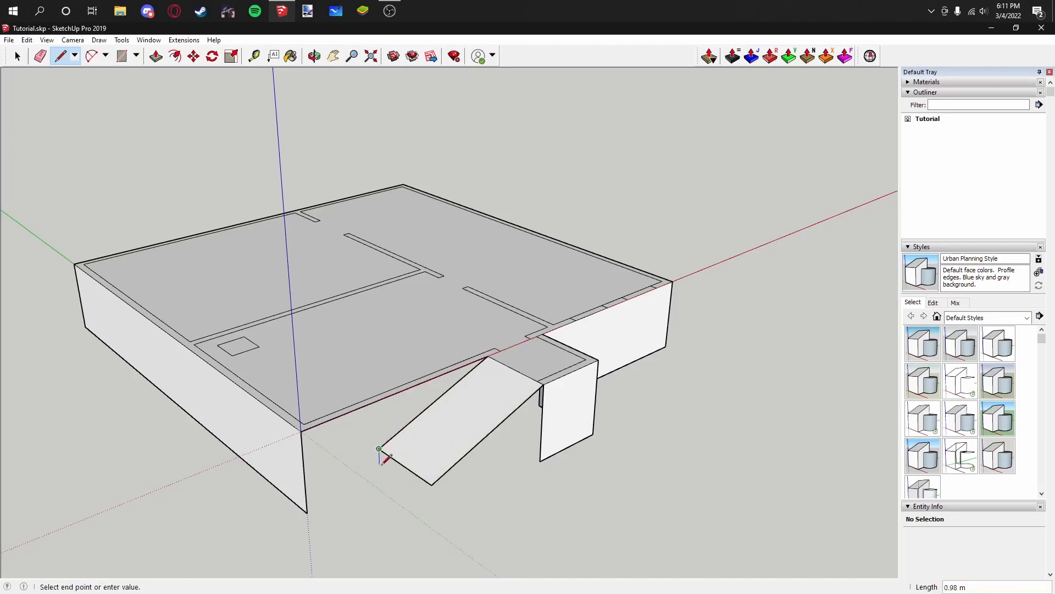
{"action": "left_click", "coordinate": [379, 479]}
{"action": "left_click", "coordinate": [307, 511]}
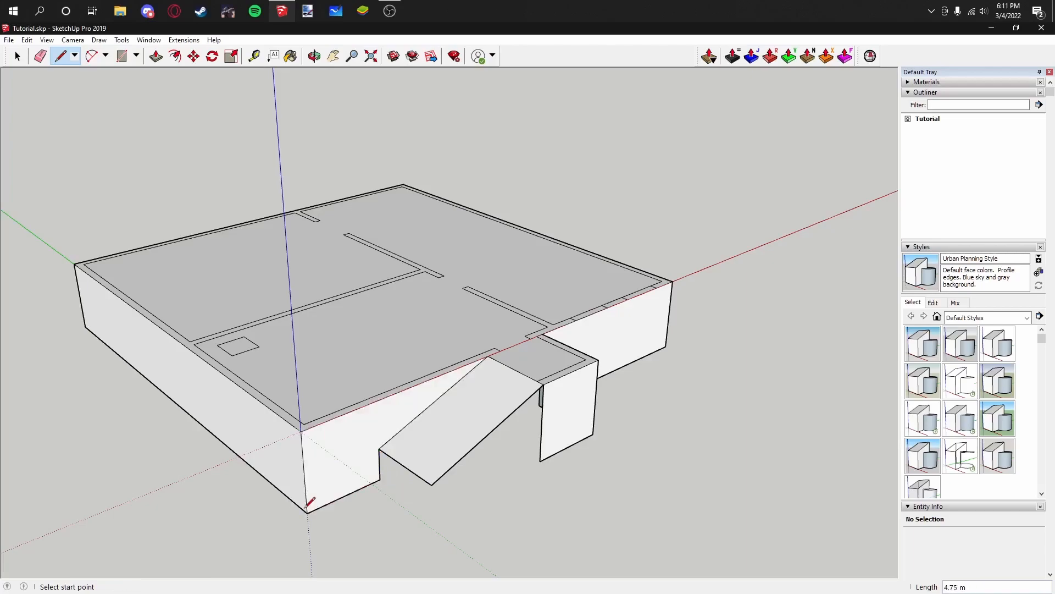
{"action": "left_click", "coordinate": [431, 484]}
{"action": "key", "text": "Escape"}
{"action": "left_click", "coordinate": [431, 484]}
{"action": "left_click", "coordinate": [431, 516]}
{"action": "left_click", "coordinate": [431, 516]}
{"action": "left_click", "coordinate": [540, 461]}
Step: Delete the face on the building's underside
{"action": "mouse_move", "coordinate": [554, 438]}
{"action": "middle_mouse_down"}
{"action": "mouse_move", "coordinate": [415, 455]}
{"action": "mouse_move", "coordinate": [179, 377]}
{"action": "mouse_move", "coordinate": [286, 192]}
{"action": "middle_mouse_up"}
{"action": "key", "text": "e"}
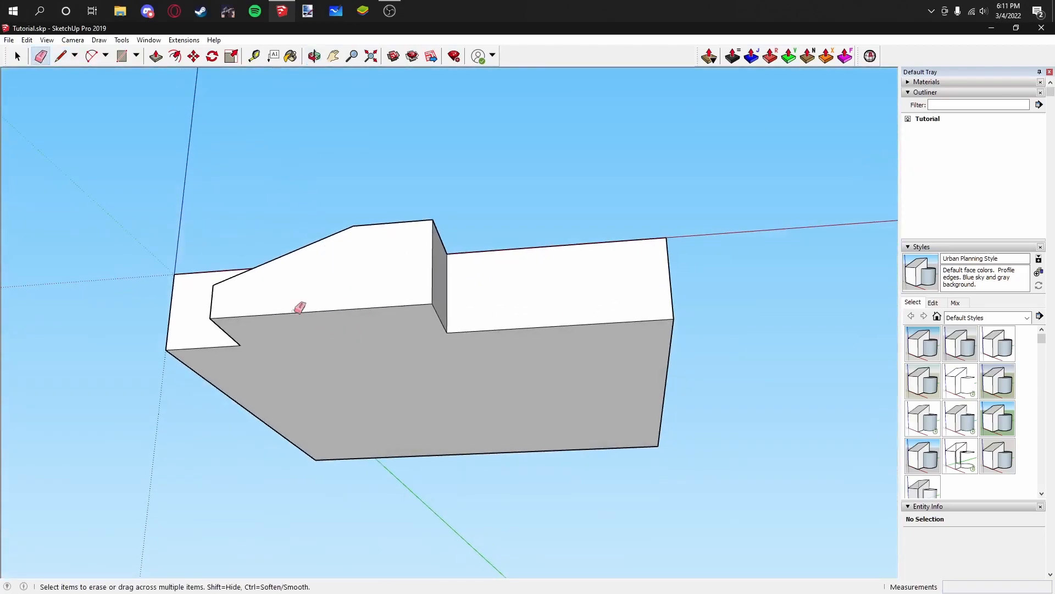
{"action": "middle_click_drag", "start_coordinate": [447, 371], "coordinate": [286, 297]}
{"action": "left_click", "coordinate": [17, 55]}
{"action": "left_click", "coordinate": [329, 344]}
{"action": "key", "text": "Delete"}
Step: Draw a line up the ramp 0.5 m in from its front edge, meeting the entrance's inner wall line
{"action": "middle_click_drag", "start_coordinate": [311, 291], "coordinate": [233, 332]}
{"action": "left_click", "coordinate": [61, 56]}
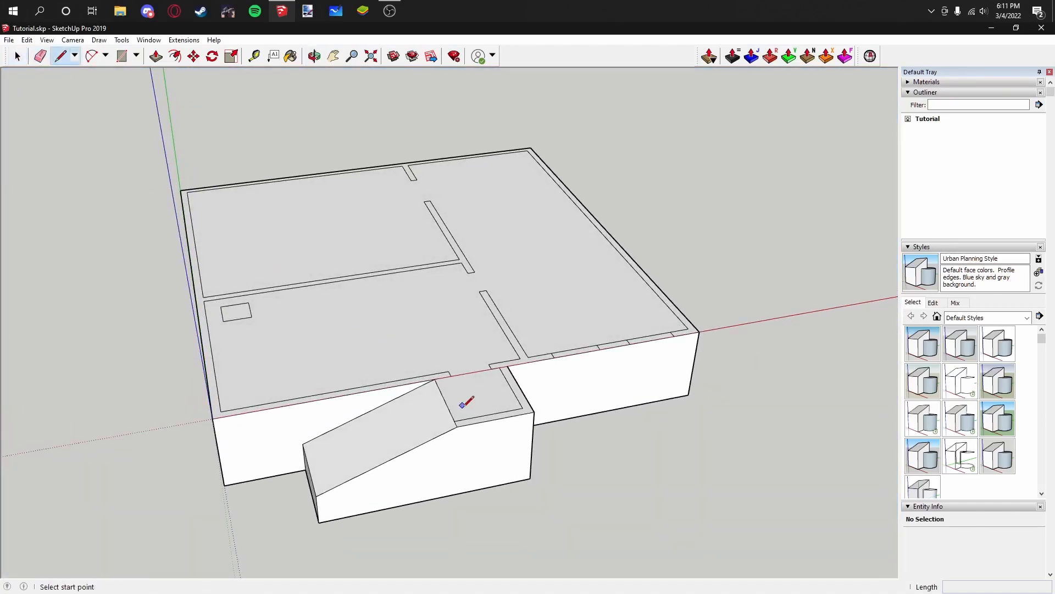
{"action": "scroll", "coordinate": [396, 421], "scroll_direction": "up", "scroll_amount": 2}
{"action": "scroll", "coordinate": [392, 424], "scroll_direction": "up", "scroll_amount": 2}
{"action": "left_click", "coordinate": [339, 490]}
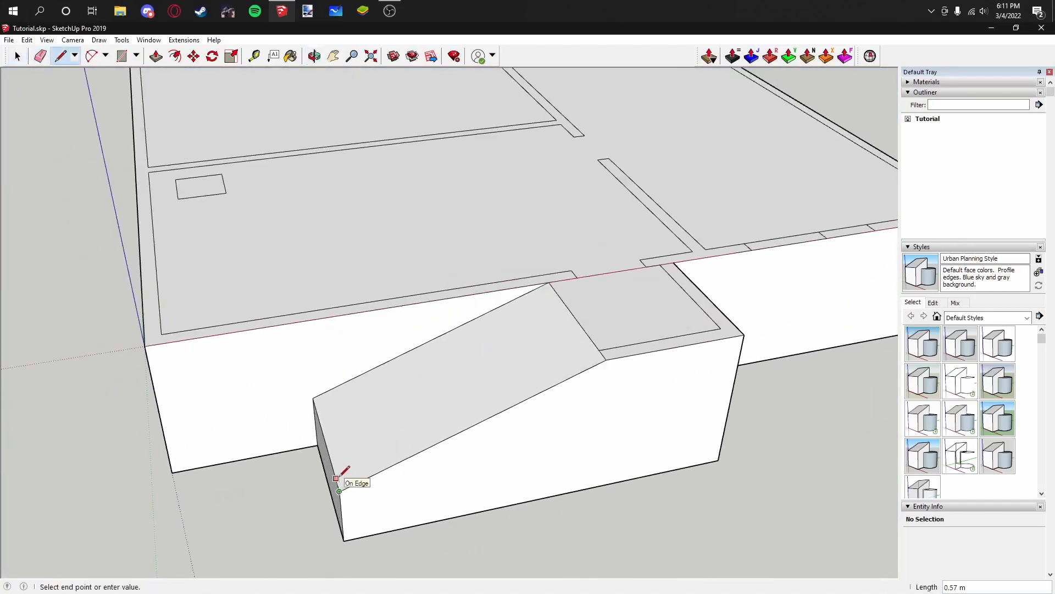
{"action": "key", "text": "Return"}
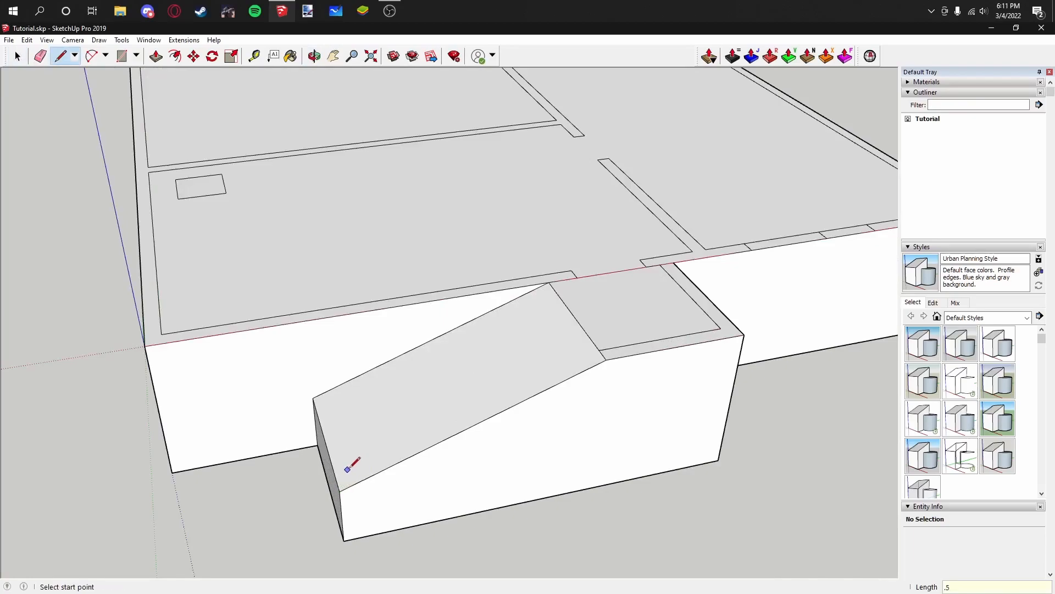
{"action": "left_click", "coordinate": [609, 363]}
{"action": "scroll", "coordinate": [572, 385], "scroll_direction": "down", "scroll_amount": 5}
{"action": "scroll", "coordinate": [501, 451], "scroll_direction": "up", "scroll_amount": 3}
{"action": "scroll", "coordinate": [501, 451], "scroll_direction": "down", "scroll_amount": 5}
{"action": "middle_click_drag", "start_coordinate": [678, 283], "coordinate": [436, 384]}
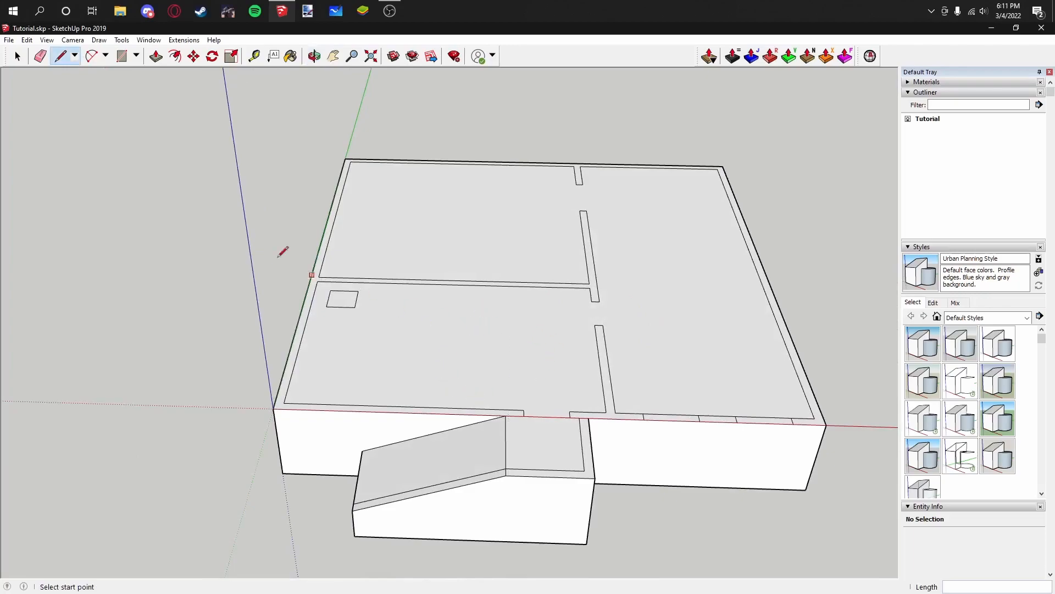
Step: Delete the small square's face to leave an opening in the floor
{"action": "left_click", "coordinate": [17, 56]}
{"action": "key", "text": "Delete"}
{"action": "middle_click_drag", "start_coordinate": [349, 299], "coordinate": [355, 209]}
{"action": "scroll", "coordinate": [340, 278], "scroll_direction": "up", "scroll_amount": 3}
{"action": "scroll", "coordinate": [353, 259], "scroll_direction": "down", "scroll_amount": 5}
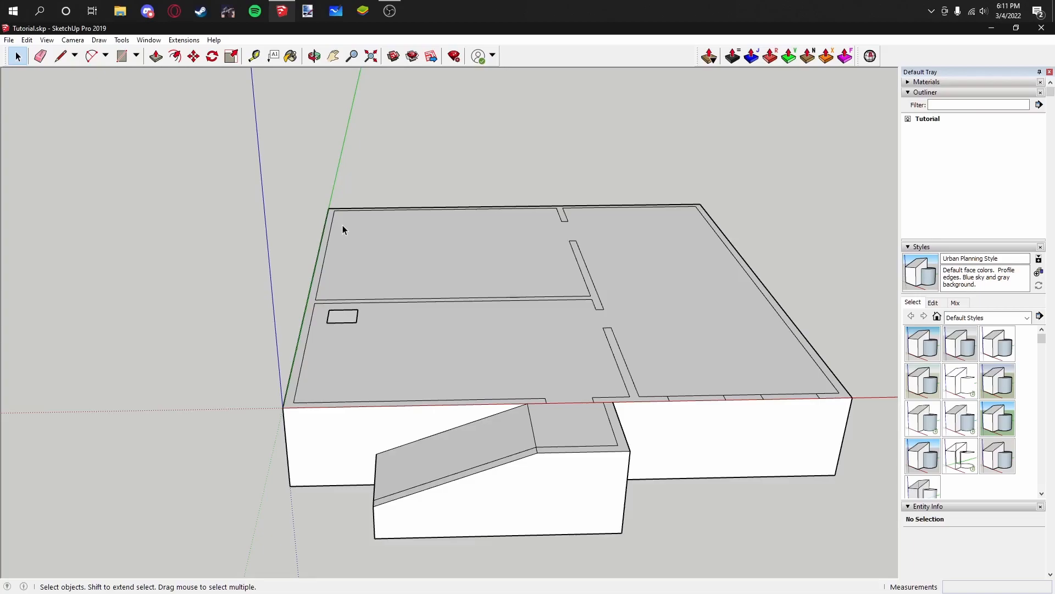
{"action": "middle_click_drag", "start_coordinate": [356, 242], "coordinate": [318, 297]}
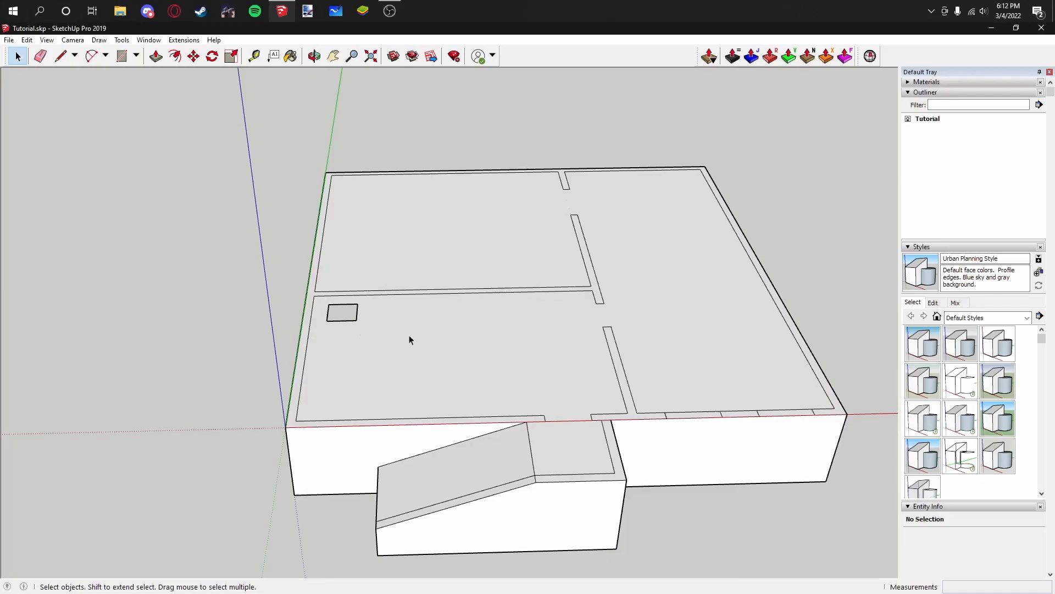
{"action": "middle_click_drag", "start_coordinate": [384, 331], "coordinate": [456, 317]}
{"action": "key", "text": "space"}
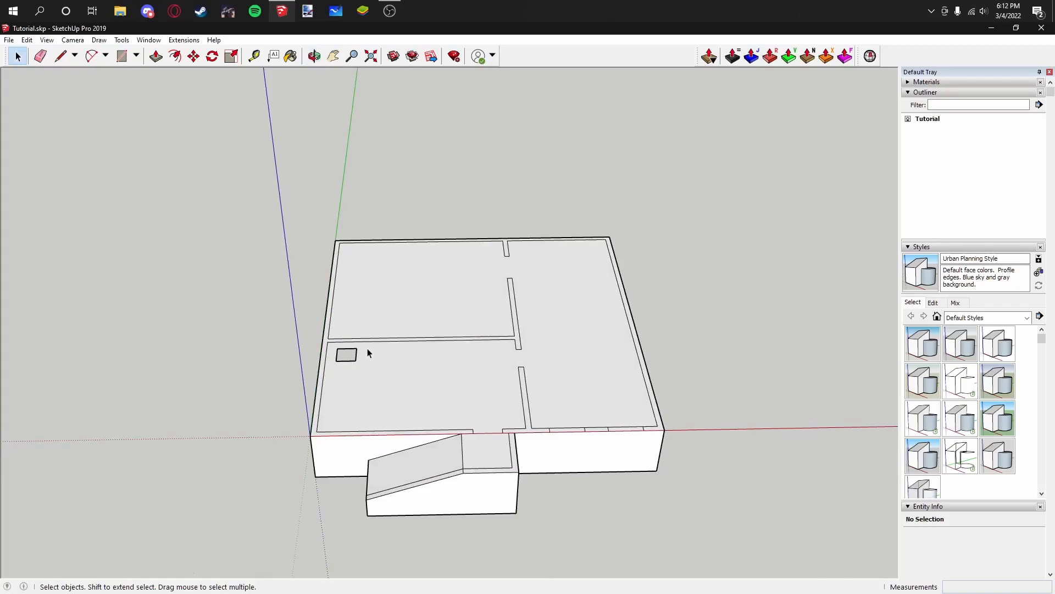
Step: Push/Pull the connected outer wall and partition outline up by 4.25 m
{"action": "middle_click_drag", "start_coordinate": [381, 308], "coordinate": [530, 313]}
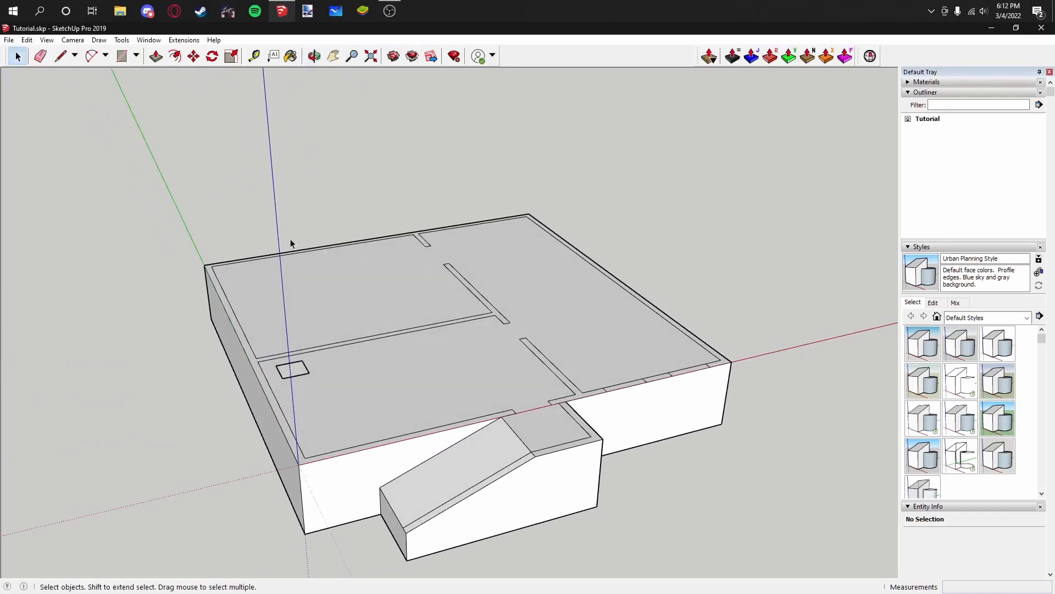
{"action": "left_click", "coordinate": [157, 55]}
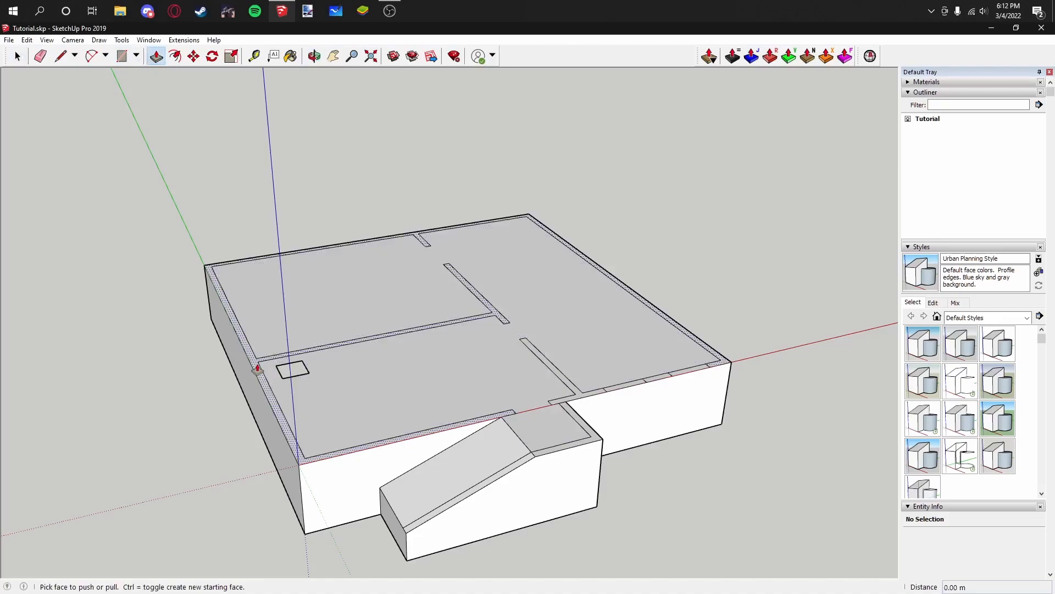
{"action": "scroll", "coordinate": [261, 379], "scroll_direction": "up", "scroll_amount": 3}
{"action": "left_click_drag", "start_coordinate": [261, 379], "coordinate": [262, 322]}
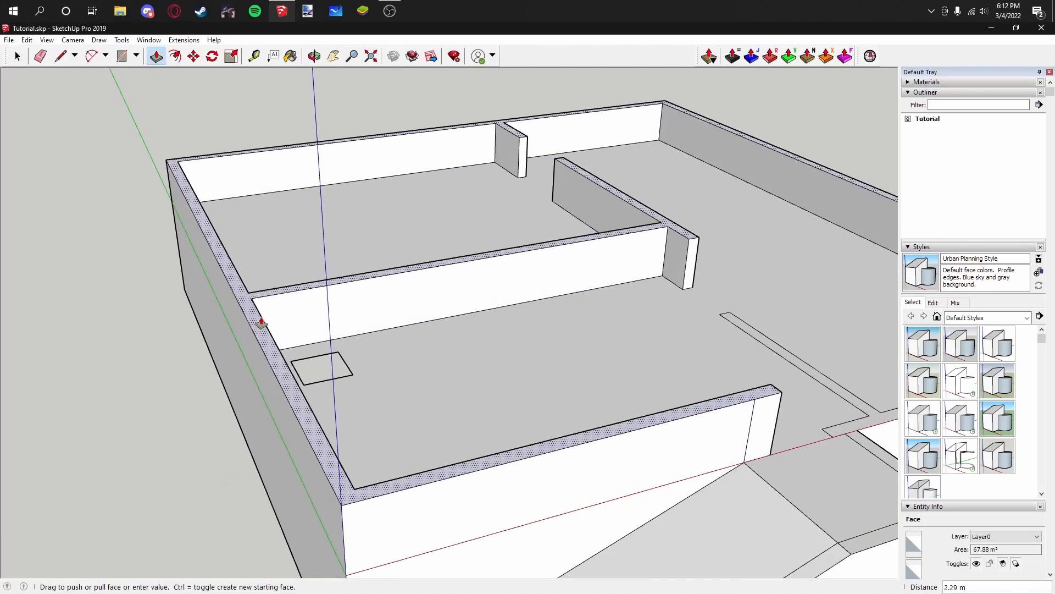
{"action": "key", "text": "Return"}
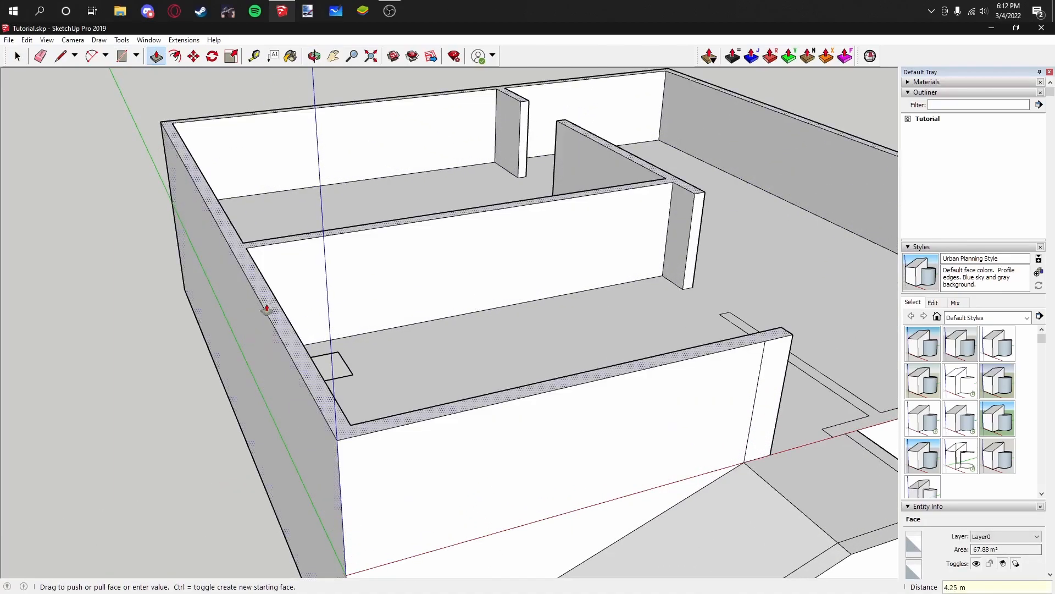
Step: Raise the right partition with its front wall section and the pier between the windows by the same 4.25 m
{"action": "scroll", "coordinate": [264, 315], "scroll_direction": "down", "scroll_amount": 3}
{"action": "middle_click_drag", "start_coordinate": [616, 325], "coordinate": [427, 330], "text": "shift"}
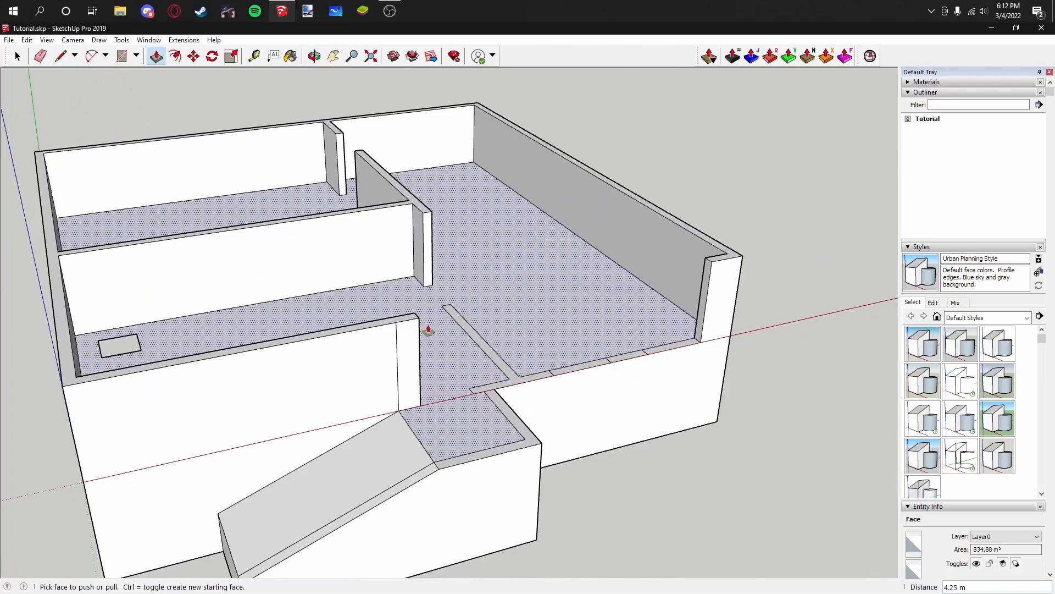
{"action": "double_click", "coordinate": [510, 380]}
{"action": "double_click", "coordinate": [624, 361]}
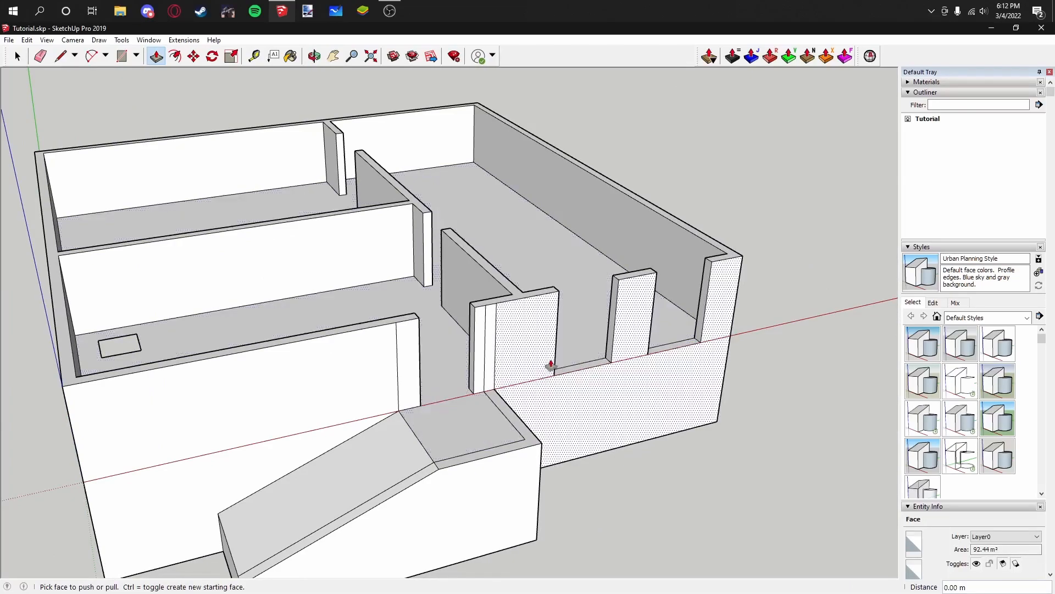
Step: Raise the sills of both front window openings by 1 m with Push/Pull
{"action": "middle_click_drag", "start_coordinate": [519, 365], "coordinate": [440, 365]}
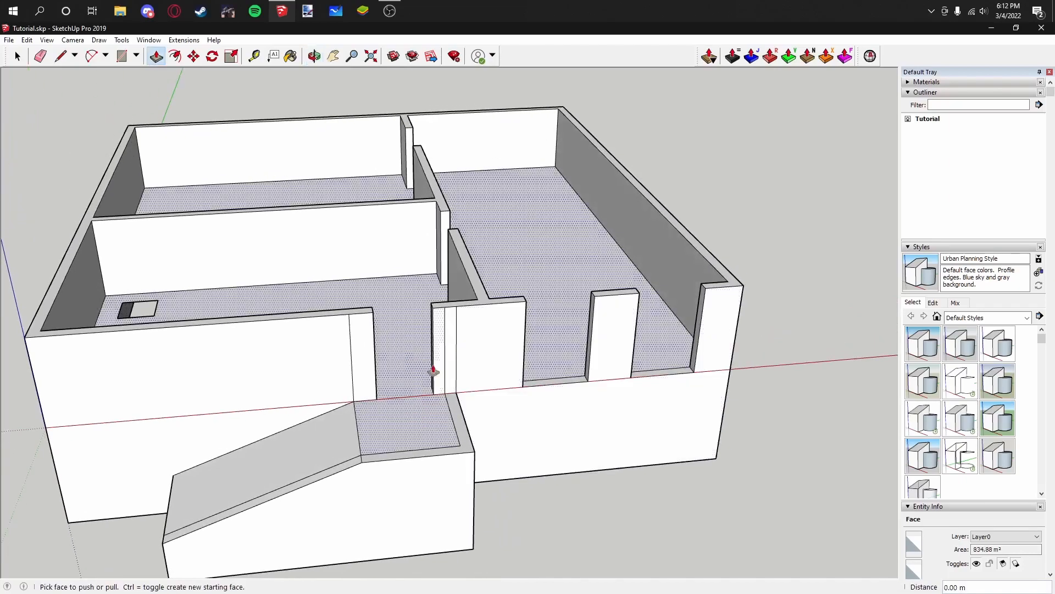
{"action": "left_click_drag", "start_coordinate": [551, 382], "coordinate": [556, 372]}
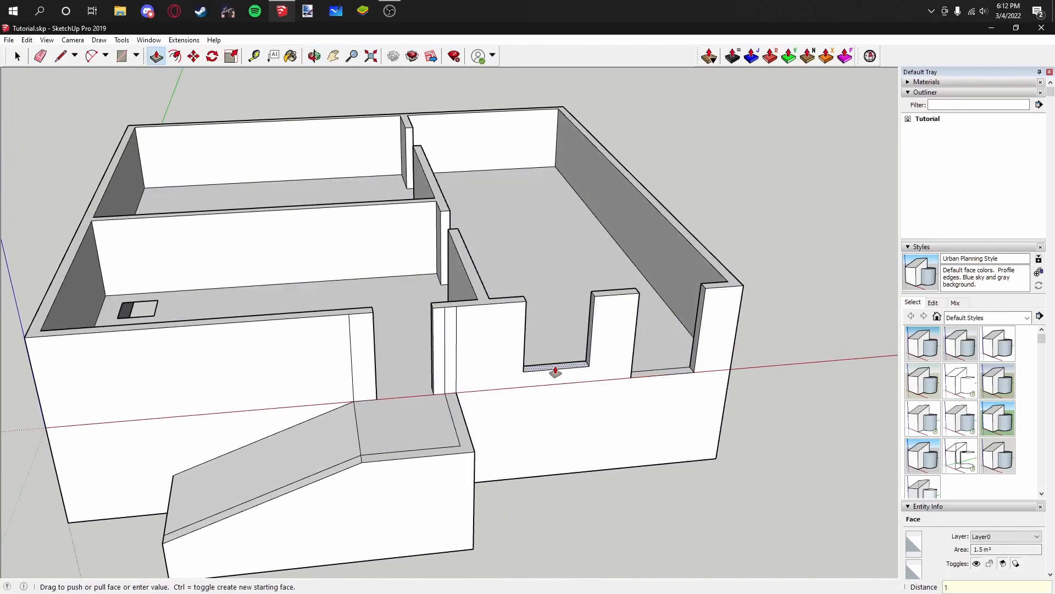
{"action": "type", "text": "1"}
{"action": "key", "text": "Return"}
{"action": "left_click_drag", "start_coordinate": [635, 379], "coordinate": [594, 367]}
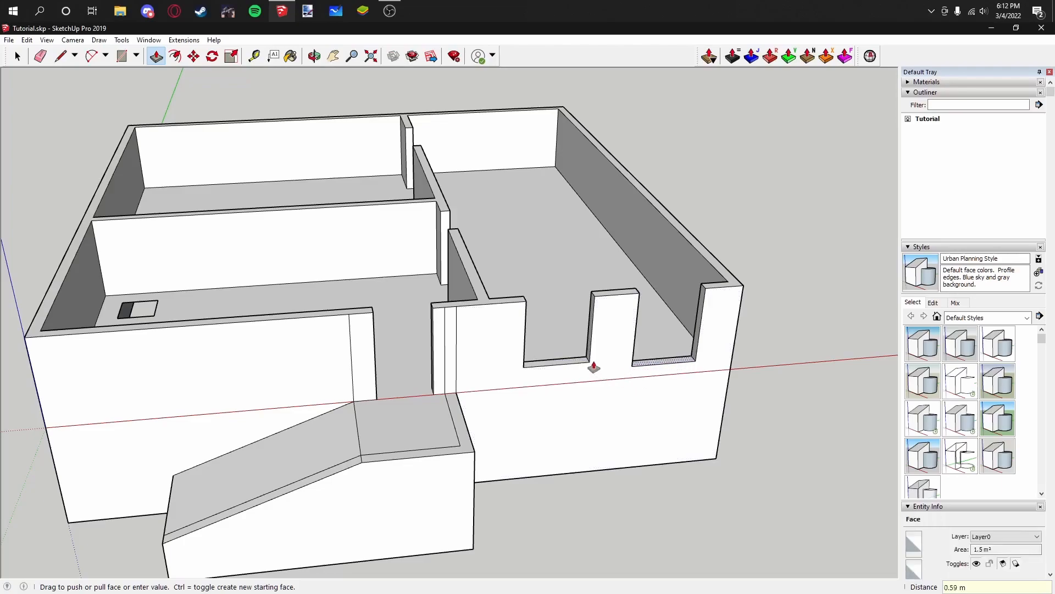
{"action": "type", "text": "1"}
{"action": "key", "text": "Return"}
Step: Push/Pull the landing's L-shaped edge strip up 1 m and repeat the same distance on the sloped ramp's edge strip
{"action": "middle_click_drag", "start_coordinate": [412, 440], "coordinate": [566, 408]}
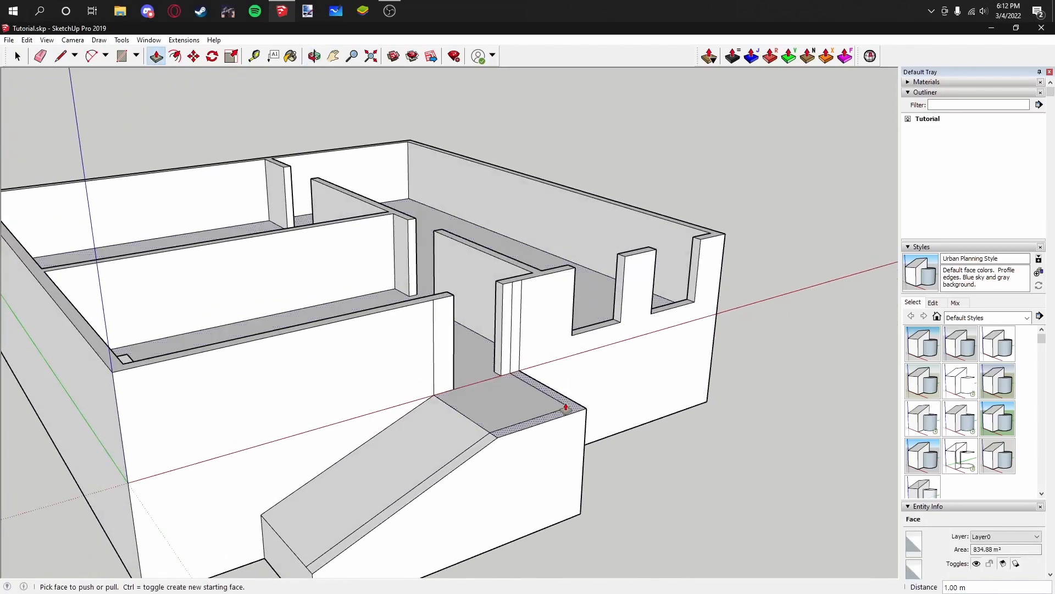
{"action": "left_click_drag", "start_coordinate": [569, 406], "coordinate": [563, 380]}
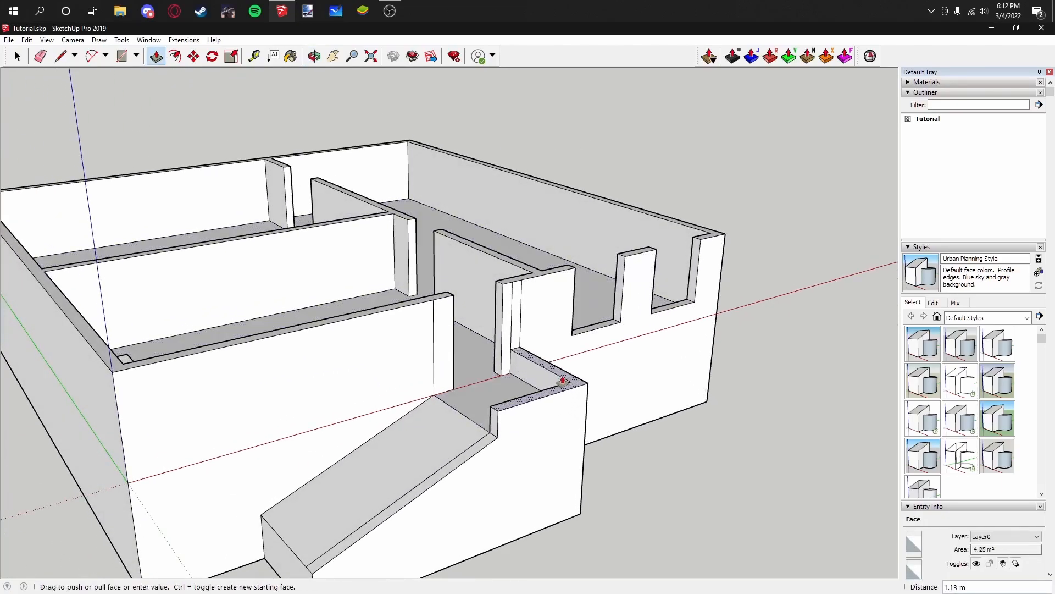
{"action": "type", "text": "1"}
{"action": "key", "text": "Return"}
{"action": "double_click", "coordinate": [471, 453]}
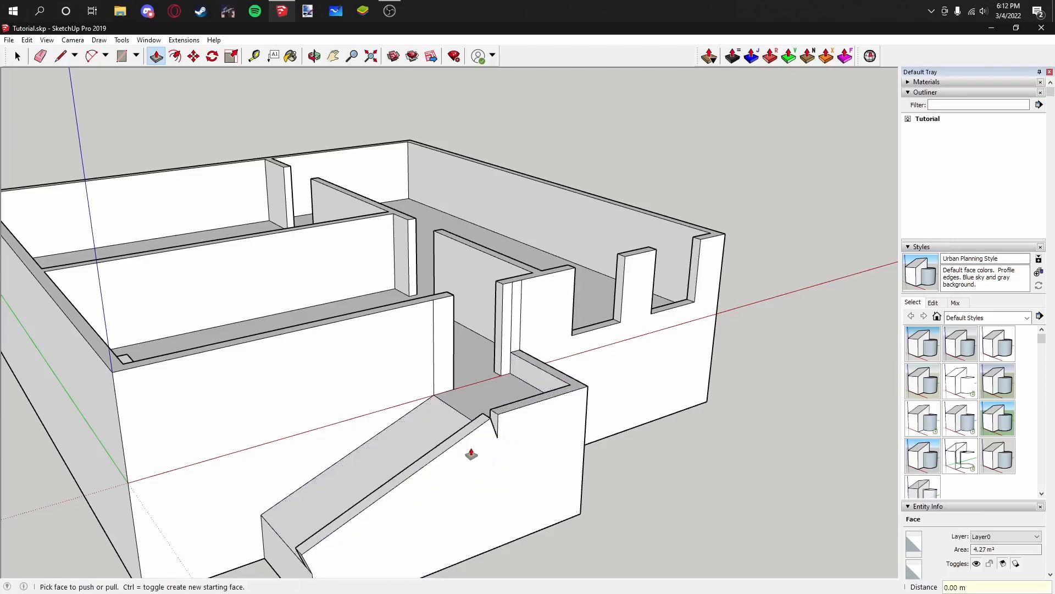
Step: Draw a vertical line up the lower end of the ramp's parapet, across its top, and down to the inner bottom corner
{"action": "mouse_move", "coordinate": [483, 424]}
{"action": "middle_mouse_down"}
{"action": "mouse_move", "coordinate": [431, 419]}
{"action": "mouse_move", "coordinate": [348, 388]}
{"action": "mouse_move", "coordinate": [465, 396]}
{"action": "mouse_move", "coordinate": [415, 369]}
{"action": "mouse_move", "coordinate": [416, 396]}
{"action": "middle_mouse_up"}
{"action": "left_click", "coordinate": [60, 56]}
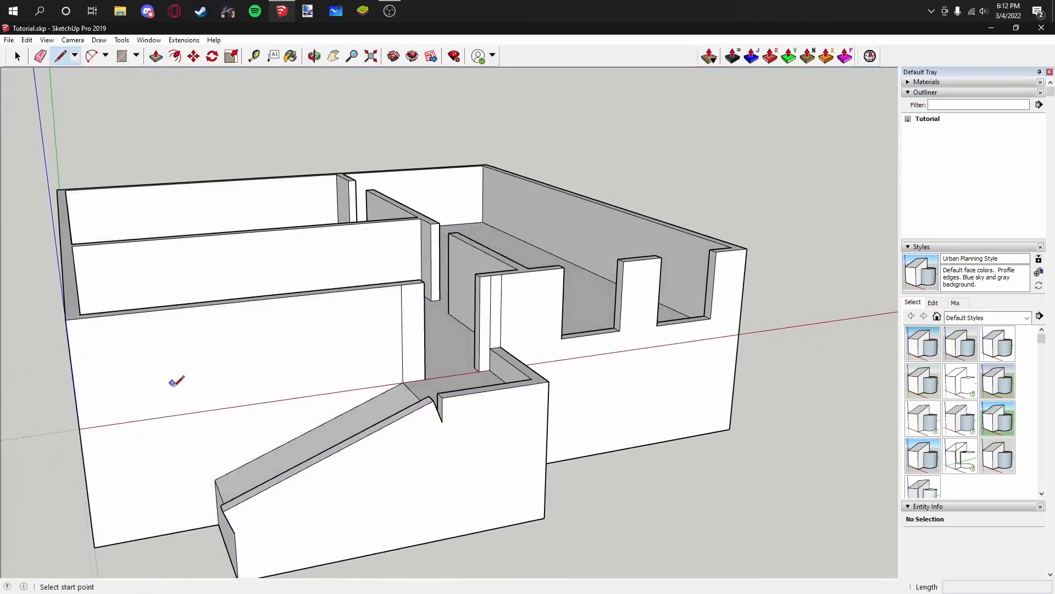
{"action": "middle_click_drag", "start_coordinate": [165, 355], "coordinate": [307, 400]}
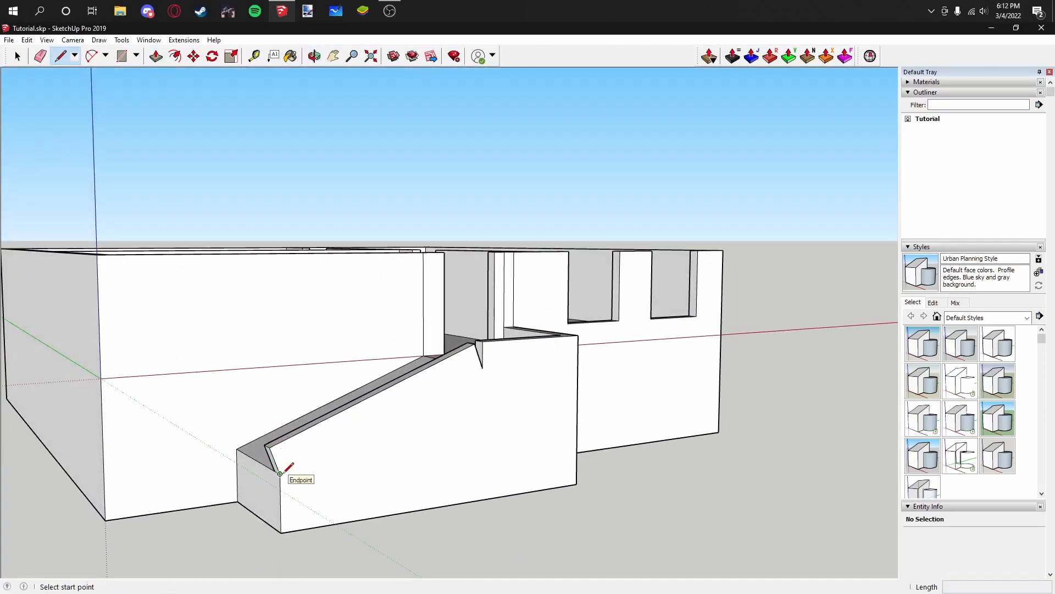
{"action": "middle_click_drag", "start_coordinate": [280, 474], "coordinate": [387, 476]}
{"action": "scroll", "coordinate": [348, 480], "scroll_direction": "up", "scroll_amount": 2}
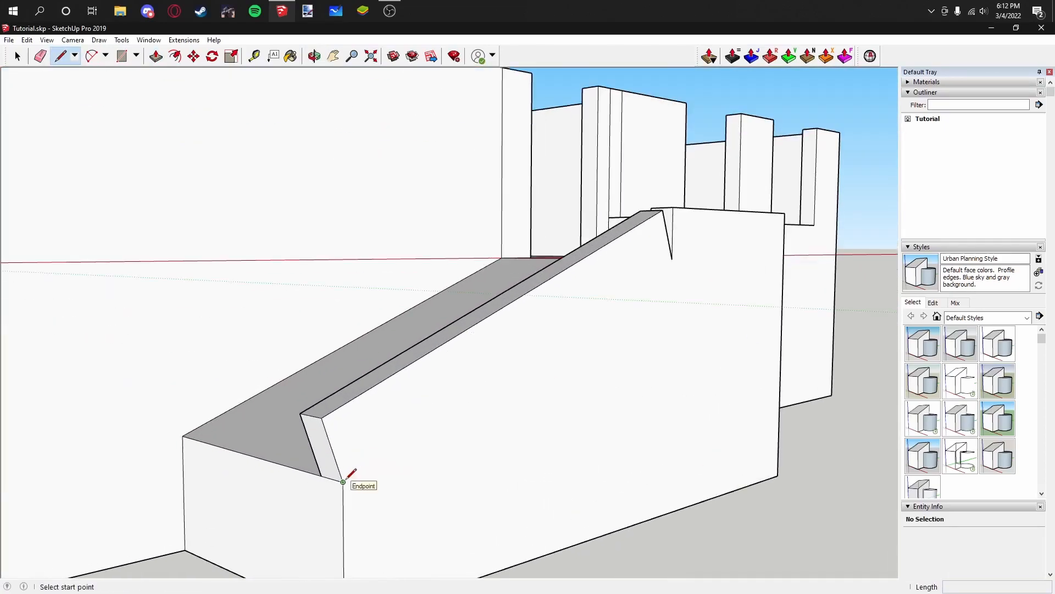
{"action": "left_click", "coordinate": [343, 482]}
{"action": "left_click", "coordinate": [342, 405]}
{"action": "left_click", "coordinate": [320, 401]}
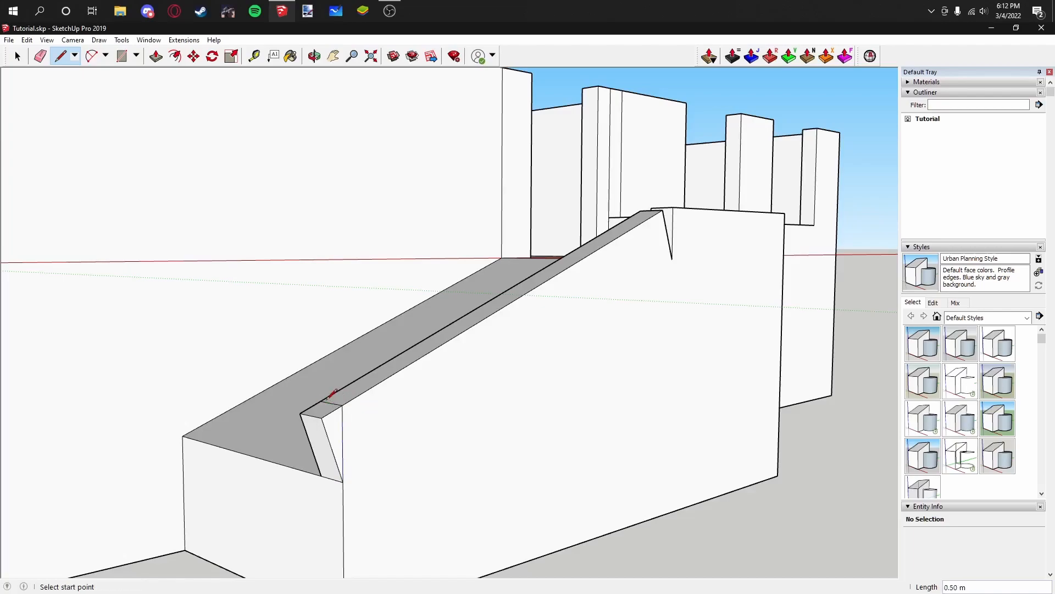
{"action": "left_click", "coordinate": [321, 476]}
Step: Erase the overhanging slanted end and the leftover edge at the parapet's lower end so it finishes vertically
{"action": "key", "text": "e"}
{"action": "left_click_drag", "start_coordinate": [299, 412], "coordinate": [331, 421]}
{"action": "middle_click_drag", "start_coordinate": [338, 422], "coordinate": [337, 438]}
{"action": "left_click", "coordinate": [314, 501]}
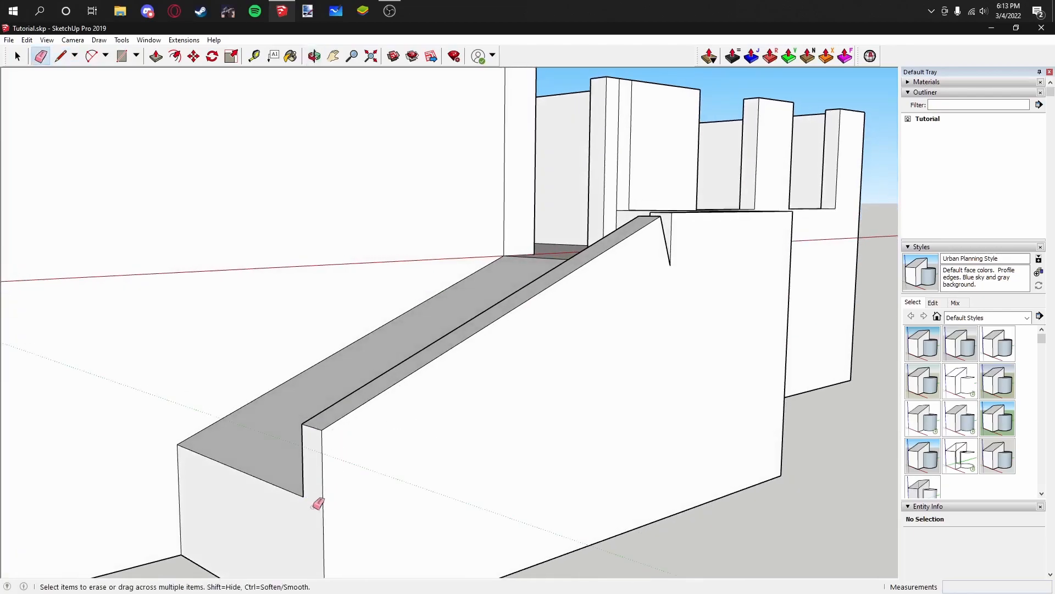
Step: Extend the inner top edges of the ramp parapet and the landing parapet with lines that cross each other
{"action": "scroll", "coordinate": [383, 418], "scroll_direction": "down", "scroll_amount": 3}
{"action": "middle_click_drag", "start_coordinate": [384, 338], "coordinate": [367, 351]}
{"action": "left_click", "coordinate": [67, 59]}
{"action": "middle_click_drag", "start_coordinate": [548, 278], "coordinate": [382, 364]}
{"action": "scroll", "coordinate": [374, 368], "scroll_direction": "up", "scroll_amount": 2}
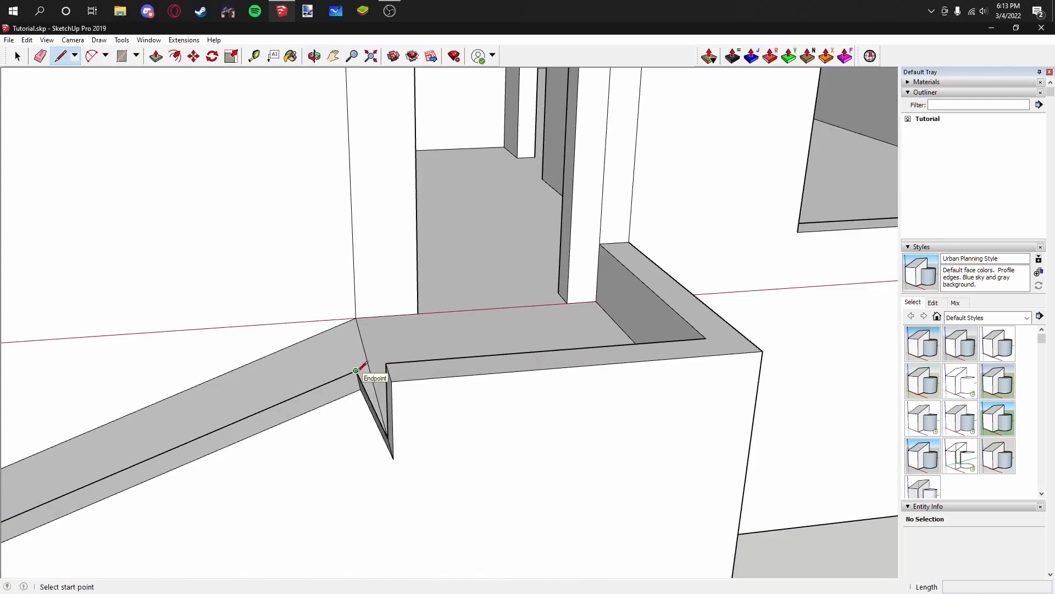
{"action": "left_click", "coordinate": [356, 371]}
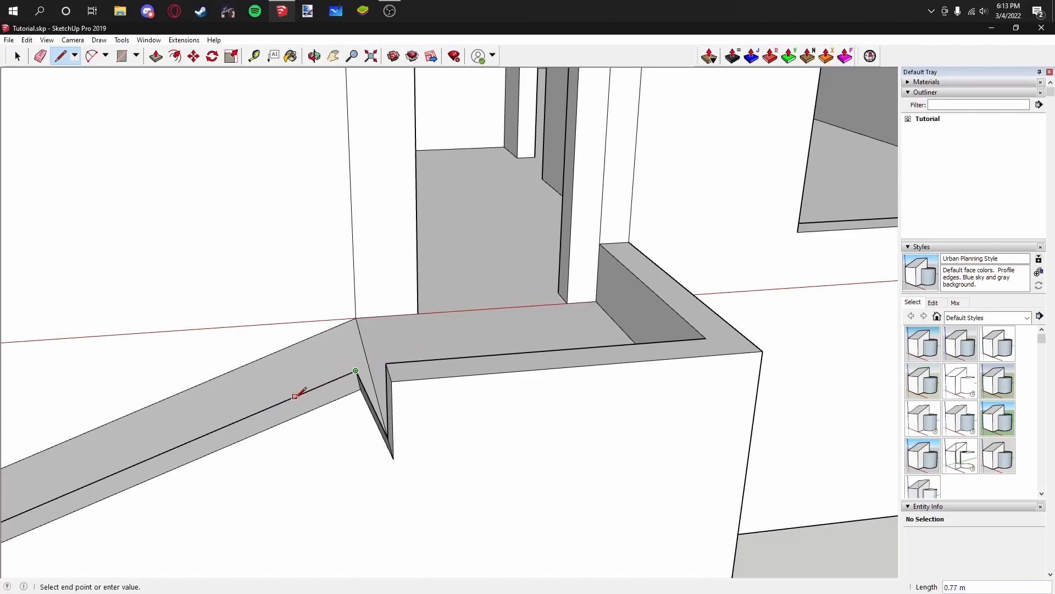
{"action": "left_click", "coordinate": [438, 336]}
{"action": "left_click", "coordinate": [367, 365]}
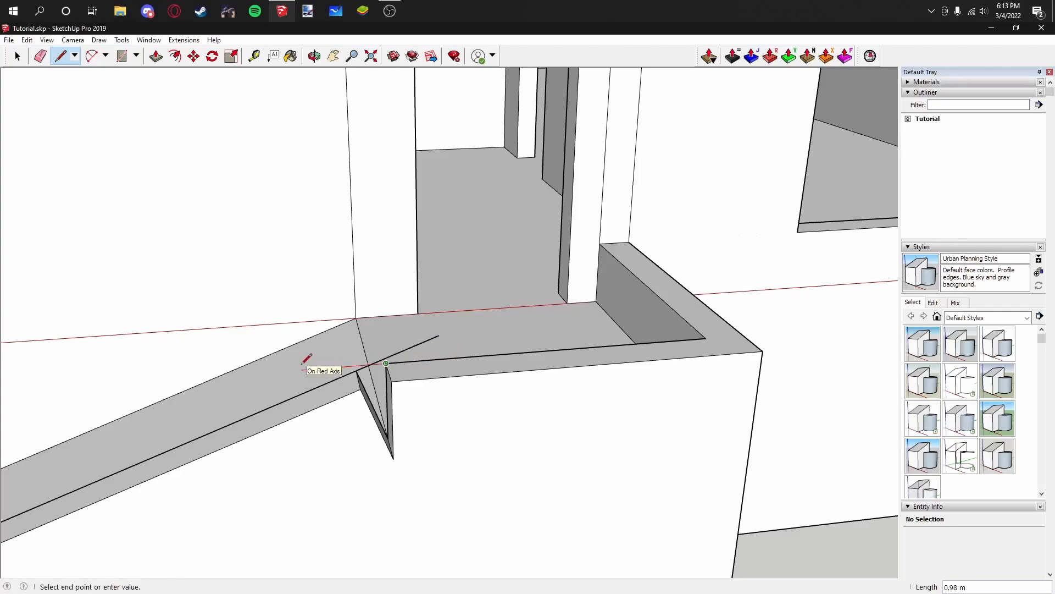
{"action": "left_click", "coordinate": [301, 368]}
Step: Extend the outer top edges of both parapets until they cross, and join the outer and inner crossing points with a line
{"action": "left_click", "coordinate": [360, 389]}
{"action": "left_click", "coordinate": [459, 347]}
{"action": "left_click", "coordinate": [390, 379]}
{"action": "left_click", "coordinate": [274, 391]}
{"action": "left_click", "coordinate": [376, 383]}
{"action": "left_click", "coordinate": [369, 364]}
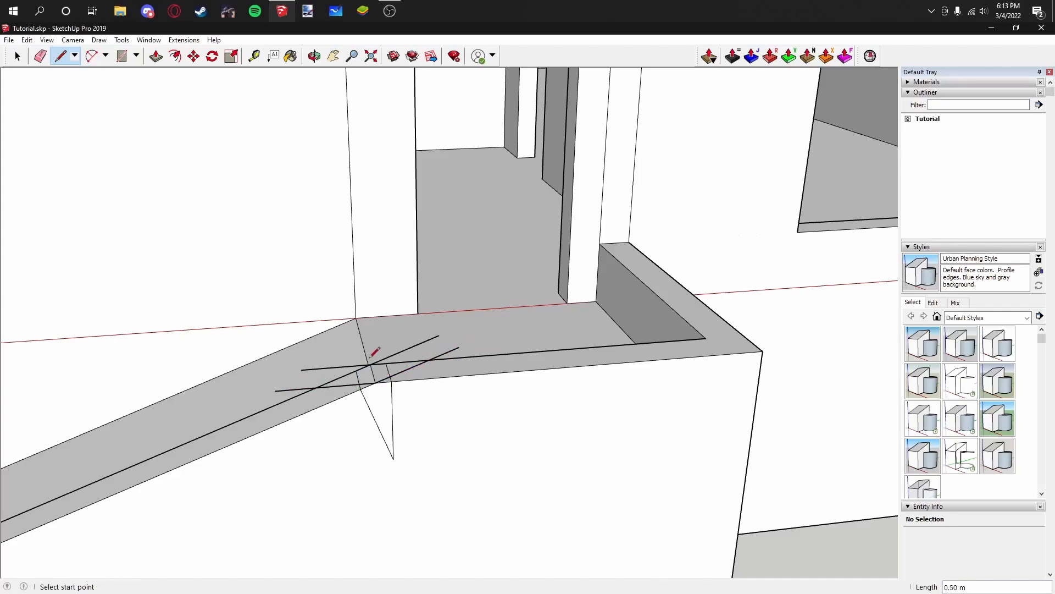
Step: Erase the overshooting line ends, the leftover edges at the parapet joint, and the extra vertical edges on the wall by the entrance
{"action": "key", "text": "e"}
{"action": "left_click", "coordinate": [321, 367]}
{"action": "left_click", "coordinate": [291, 388]}
{"action": "left_click", "coordinate": [416, 345]}
{"action": "left_click", "coordinate": [440, 355]}
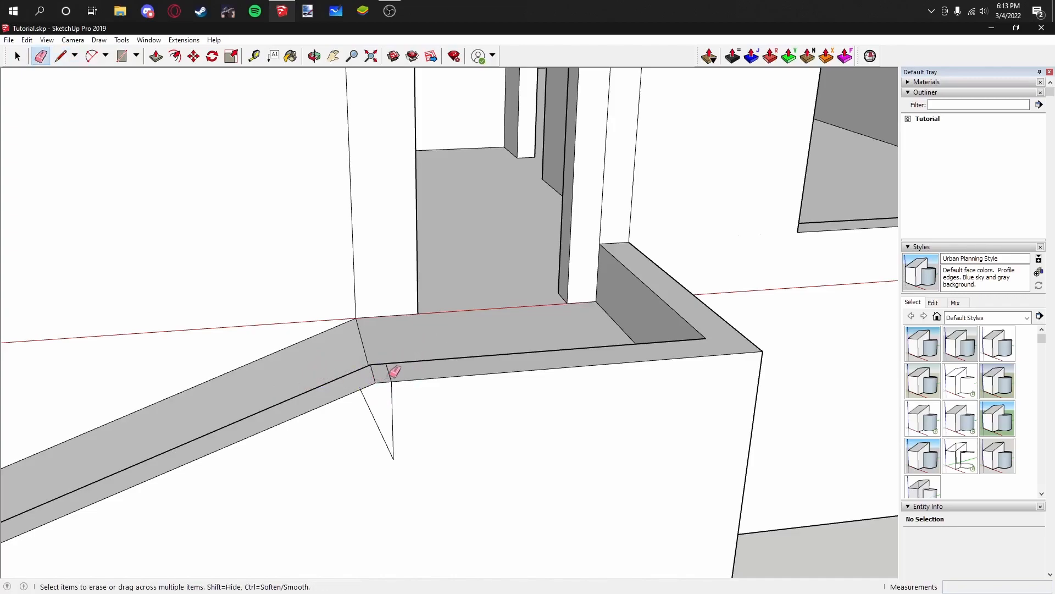
{"action": "middle_click", "coordinate": [360, 372]}
{"action": "left_click_drag", "start_coordinate": [353, 410], "coordinate": [421, 392]}
{"action": "mouse_move", "coordinate": [421, 391]}
{"action": "middle_mouse_down"}
{"action": "mouse_move", "coordinate": [544, 414]}
{"action": "mouse_move", "coordinate": [535, 384]}
{"action": "mouse_move", "coordinate": [763, 350]}
{"action": "mouse_move", "coordinate": [662, 382]}
{"action": "mouse_move", "coordinate": [676, 372]}
{"action": "mouse_move", "coordinate": [636, 363]}
{"action": "mouse_move", "coordinate": [640, 353]}
{"action": "mouse_move", "coordinate": [351, 360]}
{"action": "mouse_move", "coordinate": [320, 283]}
{"action": "mouse_move", "coordinate": [299, 290]}
{"action": "mouse_move", "coordinate": [412, 266]}
{"action": "middle_mouse_up"}
{"action": "left_click_drag", "start_coordinate": [396, 256], "coordinate": [415, 255]}
Step: Examine the window sills, doorways and ramp parapet from inside and around the building
{"action": "scroll", "coordinate": [418, 253], "scroll_direction": "down", "scroll_amount": 3}
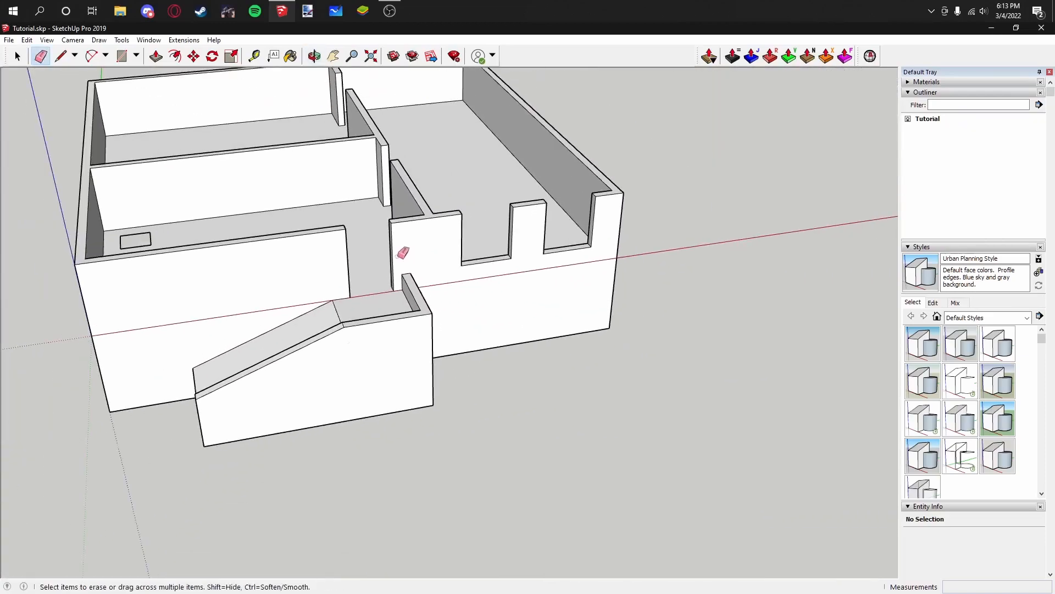
{"action": "middle_click_drag", "start_coordinate": [403, 252], "coordinate": [533, 318]}
{"action": "mouse_move", "coordinate": [220, 314]}
{"action": "middle_mouse_down"}
{"action": "mouse_move", "coordinate": [651, 320]}
{"action": "mouse_move", "coordinate": [346, 258]}
{"action": "mouse_move", "coordinate": [500, 278]}
{"action": "mouse_move", "coordinate": [289, 255]}
{"action": "mouse_move", "coordinate": [427, 262]}
{"action": "mouse_move", "coordinate": [309, 259]}
{"action": "middle_mouse_up"}
{"action": "scroll", "coordinate": [290, 256], "scroll_direction": "up", "scroll_amount": 2}
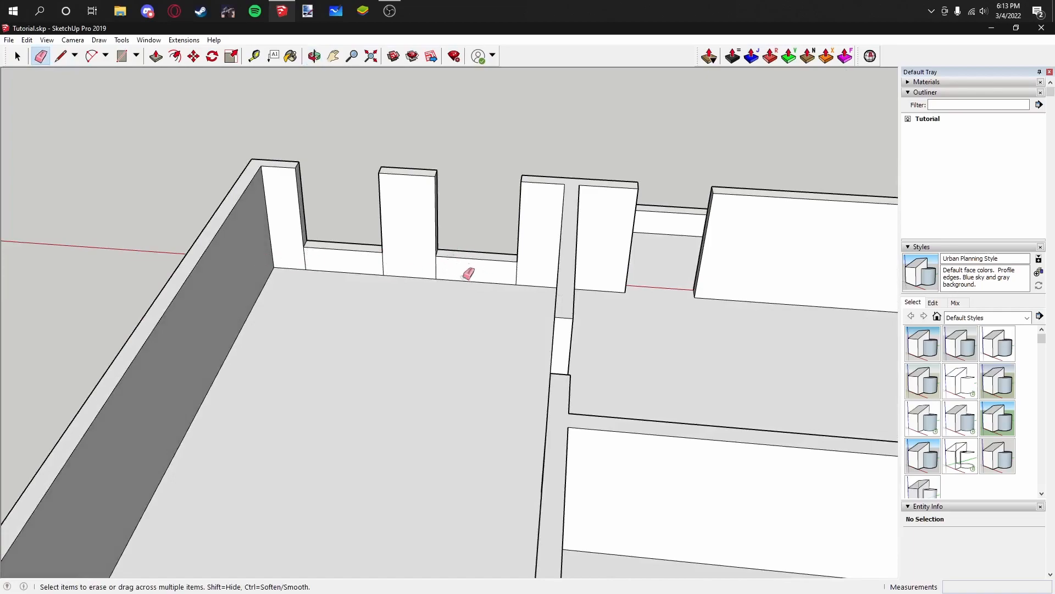
{"action": "scroll", "coordinate": [479, 270], "scroll_direction": "down", "scroll_amount": 2}
{"action": "mouse_move", "coordinate": [701, 294]}
{"action": "middle_mouse_down"}
{"action": "mouse_move", "coordinate": [483, 264]}
{"action": "mouse_move", "coordinate": [324, 259]}
{"action": "mouse_move", "coordinate": [368, 289]}
{"action": "mouse_move", "coordinate": [305, 284]}
{"action": "middle_mouse_up"}
{"action": "left_click", "coordinate": [17, 57]}
{"action": "mouse_move", "coordinate": [74, 147]}
{"action": "middle_mouse_down"}
{"action": "mouse_move", "coordinate": [313, 288]}
{"action": "mouse_move", "coordinate": [290, 326]}
{"action": "mouse_move", "coordinate": [485, 332]}
{"action": "mouse_move", "coordinate": [453, 366]}
{"action": "middle_mouse_up"}
{"action": "scroll", "coordinate": [290, 326], "scroll_direction": "up", "scroll_amount": 2}
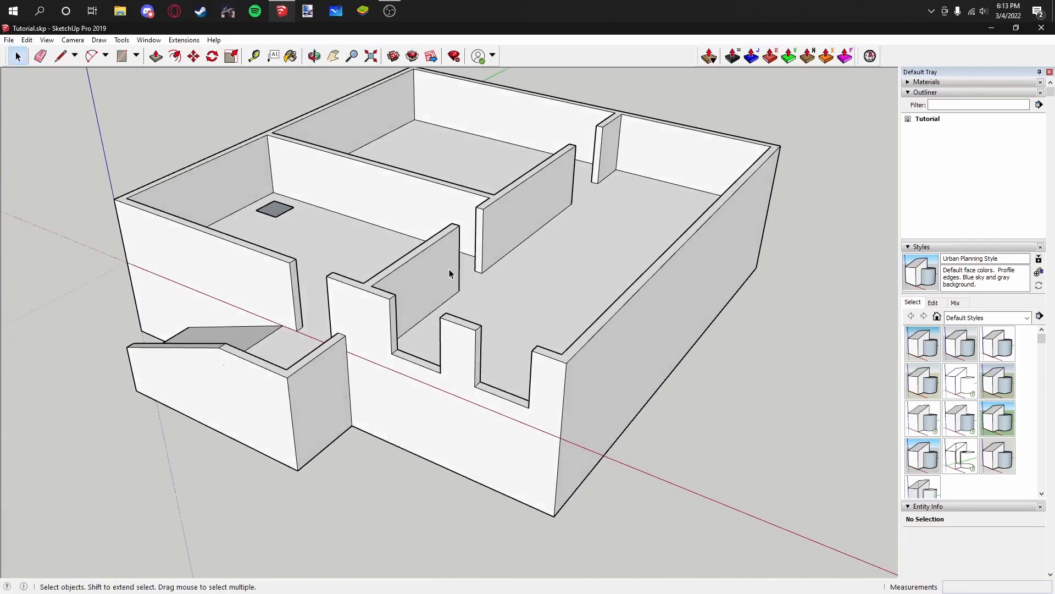
Step: Draw a line across the floor of the entrance doorway between its two wall ends
{"action": "middle_click_drag", "start_coordinate": [450, 274], "coordinate": [323, 226]}
{"action": "left_click", "coordinate": [60, 55]}
{"action": "scroll", "coordinate": [365, 383], "scroll_direction": "up", "scroll_amount": 5}
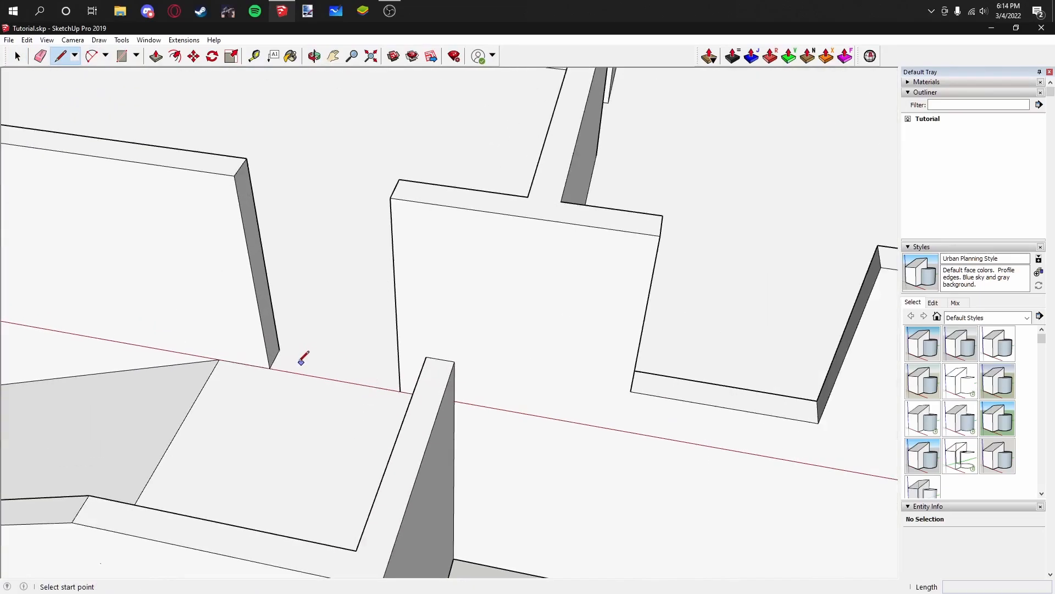
{"action": "scroll", "coordinate": [287, 363], "scroll_direction": "up", "scroll_amount": 2}
{"action": "left_click", "coordinate": [270, 358]}
{"action": "middle_click_drag", "start_coordinate": [271, 348], "coordinate": [419, 365]}
{"action": "left_click", "coordinate": [433, 392]}
Step: Draw a line across the floor of the doorway between the front room and the long right room
{"action": "scroll", "coordinate": [401, 297], "scroll_direction": "down", "scroll_amount": 4}
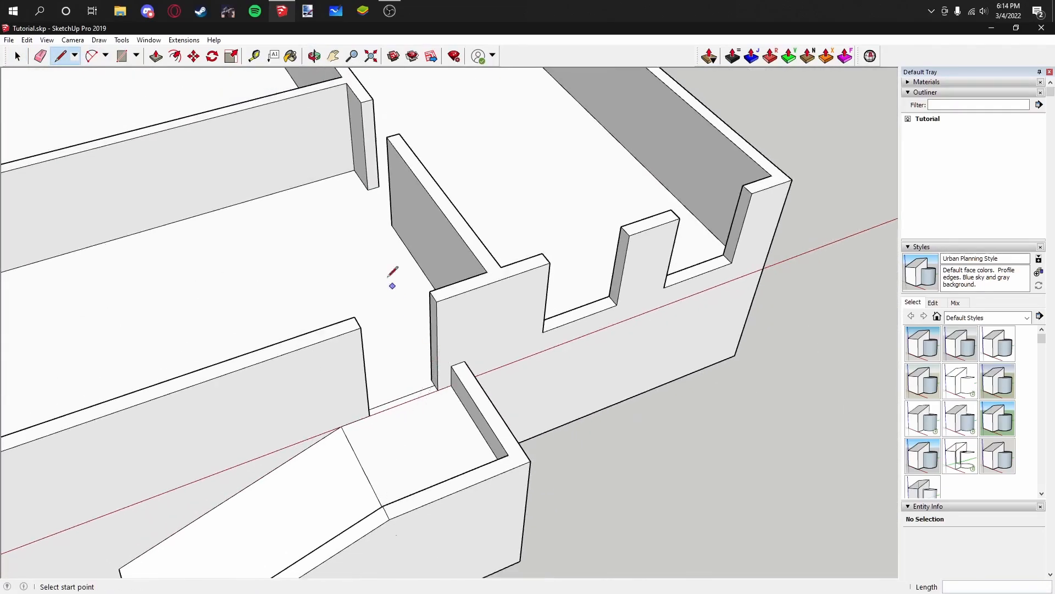
{"action": "scroll", "coordinate": [395, 319], "scroll_direction": "up", "scroll_amount": 5}
{"action": "left_click", "coordinate": [399, 328]}
{"action": "middle_click_drag", "start_coordinate": [294, 302], "coordinate": [528, 330]}
{"action": "left_click", "coordinate": [535, 336]}
{"action": "scroll", "coordinate": [535, 336], "scroll_direction": "down", "scroll_amount": 5}
Step: Draw a line across the floor of the doorway between the back room and the long right room
{"action": "middle_click_drag", "start_coordinate": [313, 336], "coordinate": [181, 346]}
{"action": "scroll", "coordinate": [277, 339], "scroll_direction": "up", "scroll_amount": 5}
{"action": "scroll", "coordinate": [308, 375], "scroll_direction": "down", "scroll_amount": 3}
{"action": "left_click", "coordinate": [293, 386]}
{"action": "middle_click_drag", "start_coordinate": [351, 365], "coordinate": [569, 341]}
{"action": "left_click", "coordinate": [578, 343]}
{"action": "scroll", "coordinate": [582, 342], "scroll_direction": "down", "scroll_amount": 5}
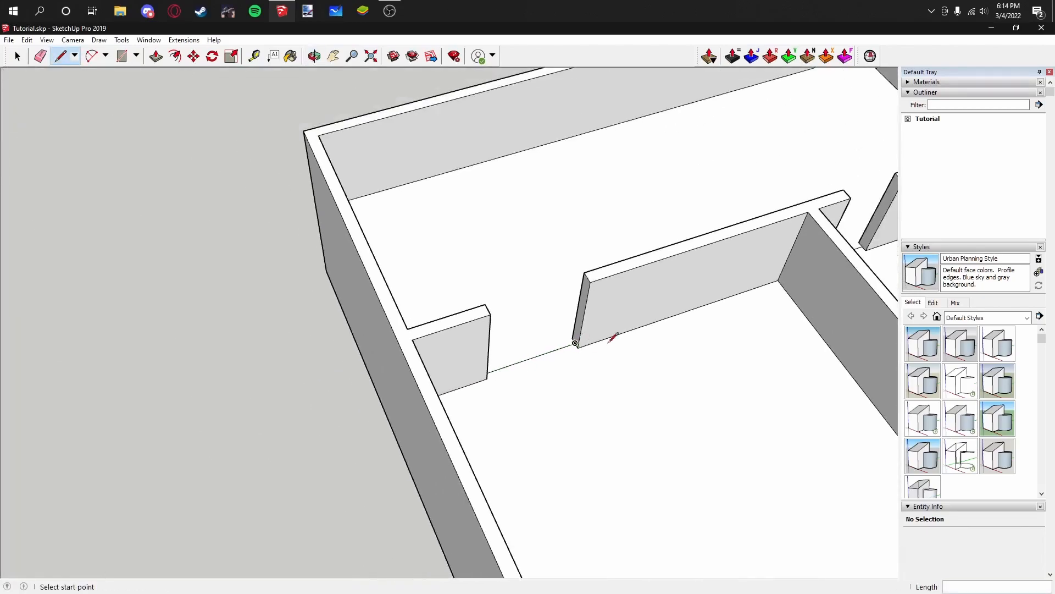
Step: Draw another line across the entrance doorway's threshold and erase the stray edge beside it
{"action": "middle_click_drag", "start_coordinate": [869, 336], "coordinate": [599, 324], "text": "shift"}
{"action": "mouse_move", "coordinate": [814, 296]}
{"action": "middle_mouse_down", "text": "shift"}
{"action": "mouse_move", "coordinate": [530, 330]}
{"action": "mouse_move", "coordinate": [434, 259]}
{"action": "mouse_move", "coordinate": [419, 306]}
{"action": "middle_mouse_up", "text": "shift"}
{"action": "mouse_move", "coordinate": [513, 299]}
{"action": "middle_mouse_down"}
{"action": "mouse_move", "coordinate": [280, 287]}
{"action": "mouse_move", "coordinate": [409, 249]}
{"action": "middle_mouse_up"}
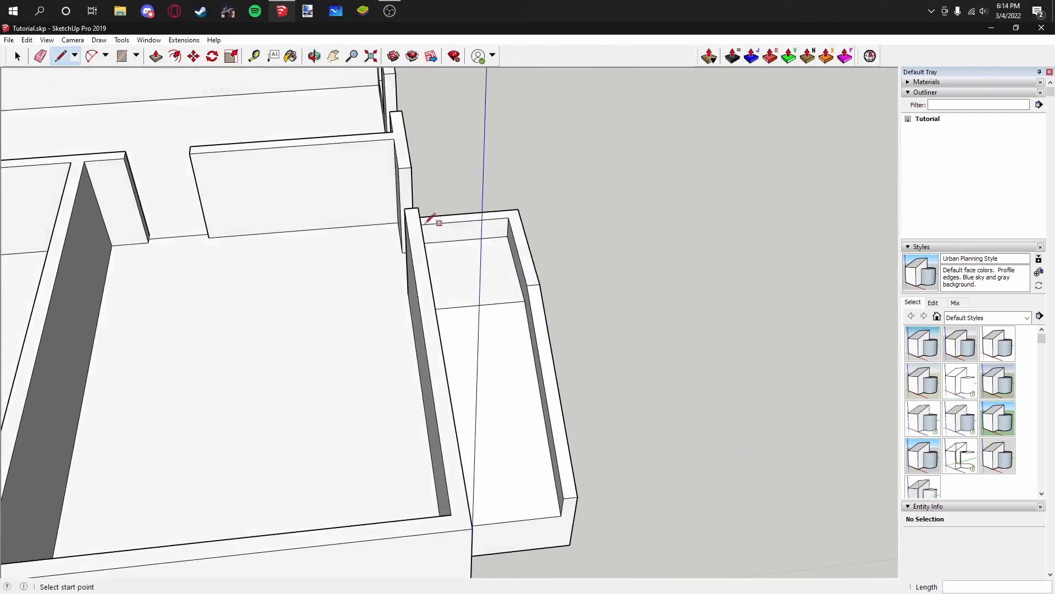
{"action": "middle_click_drag", "start_coordinate": [557, 442], "coordinate": [404, 280]}
{"action": "left_click", "coordinate": [413, 282]}
{"action": "left_click", "coordinate": [460, 253]}
{"action": "scroll", "coordinate": [478, 276], "scroll_direction": "up", "scroll_amount": 3}
{"action": "key", "text": "e"}
{"action": "left_click", "coordinate": [423, 250]}
{"action": "scroll", "coordinate": [440, 259], "scroll_direction": "down", "scroll_amount": 5}
{"action": "mouse_move", "coordinate": [464, 264]}
{"action": "middle_mouse_down"}
{"action": "mouse_move", "coordinate": [412, 297]}
{"action": "mouse_move", "coordinate": [391, 279]}
{"action": "middle_mouse_up"}
{"action": "scroll", "coordinate": [406, 298], "scroll_direction": "down", "scroll_amount": 5}
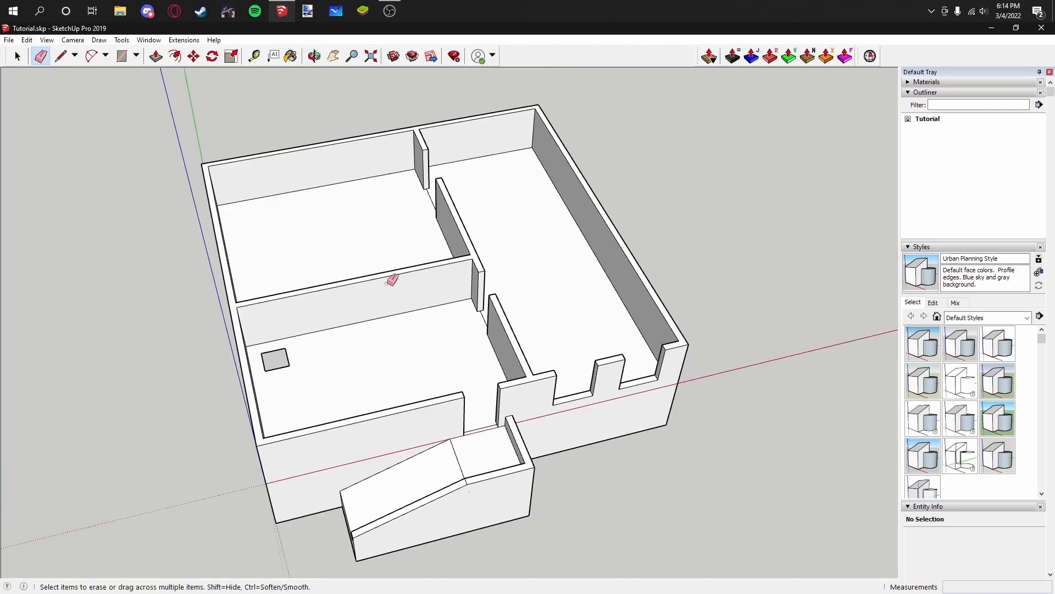
Step: Draw a 0.5 m vertical line down from one corner of the small floor opening
{"action": "left_click", "coordinate": [61, 55]}
{"action": "mouse_move", "coordinate": [404, 283]}
{"action": "middle_mouse_down"}
{"action": "mouse_move", "coordinate": [321, 290]}
{"action": "mouse_move", "coordinate": [313, 272]}
{"action": "middle_mouse_up"}
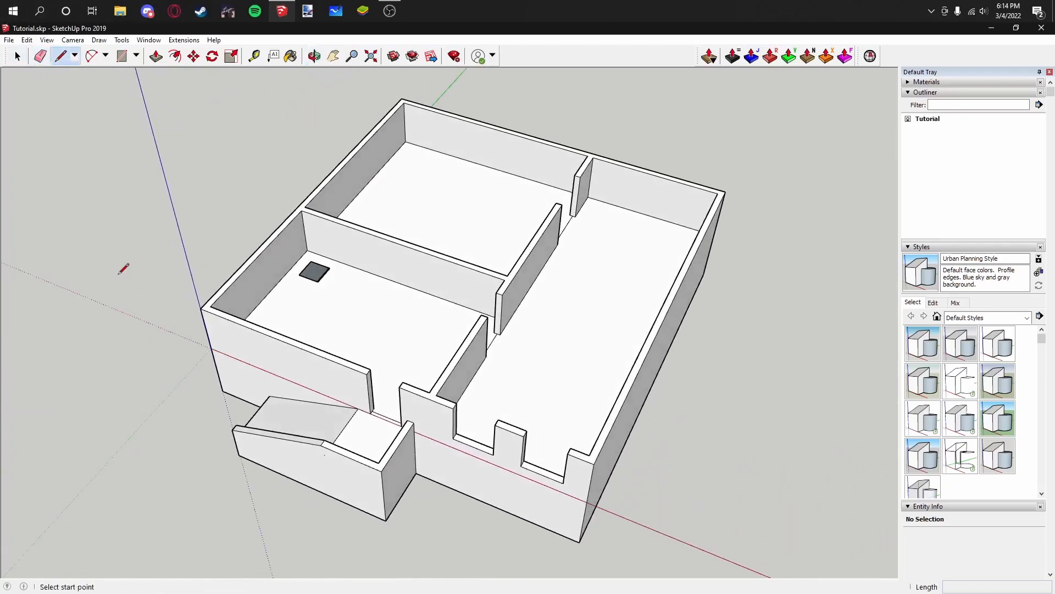
{"action": "scroll", "coordinate": [324, 258], "scroll_direction": "up", "scroll_amount": 10}
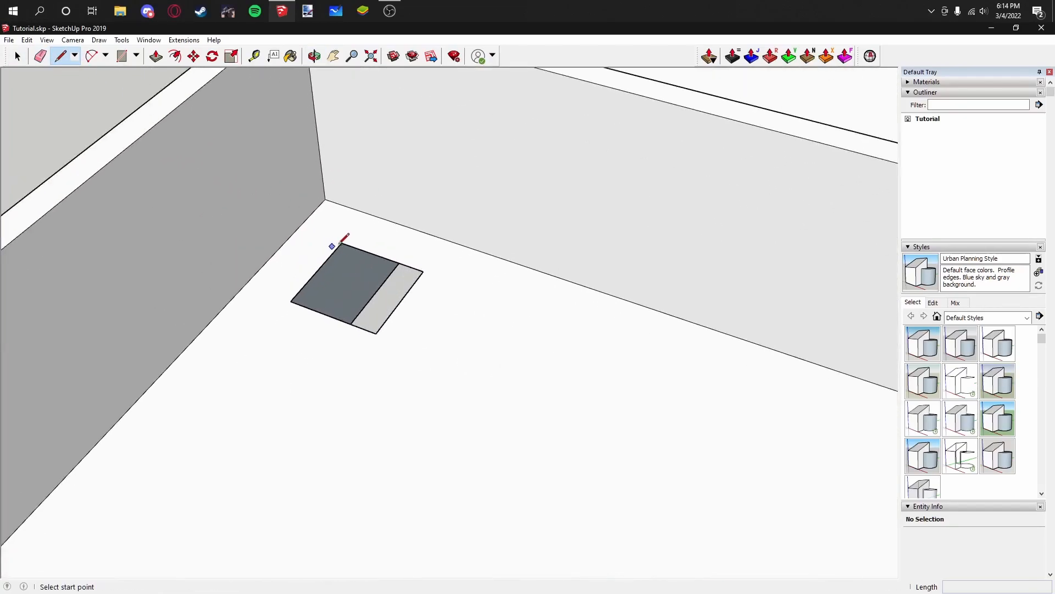
{"action": "scroll", "coordinate": [341, 243], "scroll_direction": "up", "scroll_amount": 1}
{"action": "left_click", "coordinate": [341, 244]}
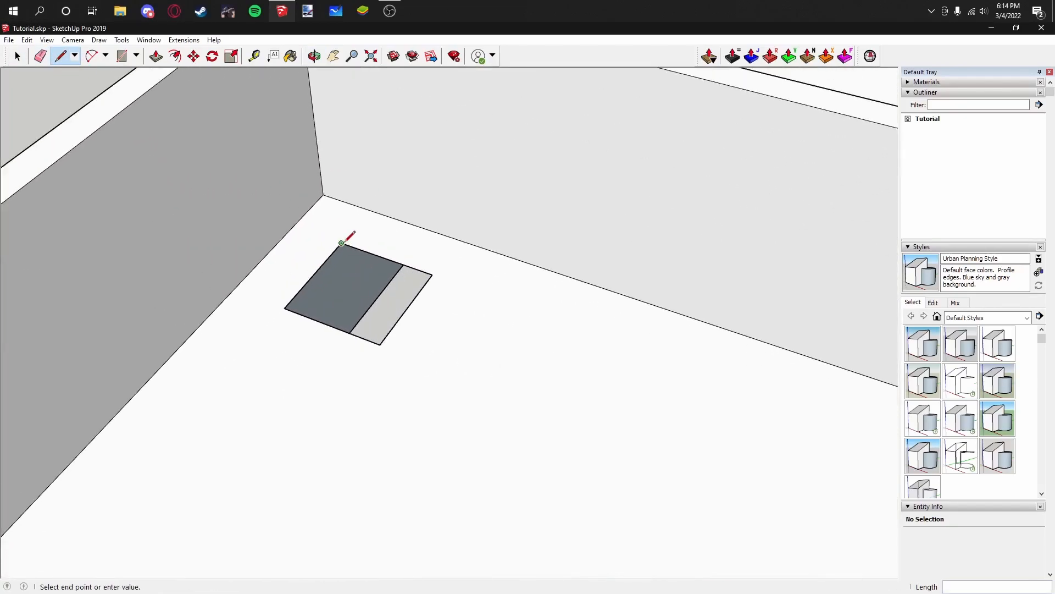
{"action": "left_click", "coordinate": [348, 256]}
{"action": "key", "text": "Escape"}
{"action": "middle_click_drag", "start_coordinate": [288, 295], "coordinate": [245, 245]}
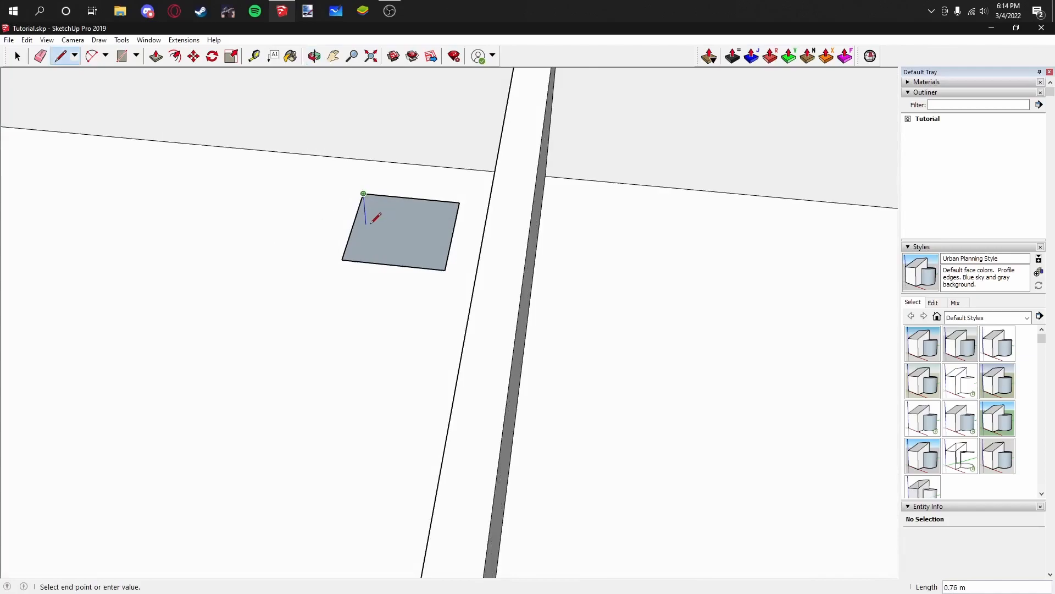
{"action": "key", "text": "Return"}
Step: Draw 0.5 m vertical drops at further corners of the floor opening and connect their lower ends to form side faces
{"action": "middle_click_drag", "start_coordinate": [316, 248], "coordinate": [541, 237]}
{"action": "left_click", "coordinate": [306, 281]}
{"action": "middle_click_drag", "start_coordinate": [220, 289], "coordinate": [464, 238]}
{"action": "left_click", "coordinate": [452, 247]}
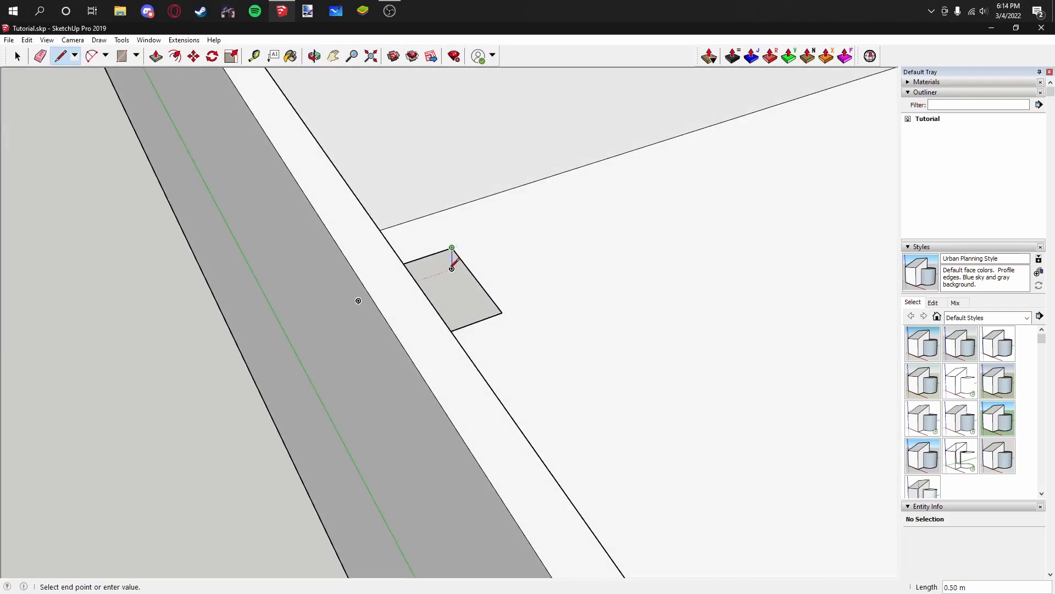
{"action": "middle_click_drag", "start_coordinate": [521, 267], "coordinate": [640, 306]}
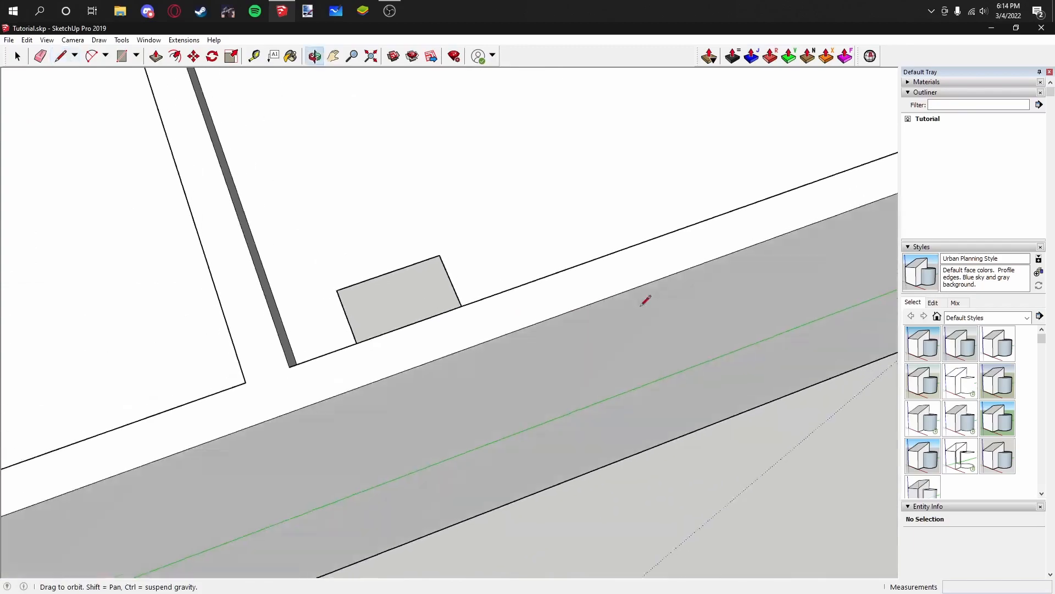
{"action": "left_click", "coordinate": [440, 269]}
{"action": "middle_click_drag", "start_coordinate": [440, 269], "coordinate": [279, 300]}
{"action": "left_click", "coordinate": [394, 247]}
{"action": "middle_click_drag", "start_coordinate": [242, 252], "coordinate": [411, 292]}
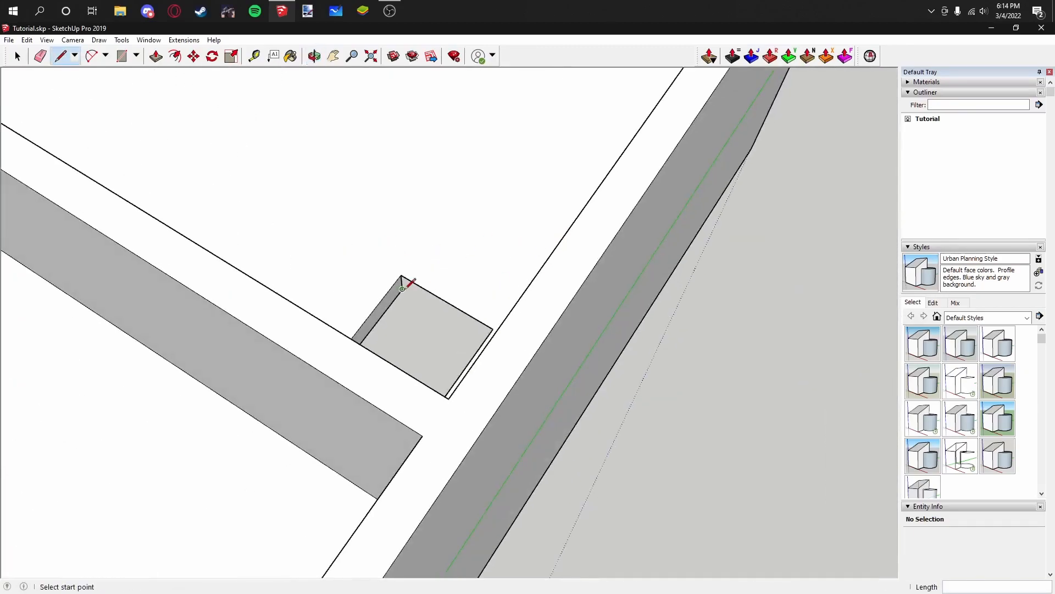
Step: Connect the remaining lower corners of the floor opening to complete its side faces and close its underside
{"action": "left_click", "coordinate": [403, 290]}
{"action": "middle_click_drag", "start_coordinate": [331, 275], "coordinate": [509, 290]}
{"action": "middle_click_drag", "start_coordinate": [455, 322], "coordinate": [511, 334]}
{"action": "middle_click_drag", "start_coordinate": [420, 325], "coordinate": [478, 318]}
{"action": "left_click", "coordinate": [448, 308]}
{"action": "middle_click_drag", "start_coordinate": [363, 272], "coordinate": [500, 253]}
{"action": "mouse_move", "coordinate": [272, 287]}
{"action": "middle_mouse_down"}
{"action": "mouse_move", "coordinate": [414, 263]}
{"action": "mouse_move", "coordinate": [506, 332]}
{"action": "mouse_move", "coordinate": [344, 337]}
{"action": "mouse_move", "coordinate": [40, 285]}
{"action": "mouse_move", "coordinate": [376, 274]}
{"action": "mouse_move", "coordinate": [420, 358]}
{"action": "middle_mouse_up"}
Step: Draw floor lines from the opening's two nearest corners to the partition wall, and one about 9.2 m long to the front wall
{"action": "scroll", "coordinate": [416, 260], "scroll_direction": "down", "scroll_amount": 10}
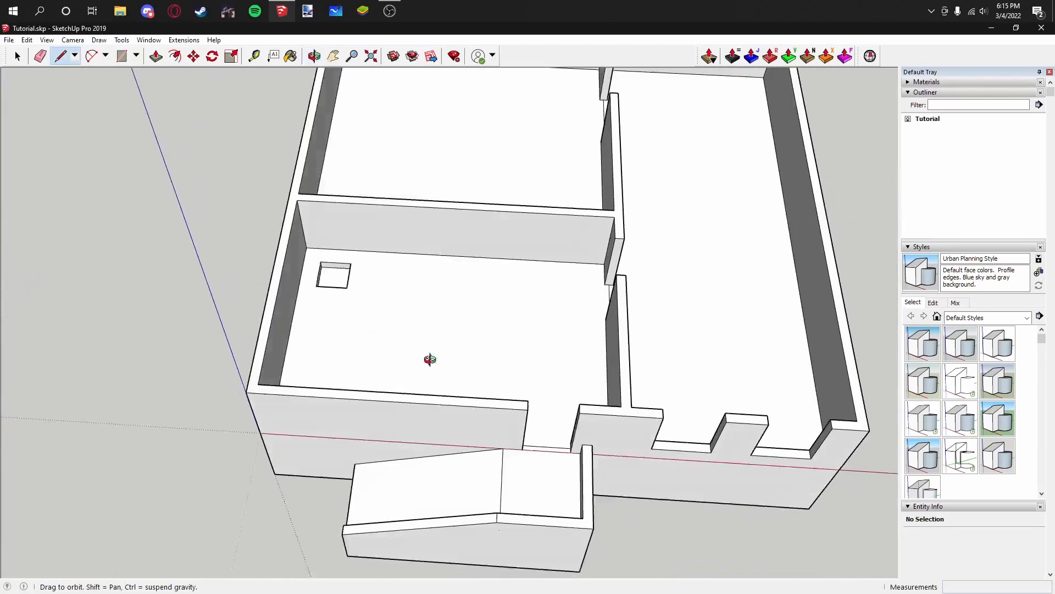
{"action": "scroll", "coordinate": [305, 263], "scroll_direction": "up", "scroll_amount": 6}
{"action": "left_click", "coordinate": [294, 267]}
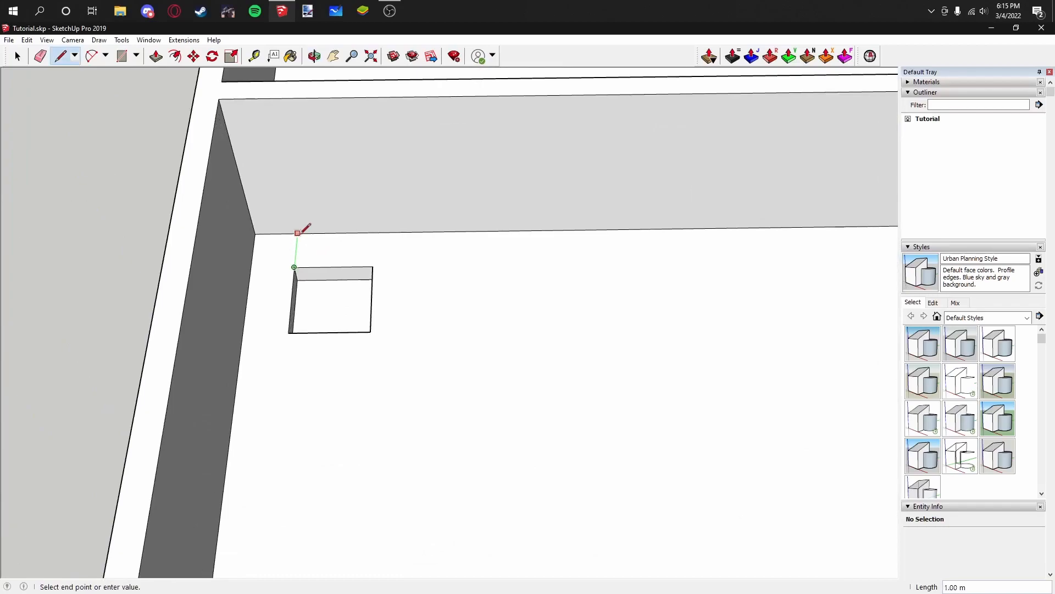
{"action": "left_click", "coordinate": [297, 233]}
{"action": "left_click", "coordinate": [373, 266]}
{"action": "left_click", "coordinate": [375, 232]}
{"action": "middle_click_drag", "start_coordinate": [408, 250], "coordinate": [493, 273]}
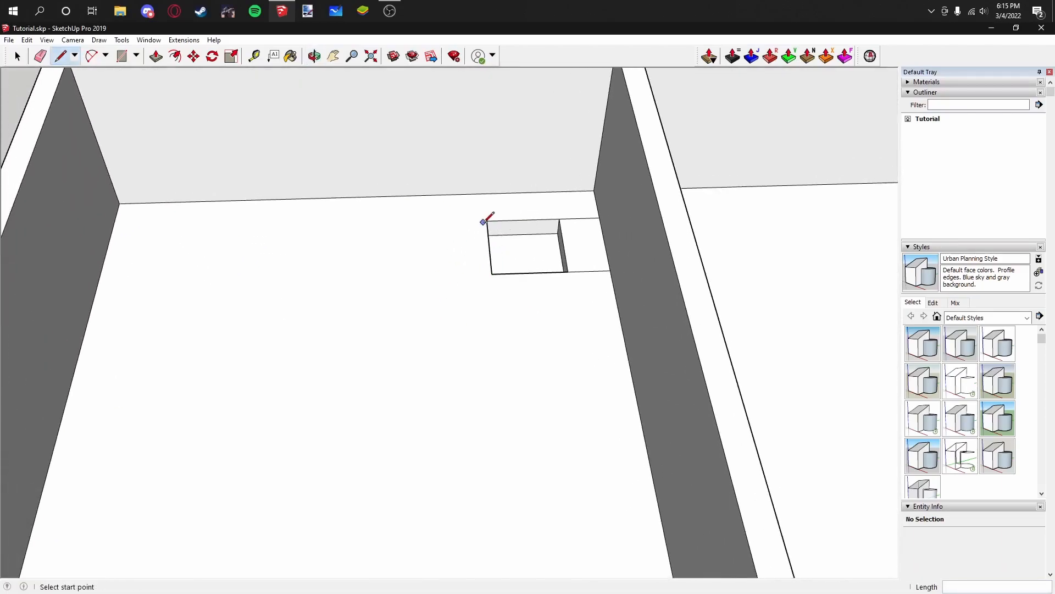
{"action": "left_click", "coordinate": [112, 230]}
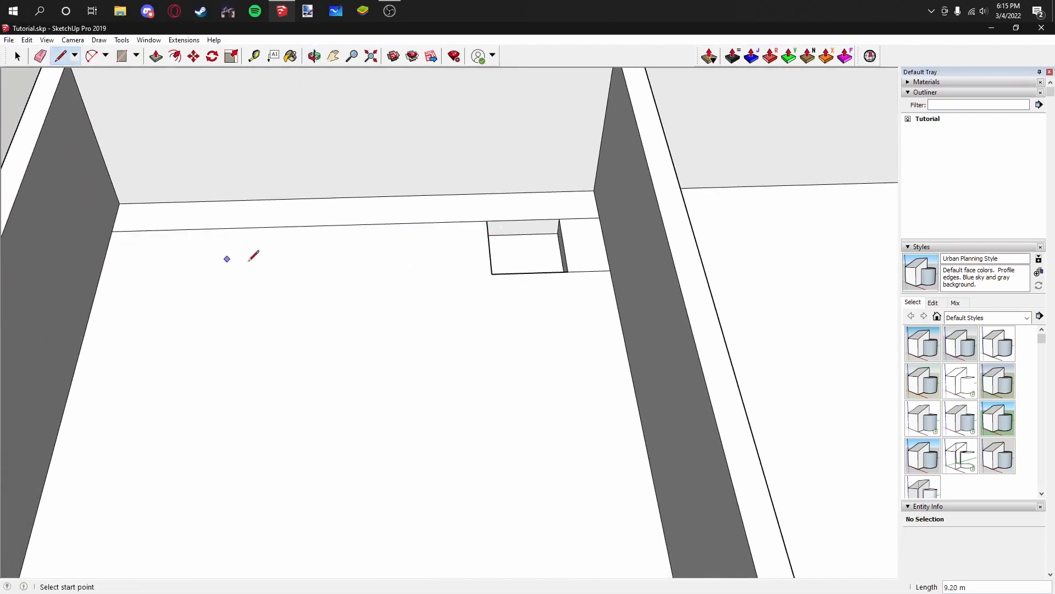
Step: Draw a second floor line from the small opening's other corner to the front wall, parallel to the existing one
{"action": "left_click", "coordinate": [493, 274]}
{"action": "left_click", "coordinate": [101, 276]}
{"action": "mouse_move", "coordinate": [101, 275]}
{"action": "middle_mouse_down"}
{"action": "mouse_move", "coordinate": [262, 291]}
{"action": "mouse_move", "coordinate": [264, 268]}
{"action": "mouse_move", "coordinate": [287, 276]}
{"action": "mouse_move", "coordinate": [368, 253]}
{"action": "mouse_move", "coordinate": [550, 250]}
{"action": "mouse_move", "coordinate": [354, 265]}
{"action": "middle_mouse_up"}
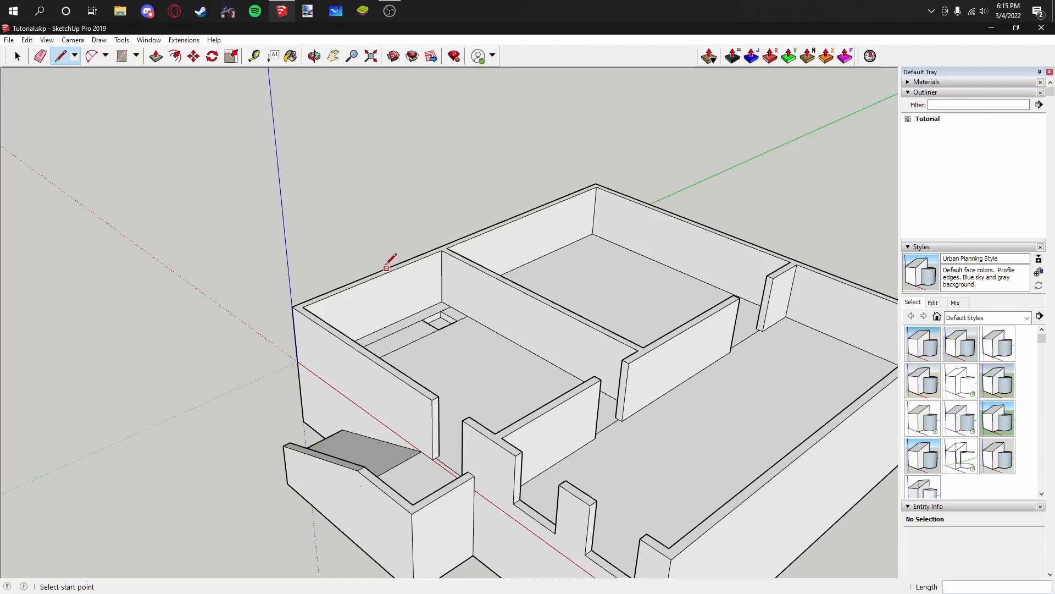
Step: Examine the rooms, floor opening and front wall of the building from several angles
{"action": "middle_click_drag", "start_coordinate": [524, 405], "coordinate": [624, 354]}
{"action": "middle_click_drag", "start_coordinate": [395, 308], "coordinate": [392, 331]}
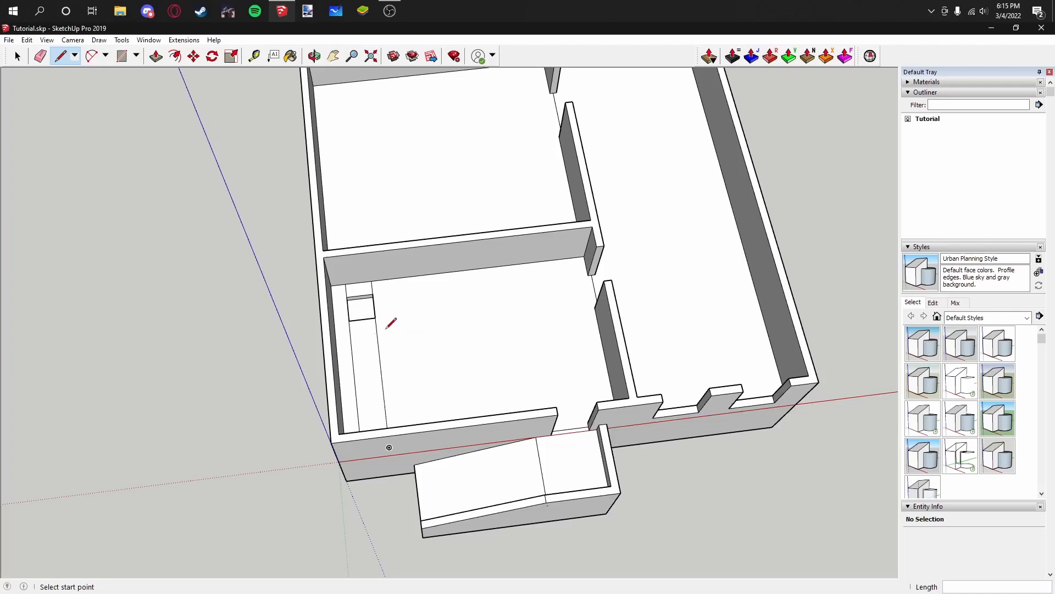
{"action": "mouse_move", "coordinate": [469, 287]}
{"action": "middle_mouse_down"}
{"action": "mouse_move", "coordinate": [462, 356]}
{"action": "mouse_move", "coordinate": [373, 307]}
{"action": "middle_mouse_up"}
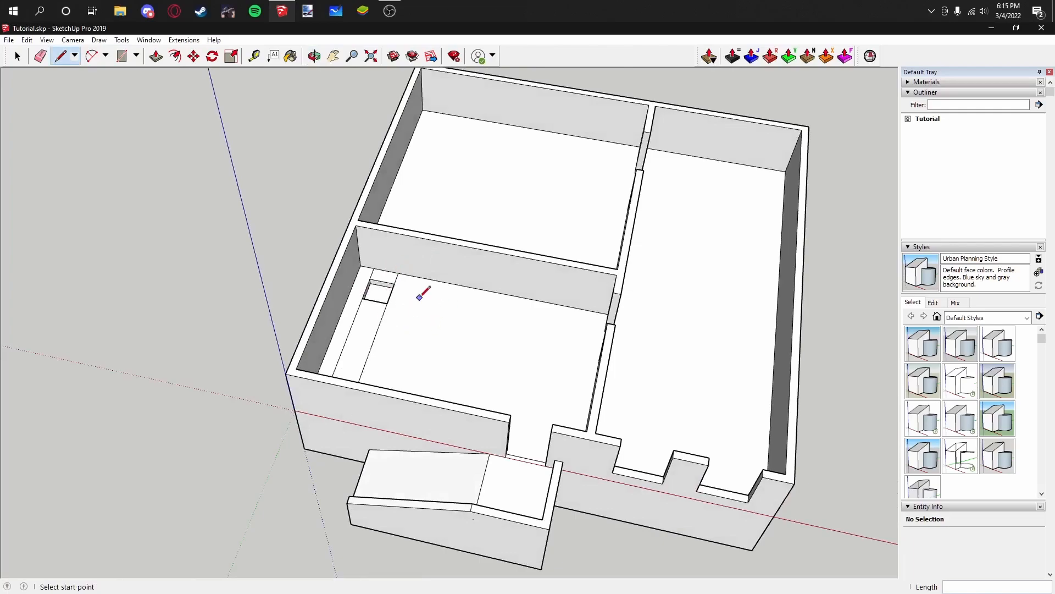
{"action": "middle_click_drag", "start_coordinate": [440, 273], "coordinate": [605, 340]}
{"action": "scroll", "coordinate": [554, 314], "scroll_direction": "up", "scroll_amount": 10}
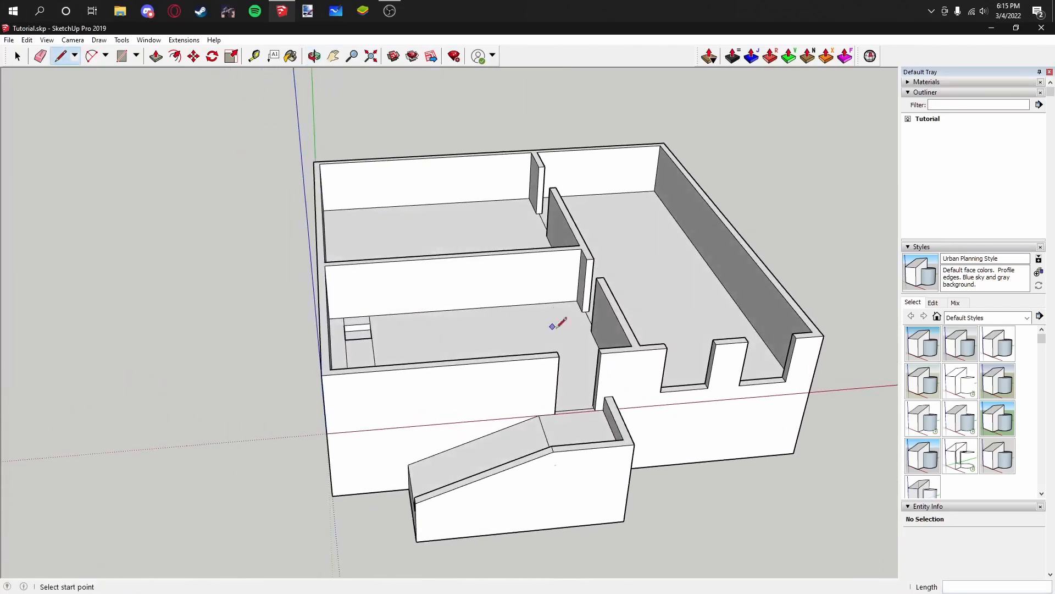
{"action": "middle_click_drag", "start_coordinate": [605, 378], "coordinate": [470, 267]}
{"action": "scroll", "coordinate": [555, 374], "scroll_direction": "down", "scroll_amount": 3}
{"action": "scroll", "coordinate": [498, 301], "scroll_direction": "down", "scroll_amount": 5}
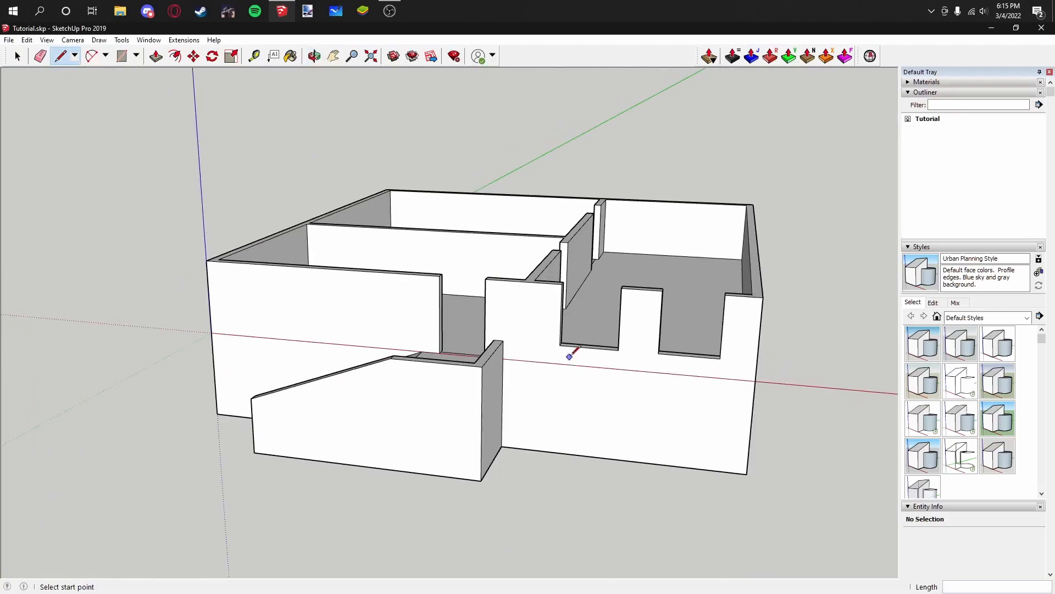
Step: Draw four 6 m vertical lines on the front wall from the lower corners of both window openings down to the base
{"action": "scroll", "coordinate": [570, 353], "scroll_direction": "up", "scroll_amount": 3}
{"action": "left_click", "coordinate": [517, 356]}
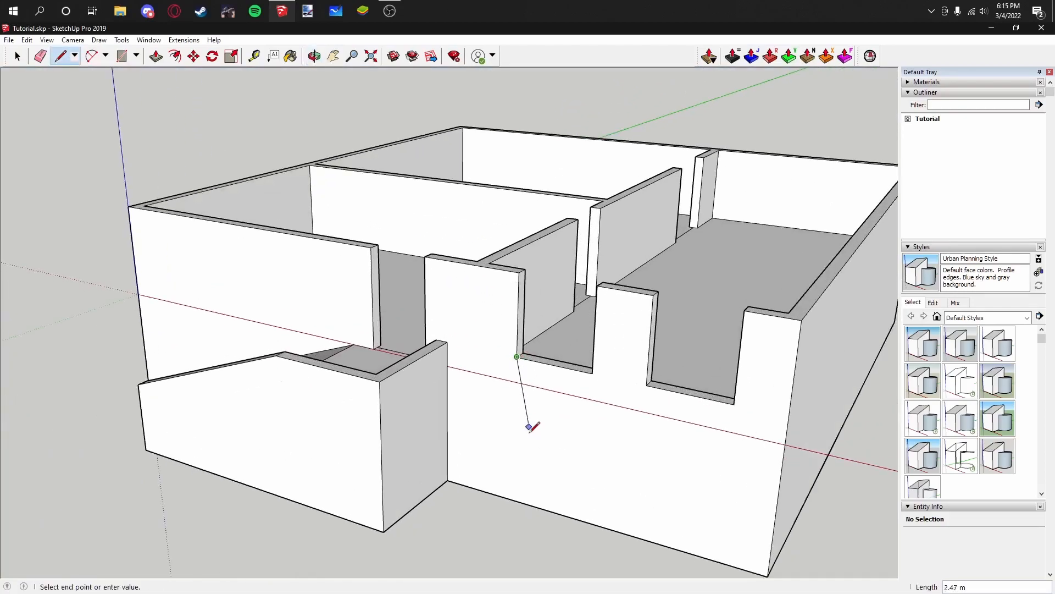
{"action": "left_click", "coordinate": [513, 499]}
{"action": "left_click", "coordinate": [592, 373]}
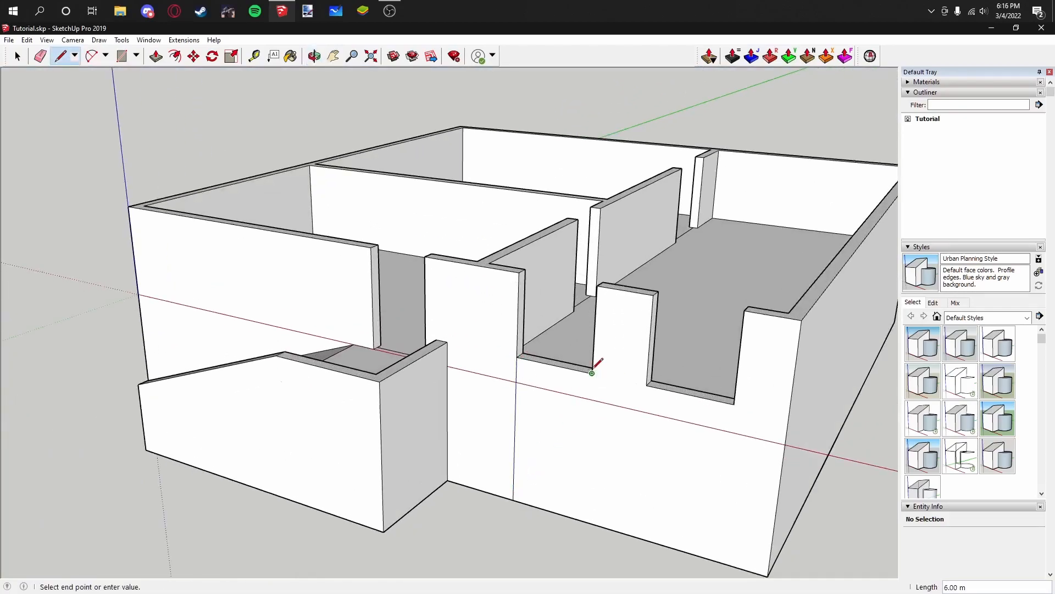
{"action": "left_click", "coordinate": [583, 520]}
{"action": "left_click", "coordinate": [647, 385]}
{"action": "left_click", "coordinate": [636, 536]}
{"action": "left_click", "coordinate": [733, 404]}
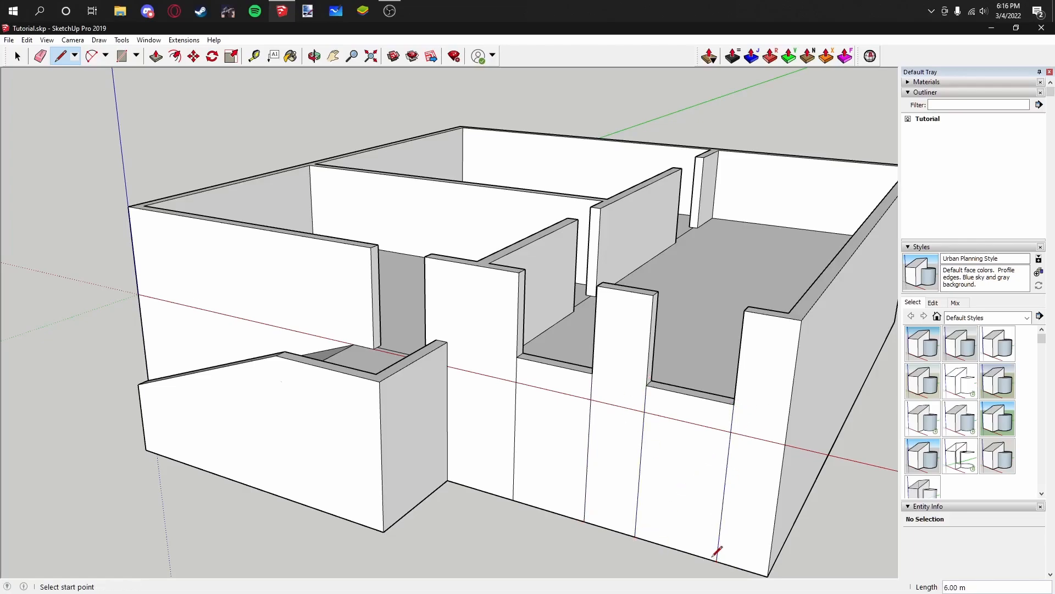
{"action": "left_click", "coordinate": [717, 551]}
Step: Draw a rectangle 1.5 m high across the wall thickness at the top of the entrance doorway's wall end
{"action": "scroll", "coordinate": [698, 369], "scroll_direction": "down", "scroll_amount": 4}
{"action": "middle_click_drag", "start_coordinate": [657, 358], "coordinate": [399, 317]}
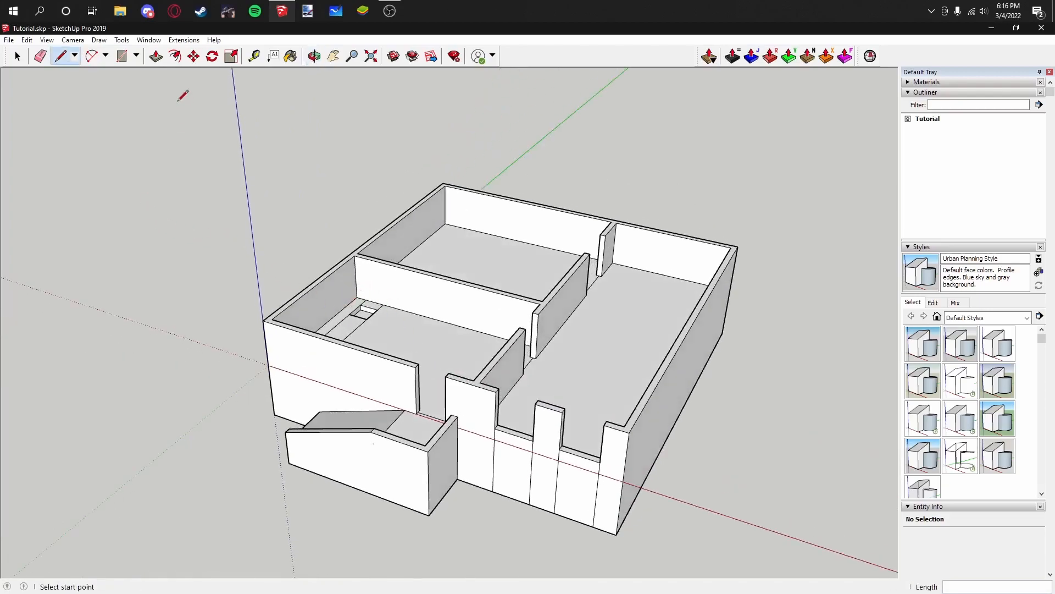
{"action": "left_click", "coordinate": [122, 56]}
{"action": "scroll", "coordinate": [385, 330], "scroll_direction": "up", "scroll_amount": 5}
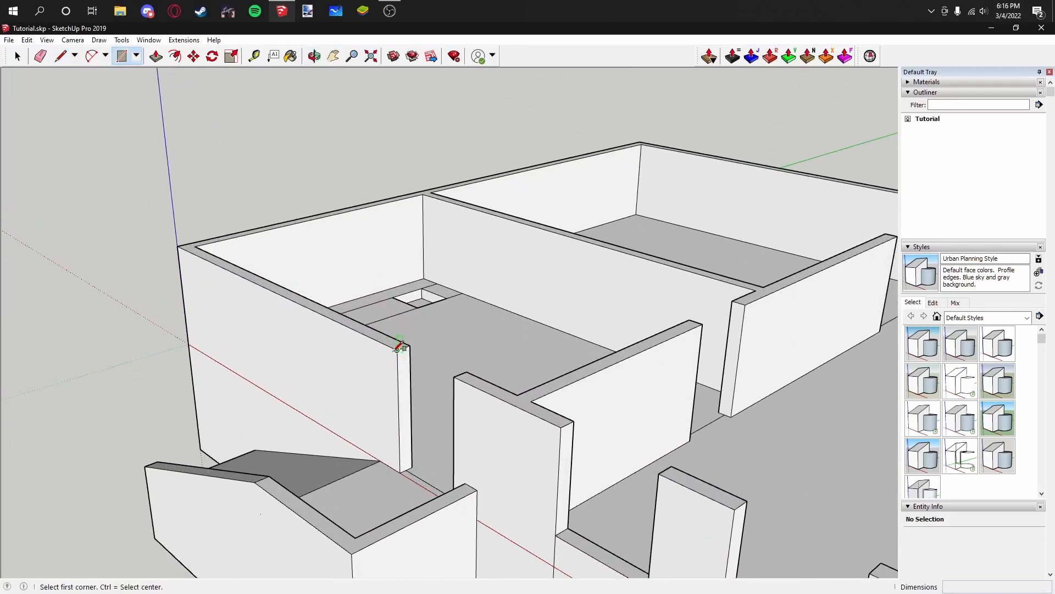
{"action": "left_click", "coordinate": [396, 349]}
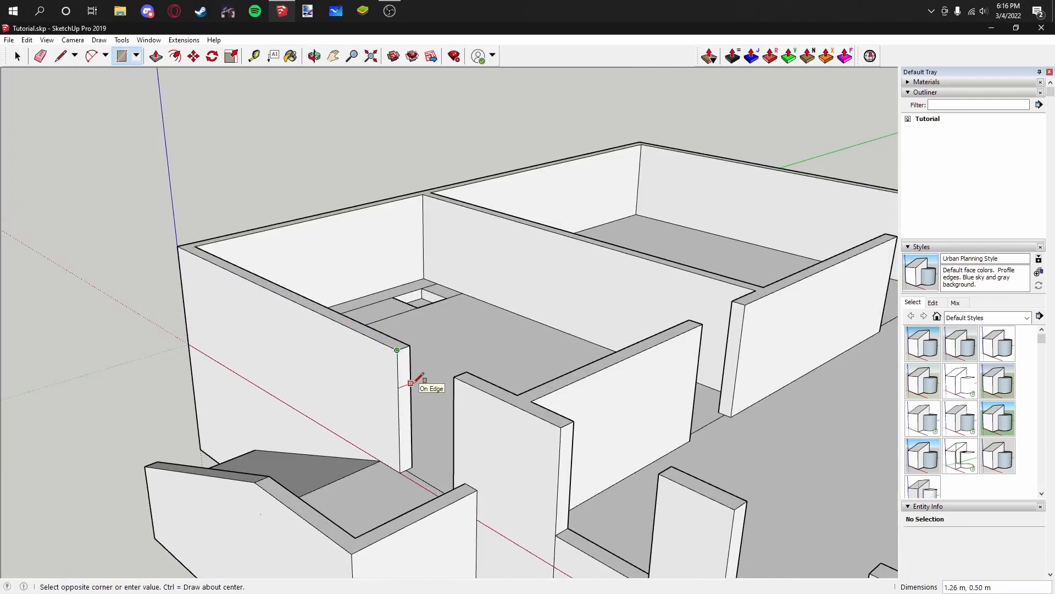
{"action": "key", "text": "Return"}
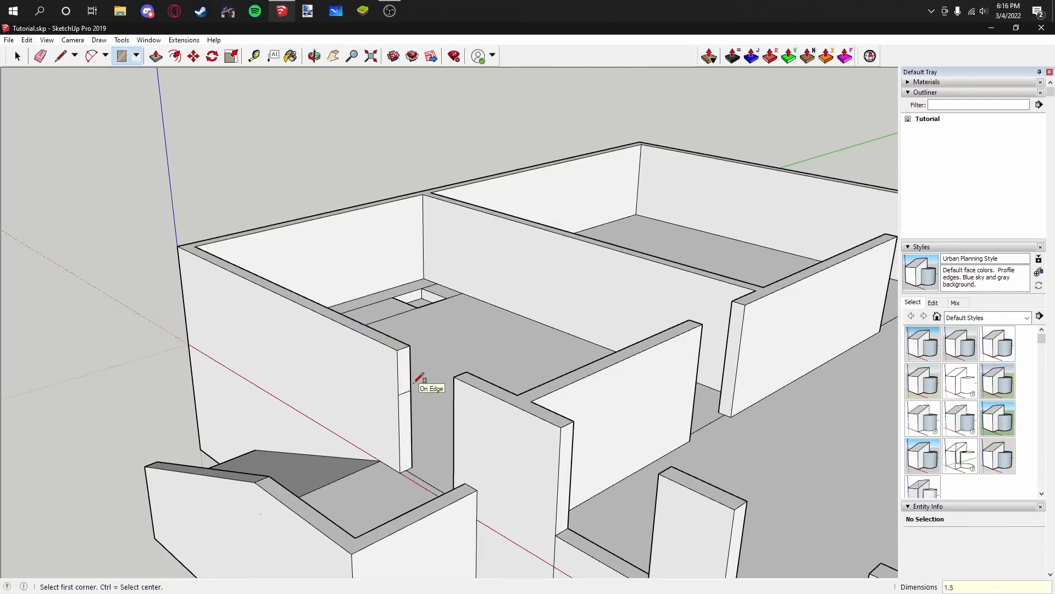
Step: Draw a 1.5 m high rectangle at the top of the partition wall end beside the nearer interior doorway
{"action": "scroll", "coordinate": [501, 396], "scroll_direction": "down", "scroll_amount": 1}
{"action": "middle_click_drag", "start_coordinate": [699, 317], "coordinate": [701, 307]}
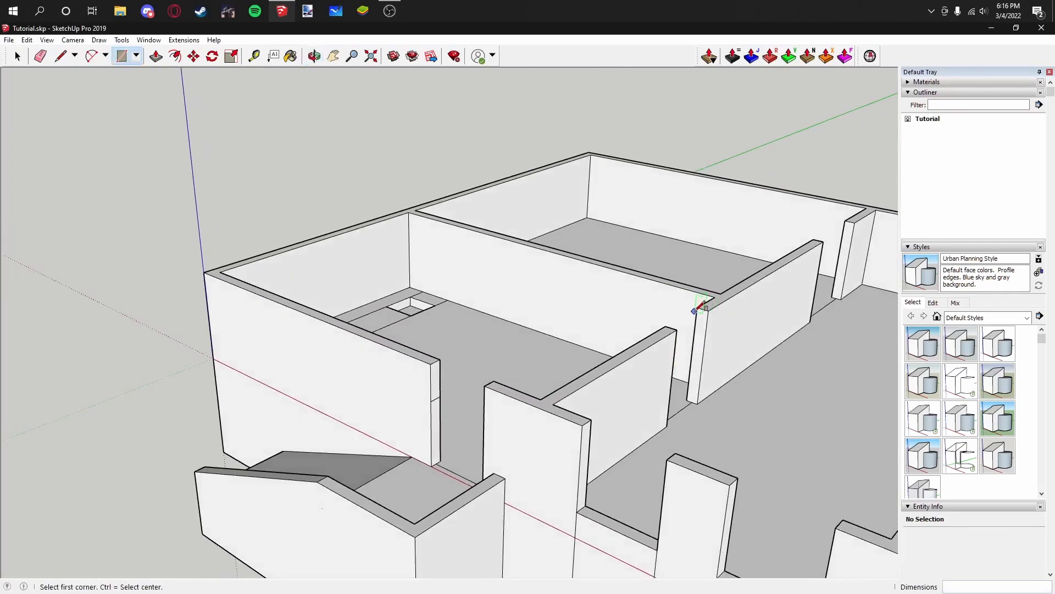
{"action": "left_click", "coordinate": [697, 307]}
{"action": "type", "text": "1.5"}
{"action": "key", "text": "Return"}
Step: Draw a 0.5 m square at the top of the wall end beside each of the two front window openings
{"action": "scroll", "coordinate": [709, 325], "scroll_direction": "down", "scroll_amount": 1}
{"action": "middle_click_drag", "start_coordinate": [708, 325], "coordinate": [391, 326]}
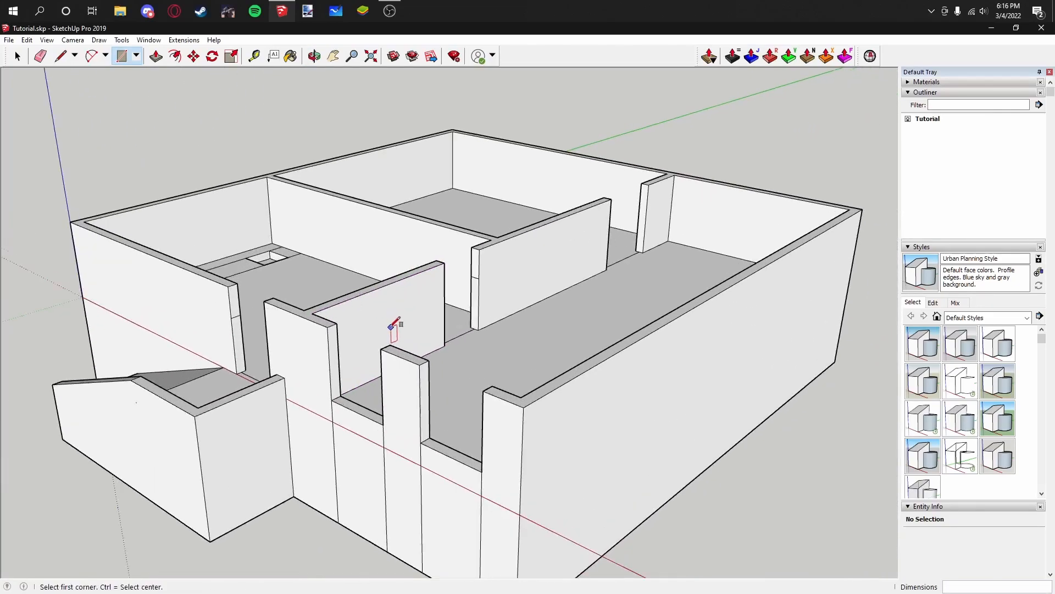
{"action": "scroll", "coordinate": [357, 330], "scroll_direction": "up", "scroll_amount": 1}
{"action": "scroll", "coordinate": [342, 332], "scroll_direction": "up", "scroll_amount": 1}
{"action": "left_click", "coordinate": [305, 317]}
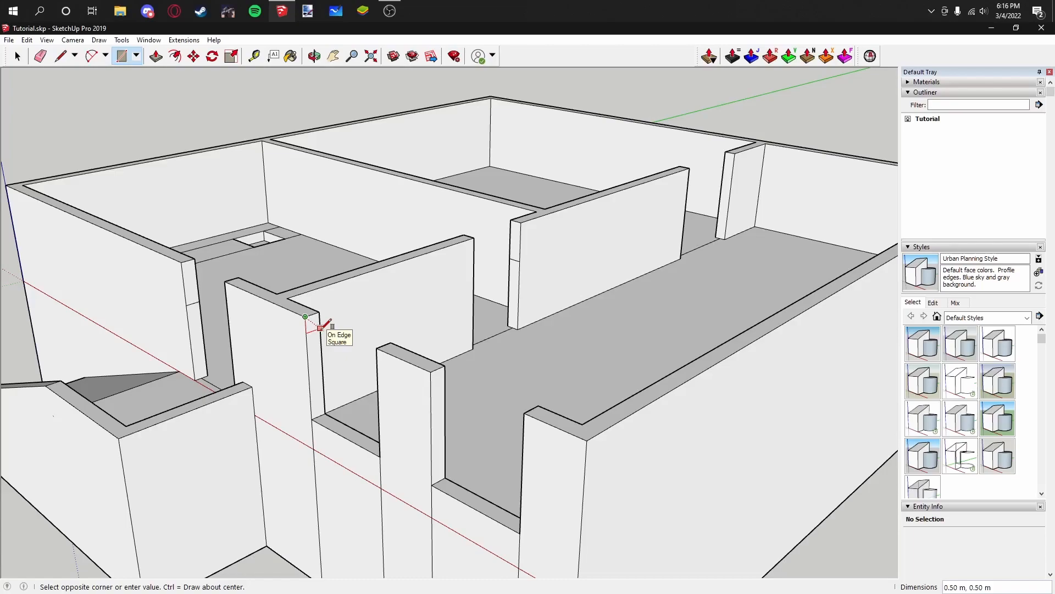
{"action": "left_click", "coordinate": [321, 328]}
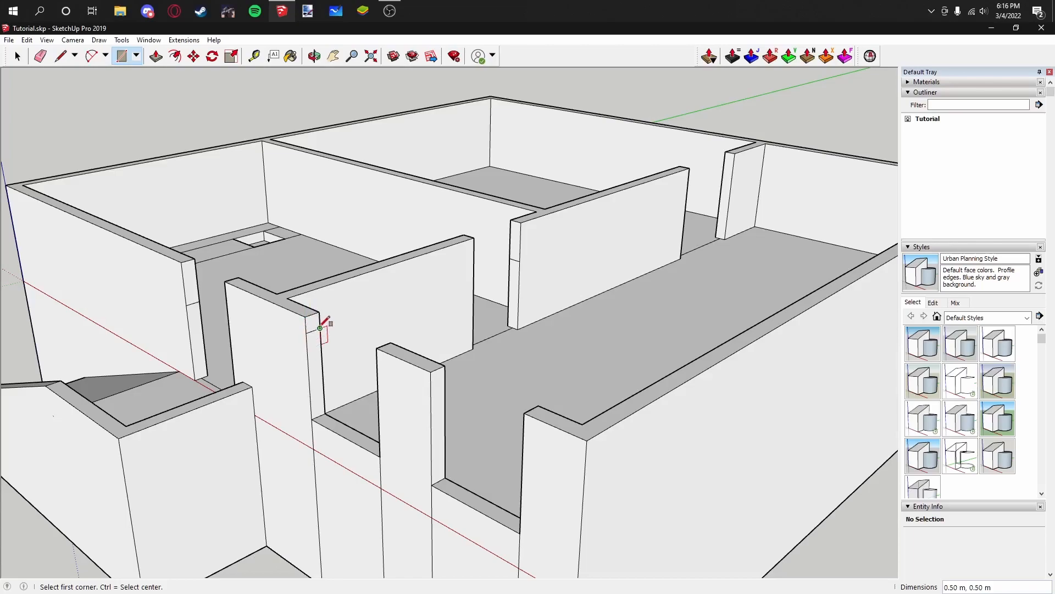
{"action": "left_click", "coordinate": [432, 372]}
{"action": "left_click", "coordinate": [444, 383]}
Step: Draw a 0.5 m wide rectangle at the top of the short wall end beside the far interior doorway
{"action": "scroll", "coordinate": [731, 176], "scroll_direction": "up", "scroll_amount": 5}
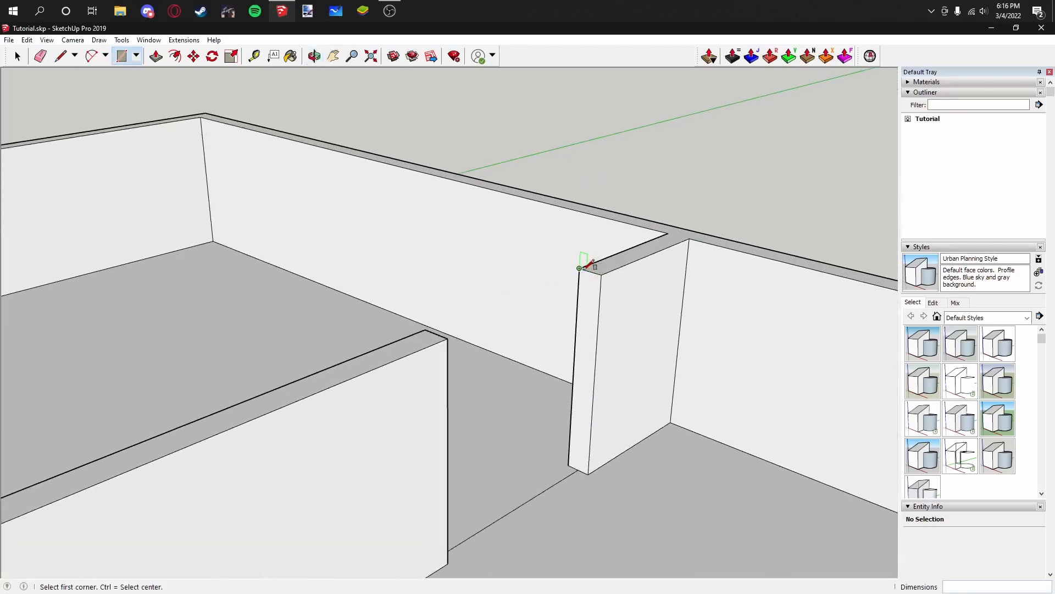
{"action": "left_click", "coordinate": [580, 268]}
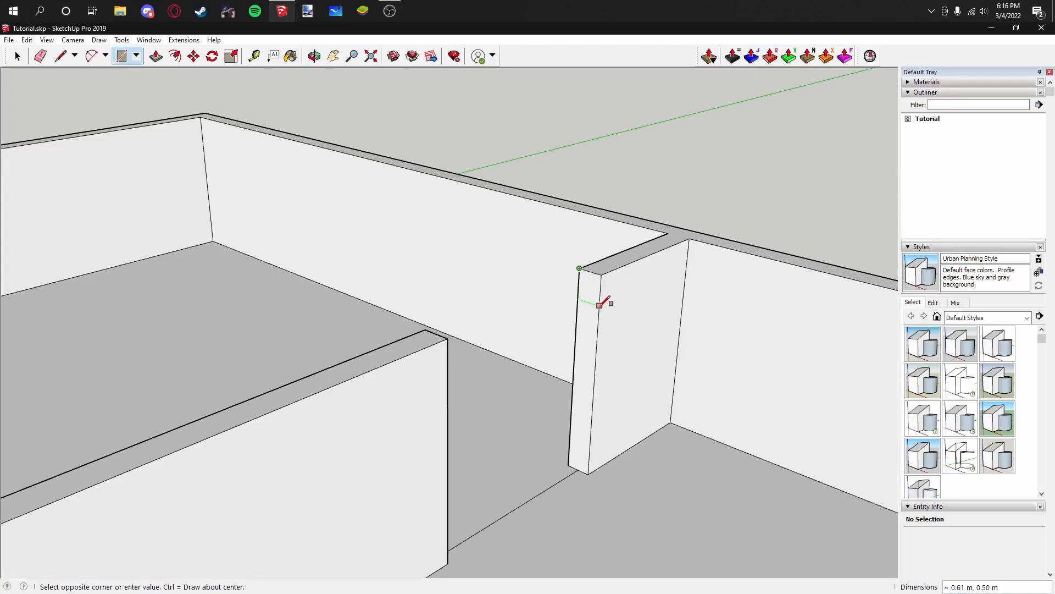
{"action": "left_click", "coordinate": [599, 300]}
{"action": "middle_click_drag", "start_coordinate": [580, 268], "coordinate": [172, 252]}
{"action": "left_click", "coordinate": [161, 258]}
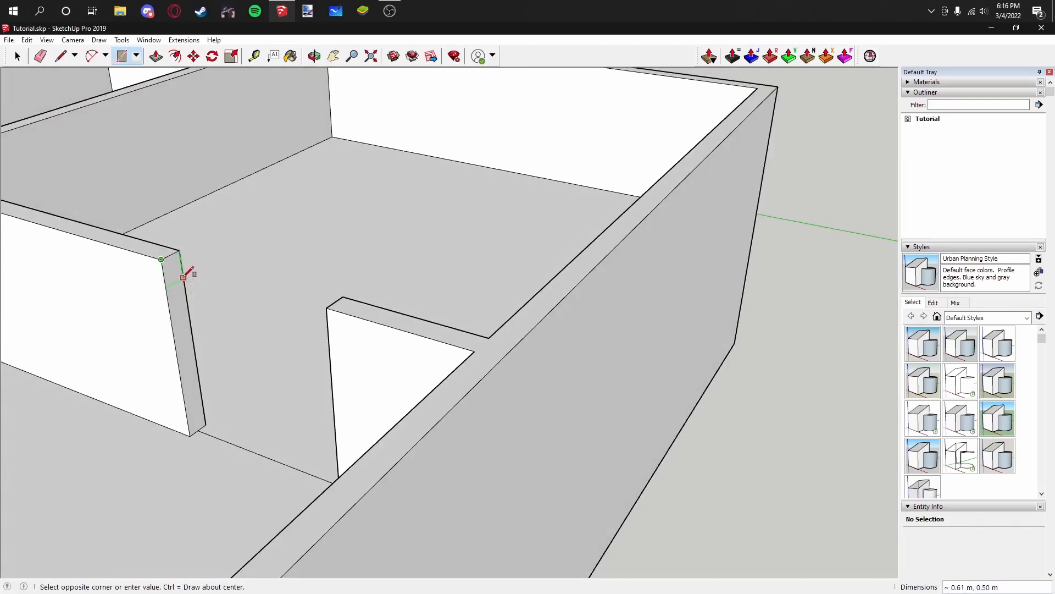
{"action": "scroll", "coordinate": [183, 272], "scroll_direction": "up", "scroll_amount": 1}
{"action": "scroll", "coordinate": [183, 272], "scroll_direction": "up", "scroll_amount": 5}
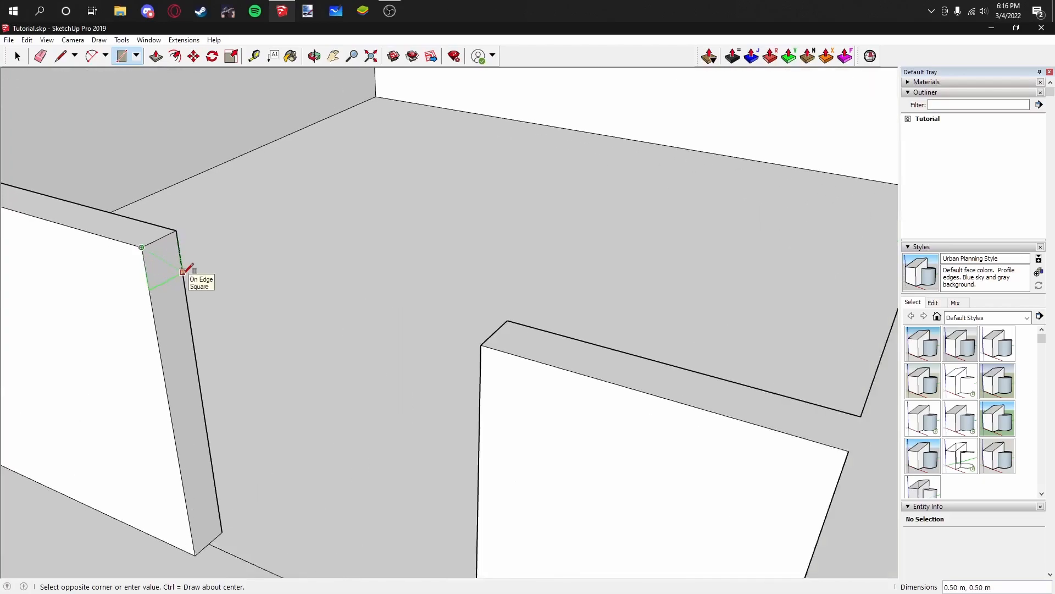
{"action": "scroll", "coordinate": [185, 272], "scroll_direction": "down", "scroll_amount": 6}
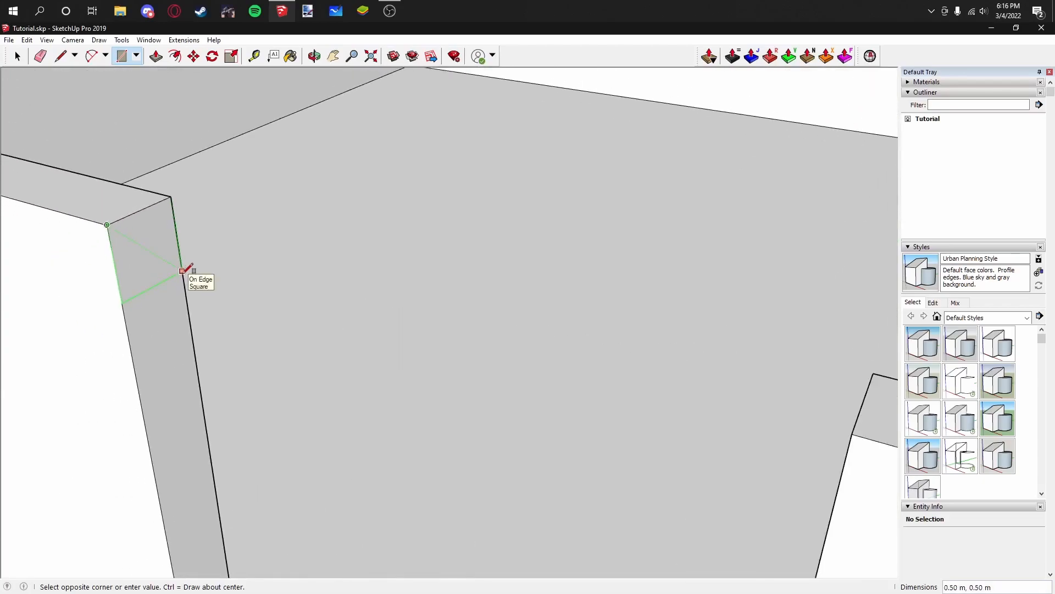
{"action": "key", "text": "Escape"}
{"action": "middle_click_drag", "start_coordinate": [419, 347], "coordinate": [487, 340]}
{"action": "scroll", "coordinate": [353, 328], "scroll_direction": "down", "scroll_amount": 4}
{"action": "middle_click_drag", "start_coordinate": [353, 328], "coordinate": [462, 335], "text": "shift"}
{"action": "scroll", "coordinate": [453, 337], "scroll_direction": "up", "scroll_amount": 1}
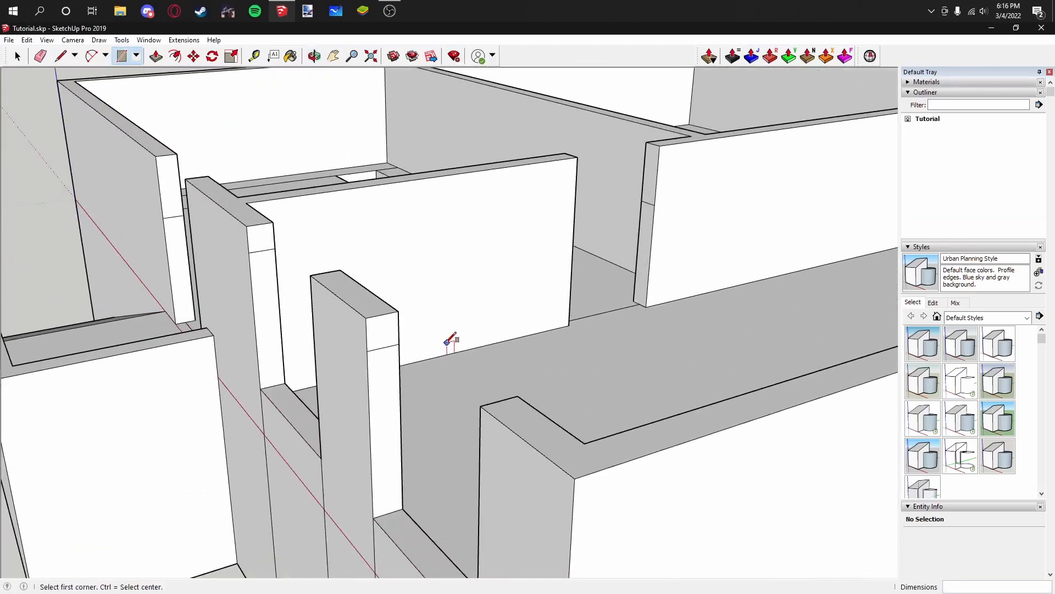
{"action": "middle_click_drag", "start_coordinate": [362, 331], "coordinate": [429, 330]}
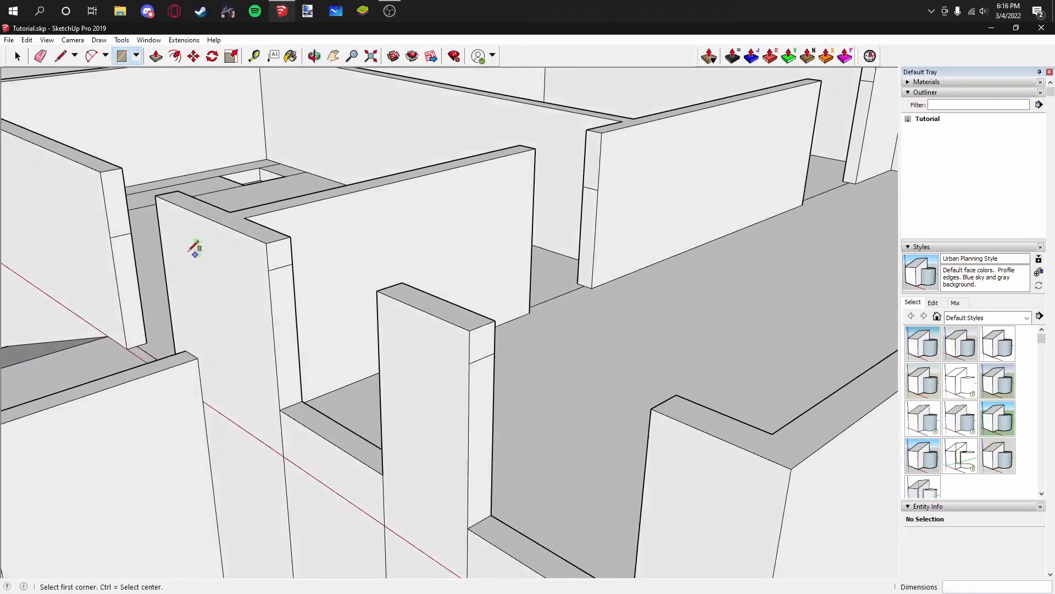
{"action": "left_click", "coordinate": [100, 171]}
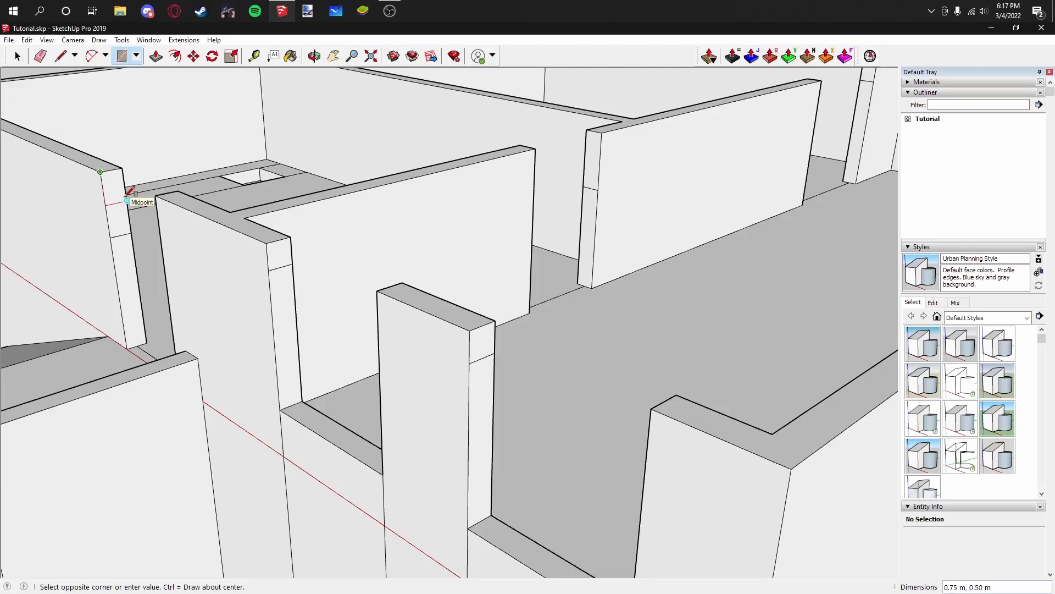
{"action": "left_click", "coordinate": [127, 196]}
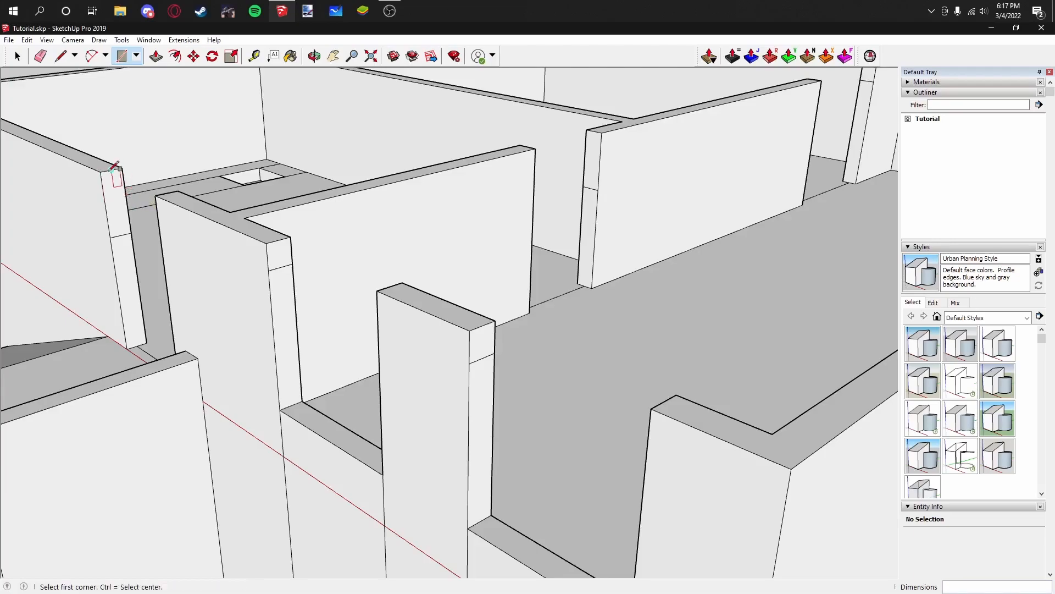
Step: Push/Pull the marked upper wall-end faces across the entrance doorway (2.5 m), both windows and both interior doorways to form headers
{"action": "scroll", "coordinate": [264, 258], "scroll_direction": "down", "scroll_amount": 2}
{"action": "scroll", "coordinate": [261, 265], "scroll_direction": "down", "scroll_amount": 3}
{"action": "middle_click_drag", "start_coordinate": [261, 264], "coordinate": [313, 272]}
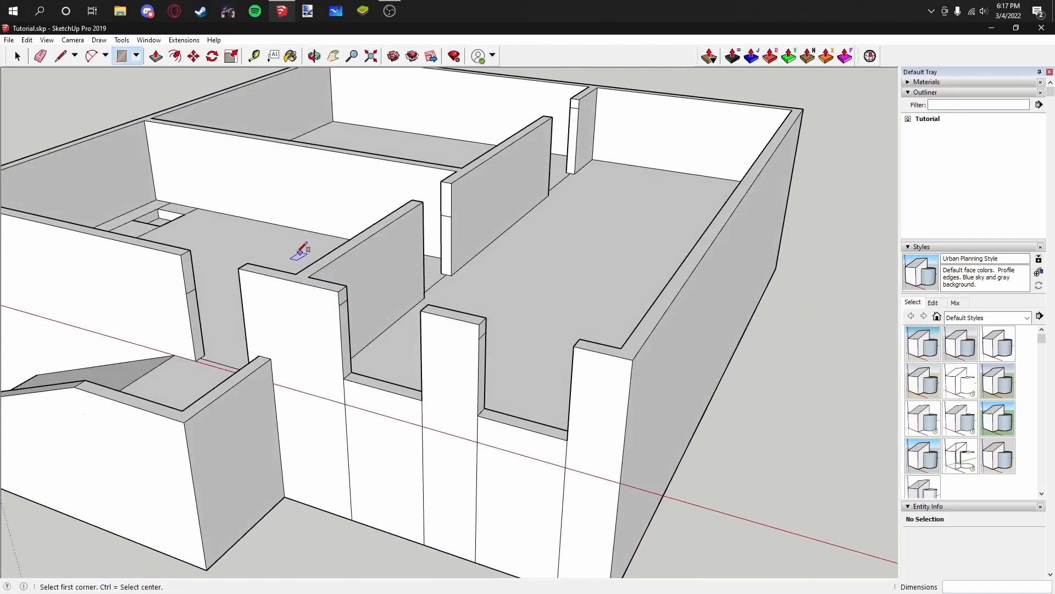
{"action": "left_click", "coordinate": [156, 56]}
{"action": "left_click_drag", "start_coordinate": [190, 264], "coordinate": [251, 268]}
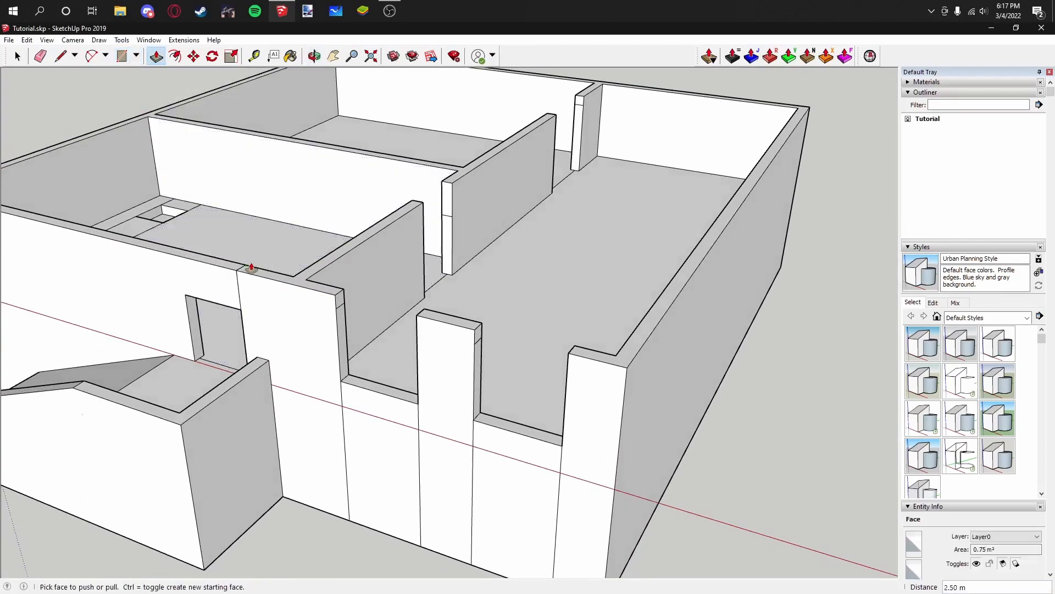
{"action": "left_click_drag", "start_coordinate": [343, 297], "coordinate": [419, 314]}
{"action": "left_click_drag", "start_coordinate": [474, 337], "coordinate": [570, 346]}
{"action": "left_click_drag", "start_coordinate": [450, 201], "coordinate": [414, 205]}
{"action": "left_click_drag", "start_coordinate": [578, 104], "coordinate": [547, 115]}
Step: Erase the leftover seam lines across the wall tops where the new headers meet the walls
{"action": "middle_click_drag", "start_coordinate": [586, 224], "coordinate": [396, 349]}
{"action": "key", "text": "e"}
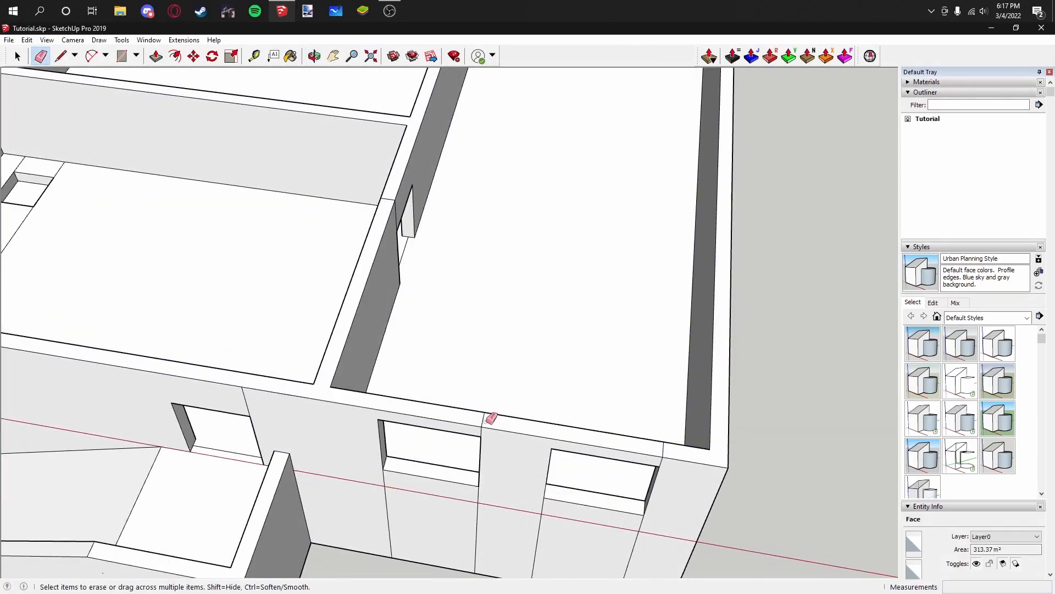
{"action": "scroll", "coordinate": [530, 323], "scroll_direction": "down", "scroll_amount": 5}
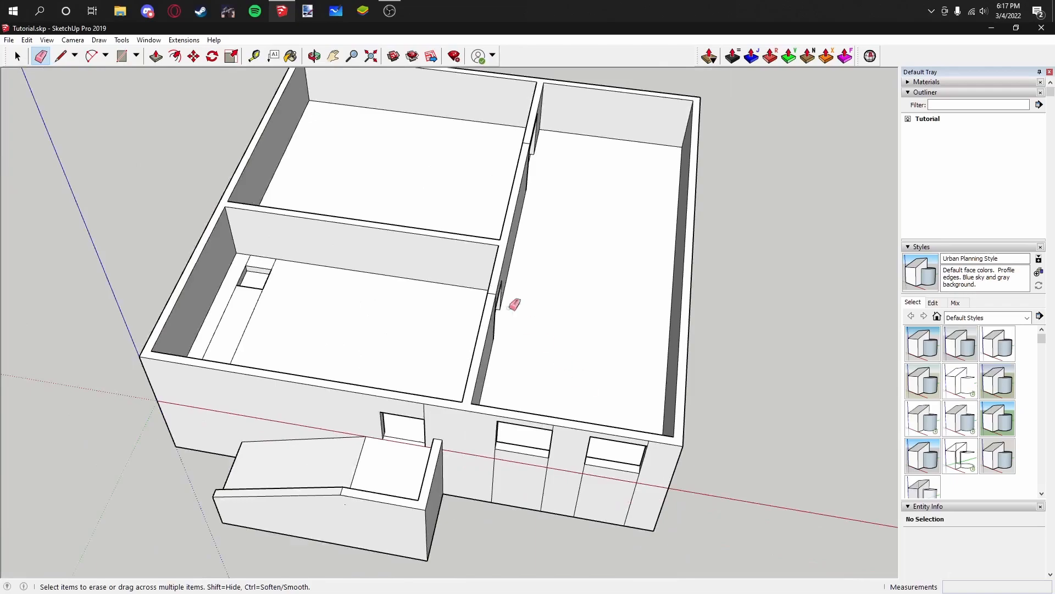
{"action": "scroll", "coordinate": [492, 327], "scroll_direction": "up", "scroll_amount": 6}
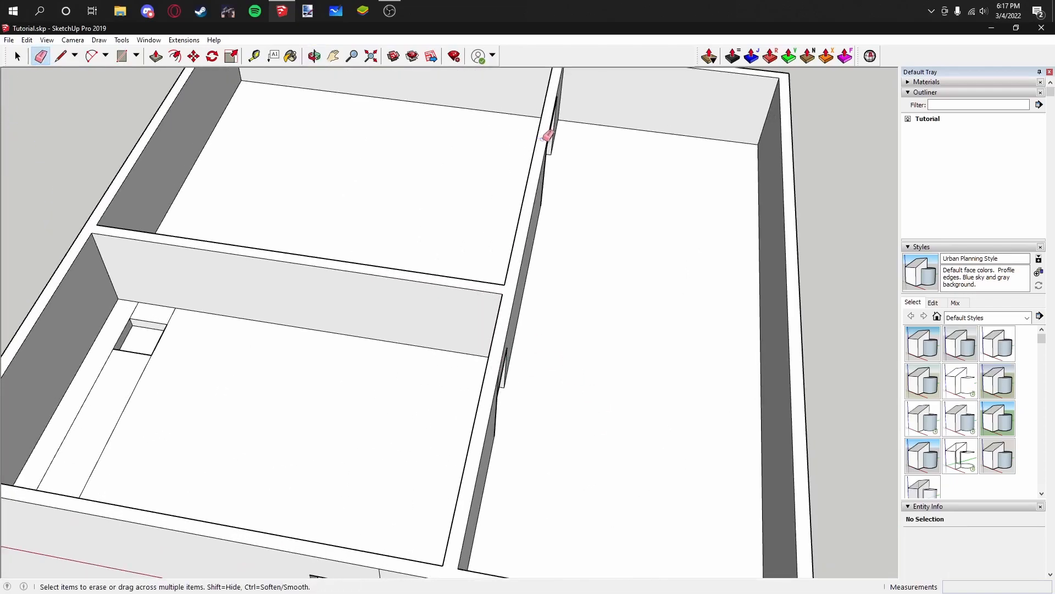
{"action": "scroll", "coordinate": [547, 137], "scroll_direction": "down", "scroll_amount": 6}
{"action": "mouse_move", "coordinate": [526, 195]}
{"action": "middle_mouse_down"}
{"action": "mouse_move", "coordinate": [657, 266]}
{"action": "mouse_move", "coordinate": [625, 324]}
{"action": "middle_mouse_up"}
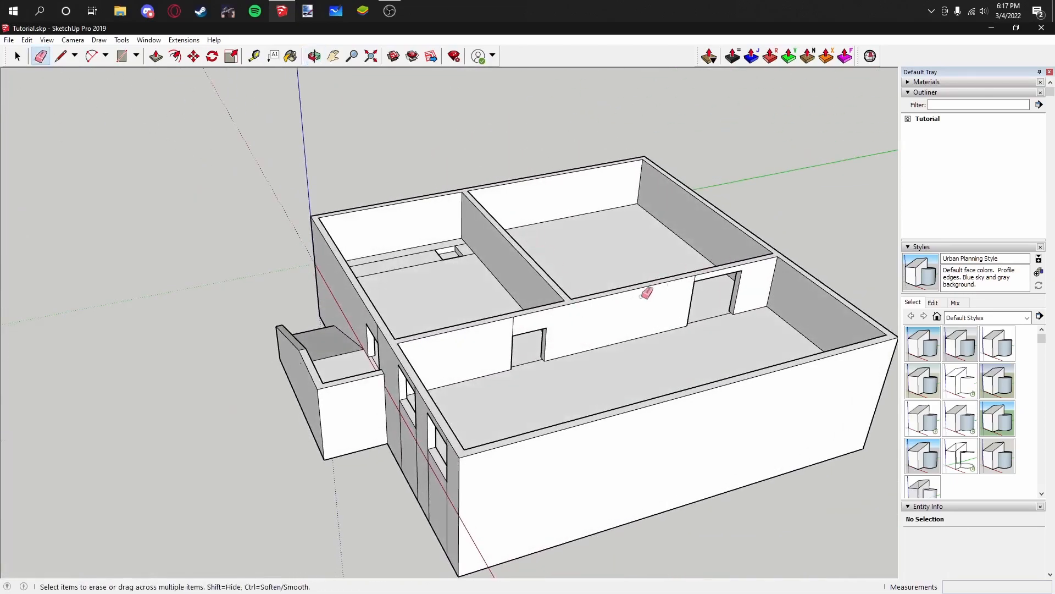
Step: Draw a vertical line from the nearer interior doorway's upper corner to the top edge of the partition wall
{"action": "left_click", "coordinate": [60, 55]}
{"action": "scroll", "coordinate": [534, 327], "scroll_direction": "up", "scroll_amount": 4}
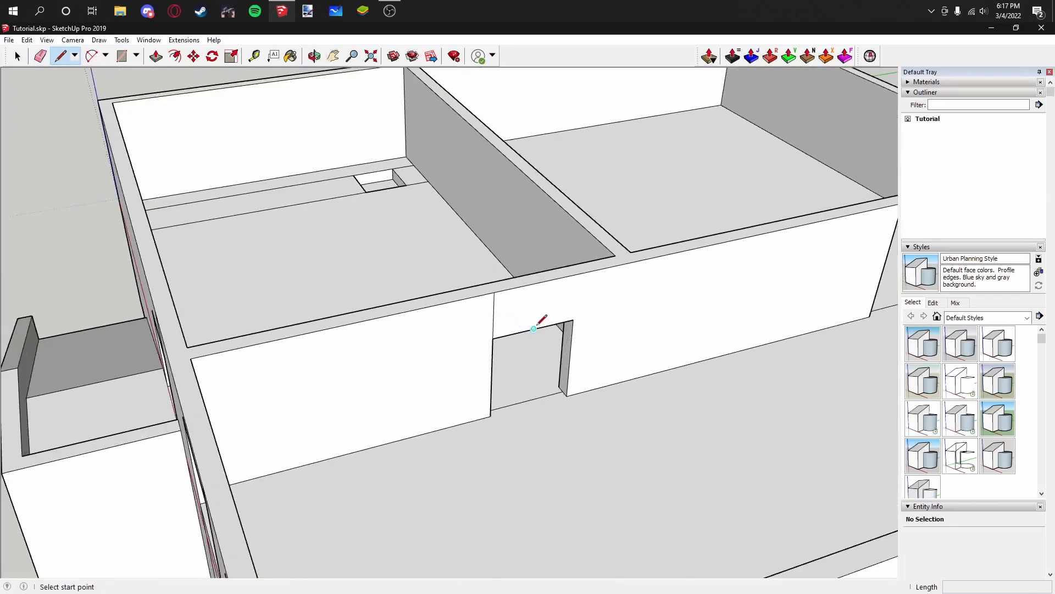
{"action": "scroll", "coordinate": [550, 325], "scroll_direction": "up", "scroll_amount": 1}
{"action": "left_click", "coordinate": [579, 318]}
{"action": "left_click", "coordinate": [584, 262]}
Step: Draw a 0.5 m vertical line from one upper corner of each window to the wall top on the front wall's inner face
{"action": "scroll", "coordinate": [590, 279], "scroll_direction": "down", "scroll_amount": 3}
{"action": "middle_click_drag", "start_coordinate": [586, 280], "coordinate": [443, 301]}
{"action": "middle_click_drag", "start_coordinate": [654, 304], "coordinate": [407, 296], "text": "shift"}
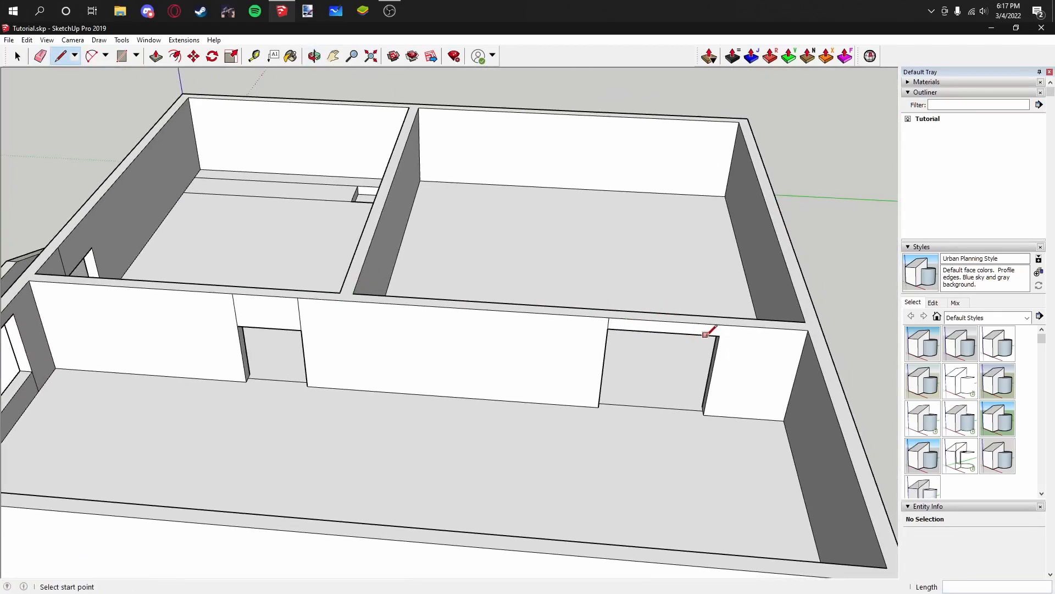
{"action": "mouse_move", "coordinate": [576, 310]}
{"action": "middle_mouse_down"}
{"action": "mouse_move", "coordinate": [254, 281]}
{"action": "mouse_move", "coordinate": [553, 354]}
{"action": "middle_mouse_up"}
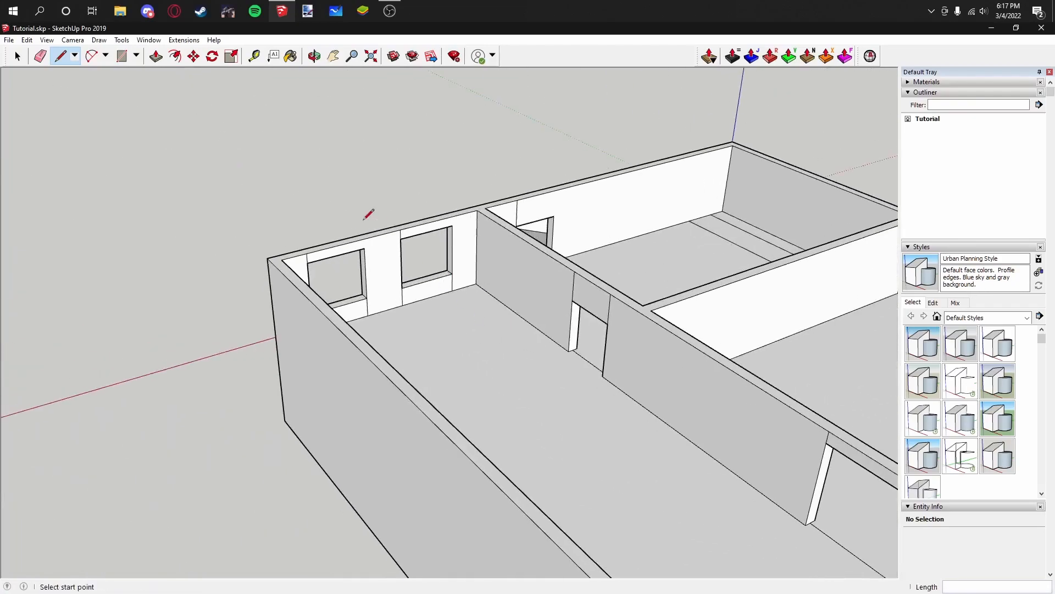
{"action": "scroll", "coordinate": [373, 229], "scroll_direction": "up", "scroll_amount": 2}
{"action": "left_click", "coordinate": [368, 265]}
{"action": "left_click", "coordinate": [368, 251]}
{"action": "left_click", "coordinate": [493, 232]}
{"action": "left_click", "coordinate": [494, 219]}
Step: Draw vertical lines from an upper corner of the second window and of the entrance doorway to the wall top on the front wall's outer face
{"action": "scroll", "coordinate": [493, 220], "scroll_direction": "down", "scroll_amount": 3}
{"action": "mouse_move", "coordinate": [484, 237]}
{"action": "middle_mouse_down"}
{"action": "mouse_move", "coordinate": [538, 262]}
{"action": "mouse_move", "coordinate": [620, 248]}
{"action": "mouse_move", "coordinate": [563, 243]}
{"action": "middle_mouse_up"}
{"action": "scroll", "coordinate": [448, 231], "scroll_direction": "up", "scroll_amount": 4}
{"action": "key", "text": "l"}
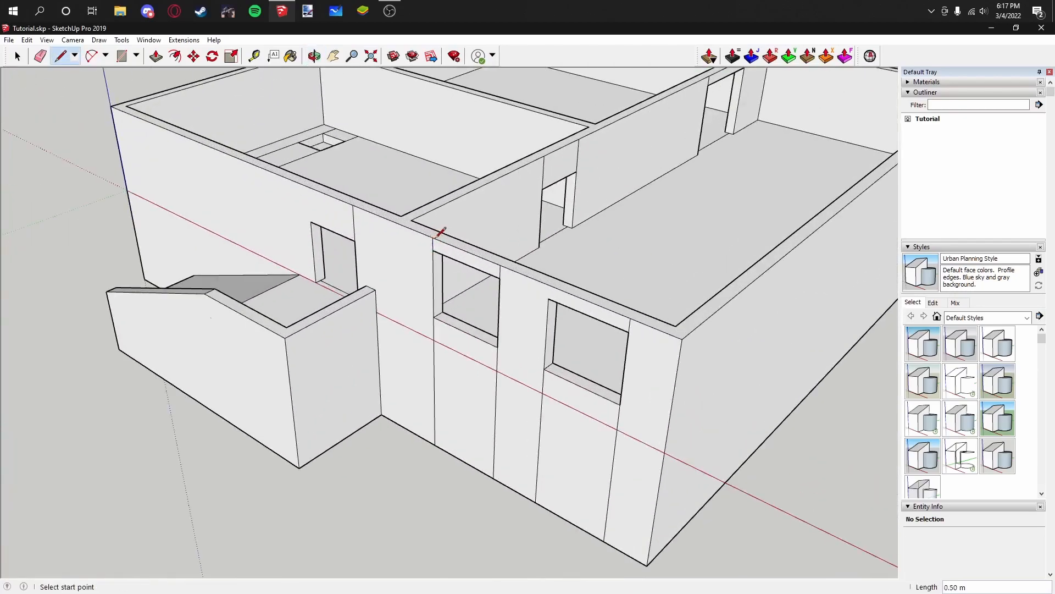
{"action": "left_click", "coordinate": [549, 298]}
{"action": "left_click", "coordinate": [549, 284]}
{"action": "left_click", "coordinate": [310, 222]}
{"action": "left_click", "coordinate": [308, 187]}
Step: Draw a vertical line from the top corner of the ramp's side wall up to the top edge of the building's front wall
{"action": "middle_click_drag", "start_coordinate": [388, 221], "coordinate": [629, 242]}
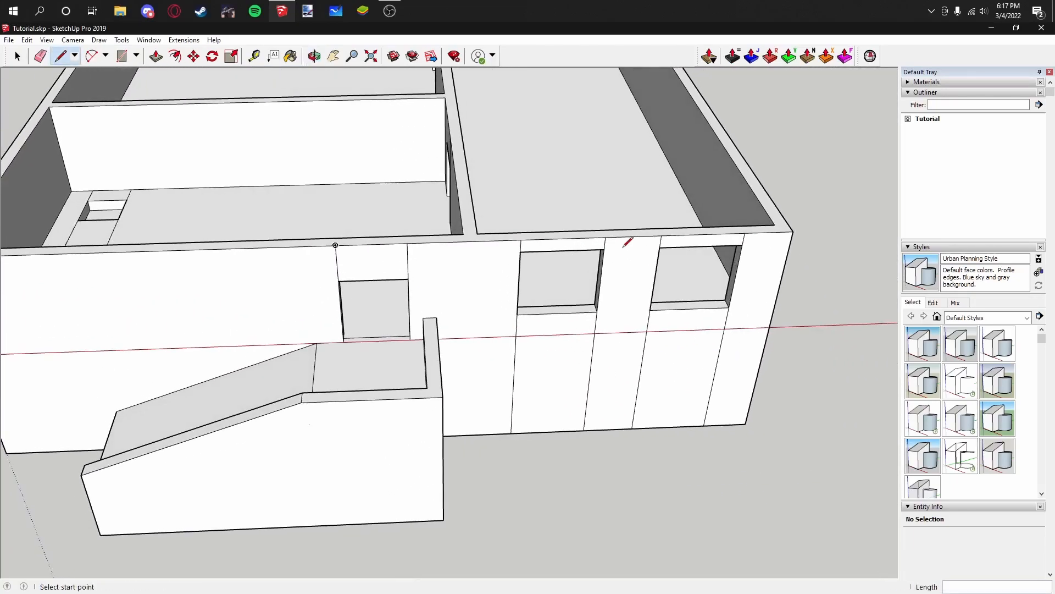
{"action": "scroll", "coordinate": [454, 298], "scroll_direction": "up", "scroll_amount": 3}
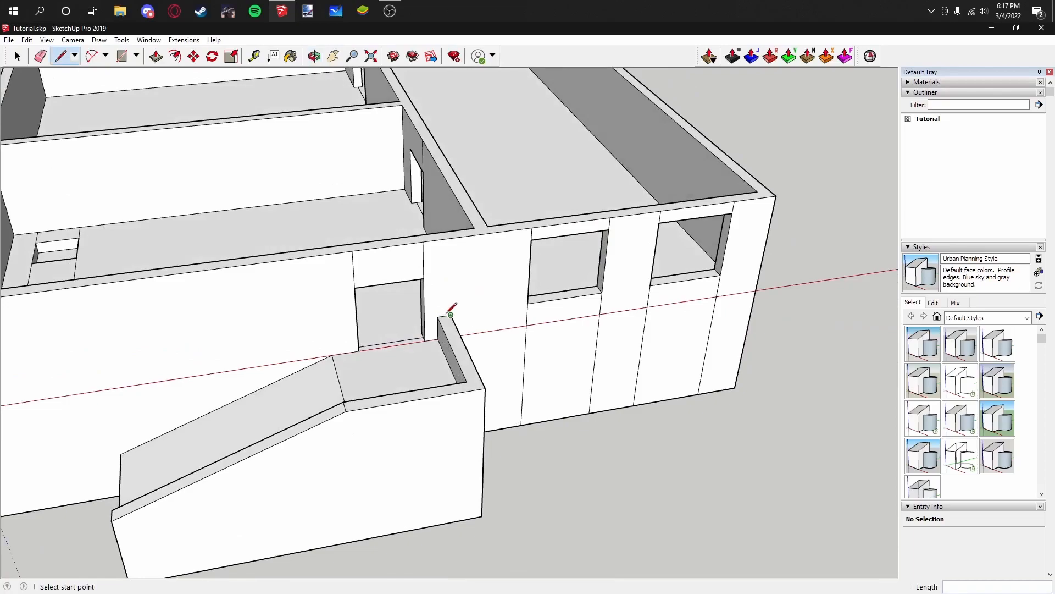
{"action": "scroll", "coordinate": [439, 313], "scroll_direction": "up", "scroll_amount": 3}
{"action": "left_click", "coordinate": [445, 317]}
{"action": "left_click", "coordinate": [445, 209]}
{"action": "scroll", "coordinate": [501, 257], "scroll_direction": "down", "scroll_amount": 4}
{"action": "scroll", "coordinate": [469, 306], "scroll_direction": "up", "scroll_amount": 2}
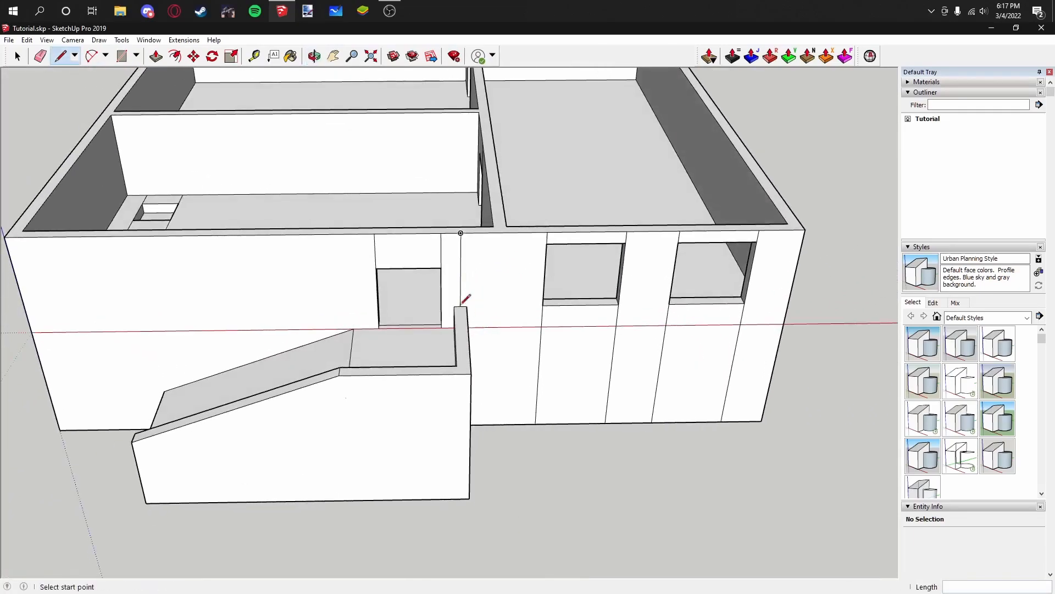
Step: Draw vertical lines from the interior doorways' upper corners to the partition wall's top edge on its room-side face
{"action": "middle_click_drag", "start_coordinate": [507, 317], "coordinate": [453, 300]}
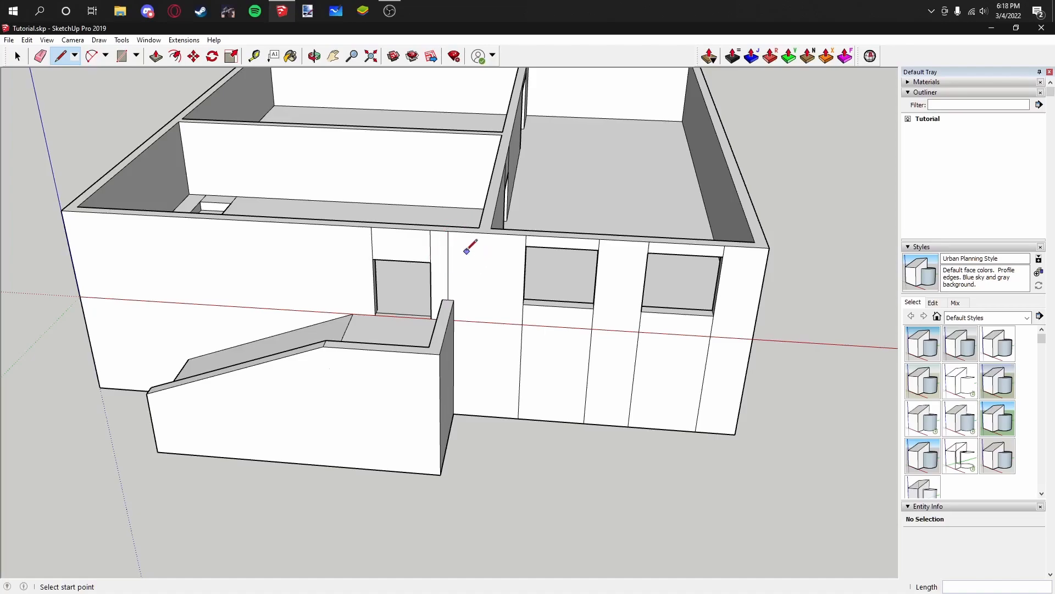
{"action": "middle_click_drag", "start_coordinate": [468, 242], "coordinate": [456, 294]}
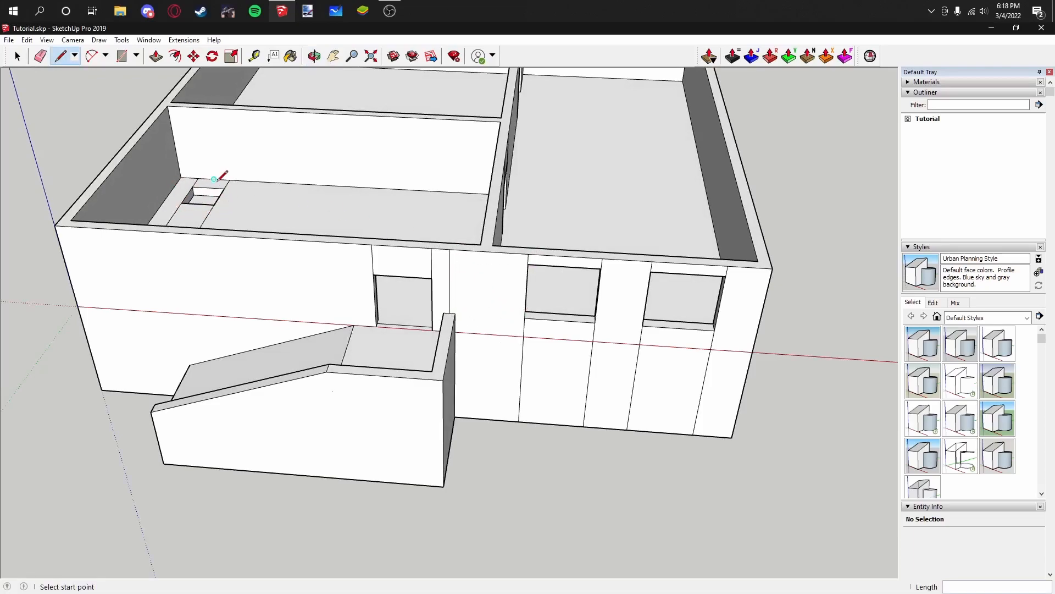
{"action": "middle_click_drag", "start_coordinate": [218, 178], "coordinate": [216, 207]}
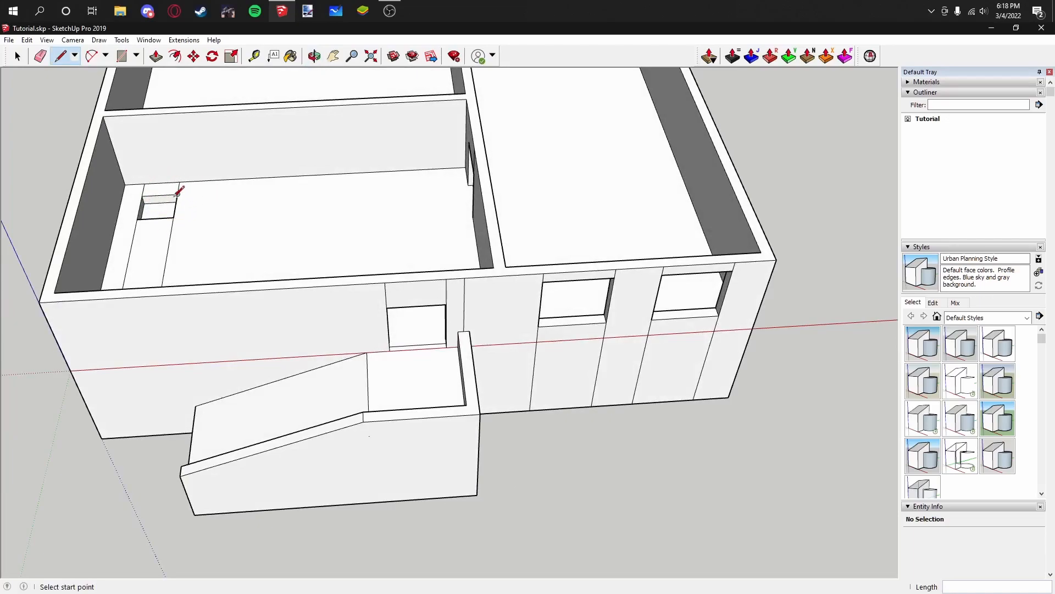
{"action": "scroll", "coordinate": [446, 206], "scroll_direction": "up", "scroll_amount": 10}
{"action": "left_click", "coordinate": [355, 255]}
{"action": "key", "text": "Escape"}
{"action": "mouse_move", "coordinate": [363, 225]}
{"action": "middle_mouse_down"}
{"action": "mouse_move", "coordinate": [694, 242]}
{"action": "mouse_move", "coordinate": [494, 245]}
{"action": "middle_mouse_up"}
{"action": "left_click", "coordinate": [706, 249]}
{"action": "left_click", "coordinate": [712, 209]}
{"action": "scroll", "coordinate": [710, 209], "scroll_direction": "down", "scroll_amount": 5}
{"action": "left_click", "coordinate": [191, 323]}
{"action": "left_click", "coordinate": [186, 310]}
{"action": "left_click", "coordinate": [191, 323]}
{"action": "left_click", "coordinate": [189, 315]}
Step: Retrace one inner top edge of each of the three rooms with the Line tool to close their tops with faces
{"action": "scroll", "coordinate": [226, 286], "scroll_direction": "down", "scroll_amount": 4}
{"action": "mouse_move", "coordinate": [226, 286]}
{"action": "middle_mouse_down"}
{"action": "mouse_move", "coordinate": [537, 370]}
{"action": "mouse_move", "coordinate": [631, 379]}
{"action": "middle_mouse_up"}
{"action": "scroll", "coordinate": [630, 381], "scroll_direction": "up", "scroll_amount": 3}
{"action": "scroll", "coordinate": [483, 306], "scroll_direction": "down", "scroll_amount": 3}
{"action": "mouse_move", "coordinate": [483, 306]}
{"action": "middle_mouse_down"}
{"action": "mouse_move", "coordinate": [134, 278]}
{"action": "mouse_move", "coordinate": [135, 268]}
{"action": "mouse_move", "coordinate": [358, 363]}
{"action": "mouse_move", "coordinate": [353, 372]}
{"action": "mouse_move", "coordinate": [202, 322]}
{"action": "mouse_move", "coordinate": [245, 297]}
{"action": "mouse_move", "coordinate": [122, 283]}
{"action": "mouse_move", "coordinate": [415, 306]}
{"action": "mouse_move", "coordinate": [259, 294]}
{"action": "mouse_move", "coordinate": [298, 322]}
{"action": "middle_mouse_up"}
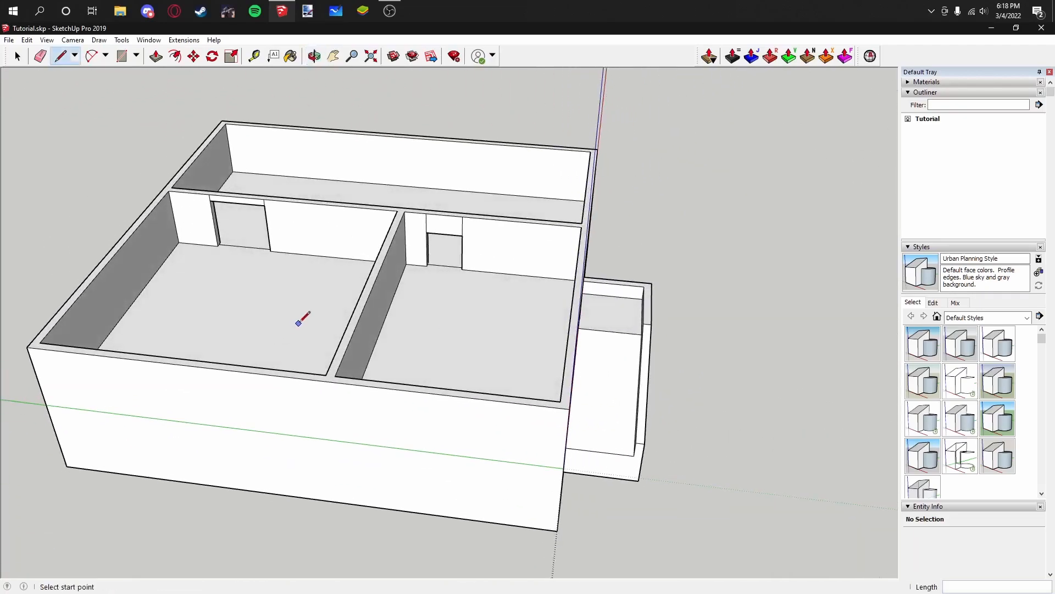
{"action": "left_click", "coordinate": [335, 376]}
{"action": "left_click", "coordinate": [408, 211]}
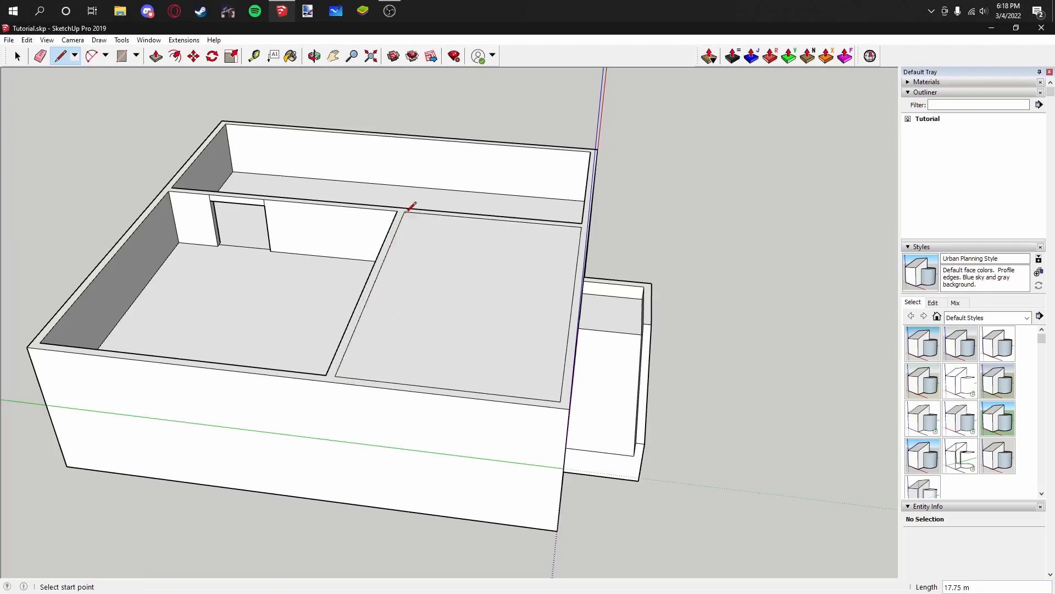
{"action": "left_click", "coordinate": [180, 194]}
{"action": "left_click", "coordinate": [40, 342]}
{"action": "left_click", "coordinate": [226, 123]}
{"action": "left_click", "coordinate": [178, 175]}
Step: Select the three top faces covering the rooms and reverse them
{"action": "mouse_move", "coordinate": [426, 252]}
{"action": "middle_mouse_down"}
{"action": "mouse_move", "coordinate": [199, 132]}
{"action": "mouse_move", "coordinate": [280, 228]}
{"action": "middle_mouse_up"}
{"action": "left_click", "coordinate": [18, 56]}
{"action": "left_click", "coordinate": [297, 235]}
{"action": "left_click", "coordinate": [406, 253], "text": "shift"}
{"action": "left_click", "coordinate": [473, 183], "text": "shift"}
{"action": "right_click", "coordinate": [473, 184]}
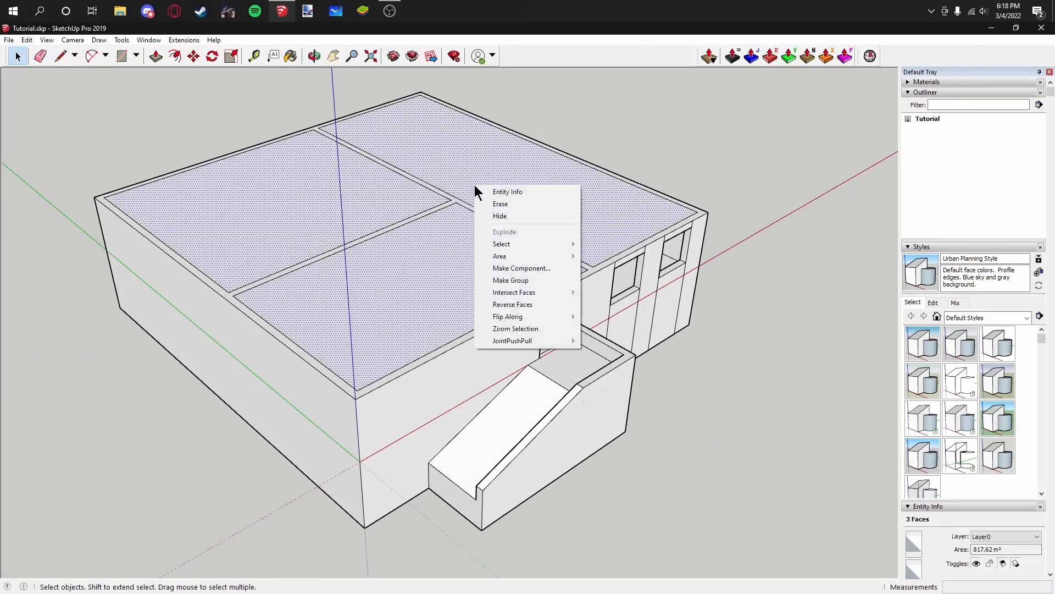
{"action": "left_click", "coordinate": [520, 305]}
{"action": "left_click", "coordinate": [737, 231]}
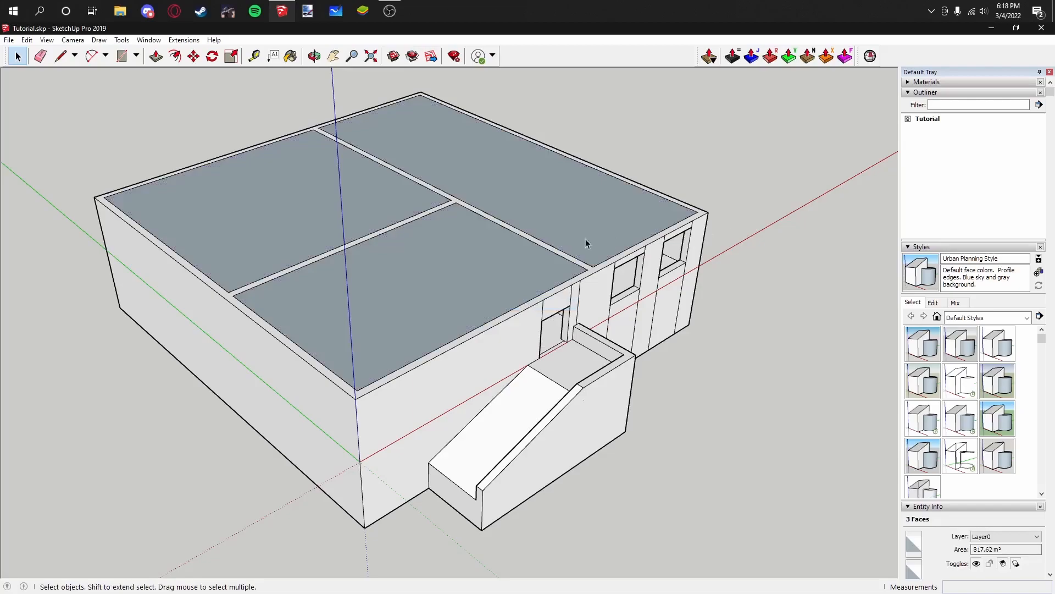
Step: Push/Pull the continuous wall-top face upward to raise the walls slightly above the three room ceilings
{"action": "middle_click_drag", "start_coordinate": [617, 242], "coordinate": [377, 202]}
{"action": "middle_click_drag", "start_coordinate": [519, 307], "coordinate": [305, 262]}
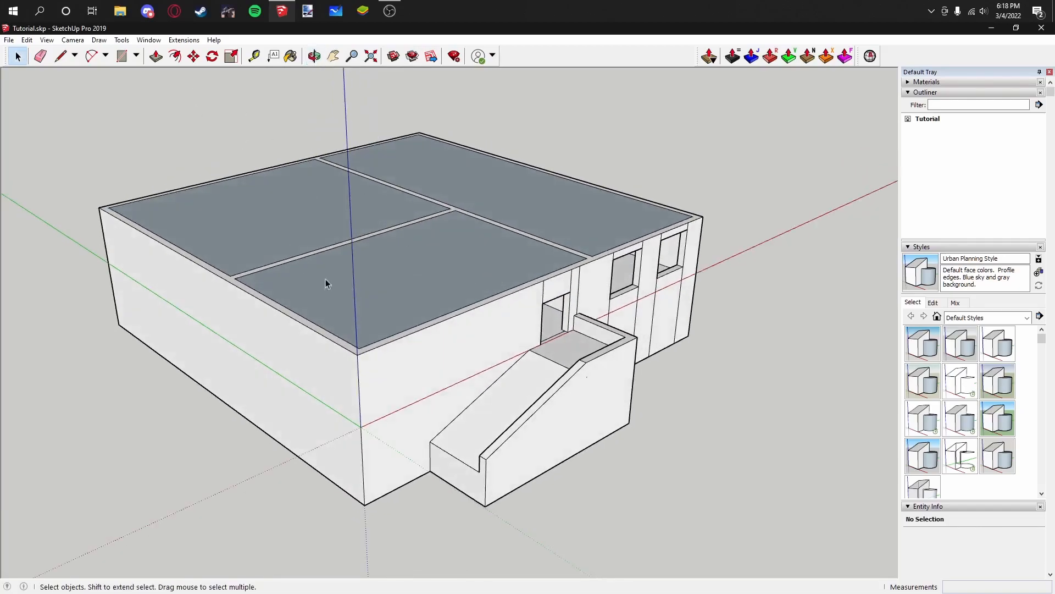
{"action": "middle_click_drag", "start_coordinate": [456, 218], "coordinate": [437, 302]}
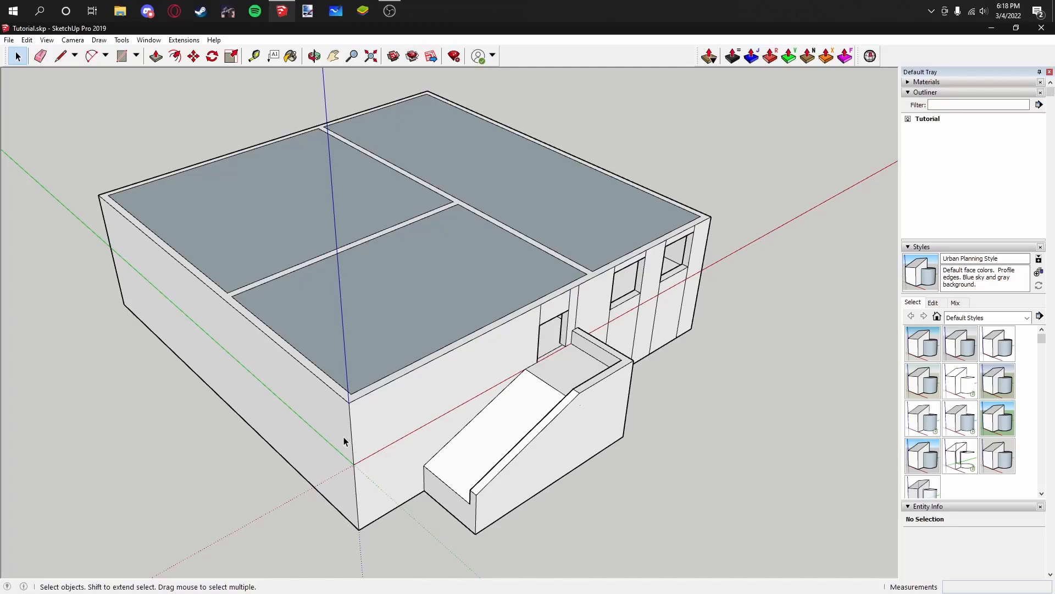
{"action": "middle_click_drag", "start_coordinate": [611, 342], "coordinate": [503, 234]}
{"action": "scroll", "coordinate": [633, 290], "scroll_direction": "up", "scroll_amount": 3}
{"action": "middle_click_drag", "start_coordinate": [608, 273], "coordinate": [559, 281]}
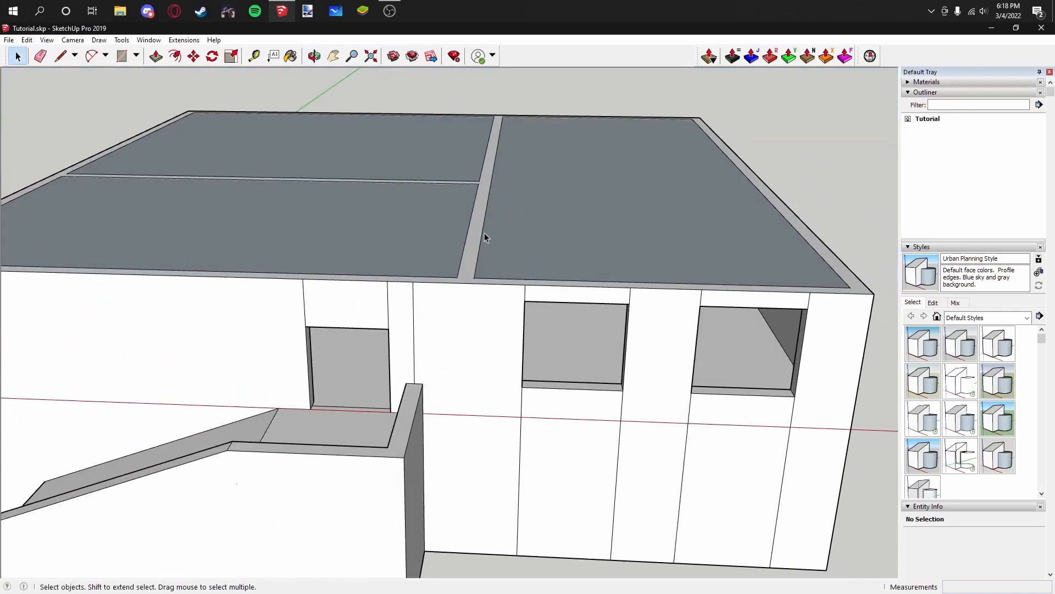
{"action": "scroll", "coordinate": [330, 192], "scroll_direction": "down", "scroll_amount": 3}
{"action": "left_click", "coordinate": [156, 55]}
{"action": "scroll", "coordinate": [315, 252], "scroll_direction": "down", "scroll_amount": 3}
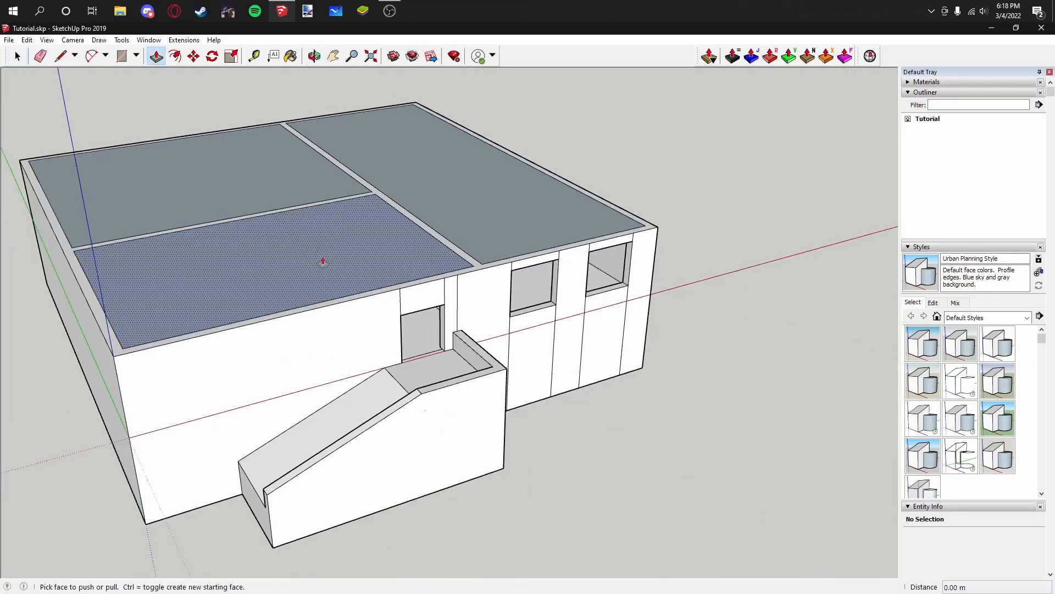
{"action": "left_click_drag", "start_coordinate": [378, 296], "coordinate": [378, 289]}
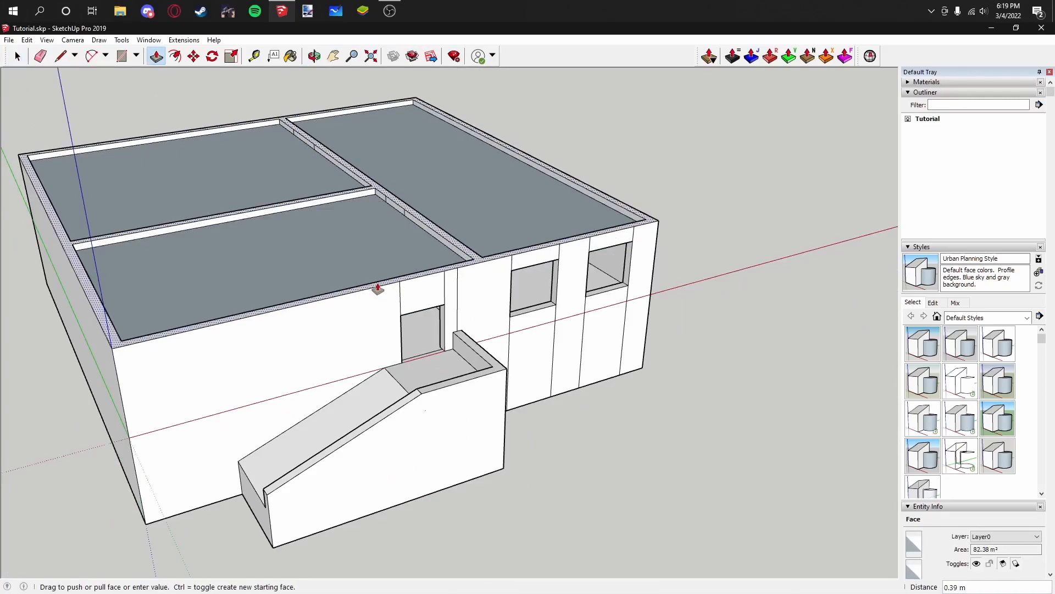
{"action": "key", "text": "Return"}
Step: Erase the inner top edges along the partition walls so the wall-top face spreads over the rooms
{"action": "scroll", "coordinate": [307, 241], "scroll_direction": "up", "scroll_amount": 5}
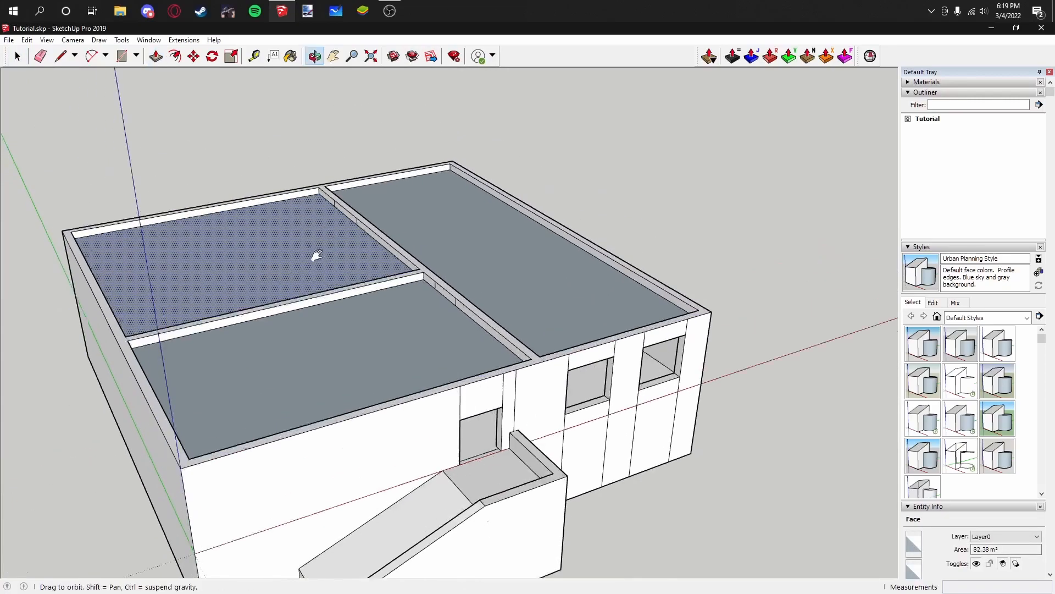
{"action": "scroll", "coordinate": [414, 278], "scroll_direction": "up", "scroll_amount": 1}
{"action": "key", "text": "e"}
{"action": "left_click", "coordinate": [432, 295]}
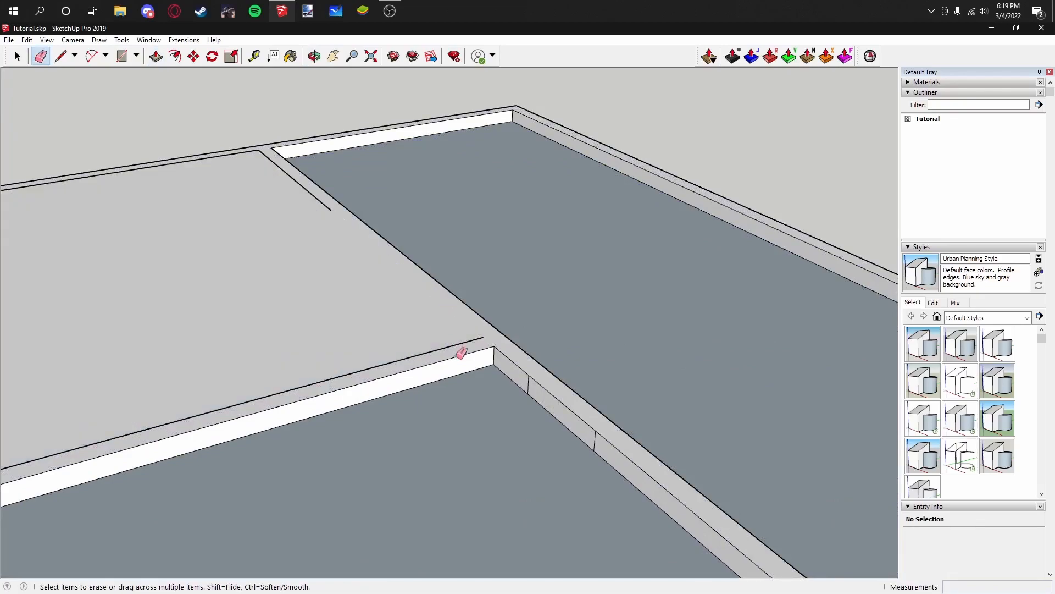
{"action": "left_click", "coordinate": [456, 358]}
{"action": "left_click", "coordinate": [652, 173]}
{"action": "scroll", "coordinate": [626, 215], "scroll_direction": "down", "scroll_amount": 5}
{"action": "mouse_move", "coordinate": [566, 208]}
{"action": "middle_mouse_down"}
{"action": "mouse_move", "coordinate": [521, 294]}
{"action": "mouse_move", "coordinate": [438, 346]}
{"action": "middle_mouse_up"}
{"action": "middle_click_drag", "start_coordinate": [576, 200], "coordinate": [517, 242], "text": "shift"}
{"action": "left_click_drag", "start_coordinate": [526, 205], "coordinate": [518, 210]}
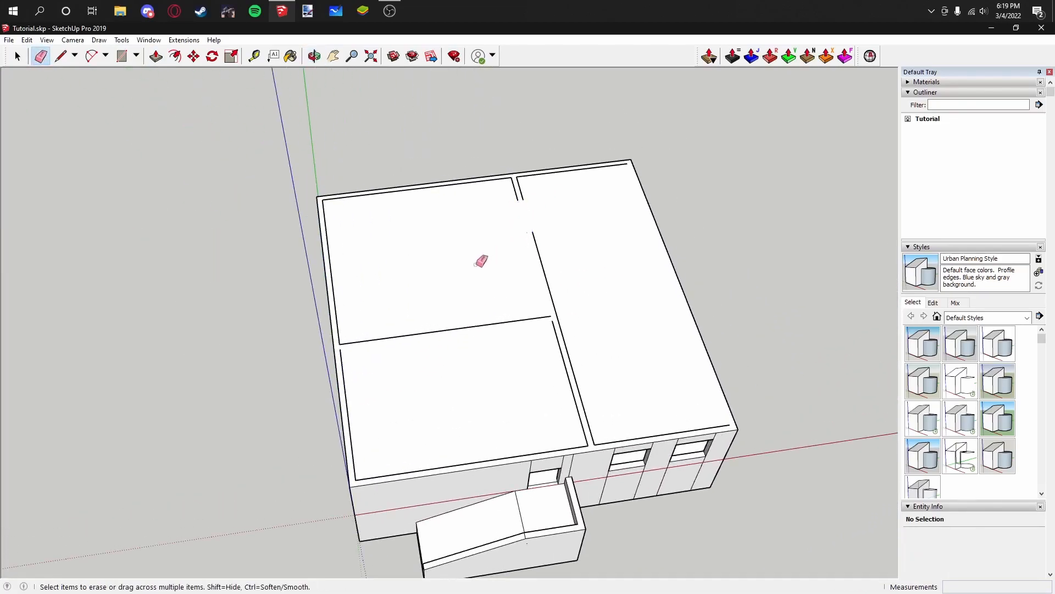
{"action": "left_click", "coordinate": [477, 326]}
{"action": "left_click_drag", "start_coordinate": [568, 388], "coordinate": [580, 385]}
{"action": "left_click", "coordinate": [548, 285]}
{"action": "left_click_drag", "start_coordinate": [562, 315], "coordinate": [558, 327]}
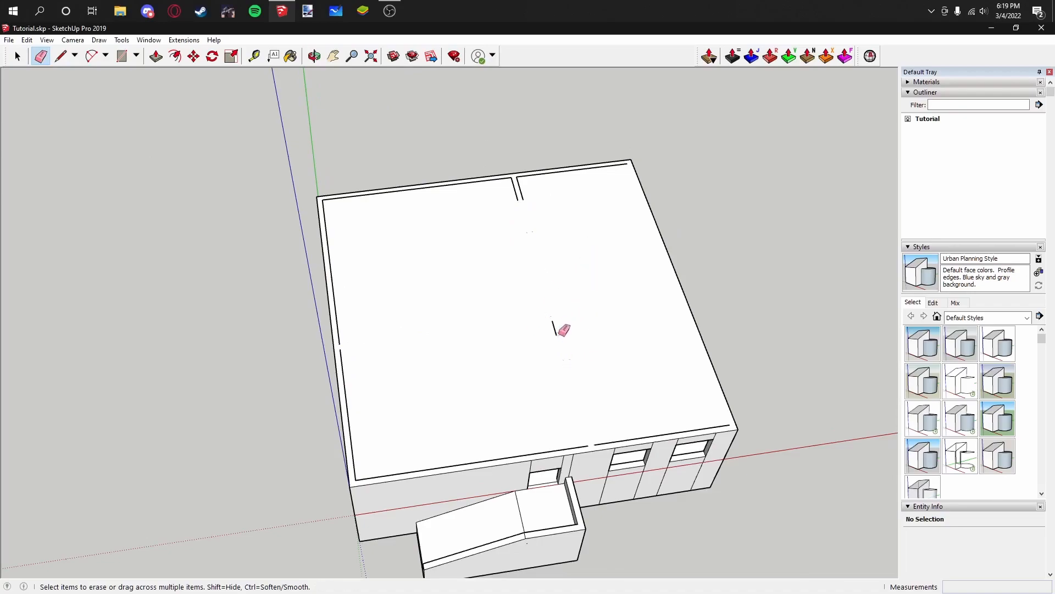
Step: Erase the remaining inner top edges along the outer walls and the leftover partition wall segments
{"action": "scroll", "coordinate": [518, 186], "scroll_direction": "up", "scroll_amount": 3}
{"action": "left_click", "coordinate": [467, 180]}
{"action": "left_click_drag", "start_coordinate": [534, 171], "coordinate": [524, 181]}
{"action": "left_click", "coordinate": [228, 316]}
{"action": "middle_click_drag", "start_coordinate": [248, 542], "coordinate": [243, 350], "text": "shift"}
{"action": "left_click", "coordinate": [231, 358]}
{"action": "left_click", "coordinate": [319, 475]}
{"action": "left_click", "coordinate": [561, 434]}
{"action": "left_click", "coordinate": [687, 419]}
{"action": "left_click", "coordinate": [766, 409]}
{"action": "left_click", "coordinate": [807, 403]}
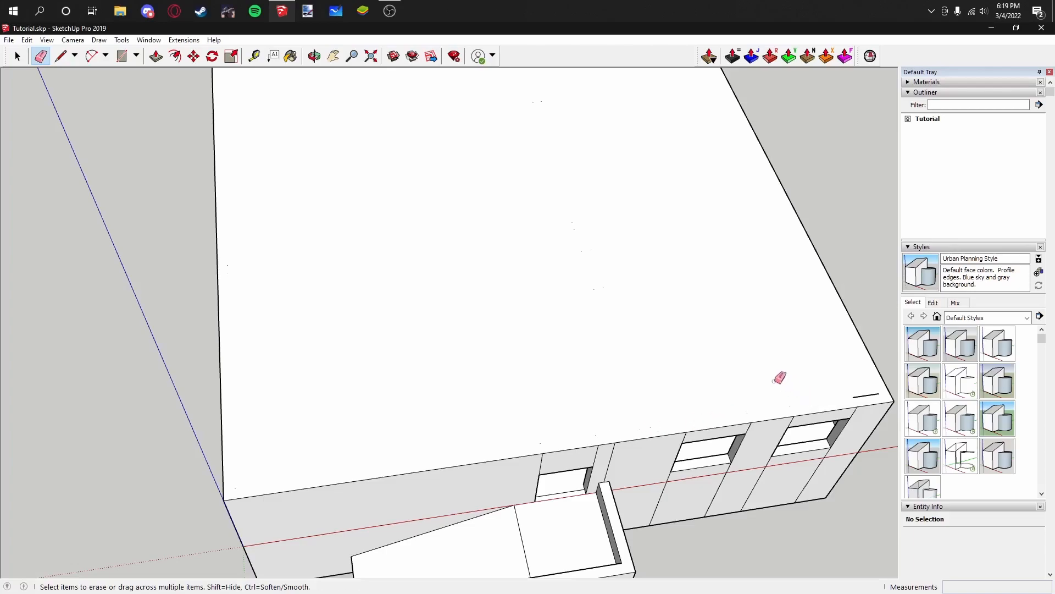
Step: Delete the single large face covering the whole top of the building
{"action": "scroll", "coordinate": [819, 384], "scroll_direction": "down", "scroll_amount": 3}
{"action": "left_click", "coordinate": [18, 57]}
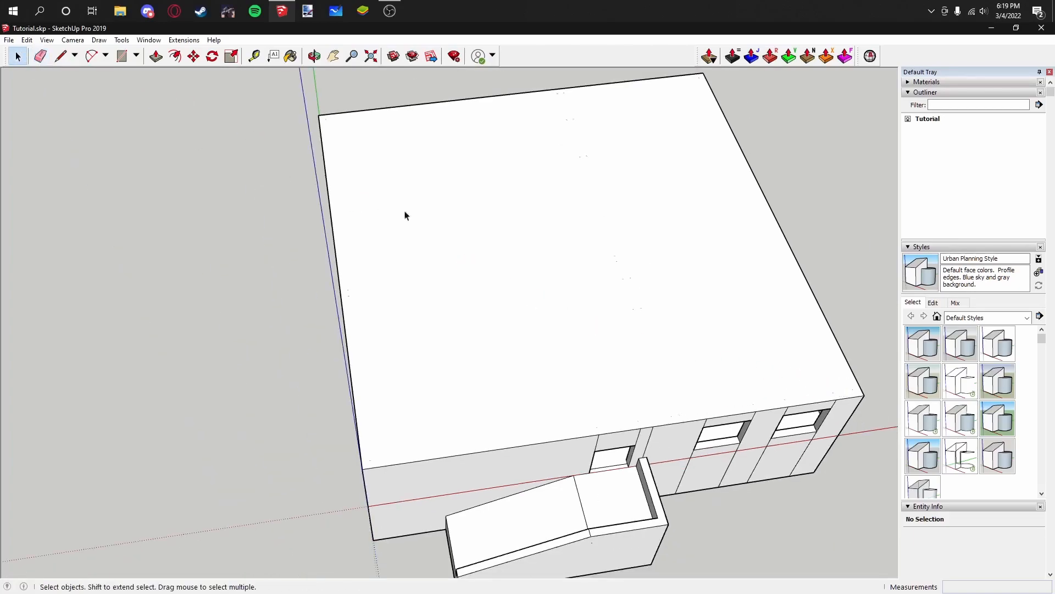
{"action": "left_click", "coordinate": [424, 198]}
{"action": "key", "text": "Delete"}
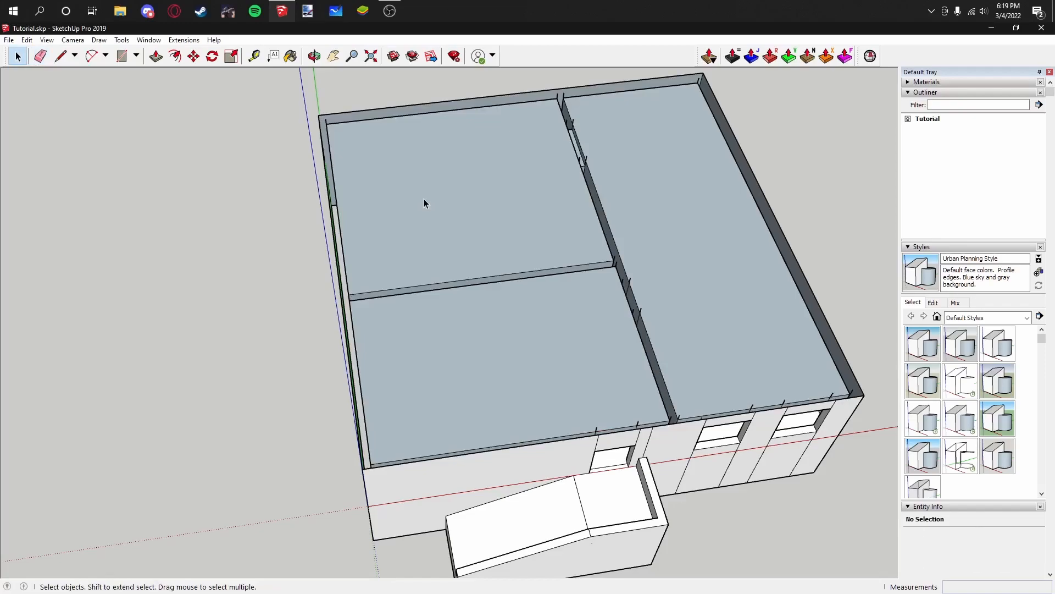
Step: Erase the leftover vertical edge stubs above the partition walls and at the side and back wall corners
{"action": "middle_click_drag", "start_coordinate": [681, 255], "coordinate": [382, 131]}
{"action": "scroll", "coordinate": [460, 240], "scroll_direction": "up", "scroll_amount": 5}
{"action": "middle_click_drag", "start_coordinate": [382, 277], "coordinate": [293, 253]}
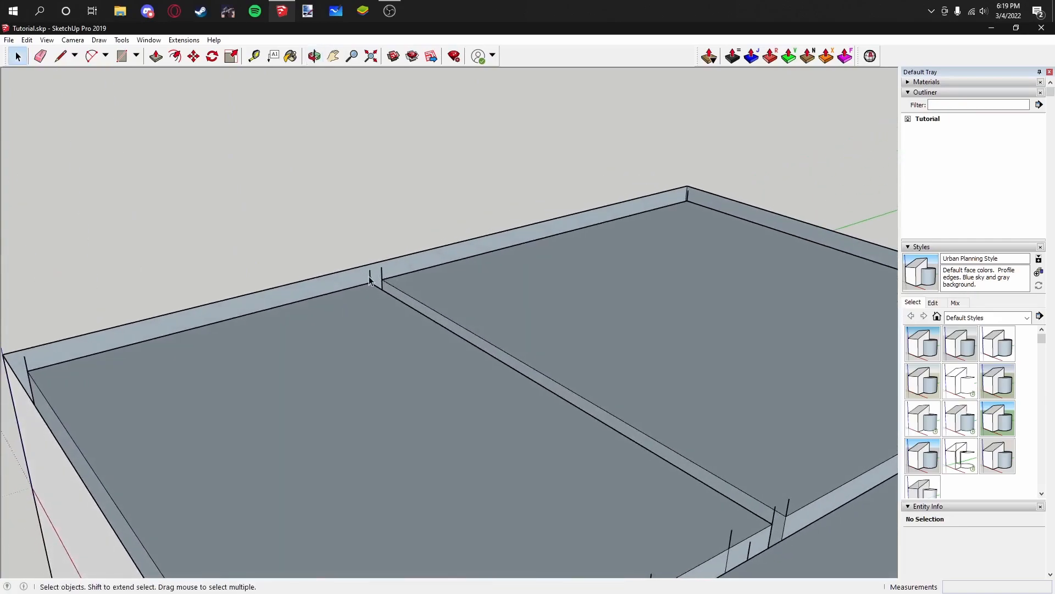
{"action": "mouse_move", "coordinate": [427, 270]}
{"action": "middle_mouse_down"}
{"action": "mouse_move", "coordinate": [130, 262]}
{"action": "mouse_move", "coordinate": [433, 266]}
{"action": "middle_mouse_up"}
{"action": "key", "text": "e"}
{"action": "scroll", "coordinate": [459, 252], "scroll_direction": "down", "scroll_amount": 3}
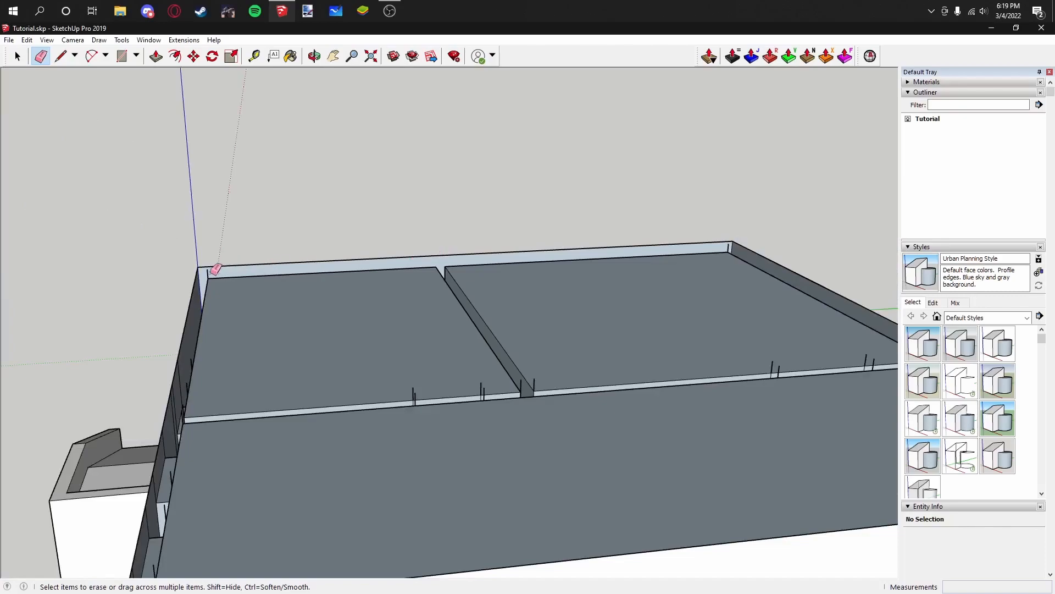
{"action": "left_click_drag", "start_coordinate": [406, 384], "coordinate": [495, 384]}
{"action": "middle_click_drag", "start_coordinate": [725, 317], "coordinate": [572, 337]}
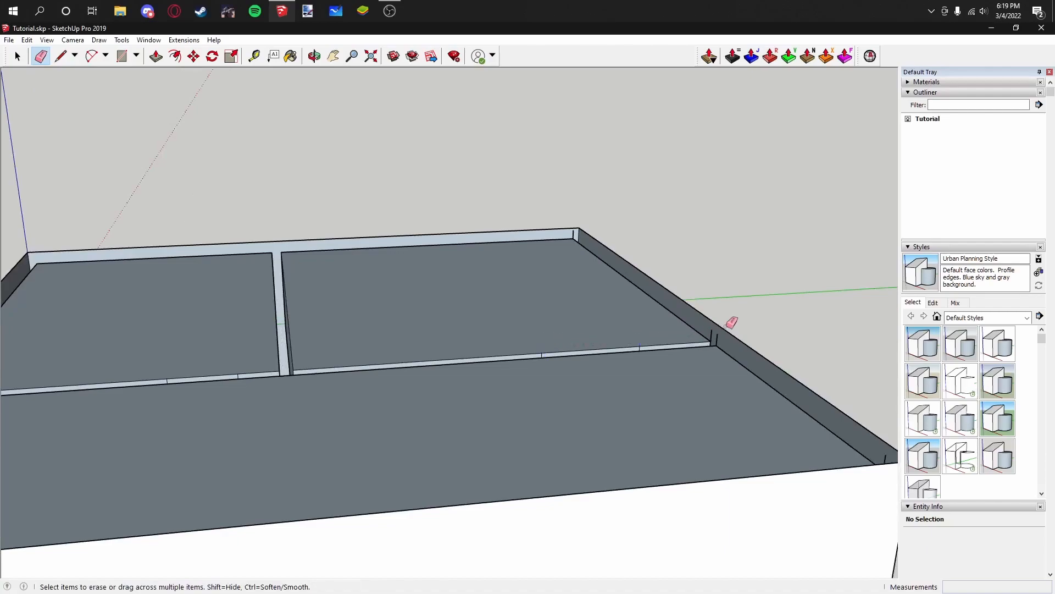
{"action": "scroll", "coordinate": [577, 231], "scroll_direction": "down", "scroll_amount": 5}
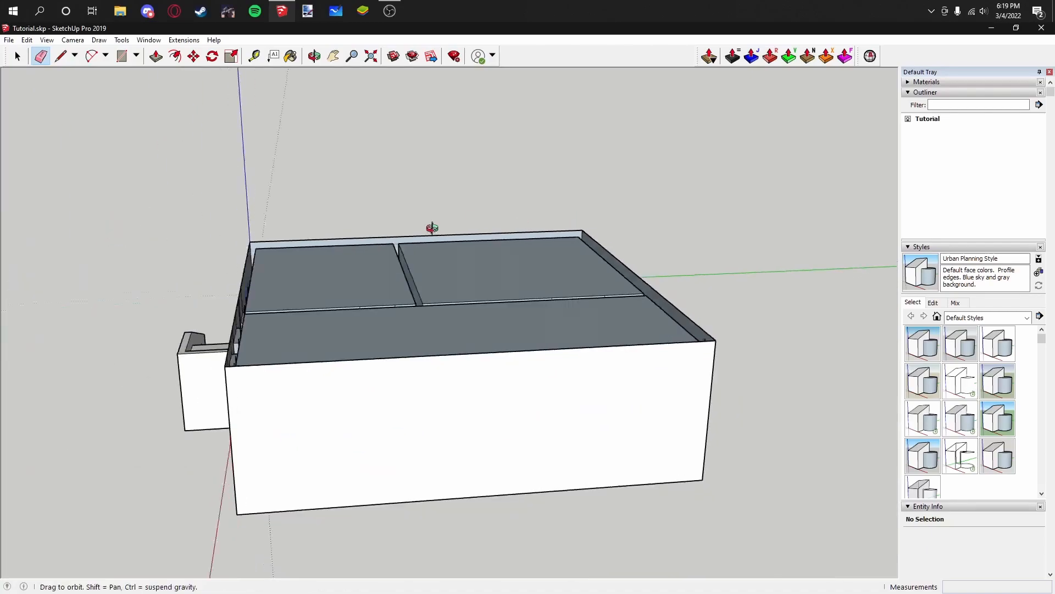
{"action": "middle_click_drag", "start_coordinate": [453, 229], "coordinate": [433, 226]}
Step: Erase the leftover vertical edge stubs along the raised front wall's inner side above the doorway and windows
{"action": "scroll", "coordinate": [336, 208], "scroll_direction": "up", "scroll_amount": 5}
{"action": "middle_click_drag", "start_coordinate": [307, 221], "coordinate": [289, 228]}
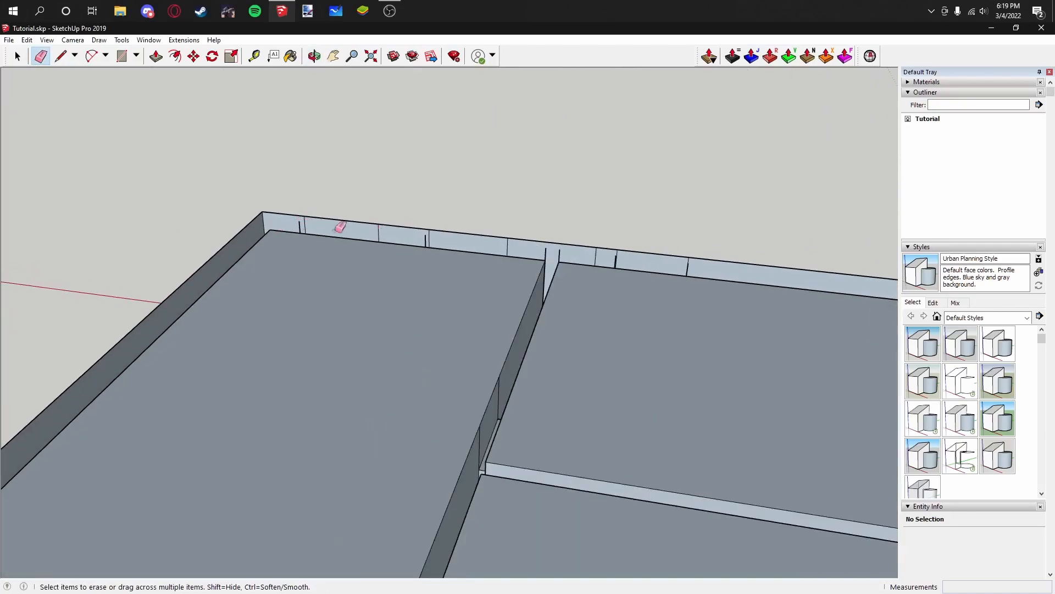
{"action": "left_click", "coordinate": [300, 227]}
{"action": "middle_click_drag", "start_coordinate": [639, 257], "coordinate": [614, 290]}
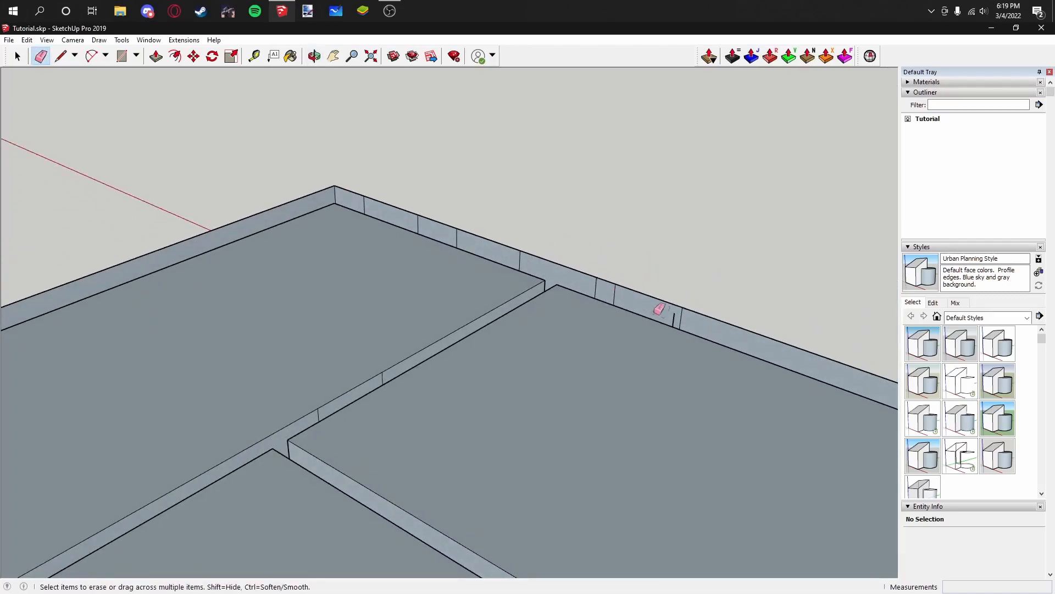
{"action": "scroll", "coordinate": [679, 318], "scroll_direction": "down", "scroll_amount": 3}
{"action": "middle_click_drag", "start_coordinate": [679, 309], "coordinate": [545, 232]}
{"action": "mouse_move", "coordinate": [312, 265]}
{"action": "middle_mouse_down"}
{"action": "mouse_move", "coordinate": [565, 249]}
{"action": "mouse_move", "coordinate": [283, 219]}
{"action": "mouse_move", "coordinate": [474, 235]}
{"action": "middle_mouse_up"}
{"action": "scroll", "coordinate": [474, 235], "scroll_direction": "down", "scroll_amount": 3}
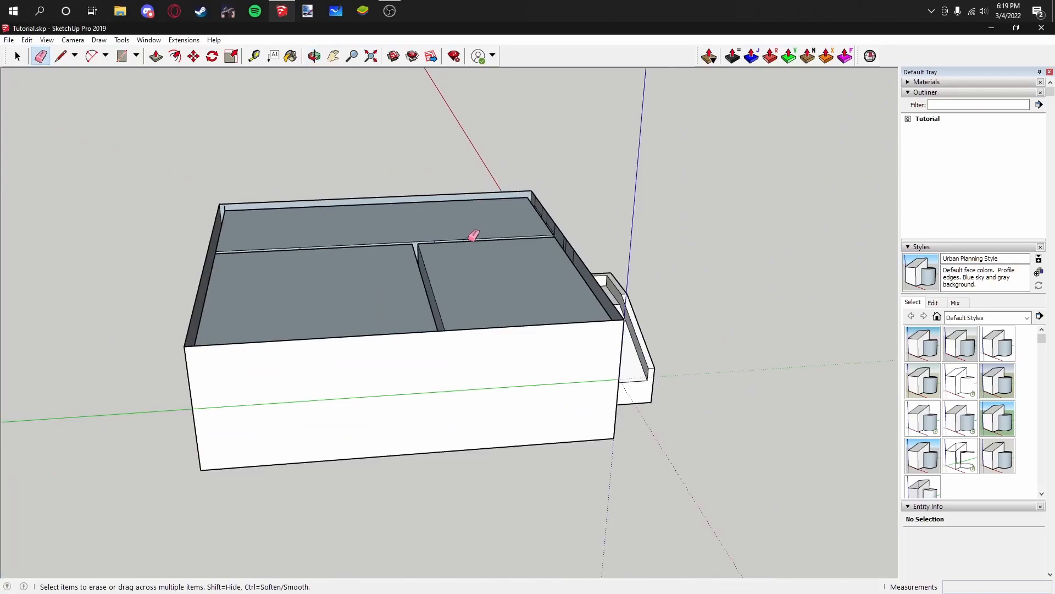
{"action": "scroll", "coordinate": [231, 202], "scroll_direction": "up", "scroll_amount": 4}
{"action": "middle_click_drag", "start_coordinate": [413, 226], "coordinate": [736, 179]}
{"action": "middle_click_drag", "start_coordinate": [471, 271], "coordinate": [698, 245]}
{"action": "mouse_move", "coordinate": [495, 238]}
{"action": "middle_mouse_down"}
{"action": "mouse_move", "coordinate": [601, 187]}
{"action": "mouse_move", "coordinate": [702, 242]}
{"action": "mouse_move", "coordinate": [592, 301]}
{"action": "middle_mouse_up"}
Step: Select all the connected geometry of the building and make it a single group
{"action": "left_click", "coordinate": [17, 56]}
{"action": "mouse_move", "coordinate": [142, 119]}
{"action": "middle_mouse_down"}
{"action": "mouse_move", "coordinate": [258, 176]}
{"action": "mouse_move", "coordinate": [369, 205]}
{"action": "middle_mouse_up"}
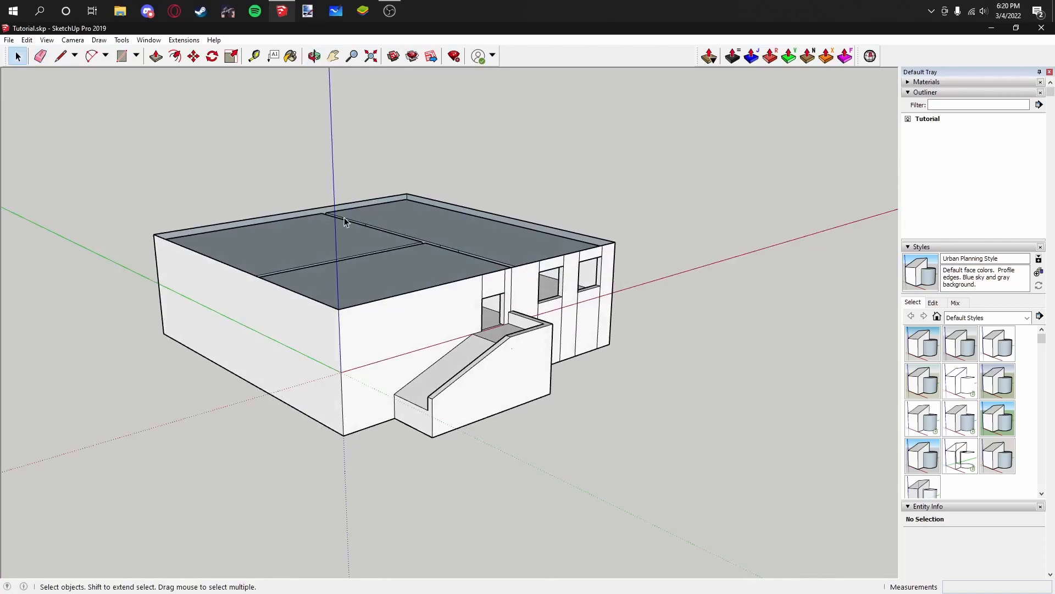
{"action": "middle_click_drag", "start_coordinate": [339, 235], "coordinate": [474, 246]}
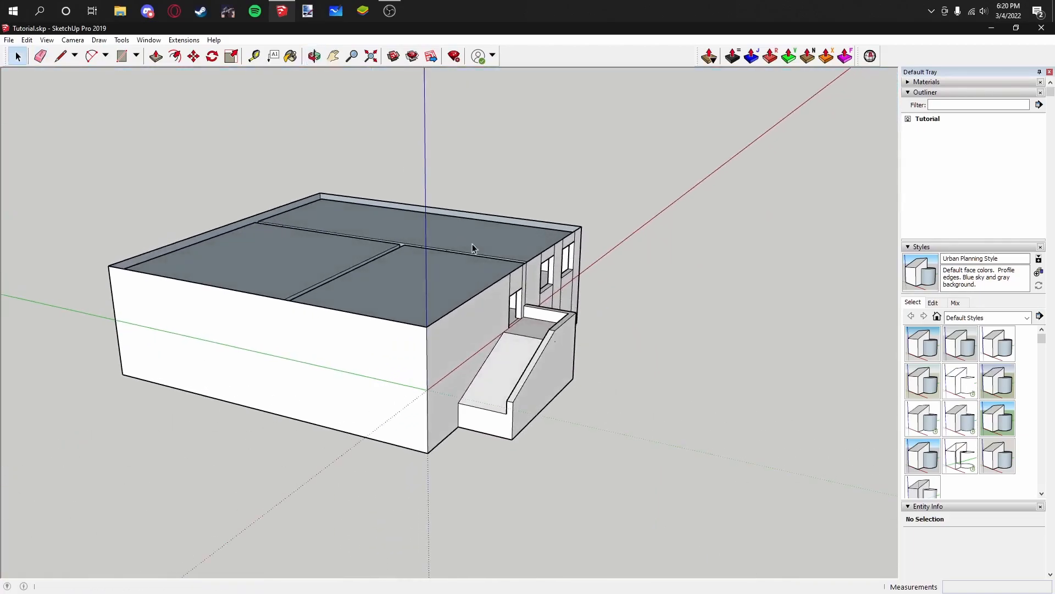
{"action": "middle_click_drag", "start_coordinate": [249, 234], "coordinate": [328, 324]}
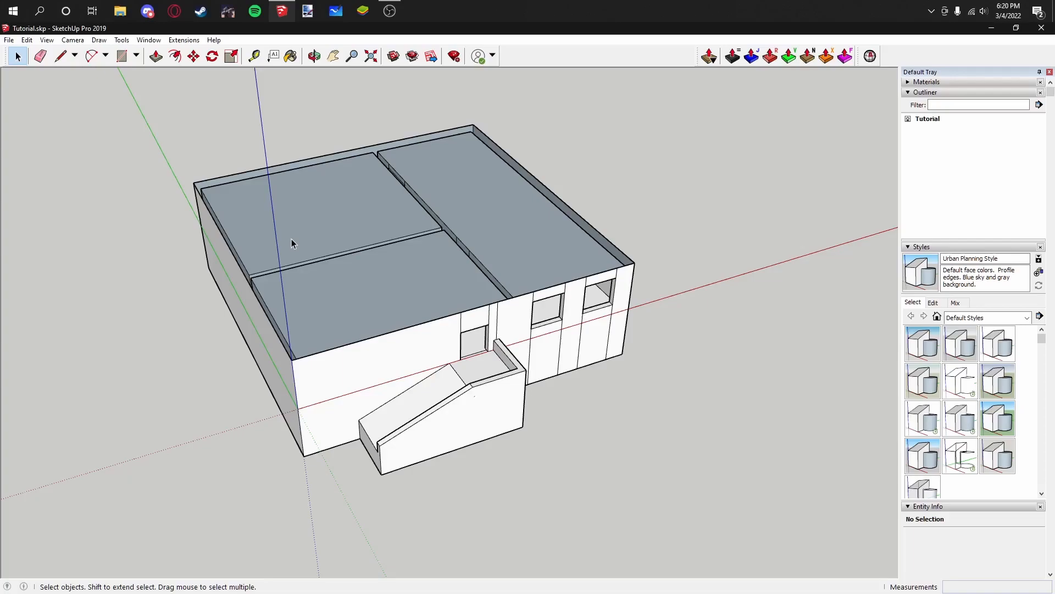
{"action": "middle_click_drag", "start_coordinate": [291, 239], "coordinate": [347, 315]}
{"action": "triple_click", "coordinate": [346, 315]}
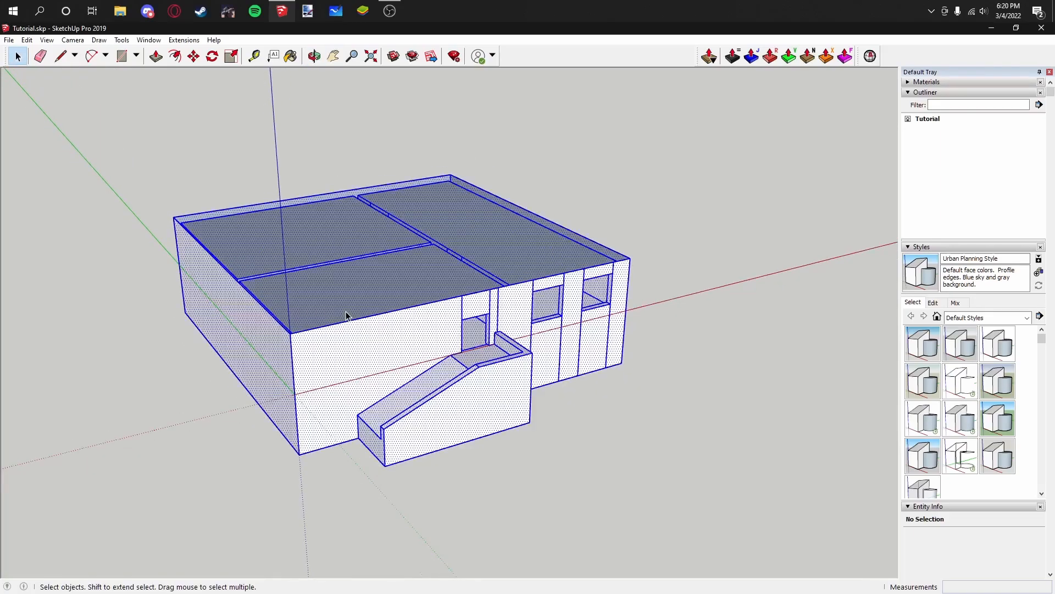
{"action": "right_click", "coordinate": [346, 315]}
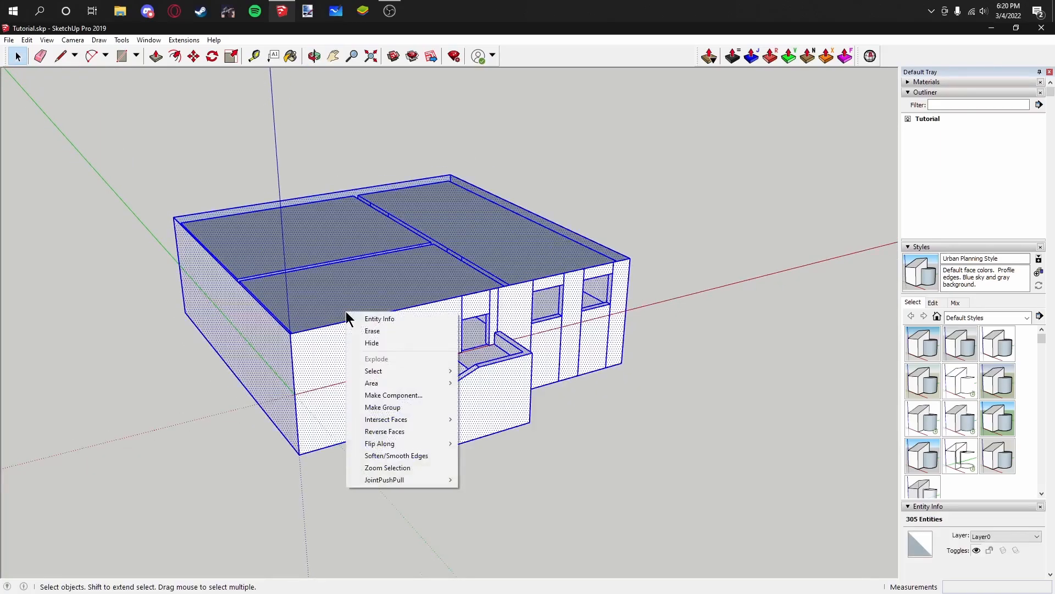
{"action": "left_click", "coordinate": [391, 411]}
{"action": "left_click", "coordinate": [694, 264]}
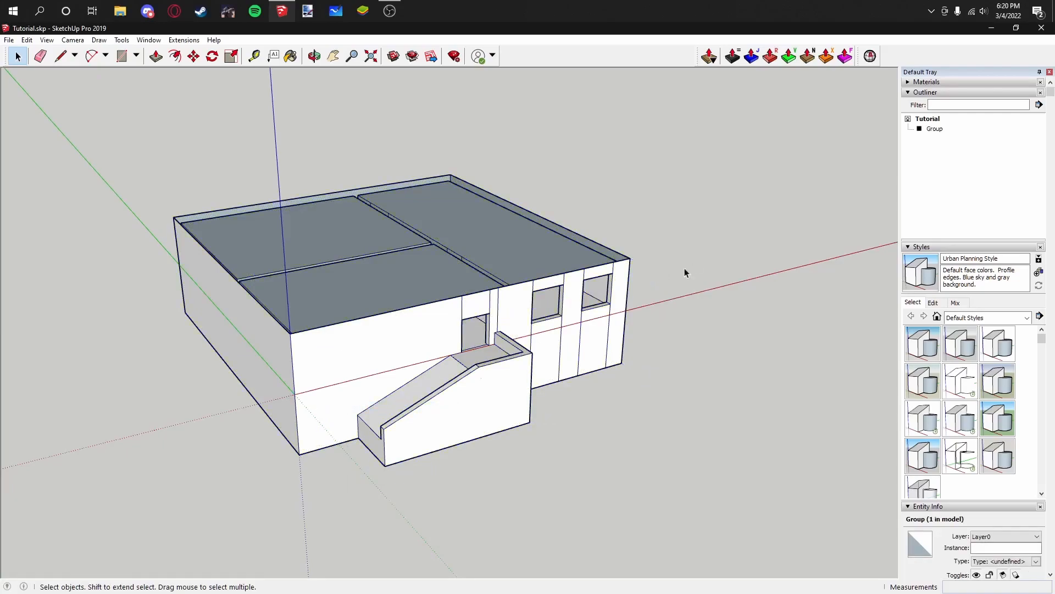
Step: Examine the grouped building from the front, from below and from above, checking the rooms and doorways on its underside
{"action": "middle_click_drag", "start_coordinate": [500, 301], "coordinate": [401, 238]}
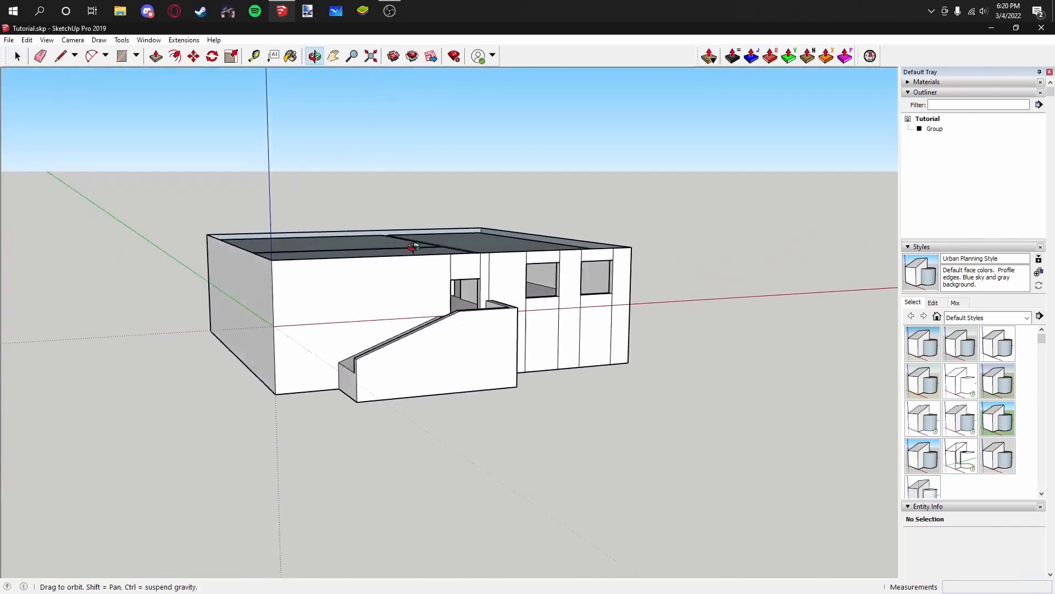
{"action": "scroll", "coordinate": [403, 273], "scroll_direction": "up", "scroll_amount": 4}
{"action": "mouse_move", "coordinate": [471, 358]}
{"action": "middle_mouse_down"}
{"action": "mouse_move", "coordinate": [525, 285]}
{"action": "mouse_move", "coordinate": [493, 190]}
{"action": "mouse_move", "coordinate": [506, 156]}
{"action": "mouse_move", "coordinate": [707, 147]}
{"action": "mouse_move", "coordinate": [728, 171]}
{"action": "middle_mouse_up"}
{"action": "key", "text": "e"}
{"action": "scroll", "coordinate": [800, 151], "scroll_direction": "down", "scroll_amount": 3}
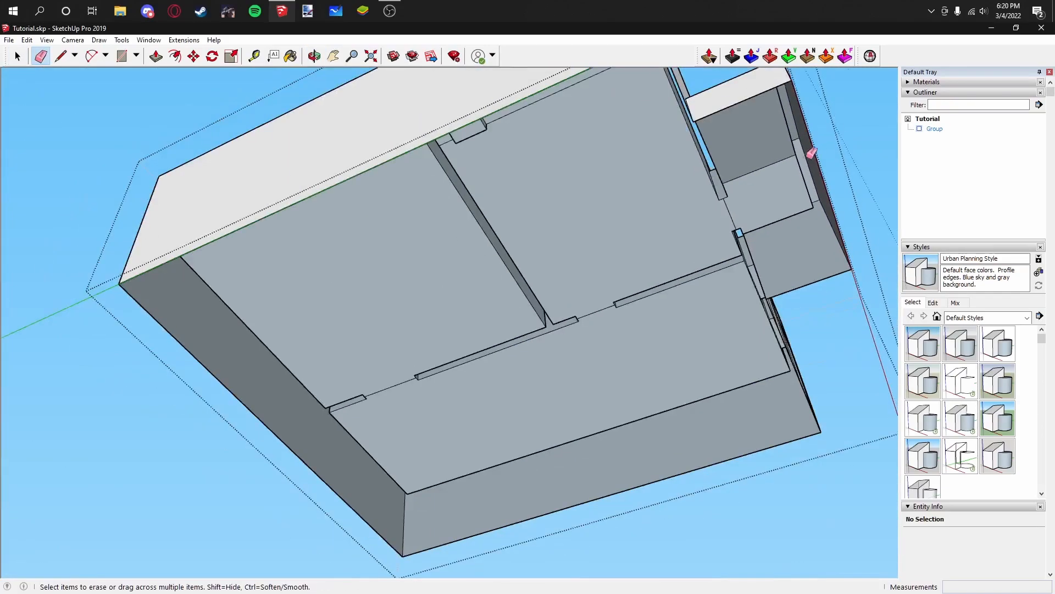
{"action": "middle_click_drag", "start_coordinate": [808, 156], "coordinate": [753, 226]}
{"action": "left_click", "coordinate": [17, 56]}
{"action": "left_click", "coordinate": [55, 83]}
{"action": "middle_click_drag", "start_coordinate": [54, 83], "coordinate": [429, 351]}
Step: Try moving the building group away as one object and return it to its original position
{"action": "left_click", "coordinate": [494, 260]}
{"action": "middle_click_drag", "start_coordinate": [497, 256], "coordinate": [351, 272]}
{"action": "left_click", "coordinate": [192, 56]}
{"action": "left_click", "coordinate": [335, 293]}
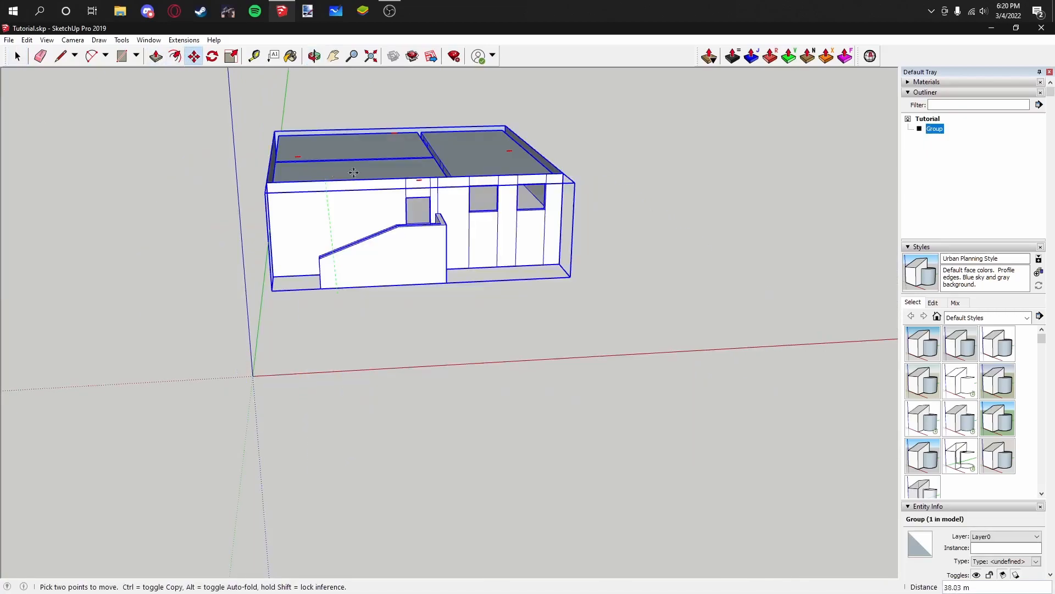
{"action": "left_click", "coordinate": [358, 232]}
{"action": "left_click", "coordinate": [21, 57]}
{"action": "left_click", "coordinate": [192, 178]}
{"action": "middle_click_drag", "start_coordinate": [206, 199], "coordinate": [408, 222]}
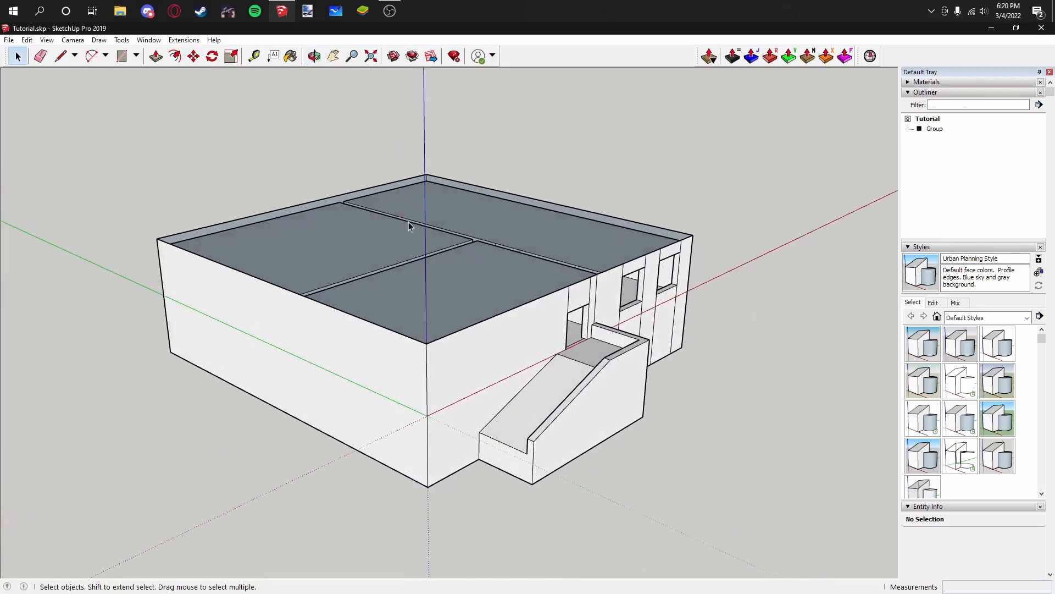
Step: Draw a 2.50 m by 2.75 m rectangle filling the entrance doorway at the top of the ramp, from corner to corner
{"action": "left_click", "coordinate": [118, 58]}
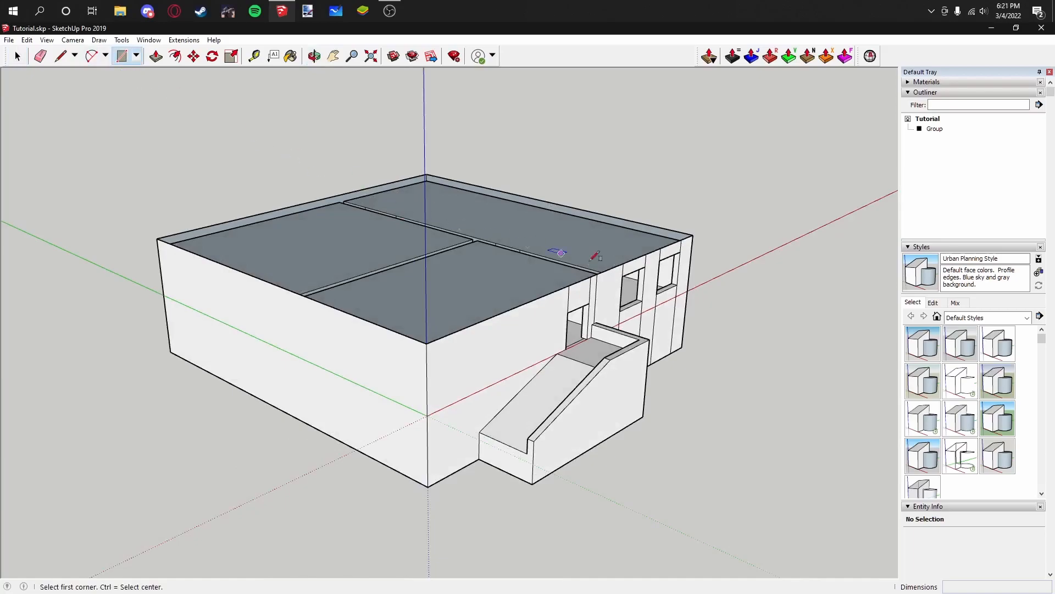
{"action": "middle_click_drag", "start_coordinate": [495, 235], "coordinate": [407, 264]}
{"action": "scroll", "coordinate": [478, 365], "scroll_direction": "up", "scroll_amount": 5}
{"action": "scroll", "coordinate": [329, 335], "scroll_direction": "up", "scroll_amount": 6}
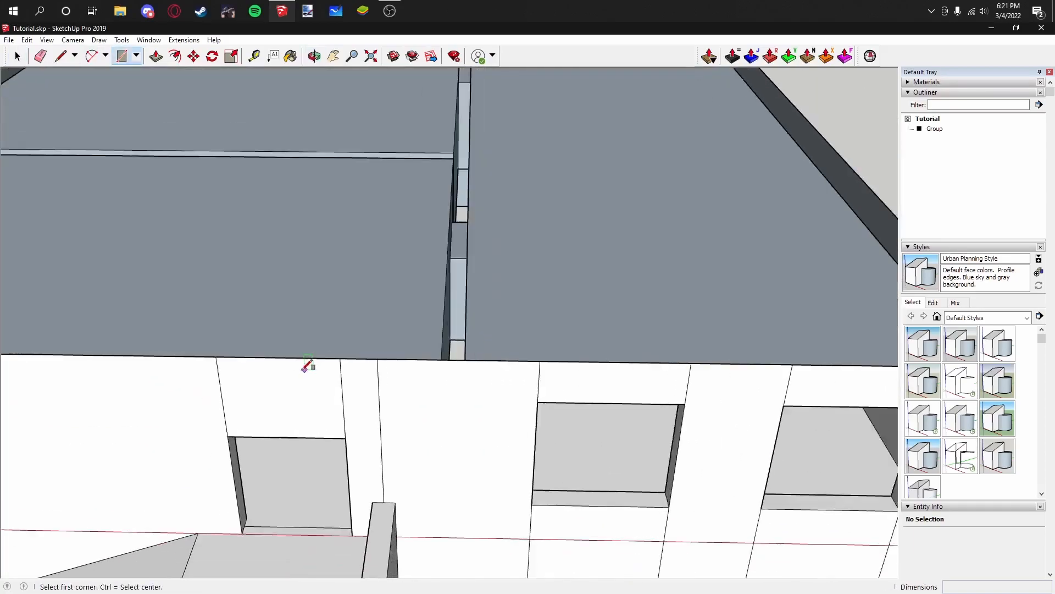
{"action": "left_click", "coordinate": [300, 416]}
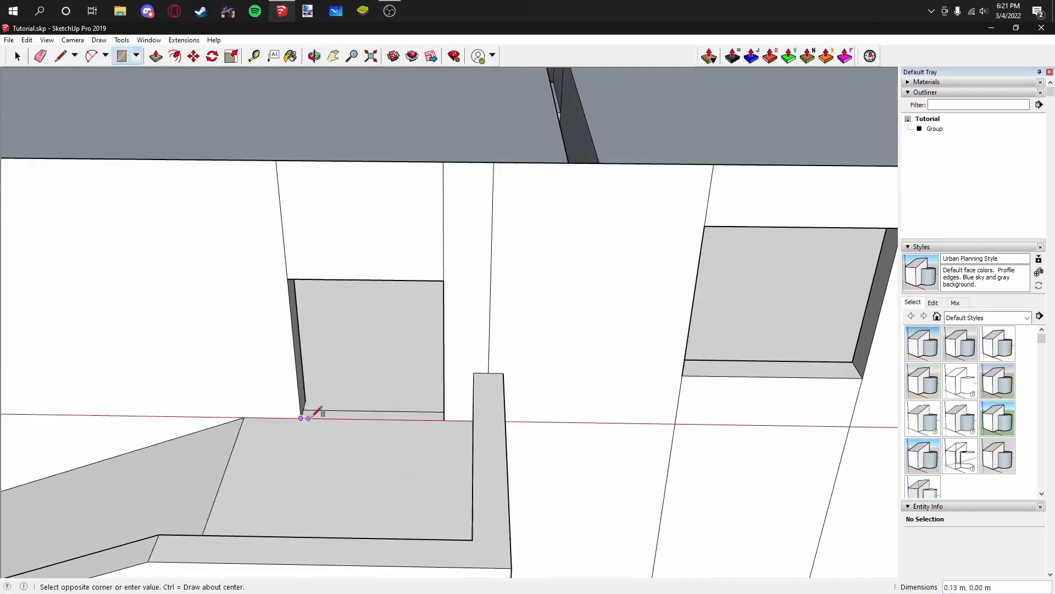
{"action": "middle_click_drag", "start_coordinate": [471, 287], "coordinate": [603, 264]}
{"action": "left_click", "coordinate": [437, 281]}
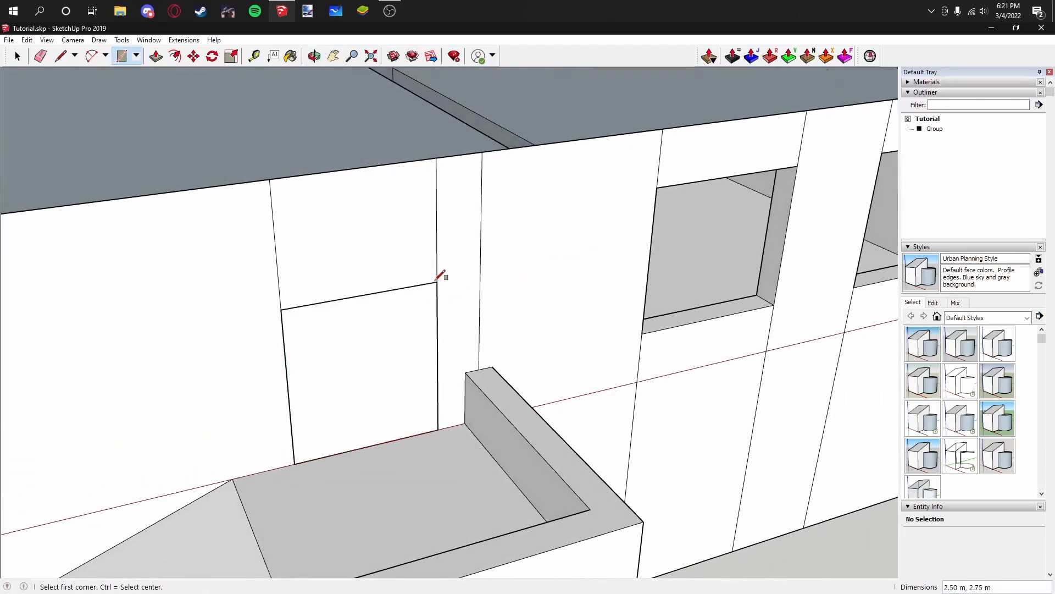
{"action": "scroll", "coordinate": [407, 264], "scroll_direction": "down", "scroll_amount": 3}
Step: Make a component from the entrance door face and its edges, keeping the default definition name and replacing the selection
{"action": "left_click", "coordinate": [16, 58]}
{"action": "scroll", "coordinate": [337, 294], "scroll_direction": "down", "scroll_amount": 4}
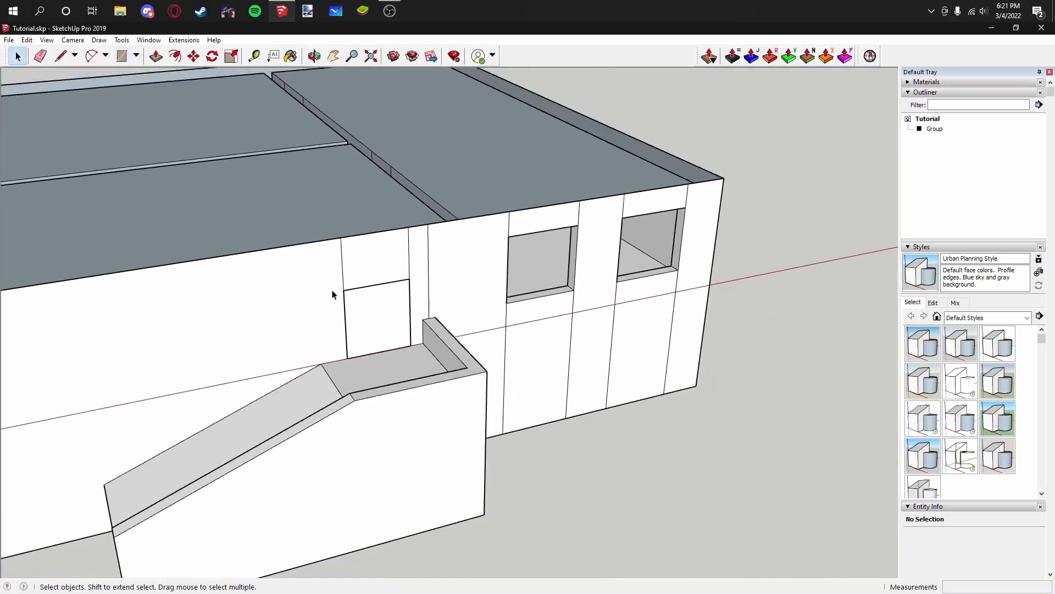
{"action": "scroll", "coordinate": [378, 312], "scroll_direction": "up", "scroll_amount": 3}
{"action": "double_click", "coordinate": [378, 312]}
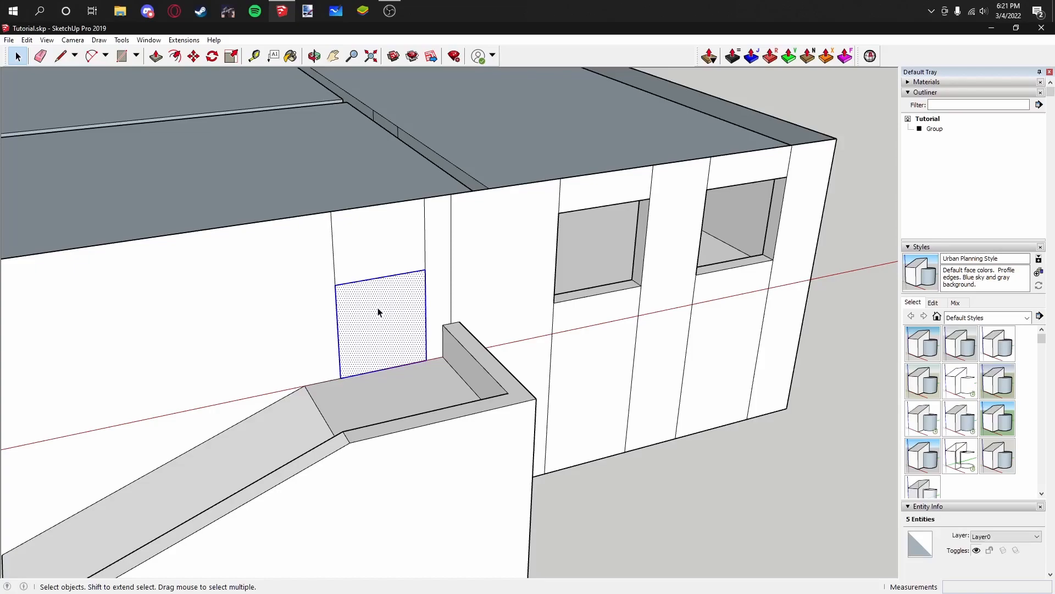
{"action": "right_click", "coordinate": [378, 310]}
{"action": "left_click", "coordinate": [458, 391]}
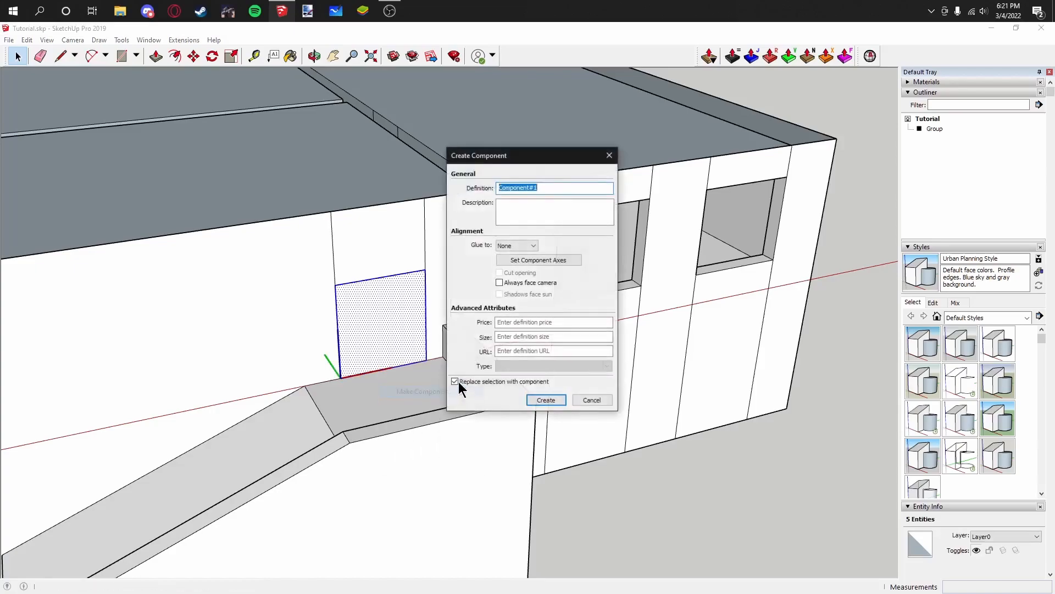
{"action": "left_click", "coordinate": [533, 398]}
Step: Copy the entrance door component and paste it in the open space in front of the windows
{"action": "scroll", "coordinate": [519, 386], "scroll_direction": "down", "scroll_amount": 5}
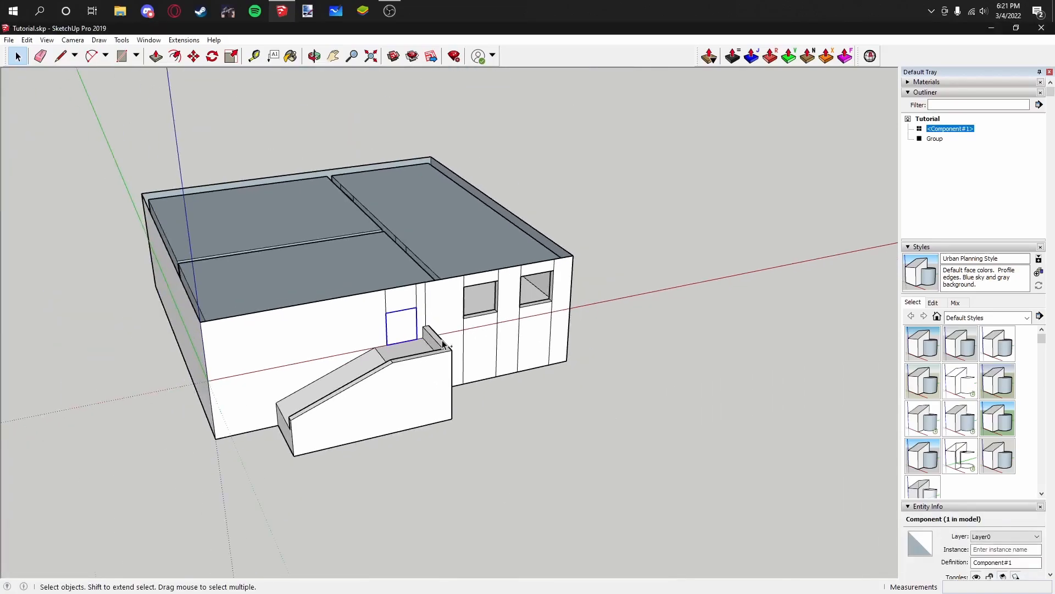
{"action": "key", "text": "ctrl+c"}
{"action": "key", "text": "ctrl+v"}
{"action": "left_click", "coordinate": [504, 412]}
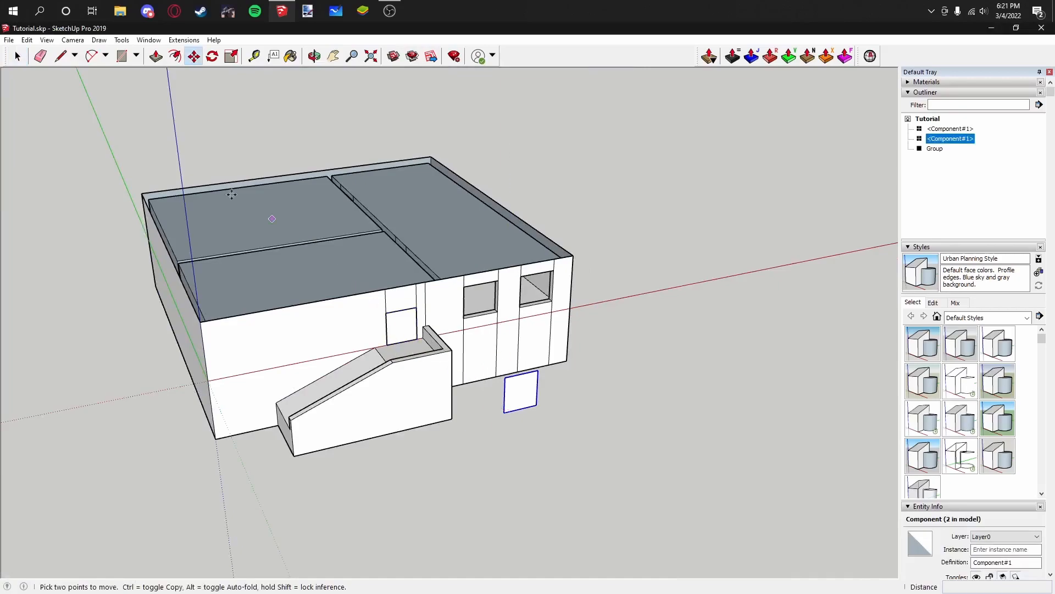
{"action": "left_click", "coordinate": [20, 57]}
{"action": "left_click", "coordinate": [42, 105]}
Step: Place a horizontal section plane on the ceiling to cut the building open from above
{"action": "middle_click_drag", "start_coordinate": [439, 284], "coordinate": [289, 174]}
{"action": "left_click", "coordinate": [121, 40]}
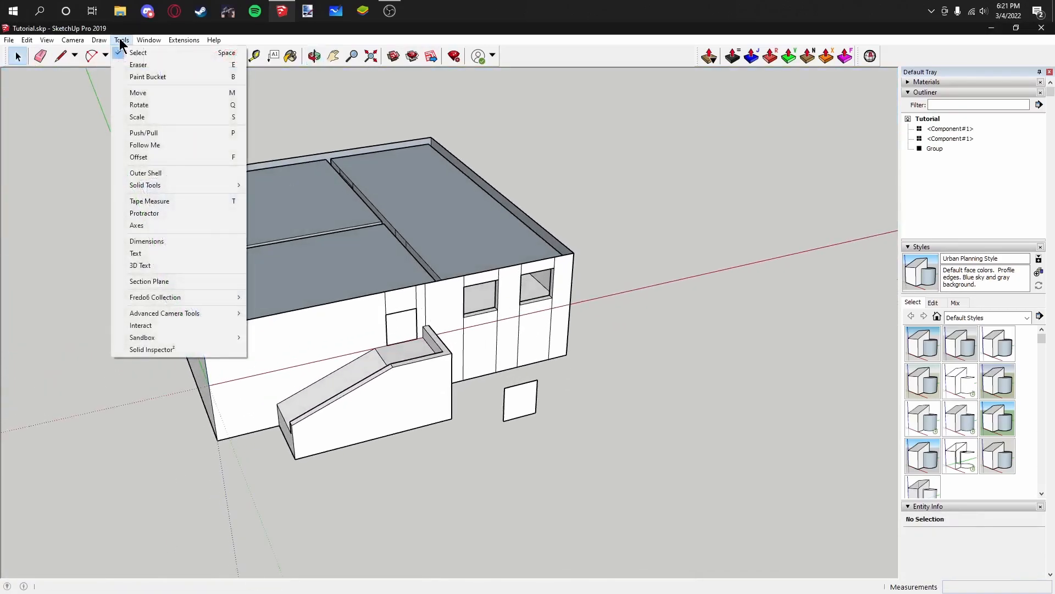
{"action": "left_click", "coordinate": [149, 281]}
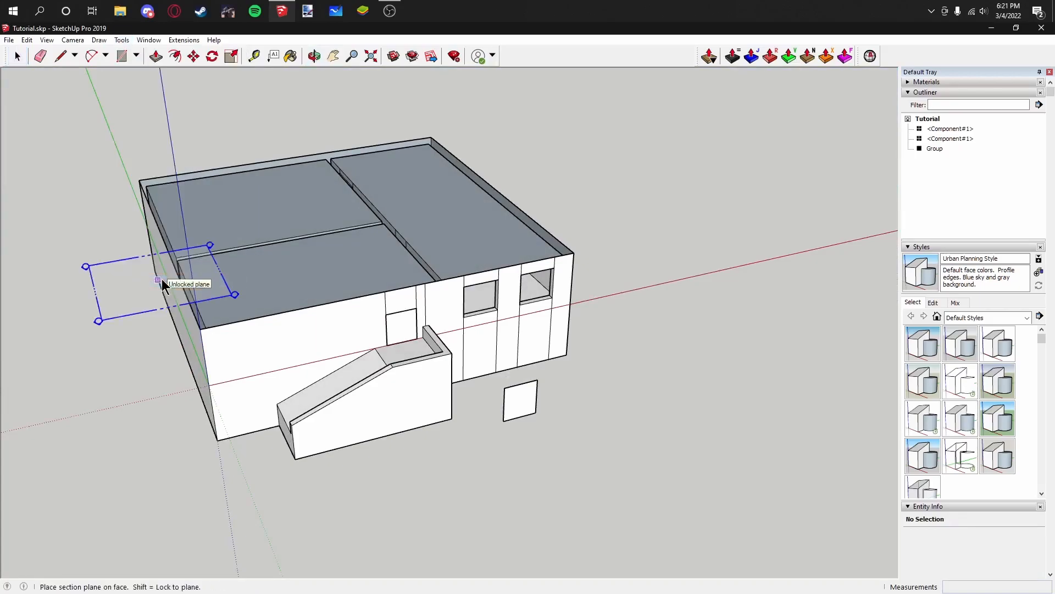
{"action": "left_click", "coordinate": [310, 218]}
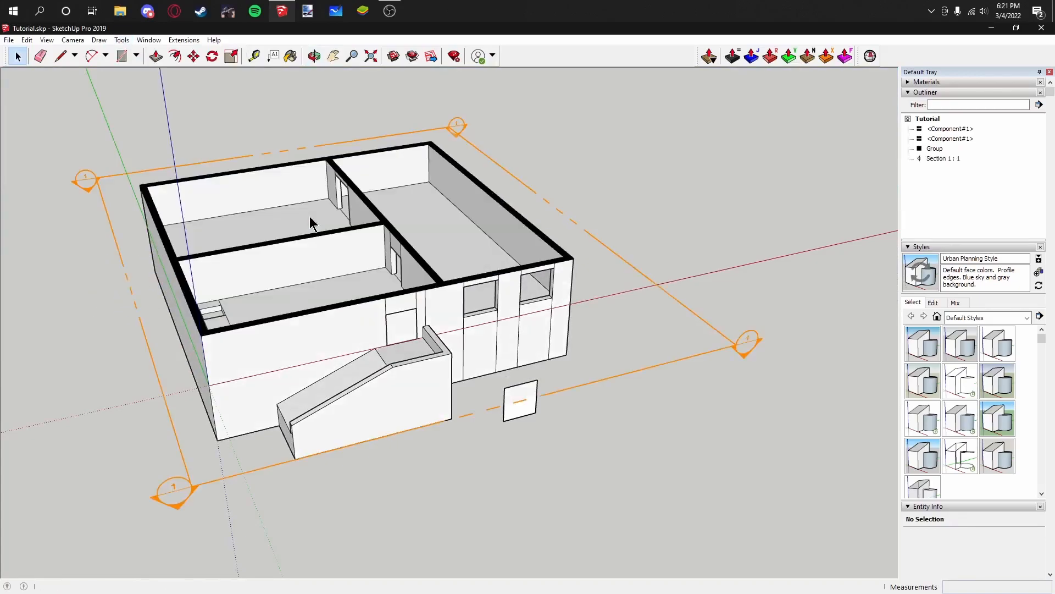
Step: Move the pasted door by its lower corner to the lower corner of the entrance room's partition doorway
{"action": "middle_click_drag", "start_coordinate": [175, 231], "coordinate": [423, 218]}
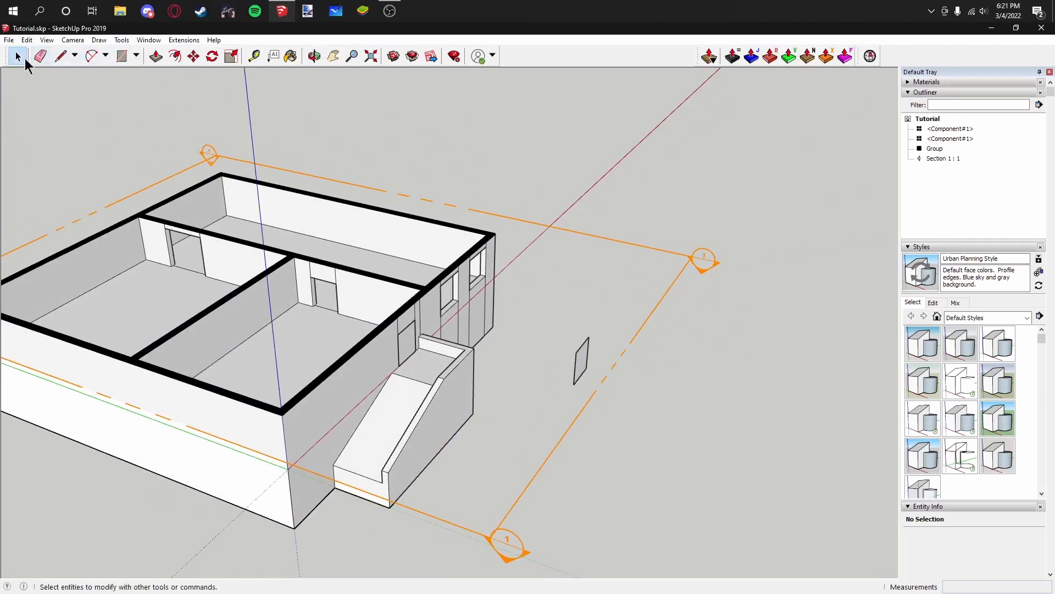
{"action": "middle_click_drag", "start_coordinate": [547, 305], "coordinate": [347, 290]}
{"action": "left_click", "coordinate": [583, 375]}
{"action": "middle_click_drag", "start_coordinate": [582, 376], "coordinate": [396, 307]}
{"action": "left_click", "coordinate": [194, 55]}
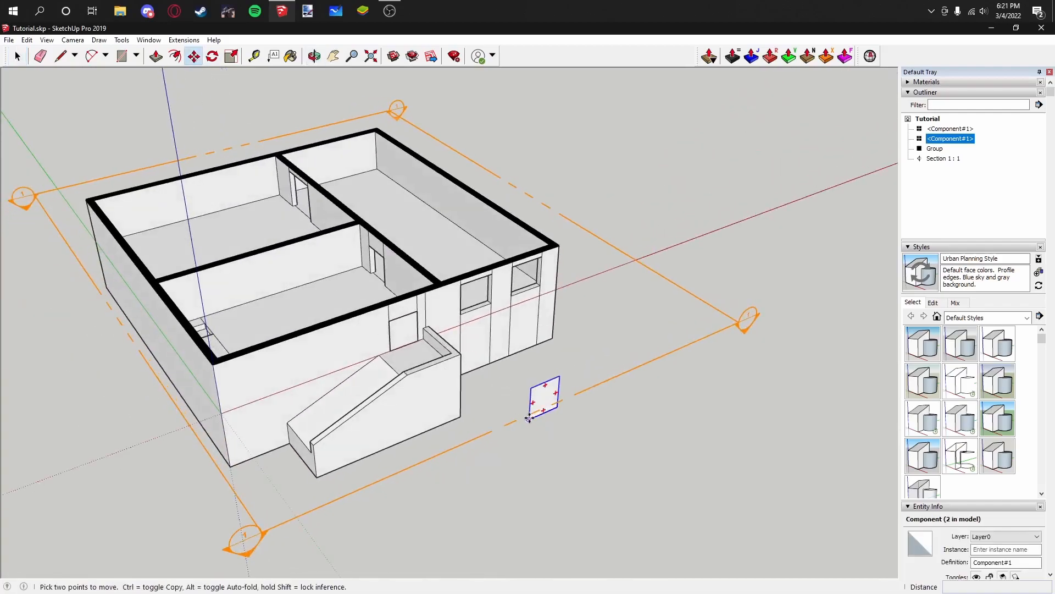
{"action": "left_click", "coordinate": [529, 419]}
{"action": "scroll", "coordinate": [369, 242], "scroll_direction": "up", "scroll_amount": 5}
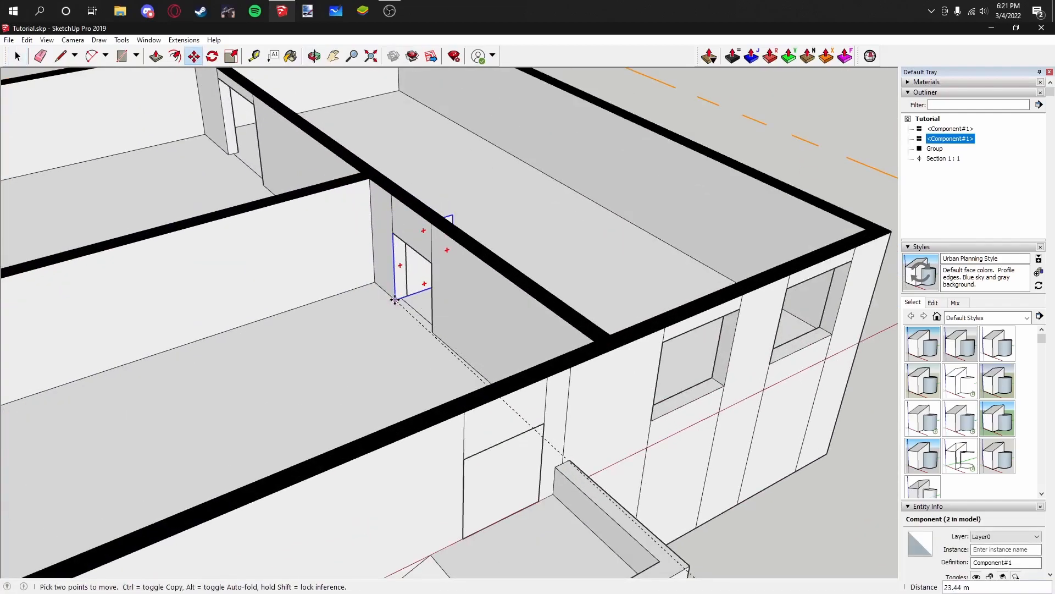
{"action": "left_click", "coordinate": [394, 300]}
Step: Rotate the door copy about its lower corner until it fills the entrance room's partition doorway
{"action": "middle_click_drag", "start_coordinate": [395, 300], "coordinate": [451, 249]}
{"action": "middle_click_drag", "start_coordinate": [346, 292], "coordinate": [385, 252]}
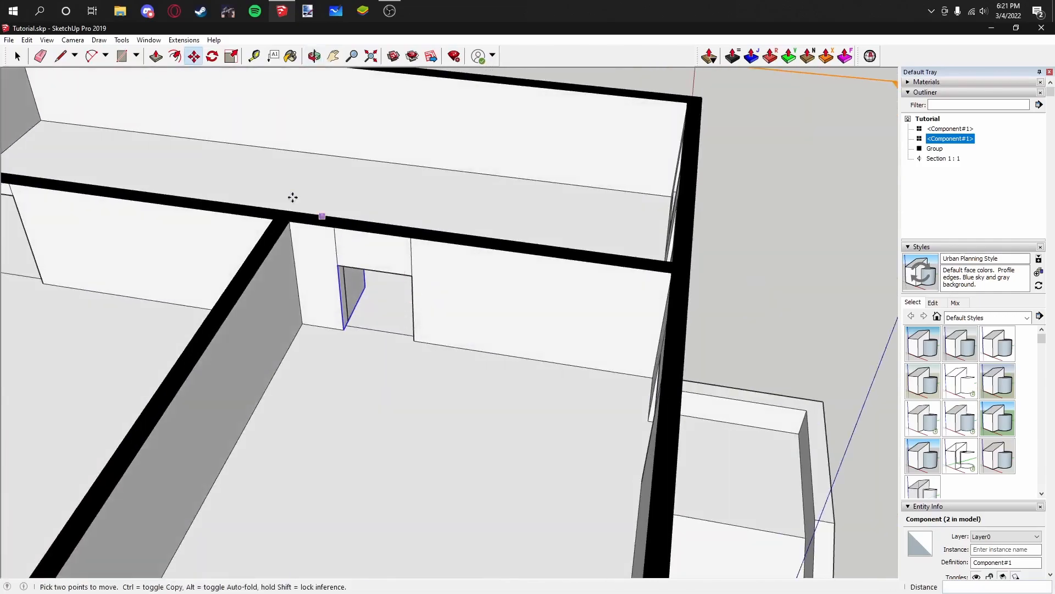
{"action": "left_click", "coordinate": [212, 56]}
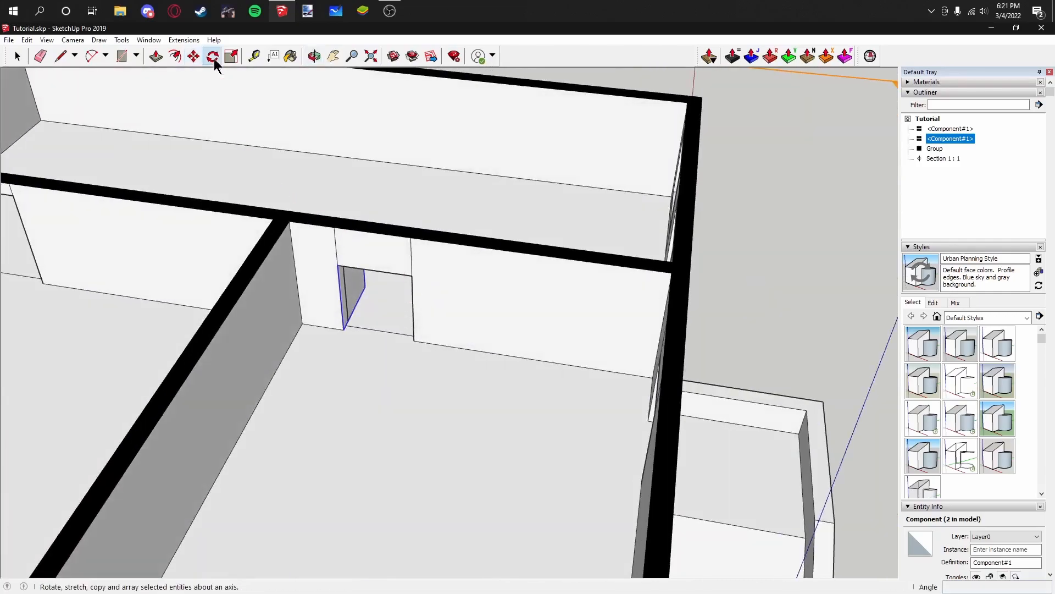
{"action": "left_click", "coordinate": [342, 330]}
{"action": "left_click", "coordinate": [365, 285]}
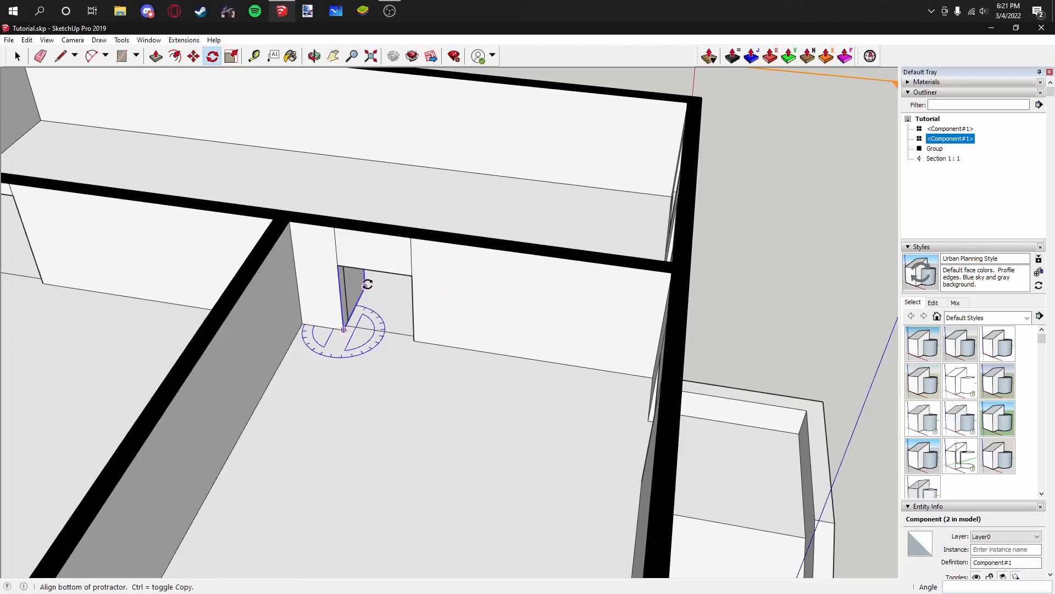
{"action": "left_click", "coordinate": [415, 339]}
{"action": "scroll", "coordinate": [481, 326], "scroll_direction": "down", "scroll_amount": 3}
{"action": "middle_click_drag", "start_coordinate": [480, 325], "coordinate": [385, 305]}
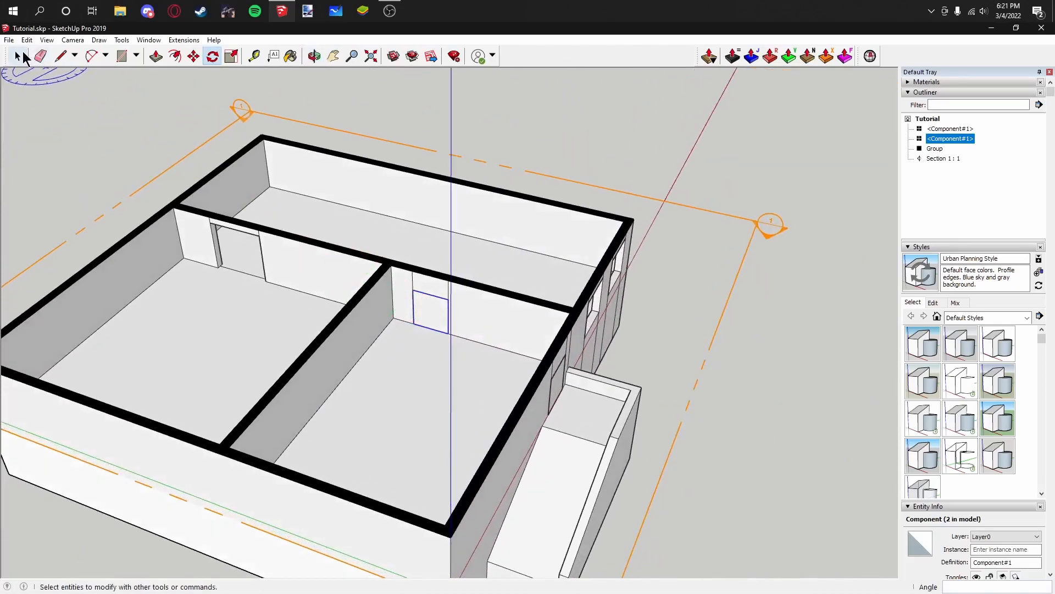
{"action": "left_click", "coordinate": [19, 56]}
{"action": "left_click", "coordinate": [66, 115]}
Step: Draw a 4.00 m by 3.75 m rectangle filling the wide doorway in the other room's partition wall
{"action": "left_click", "coordinate": [122, 57]}
{"action": "middle_click_drag", "start_coordinate": [241, 275], "coordinate": [300, 260]}
{"action": "scroll", "coordinate": [300, 261], "scroll_direction": "up", "scroll_amount": 5}
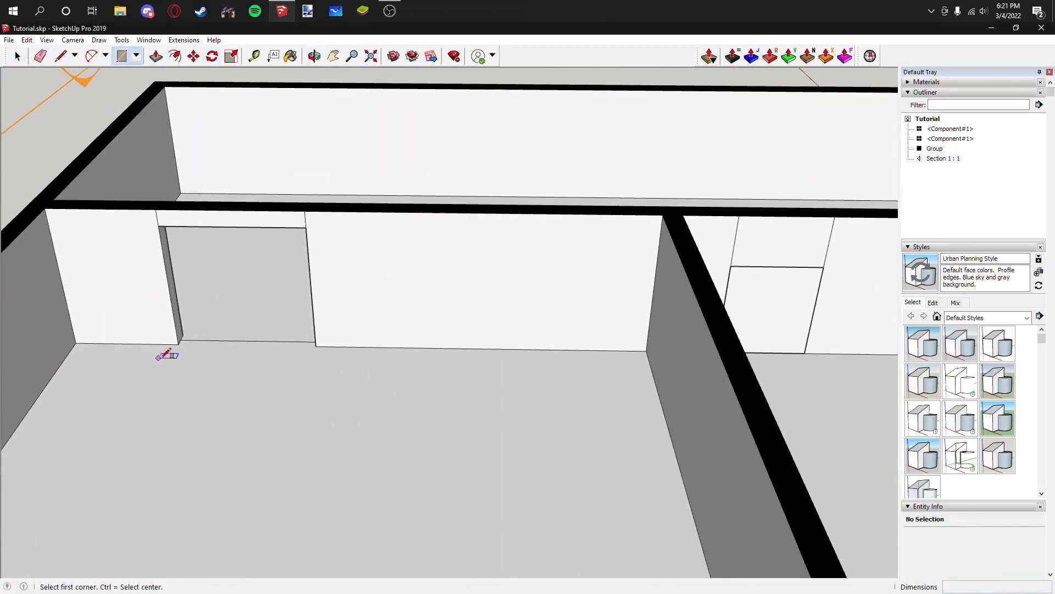
{"action": "left_click", "coordinate": [178, 344]}
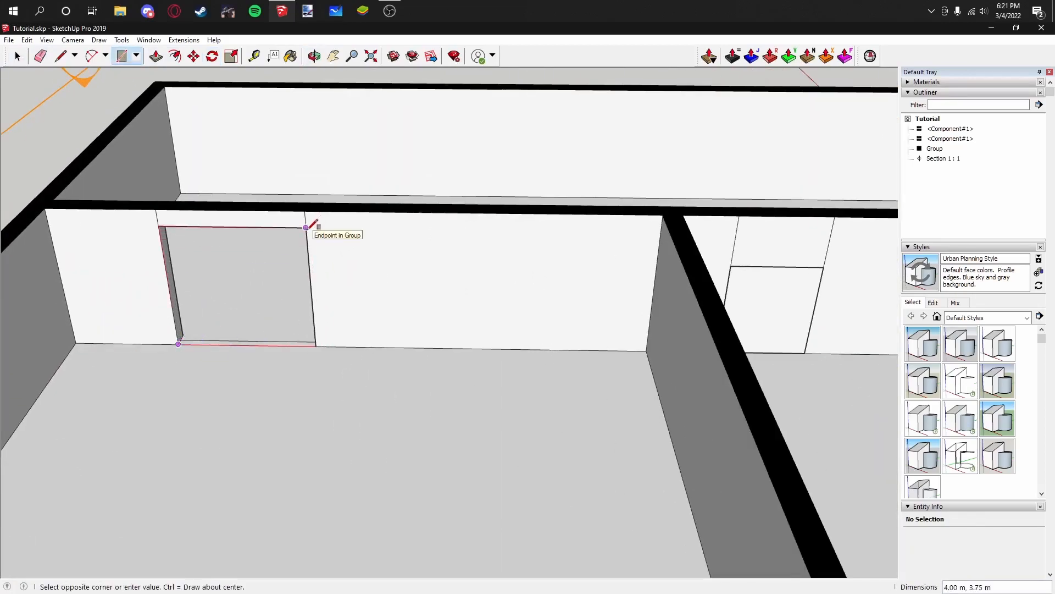
{"action": "left_click", "coordinate": [306, 227]}
Step: Make a component from the wide door's face, keeping the default definition name
{"action": "left_click", "coordinate": [17, 57]}
{"action": "right_click", "coordinate": [225, 289]}
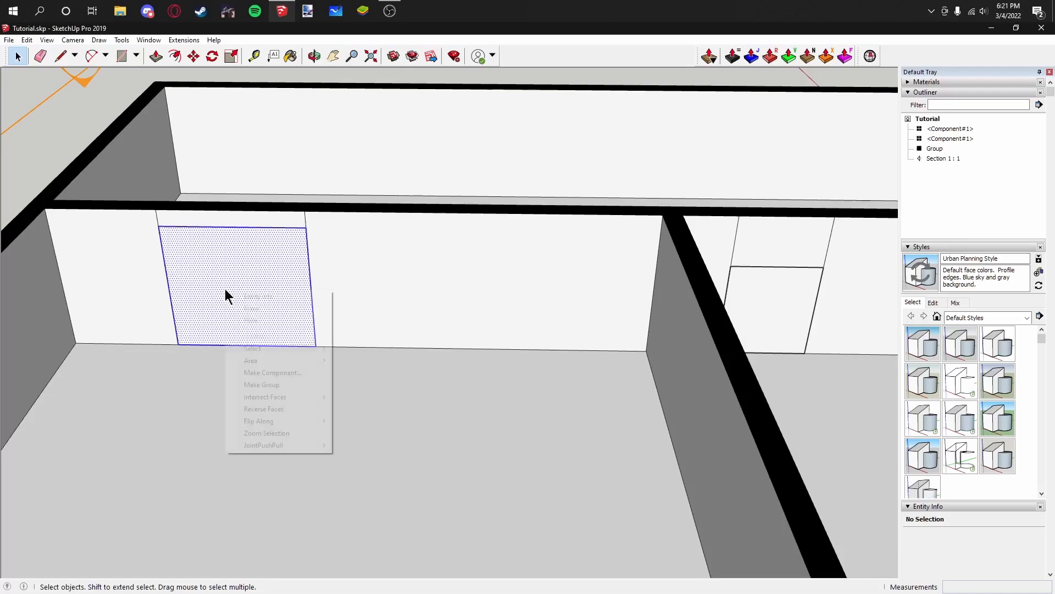
{"action": "left_click", "coordinate": [291, 378]}
{"action": "key", "text": "Return"}
{"action": "scroll", "coordinate": [290, 377], "scroll_direction": "down", "scroll_amount": 8}
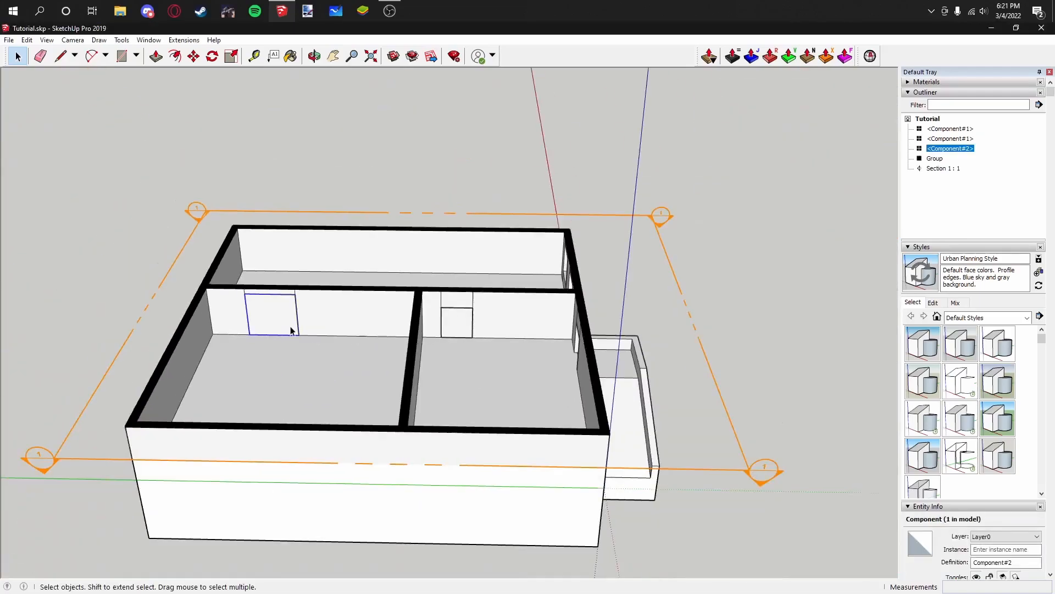
{"action": "middle_click_drag", "start_coordinate": [288, 300], "coordinate": [183, 300]}
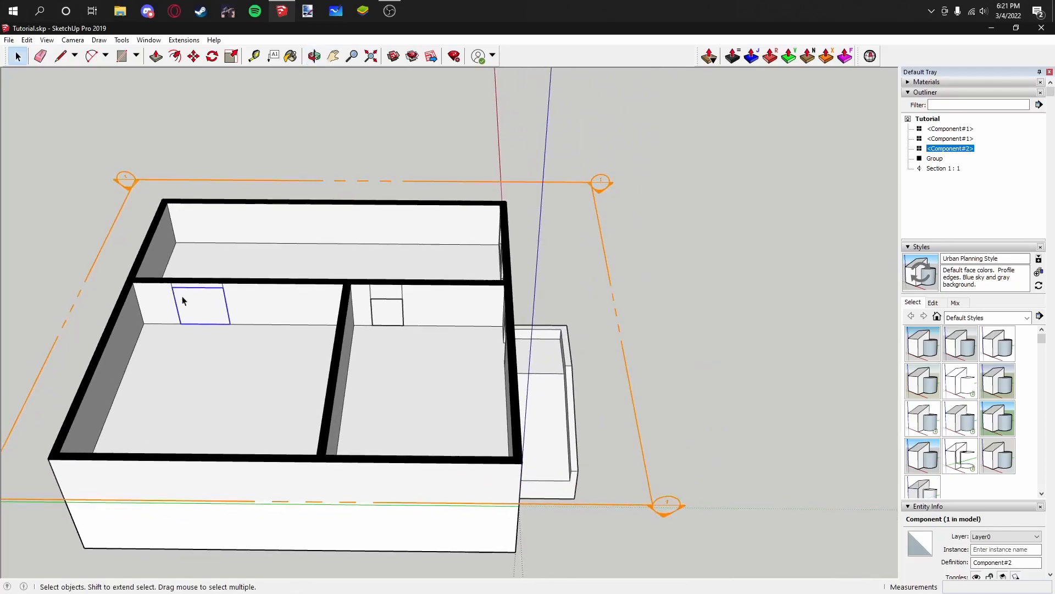
{"action": "left_click", "coordinate": [39, 88]}
Step: Draw a rectangle filling the window opening nearest the ramp landing in the front wall
{"action": "left_click", "coordinate": [121, 56]}
{"action": "middle_click_drag", "start_coordinate": [594, 330], "coordinate": [461, 306]}
{"action": "scroll", "coordinate": [529, 303], "scroll_direction": "up", "scroll_amount": 4}
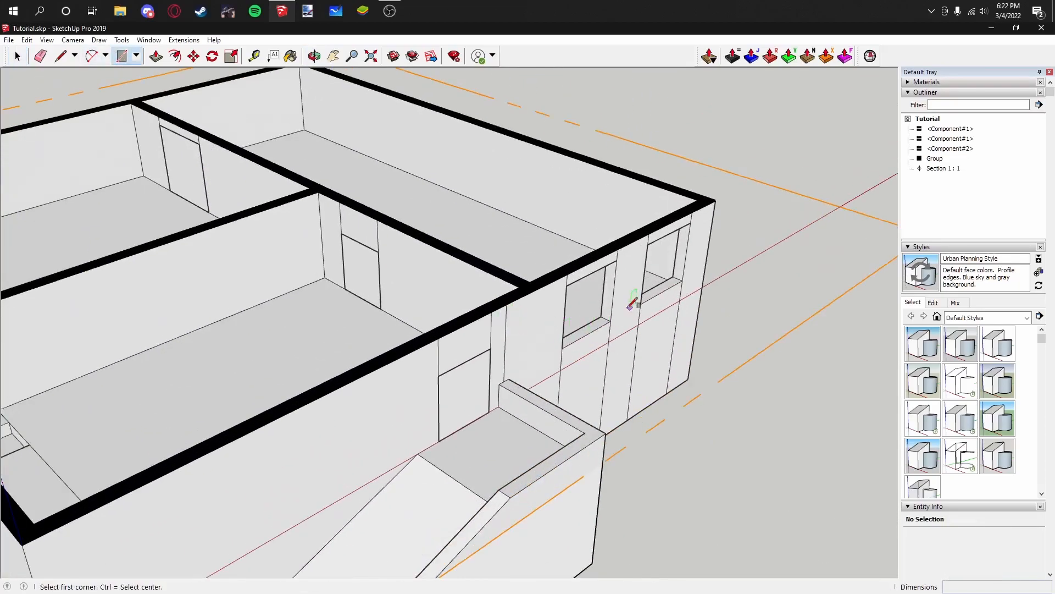
{"action": "middle_click_drag", "start_coordinate": [633, 305], "coordinate": [473, 365]}
{"action": "left_click", "coordinate": [465, 375]}
{"action": "left_click", "coordinate": [560, 285]}
Step: Make a component from the new window face with the default definition name and copy it into the neighbouring window opening
{"action": "left_click", "coordinate": [17, 55]}
{"action": "double_click", "coordinate": [530, 328]}
{"action": "right_click", "coordinate": [529, 325]}
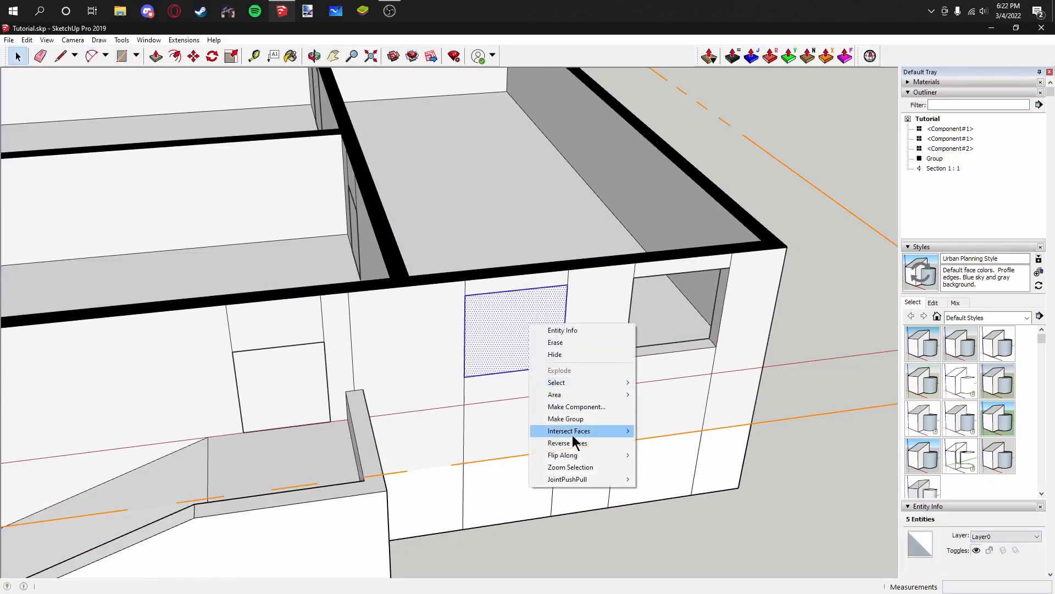
{"action": "left_click", "coordinate": [583, 407]}
{"action": "left_click", "coordinate": [588, 402]}
{"action": "left_click", "coordinate": [626, 359]}
{"action": "scroll", "coordinate": [607, 373], "scroll_direction": "down", "scroll_amount": 3}
{"action": "left_click", "coordinate": [17, 55]}
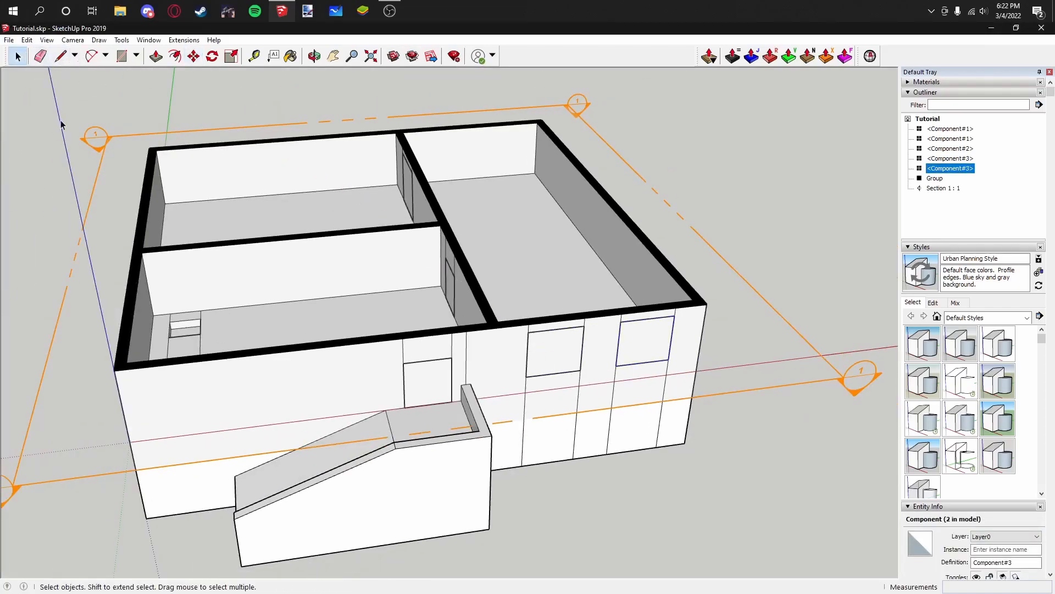
Step: Draw a 1.91 m by 1.93 m rectangle filling the small window opening in the entrance room's outer wall
{"action": "left_click", "coordinate": [122, 55]}
{"action": "scroll", "coordinate": [173, 338], "scroll_direction": "up", "scroll_amount": 6}
{"action": "left_click", "coordinate": [175, 344]}
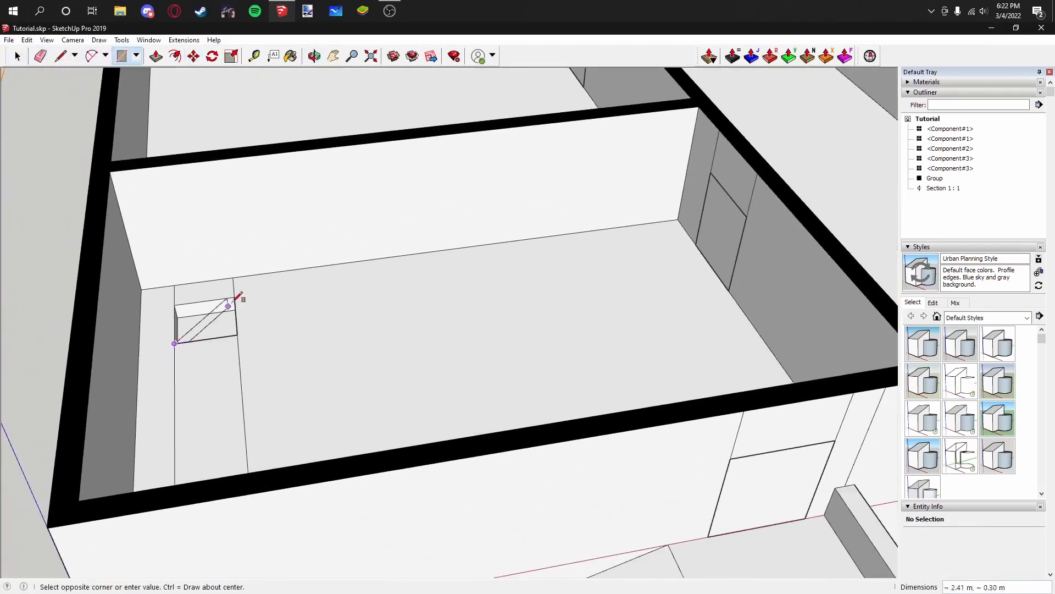
{"action": "left_click", "coordinate": [236, 297]}
Step: Make a component from the entrance room's small window face, keeping the default definition name
{"action": "key", "text": "space"}
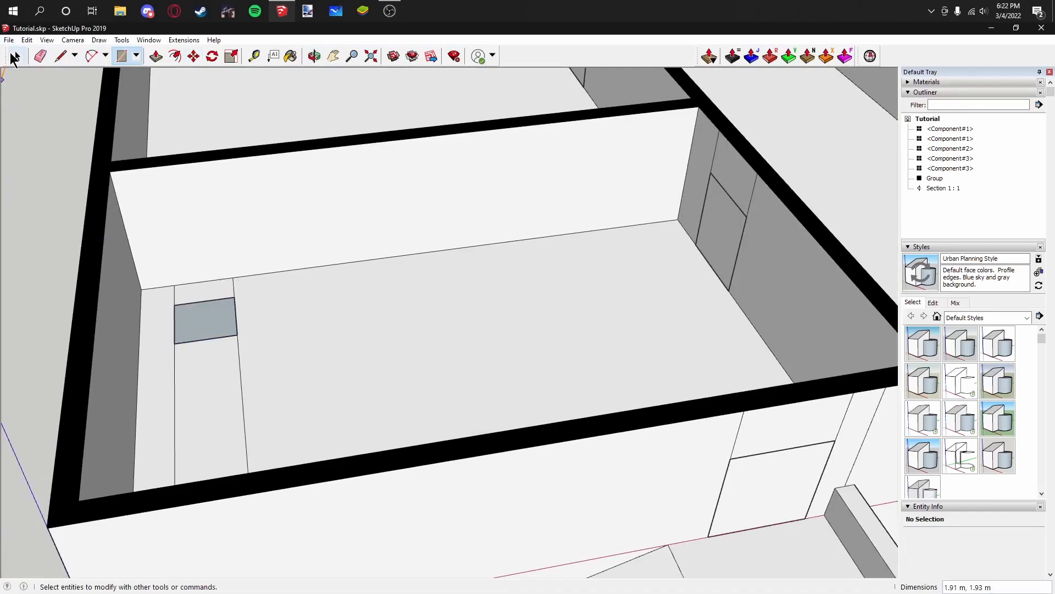
{"action": "double_click", "coordinate": [192, 323]}
{"action": "right_click", "coordinate": [192, 323]}
{"action": "left_click", "coordinate": [245, 407]}
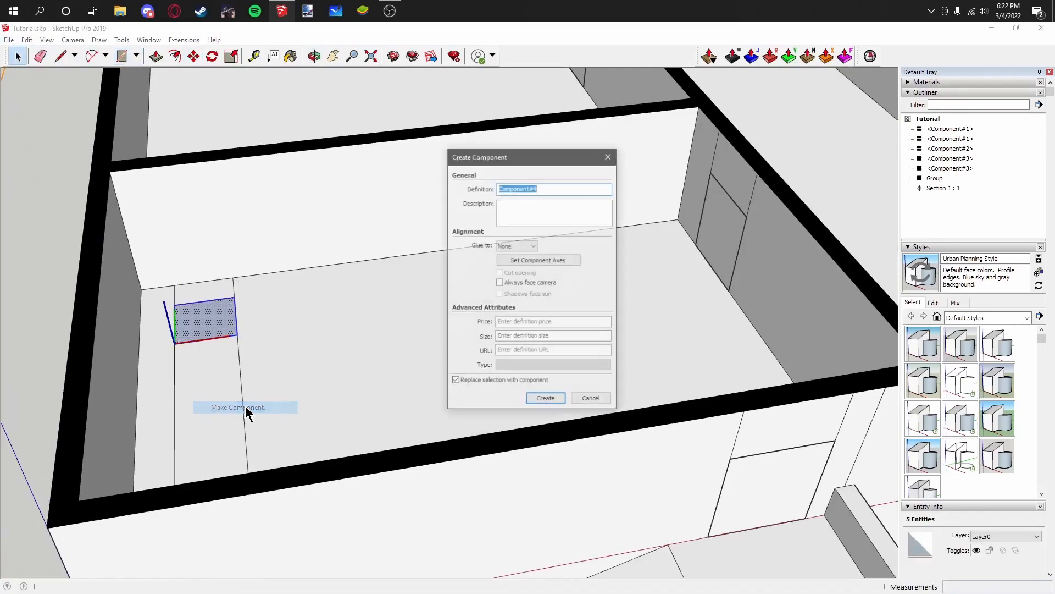
{"action": "left_click", "coordinate": [543, 393]}
{"action": "scroll", "coordinate": [484, 373], "scroll_direction": "down", "scroll_amount": 5}
{"action": "left_click", "coordinate": [206, 313]}
{"action": "scroll", "coordinate": [236, 330], "scroll_direction": "down", "scroll_amount": 3}
{"action": "middle_click_drag", "start_coordinate": [245, 350], "coordinate": [290, 437]}
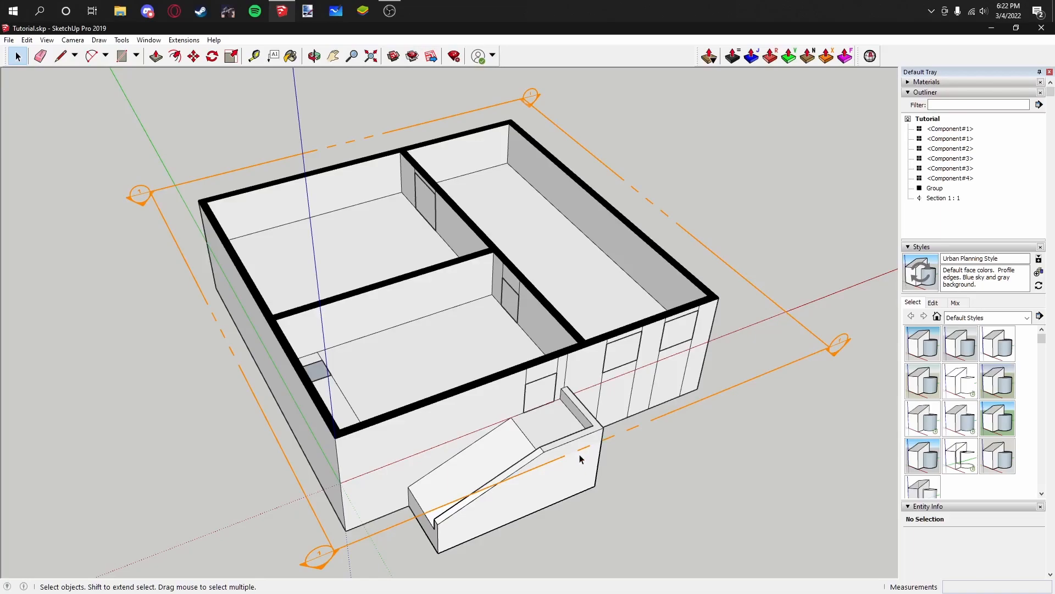
{"action": "middle_click_drag", "start_coordinate": [593, 417], "coordinate": [583, 318]}
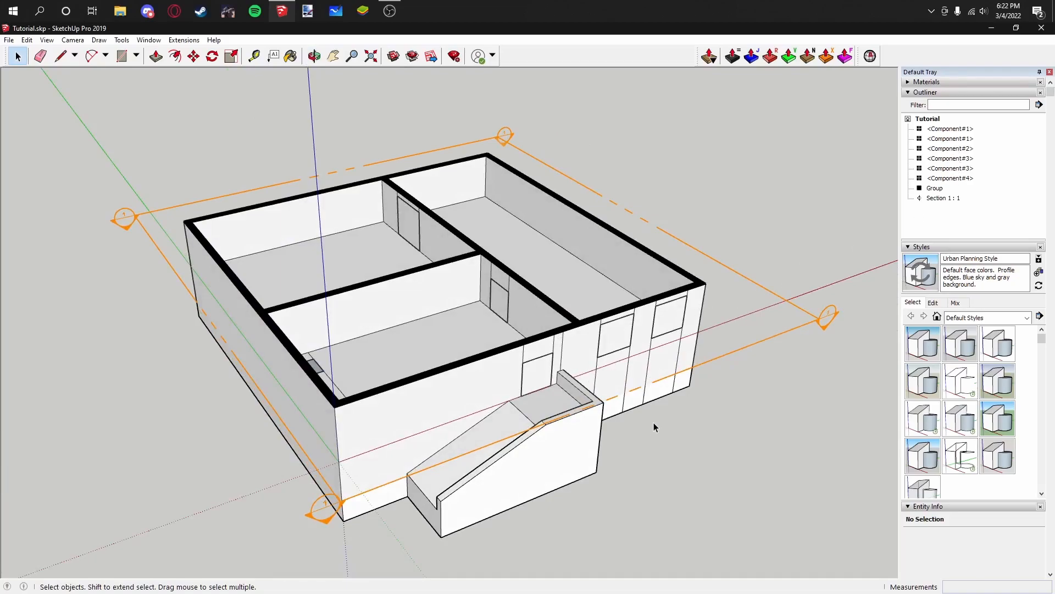
Step: Open the window component nearest the ramp for editing and offset its outline inward to form a narrow frame
{"action": "scroll", "coordinate": [652, 425], "scroll_direction": "up", "scroll_amount": 3}
{"action": "middle_click_drag", "start_coordinate": [627, 393], "coordinate": [541, 362]}
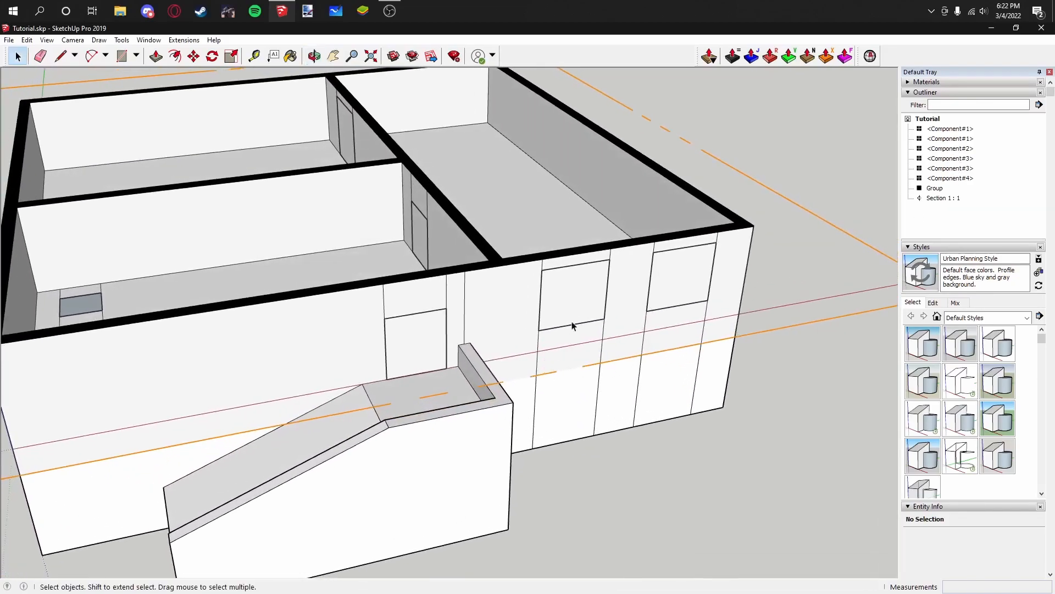
{"action": "scroll", "coordinate": [501, 354], "scroll_direction": "up", "scroll_amount": 3}
{"action": "double_click", "coordinate": [491, 323]}
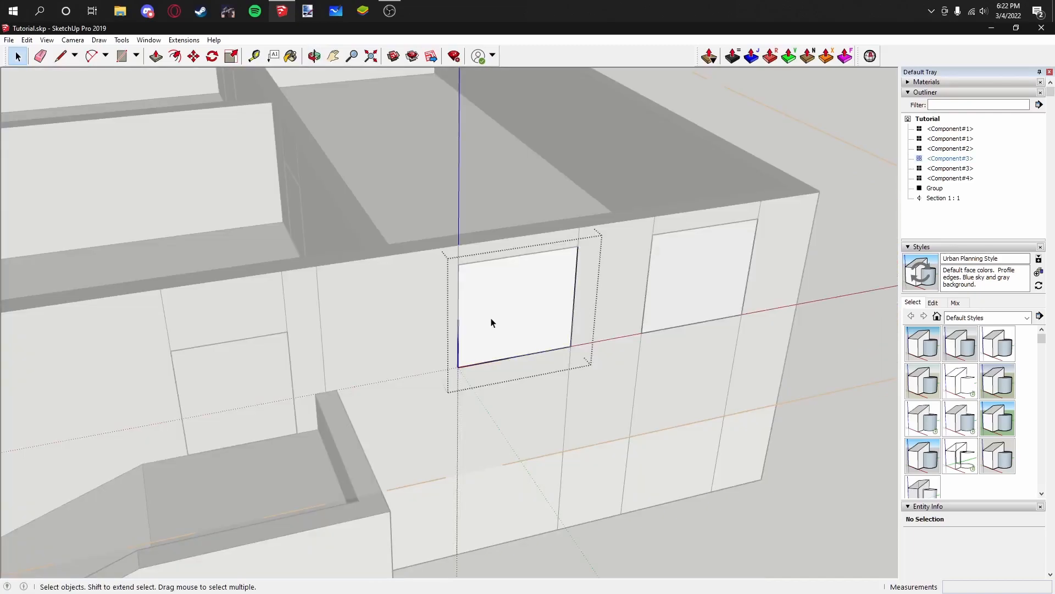
{"action": "scroll", "coordinate": [490, 321], "scroll_direction": "up", "scroll_amount": 3}
{"action": "key", "text": "f"}
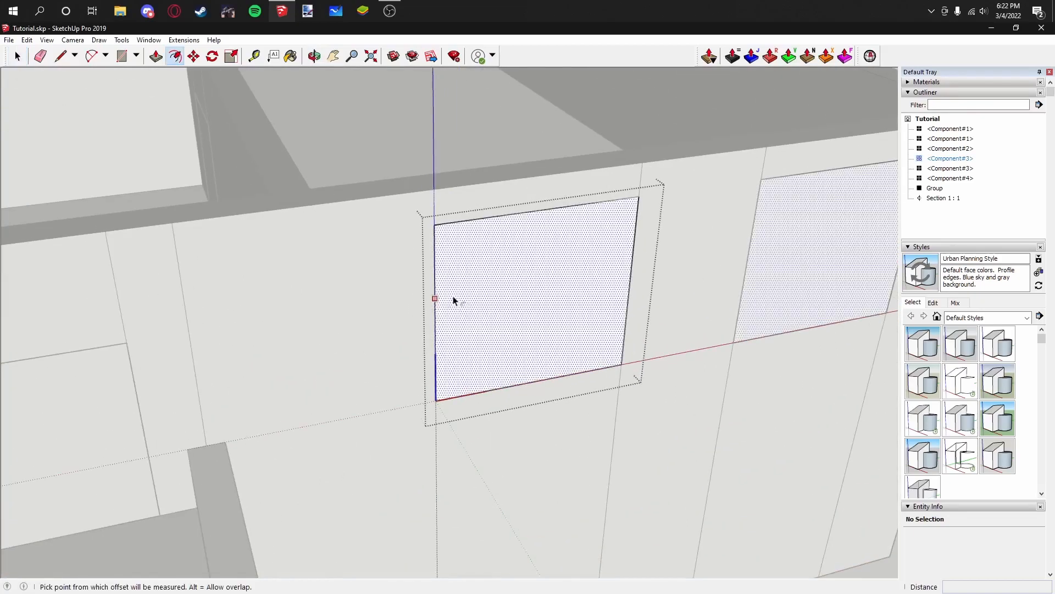
{"action": "left_click", "coordinate": [446, 297]}
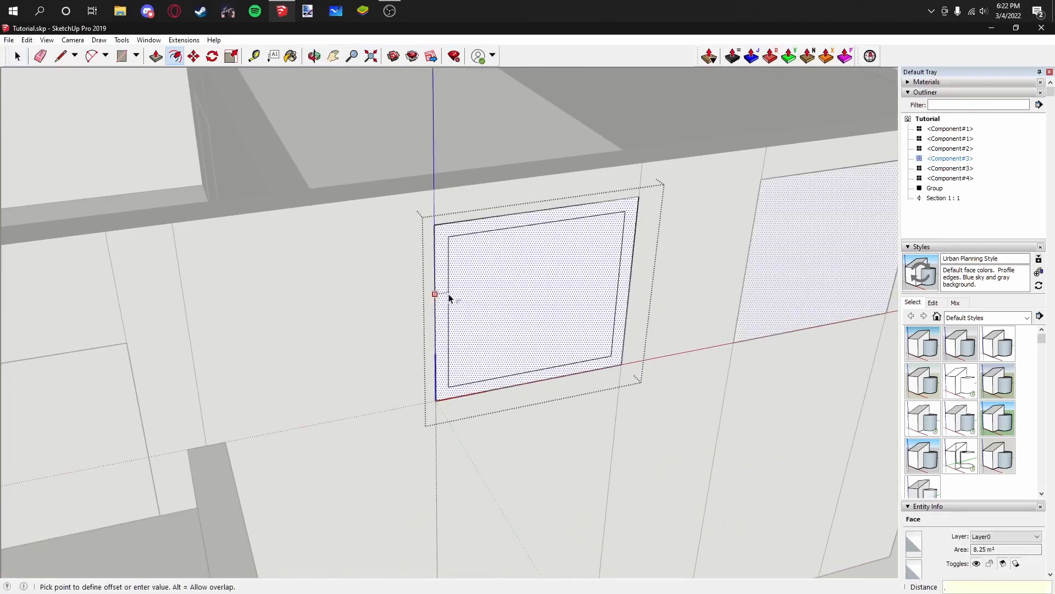
{"action": "left_click", "coordinate": [449, 293]}
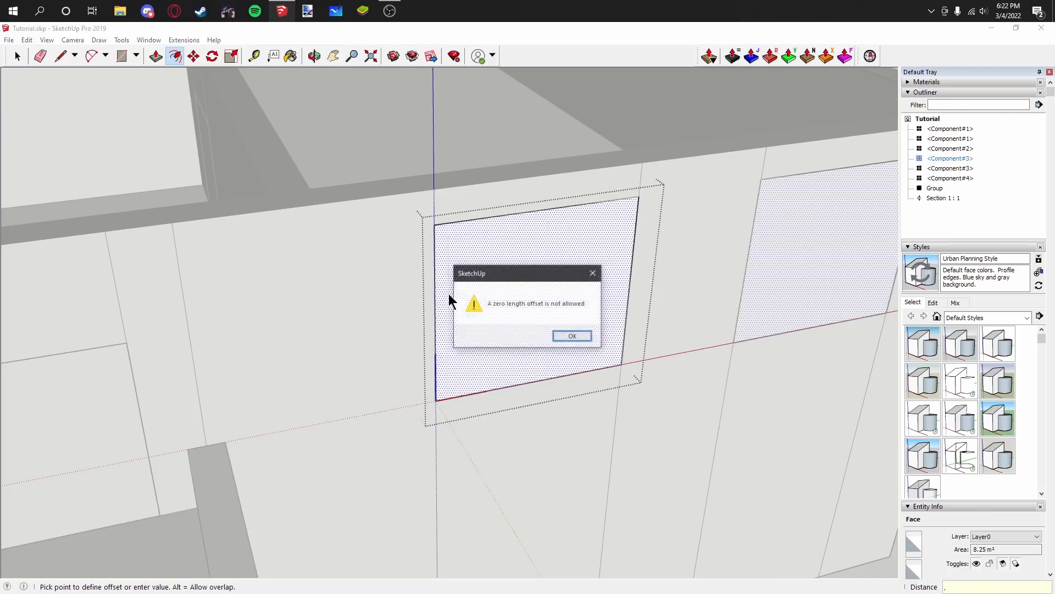
{"action": "left_click", "coordinate": [551, 338]}
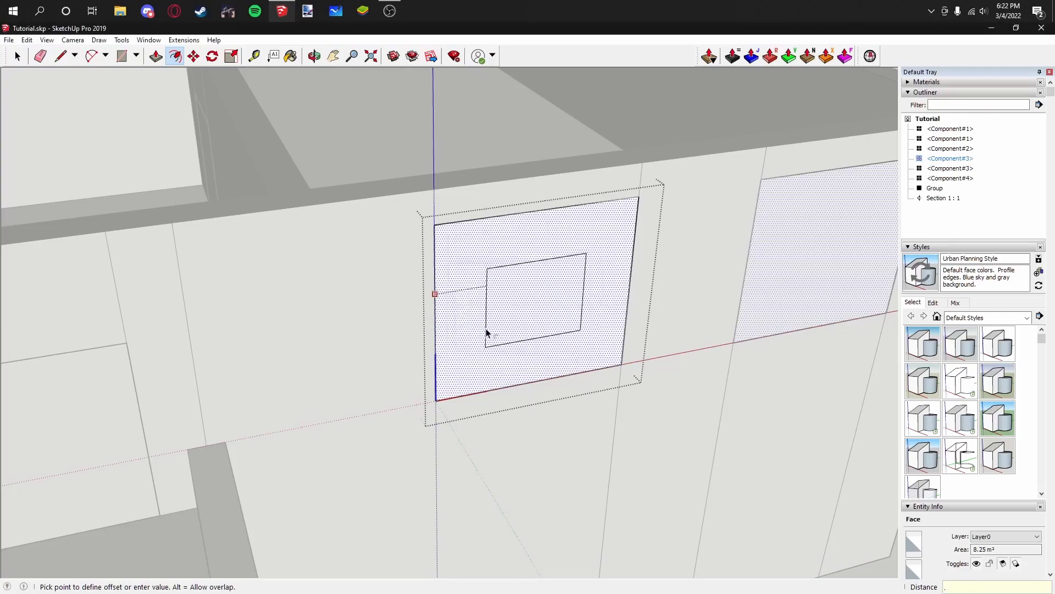
{"action": "key", "text": "Return"}
Step: Offset the window's outer outline outward onto the surrounding wall to widen the frame
{"action": "scroll", "coordinate": [436, 280], "scroll_direction": "up", "scroll_amount": 3}
{"action": "scroll", "coordinate": [644, 288], "scroll_direction": "down", "scroll_amount": 3}
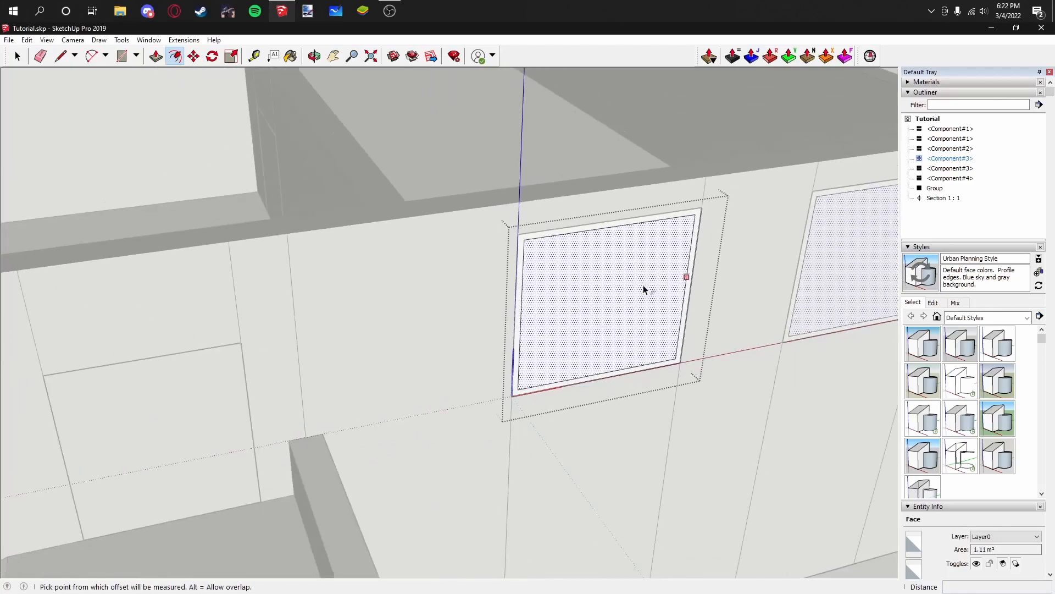
{"action": "scroll", "coordinate": [781, 278], "scroll_direction": "down", "scroll_amount": 1}
{"action": "scroll", "coordinate": [781, 278], "scroll_direction": "down", "scroll_amount": 2}
{"action": "middle_click_drag", "start_coordinate": [769, 279], "coordinate": [624, 305], "text": "shift"}
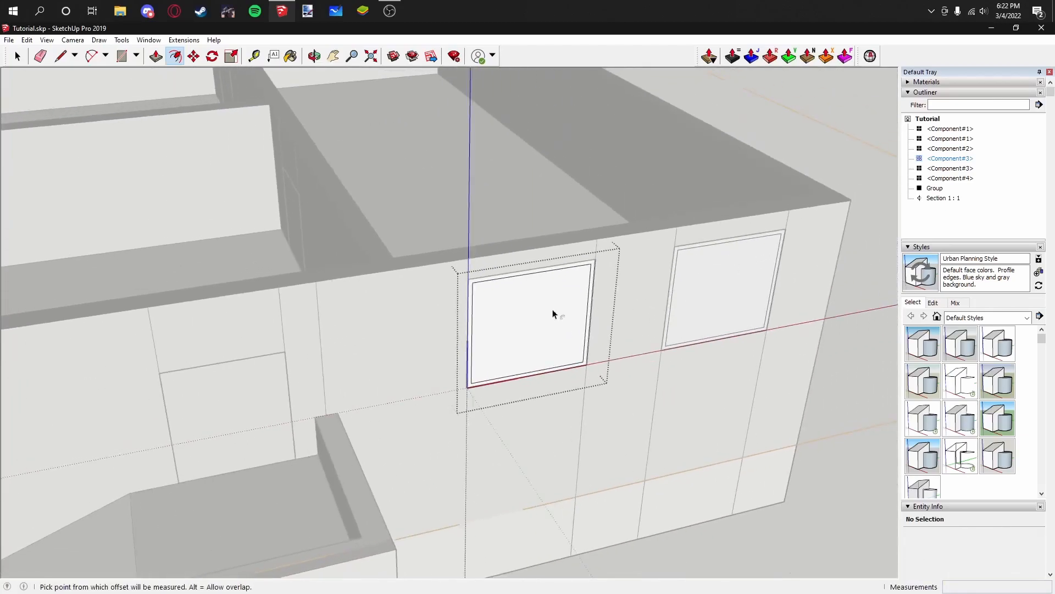
{"action": "scroll", "coordinate": [464, 306], "scroll_direction": "up", "scroll_amount": 1}
{"action": "left_click", "coordinate": [464, 307]}
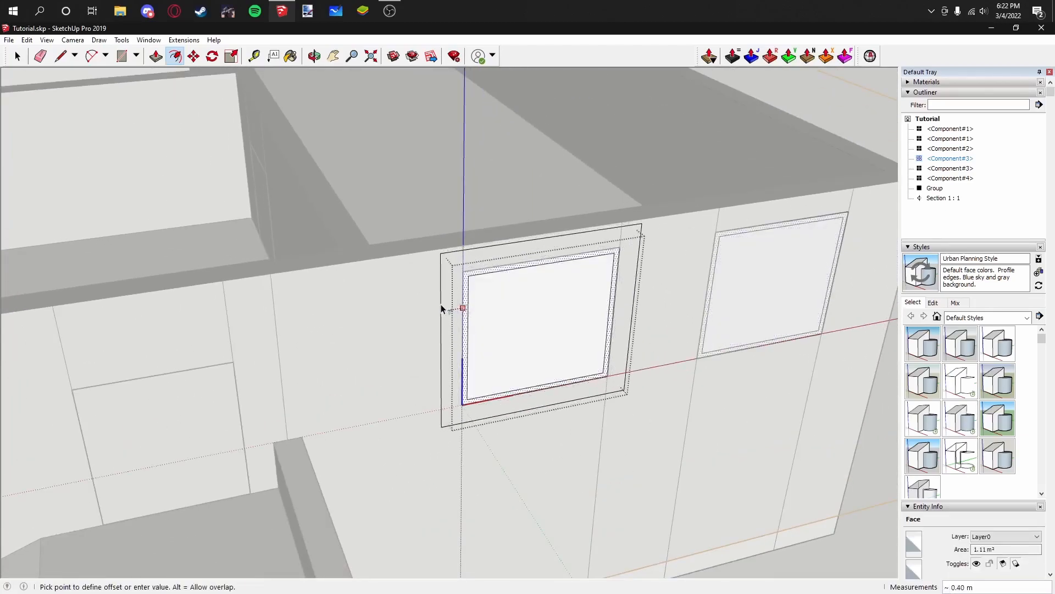
{"action": "left_click", "coordinate": [441, 304]}
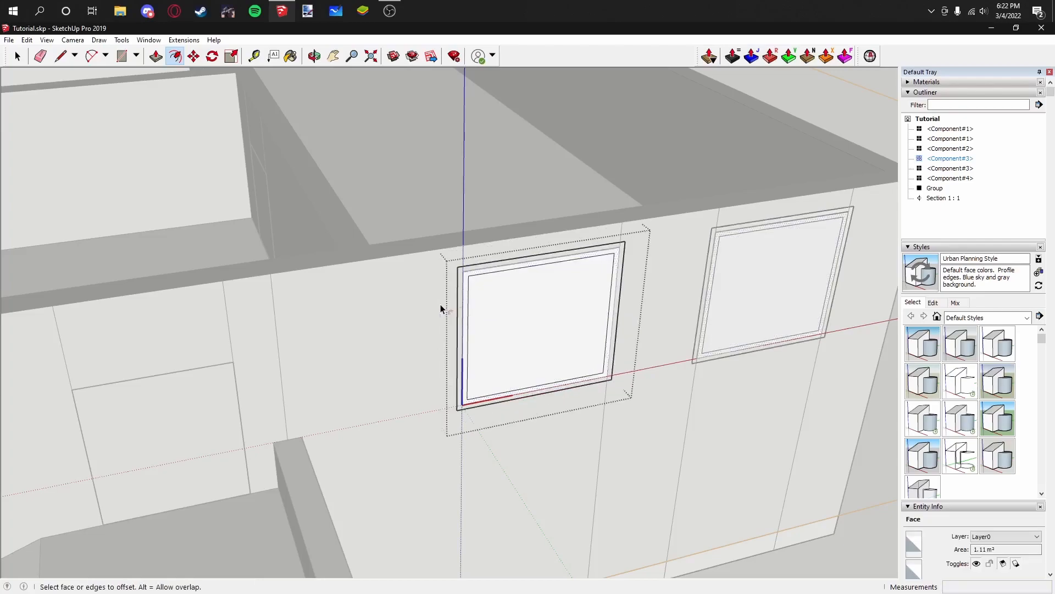
Step: Erase the window's original outline between the two offsets and delete the centre pane face
{"action": "scroll", "coordinate": [440, 304], "scroll_direction": "up", "scroll_amount": 2}
{"action": "key", "text": "e"}
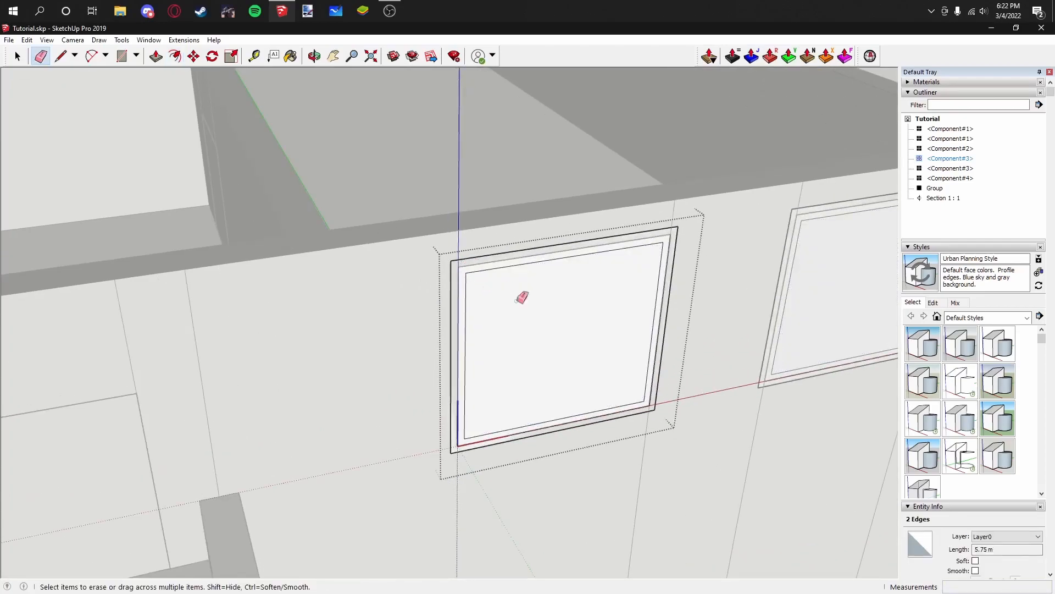
{"action": "left_click", "coordinate": [653, 398]}
{"action": "left_click", "coordinate": [18, 57]}
{"action": "left_click", "coordinate": [496, 309]}
{"action": "middle_click_drag", "start_coordinate": [496, 306], "coordinate": [724, 306]}
{"action": "key", "text": "Delete"}
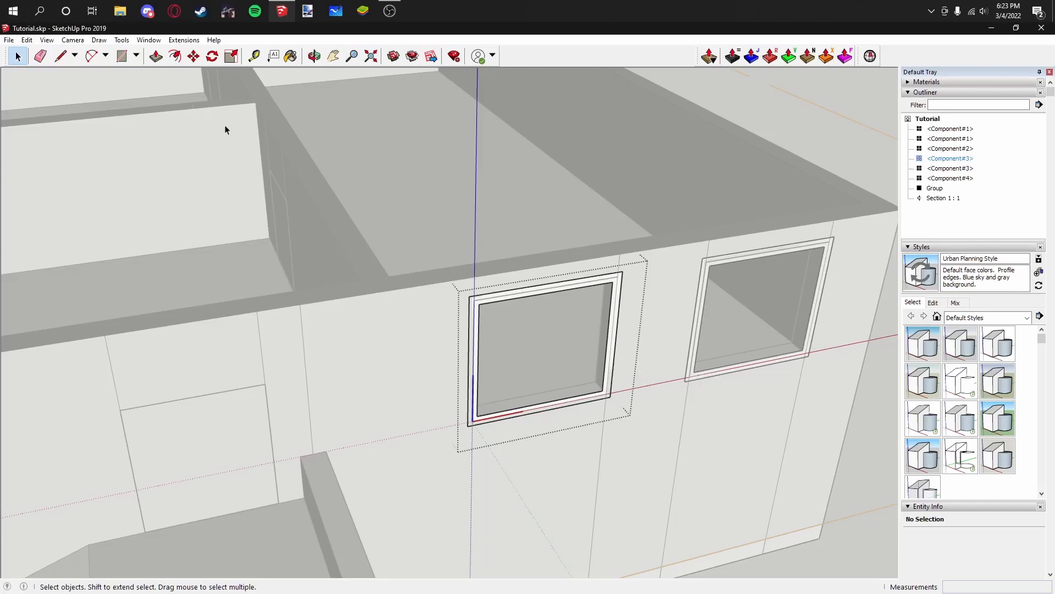
{"action": "left_click", "coordinate": [156, 56]}
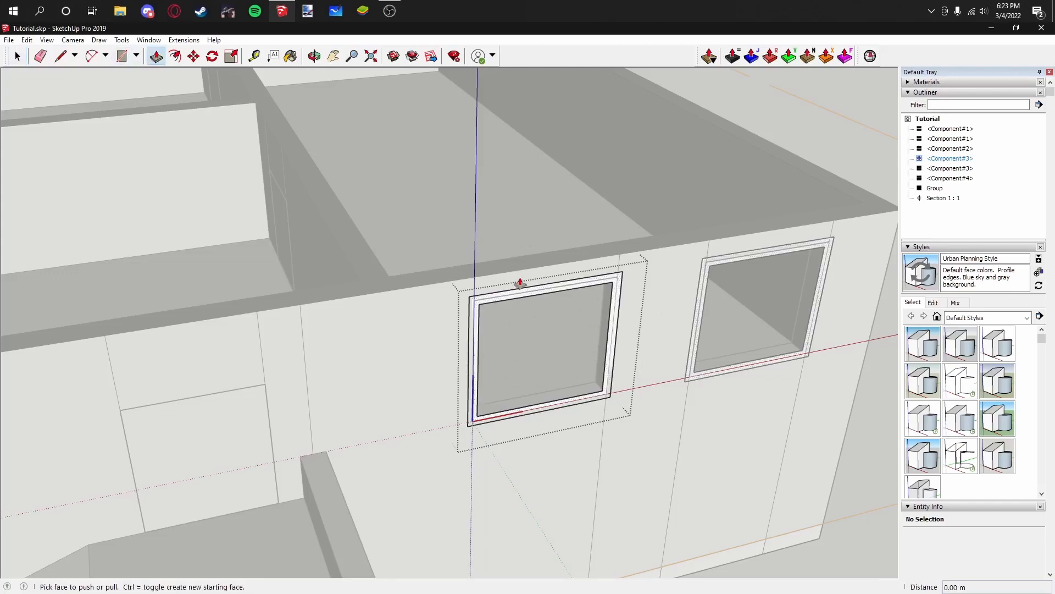
{"action": "double_click", "coordinate": [567, 282]}
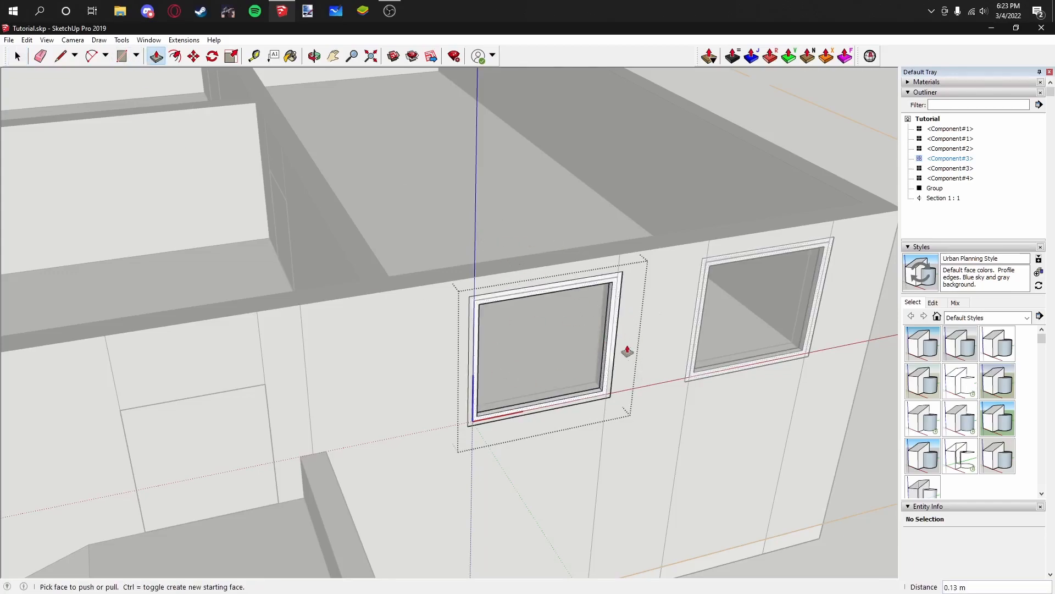
{"action": "left_click", "coordinate": [616, 340]}
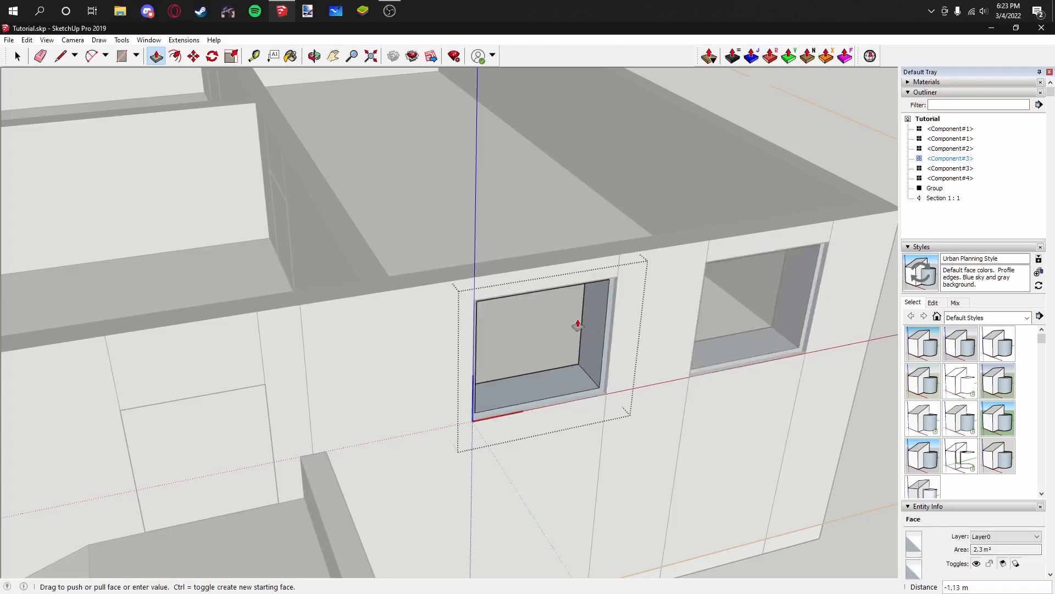
{"action": "key", "text": "Escape"}
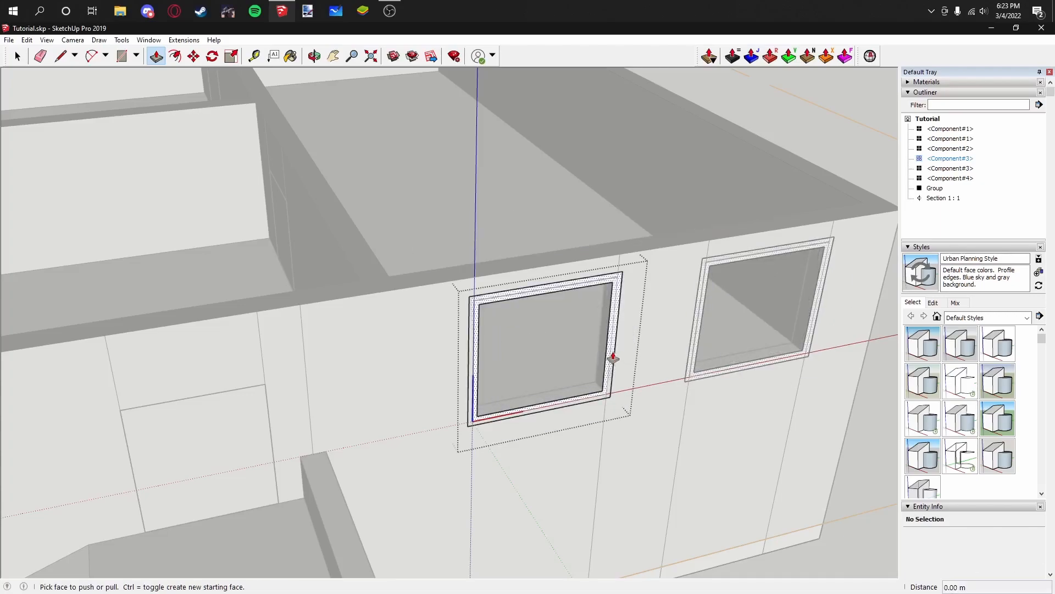
Step: Push/Pull the window frame 0.60 m into the wall and its front face 0.10 m outward, finishing the component edit
{"action": "left_click", "coordinate": [607, 353]}
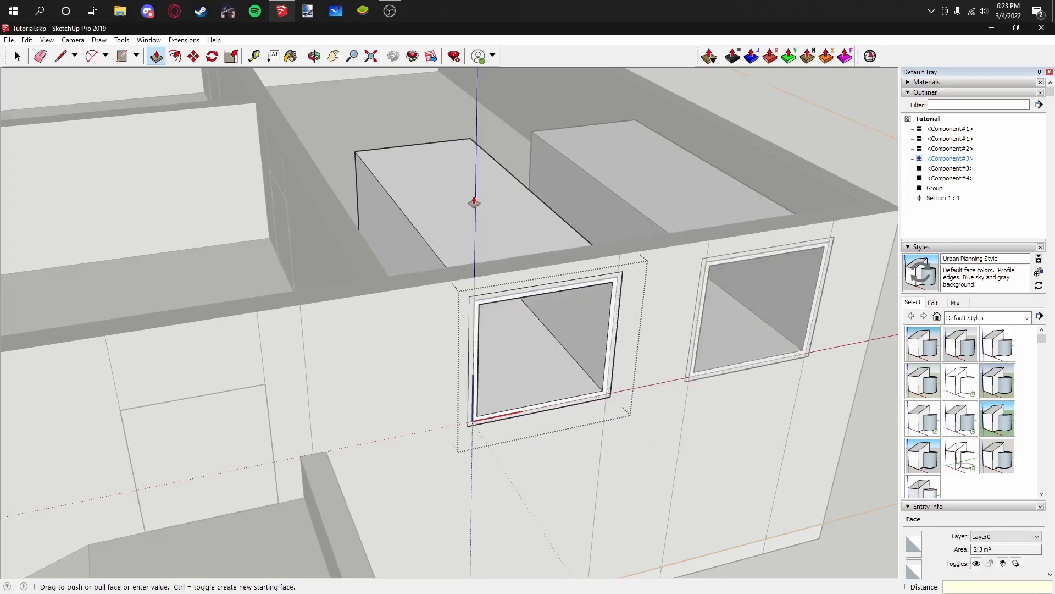
{"action": "key", "text": "Return"}
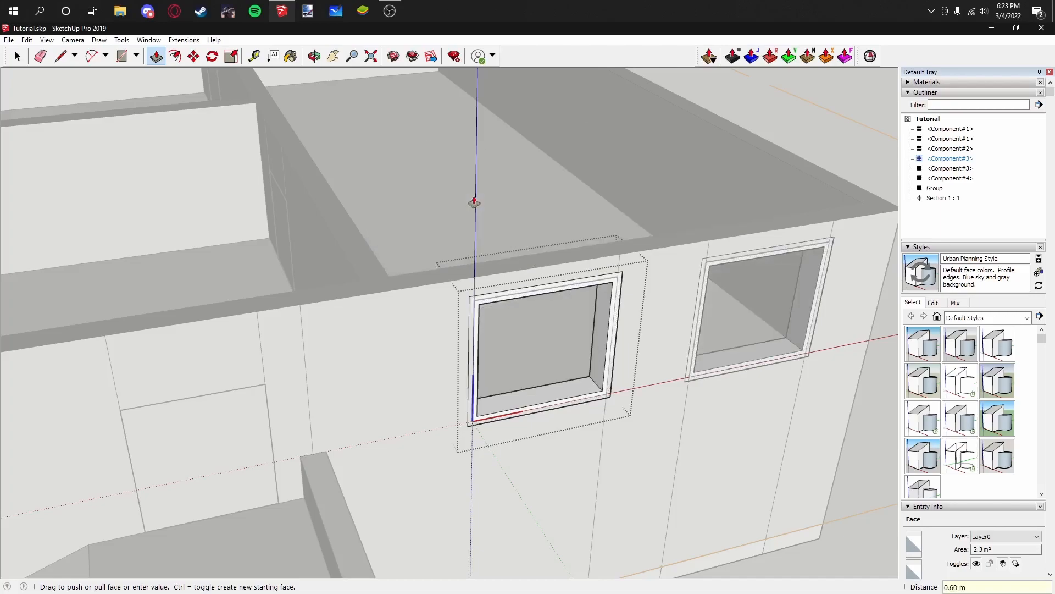
{"action": "left_click", "coordinate": [612, 319]}
{"action": "left_click", "coordinate": [617, 324]}
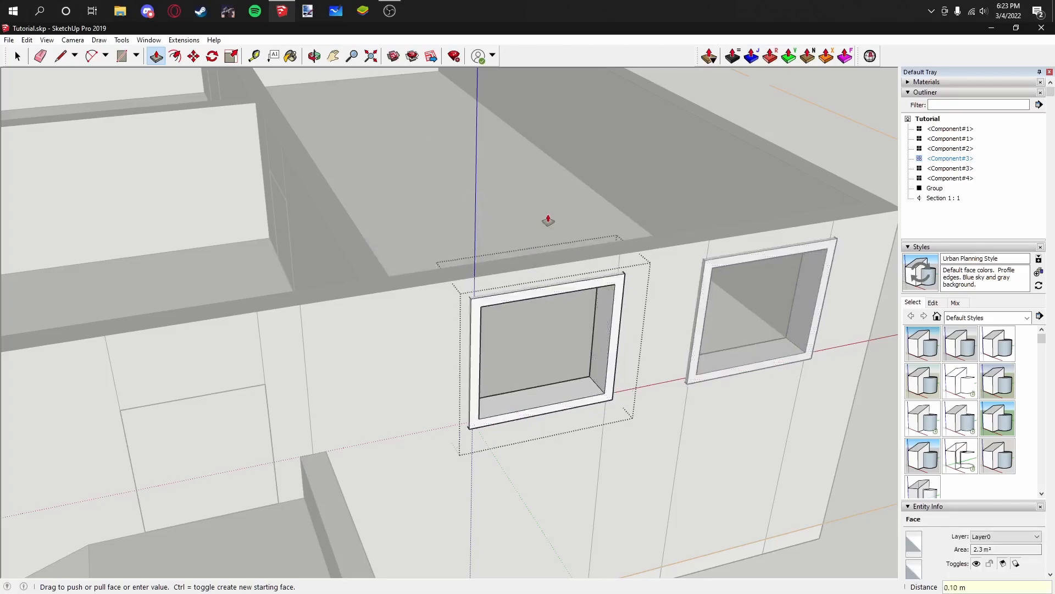
{"action": "scroll", "coordinate": [550, 225], "scroll_direction": "down", "scroll_amount": 5}
{"action": "key", "text": "space"}
{"action": "key", "text": "Escape"}
{"action": "scroll", "coordinate": [343, 297], "scroll_direction": "up", "scroll_amount": 4}
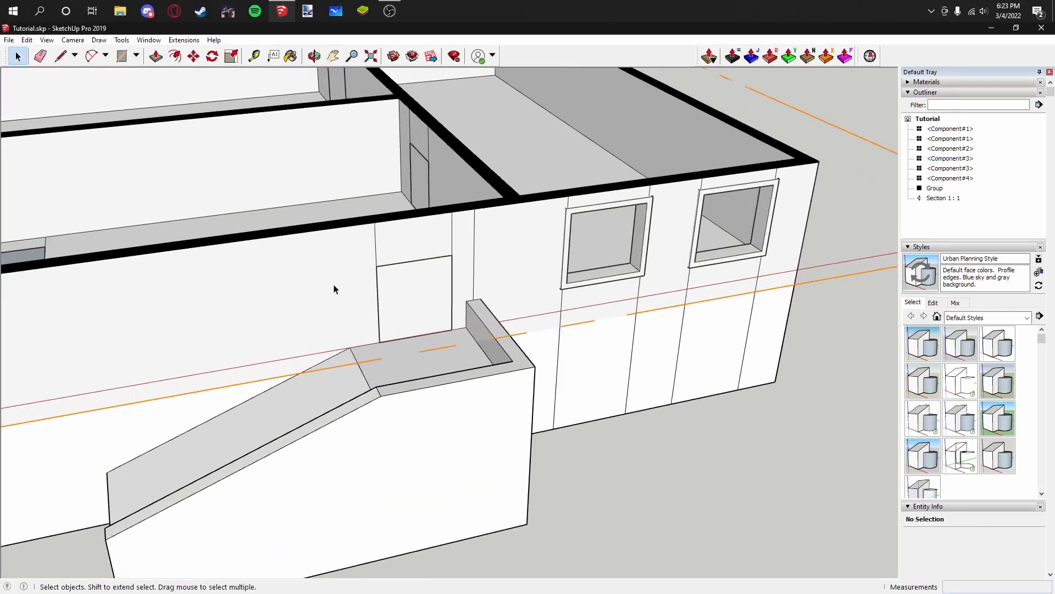
Step: Open the wide partition door component for editing and offset its face 0.1 m inward
{"action": "scroll", "coordinate": [334, 287], "scroll_direction": "down", "scroll_amount": 3}
{"action": "middle_click_drag", "start_coordinate": [336, 286], "coordinate": [401, 306]}
{"action": "middle_click_drag", "start_coordinate": [308, 236], "coordinate": [363, 225]}
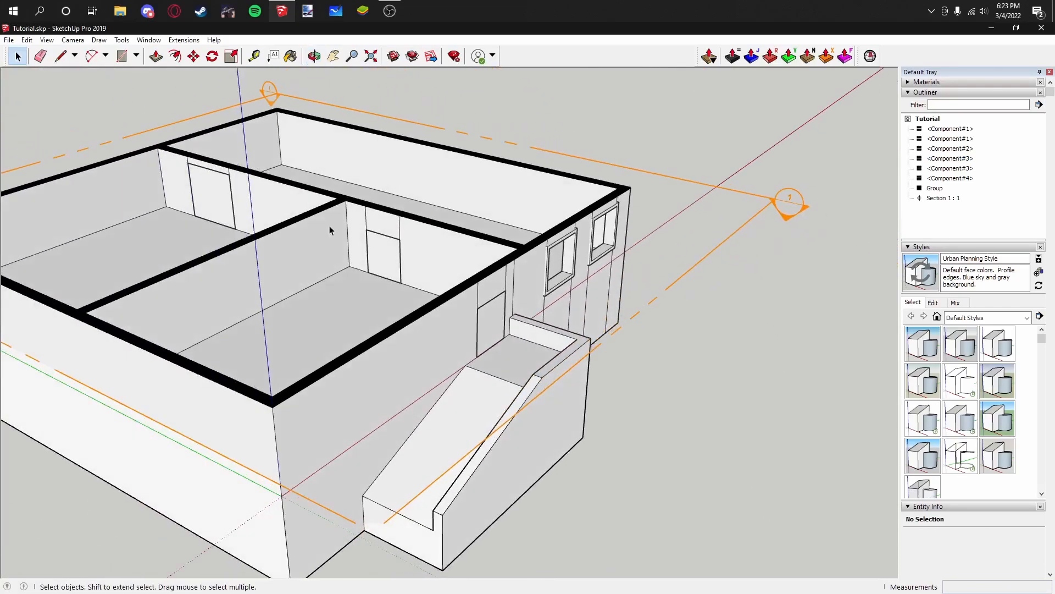
{"action": "scroll", "coordinate": [363, 228], "scroll_direction": "up", "scroll_amount": 8}
{"action": "double_click", "coordinate": [391, 300]}
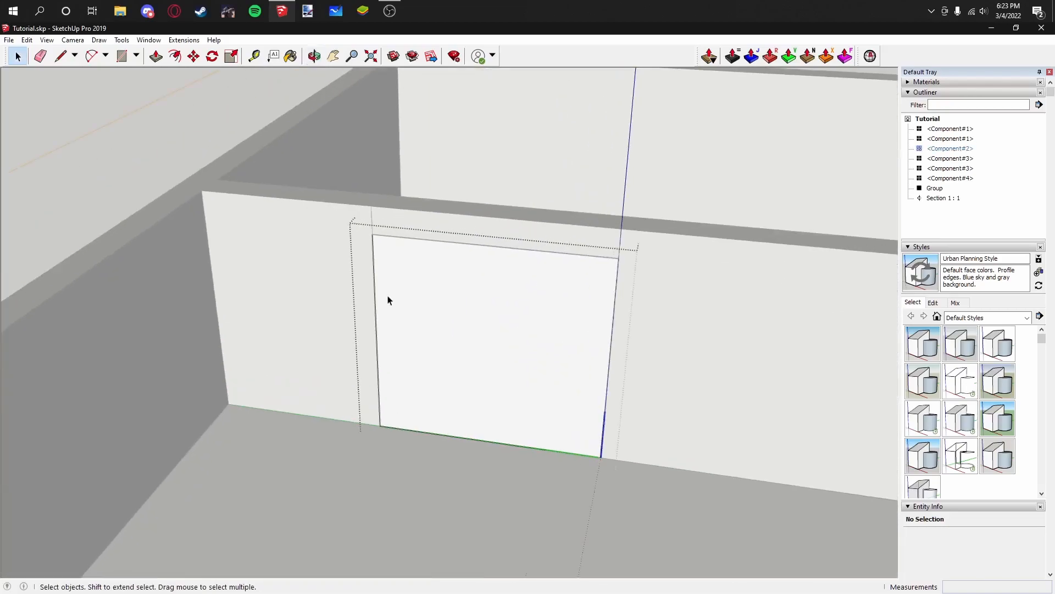
{"action": "key", "text": "f"}
{"action": "left_click", "coordinate": [376, 295]}
{"action": "left_click", "coordinate": [382, 300]}
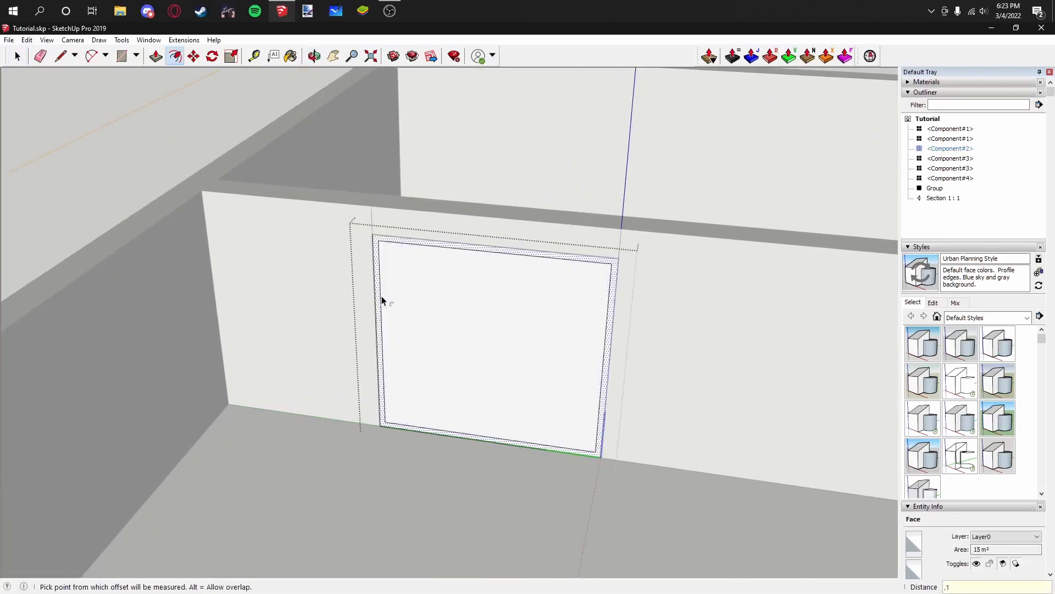
Step: Offset the wide door's outer outline outward onto the surrounding partition wall
{"action": "scroll", "coordinate": [379, 298], "scroll_direction": "up", "scroll_amount": 2}
{"action": "left_click", "coordinate": [376, 296]}
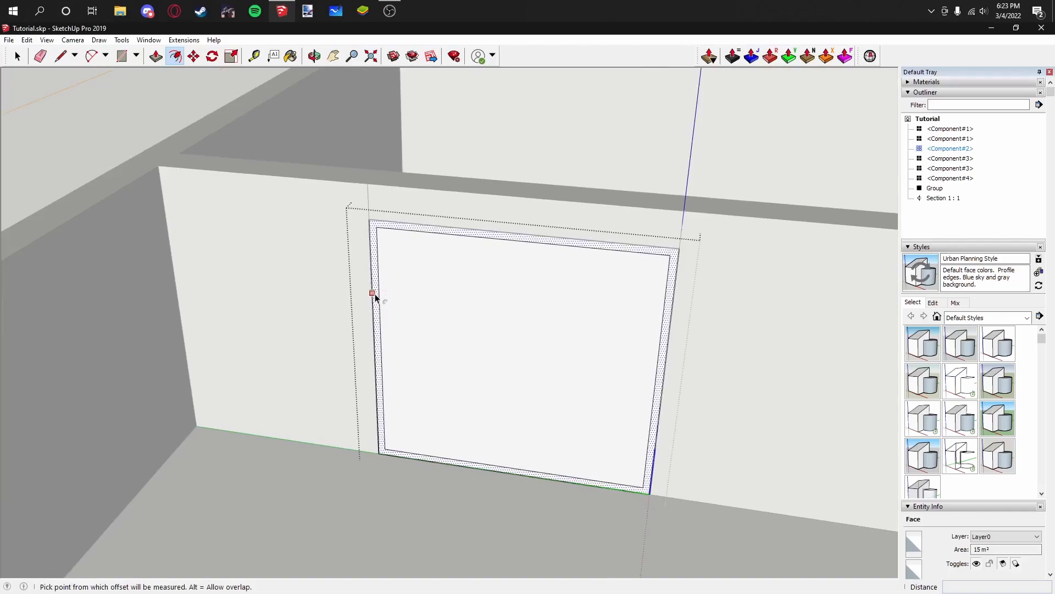
{"action": "key", "text": "Escape"}
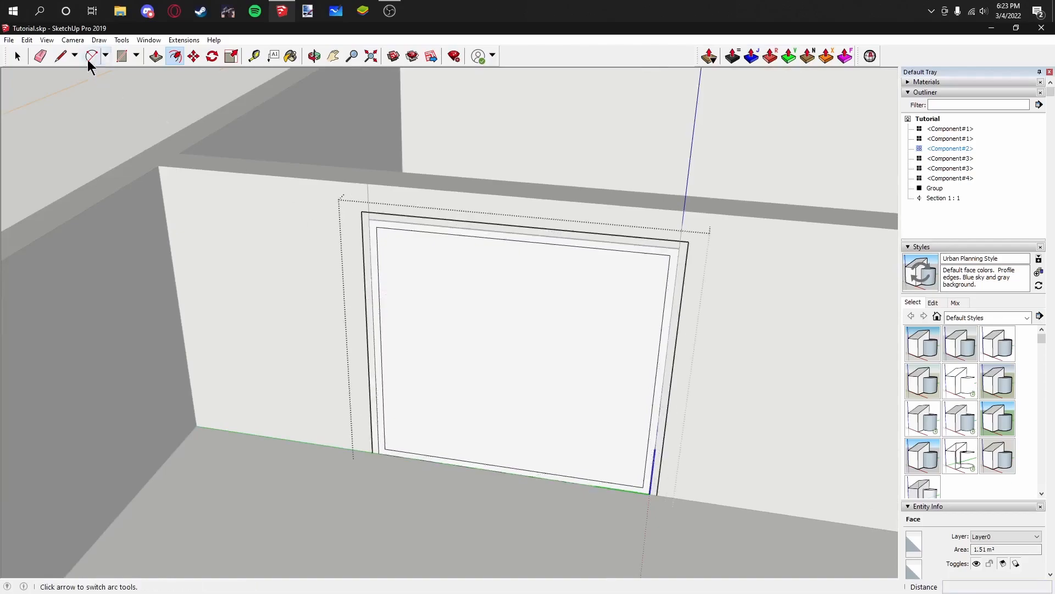
Step: Draw short closing edges at the left foot of the wide door's frame, from the inner offset corner down to the floor
{"action": "left_click", "coordinate": [61, 55]}
{"action": "scroll", "coordinate": [388, 400], "scroll_direction": "up", "scroll_amount": 2}
{"action": "left_click", "coordinate": [384, 469]}
{"action": "left_click", "coordinate": [386, 477]}
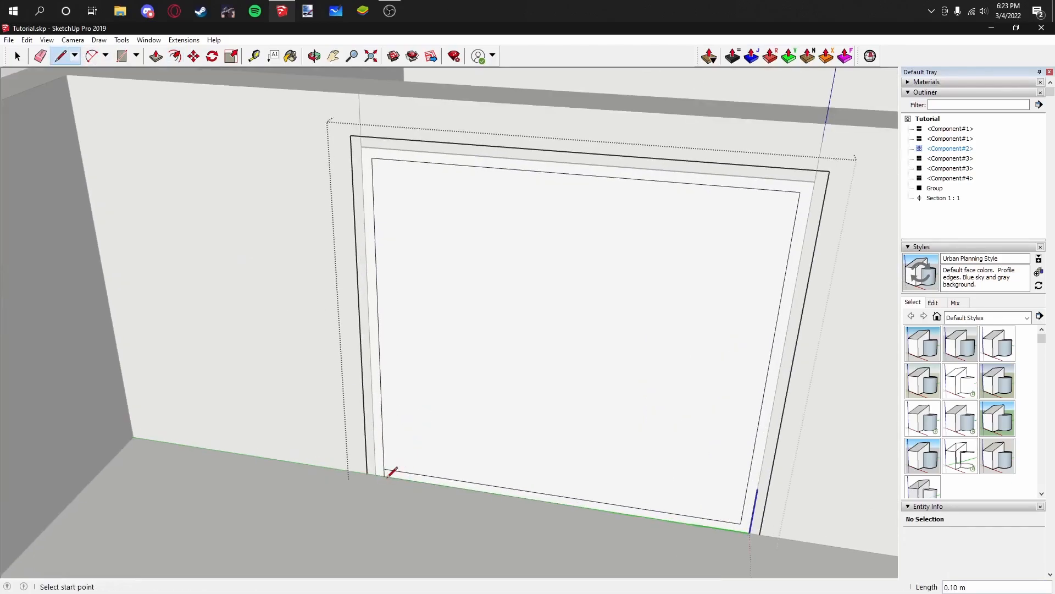
{"action": "left_click", "coordinate": [367, 472]}
{"action": "scroll", "coordinate": [427, 462], "scroll_direction": "down", "scroll_amount": 4}
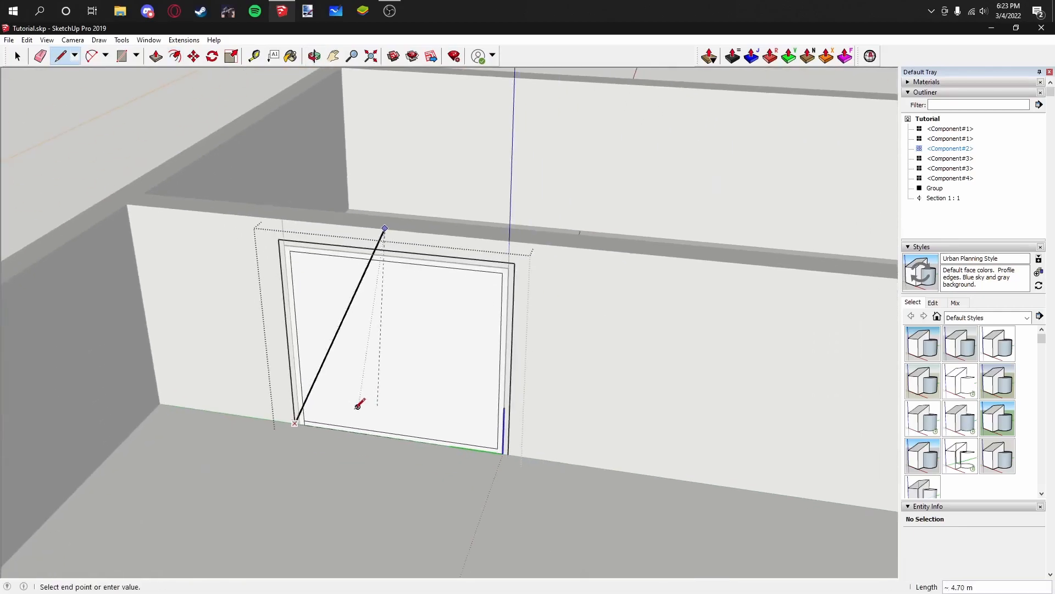
{"action": "key", "text": "Escape"}
{"action": "scroll", "coordinate": [307, 424], "scroll_direction": "up", "scroll_amount": 5}
{"action": "scroll", "coordinate": [328, 417], "scroll_direction": "up", "scroll_amount": 1}
{"action": "left_click", "coordinate": [311, 407]}
{"action": "left_click", "coordinate": [314, 419]}
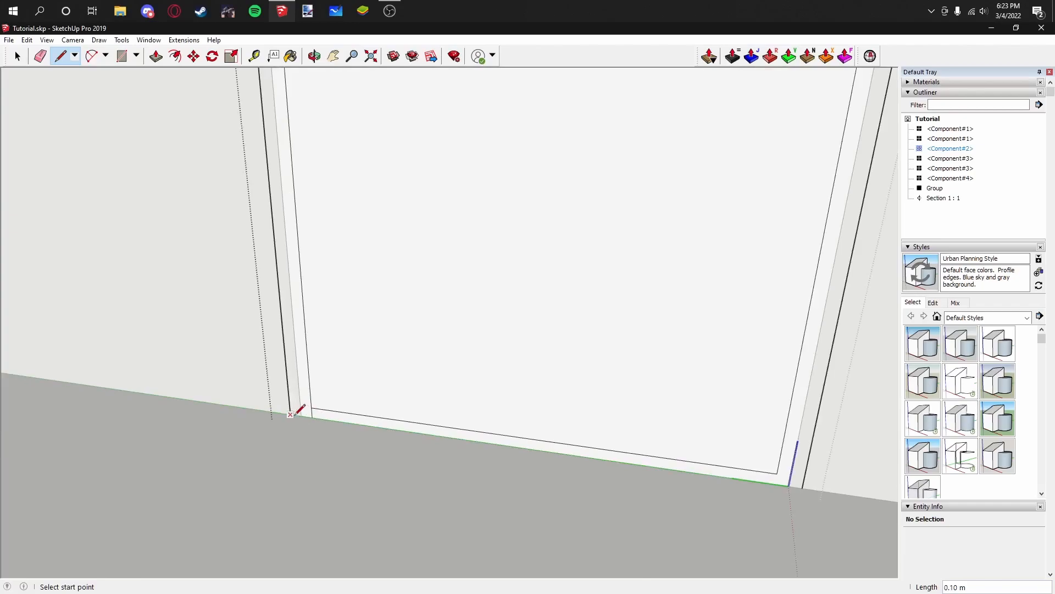
Step: Draw closing edges at the wide door frame's right foot and along the floor out to the outer offset on both sides
{"action": "left_click", "coordinate": [777, 472]}
{"action": "left_click", "coordinate": [779, 483]}
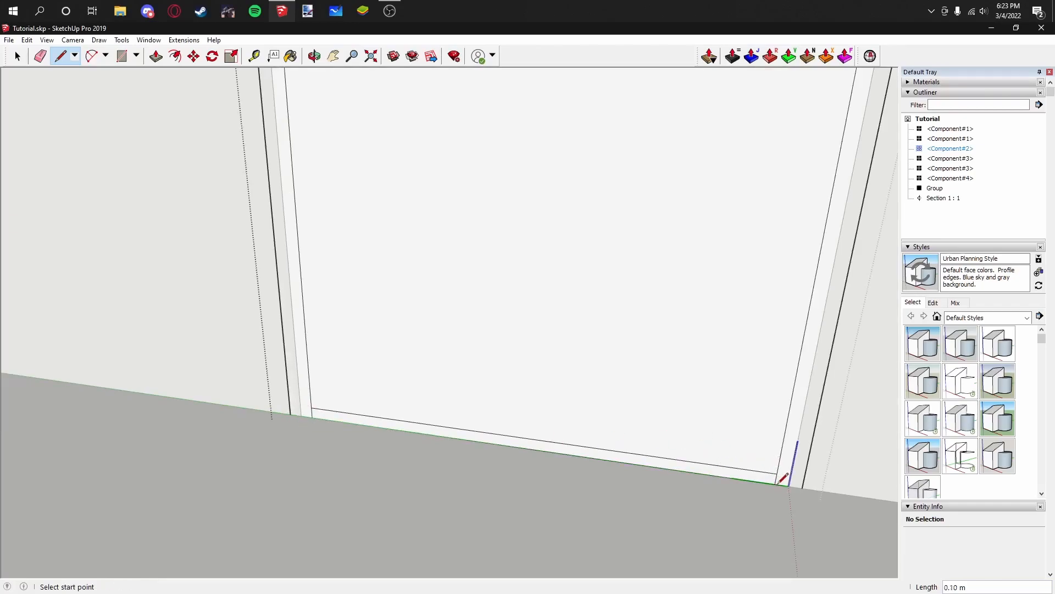
{"action": "left_click", "coordinate": [775, 483]}
{"action": "left_click", "coordinate": [802, 486]}
{"action": "left_click", "coordinate": [312, 417]}
{"action": "left_click", "coordinate": [290, 414]}
Step: Erase the threshold edges between the wide door frame's feet so the centre face is removed
{"action": "key", "text": "e"}
{"action": "left_click_drag", "start_coordinate": [364, 409], "coordinate": [375, 455]}
{"action": "scroll", "coordinate": [368, 442], "scroll_direction": "down", "scroll_amount": 10}
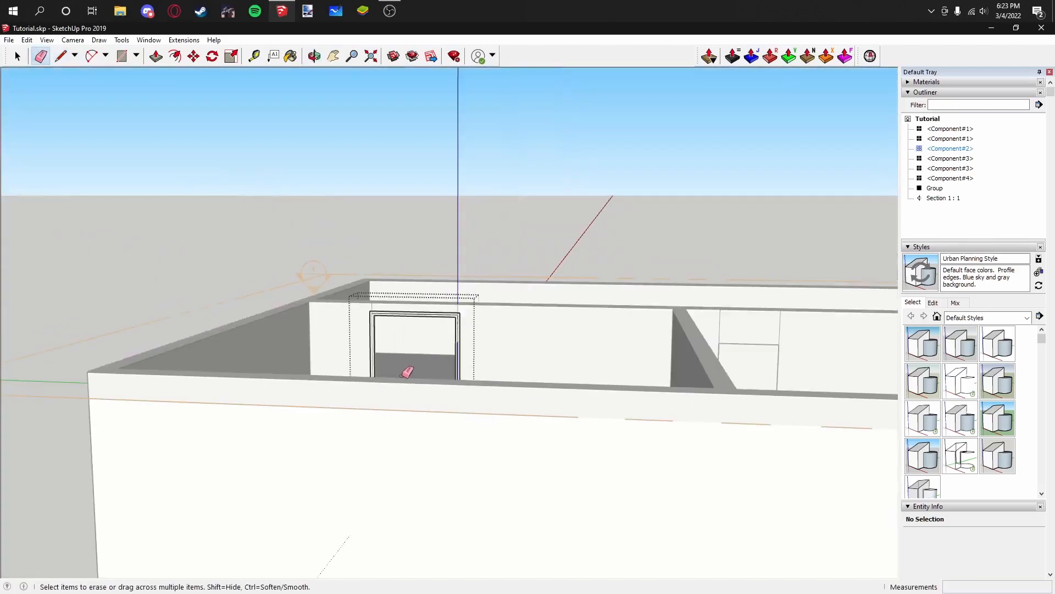
{"action": "middle_click_drag", "start_coordinate": [399, 376], "coordinate": [416, 339]}
{"action": "scroll", "coordinate": [420, 434], "scroll_direction": "up", "scroll_amount": 6}
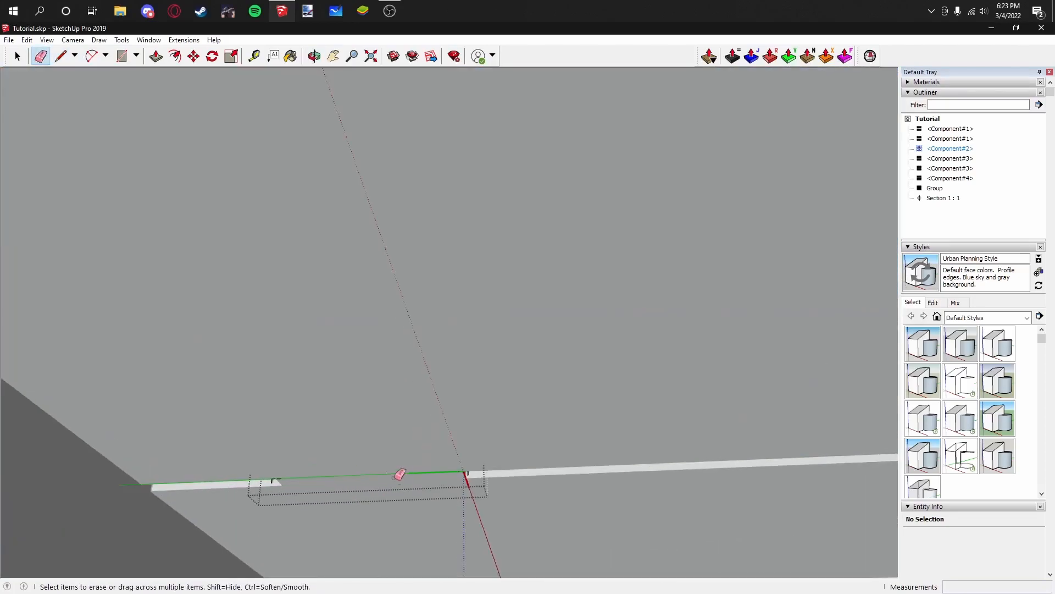
{"action": "middle_click_drag", "start_coordinate": [450, 491], "coordinate": [478, 388], "text": "shift"}
{"action": "scroll", "coordinate": [478, 389], "scroll_direction": "up", "scroll_amount": 2}
{"action": "scroll", "coordinate": [484, 385], "scroll_direction": "up", "scroll_amount": 1}
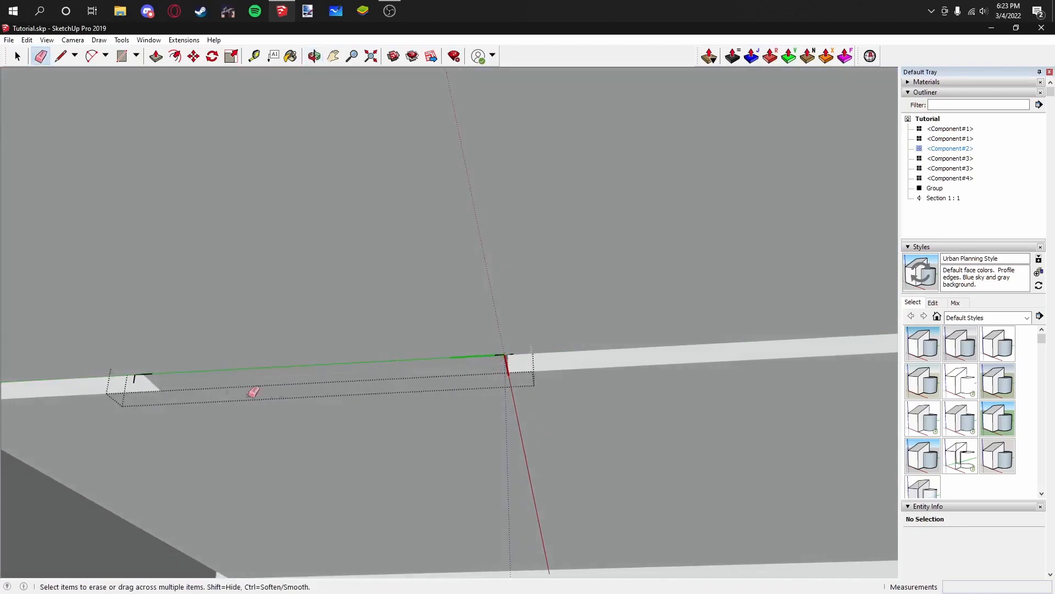
Step: Erase the wide door's original outline between the inner and outer offsets
{"action": "scroll", "coordinate": [159, 378], "scroll_direction": "down", "scroll_amount": 5}
{"action": "mouse_move", "coordinate": [181, 370]}
{"action": "middle_mouse_down"}
{"action": "mouse_move", "coordinate": [226, 372]}
{"action": "mouse_move", "coordinate": [244, 338]}
{"action": "mouse_move", "coordinate": [247, 385]}
{"action": "middle_mouse_up"}
{"action": "scroll", "coordinate": [239, 342], "scroll_direction": "down", "scroll_amount": 5}
{"action": "mouse_move", "coordinate": [247, 385]}
{"action": "middle_mouse_down", "text": "shift"}
{"action": "mouse_move", "coordinate": [255, 337]}
{"action": "mouse_move", "coordinate": [393, 325]}
{"action": "middle_mouse_up", "text": "shift"}
{"action": "scroll", "coordinate": [360, 285], "scroll_direction": "up", "scroll_amount": 5}
{"action": "middle_click_drag", "start_coordinate": [358, 287], "coordinate": [326, 316]}
{"action": "left_click_drag", "start_coordinate": [302, 313], "coordinate": [307, 307]}
{"action": "left_click_drag", "start_coordinate": [583, 323], "coordinate": [577, 320]}
Step: Push/Pull the wide door frame into the partition wall and its front face 0.10 m outward, finishing the component edit
{"action": "middle_click_drag", "start_coordinate": [560, 308], "coordinate": [530, 320]}
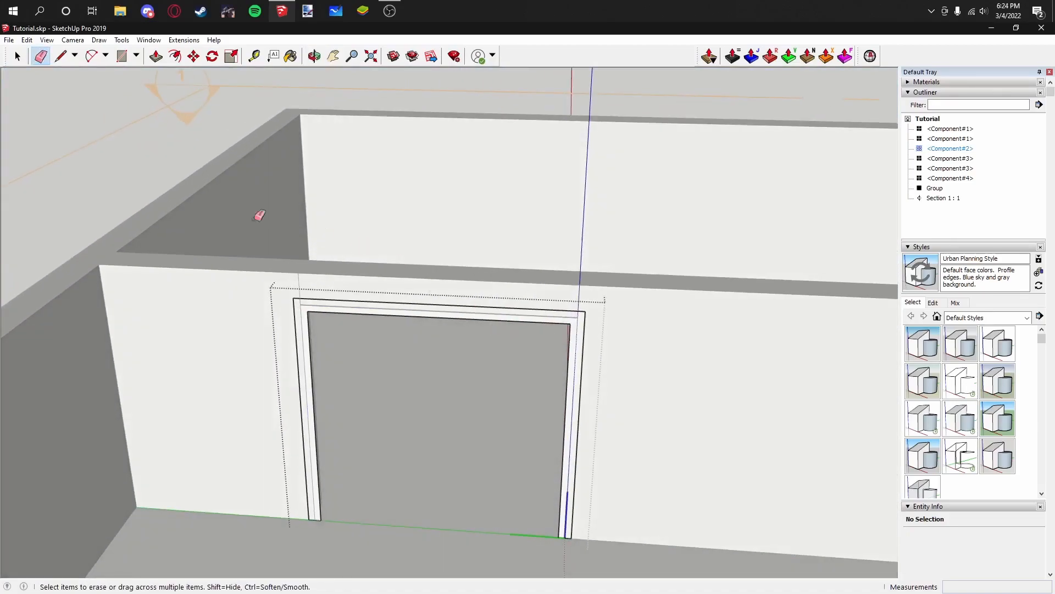
{"action": "left_click", "coordinate": [156, 56]}
{"action": "left_click", "coordinate": [307, 387]}
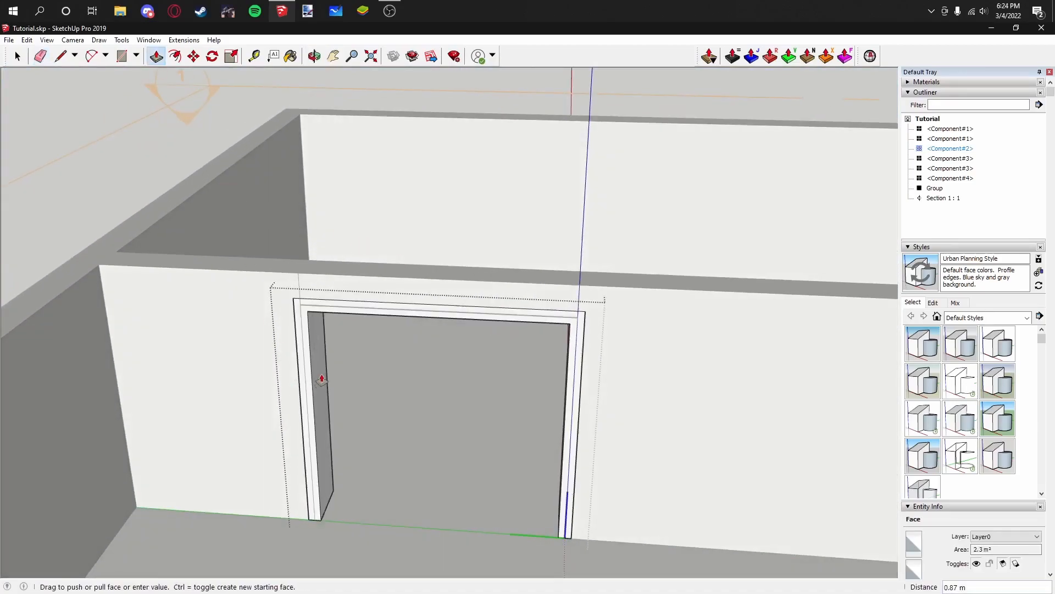
{"action": "key", "text": "Return"}
{"action": "left_click", "coordinate": [309, 400]}
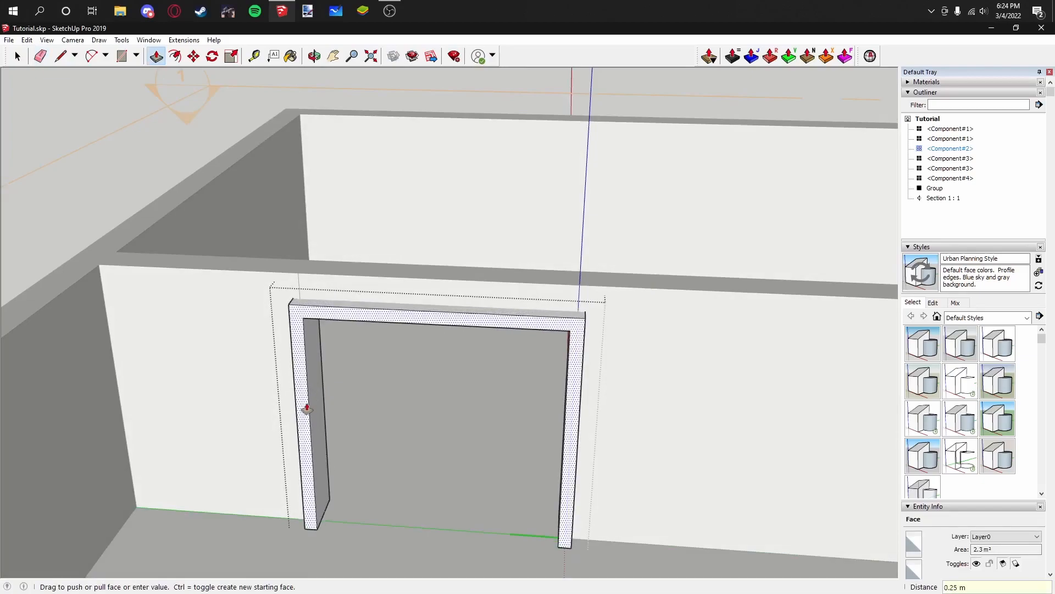
{"action": "key", "text": "Return"}
{"action": "scroll", "coordinate": [257, 212], "scroll_direction": "down", "scroll_amount": 5}
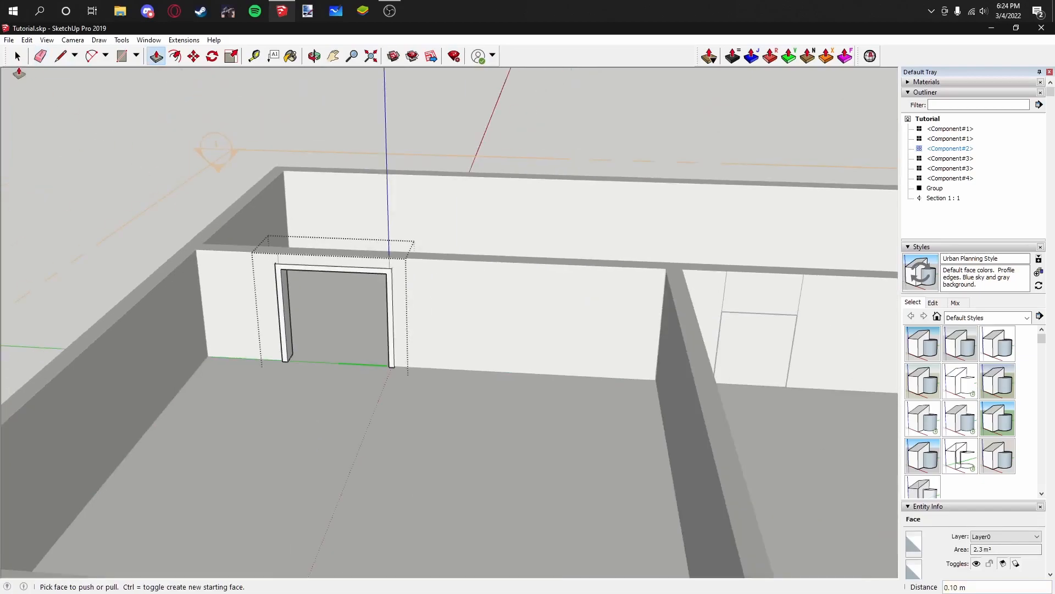
{"action": "left_click", "coordinate": [19, 58]}
Step: Open the door component in the adjoining room's partition and offset its face inward and its outline 0.1 m outward
{"action": "scroll", "coordinate": [98, 231], "scroll_direction": "down", "scroll_amount": 3}
{"action": "middle_click_drag", "start_coordinate": [461, 291], "coordinate": [392, 309]}
{"action": "scroll", "coordinate": [391, 313], "scroll_direction": "up", "scroll_amount": 2}
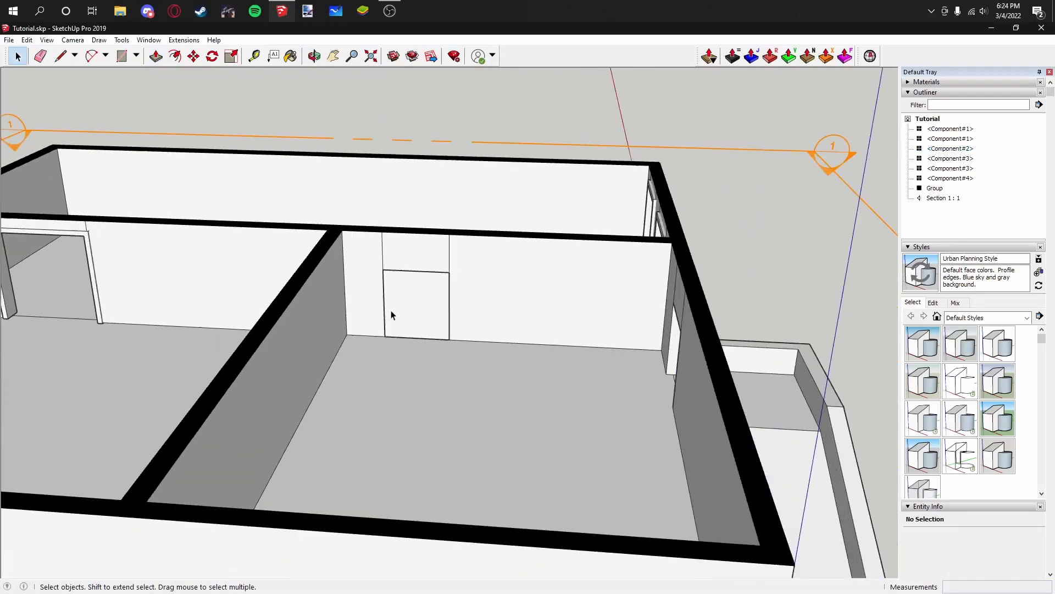
{"action": "double_click", "coordinate": [394, 308]}
{"action": "scroll", "coordinate": [398, 294], "scroll_direction": "up", "scroll_amount": 7}
{"action": "key", "text": "f"}
{"action": "left_click", "coordinate": [345, 289]}
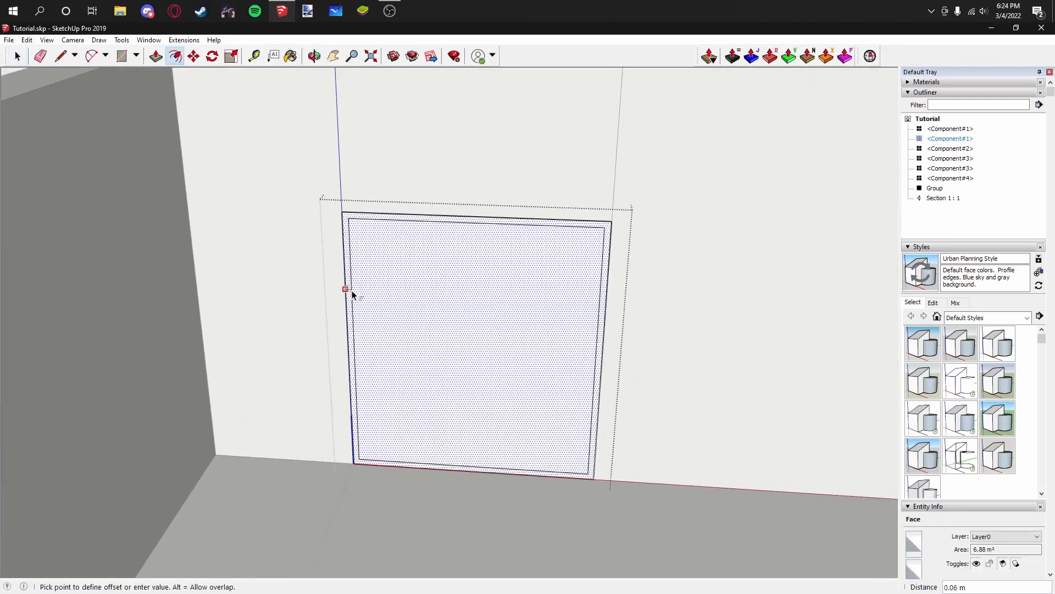
{"action": "key", "text": "Return"}
{"action": "left_click", "coordinate": [345, 291]}
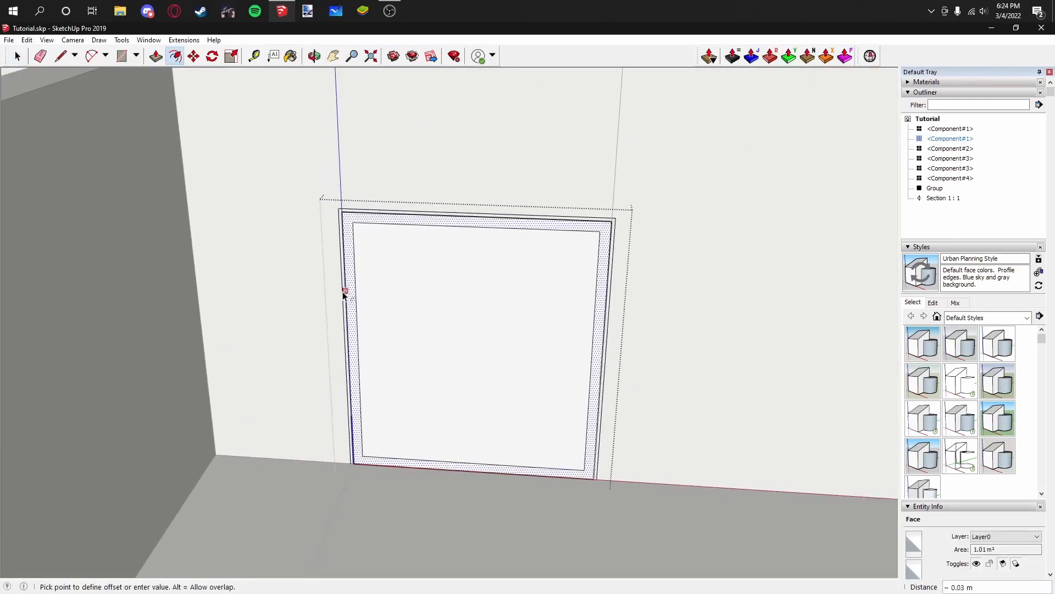
{"action": "type", "text": ".1"}
{"action": "key", "text": "Return"}
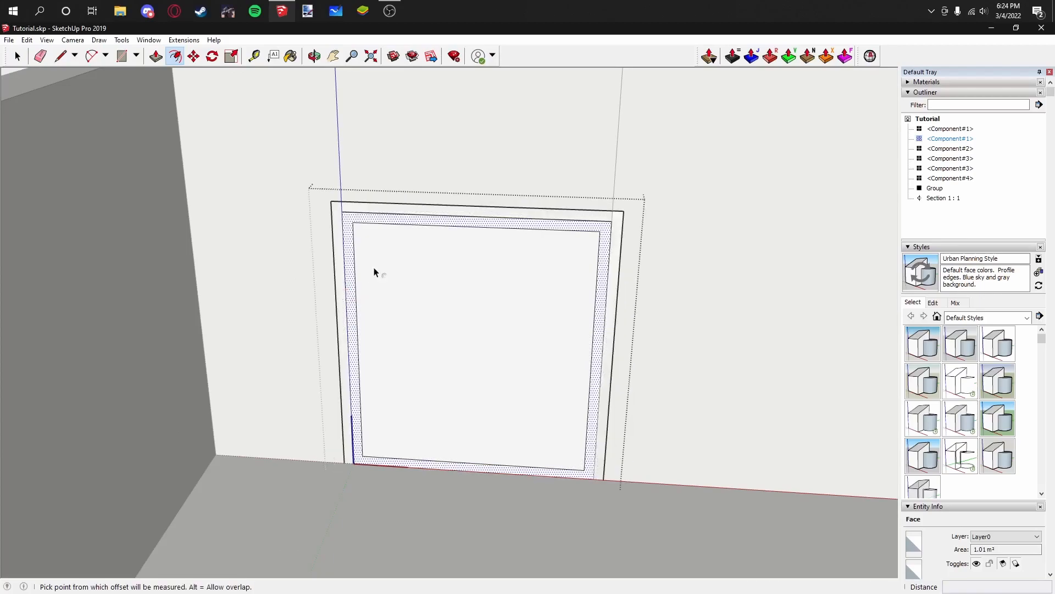
Step: Draw closing edges along the floor at both feet of this door frame, joining the inner and outer offsets
{"action": "left_click", "coordinate": [59, 56]}
{"action": "left_click", "coordinate": [362, 455]}
{"action": "left_click", "coordinate": [363, 464]}
{"action": "left_click", "coordinate": [363, 464]}
{"action": "left_click", "coordinate": [344, 463]}
{"action": "left_click", "coordinate": [584, 478]}
{"action": "key", "text": "Escape"}
{"action": "left_click", "coordinate": [584, 478]}
{"action": "left_click", "coordinate": [603, 479]}
Step: Erase the threshold edges between the frame's feet and the door's original outline between the two offsets
{"action": "key", "text": "e"}
{"action": "left_click_drag", "start_coordinate": [486, 464], "coordinate": [446, 489]}
{"action": "middle_click_drag", "start_coordinate": [406, 469], "coordinate": [410, 330]}
{"action": "scroll", "coordinate": [426, 366], "scroll_direction": "up", "scroll_amount": 4}
{"action": "middle_click_drag", "start_coordinate": [431, 380], "coordinate": [446, 170]}
{"action": "scroll", "coordinate": [441, 349], "scroll_direction": "up", "scroll_amount": 3}
{"action": "middle_click_drag", "start_coordinate": [383, 524], "coordinate": [396, 307]}
{"action": "scroll", "coordinate": [346, 450], "scroll_direction": "up", "scroll_amount": 2}
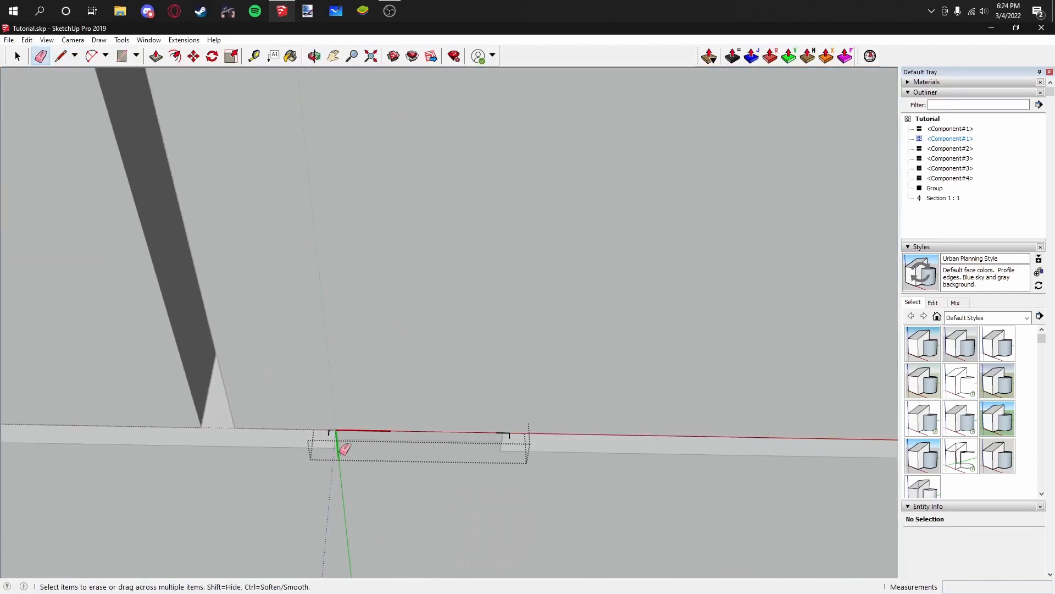
{"action": "scroll", "coordinate": [511, 407], "scroll_direction": "down", "scroll_amount": 4}
{"action": "middle_click_drag", "start_coordinate": [499, 381], "coordinate": [465, 322]}
{"action": "scroll", "coordinate": [465, 322], "scroll_direction": "up", "scroll_amount": 3}
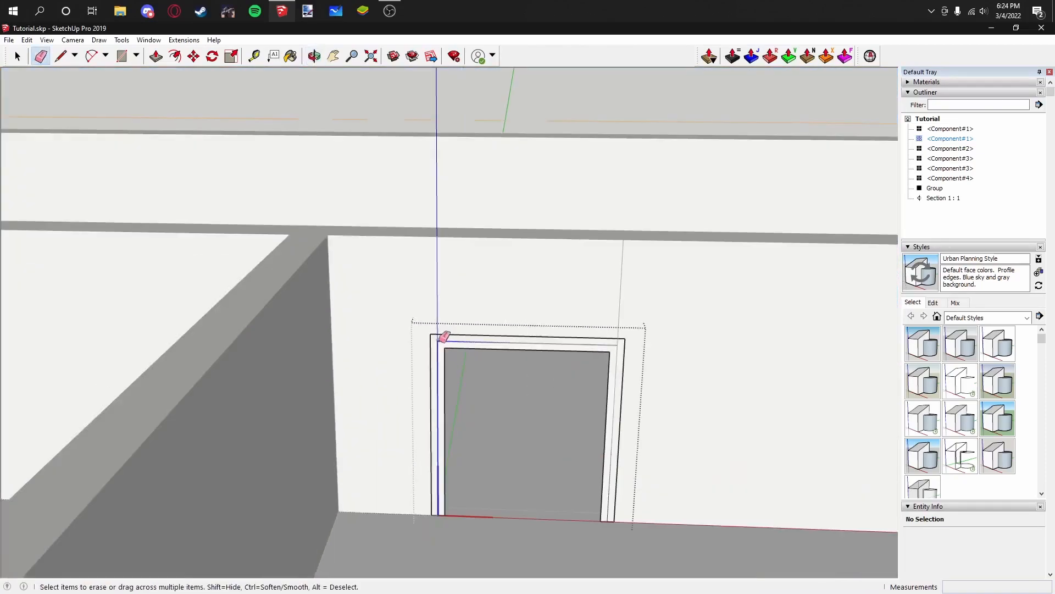
Step: Push/Pull this door frame into the wall and its front face 0.1 m outward, finishing the component edit
{"action": "middle_click_drag", "start_coordinate": [621, 345], "coordinate": [493, 322]}
{"action": "left_click", "coordinate": [156, 55]}
{"action": "left_click", "coordinate": [450, 387]}
{"action": "key", "text": "Return"}
{"action": "left_click", "coordinate": [431, 392]}
{"action": "type", "text": ".1"}
{"action": "key", "text": "Return"}
{"action": "scroll", "coordinate": [393, 288], "scroll_direction": "down", "scroll_amount": 5}
{"action": "left_click", "coordinate": [24, 55]}
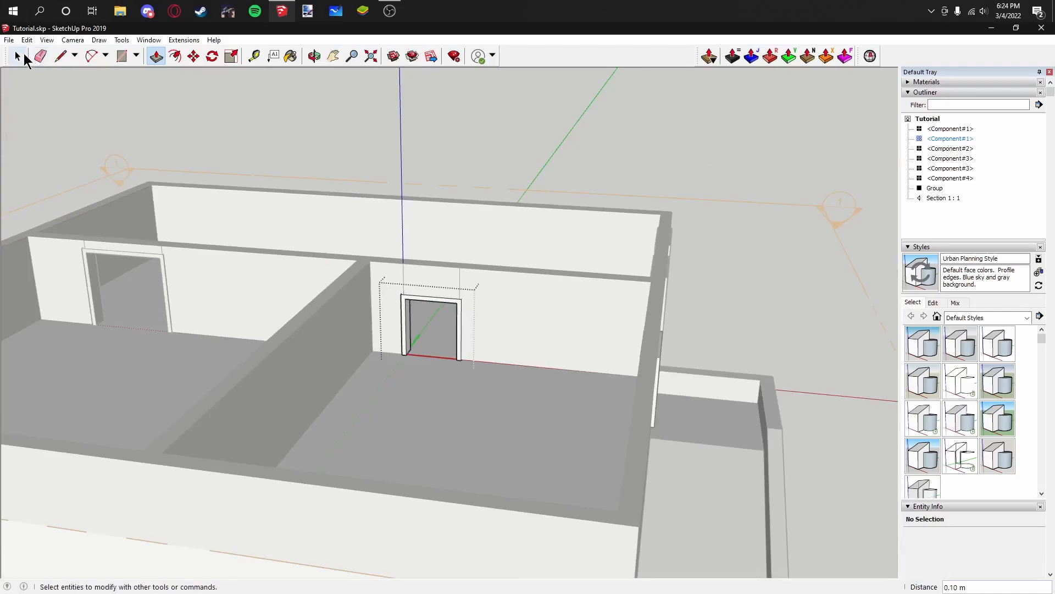
{"action": "left_click", "coordinate": [24, 55]}
{"action": "left_click", "coordinate": [327, 142]}
Step: Delete the section plane that cuts through the top of the building
{"action": "middle_click_drag", "start_coordinate": [610, 357], "coordinate": [449, 361]}
{"action": "scroll", "coordinate": [449, 362], "scroll_direction": "down", "scroll_amount": 3}
{"action": "mouse_move", "coordinate": [538, 372]}
{"action": "middle_mouse_down"}
{"action": "mouse_move", "coordinate": [525, 349]}
{"action": "mouse_move", "coordinate": [544, 385]}
{"action": "middle_mouse_up"}
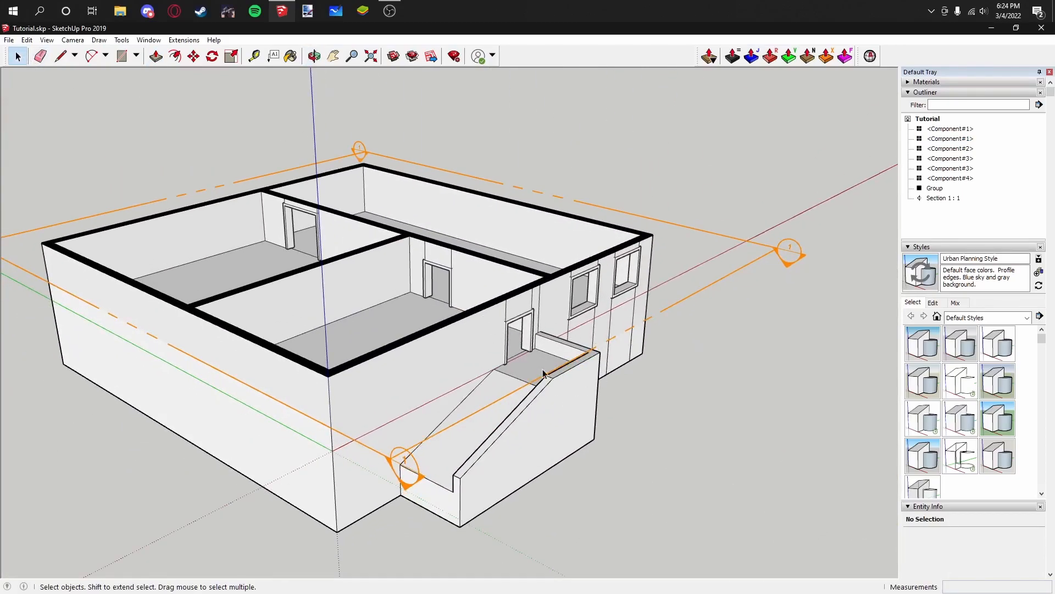
{"action": "middle_click_drag", "start_coordinate": [635, 370], "coordinate": [471, 349]}
{"action": "scroll", "coordinate": [360, 344], "scroll_direction": "up", "scroll_amount": 4}
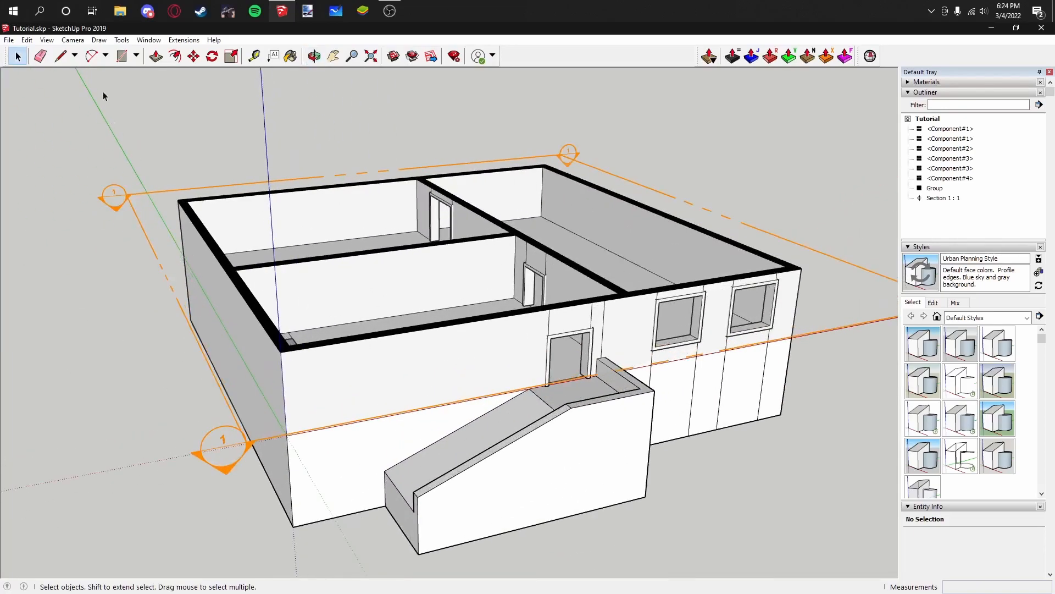
{"action": "double_click", "coordinate": [796, 267]}
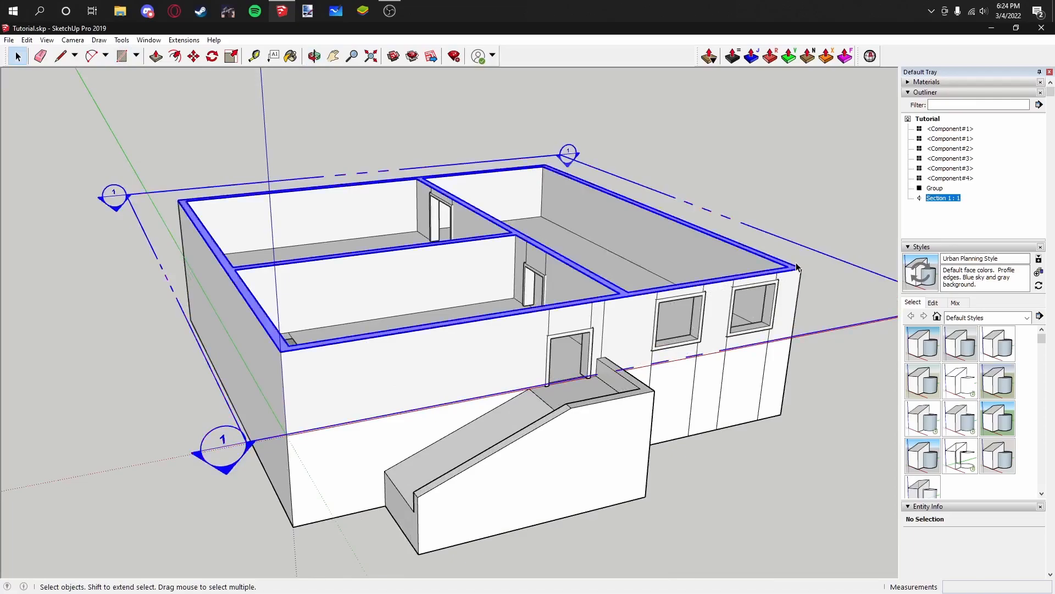
{"action": "key", "text": "Delete"}
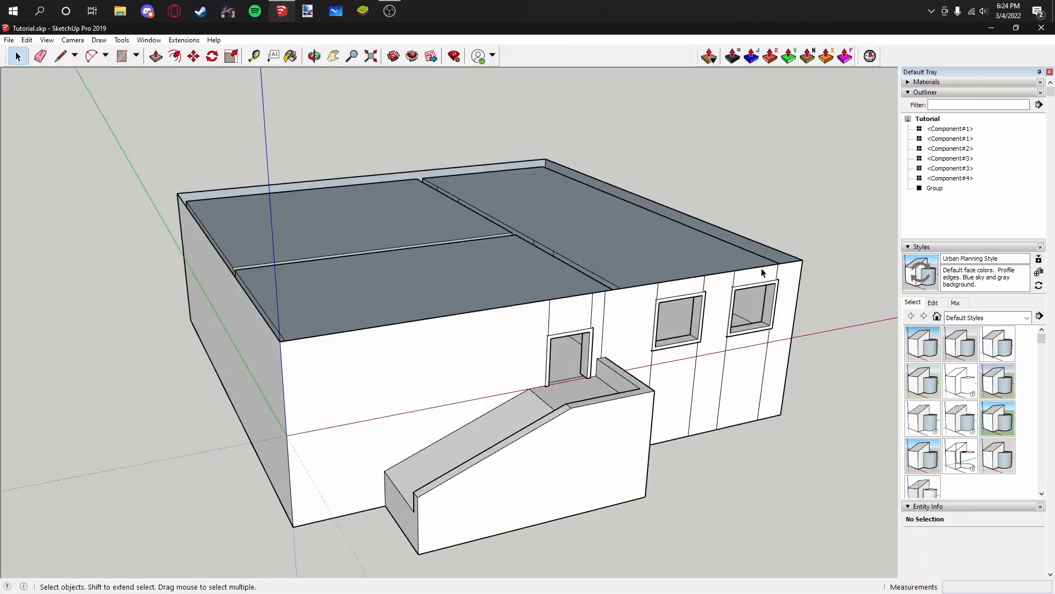
Step: Explode all six door and window components into loose geometry
{"action": "left_click", "coordinate": [950, 178]}
{"action": "left_click", "coordinate": [959, 129], "text": "shift"}
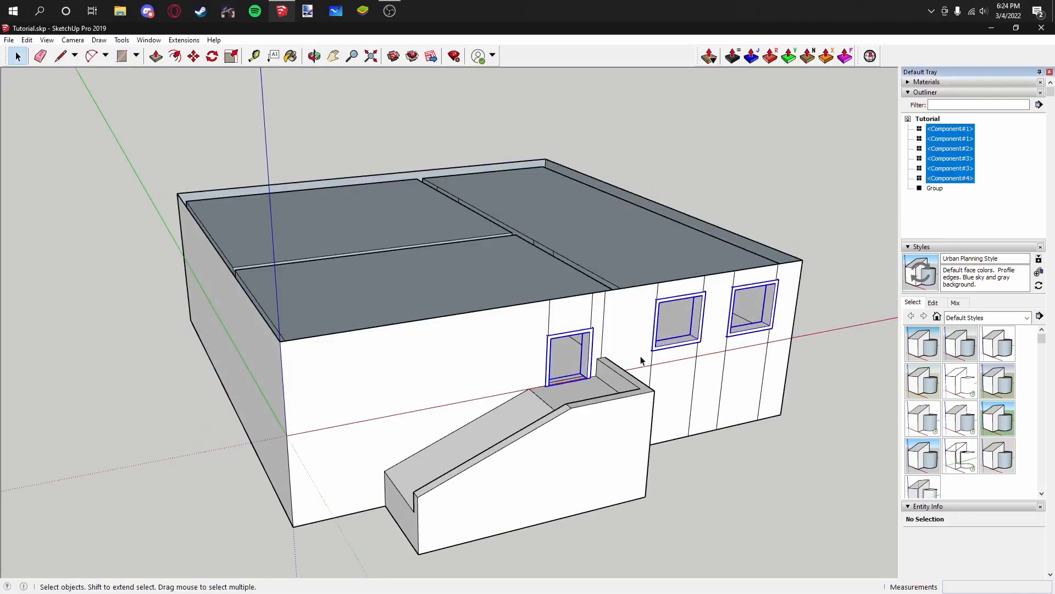
{"action": "scroll", "coordinate": [591, 348], "scroll_direction": "up", "scroll_amount": 3}
{"action": "right_click", "coordinate": [587, 348]}
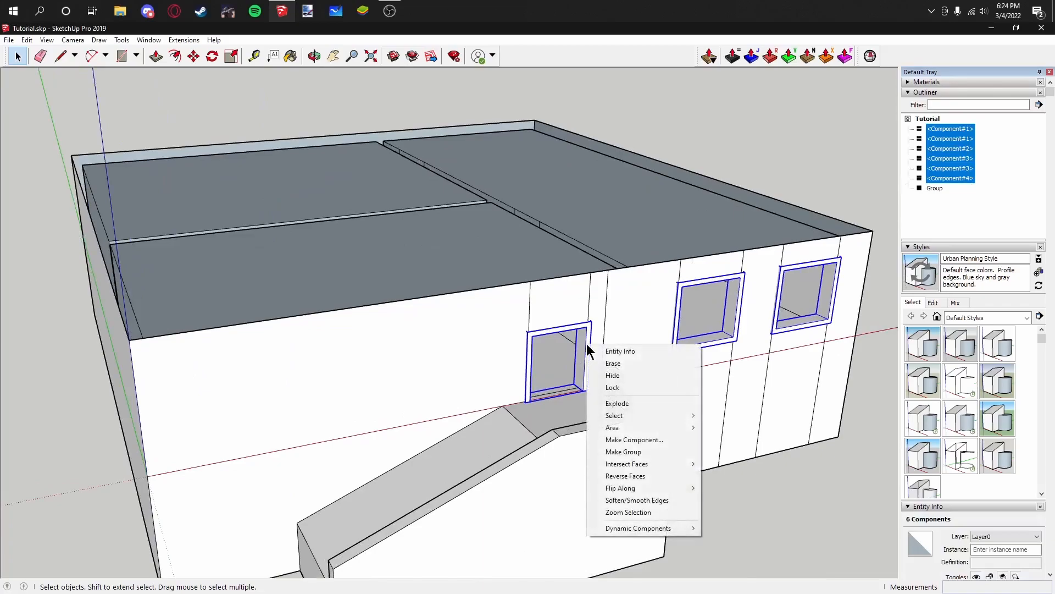
{"action": "left_click", "coordinate": [626, 403]}
{"action": "scroll", "coordinate": [627, 404], "scroll_direction": "down", "scroll_amount": 4}
{"action": "left_click", "coordinate": [694, 456]}
Step: Trace the flat top of the ramp landing's parapet with lines outside the building group
{"action": "scroll", "coordinate": [686, 433], "scroll_direction": "down", "scroll_amount": 2}
{"action": "middle_click_drag", "start_coordinate": [685, 434], "coordinate": [377, 247]}
{"action": "scroll", "coordinate": [582, 304], "scroll_direction": "up", "scroll_amount": 3}
{"action": "scroll", "coordinate": [557, 299], "scroll_direction": "down", "scroll_amount": 3}
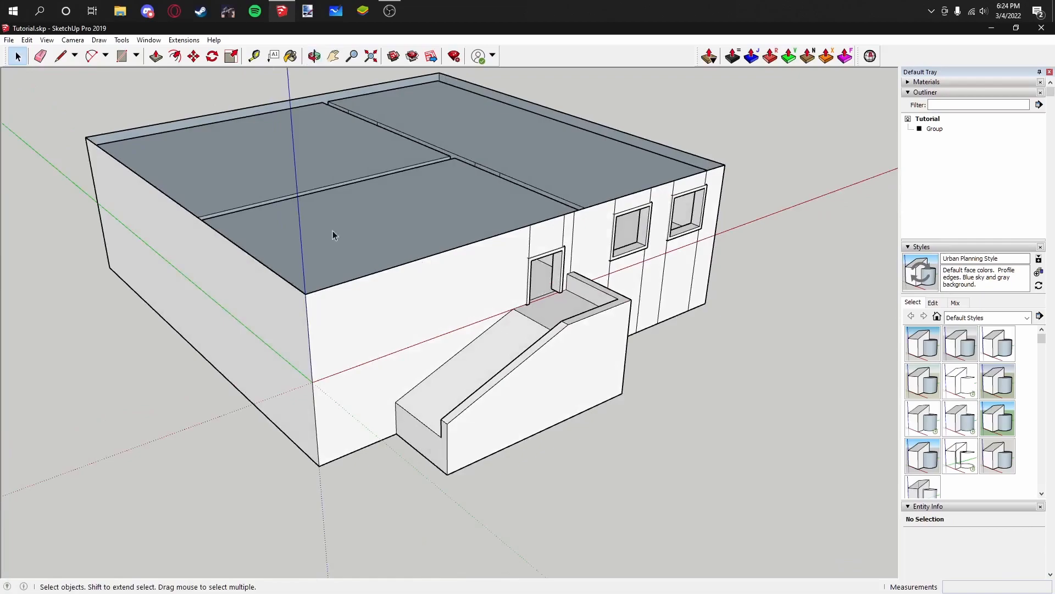
{"action": "left_click", "coordinate": [115, 56]}
{"action": "scroll", "coordinate": [484, 330], "scroll_direction": "up", "scroll_amount": 5}
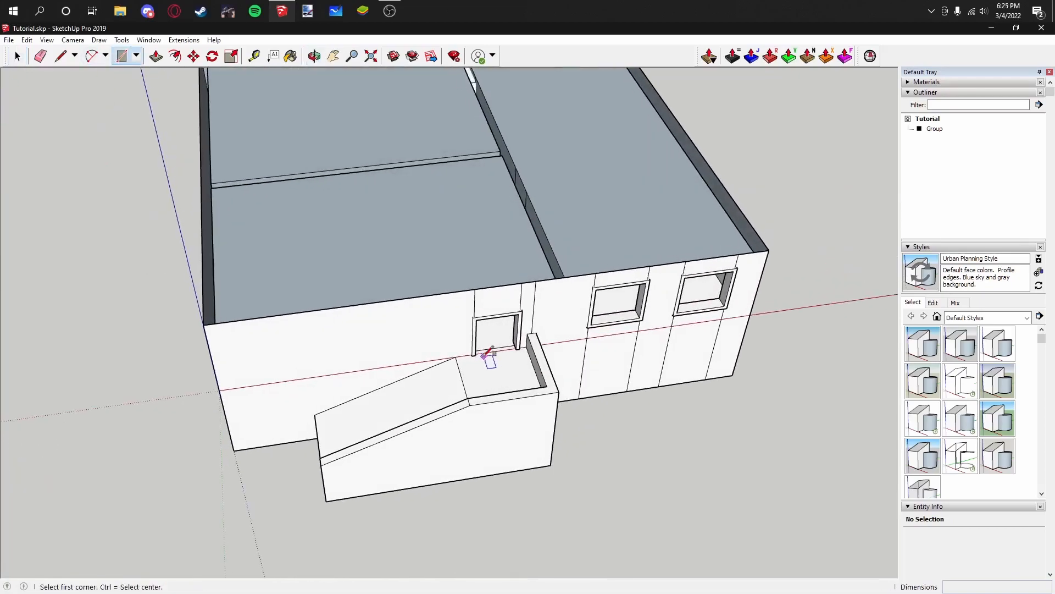
{"action": "left_click", "coordinate": [62, 55]}
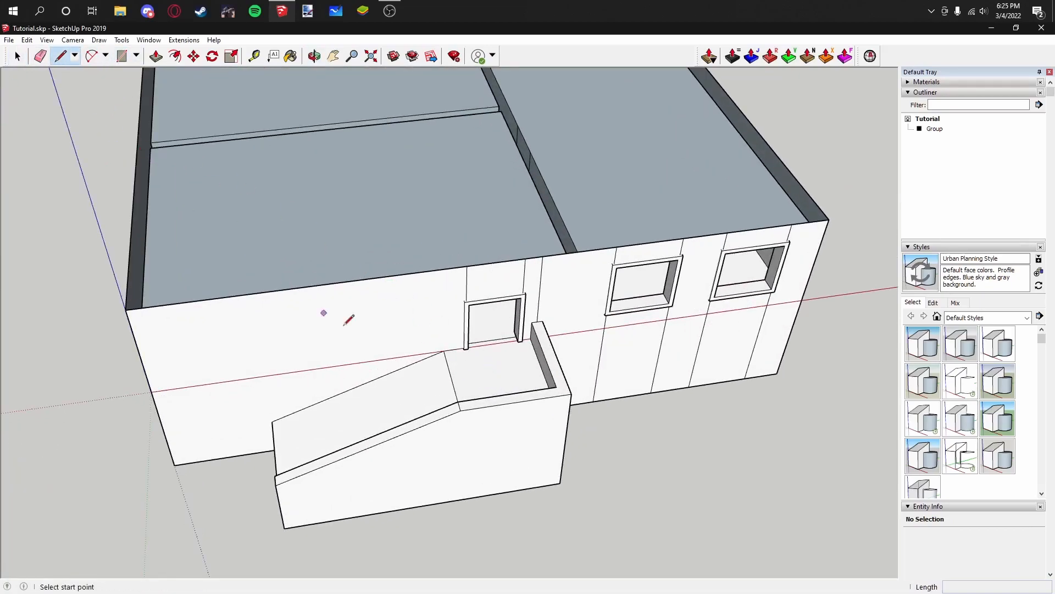
{"action": "scroll", "coordinate": [511, 352], "scroll_direction": "up", "scroll_amount": 5}
{"action": "left_click", "coordinate": [508, 387]}
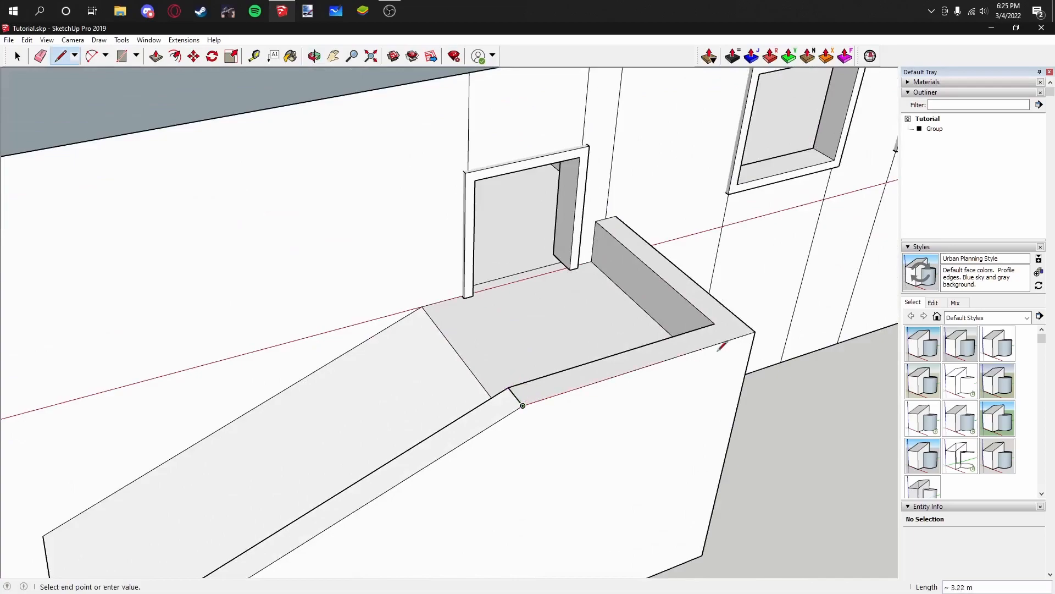
{"action": "left_click", "coordinate": [755, 332]}
{"action": "left_click", "coordinate": [616, 216]}
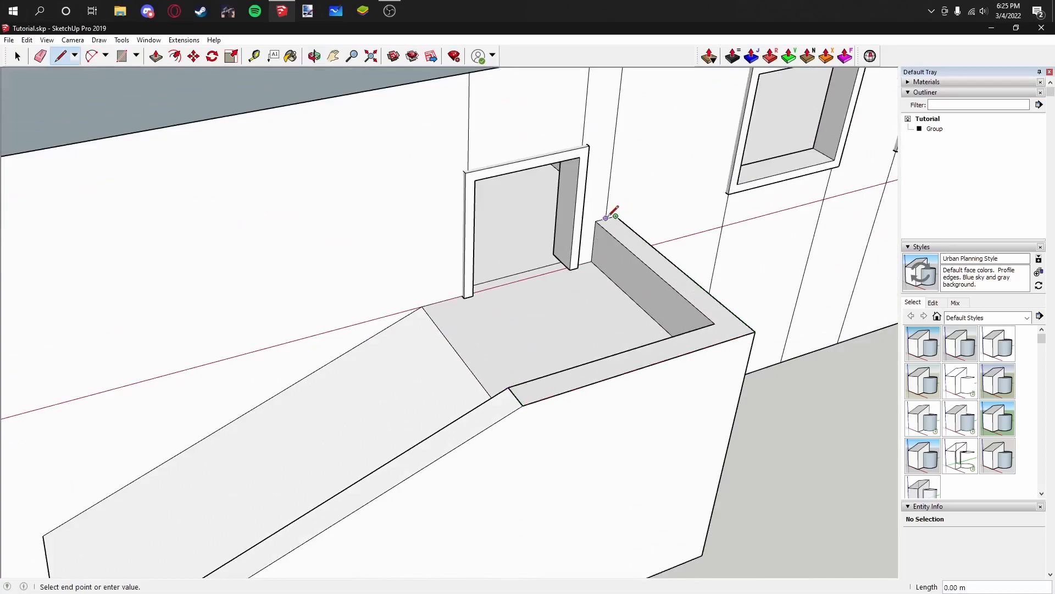
{"action": "left_click", "coordinate": [509, 388]}
Step: Trace the sloped top of the ramp's parapet with lines to form a separate strip
{"action": "scroll", "coordinate": [511, 386], "scroll_direction": "down", "scroll_amount": 3}
{"action": "middle_click_drag", "start_coordinate": [515, 383], "coordinate": [591, 314], "text": "shift"}
{"action": "left_click", "coordinate": [587, 322]}
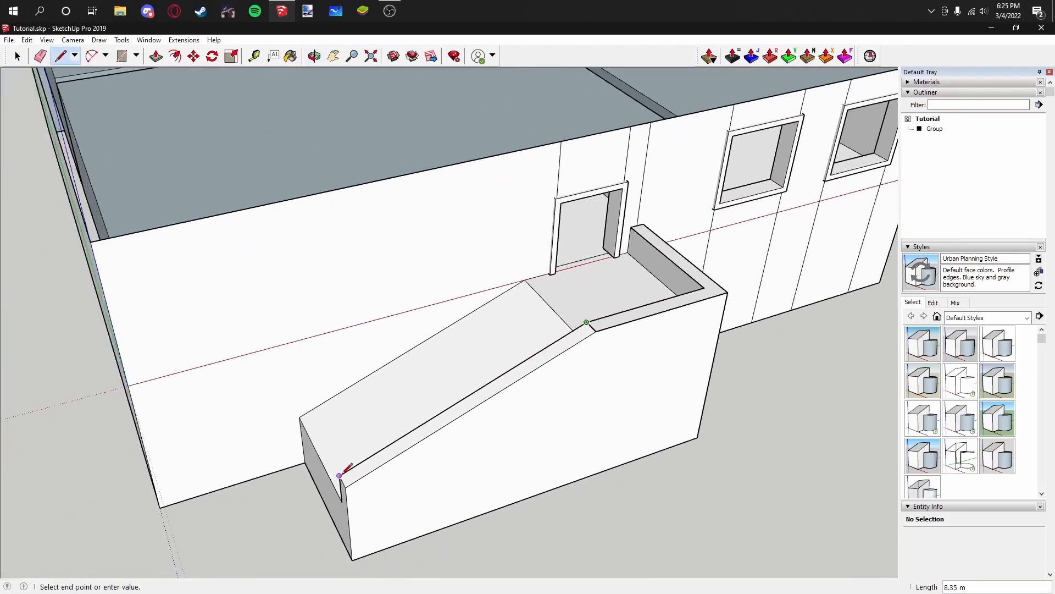
{"action": "left_click", "coordinate": [594, 326]}
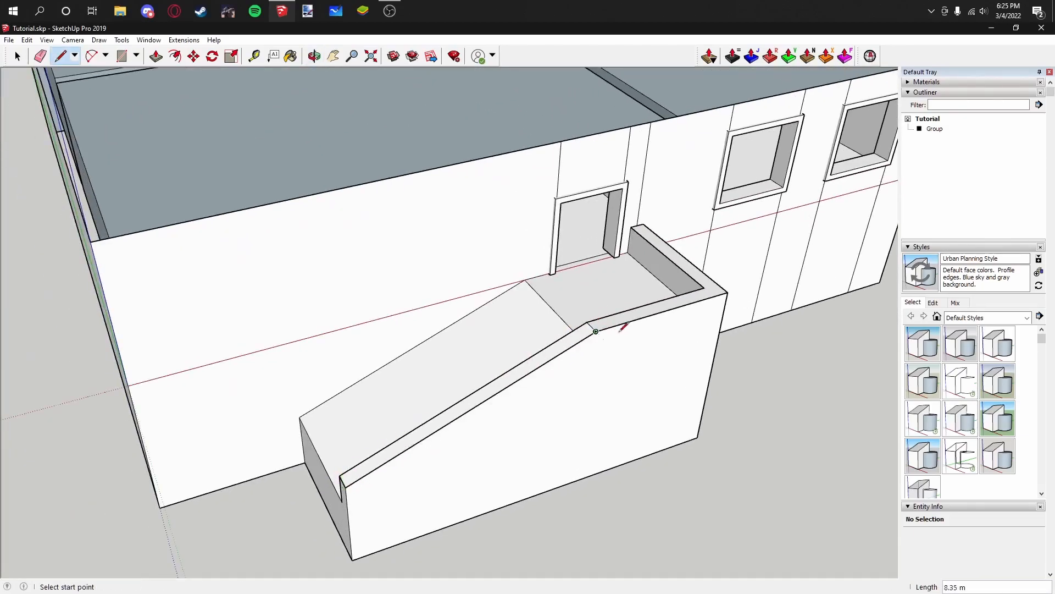
{"action": "scroll", "coordinate": [605, 328], "scroll_direction": "down", "scroll_amount": 5}
Step: Hide the building group so that only the loose frames and traced faces stay in view
{"action": "left_click", "coordinate": [18, 56]}
{"action": "left_click", "coordinate": [401, 235]}
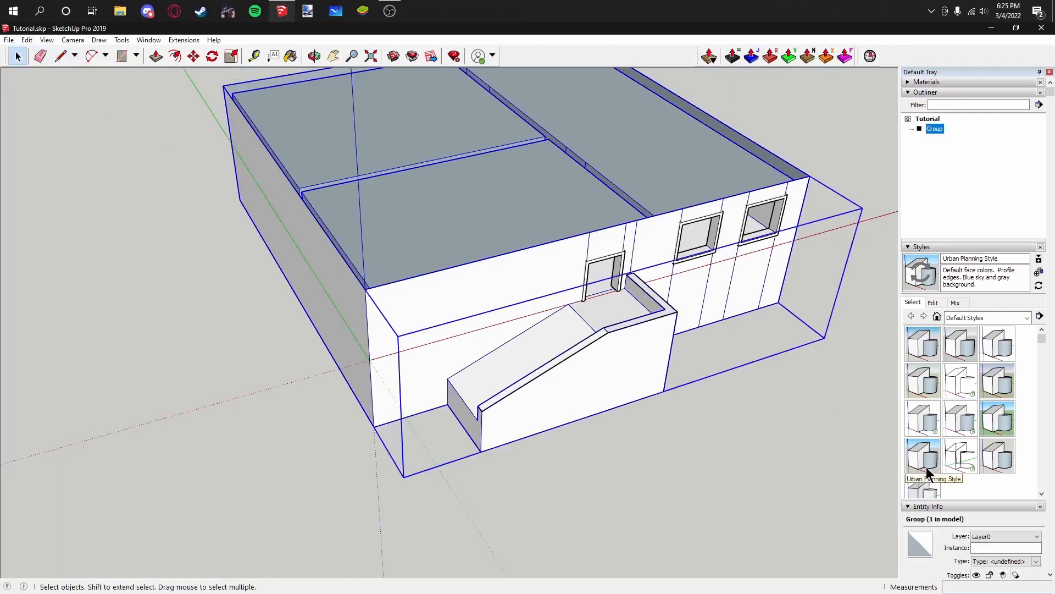
{"action": "left_click", "coordinate": [976, 575]}
{"action": "middle_click_drag", "start_coordinate": [709, 412], "coordinate": [775, 360]}
{"action": "mouse_move", "coordinate": [688, 311]}
{"action": "middle_mouse_down"}
{"action": "mouse_move", "coordinate": [546, 353]}
{"action": "mouse_move", "coordinate": [626, 353]}
{"action": "mouse_move", "coordinate": [688, 317]}
{"action": "middle_mouse_up"}
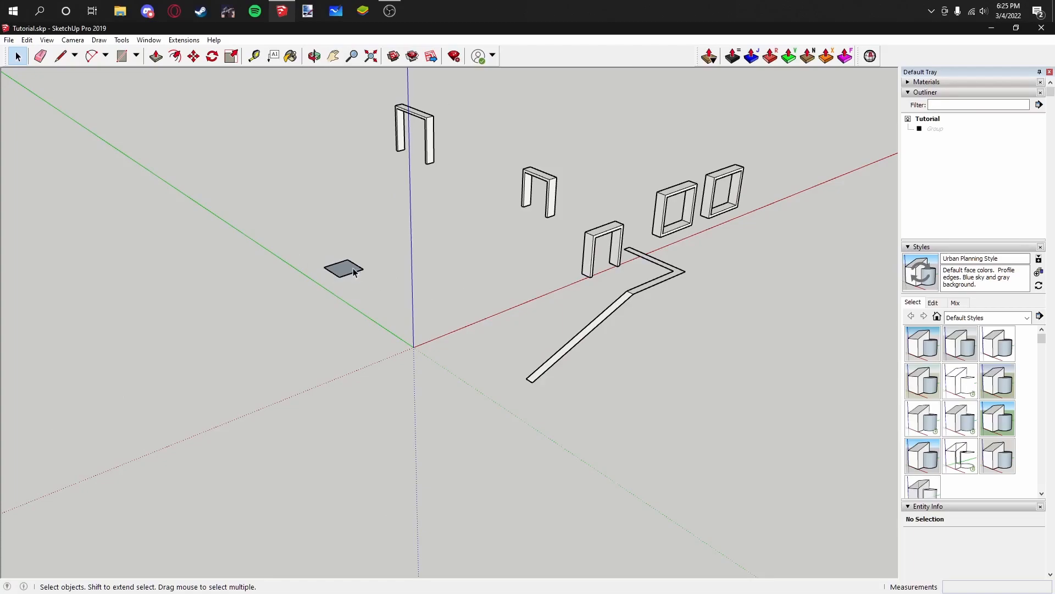
Step: Offset the outline of the separate flat square face inward and outward by 0.1 m
{"action": "scroll", "coordinate": [353, 271], "scroll_direction": "up", "scroll_amount": 6}
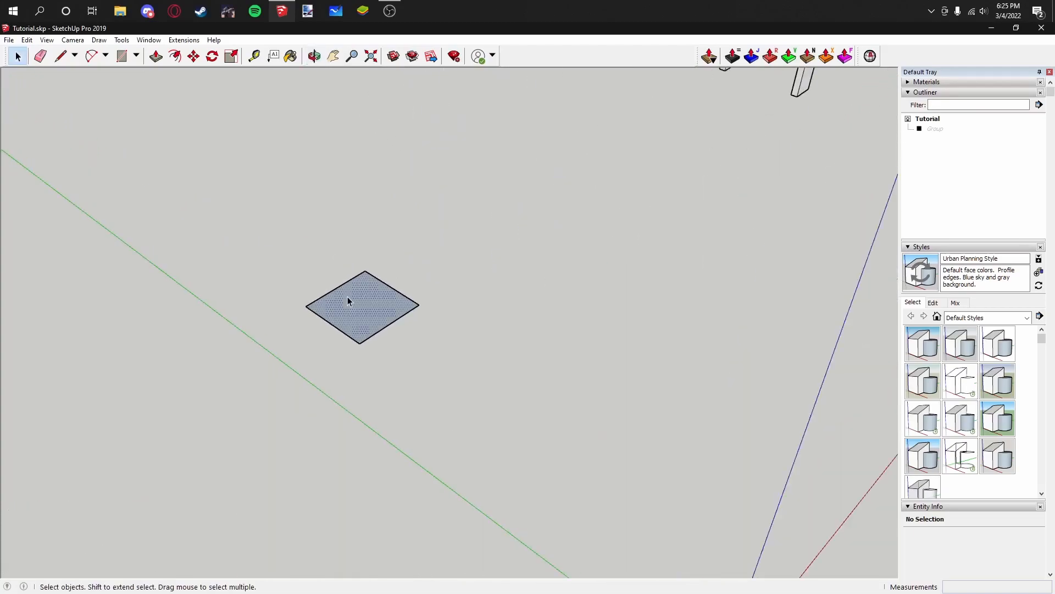
{"action": "double_click", "coordinate": [348, 300]}
{"action": "scroll", "coordinate": [341, 294], "scroll_direction": "up", "scroll_amount": 2}
{"action": "key", "text": "f"}
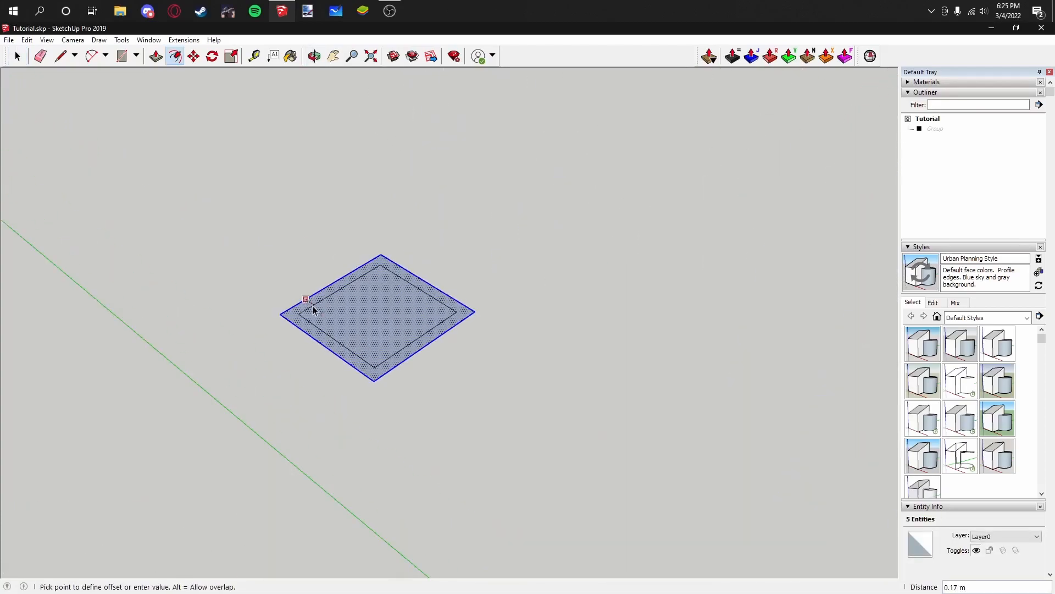
{"action": "left_click", "coordinate": [313, 306]}
{"action": "scroll", "coordinate": [313, 297], "scroll_direction": "up", "scroll_amount": 3}
{"action": "left_click", "coordinate": [315, 288]}
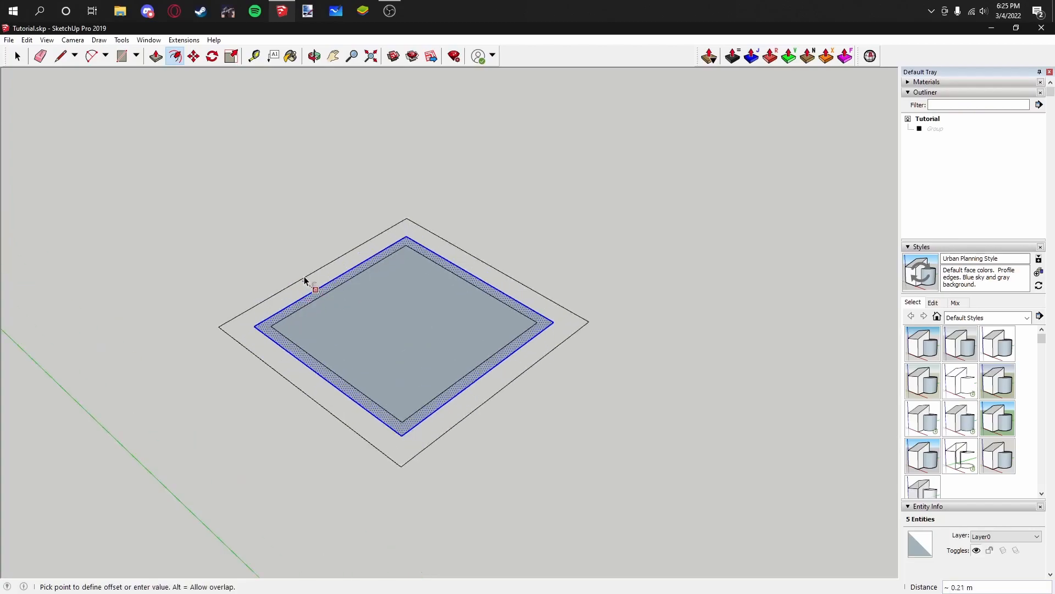
{"action": "type", "text": ".1"}
{"action": "key", "text": "Return"}
Step: Erase the square's original middle edges and delete the inner face, leaving a ring-shaped face
{"action": "key", "text": "e"}
{"action": "left_click_drag", "start_coordinate": [271, 339], "coordinate": [262, 320]}
{"action": "left_click_drag", "start_coordinate": [537, 314], "coordinate": [547, 325]}
{"action": "left_click", "coordinate": [17, 55]}
{"action": "key", "text": "Delete"}
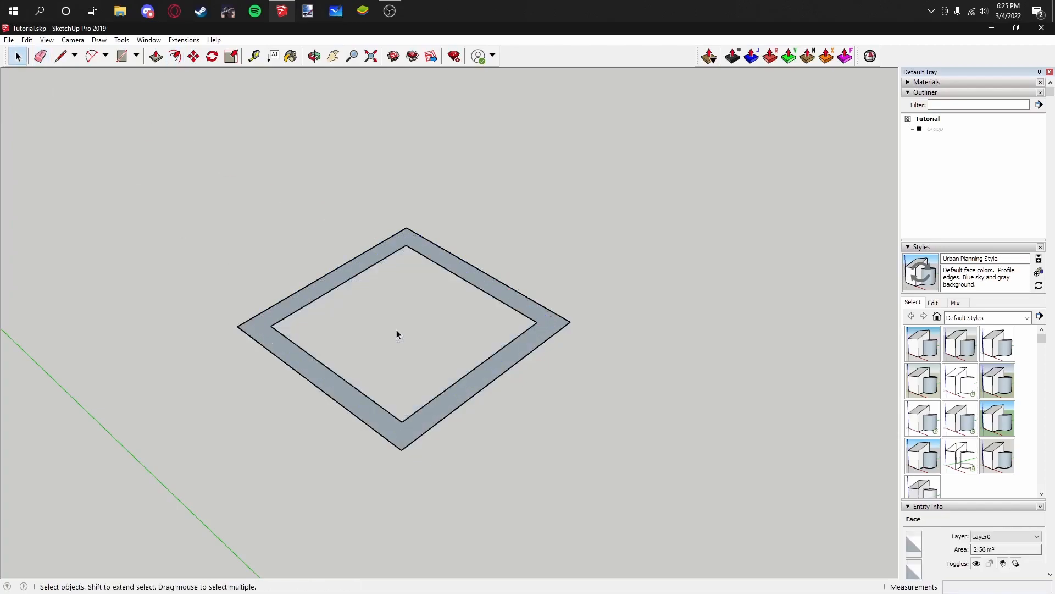
Step: Extrude the square ring into a solid frame with Push/Pull and extend its upper face by 0.1 m
{"action": "left_click", "coordinate": [155, 56]}
{"action": "left_click", "coordinate": [379, 270]}
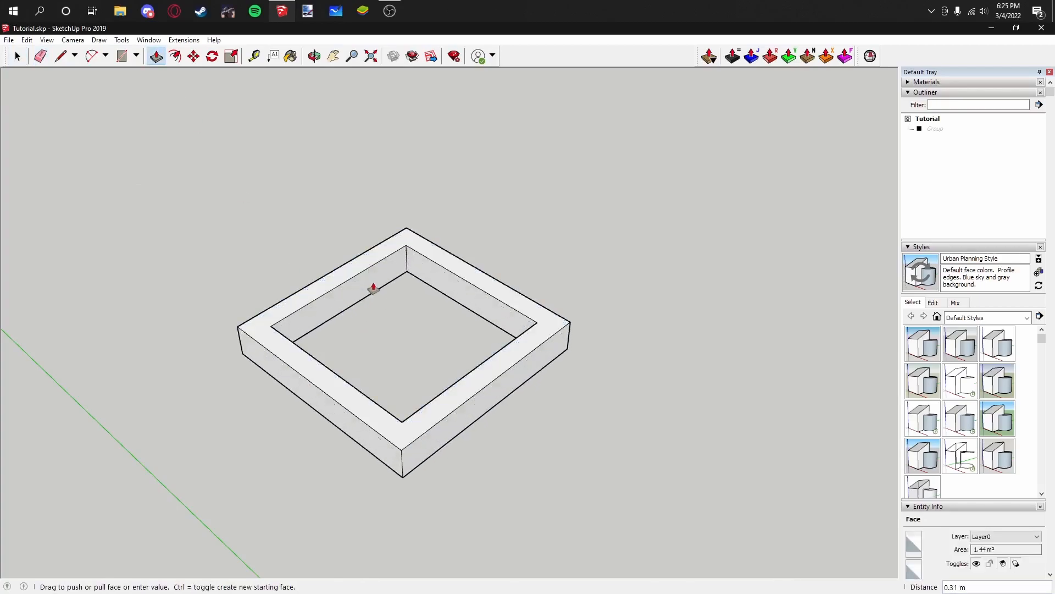
{"action": "key", "text": "Return"}
{"action": "left_click", "coordinate": [333, 281]}
{"action": "type", "text": ".1"}
{"action": "key", "text": "Return"}
{"action": "scroll", "coordinate": [323, 235], "scroll_direction": "down", "scroll_amount": 6}
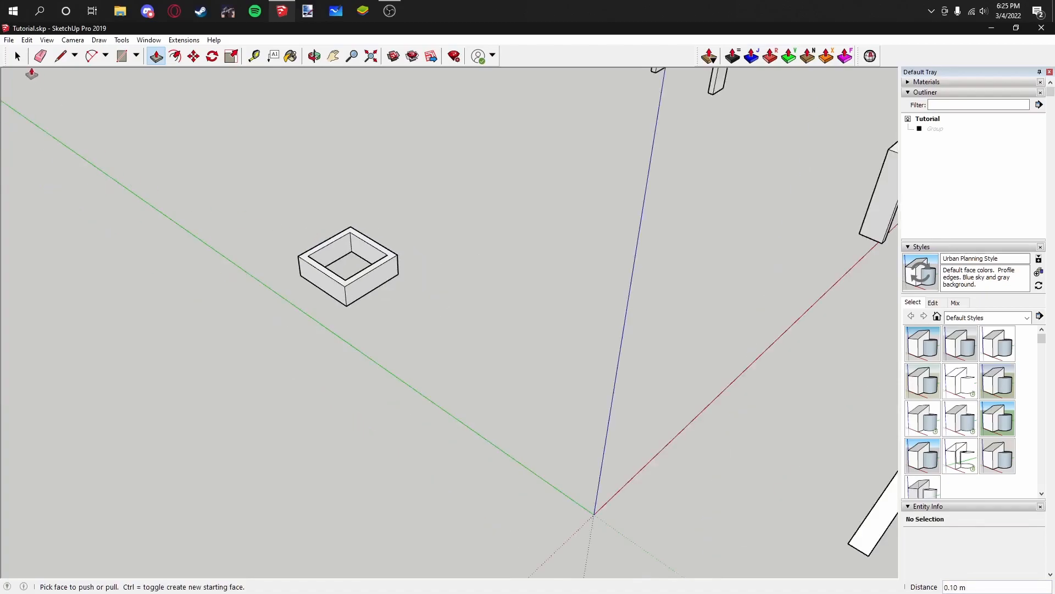
{"action": "left_click", "coordinate": [18, 56]}
Step: Make a group from the flat landing strip, including its face and all its edges
{"action": "scroll", "coordinate": [297, 264], "scroll_direction": "down", "scroll_amount": 7}
{"action": "middle_click_drag", "start_coordinate": [360, 247], "coordinate": [393, 273], "text": "shift"}
{"action": "scroll", "coordinate": [522, 291], "scroll_direction": "up", "scroll_amount": 5}
{"action": "middle_click_drag", "start_coordinate": [525, 312], "coordinate": [482, 346]}
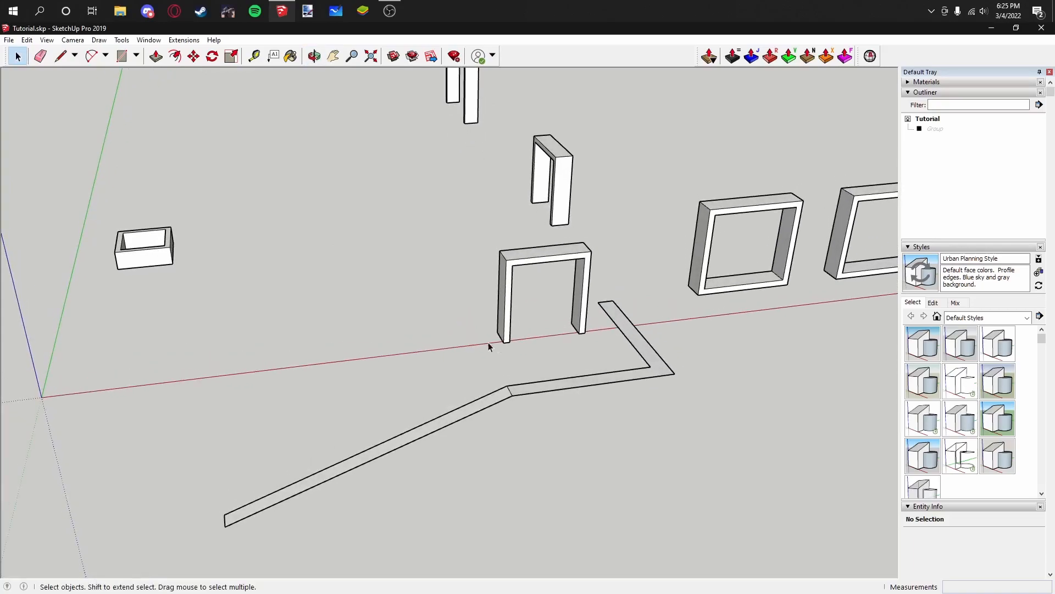
{"action": "left_click", "coordinate": [559, 387]}
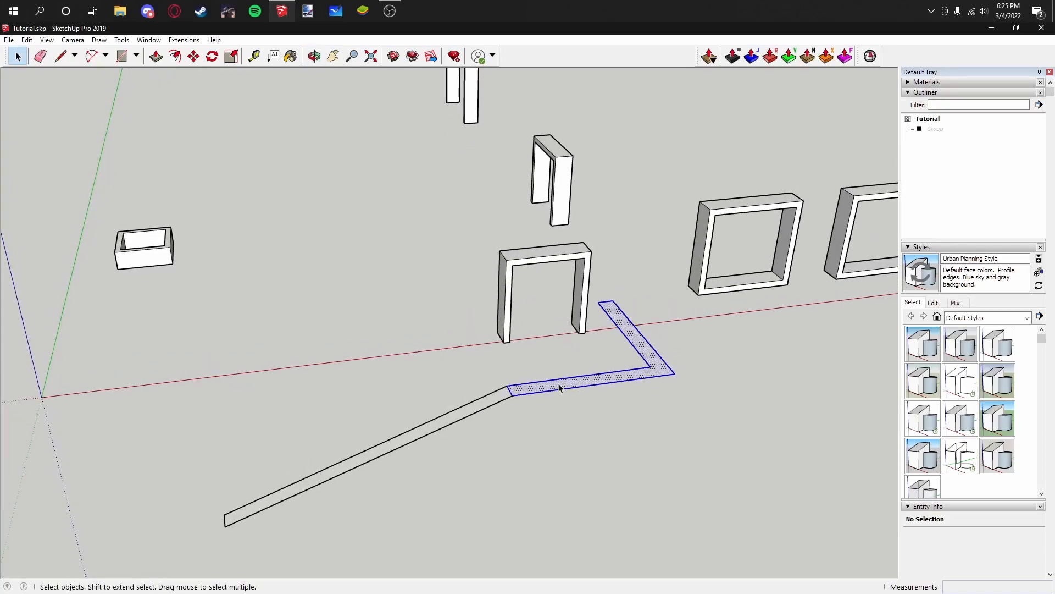
{"action": "right_click", "coordinate": [642, 376]}
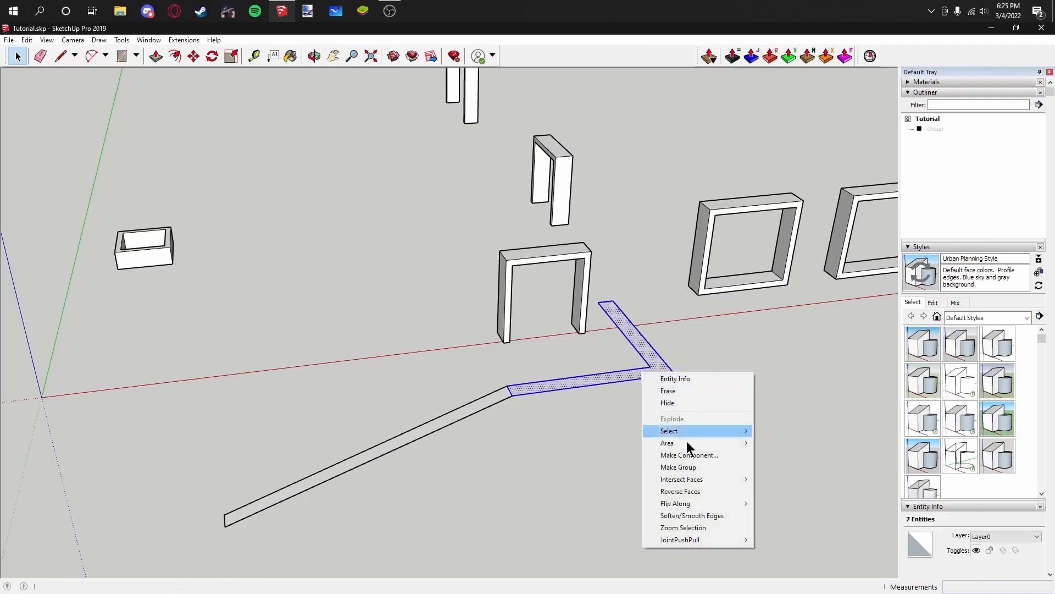
{"action": "left_click", "coordinate": [685, 469]}
{"action": "left_click", "coordinate": [591, 420]}
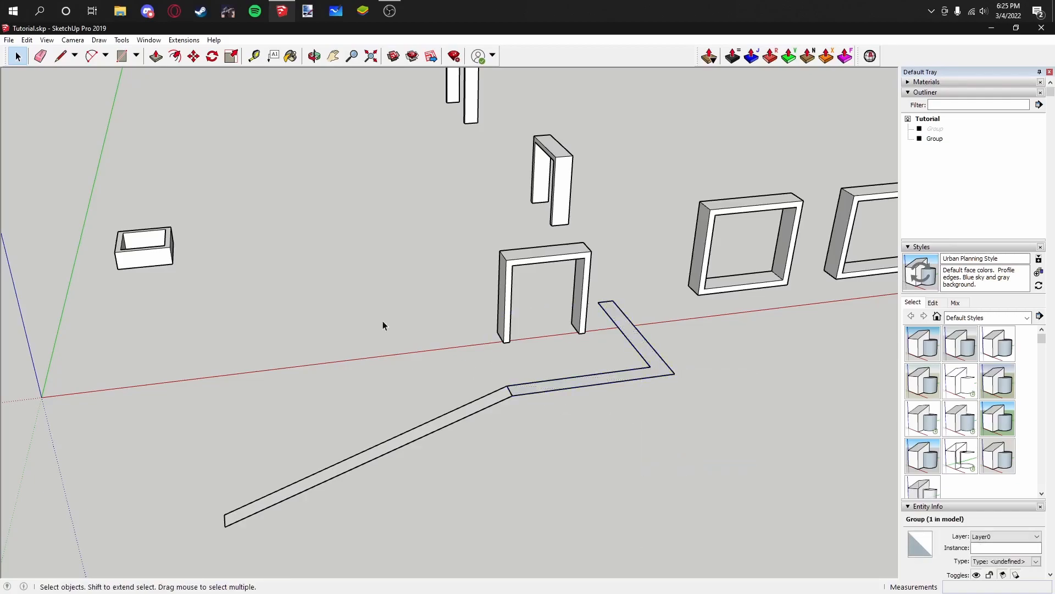
Step: Extrude the sloped ramp strip by 0.1 m with Push/Pull
{"action": "left_click", "coordinate": [155, 57]}
{"action": "middle_click_drag", "start_coordinate": [414, 367], "coordinate": [388, 377]}
{"action": "left_click", "coordinate": [389, 378]}
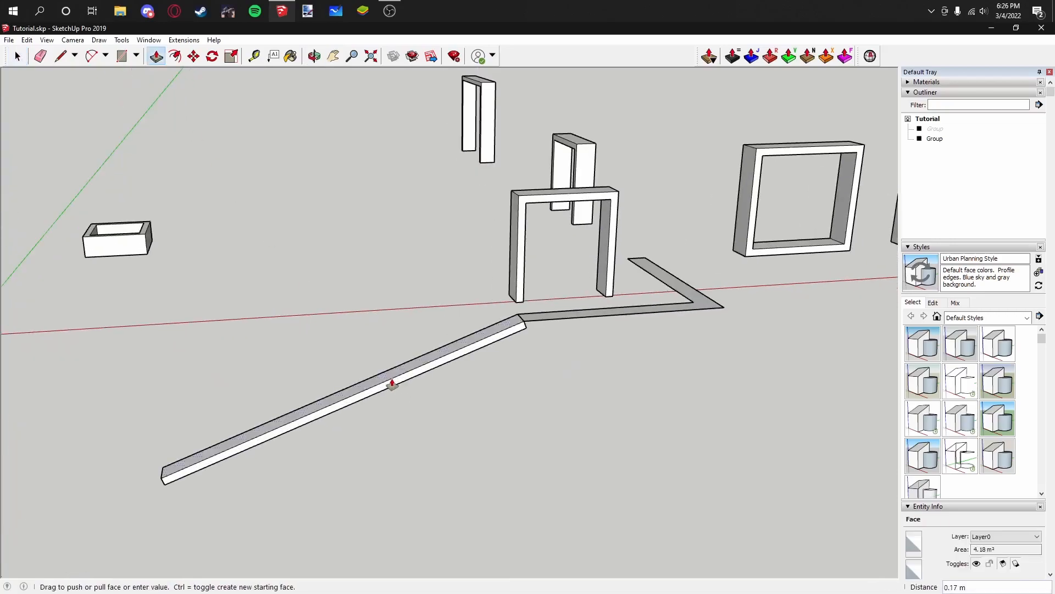
{"action": "type", "text": ".1"}
{"action": "key", "text": "Return"}
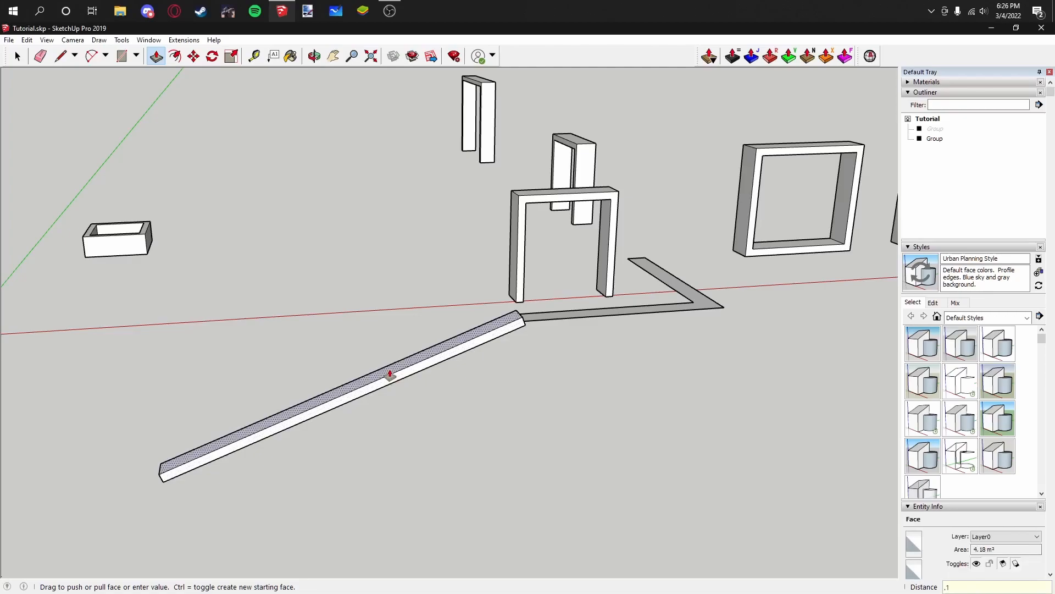
{"action": "left_click", "coordinate": [17, 56]}
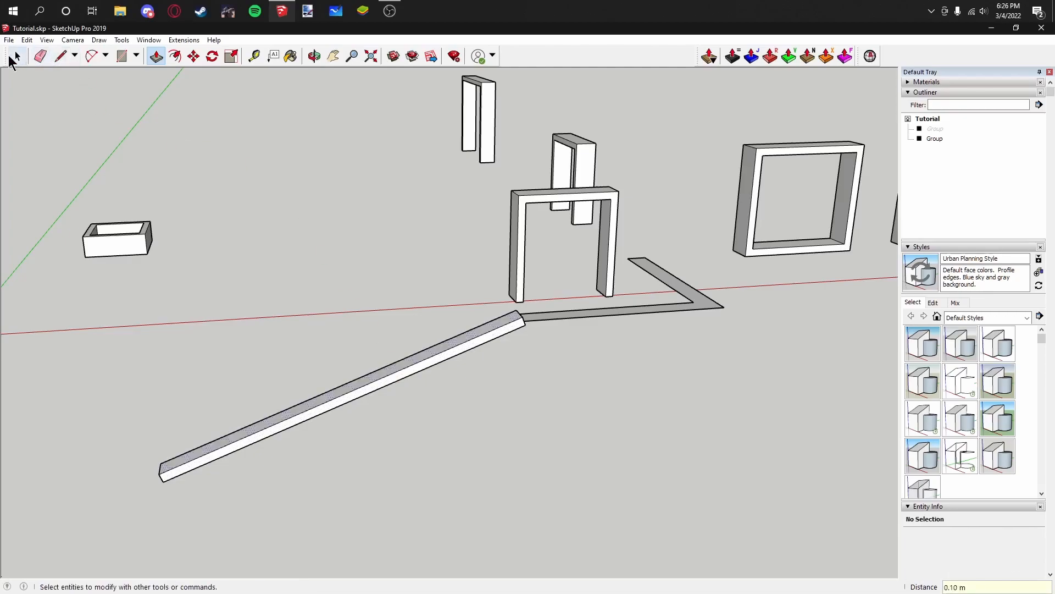
Step: Extrude the landing strip inside its group with two 0.1 m Push/Pull moves and leave the group
{"action": "double_click", "coordinate": [571, 318]}
{"action": "middle_click_drag", "start_coordinate": [577, 313], "coordinate": [478, 322]}
{"action": "left_click", "coordinate": [154, 59]}
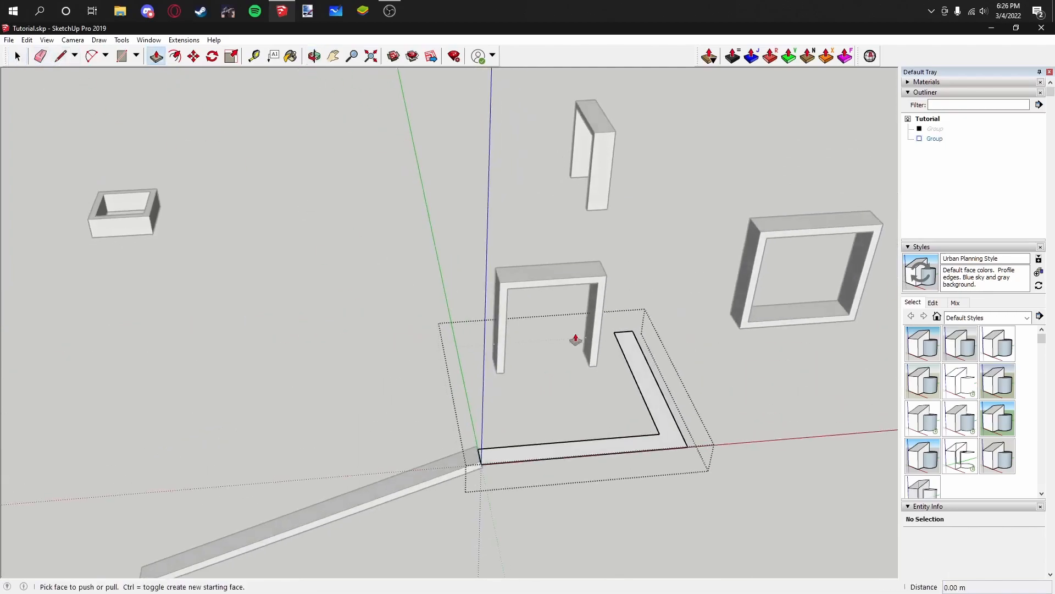
{"action": "middle_click_drag", "start_coordinate": [567, 339], "coordinate": [610, 388]}
{"action": "left_click", "coordinate": [611, 389]}
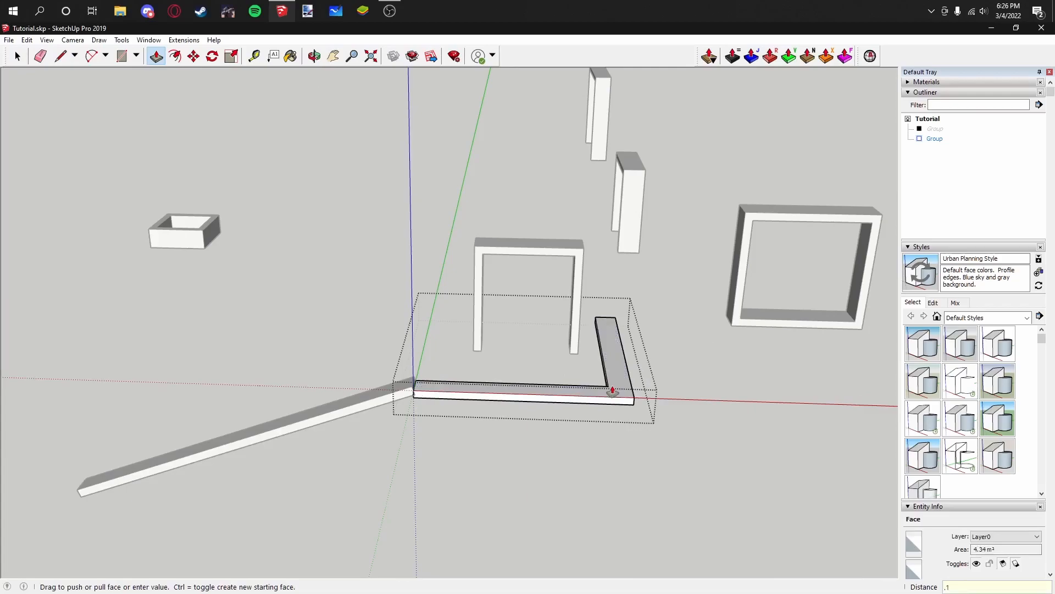
{"action": "key", "text": "Return"}
{"action": "left_click", "coordinate": [613, 392]}
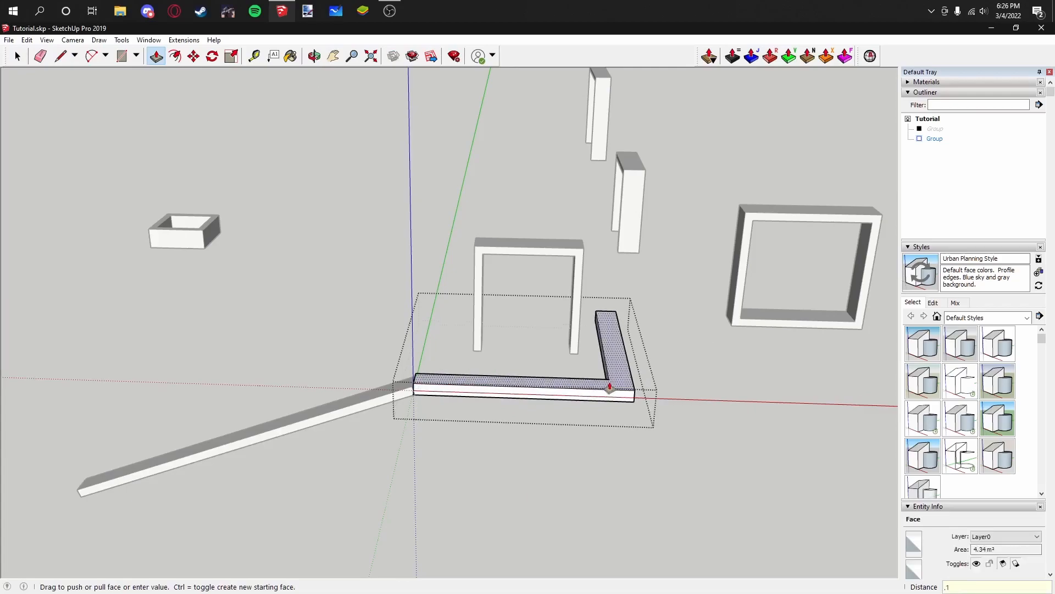
{"action": "key", "text": "Return"}
{"action": "left_click", "coordinate": [19, 57]}
{"action": "left_click", "coordinate": [285, 254]}
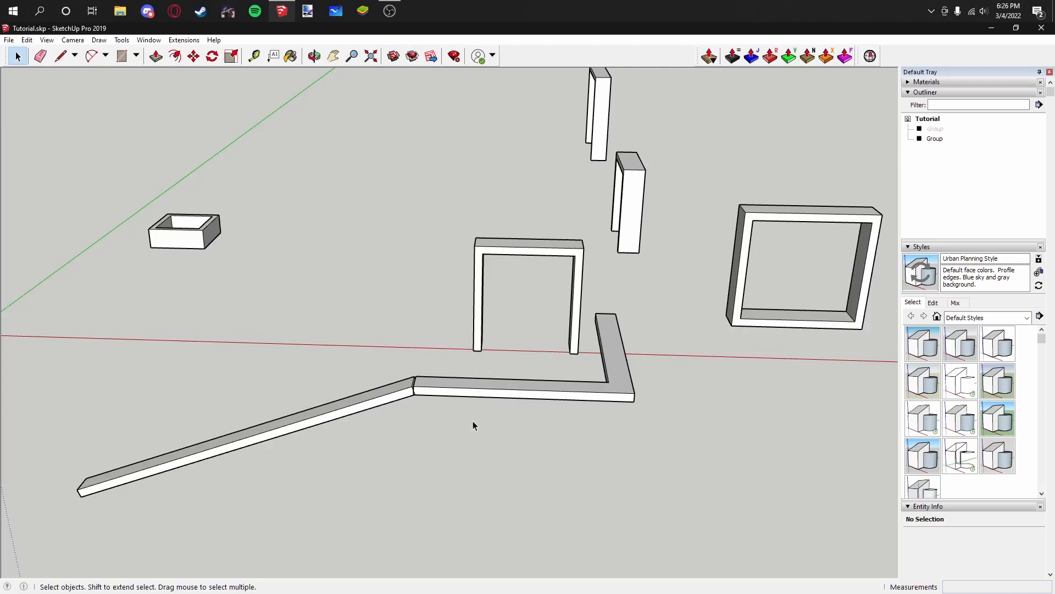
Step: Explode the landing strip's group so that it merges with the loose sloped strip
{"action": "scroll", "coordinate": [473, 420], "scroll_direction": "up", "scroll_amount": 6}
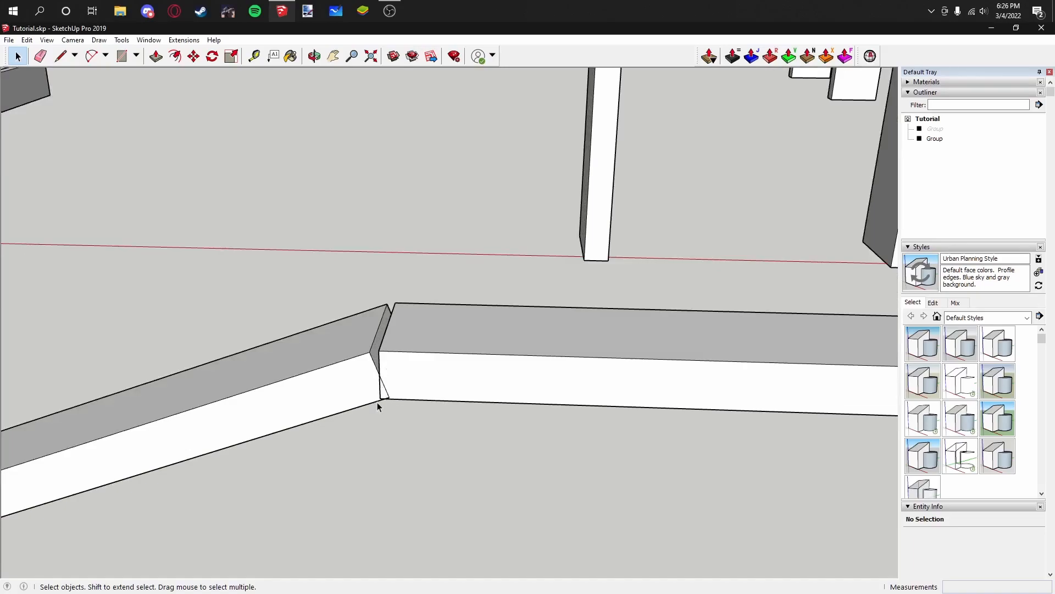
{"action": "scroll", "coordinate": [376, 381], "scroll_direction": "down", "scroll_amount": 2}
{"action": "right_click", "coordinate": [460, 359]}
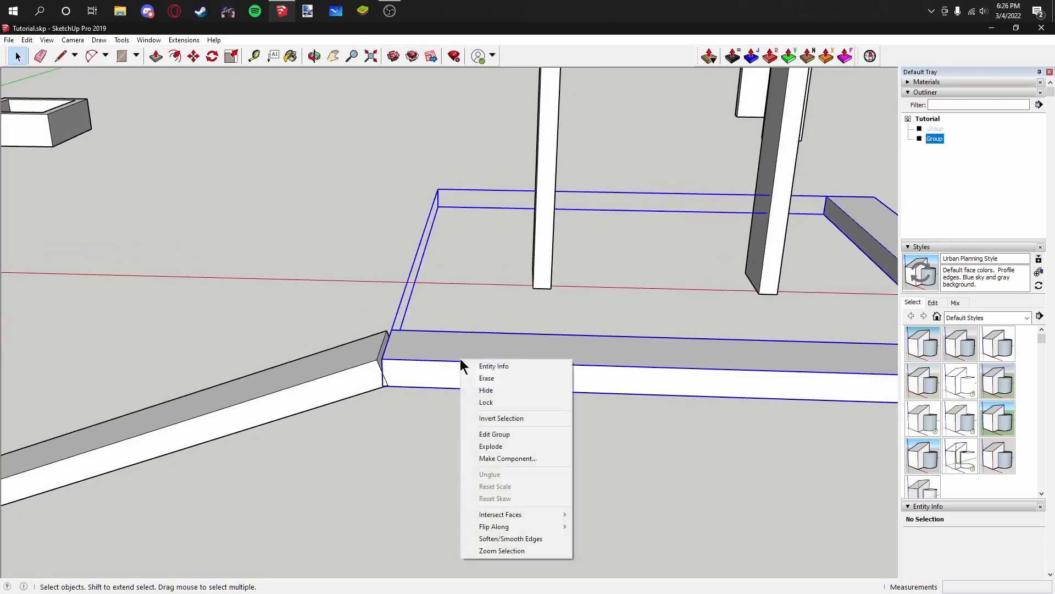
{"action": "left_click", "coordinate": [497, 447]}
{"action": "left_click", "coordinate": [471, 444]}
Step: Draw lines extending the upper edges of the sloped and level strips until they cross at the joint
{"action": "middle_click_drag", "start_coordinate": [472, 444], "coordinate": [502, 304]}
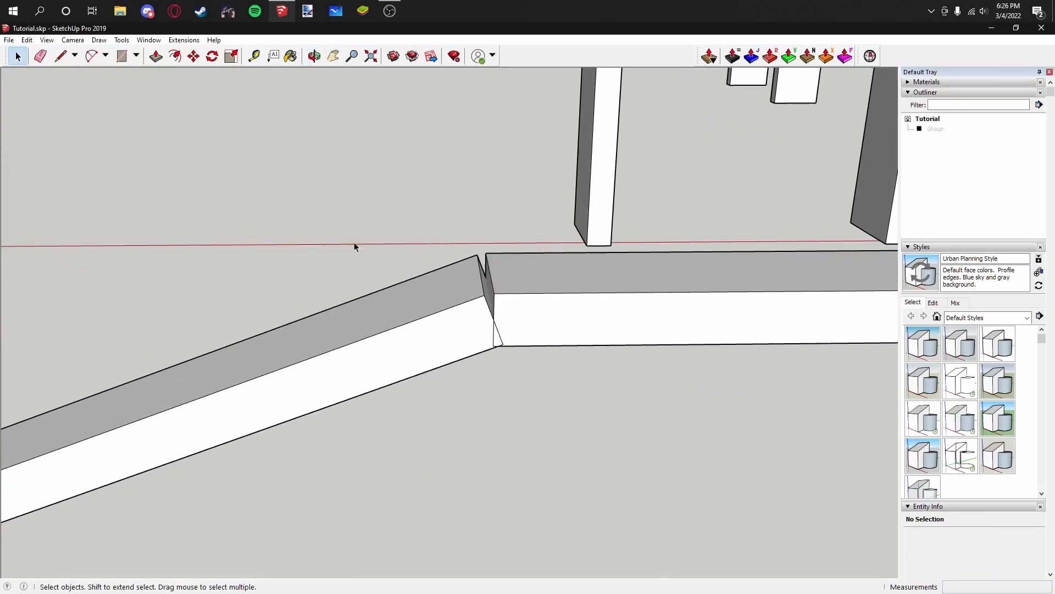
{"action": "key", "text": "l"}
{"action": "scroll", "coordinate": [553, 270], "scroll_direction": "up", "scroll_amount": 1}
{"action": "left_click", "coordinate": [467, 301]}
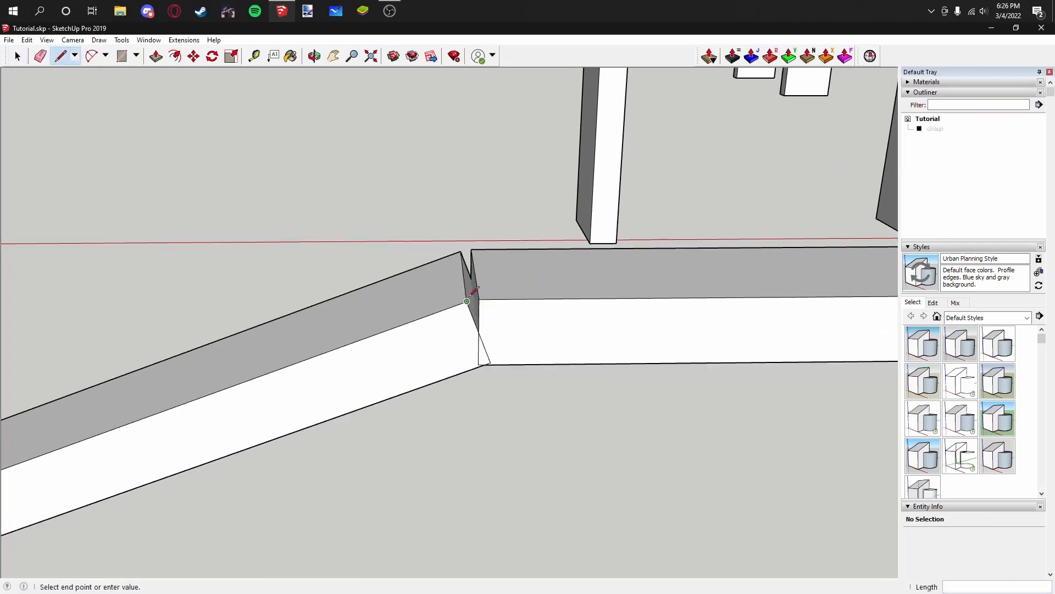
{"action": "left_click", "coordinate": [489, 298]}
{"action": "left_click", "coordinate": [478, 298]}
{"action": "left_click", "coordinate": [422, 299]}
{"action": "mouse_move", "coordinate": [460, 251]}
{"action": "left_mouse_down"}
{"action": "mouse_move", "coordinate": [494, 239]}
{"action": "mouse_move", "coordinate": [435, 249]}
{"action": "left_mouse_up"}
Step: Erase the overhanging line ends and surplus edges at the joint between the sloped and level strips
{"action": "key", "text": "e"}
{"action": "left_click", "coordinate": [462, 248]}
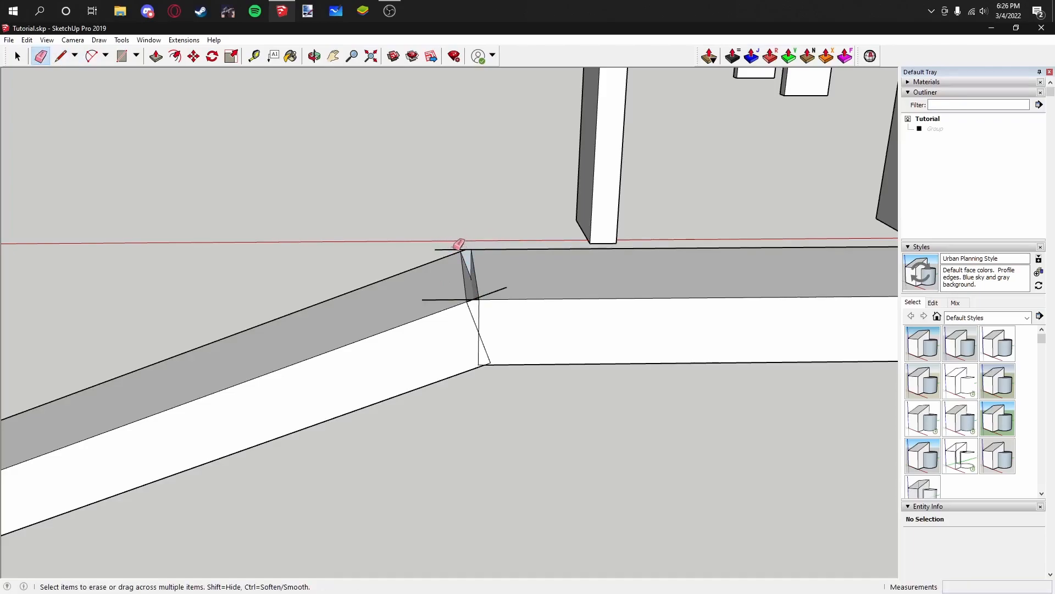
{"action": "left_click_drag", "start_coordinate": [454, 306], "coordinate": [502, 325]}
{"action": "left_click_drag", "start_coordinate": [477, 273], "coordinate": [473, 276]}
{"action": "mouse_move", "coordinate": [473, 275]}
{"action": "middle_mouse_down"}
{"action": "mouse_move", "coordinate": [487, 332]}
{"action": "mouse_move", "coordinate": [497, 254]}
{"action": "middle_mouse_up"}
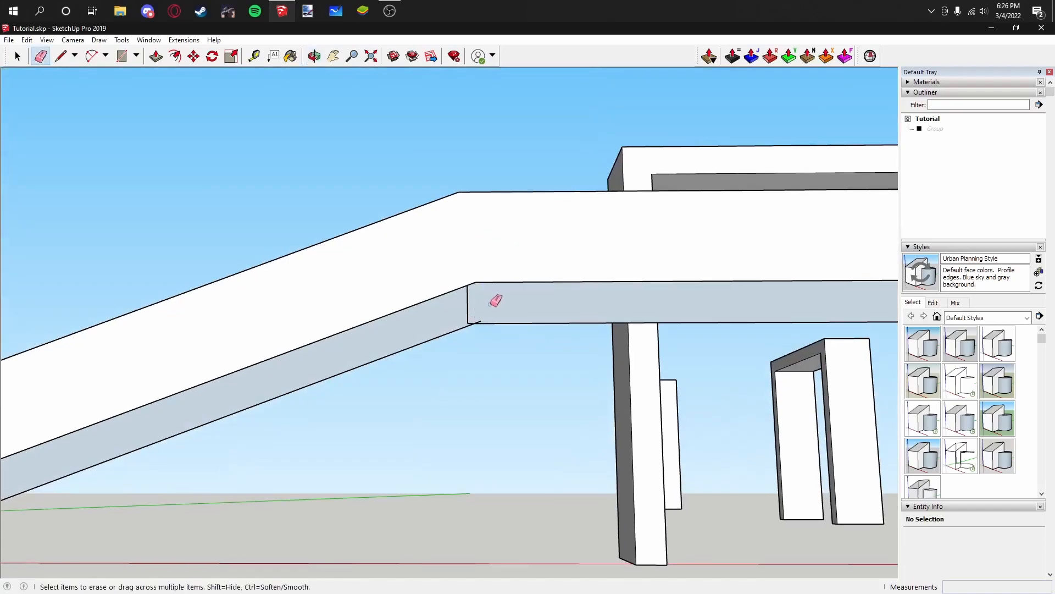
{"action": "middle_click_drag", "start_coordinate": [490, 294], "coordinate": [467, 266]}
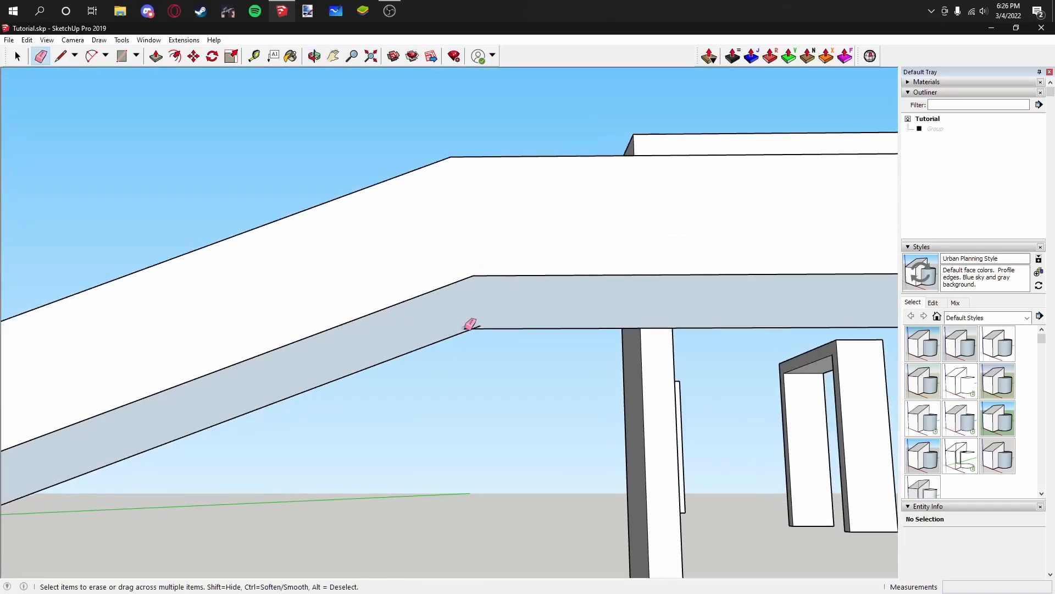
Step: Draw dividing edges across the side and underside of the joint between the sloped and level strips
{"action": "scroll", "coordinate": [506, 308], "scroll_direction": "down", "scroll_amount": 2}
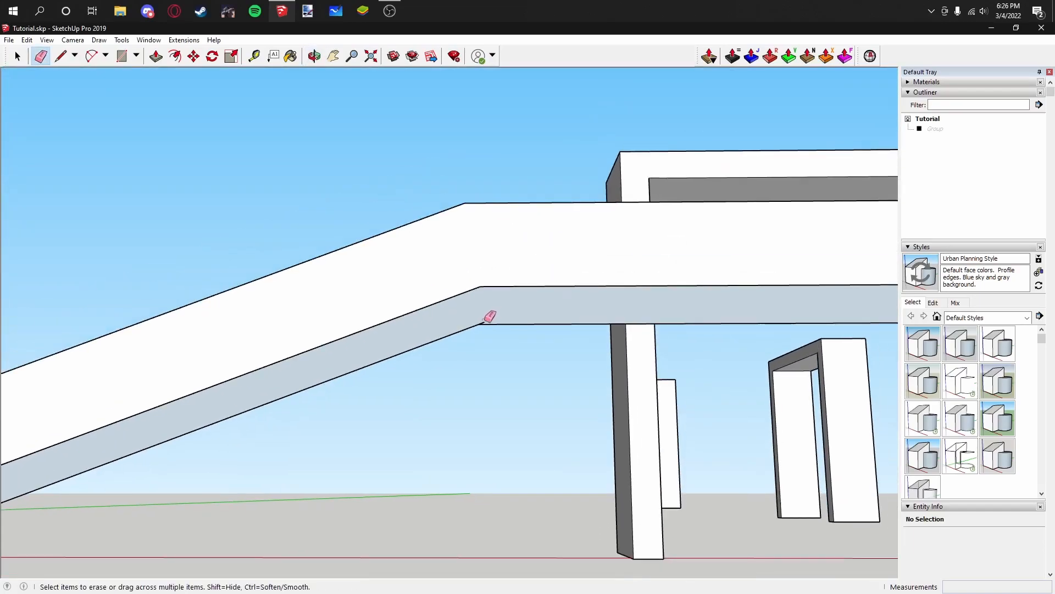
{"action": "mouse_move", "coordinate": [488, 317]}
{"action": "middle_mouse_down"}
{"action": "mouse_move", "coordinate": [544, 423]}
{"action": "mouse_move", "coordinate": [471, 235]}
{"action": "mouse_move", "coordinate": [476, 262]}
{"action": "mouse_move", "coordinate": [502, 285]}
{"action": "mouse_move", "coordinate": [479, 324]}
{"action": "middle_mouse_up"}
{"action": "key", "text": "l"}
{"action": "left_click", "coordinate": [451, 212]}
{"action": "left_click", "coordinate": [489, 261]}
{"action": "left_click", "coordinate": [471, 341]}
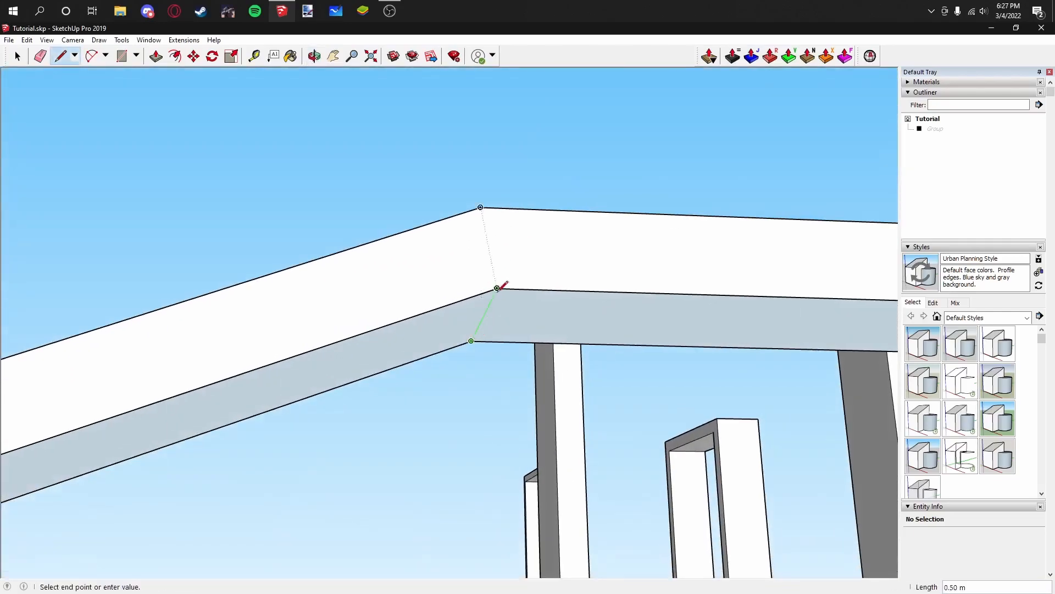
{"action": "left_click", "coordinate": [498, 290]}
Step: Unhide the building group so that it shows together with the frames and parapet caps
{"action": "scroll", "coordinate": [535, 317], "scroll_direction": "down", "scroll_amount": 10}
{"action": "middle_click_drag", "start_coordinate": [556, 331], "coordinate": [673, 336]}
{"action": "scroll", "coordinate": [313, 446], "scroll_direction": "up", "scroll_amount": 5}
{"action": "middle_click_drag", "start_coordinate": [240, 410], "coordinate": [596, 417]}
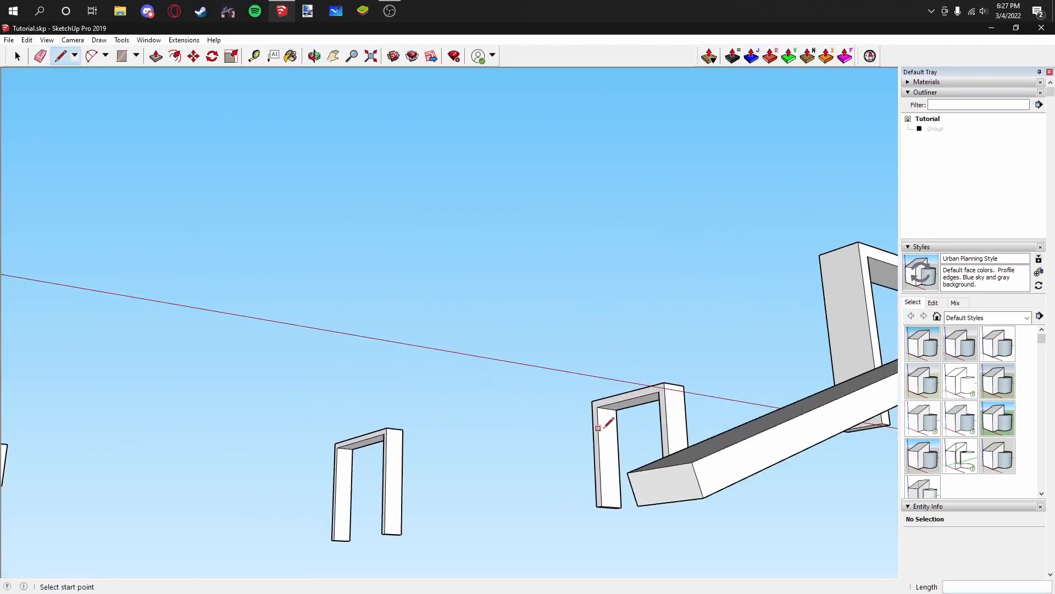
{"action": "middle_click_drag", "start_coordinate": [691, 461], "coordinate": [434, 384]}
{"action": "left_click", "coordinate": [18, 56]}
{"action": "middle_click_drag", "start_coordinate": [360, 277], "coordinate": [459, 332]}
{"action": "left_click", "coordinate": [935, 129]}
{"action": "left_click", "coordinate": [977, 573]}
{"action": "scroll", "coordinate": [678, 413], "scroll_direction": "down", "scroll_amount": 2}
Step: Name the building group's instance "Building"
{"action": "left_click", "coordinate": [387, 383]}
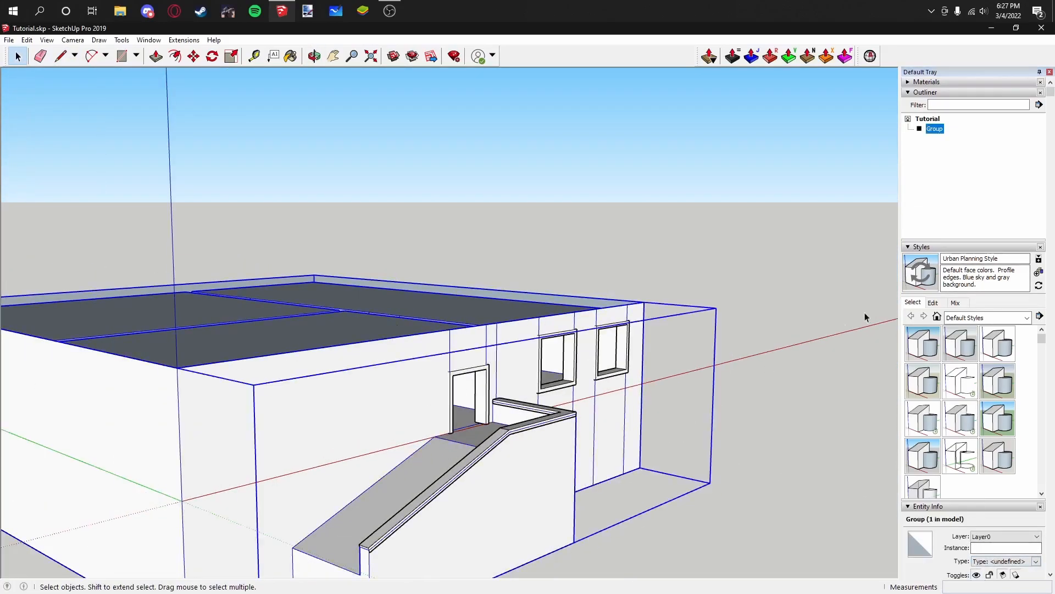
{"action": "left_click", "coordinate": [978, 547]}
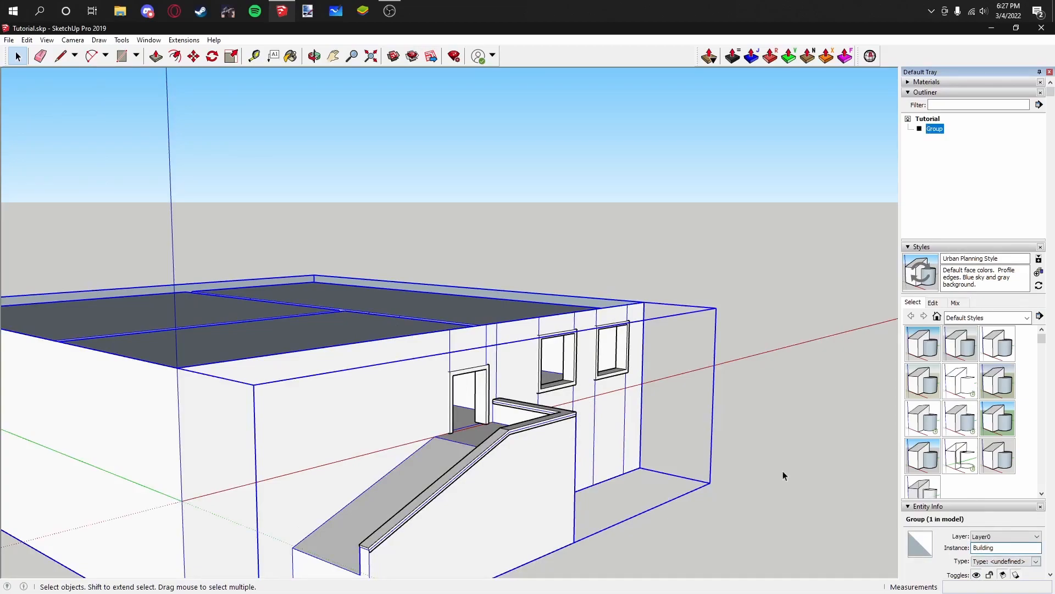
{"action": "left_click", "coordinate": [777, 448]}
Step: Examine how the cap on the ramp parapet meets the wall at the ramp's lower end
{"action": "scroll", "coordinate": [762, 398], "scroll_direction": "down", "scroll_amount": 3}
{"action": "middle_click_drag", "start_coordinate": [739, 379], "coordinate": [635, 357]}
{"action": "scroll", "coordinate": [577, 393], "scroll_direction": "up", "scroll_amount": 4}
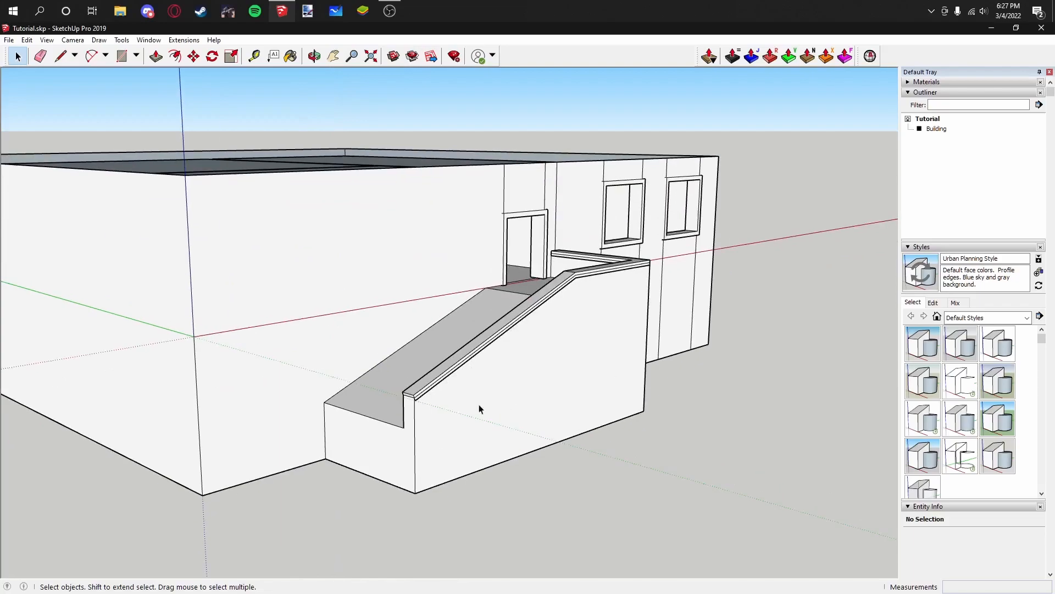
{"action": "scroll", "coordinate": [490, 409], "scroll_direction": "up", "scroll_amount": 5}
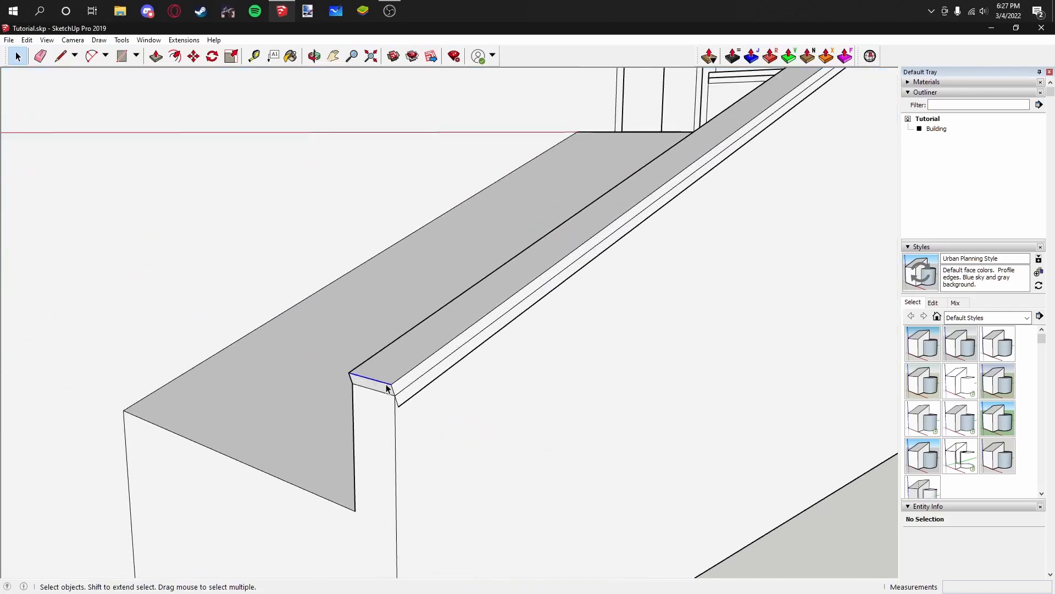
{"action": "left_click", "coordinate": [386, 388]}
{"action": "scroll", "coordinate": [384, 387], "scroll_direction": "down", "scroll_amount": 3}
{"action": "left_click", "coordinate": [684, 521]}
{"action": "scroll", "coordinate": [398, 358], "scroll_direction": "up", "scroll_amount": 3}
{"action": "middle_click_drag", "start_coordinate": [398, 358], "coordinate": [594, 321]}
Step: Pull the two outer side faces of the landing parapet's cap outward by 0.1 m
{"action": "left_click", "coordinate": [156, 57]}
{"action": "scroll", "coordinate": [381, 367], "scroll_direction": "up", "scroll_amount": 1}
{"action": "middle_click_drag", "start_coordinate": [381, 367], "coordinate": [443, 374]}
{"action": "scroll", "coordinate": [443, 373], "scroll_direction": "down", "scroll_amount": 1}
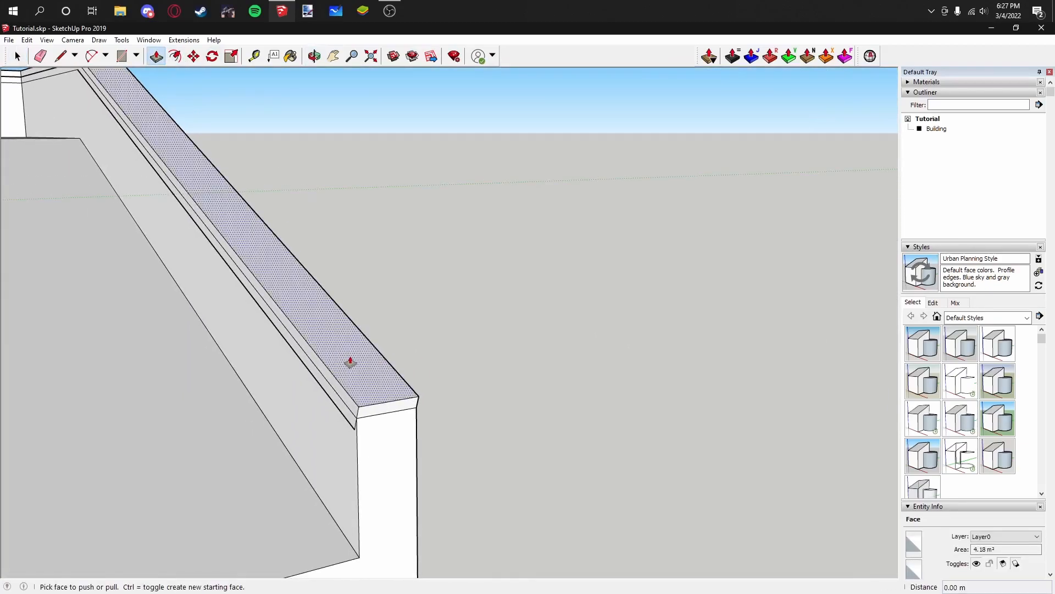
{"action": "scroll", "coordinate": [363, 361], "scroll_direction": "down", "scroll_amount": 1}
{"action": "middle_click_drag", "start_coordinate": [370, 361], "coordinate": [353, 313]}
{"action": "scroll", "coordinate": [353, 313], "scroll_direction": "up", "scroll_amount": 8}
{"action": "middle_click_drag", "start_coordinate": [186, 305], "coordinate": [225, 319]}
{"action": "left_click", "coordinate": [228, 319]}
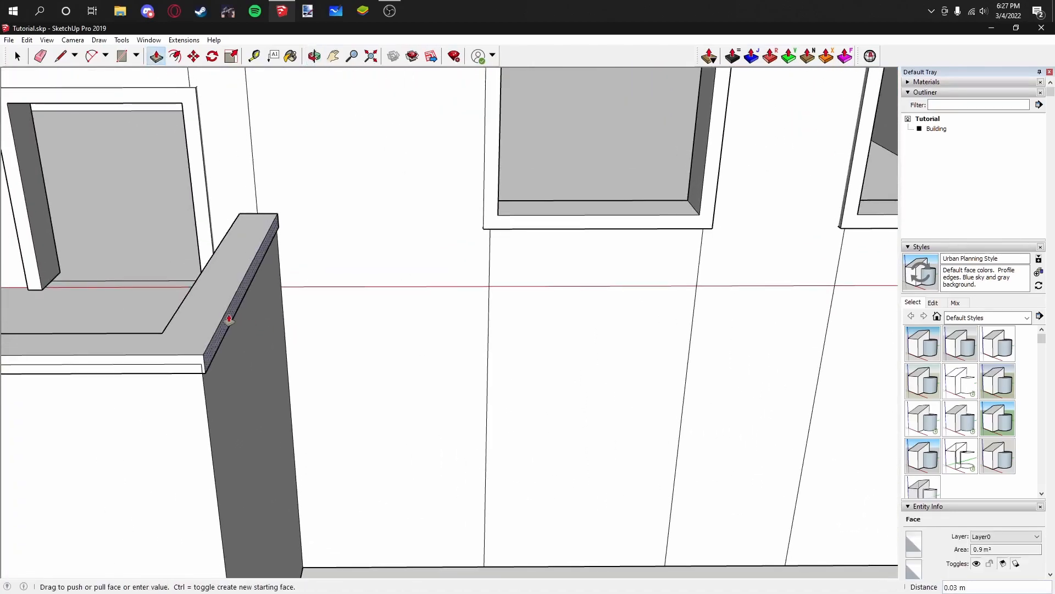
{"action": "type", "text": ".1"}
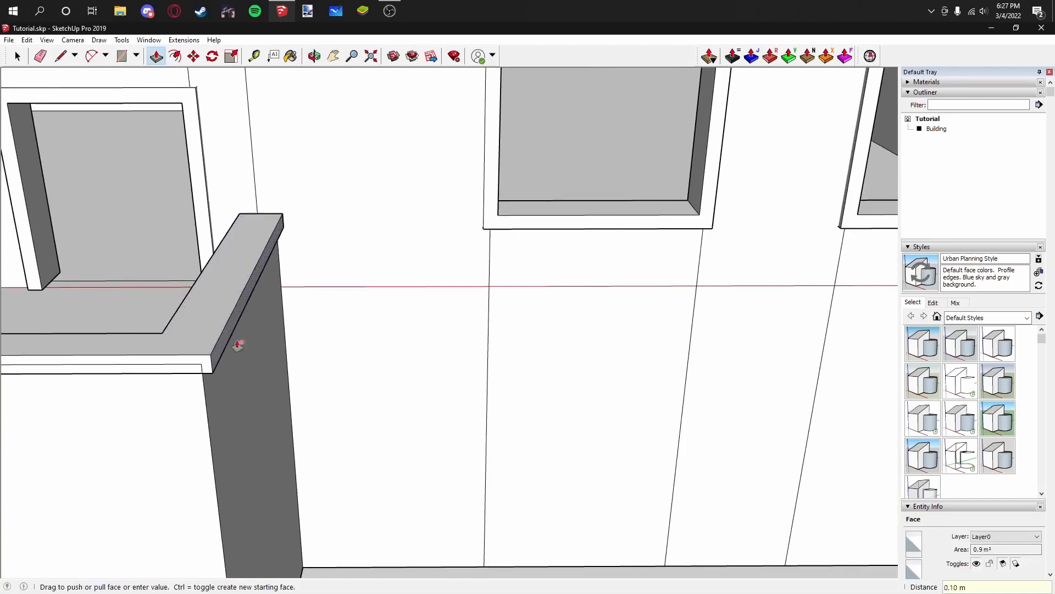
{"action": "left_click", "coordinate": [209, 367]}
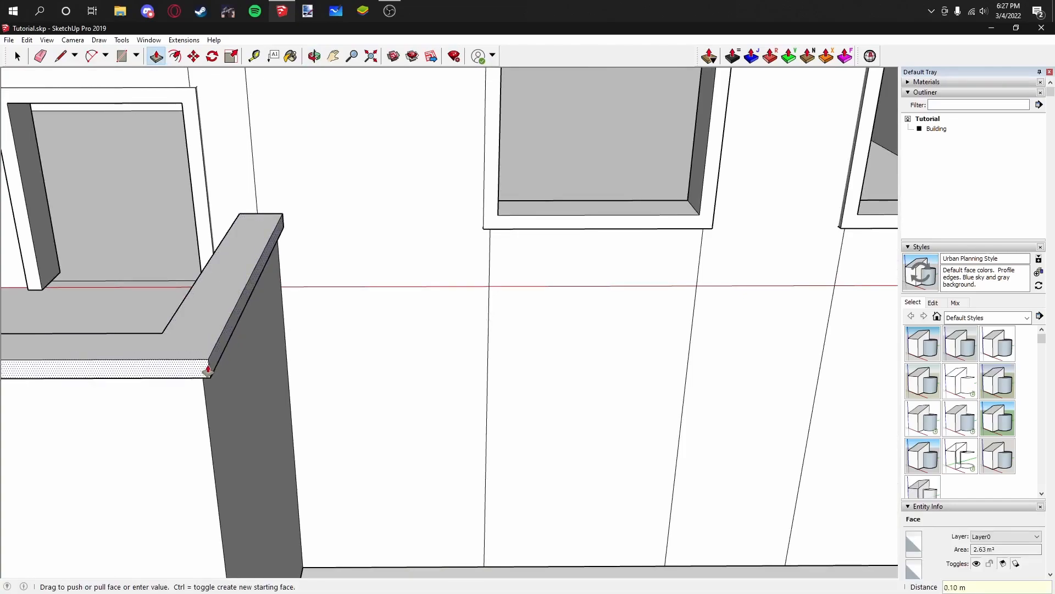
Step: Pull the inner side faces of the parapet cap inward by 0.1 m so that it overhangs the landing and ramp
{"action": "scroll", "coordinate": [210, 366], "scroll_direction": "down", "scroll_amount": 5}
{"action": "middle_click_drag", "start_coordinate": [212, 365], "coordinate": [483, 337]}
{"action": "left_click", "coordinate": [442, 338]}
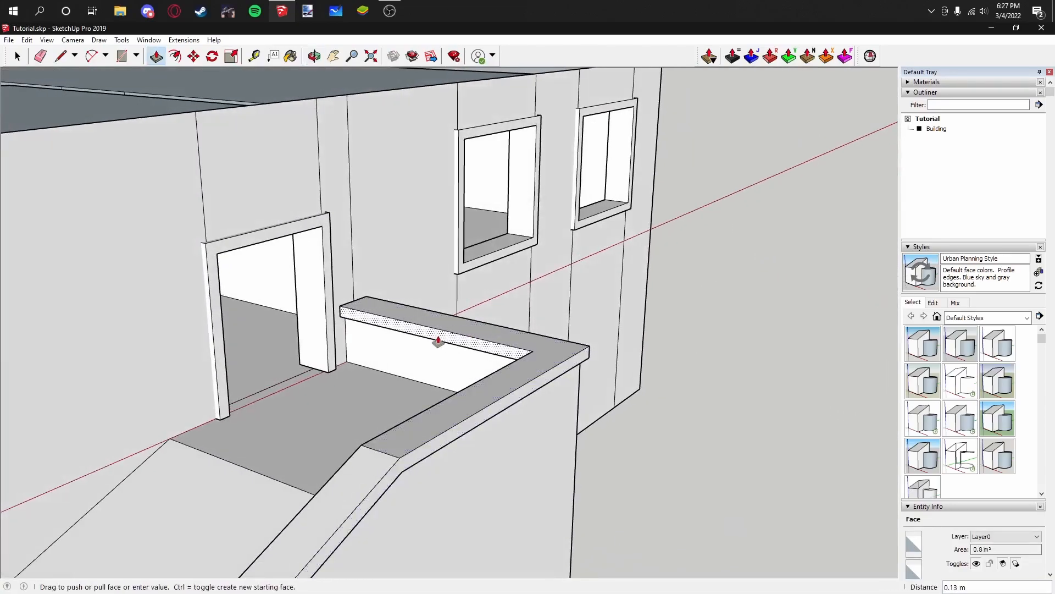
{"action": "key", "text": "Return"}
{"action": "middle_click_drag", "start_coordinate": [464, 369], "coordinate": [690, 398]}
{"action": "middle_click_drag", "start_coordinate": [599, 401], "coordinate": [450, 372], "text": "shift"}
{"action": "scroll", "coordinate": [440, 365], "scroll_direction": "down", "scroll_amount": 4}
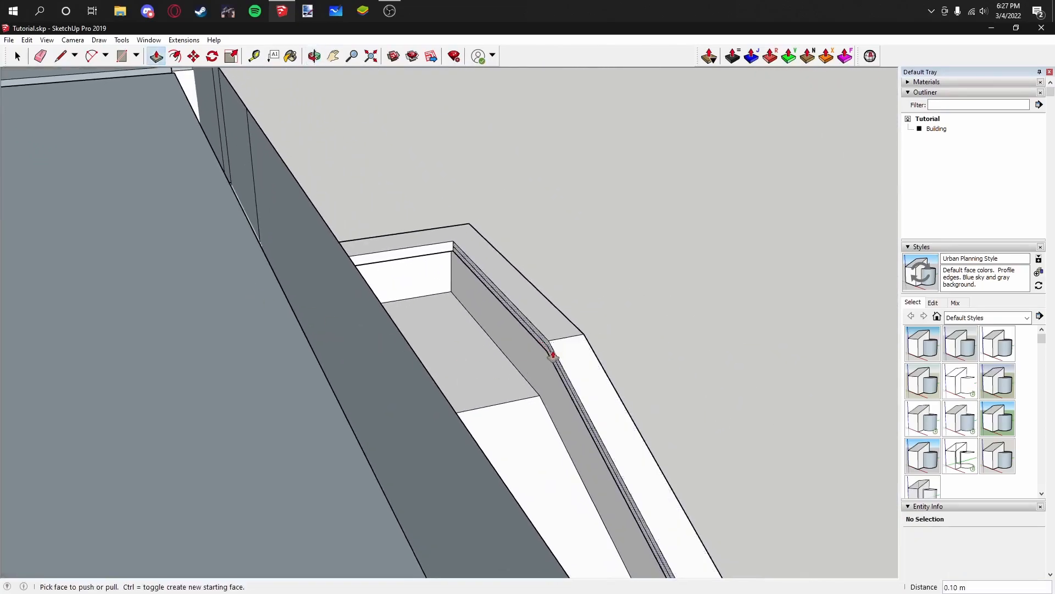
{"action": "left_click", "coordinate": [548, 348]}
{"action": "type", "text": ".1"}
{"action": "key", "text": "Return"}
Step: Try to pull the parapet cap's end face outward at the ramp's lower end
{"action": "scroll", "coordinate": [538, 354], "scroll_direction": "down", "scroll_amount": 3}
{"action": "middle_click_drag", "start_coordinate": [537, 353], "coordinate": [443, 212]}
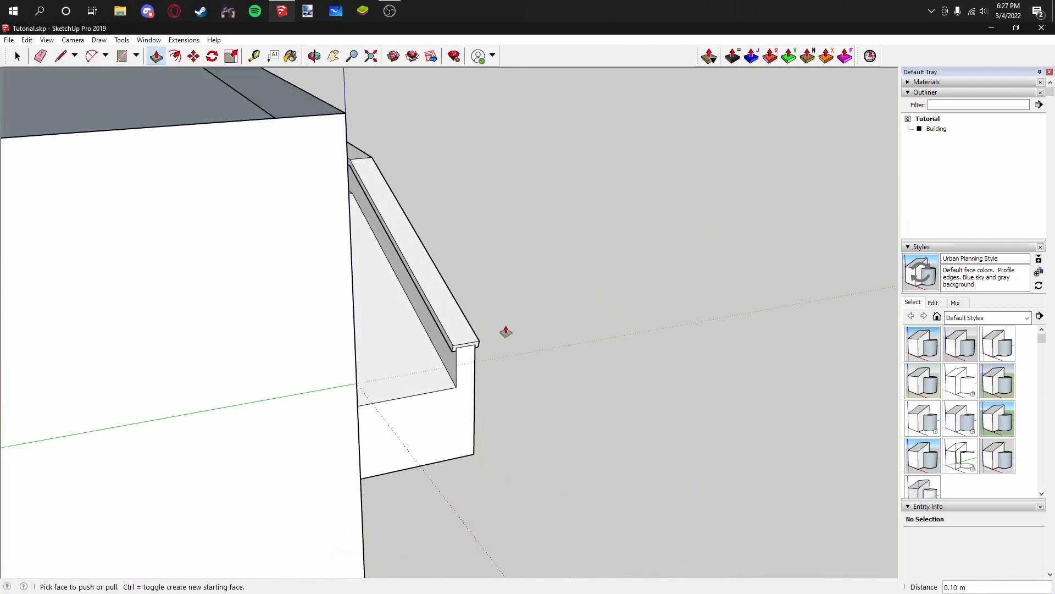
{"action": "middle_click_drag", "start_coordinate": [506, 331], "coordinate": [464, 354]}
{"action": "left_click", "coordinate": [466, 358]}
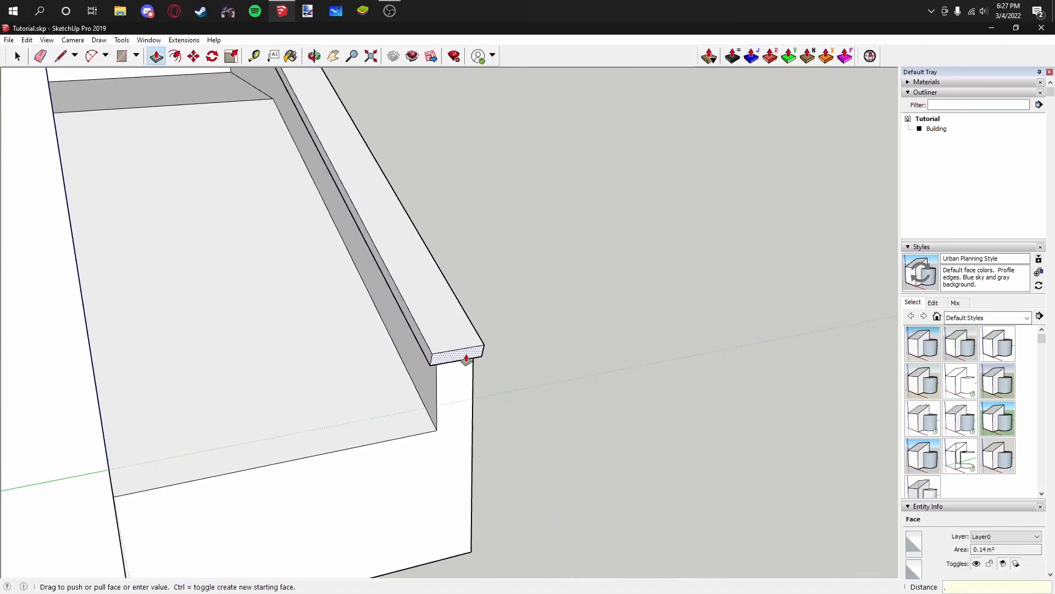
{"action": "key", "text": "Escape"}
{"action": "middle_click_drag", "start_coordinate": [506, 285], "coordinate": [431, 278]}
Step: Hide the building group so that only the frames and parapet caps show
{"action": "left_click", "coordinate": [20, 57]}
{"action": "middle_click_drag", "start_coordinate": [431, 155], "coordinate": [615, 351]}
{"action": "scroll", "coordinate": [616, 350], "scroll_direction": "down", "scroll_amount": 5}
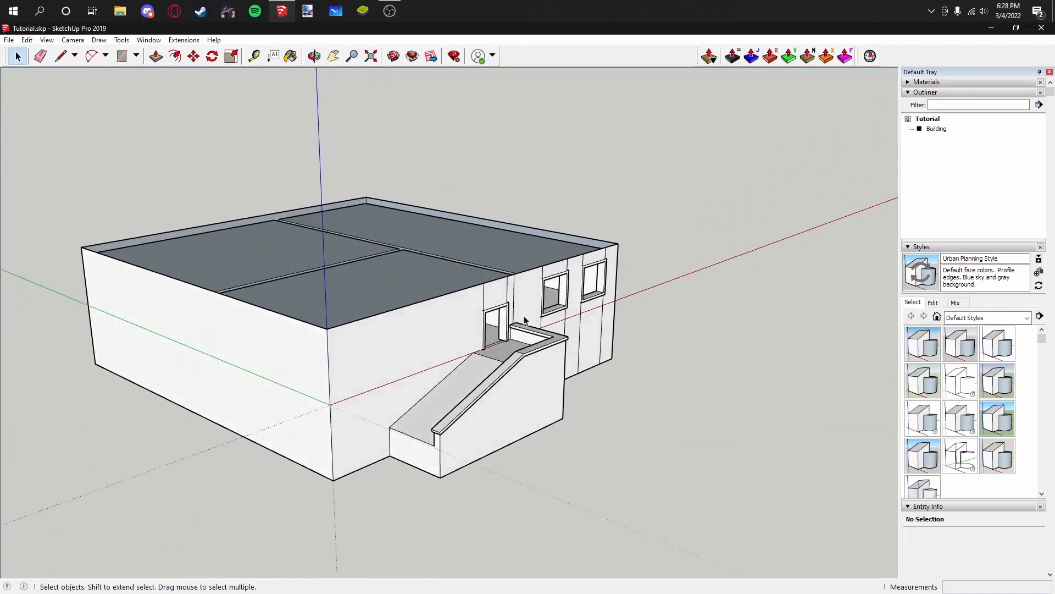
{"action": "left_click", "coordinate": [427, 269]}
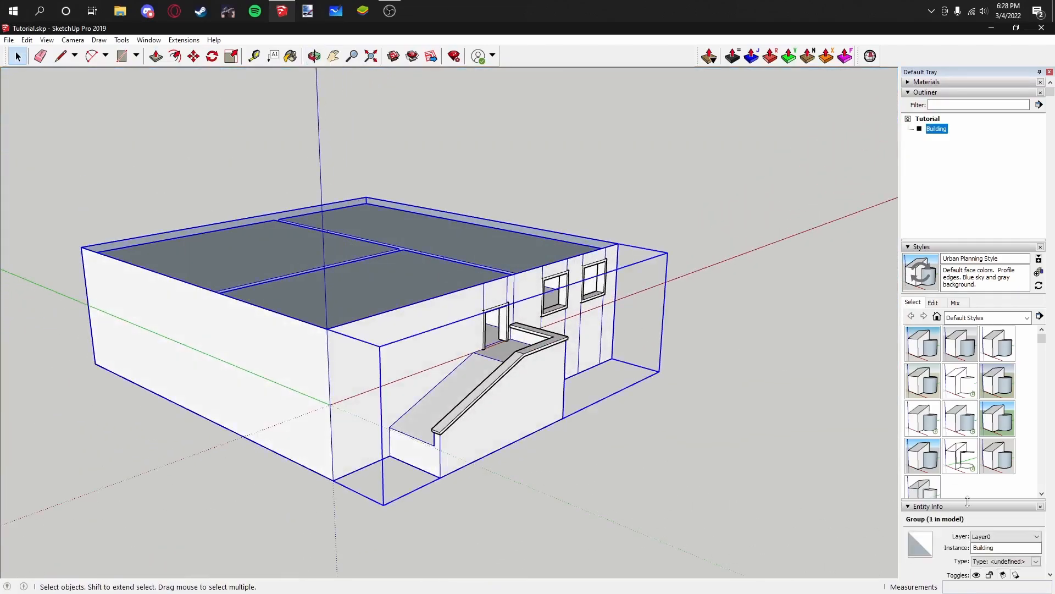
{"action": "left_click", "coordinate": [977, 575]}
Step: Combine all the door, window and opening frames and the parapet cap into one group and name its instance "Frames"
{"action": "middle_click_drag", "start_coordinate": [793, 443], "coordinate": [276, 251]}
{"action": "left_click_drag", "start_coordinate": [203, 182], "coordinate": [724, 453]}
{"action": "scroll", "coordinate": [478, 318], "scroll_direction": "up", "scroll_amount": 4}
{"action": "right_click", "coordinate": [487, 319]}
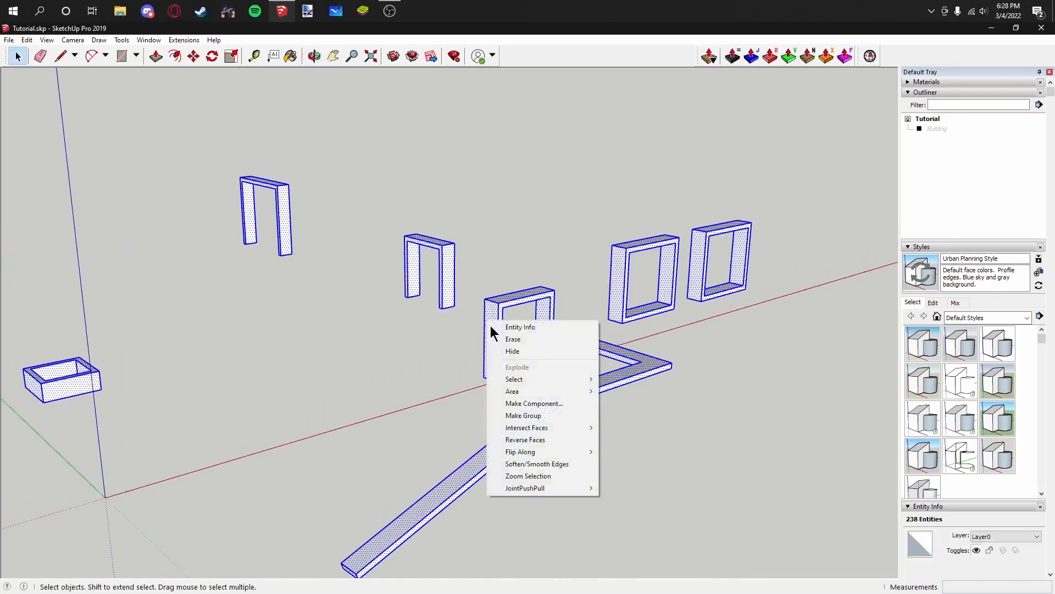
{"action": "left_click", "coordinate": [536, 414]}
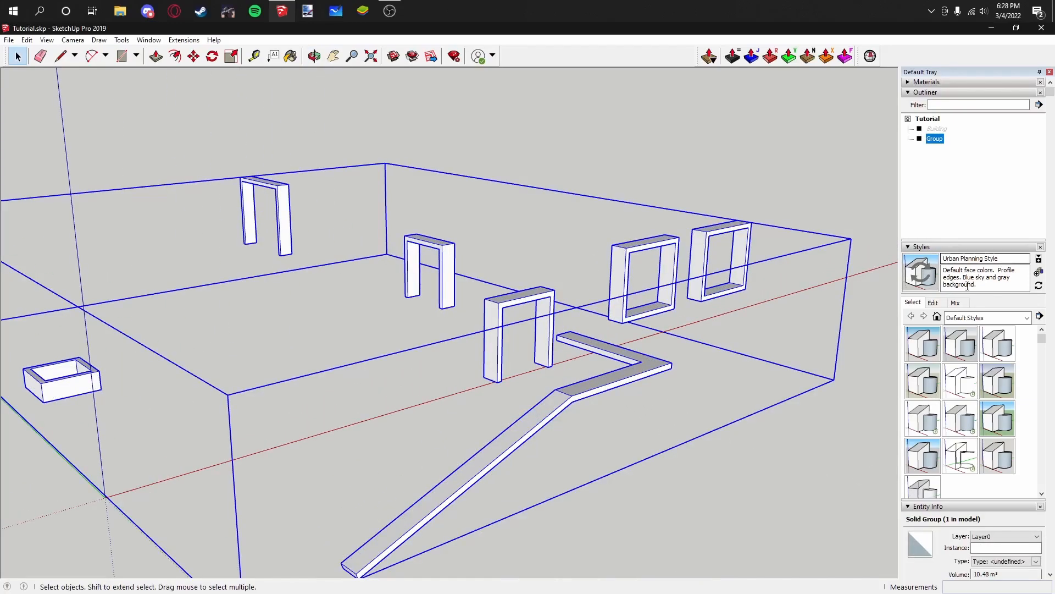
{"action": "left_click", "coordinate": [979, 547]}
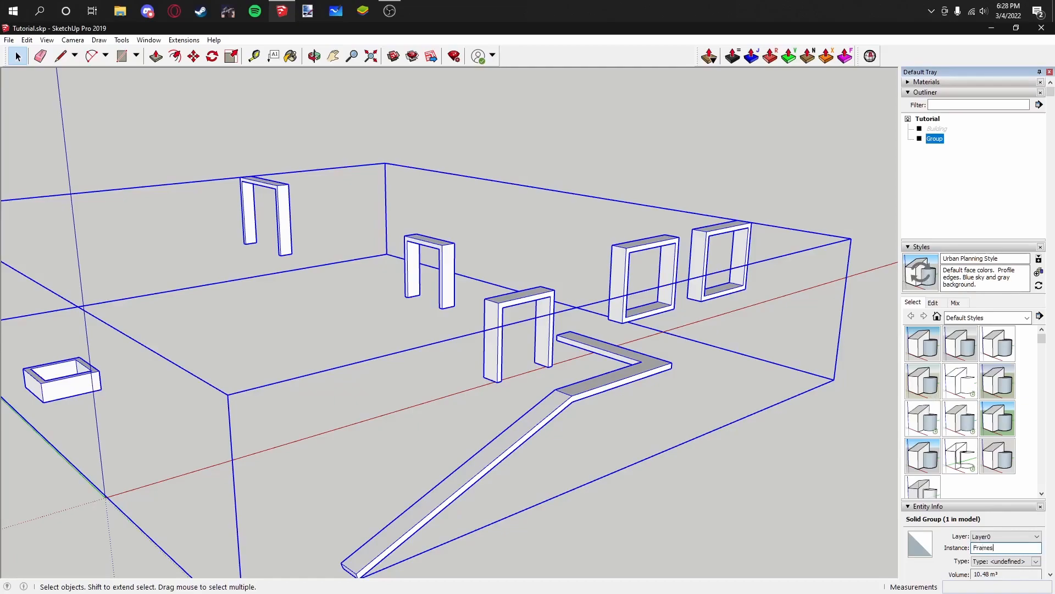
Step: Name the selected group of door, window and railing frames Frames
{"action": "type", "text": "Frames"}
{"action": "key", "text": "Return"}
{"action": "scroll", "coordinate": [653, 399], "scroll_direction": "down", "scroll_amount": 3}
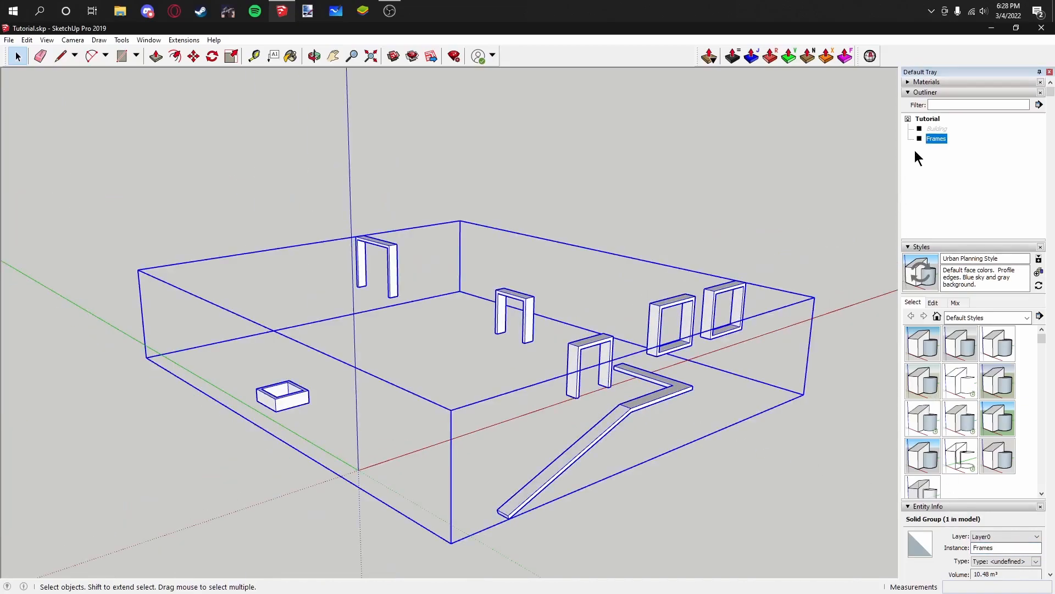
Step: Unhide the Building group, deselect it and collapse the Styles section
{"action": "left_click", "coordinate": [937, 128]}
{"action": "left_click", "coordinate": [976, 574]}
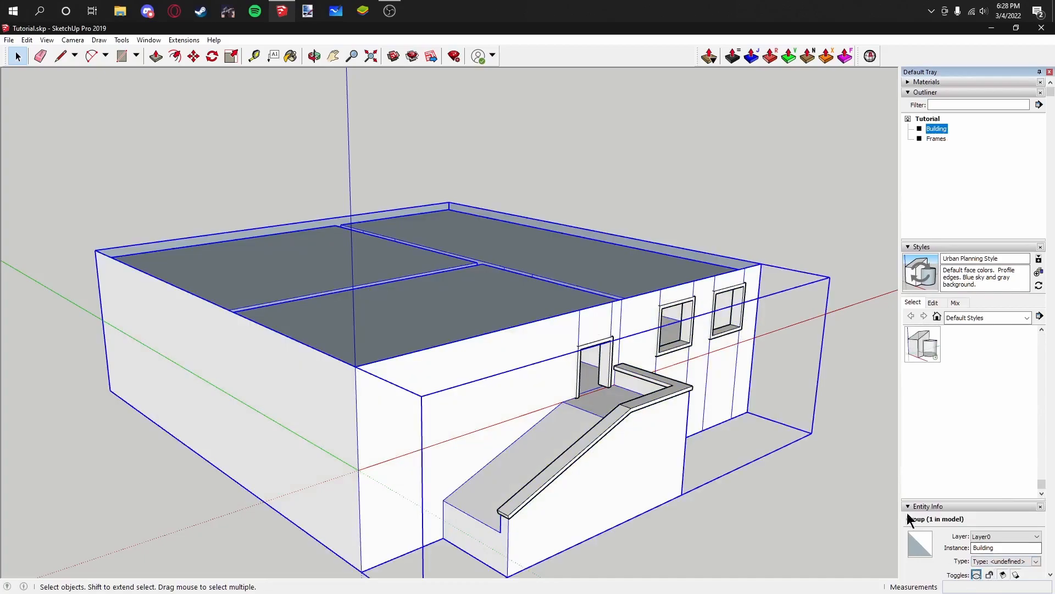
{"action": "scroll", "coordinate": [958, 343], "scroll_direction": "up", "scroll_amount": 2}
{"action": "left_click", "coordinate": [826, 375]}
{"action": "scroll", "coordinate": [810, 312], "scroll_direction": "down", "scroll_amount": 3}
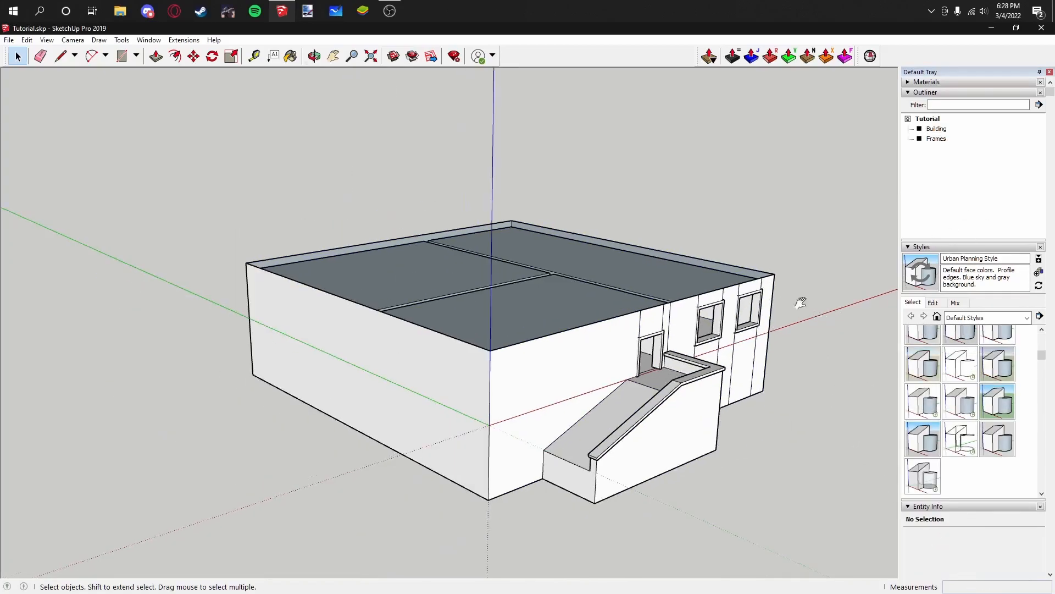
{"action": "left_click", "coordinate": [913, 246]}
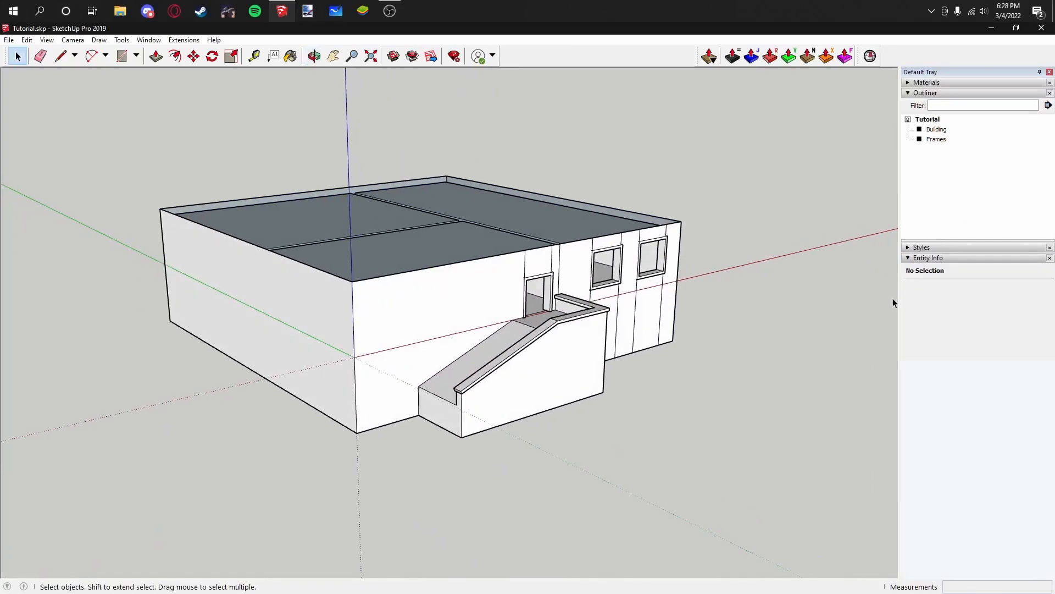
{"action": "middle_click_drag", "start_coordinate": [806, 266], "coordinate": [576, 226]}
{"action": "scroll", "coordinate": [600, 233], "scroll_direction": "down", "scroll_amount": 3}
{"action": "left_click", "coordinate": [516, 242]}
{"action": "left_click", "coordinate": [665, 196]}
{"action": "scroll", "coordinate": [523, 215], "scroll_direction": "up", "scroll_amount": 3}
{"action": "middle_click_drag", "start_coordinate": [665, 196], "coordinate": [571, 198]}
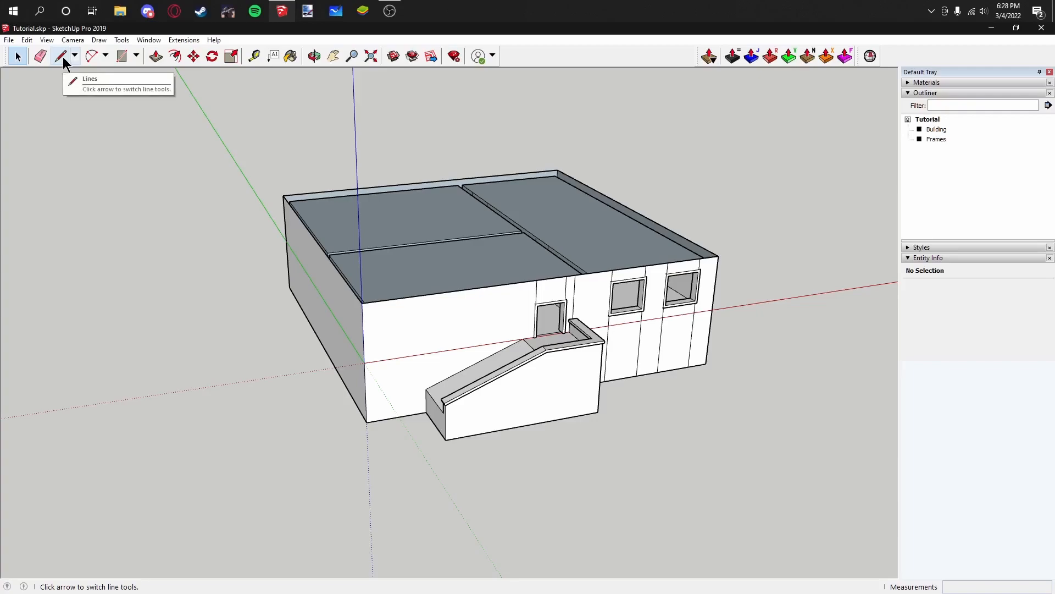
Step: Draw a rectangle between opposite outer corners of the walls to cover the open top of the building
{"action": "left_click", "coordinate": [121, 55]}
{"action": "middle_click_drag", "start_coordinate": [370, 129], "coordinate": [335, 140]}
{"action": "left_click", "coordinate": [304, 148]}
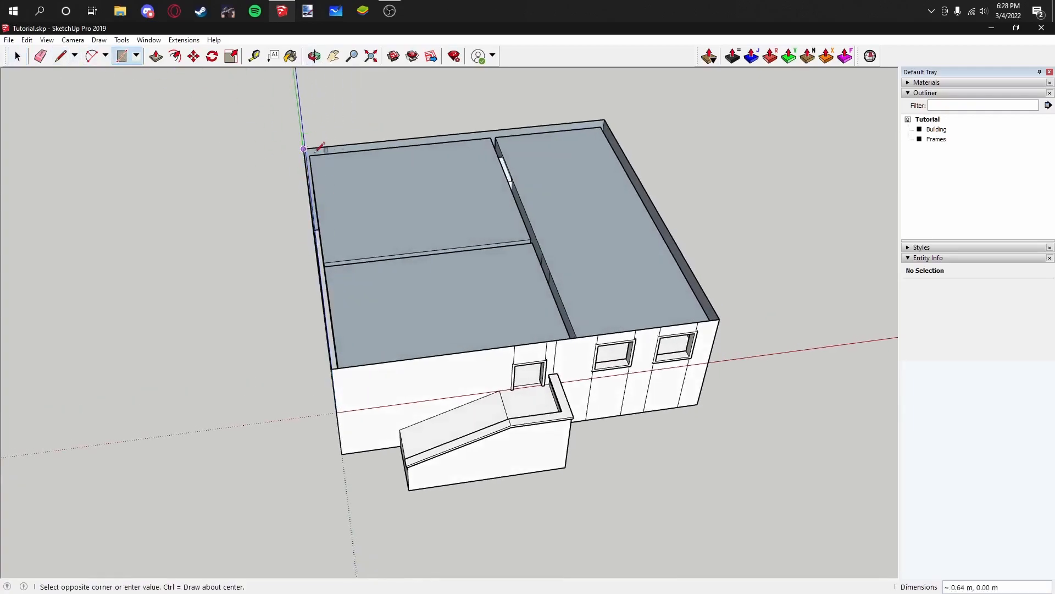
{"action": "left_click", "coordinate": [718, 317]}
{"action": "middle_click_drag", "start_coordinate": [718, 318], "coordinate": [549, 209]}
Step: Lock the Building group and deselect it
{"action": "left_click", "coordinate": [18, 56]}
{"action": "left_click", "coordinate": [428, 383]}
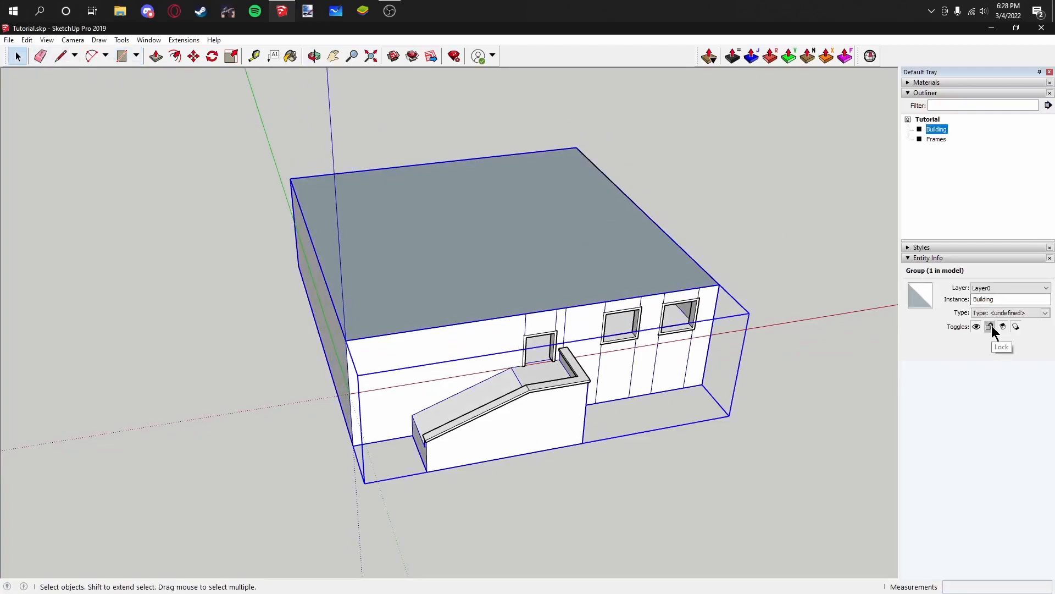
{"action": "left_click", "coordinate": [990, 327]}
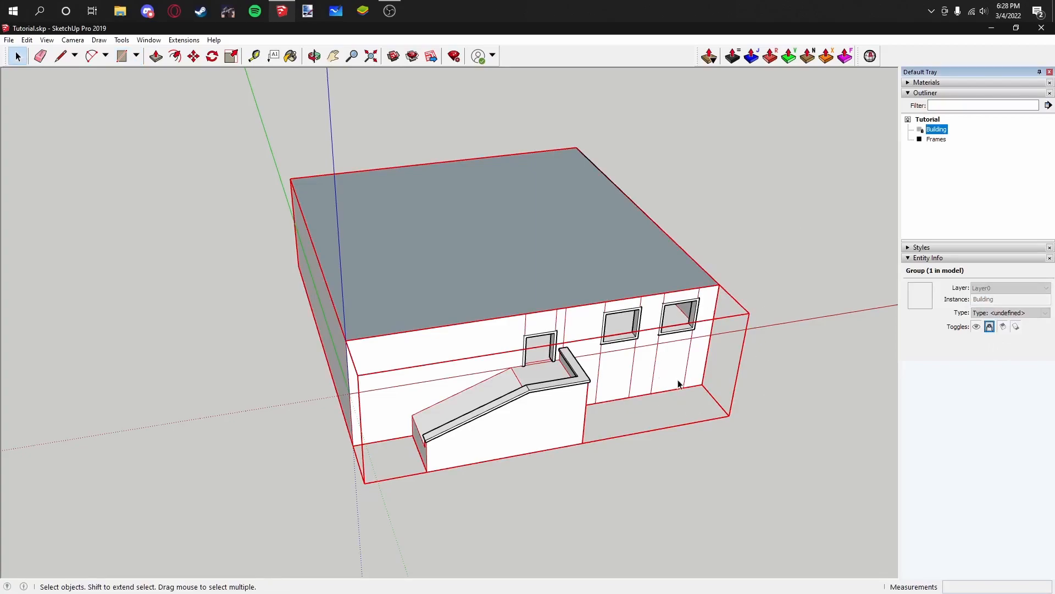
{"action": "left_click", "coordinate": [761, 269]}
Step: Select the Frames group and hide it
{"action": "left_click", "coordinate": [610, 386]}
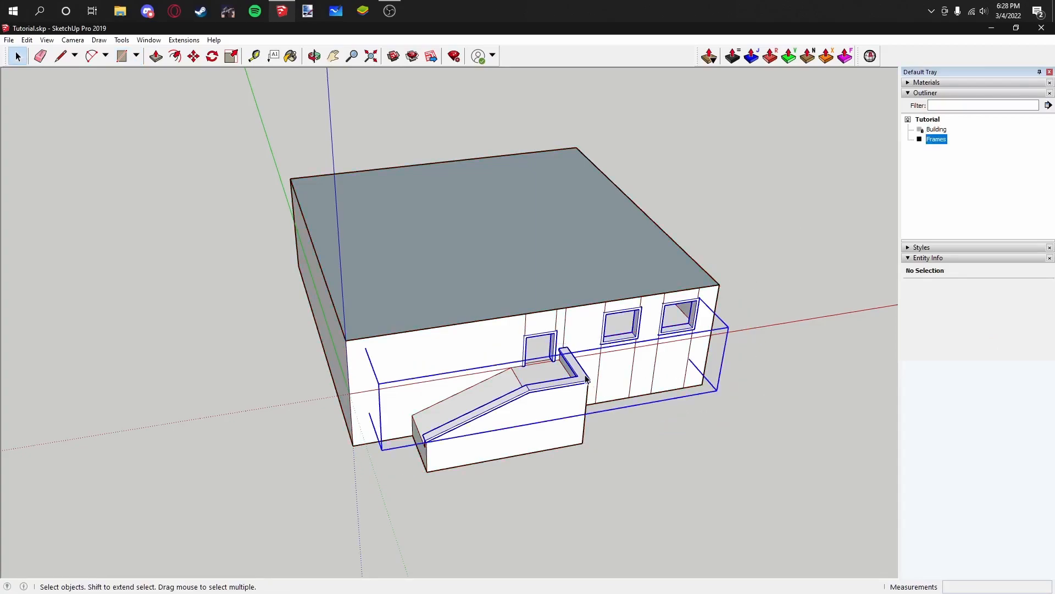
{"action": "left_click", "coordinate": [818, 326]}
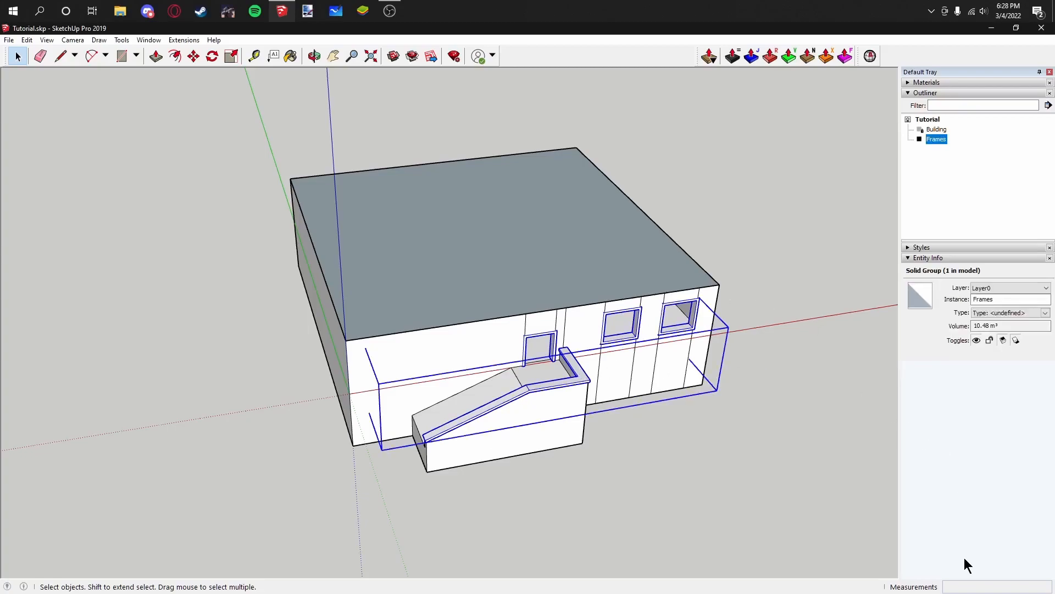
{"action": "left_click", "coordinate": [976, 340]}
{"action": "middle_click_drag", "start_coordinate": [753, 299], "coordinate": [639, 305]}
Step: Draw two diagonal lines between opposite corners of the face covering the building
{"action": "left_click", "coordinate": [500, 267]}
{"action": "middle_click_drag", "start_coordinate": [500, 268], "coordinate": [473, 307]}
{"action": "left_click", "coordinate": [60, 56]}
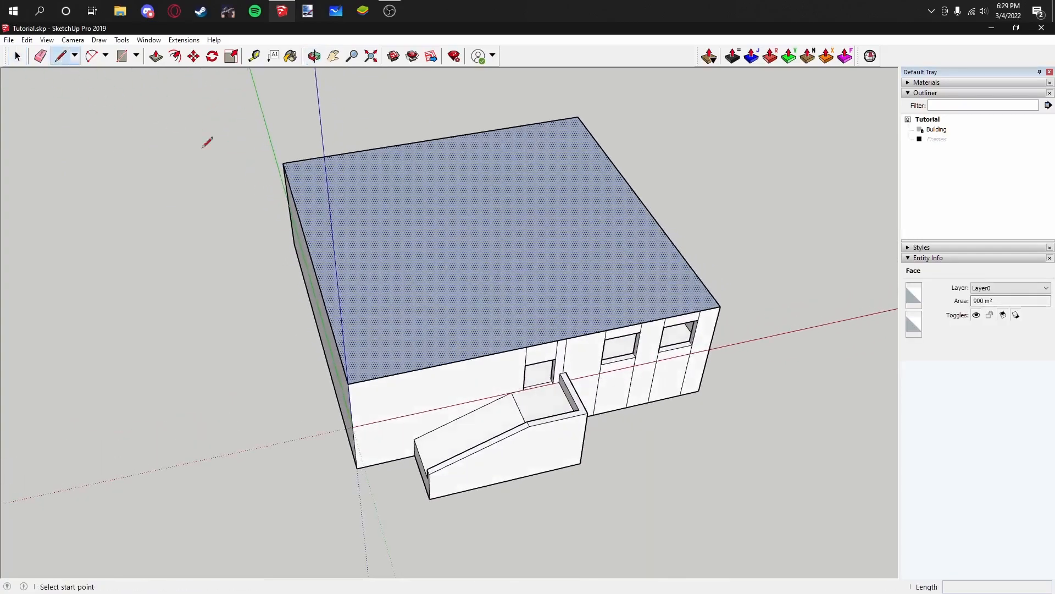
{"action": "left_click", "coordinate": [283, 163]}
{"action": "left_click", "coordinate": [720, 307]}
{"action": "left_click", "coordinate": [348, 383]}
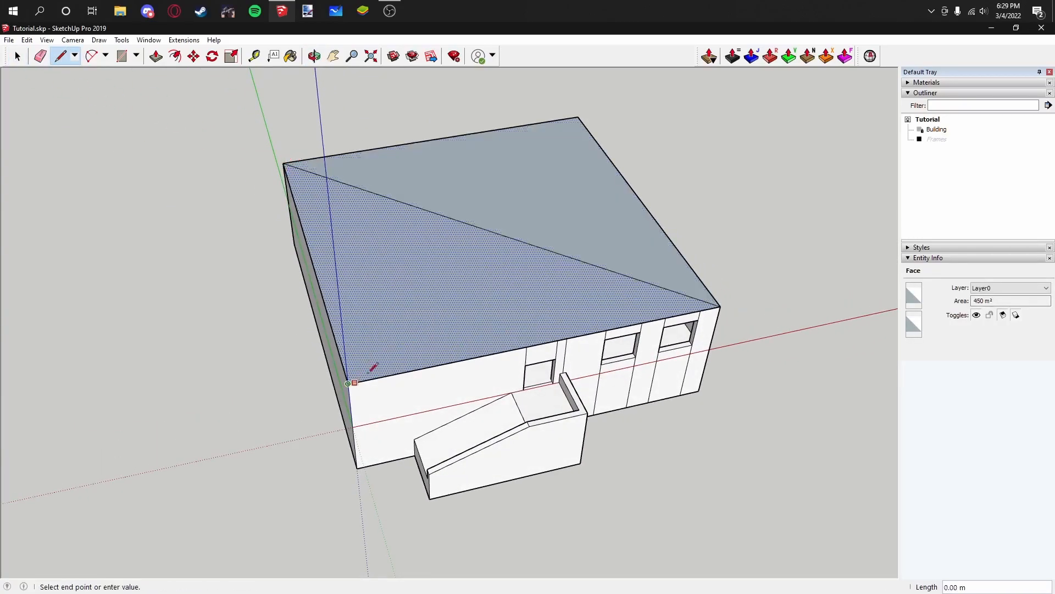
{"action": "left_click", "coordinate": [577, 116]}
Step: Select the four triangular faces on top of the building and reverse them
{"action": "left_click", "coordinate": [19, 55]}
{"action": "left_click", "coordinate": [463, 207]}
{"action": "left_click", "coordinate": [433, 241], "text": "shift"}
{"action": "left_click", "coordinate": [479, 260], "text": "shift"}
{"action": "left_click", "coordinate": [515, 224], "text": "shift"}
{"action": "right_click", "coordinate": [512, 229]}
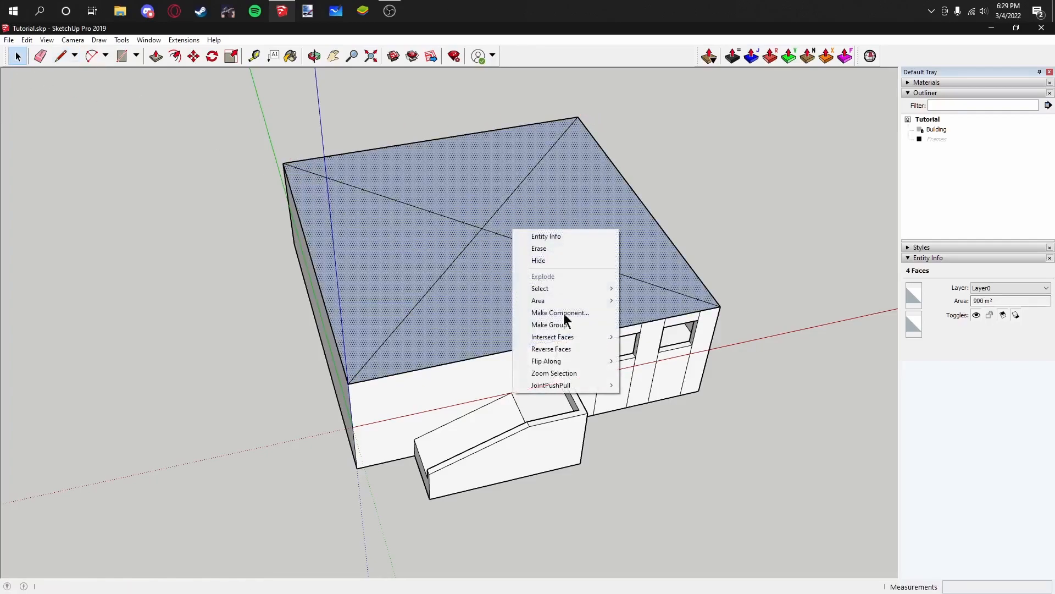
{"action": "left_click", "coordinate": [582, 348]}
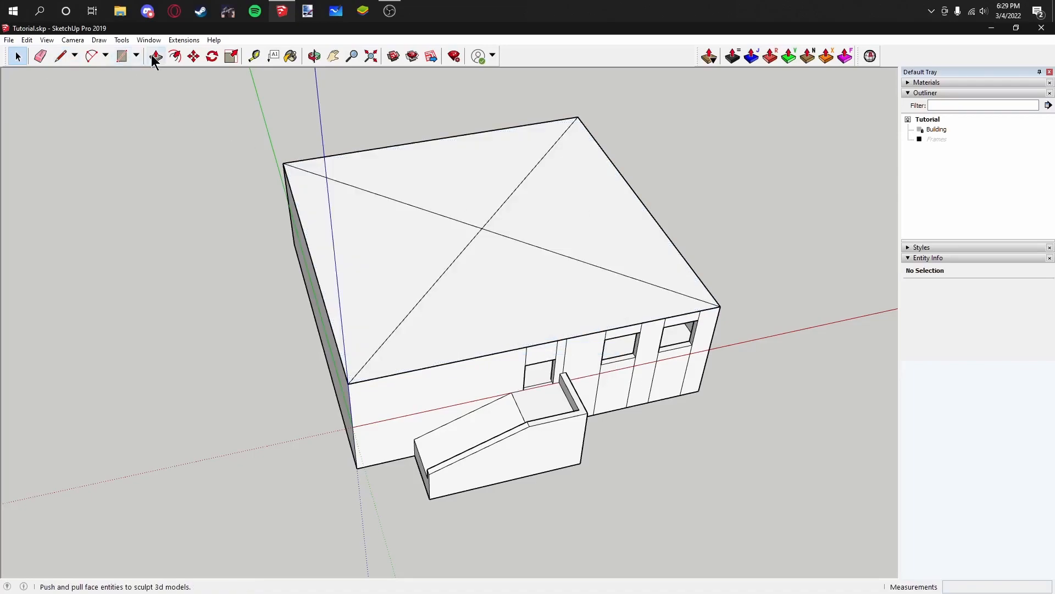
Step: Raise the crossing point of the diagonals about 2.96 m along the blue axis to form a pyramid roof
{"action": "left_click", "coordinate": [189, 55]}
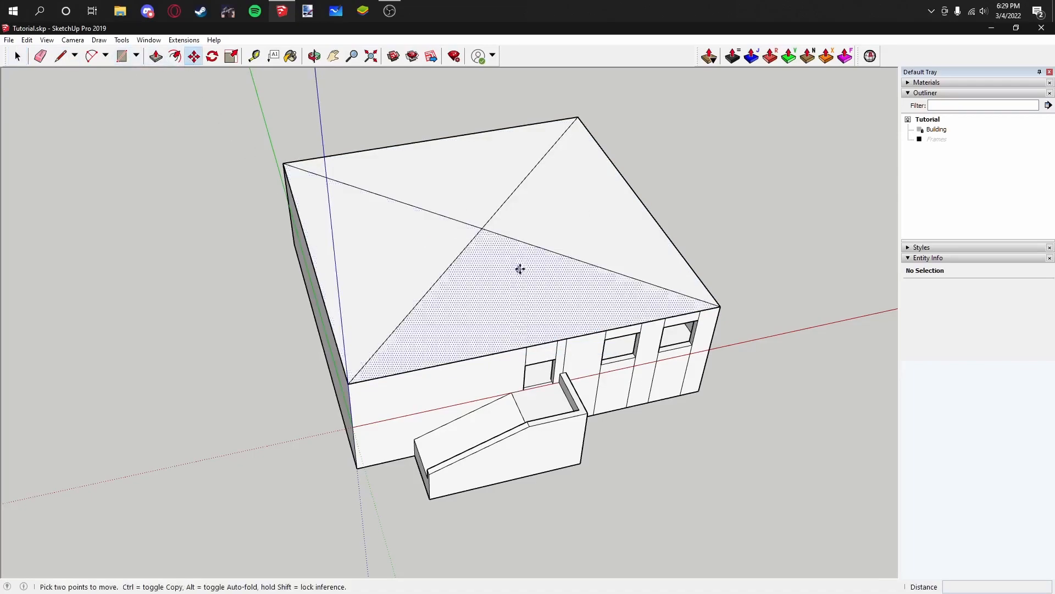
{"action": "left_click", "coordinate": [483, 228]}
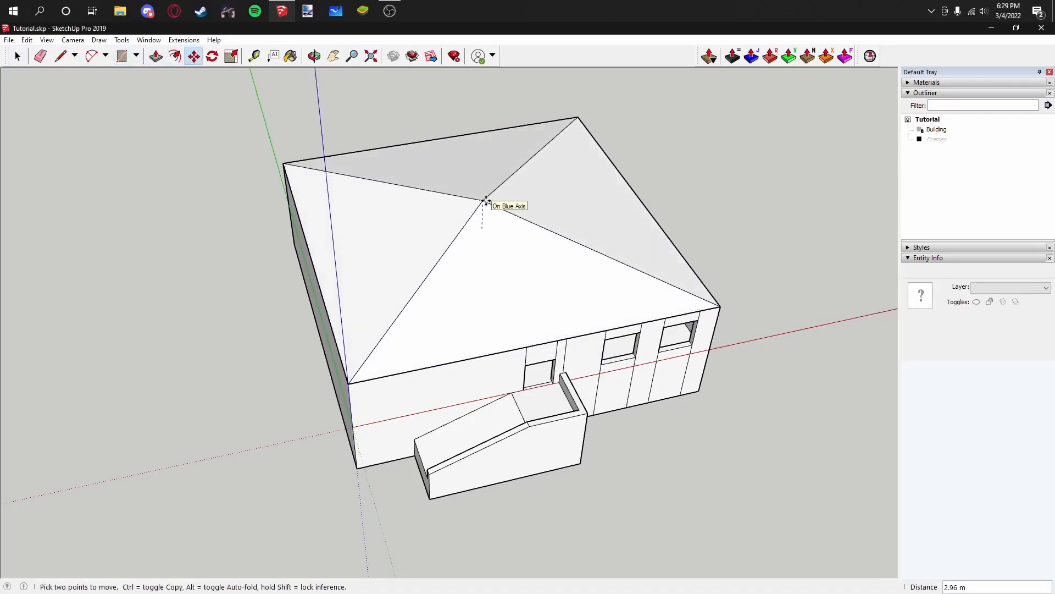
{"action": "left_click", "coordinate": [486, 200]}
Step: Erase the pyramid roof's edges and faces from the top of the building
{"action": "mouse_move", "coordinate": [478, 320]}
{"action": "middle_mouse_down"}
{"action": "mouse_move", "coordinate": [509, 207]}
{"action": "mouse_move", "coordinate": [588, 226]}
{"action": "mouse_move", "coordinate": [243, 219]}
{"action": "mouse_move", "coordinate": [278, 240]}
{"action": "mouse_move", "coordinate": [500, 273]}
{"action": "mouse_move", "coordinate": [572, 336]}
{"action": "mouse_move", "coordinate": [577, 358]}
{"action": "mouse_move", "coordinate": [605, 365]}
{"action": "middle_mouse_up"}
{"action": "key", "text": "e"}
{"action": "left_click", "coordinate": [473, 208]}
{"action": "left_click", "coordinate": [474, 208]}
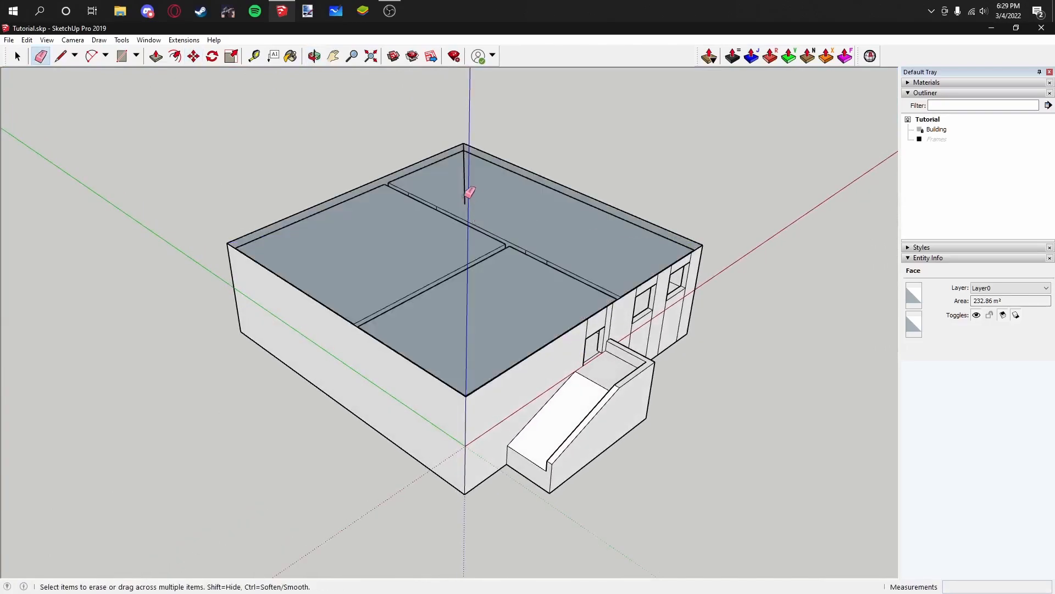
{"action": "middle_click_drag", "start_coordinate": [475, 219], "coordinate": [477, 233]}
{"action": "left_click", "coordinate": [234, 253]}
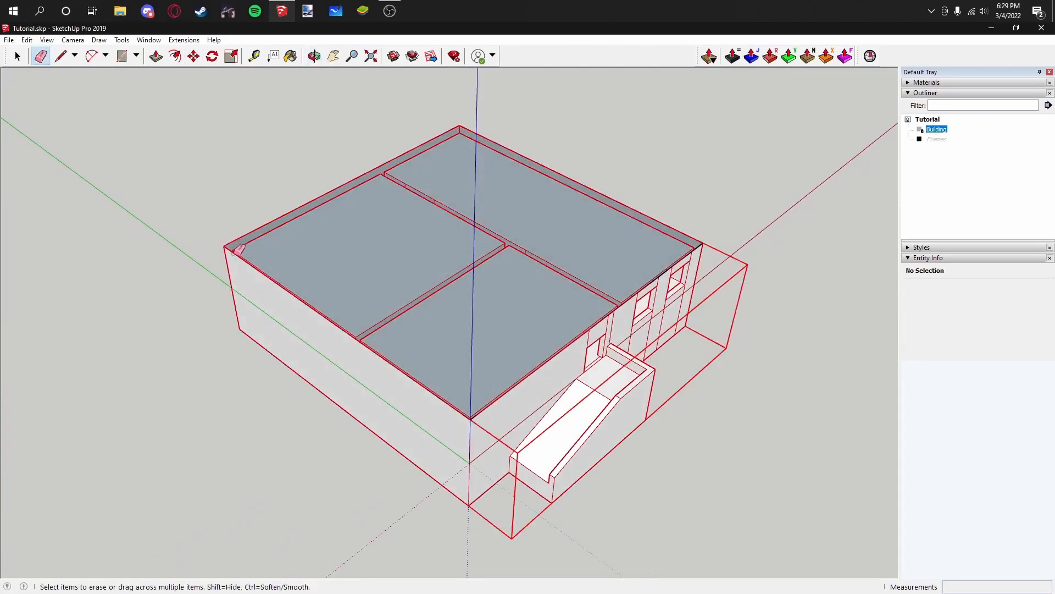
{"action": "left_click", "coordinate": [17, 56]}
{"action": "left_click", "coordinate": [110, 78]}
Step: Draw a rectangle over the building's top between opposite outer wall corners and reverse its face
{"action": "left_click", "coordinate": [121, 55]}
{"action": "left_click", "coordinate": [228, 248]}
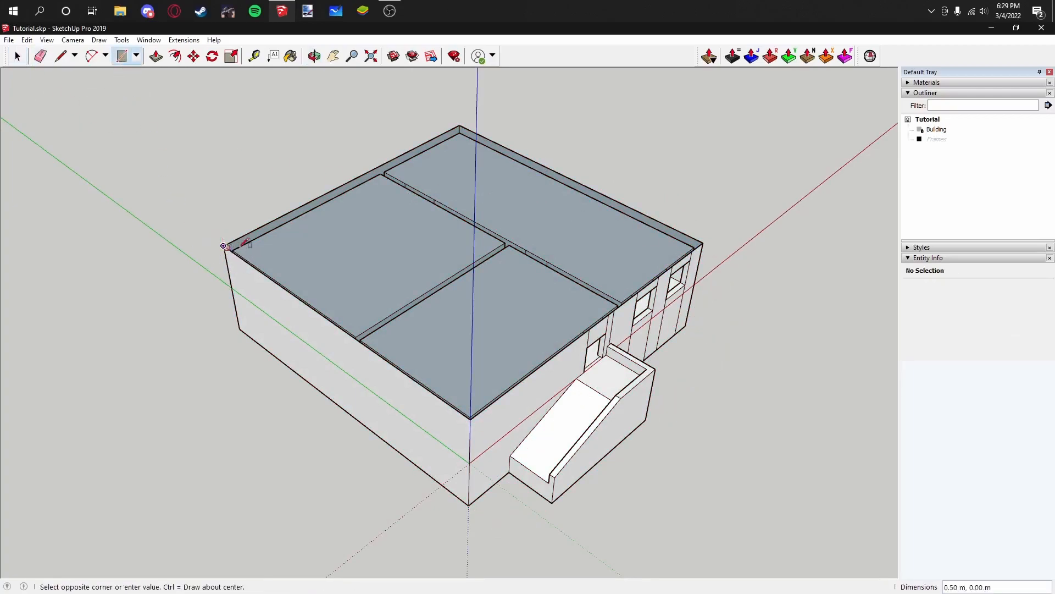
{"action": "left_click", "coordinate": [703, 241]}
{"action": "left_click", "coordinate": [17, 56]}
{"action": "right_click", "coordinate": [328, 272]}
{"action": "left_click", "coordinate": [414, 386]}
Step: Offset the roof rectangle's edges outward by 0.5 m to create an overhang
{"action": "key", "text": "f"}
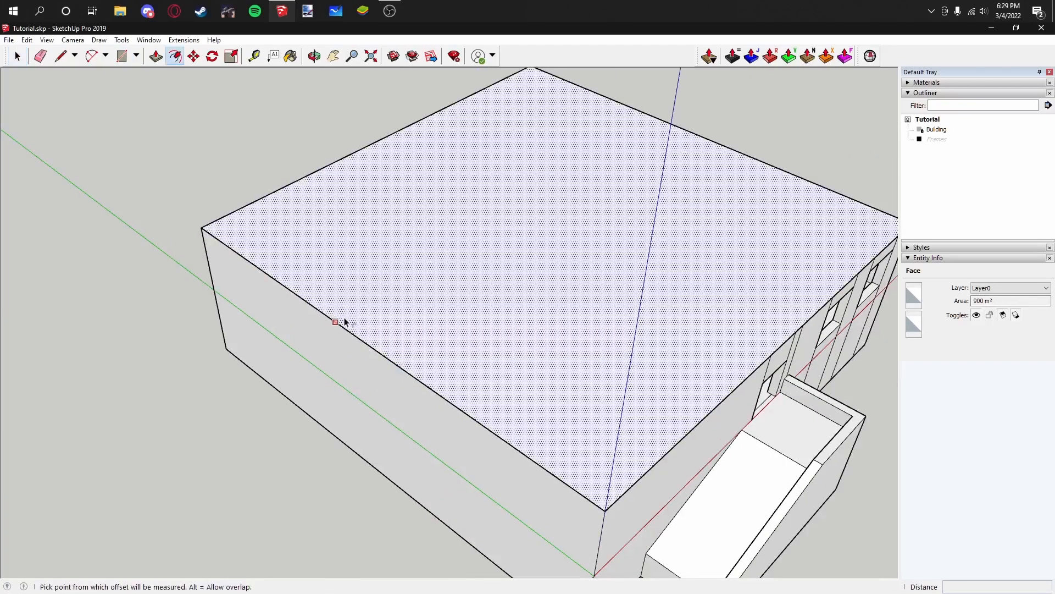
{"action": "left_click", "coordinate": [334, 322]}
{"action": "left_click", "coordinate": [331, 324]}
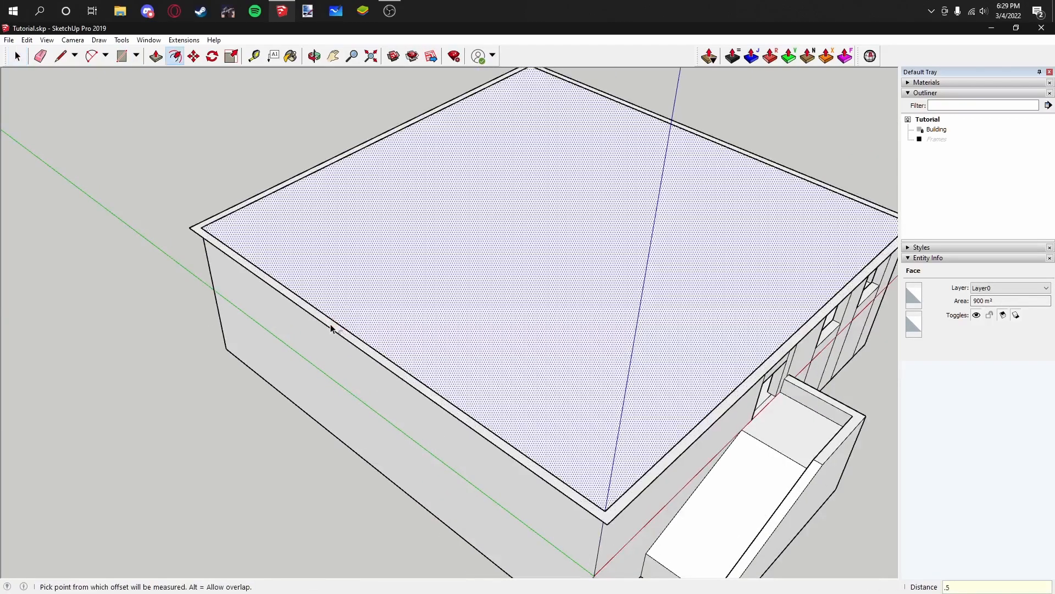
Step: Erase the inner rectangle's edges so the roof face and the overhang border form one face
{"action": "key", "text": "e"}
{"action": "scroll", "coordinate": [423, 259], "scroll_direction": "down", "scroll_amount": 3}
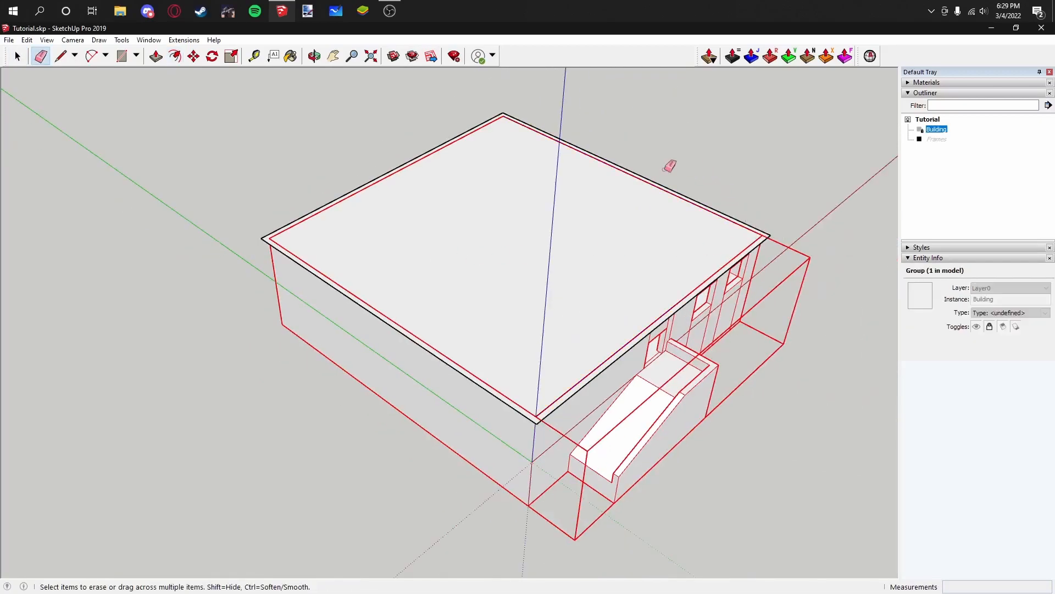
{"action": "left_click", "coordinate": [19, 56]}
{"action": "left_click", "coordinate": [70, 112]}
Step: Extrude the roof face downward into a thin slab, and pull its top face up by 0.25 m
{"action": "left_click", "coordinate": [157, 57]}
{"action": "middle_click_drag", "start_coordinate": [242, 236], "coordinate": [346, 215]}
{"action": "scroll", "coordinate": [406, 263], "scroll_direction": "up", "scroll_amount": 2}
{"action": "left_click_drag", "start_coordinate": [405, 262], "coordinate": [406, 271]}
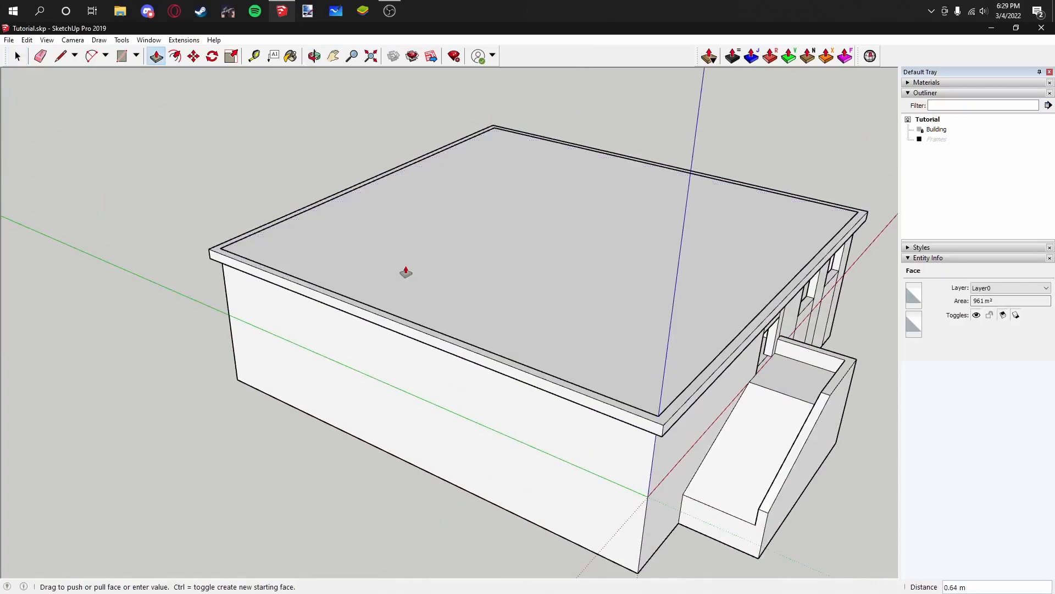
{"action": "key", "text": "Return"}
{"action": "left_click", "coordinate": [514, 293]}
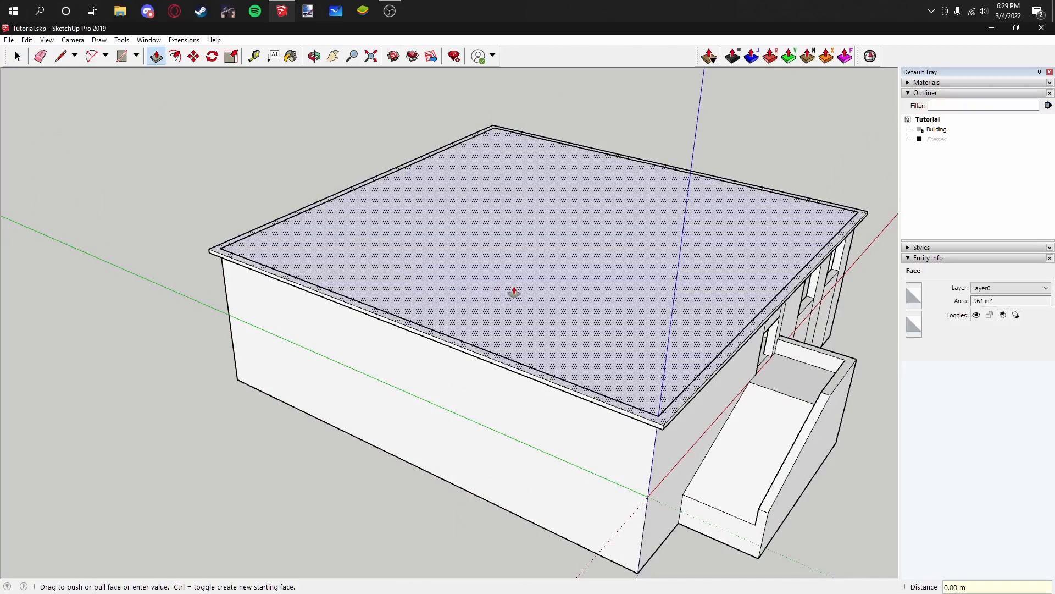
{"action": "type", "text": ".25"}
{"action": "key", "text": "Return"}
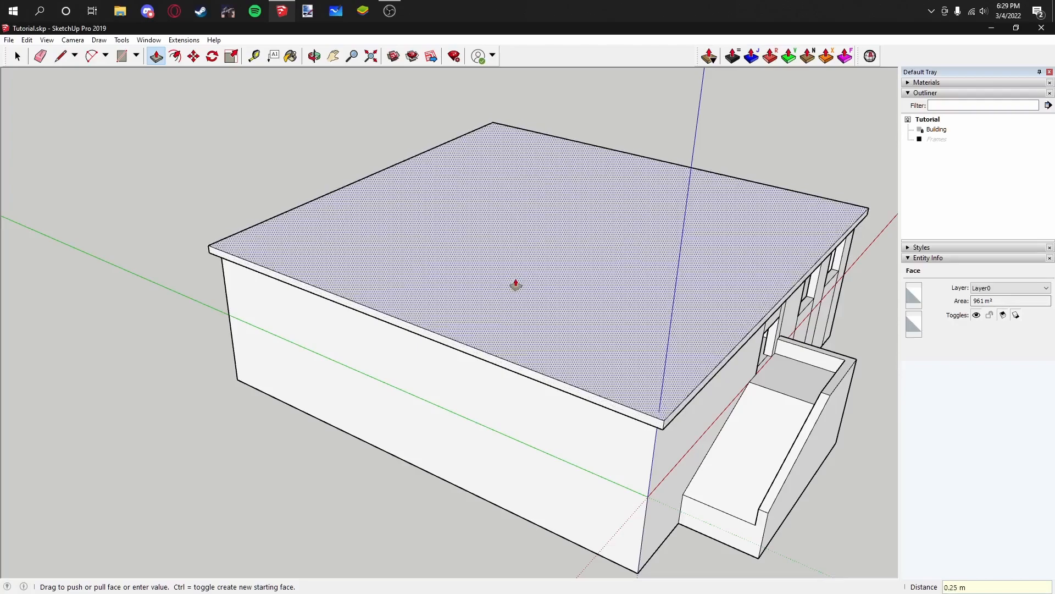
Step: Draw two diagonal lines between opposite corners of the roof slab's top face
{"action": "left_click", "coordinate": [61, 56]}
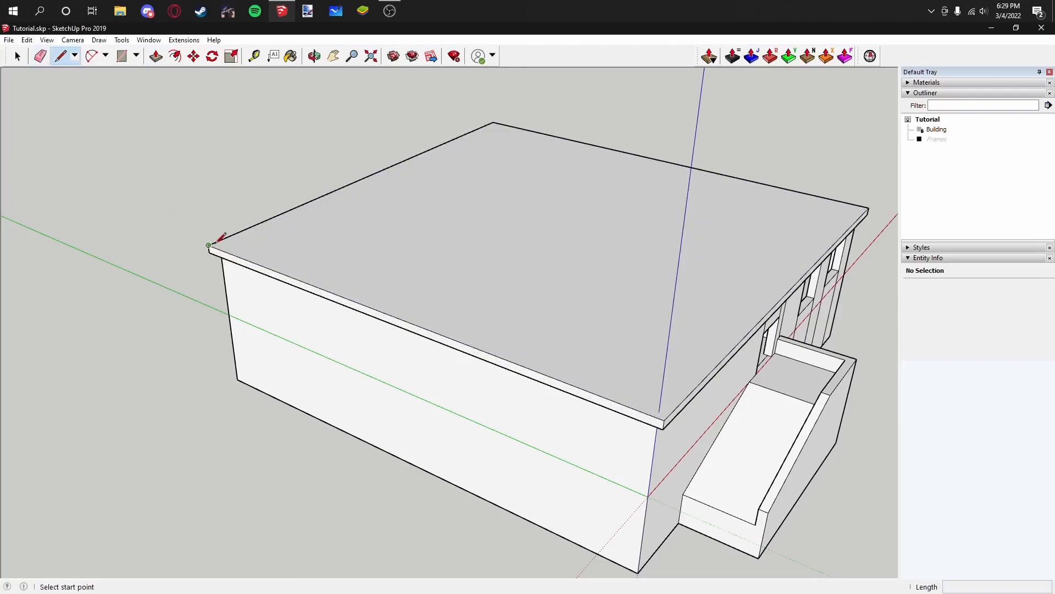
{"action": "left_click", "coordinate": [208, 245]}
{"action": "scroll", "coordinate": [464, 229], "scroll_direction": "down", "scroll_amount": 4}
{"action": "left_click", "coordinate": [646, 310]}
{"action": "left_click", "coordinate": [416, 236]}
{"action": "left_click", "coordinate": [470, 455]}
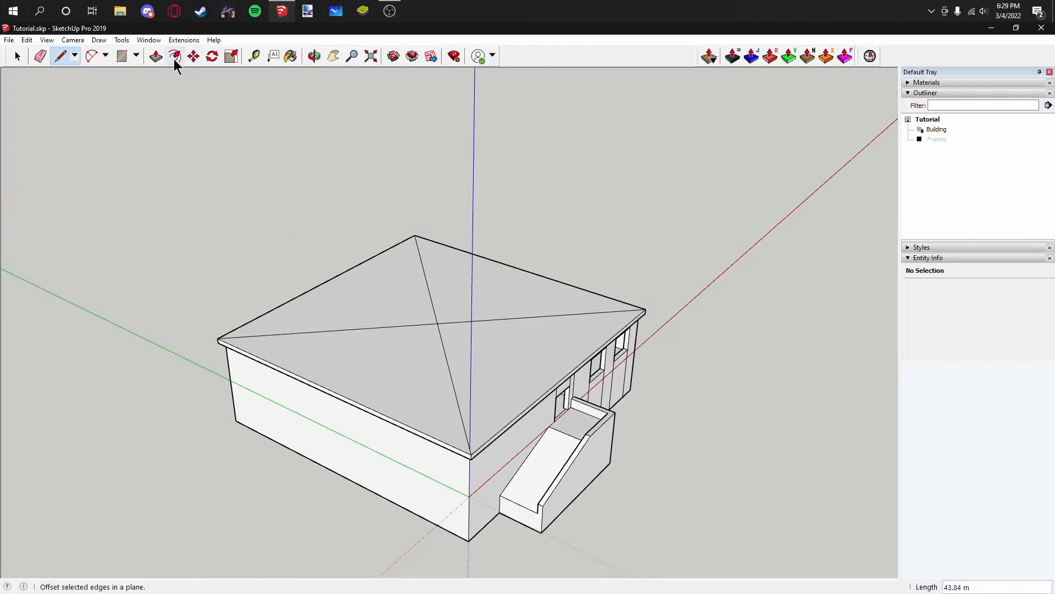
Step: Move the crossing point of the slab's diagonals up 4 m along the blue axis to form a hipped roof
{"action": "left_click", "coordinate": [194, 56]}
{"action": "left_click", "coordinate": [438, 325]}
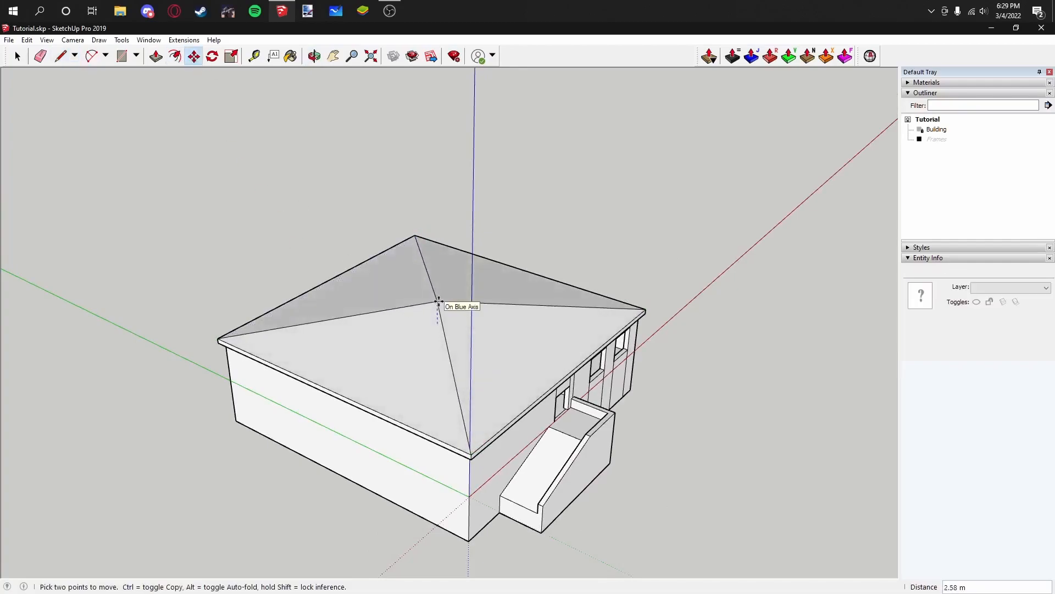
{"action": "key", "text": "Return"}
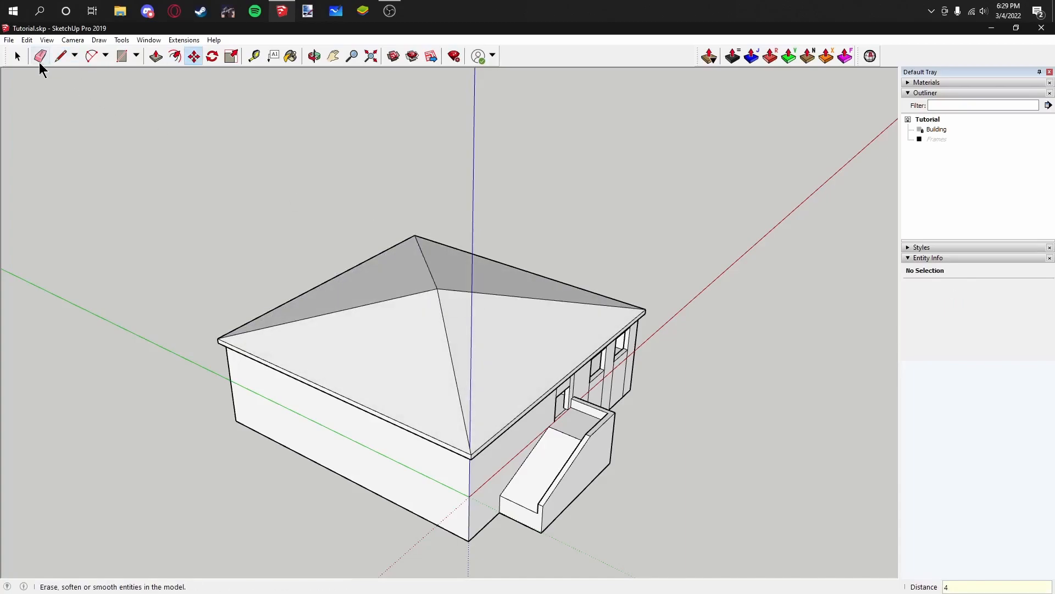
Step: Group all the connected roof geometry and name the group Roof
{"action": "left_click", "coordinate": [17, 55]}
{"action": "middle_click_drag", "start_coordinate": [477, 356], "coordinate": [380, 225]}
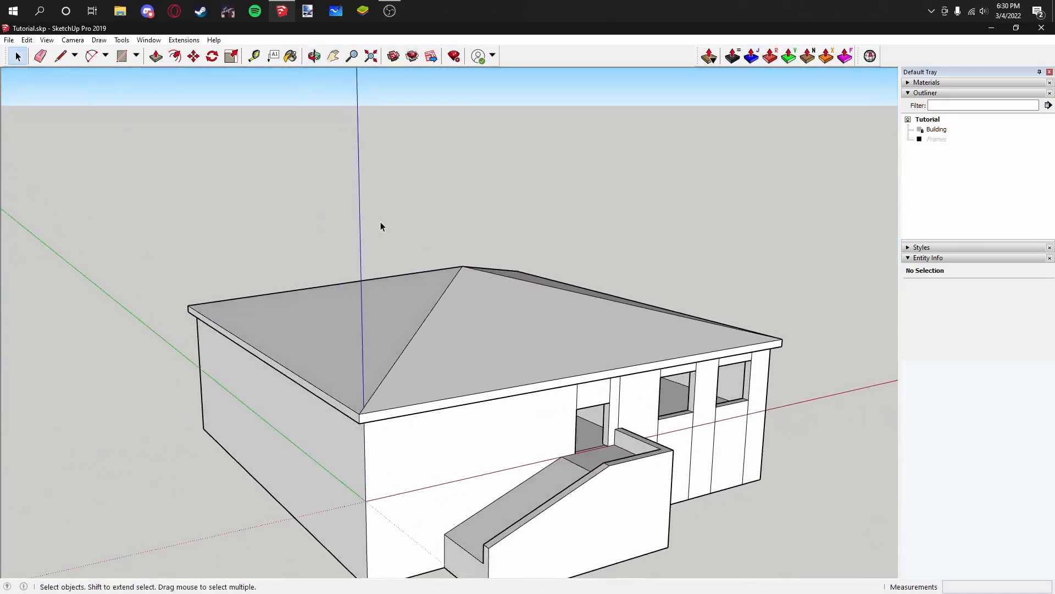
{"action": "triple_click", "coordinate": [447, 324]}
{"action": "right_click", "coordinate": [448, 324]}
{"action": "left_click", "coordinate": [511, 418]}
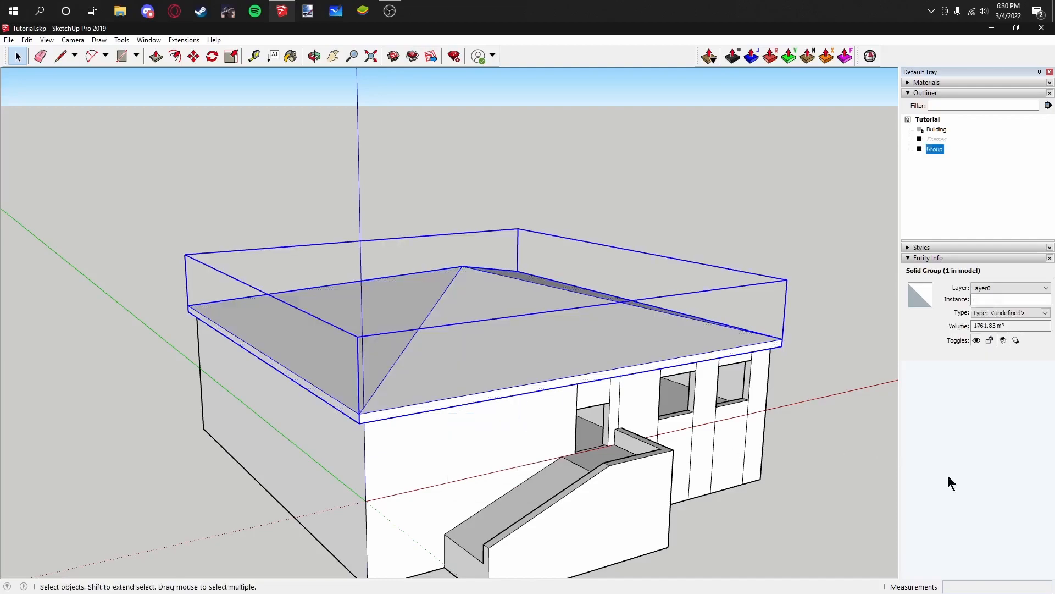
{"action": "left_click", "coordinate": [981, 299]}
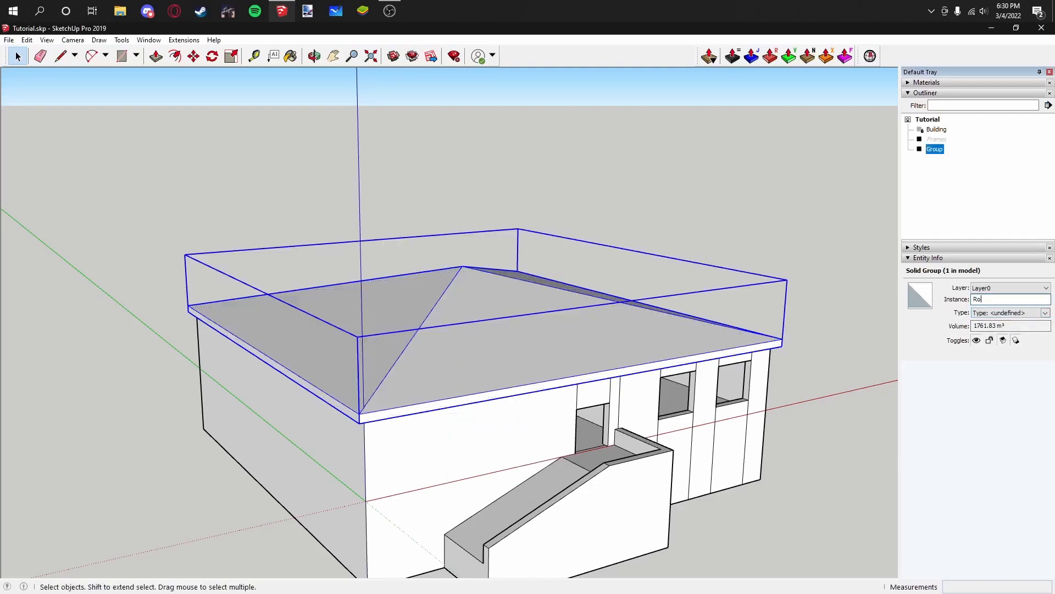
{"action": "left_click", "coordinate": [809, 240]}
Step: Select the Roof group, hide it and clear the selection
{"action": "scroll", "coordinate": [781, 236], "scroll_direction": "down", "scroll_amount": 3}
{"action": "middle_click_drag", "start_coordinate": [749, 235], "coordinate": [614, 299]}
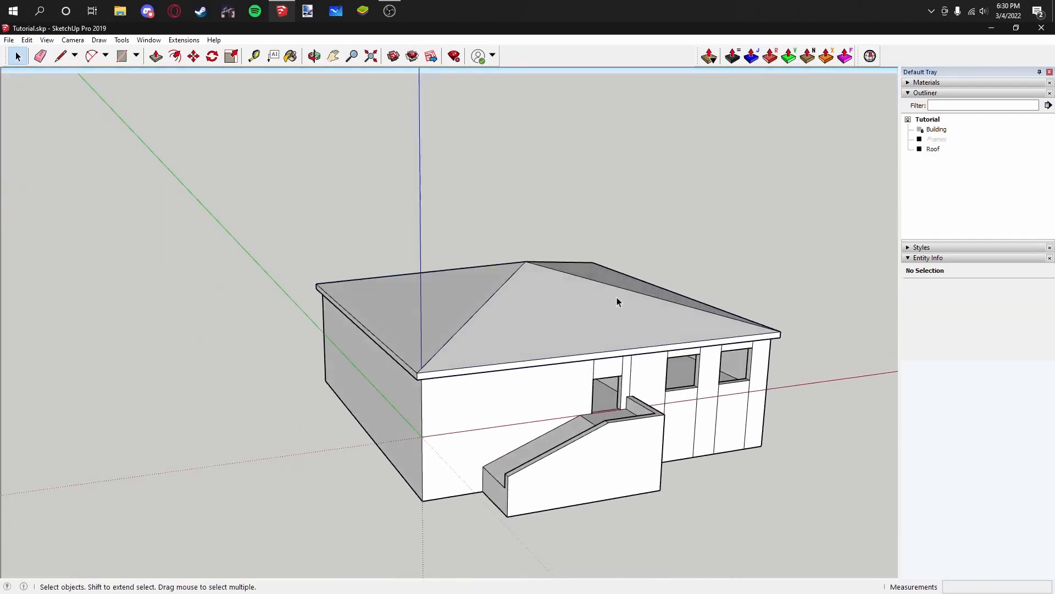
{"action": "left_click", "coordinate": [615, 299]}
{"action": "left_click", "coordinate": [976, 340]}
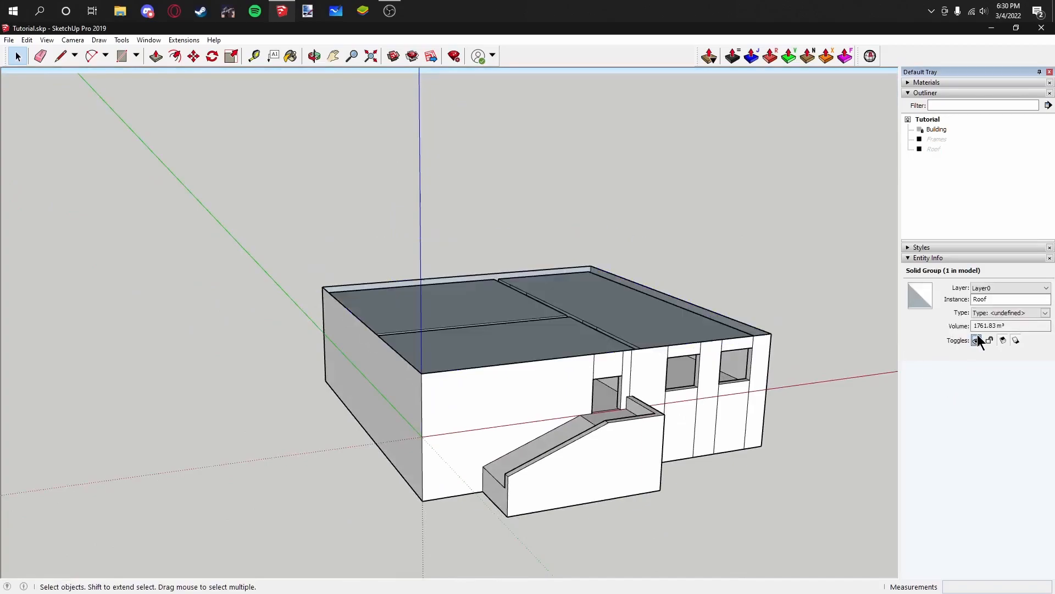
{"action": "left_click", "coordinate": [744, 268]}
Step: Draw an upright triangular face on the front wall's top edge, rising vertically at one corner and sloping down to the other
{"action": "middle_click_drag", "start_coordinate": [744, 268], "coordinate": [622, 259]}
{"action": "left_click", "coordinate": [60, 56]}
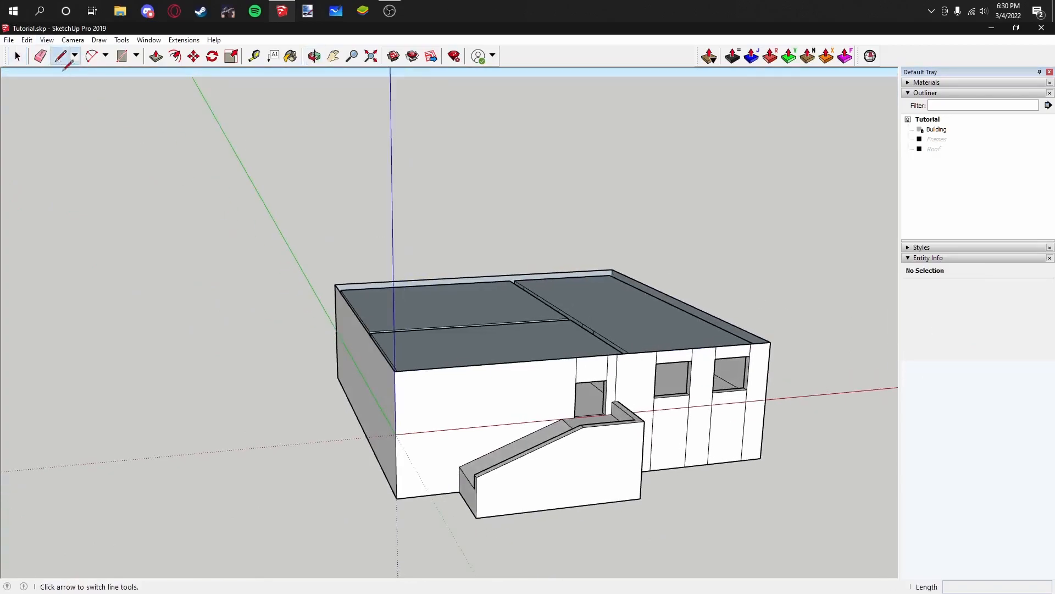
{"action": "left_click", "coordinate": [770, 342]}
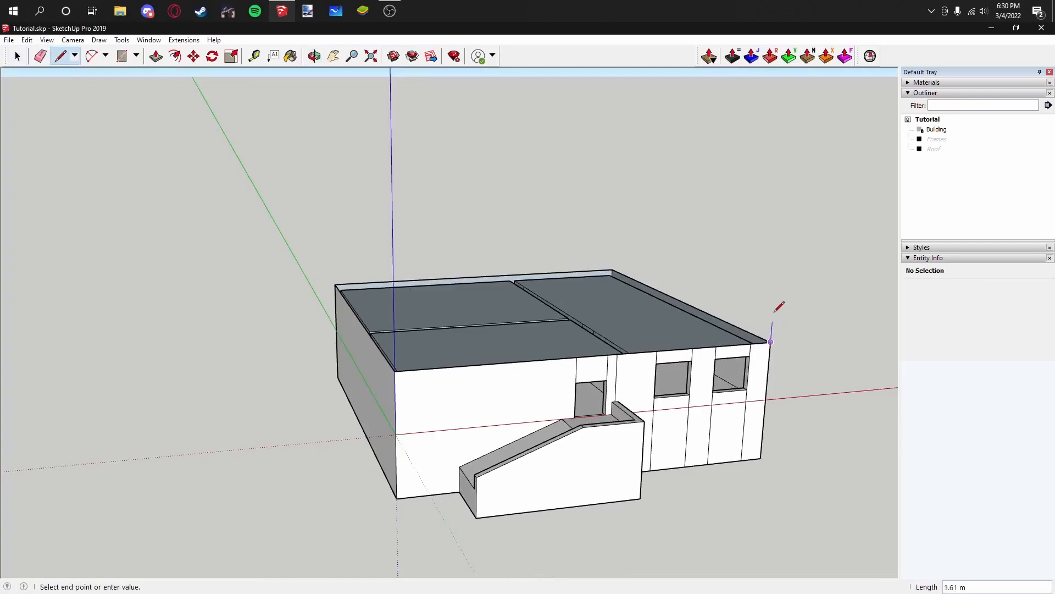
{"action": "key", "text": "Return"}
{"action": "left_click", "coordinate": [395, 371]}
{"action": "left_click", "coordinate": [770, 342]}
Step: Draw a matching upright triangular face along the back wall's top edge, with its high end on the same side of the building
{"action": "middle_click_drag", "start_coordinate": [580, 319], "coordinate": [498, 356]}
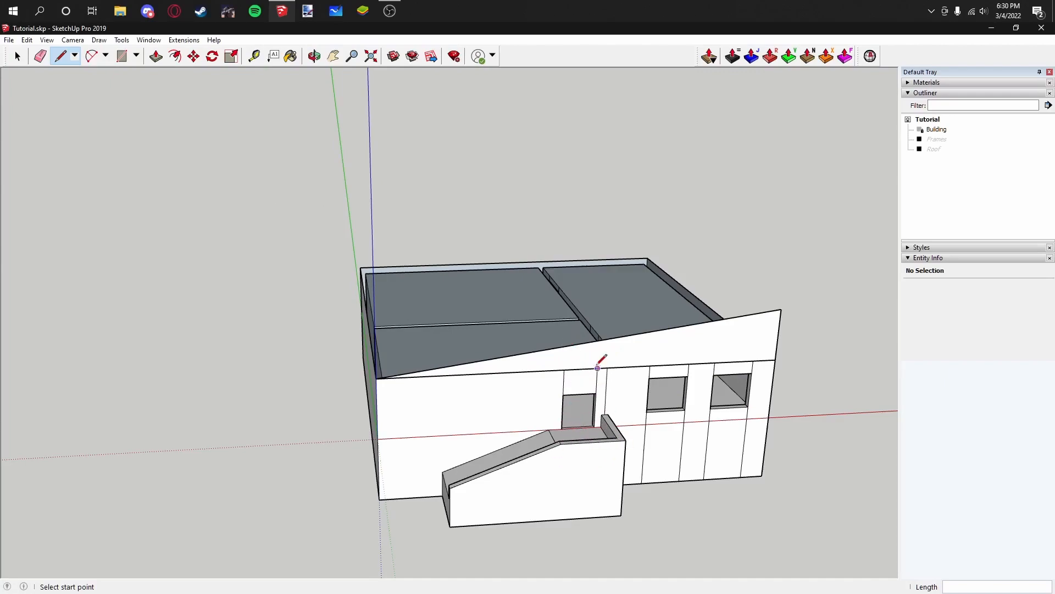
{"action": "mouse_move", "coordinate": [732, 321]}
{"action": "middle_mouse_down"}
{"action": "mouse_move", "coordinate": [533, 361]}
{"action": "mouse_move", "coordinate": [398, 334]}
{"action": "mouse_move", "coordinate": [429, 329]}
{"action": "middle_mouse_up"}
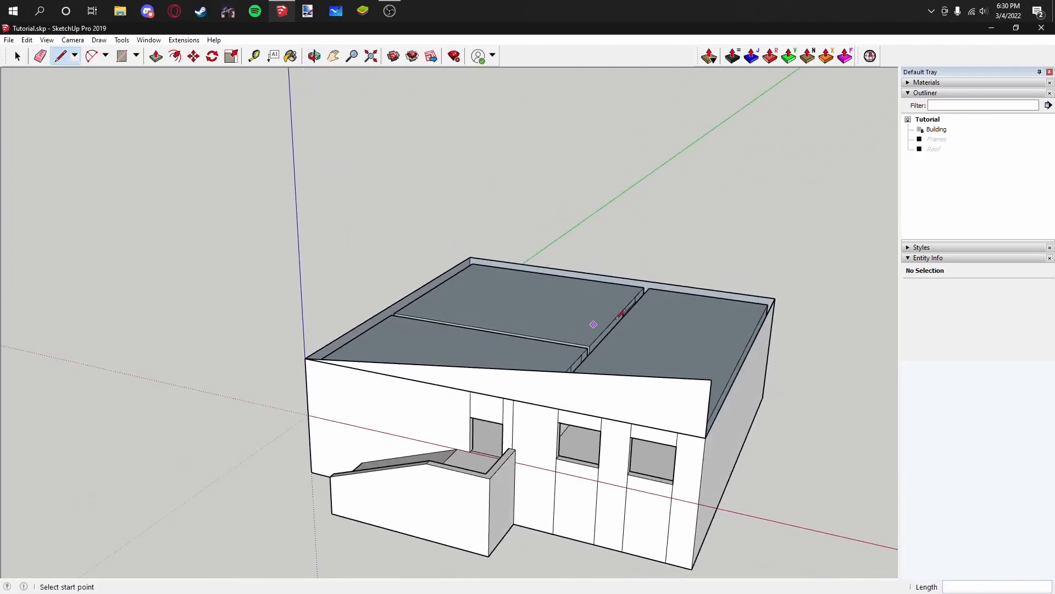
{"action": "left_click", "coordinate": [775, 298]}
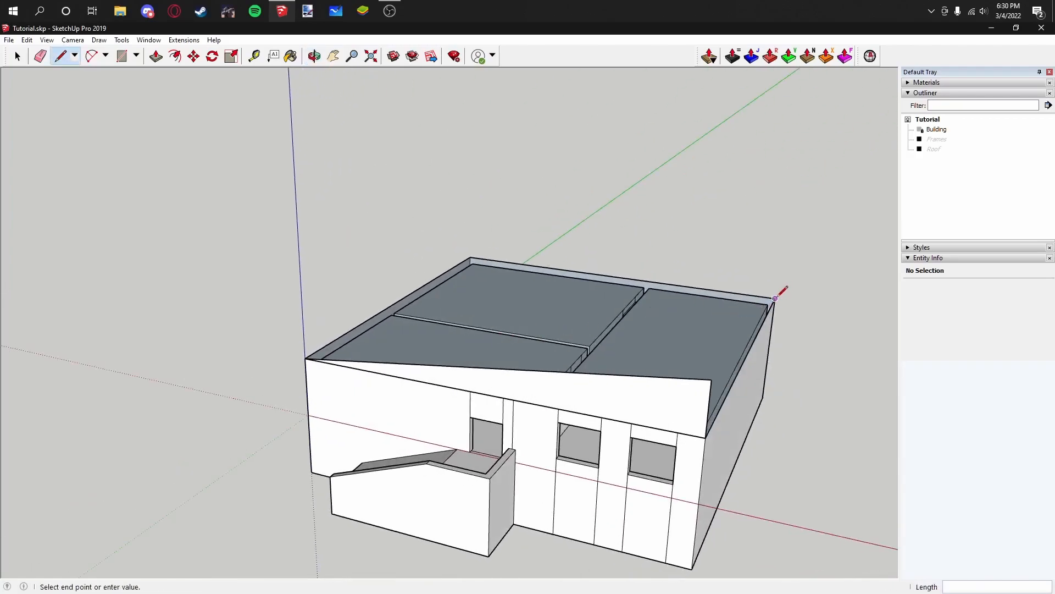
{"action": "left_click", "coordinate": [780, 253]}
{"action": "left_click", "coordinate": [469, 257]}
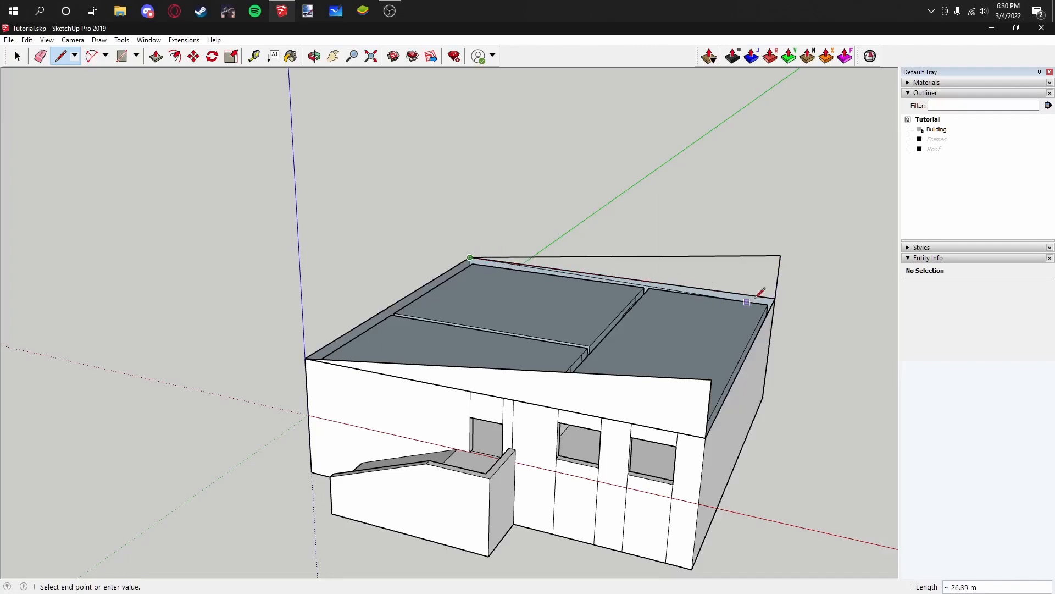
{"action": "left_click", "coordinate": [775, 298]}
Step: Reverse the orientation of the back triangular face
{"action": "left_click", "coordinate": [17, 55]}
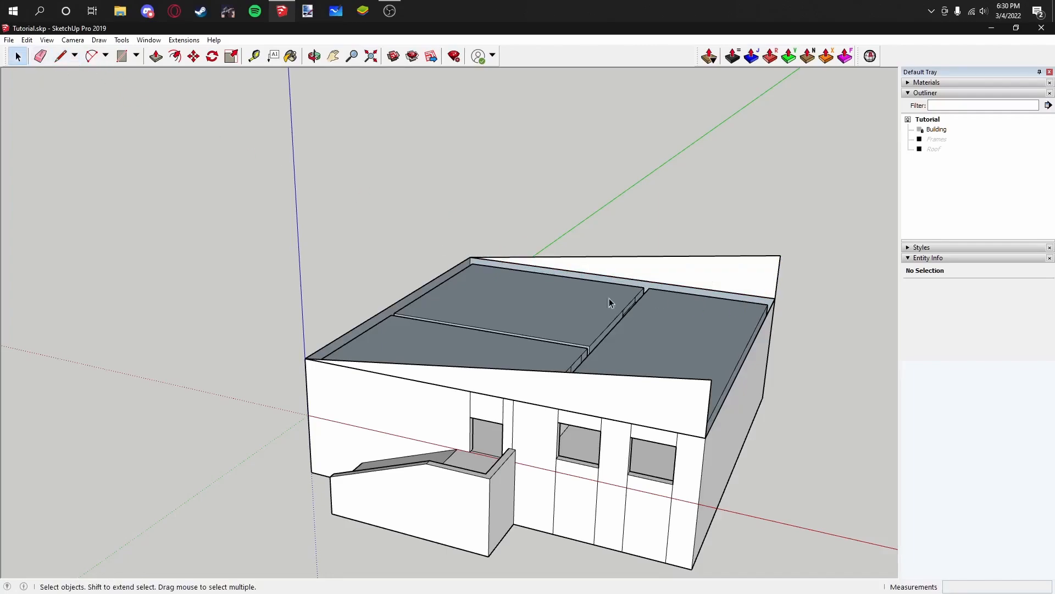
{"action": "right_click", "coordinate": [717, 277]}
{"action": "left_click", "coordinate": [754, 384]}
{"action": "left_click", "coordinate": [823, 311]}
Step: Connect the high points of both triangles with an edge and close the rectangular face above the side wall
{"action": "middle_click_drag", "start_coordinate": [490, 306], "coordinate": [431, 298]}
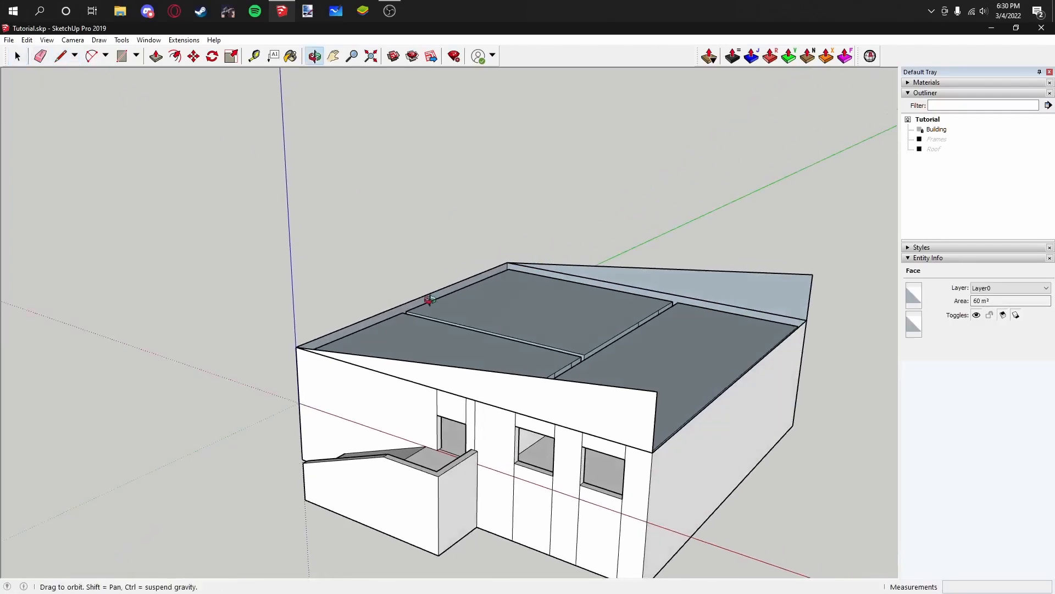
{"action": "left_click", "coordinate": [59, 56]}
{"action": "left_click", "coordinate": [657, 391]}
{"action": "left_click", "coordinate": [813, 274]}
{"action": "left_click", "coordinate": [809, 317]}
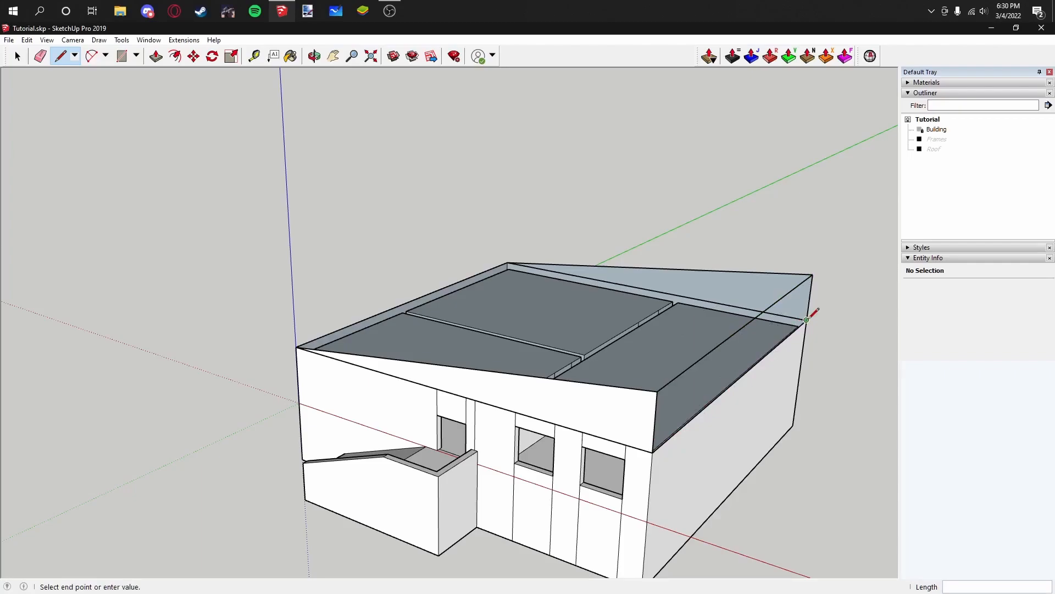
{"action": "left_click", "coordinate": [652, 452]}
Step: Group all the connected triangular and rectangular wall extensions and lock the group
{"action": "middle_click_drag", "start_coordinate": [737, 424], "coordinate": [537, 365]}
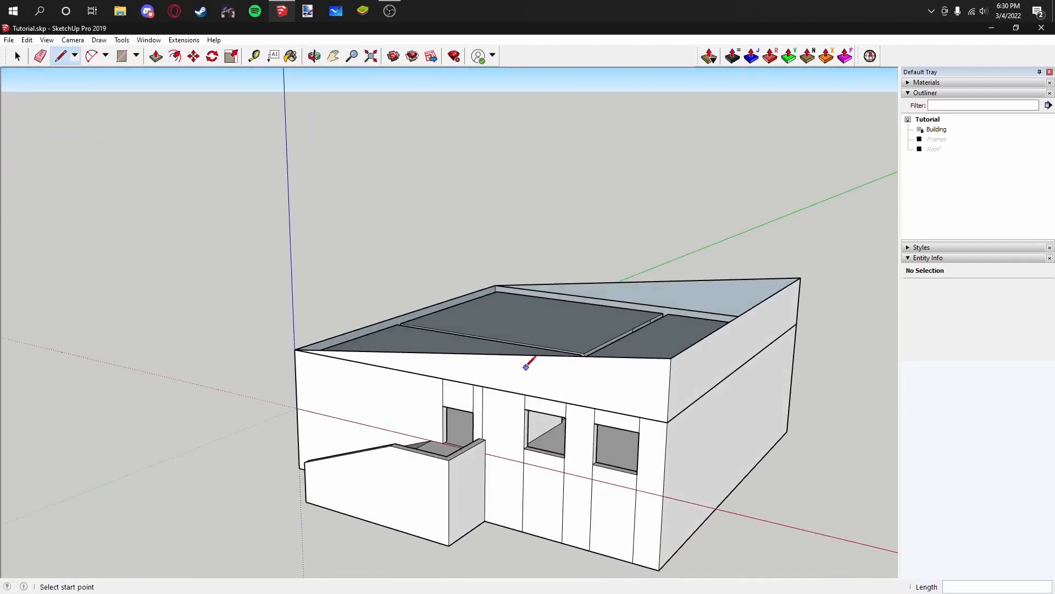
{"action": "middle_click_drag", "start_coordinate": [227, 299], "coordinate": [271, 238]}
{"action": "left_click", "coordinate": [14, 57]}
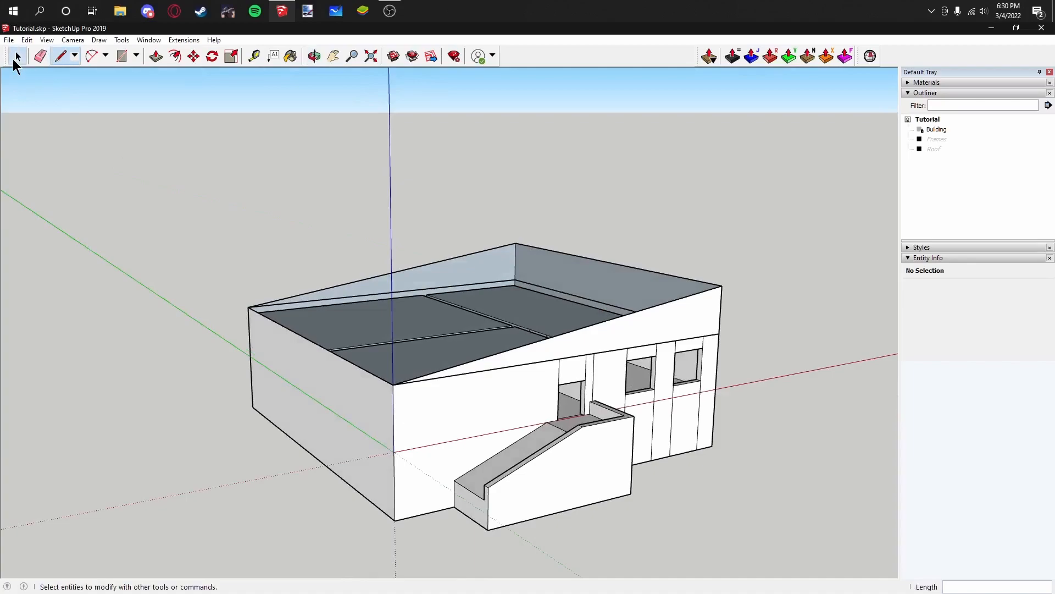
{"action": "triple_click", "coordinate": [454, 261]}
{"action": "right_click", "coordinate": [454, 262]}
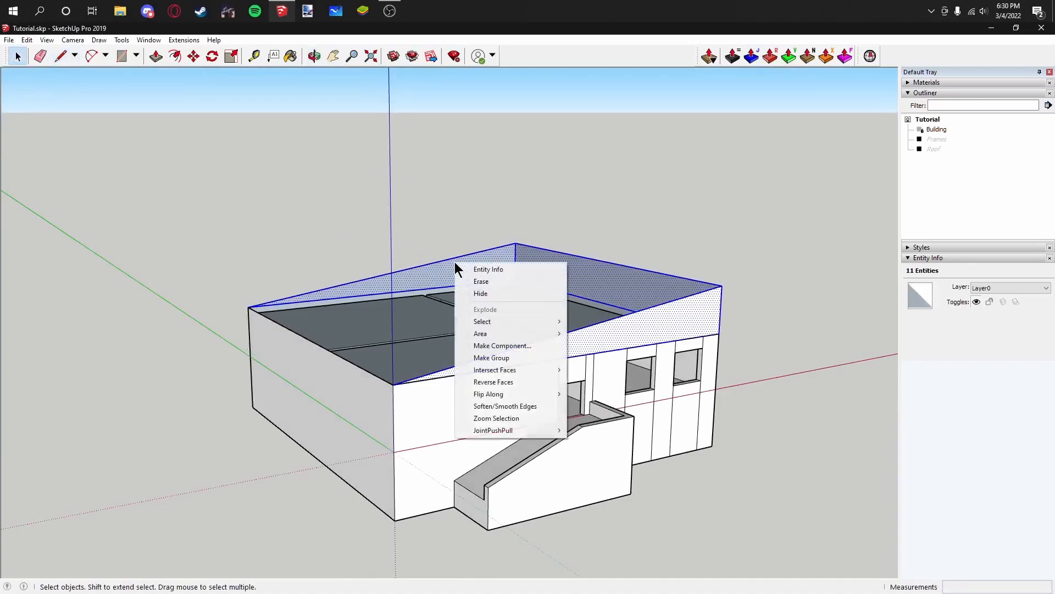
{"action": "left_click", "coordinate": [510, 358]}
{"action": "left_click", "coordinate": [272, 238]}
{"action": "left_click", "coordinate": [617, 334]}
{"action": "left_click", "coordinate": [989, 327]}
{"action": "left_click", "coordinate": [581, 211]}
Step: Trace the four sloped top corners of the wall extensions with lines to create a single mono-pitch roof face
{"action": "middle_click_drag", "start_coordinate": [582, 211], "coordinate": [561, 236]}
{"action": "left_click", "coordinate": [123, 58]}
{"action": "left_click", "coordinate": [61, 57]}
{"action": "left_click", "coordinate": [253, 299]}
{"action": "left_click", "coordinate": [526, 226]}
{"action": "left_click", "coordinate": [723, 295]}
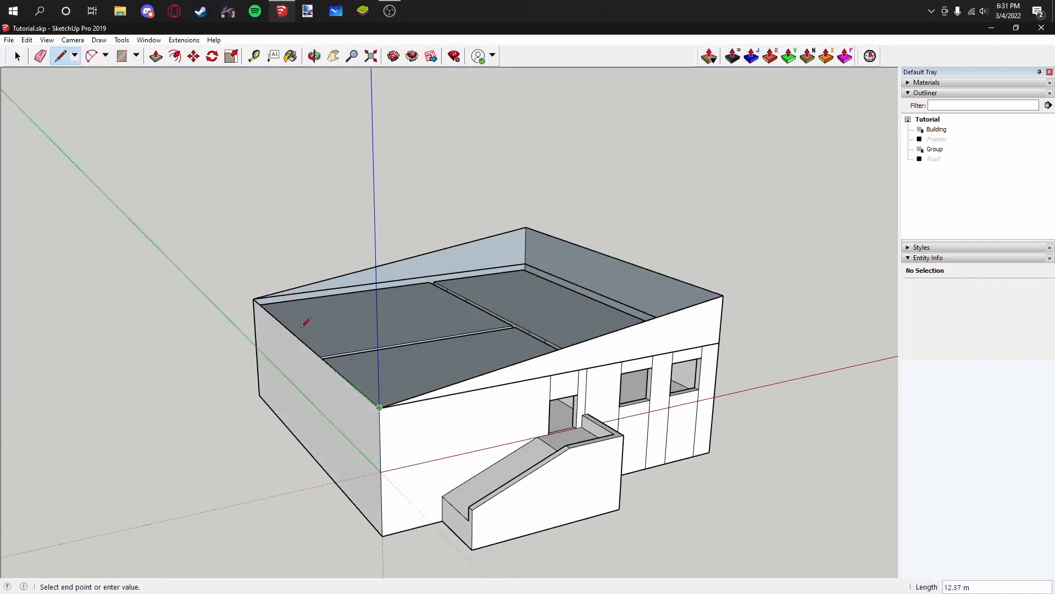
{"action": "left_click", "coordinate": [253, 299]}
Step: Reverse the orientation of the sloped roof face
{"action": "middle_click_drag", "start_coordinate": [254, 300], "coordinate": [385, 336]}
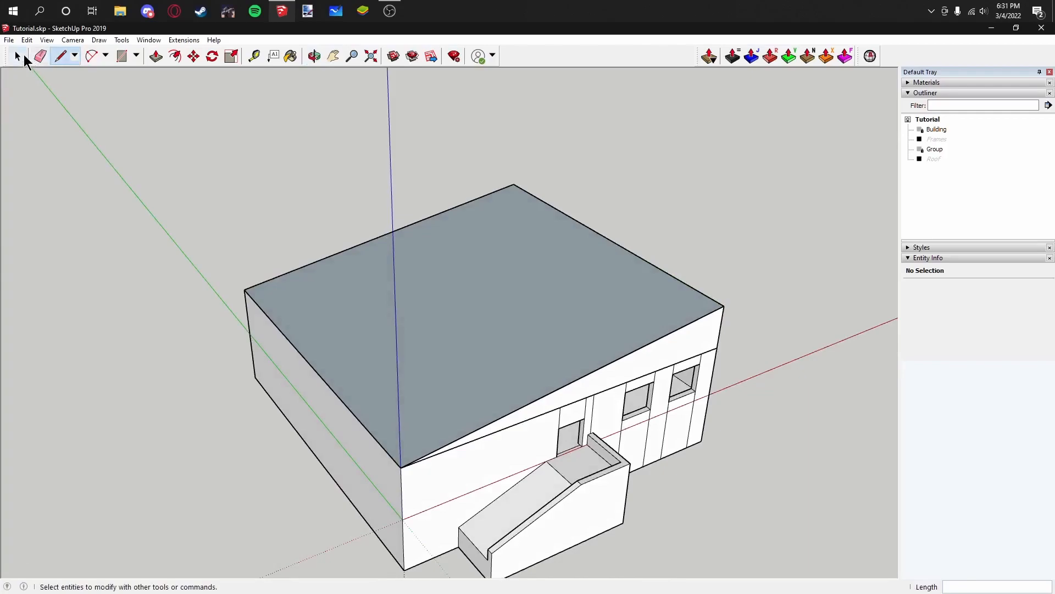
{"action": "left_click", "coordinate": [18, 56]}
{"action": "right_click", "coordinate": [412, 286]}
{"action": "left_click", "coordinate": [481, 391]}
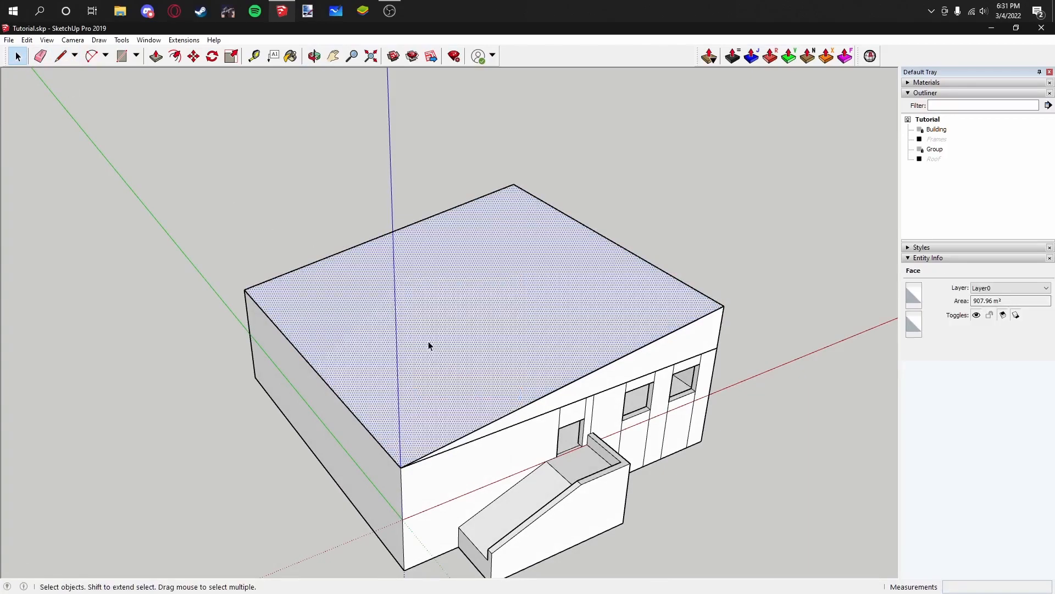
Step: Offset the sloped roof face's outline outward by 0.5 m for an overhang
{"action": "key", "text": "f"}
{"action": "left_click", "coordinate": [472, 433]}
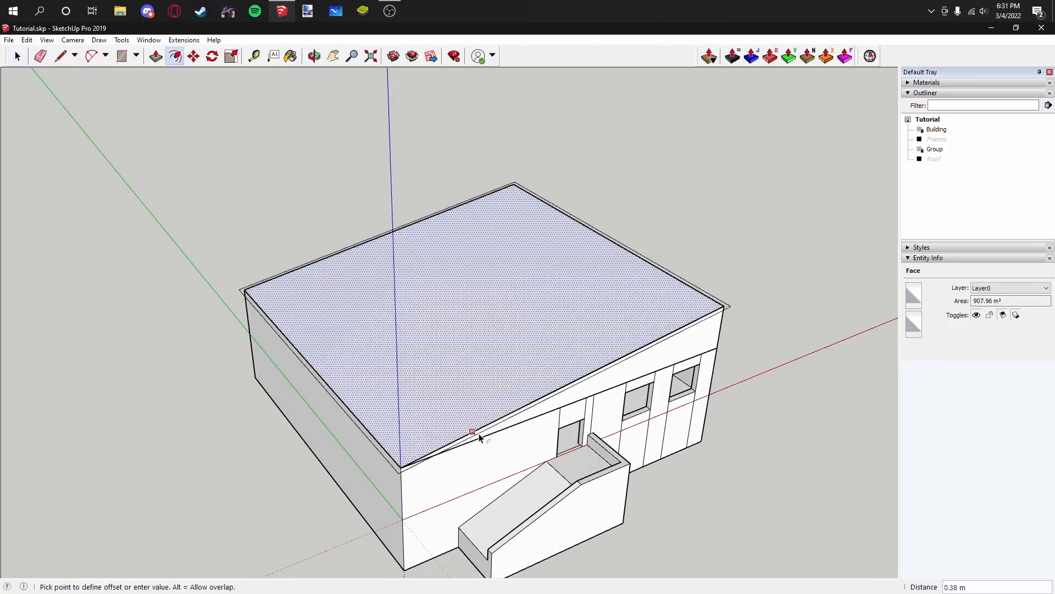
{"action": "type", "text": ".5"}
{"action": "key", "text": "Return"}
Step: Erase the original inner outline edges from the roof face so that it merges with the overhang
{"action": "scroll", "coordinate": [260, 285], "scroll_direction": "up", "scroll_amount": 5}
{"action": "key", "text": "e"}
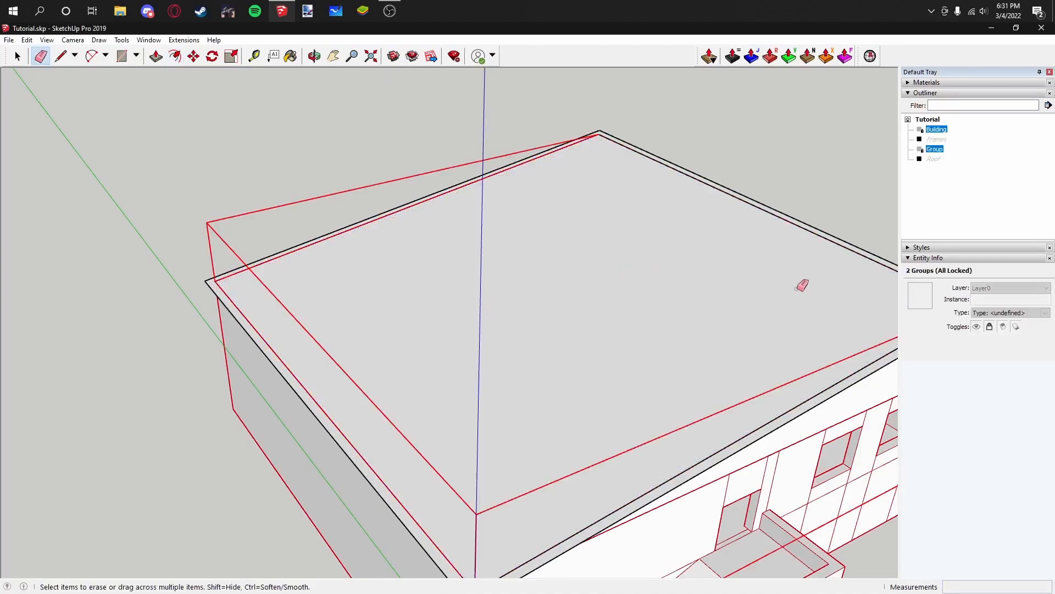
{"action": "middle_click_drag", "start_coordinate": [801, 285], "coordinate": [720, 305]}
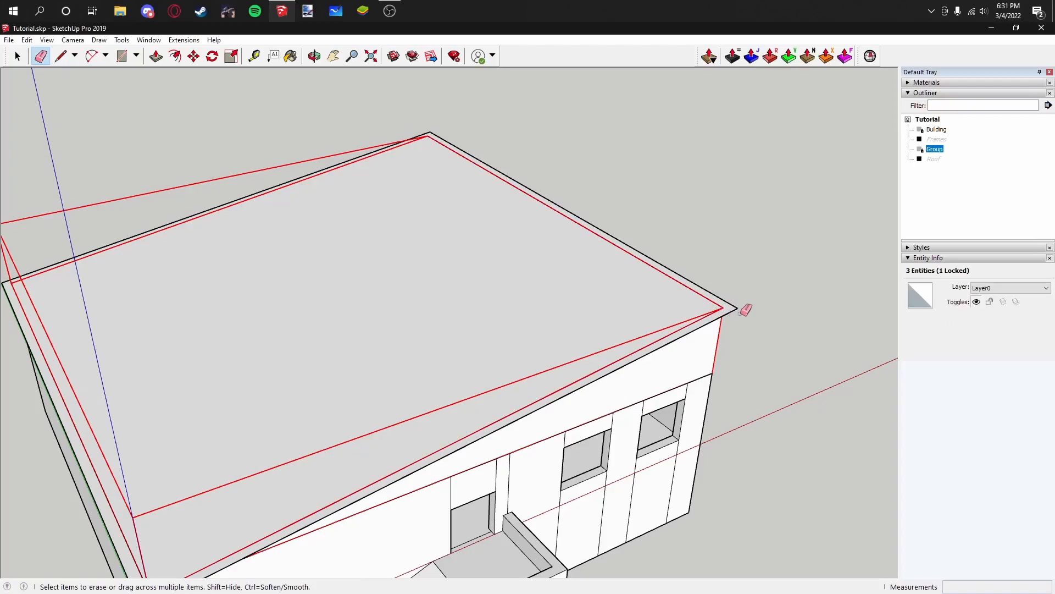
{"action": "scroll", "coordinate": [739, 309], "scroll_direction": "down", "scroll_amount": 1}
{"action": "scroll", "coordinate": [739, 310], "scroll_direction": "down", "scroll_amount": 2}
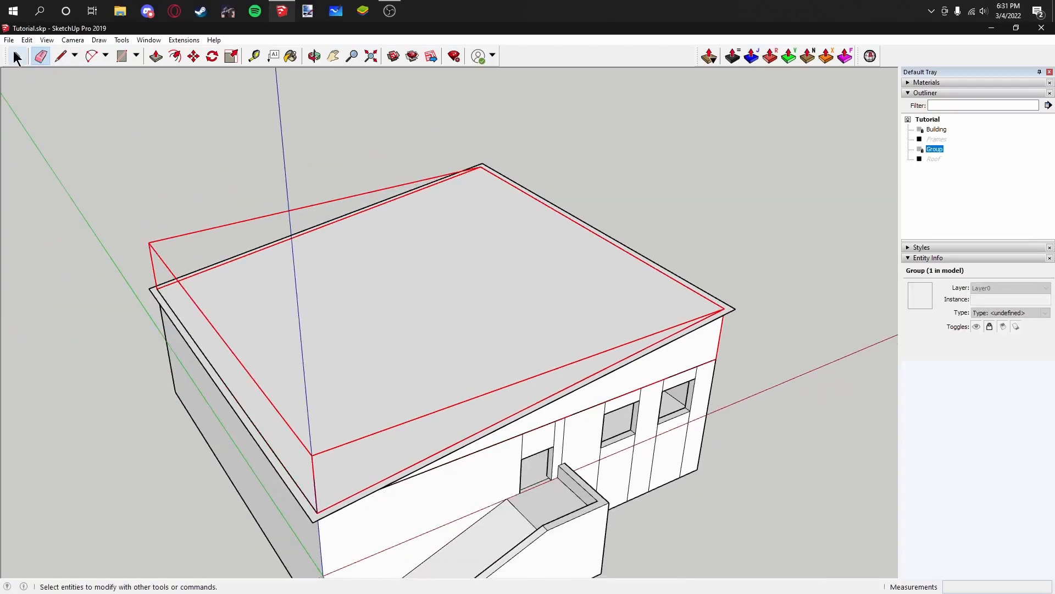
{"action": "left_click", "coordinate": [17, 56]}
{"action": "left_click", "coordinate": [94, 202]}
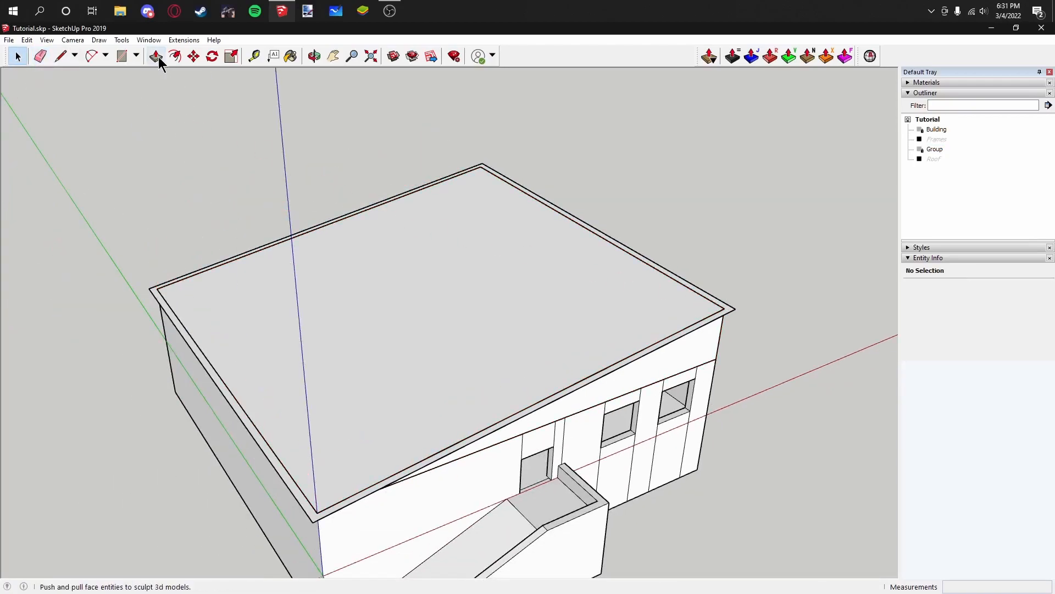
Step: Push/pull the sloped roof face by 0.25 m, and repeat with 0.25 m, to form the roof slab
{"action": "left_click", "coordinate": [157, 57]}
{"action": "middle_click_drag", "start_coordinate": [332, 292], "coordinate": [301, 234]}
{"action": "left_click", "coordinate": [341, 335]}
{"action": "type", "text": ".2"}
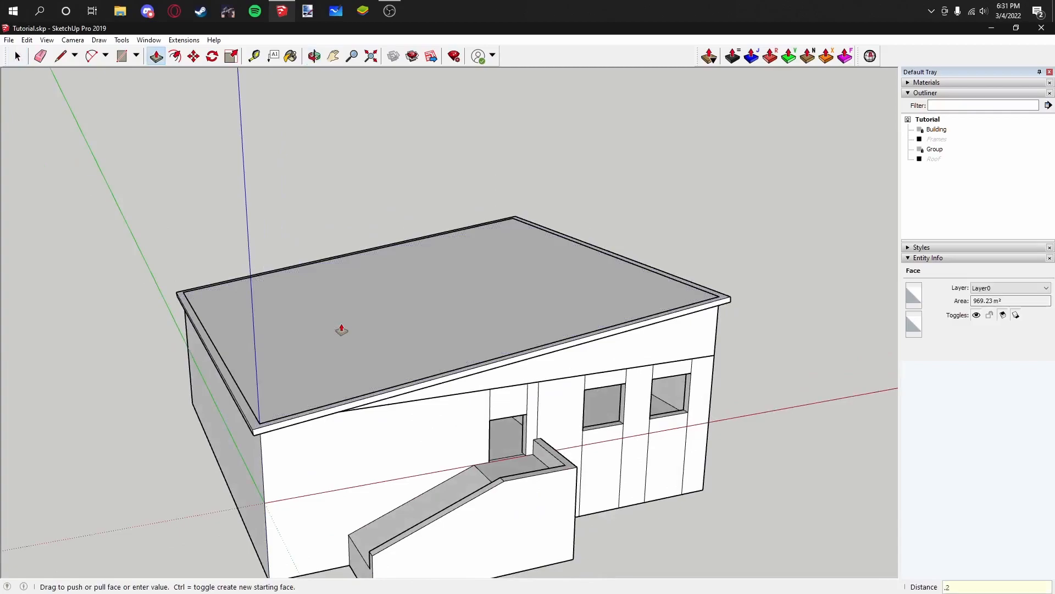
{"action": "type", "text": "5"}
{"action": "key", "text": "Return"}
{"action": "left_click", "coordinate": [363, 331]}
{"action": "type", "text": ".25"}
{"action": "key", "text": "Return"}
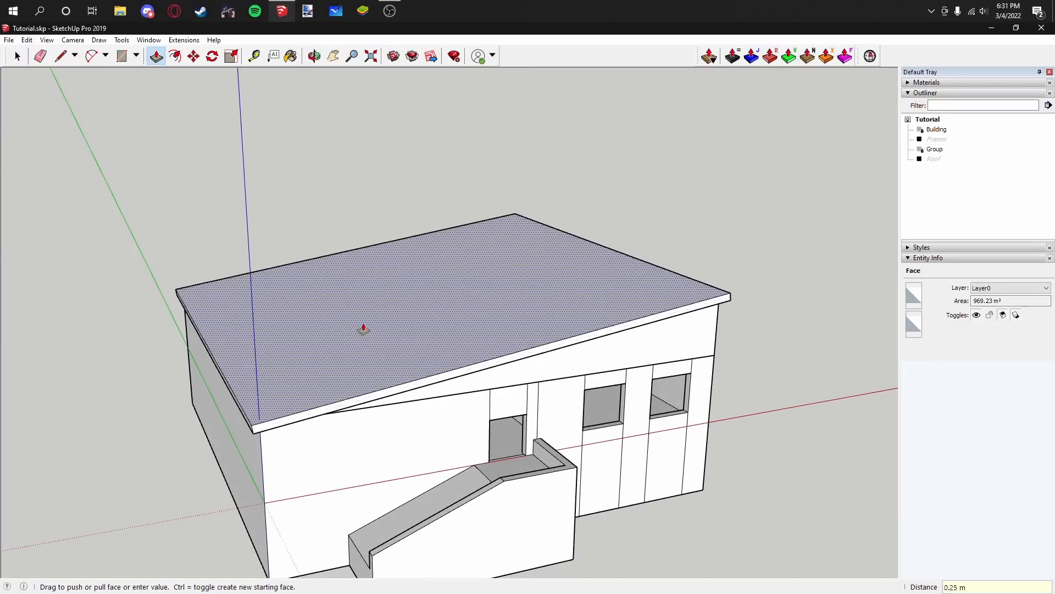
Step: Unlock and delete the wall extension group, and delete the sloped roof slab
{"action": "middle_click_drag", "start_coordinate": [436, 325], "coordinate": [539, 294]}
{"action": "left_click", "coordinate": [17, 55]}
{"action": "middle_click_drag", "start_coordinate": [208, 242], "coordinate": [171, 250]}
{"action": "left_click", "coordinate": [529, 329]}
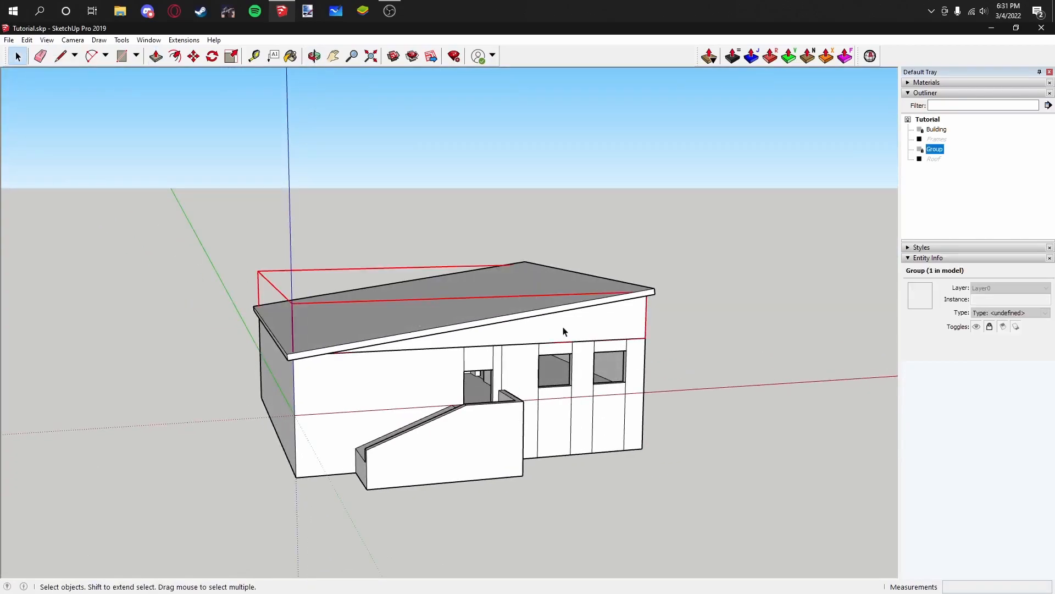
{"action": "left_click", "coordinate": [989, 327]}
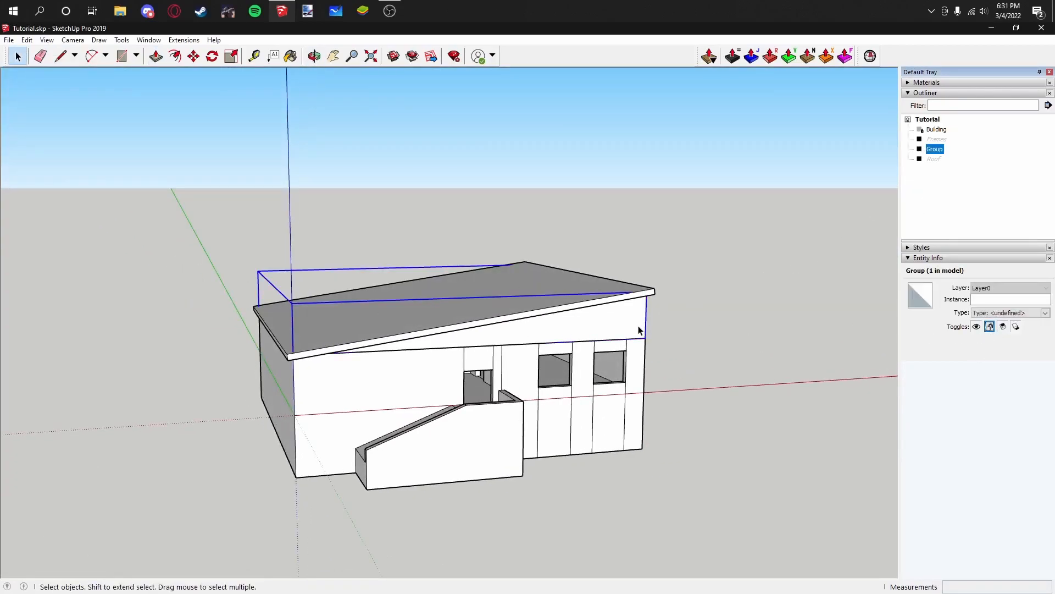
{"action": "key", "text": "Delete"}
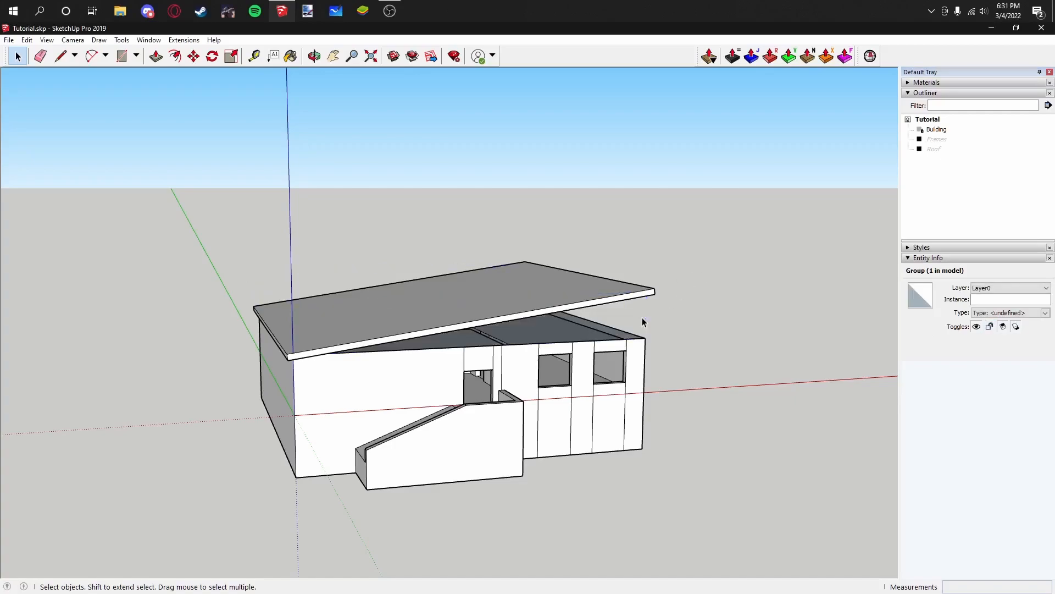
{"action": "left_click_drag", "start_coordinate": [126, 177], "coordinate": [750, 410]}
{"action": "key", "text": "Delete"}
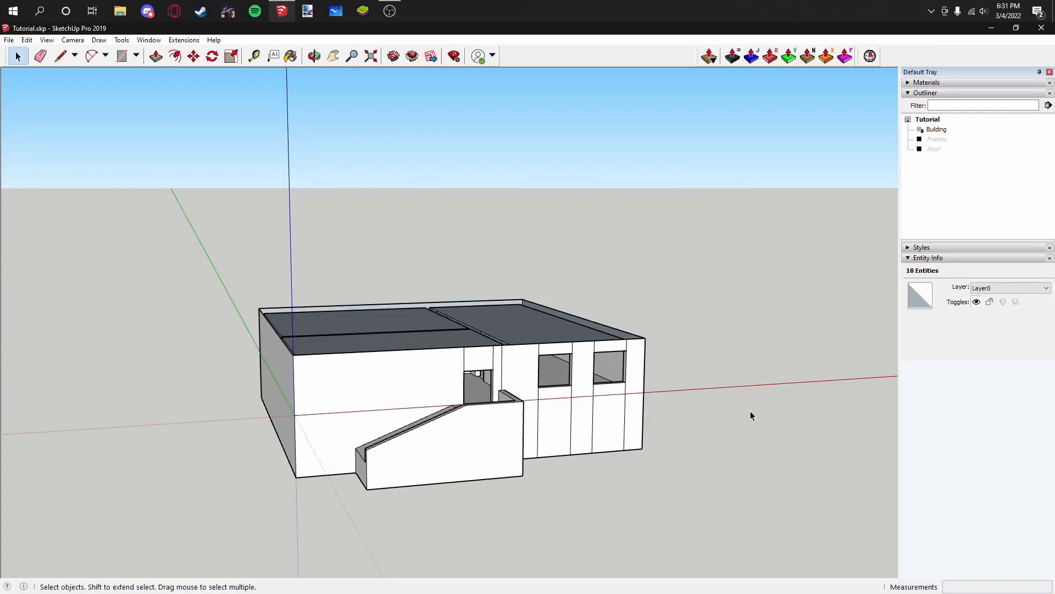
Step: Draw a 4 m vertical line up from the midpoint of the back wall's top edge
{"action": "middle_click_drag", "start_coordinate": [672, 323], "coordinate": [393, 217]}
{"action": "left_click", "coordinate": [66, 56]}
{"action": "scroll", "coordinate": [308, 329], "scroll_direction": "up", "scroll_amount": 3}
{"action": "middle_click_drag", "start_coordinate": [360, 388], "coordinate": [444, 395]}
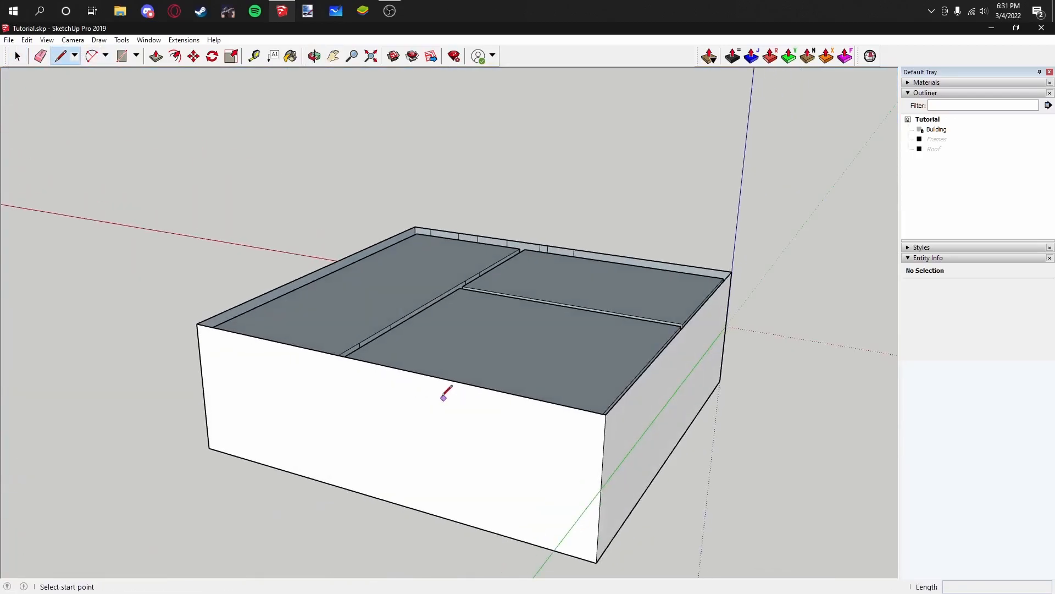
{"action": "left_click", "coordinate": [378, 363]}
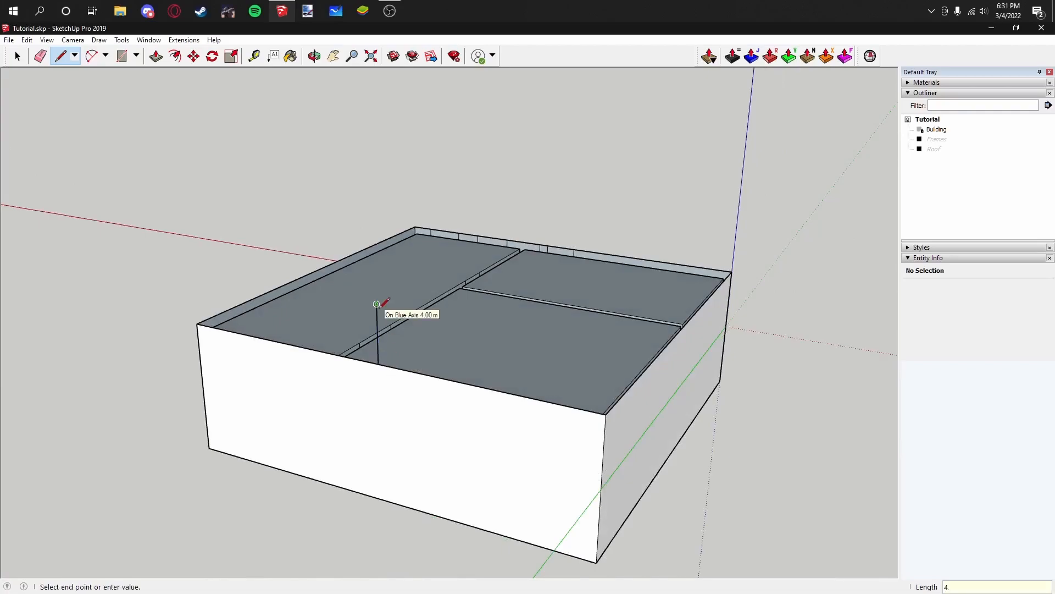
{"action": "key", "text": "Return"}
Step: Close the triangular gable from its peak to both back wall corners and erase its vertical centre line
{"action": "left_click", "coordinate": [196, 324]}
{"action": "left_click", "coordinate": [379, 362]}
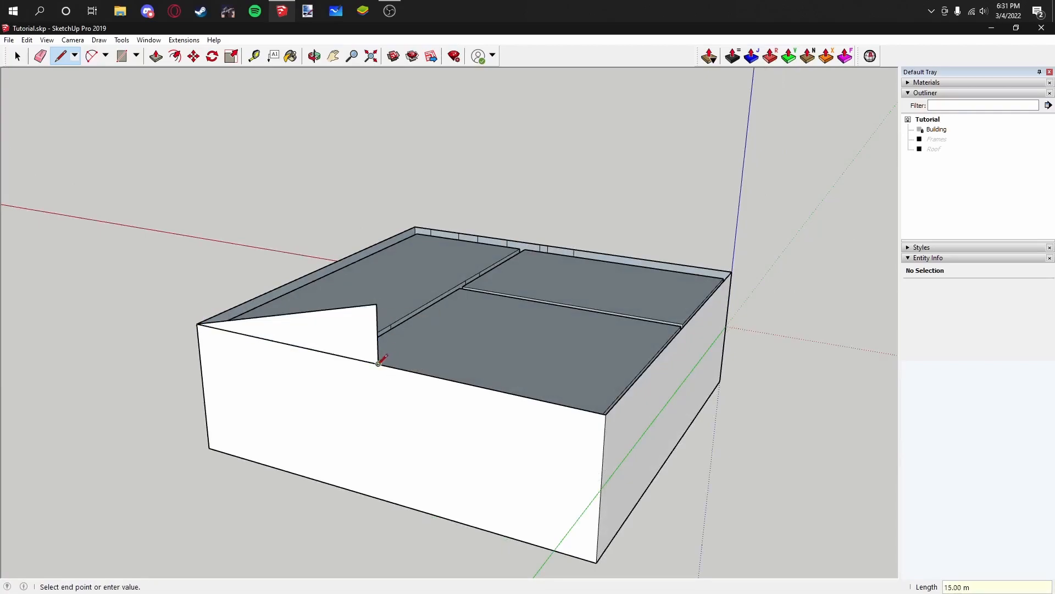
{"action": "left_click", "coordinate": [606, 413]}
{"action": "left_click", "coordinate": [376, 305]}
{"action": "key", "text": "e"}
{"action": "left_click", "coordinate": [377, 364]}
{"action": "key", "text": "ctrl+z"}
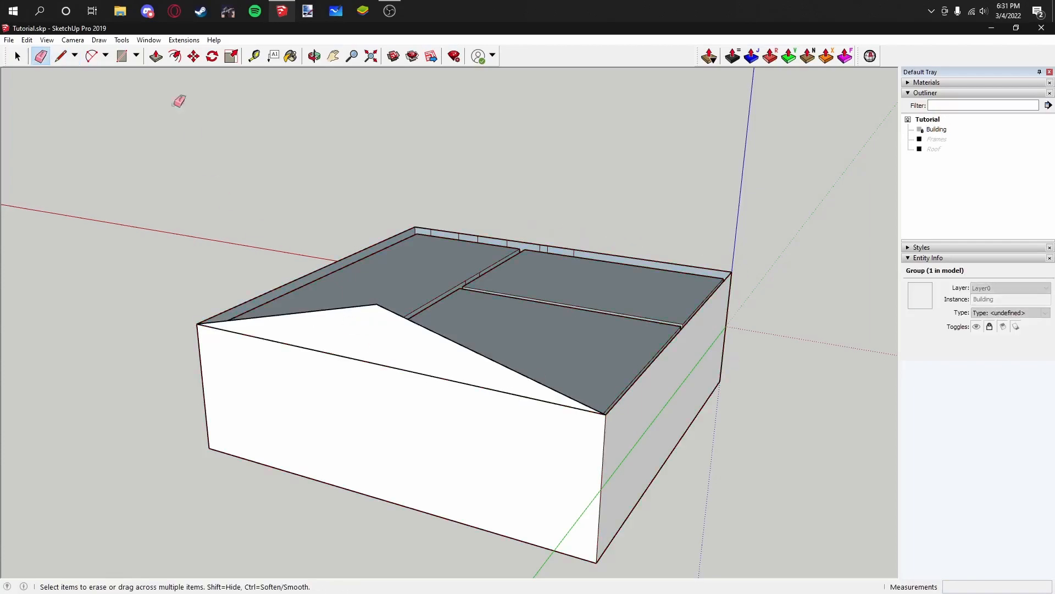
Step: Draw a ridge line from the gable's peak along the green axis, extending past the front wall
{"action": "left_click", "coordinate": [60, 57]}
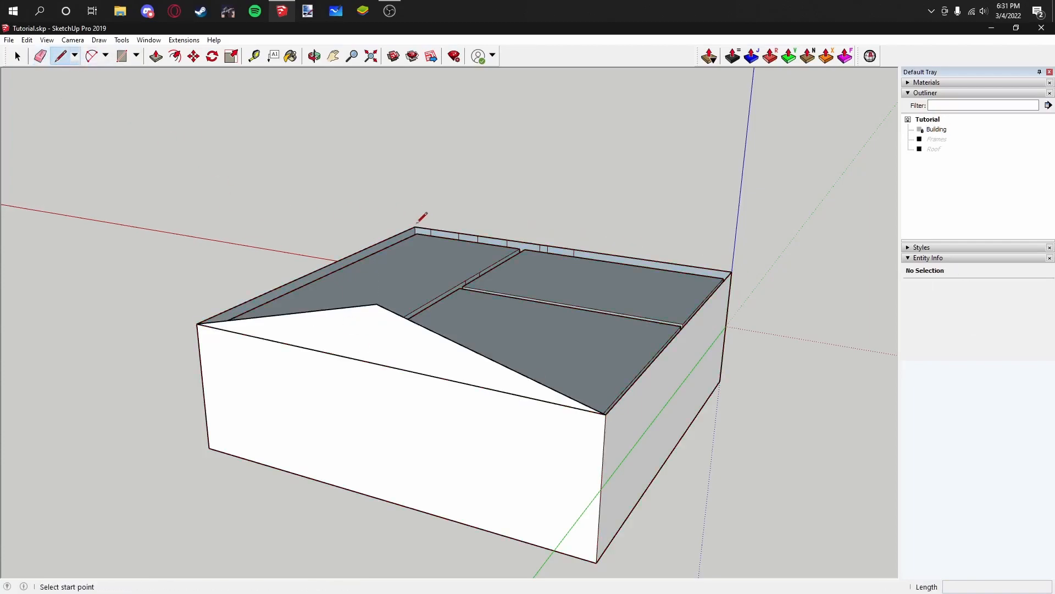
{"action": "left_click", "coordinate": [376, 304]}
{"action": "middle_click_drag", "start_coordinate": [377, 299], "coordinate": [483, 289]}
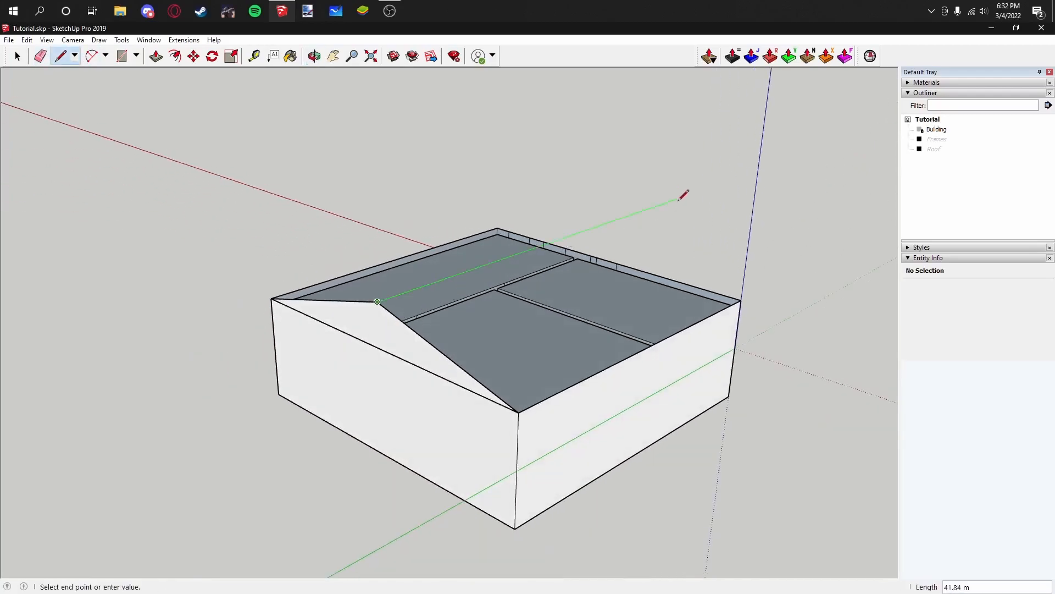
{"action": "left_click", "coordinate": [704, 182]}
{"action": "key", "text": "Escape"}
Step: Draw a line along the front wall's top edge between its two corners
{"action": "middle_click_drag", "start_coordinate": [681, 278], "coordinate": [352, 407]}
{"action": "left_click", "coordinate": [336, 441]}
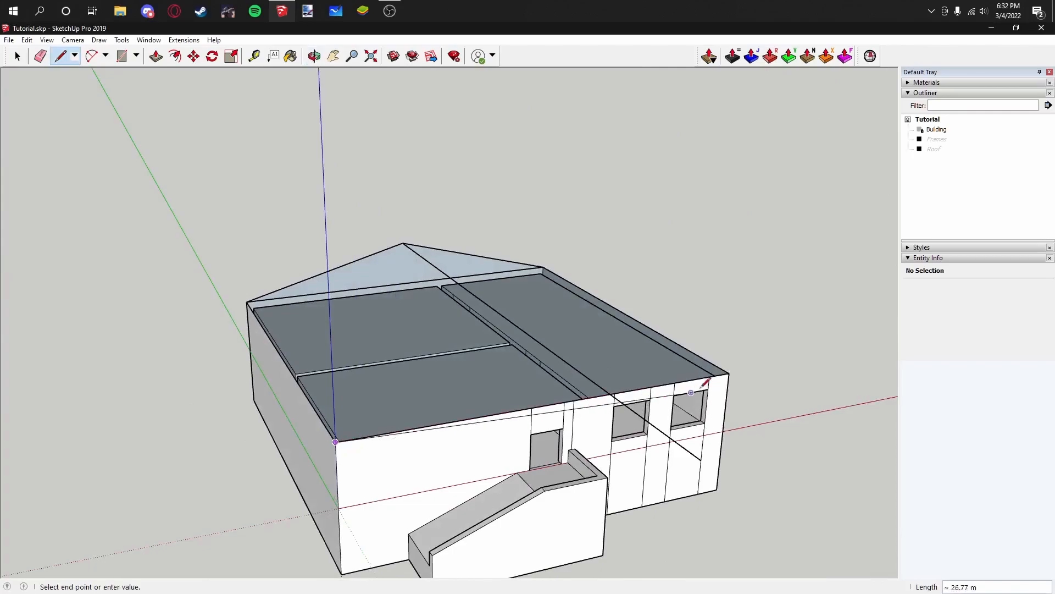
{"action": "left_click", "coordinate": [728, 372]}
{"action": "key", "text": "Escape"}
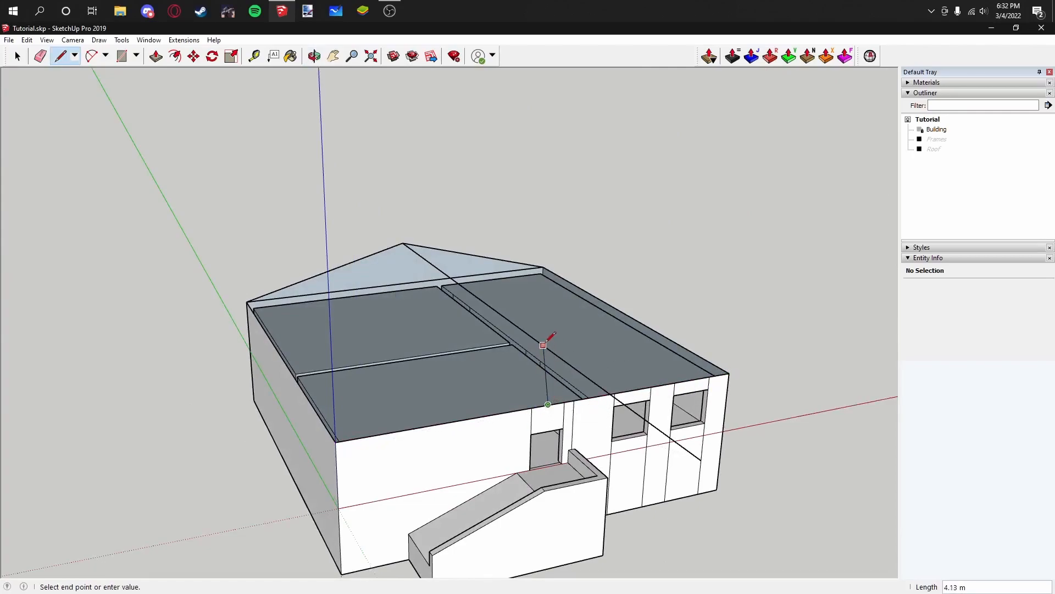
Step: Connect the midpoint of the front wall's top edge vertically to the ridge line and erase the ridge's overshoot
{"action": "left_click", "coordinate": [550, 350]}
{"action": "key", "text": "e"}
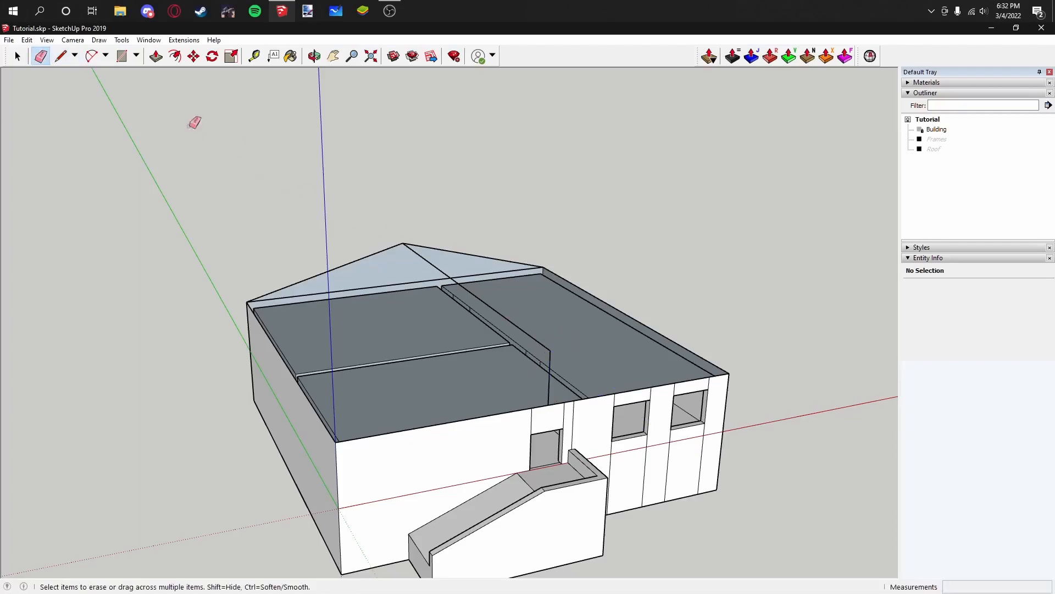
Step: Close the front gable from its peak to both front wall corners and erase its vertical centre line
{"action": "left_click", "coordinate": [60, 55]}
{"action": "left_click", "coordinate": [336, 441]}
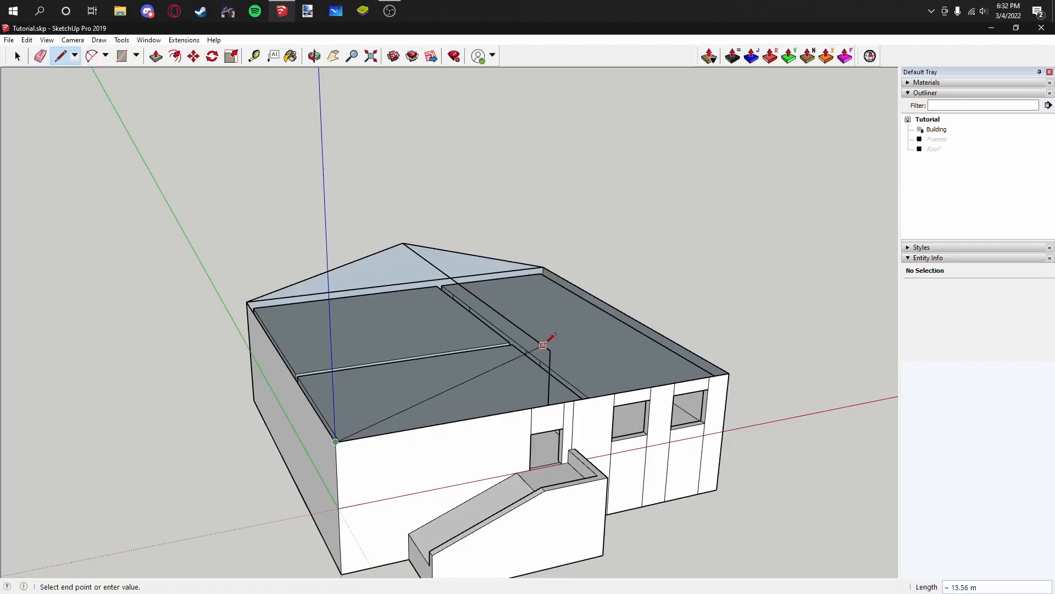
{"action": "left_click", "coordinate": [550, 349]}
{"action": "left_click", "coordinate": [550, 350]}
{"action": "left_click", "coordinate": [733, 366]}
{"action": "key", "text": "e"}
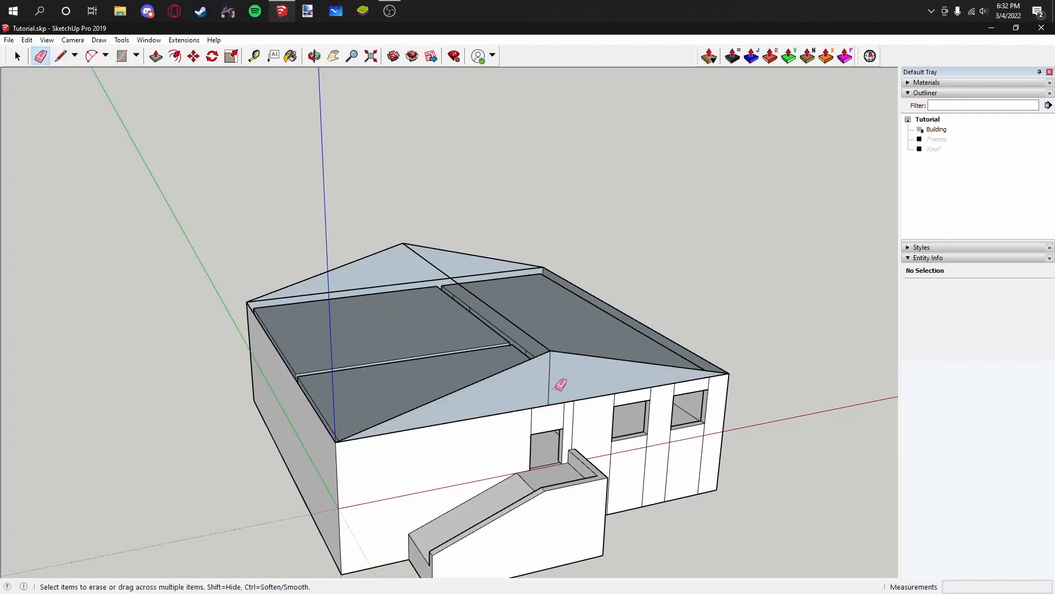
Step: Reverse the front gable's face and erase the ridge line between the two gable peaks
{"action": "left_click", "coordinate": [17, 57]}
{"action": "right_click", "coordinate": [520, 386]}
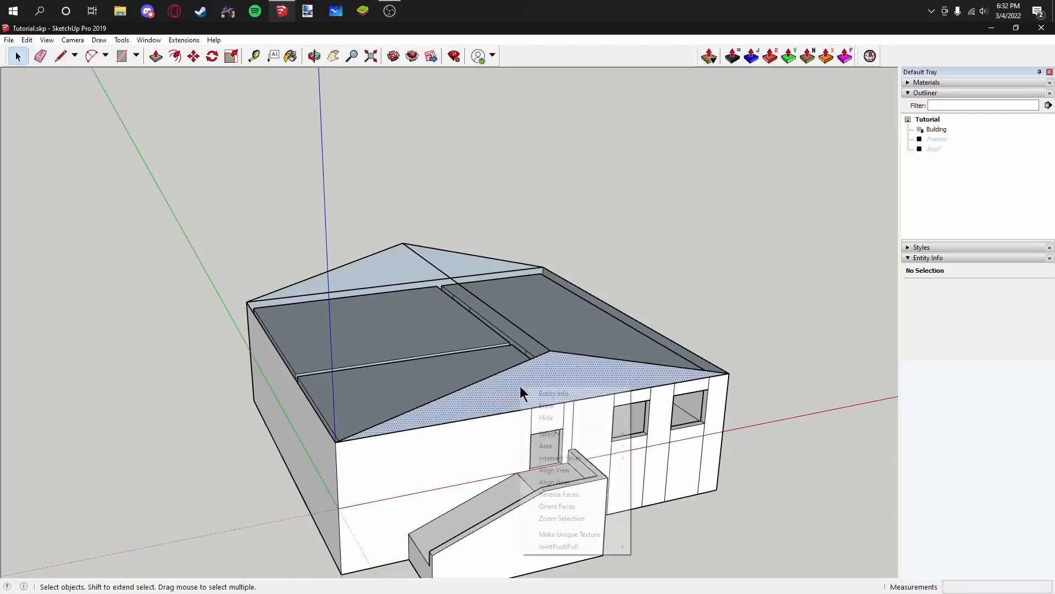
{"action": "left_click", "coordinate": [559, 493]}
{"action": "left_click", "coordinate": [158, 330]}
{"action": "left_click", "coordinate": [61, 56]}
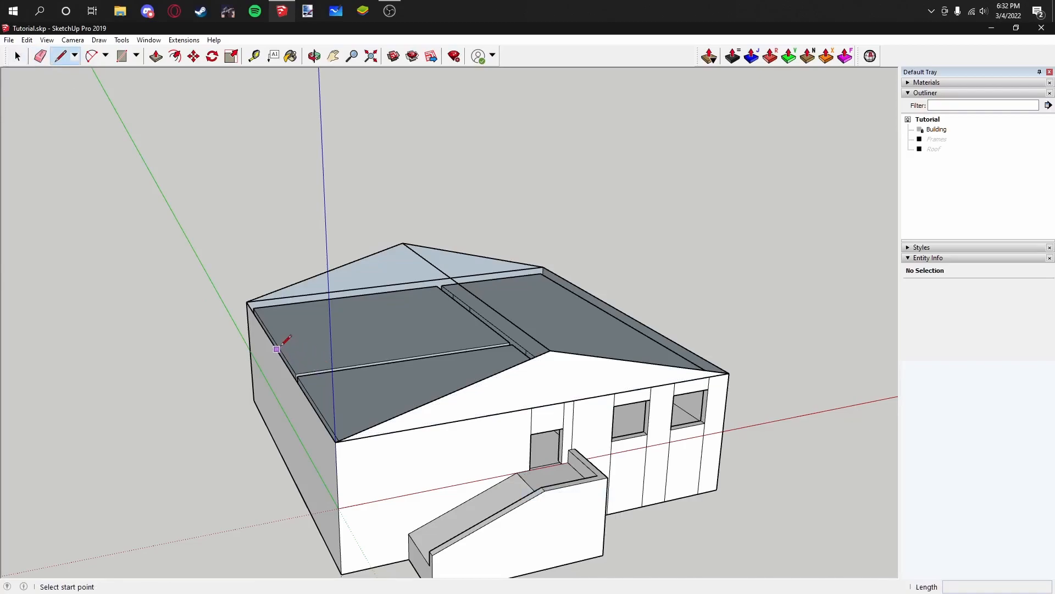
{"action": "key", "text": "e"}
{"action": "left_click", "coordinate": [427, 259]}
Step: Group the two connected gable triangles and lock the group
{"action": "mouse_move", "coordinate": [372, 306]}
{"action": "middle_mouse_down"}
{"action": "mouse_move", "coordinate": [554, 297]}
{"action": "mouse_move", "coordinate": [234, 304]}
{"action": "mouse_move", "coordinate": [82, 129]}
{"action": "middle_mouse_up"}
{"action": "left_click", "coordinate": [17, 56]}
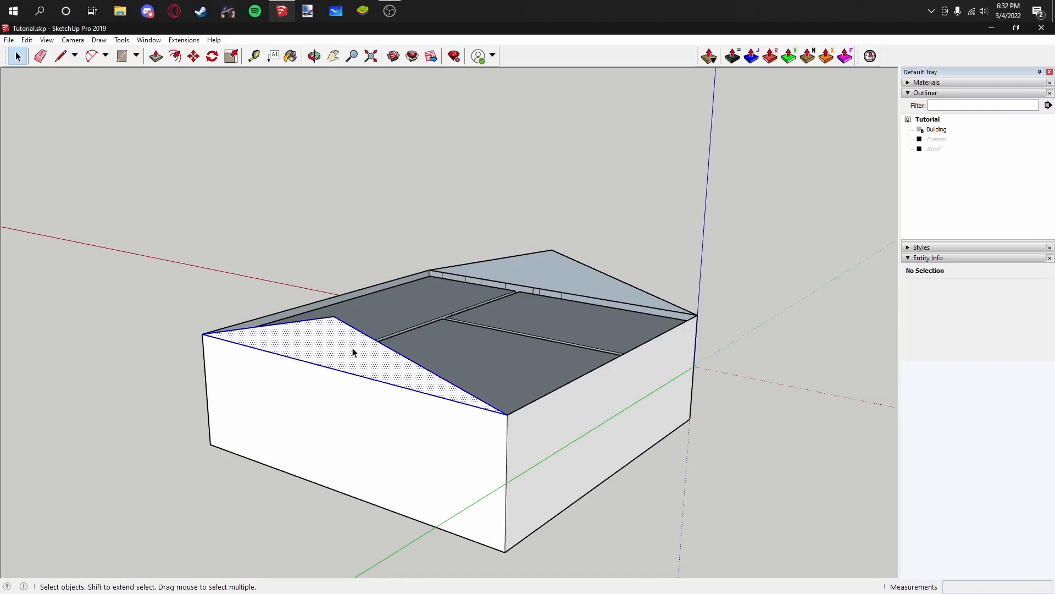
{"action": "triple_click", "coordinate": [550, 271]}
{"action": "right_click", "coordinate": [550, 271]}
{"action": "left_click", "coordinate": [578, 366]}
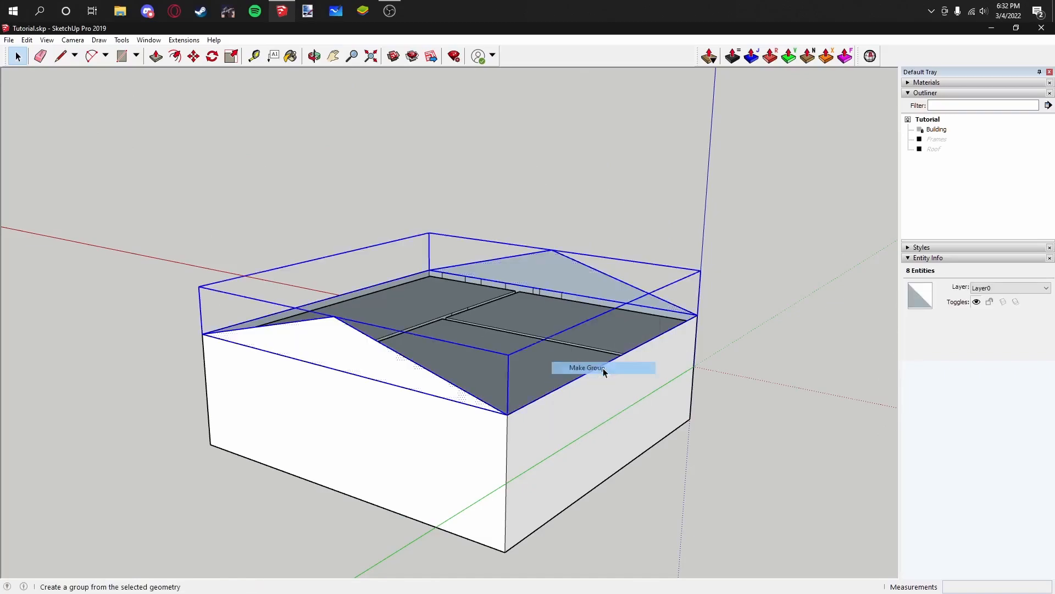
{"action": "left_click", "coordinate": [989, 326]}
Step: Draw the ridge, eaves and sloping edges between both gables and wall corners, forming the two roof slope faces
{"action": "middle_click_drag", "start_coordinate": [710, 238], "coordinate": [184, 240]}
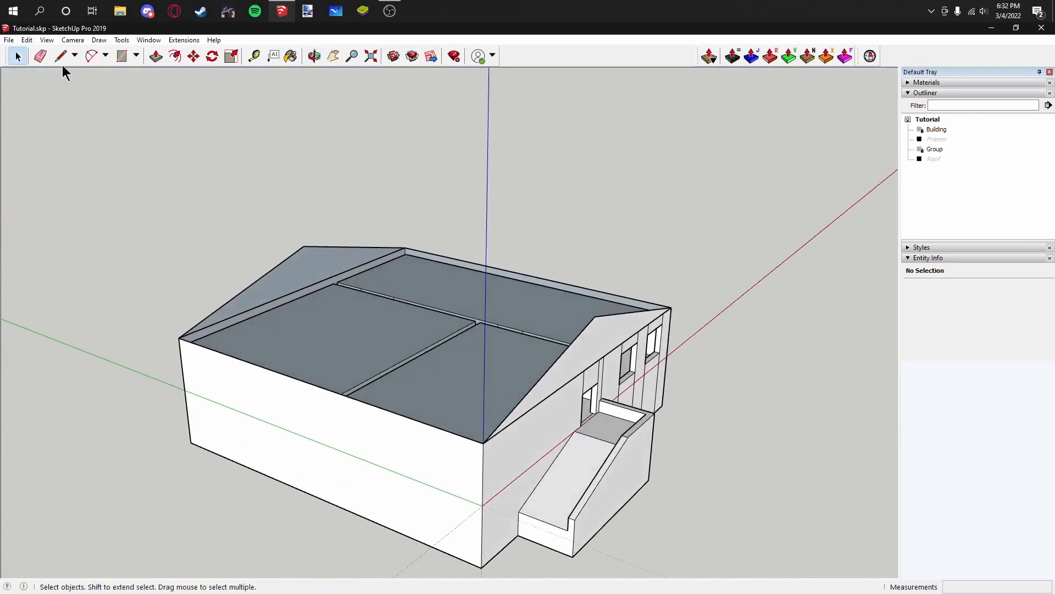
{"action": "left_click", "coordinate": [60, 56]}
{"action": "left_click", "coordinate": [305, 246]}
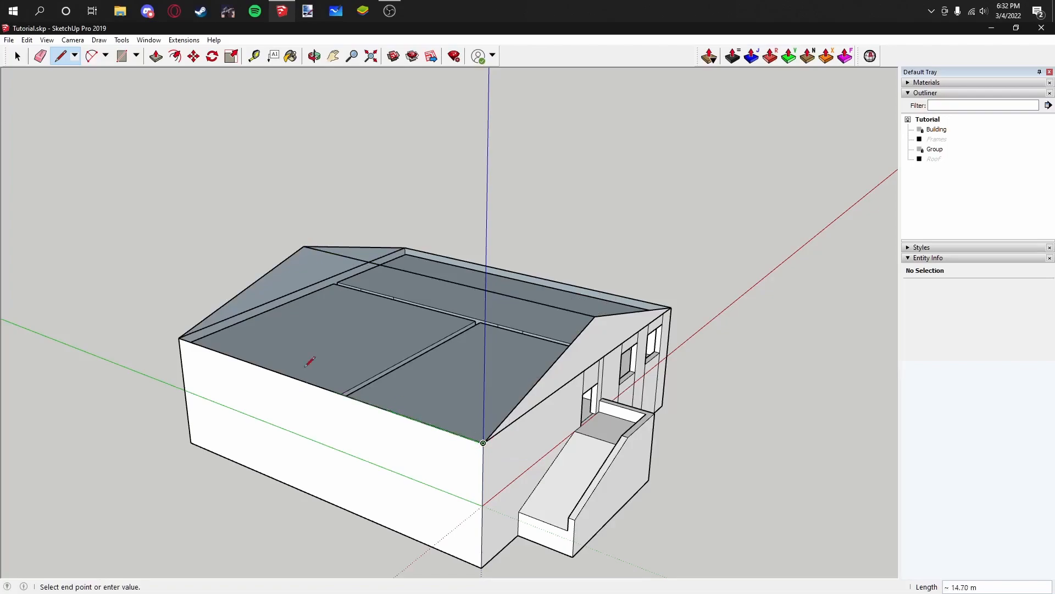
{"action": "left_click", "coordinate": [179, 338]}
{"action": "left_click", "coordinate": [304, 246]}
{"action": "left_click", "coordinate": [304, 246]}
{"action": "middle_click_drag", "start_coordinate": [506, 295], "coordinate": [314, 334]}
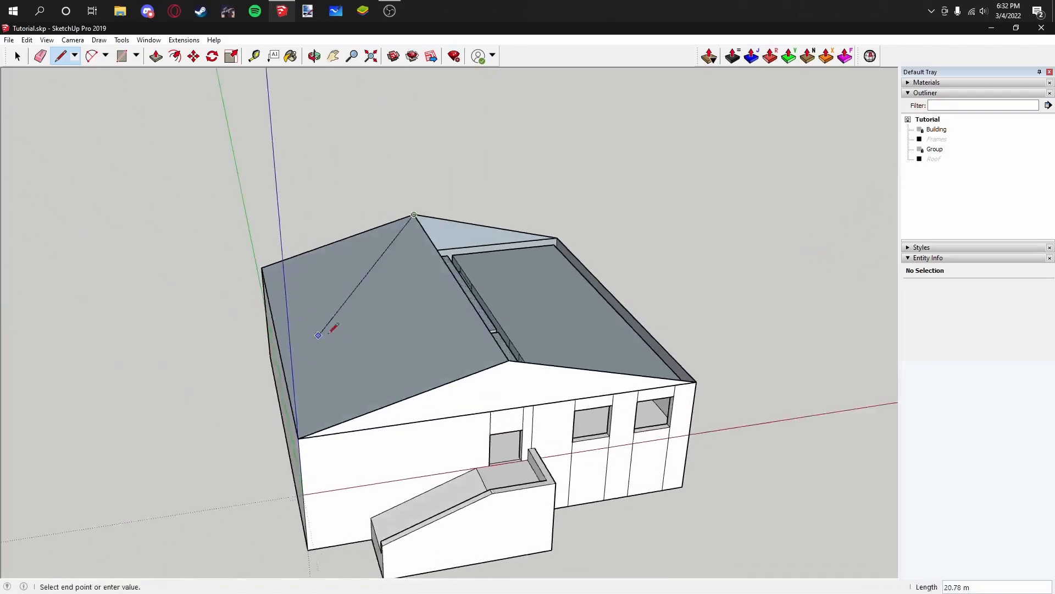
{"action": "left_click", "coordinate": [509, 361]}
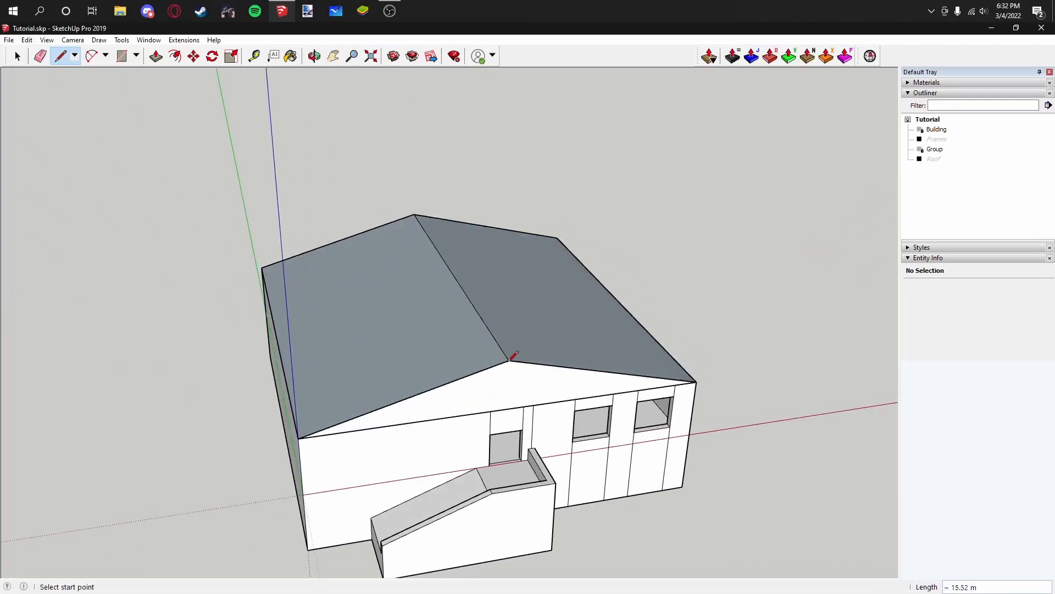
Step: Reverse the faces of both roof slopes
{"action": "left_click", "coordinate": [17, 56]}
{"action": "left_click", "coordinate": [384, 260]}
{"action": "left_click", "coordinate": [471, 254], "text": "shift"}
{"action": "right_click", "coordinate": [470, 253]}
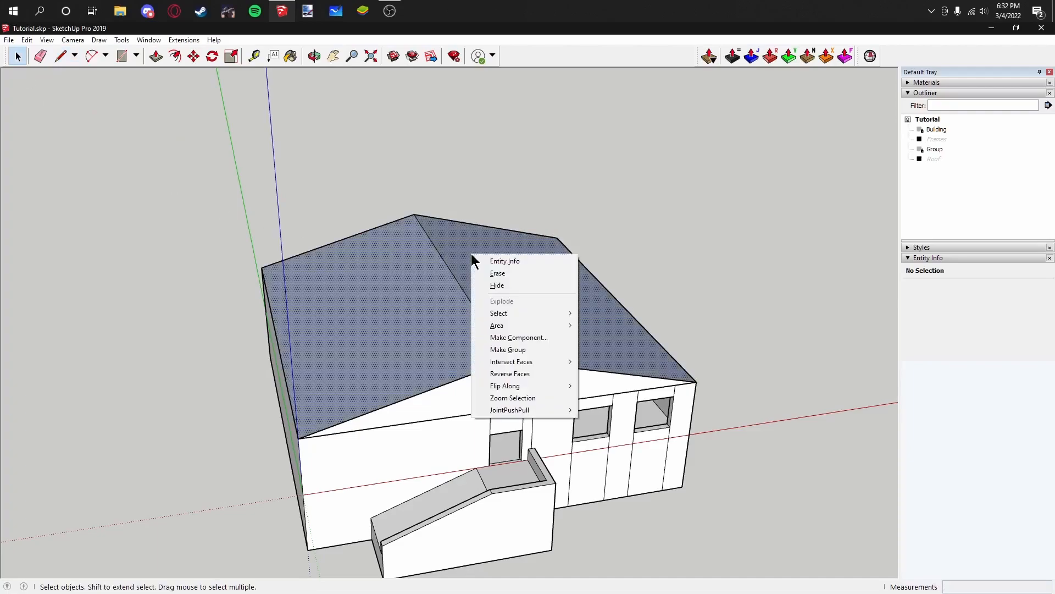
{"action": "left_click", "coordinate": [510, 373]}
Step: Offset the outlines of both roof slopes outward by the same distance to form an overhang
{"action": "scroll", "coordinate": [438, 377], "scroll_direction": "up", "scroll_amount": 2}
{"action": "key", "text": "f"}
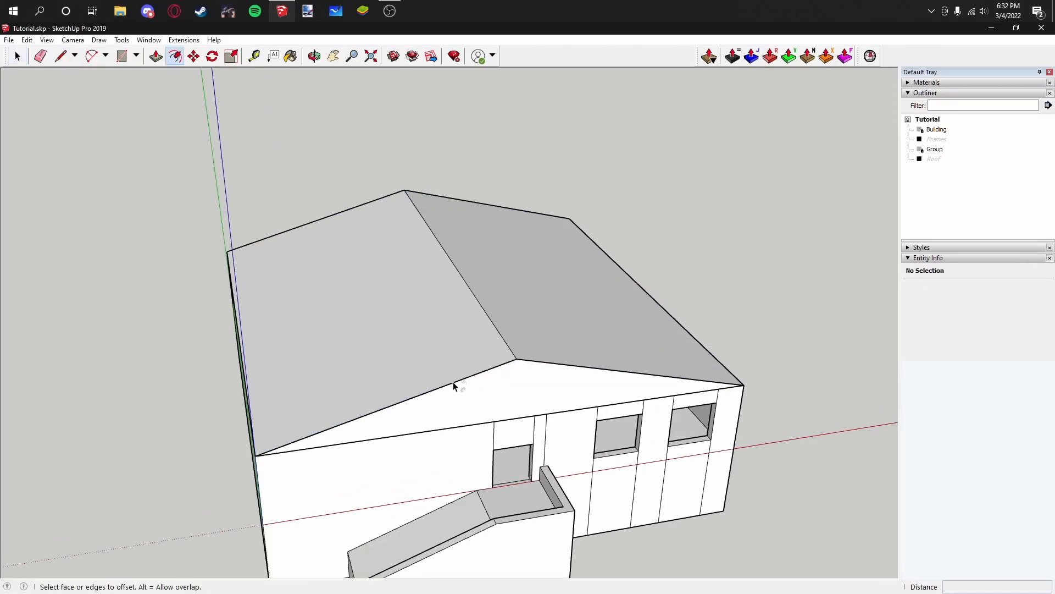
{"action": "left_click", "coordinate": [452, 383]}
{"action": "type", "text": "."}
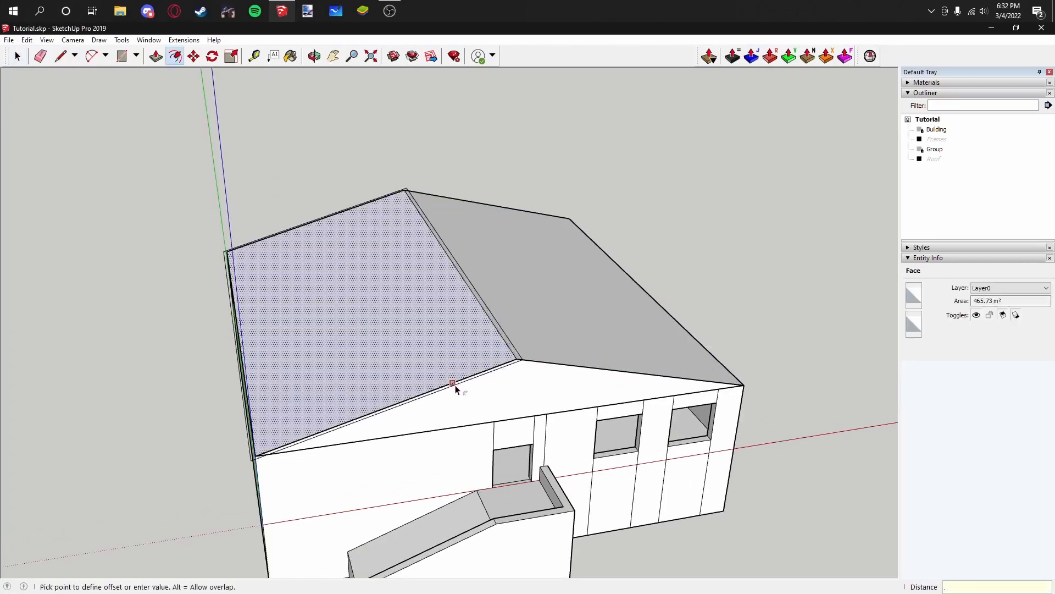
{"action": "type", "text": "13"}
{"action": "key", "text": "Return"}
{"action": "left_click", "coordinate": [557, 364]}
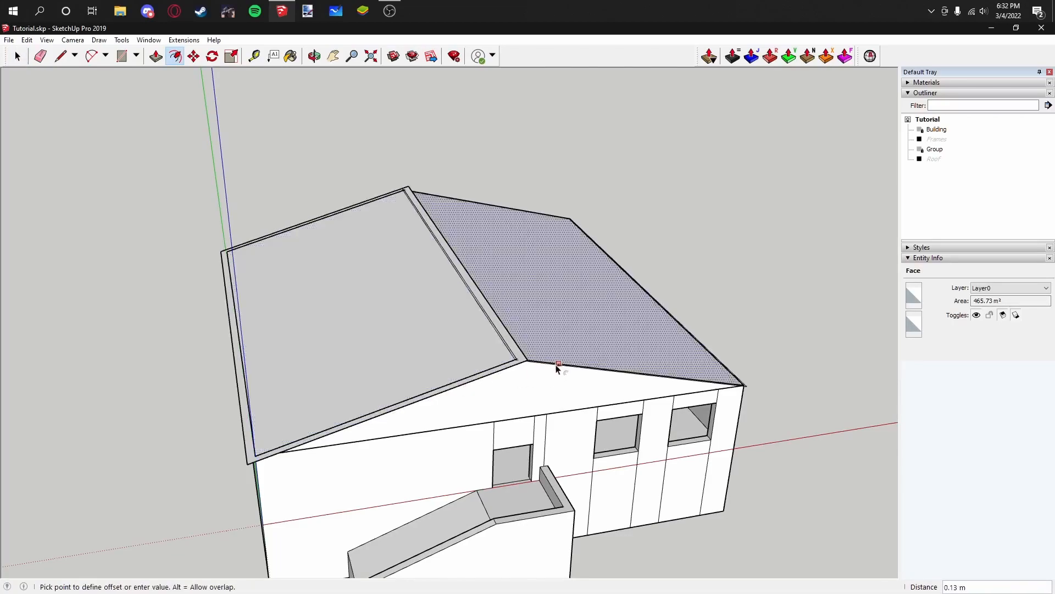
{"action": "key", "text": "Return"}
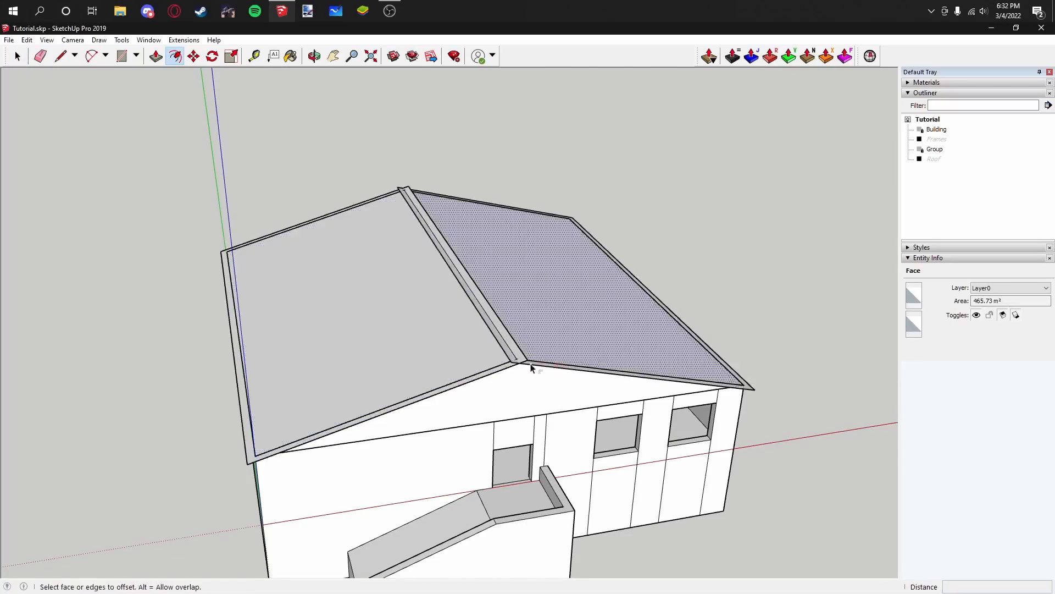
Step: Erase the original inner outlines of both offset slopes, merging each slope with its overhang
{"action": "scroll", "coordinate": [314, 420], "scroll_direction": "up", "scroll_amount": 2}
{"action": "key", "text": "e"}
{"action": "mouse_move", "coordinate": [239, 456]}
{"action": "left_mouse_down"}
{"action": "mouse_move", "coordinate": [247, 466]}
{"action": "mouse_move", "coordinate": [258, 457]}
{"action": "left_mouse_up"}
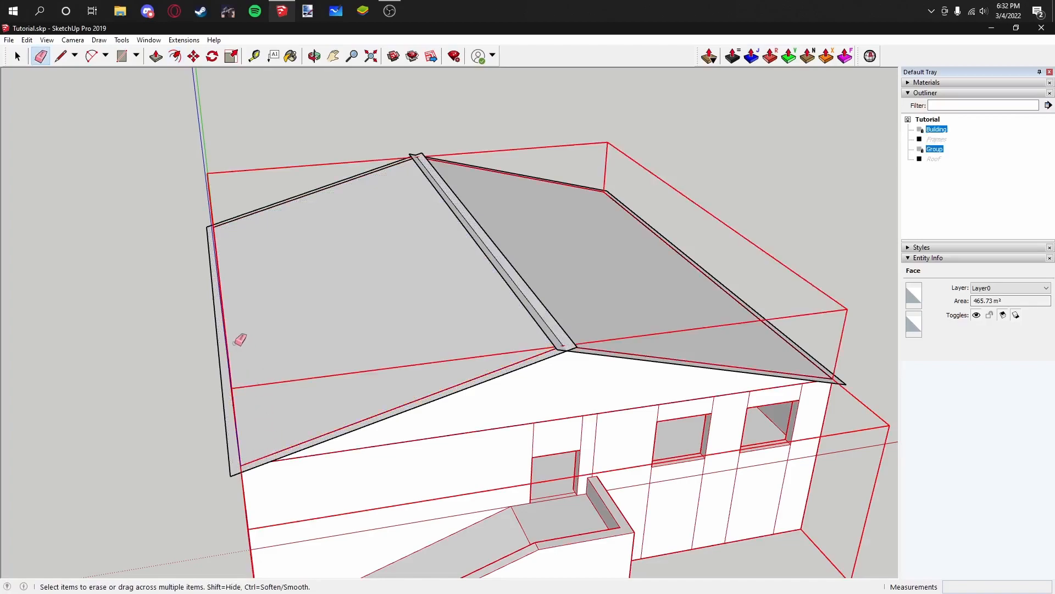
{"action": "middle_click_drag", "start_coordinate": [237, 351], "coordinate": [396, 368]}
{"action": "left_click_drag", "start_coordinate": [120, 295], "coordinate": [125, 288]}
{"action": "middle_click_drag", "start_coordinate": [391, 235], "coordinate": [275, 303]}
{"action": "scroll", "coordinate": [396, 264], "scroll_direction": "up", "scroll_amount": 2}
{"action": "left_click_drag", "start_coordinate": [494, 259], "coordinate": [501, 257], "text": "ctrl"}
{"action": "middle_click_drag", "start_coordinate": [686, 384], "coordinate": [474, 412]}
{"action": "left_click", "coordinate": [474, 420]}
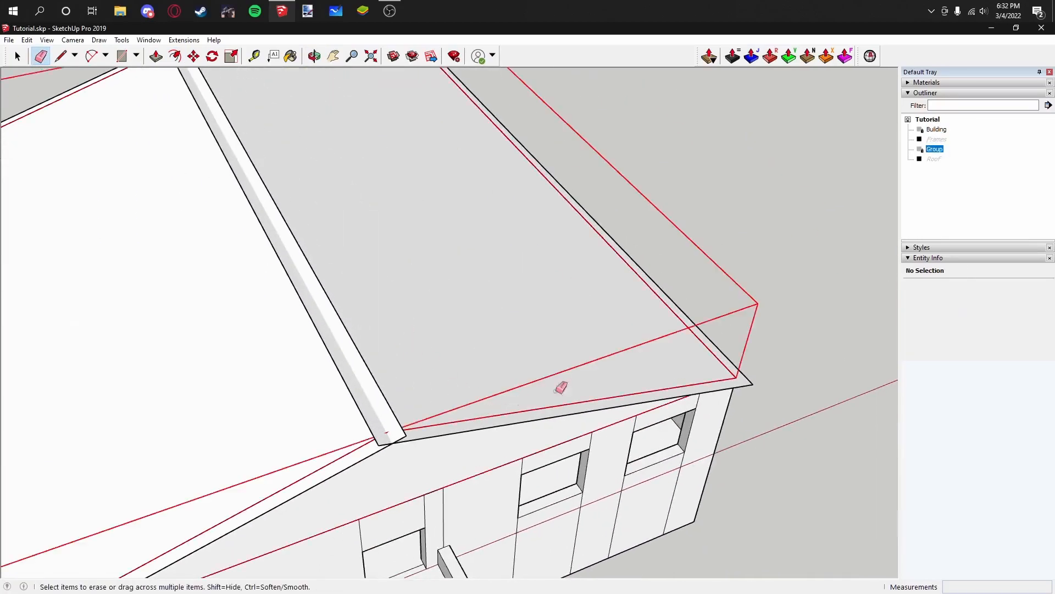
{"action": "left_click_drag", "start_coordinate": [733, 381], "coordinate": [727, 368]}
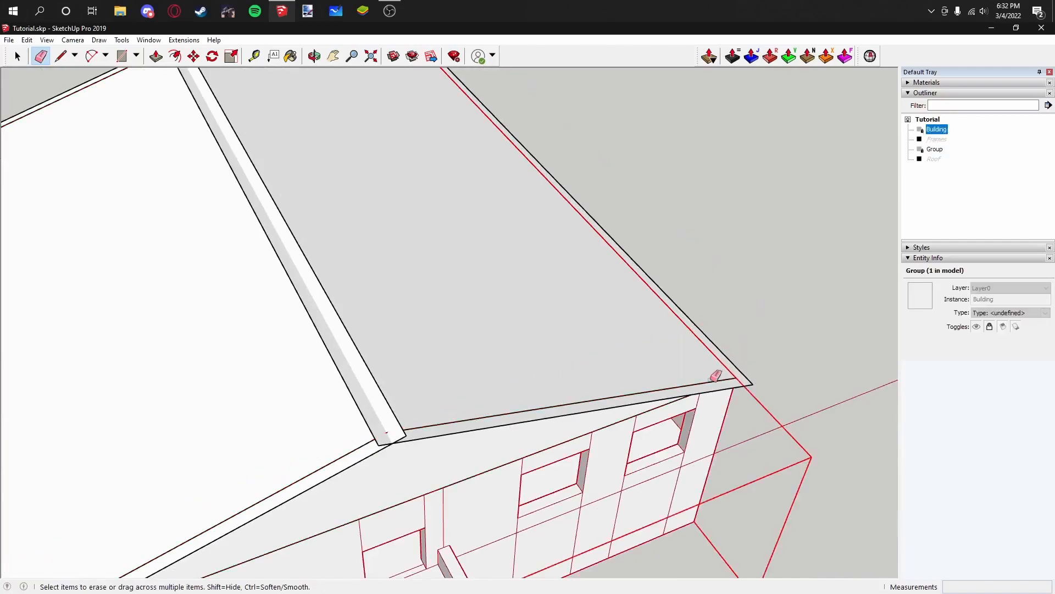
{"action": "left_click", "coordinate": [717, 376]}
{"action": "scroll", "coordinate": [700, 364], "scroll_direction": "down", "scroll_amount": 4}
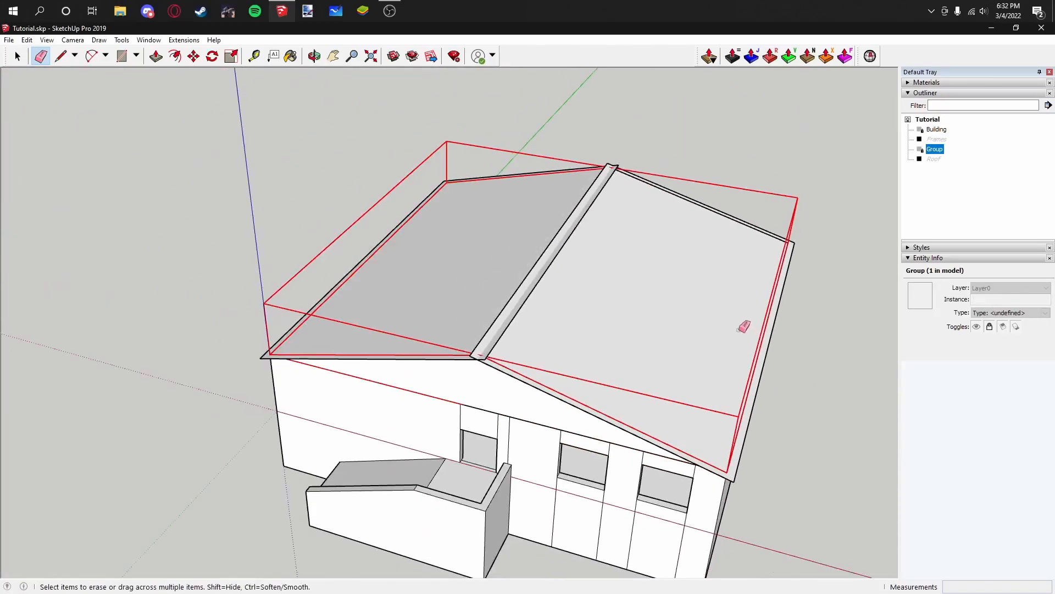
{"action": "middle_click_drag", "start_coordinate": [687, 201], "coordinate": [475, 324]}
{"action": "left_click", "coordinate": [17, 55]}
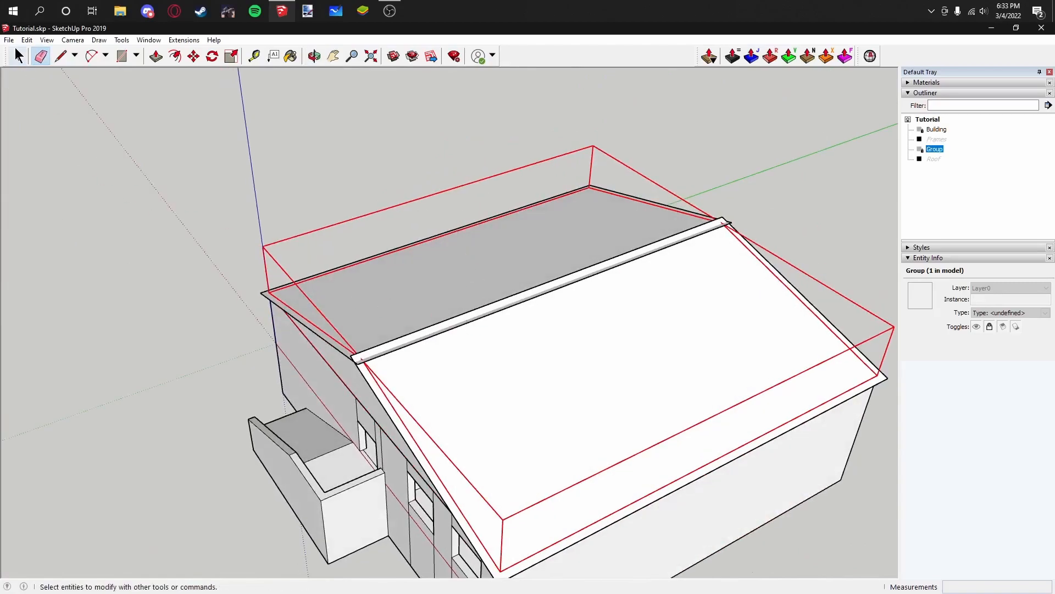
{"action": "left_click", "coordinate": [29, 93]}
Step: Group the roof slope on the window side together with its bounding edges
{"action": "middle_click_drag", "start_coordinate": [68, 159], "coordinate": [236, 190]}
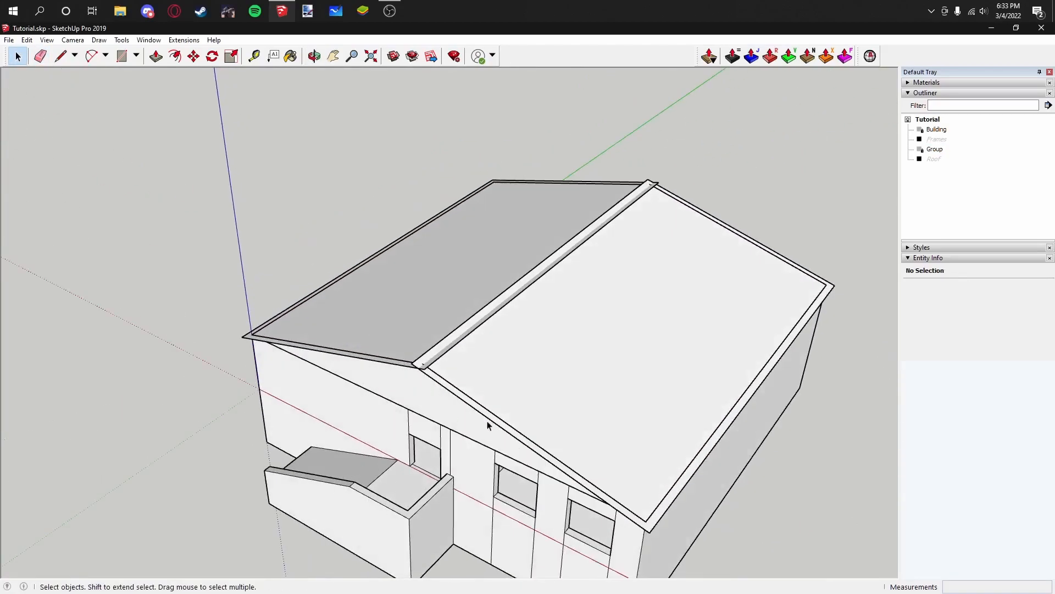
{"action": "scroll", "coordinate": [535, 350], "scroll_direction": "up", "scroll_amount": 3}
{"action": "double_click", "coordinate": [536, 350]}
{"action": "right_click", "coordinate": [536, 351]}
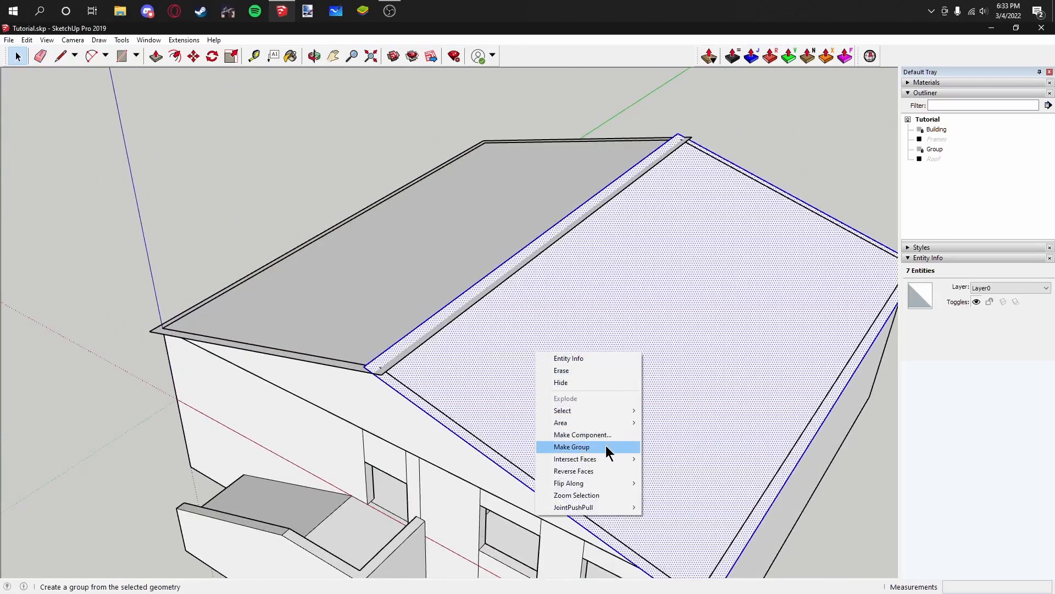
{"action": "left_click", "coordinate": [606, 447]}
{"action": "left_click", "coordinate": [223, 216]}
Step: Extrude the ungrouped roof slope upward with Push/Pull to give it thickness
{"action": "middle_click_drag", "start_coordinate": [223, 217], "coordinate": [331, 299]}
{"action": "left_click", "coordinate": [156, 56]}
{"action": "left_click_drag", "start_coordinate": [330, 305], "coordinate": [370, 323]}
{"action": "key", "text": "Return"}
{"action": "key", "text": "Return"}
{"action": "key", "text": "space"}
Step: Open the grouped roof slope and extrude its face with Push/Pull to match the opposite slope's thickness
{"action": "double_click", "coordinate": [565, 319]}
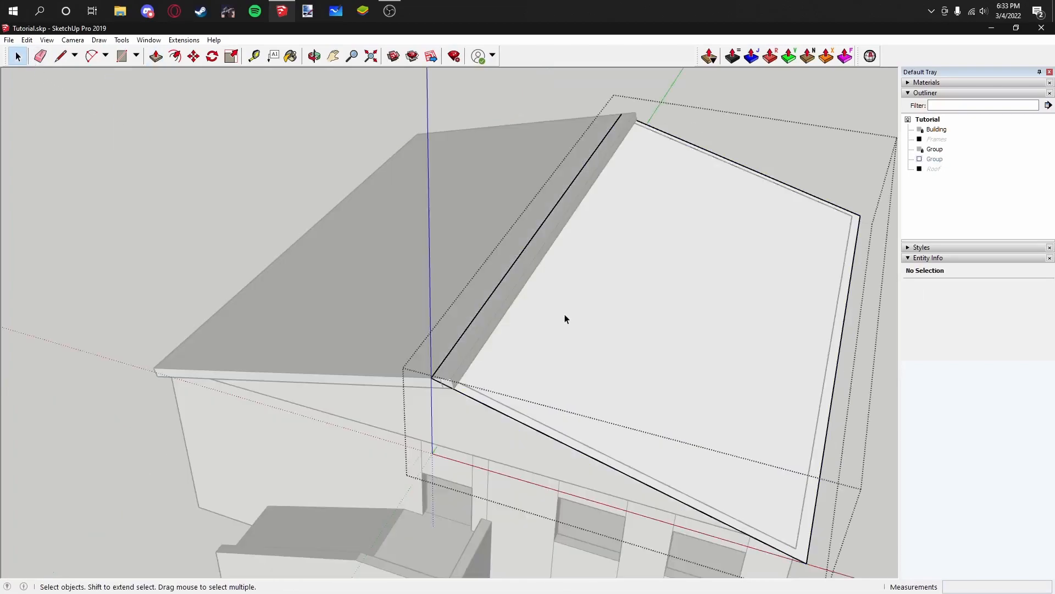
{"action": "left_click", "coordinate": [156, 56]}
{"action": "mouse_move", "coordinate": [570, 401]}
{"action": "left_mouse_down"}
{"action": "mouse_move", "coordinate": [561, 411]}
{"action": "mouse_move", "coordinate": [571, 406]}
{"action": "left_mouse_up"}
{"action": "type", "text": ".2"}
{"action": "key", "text": "Return"}
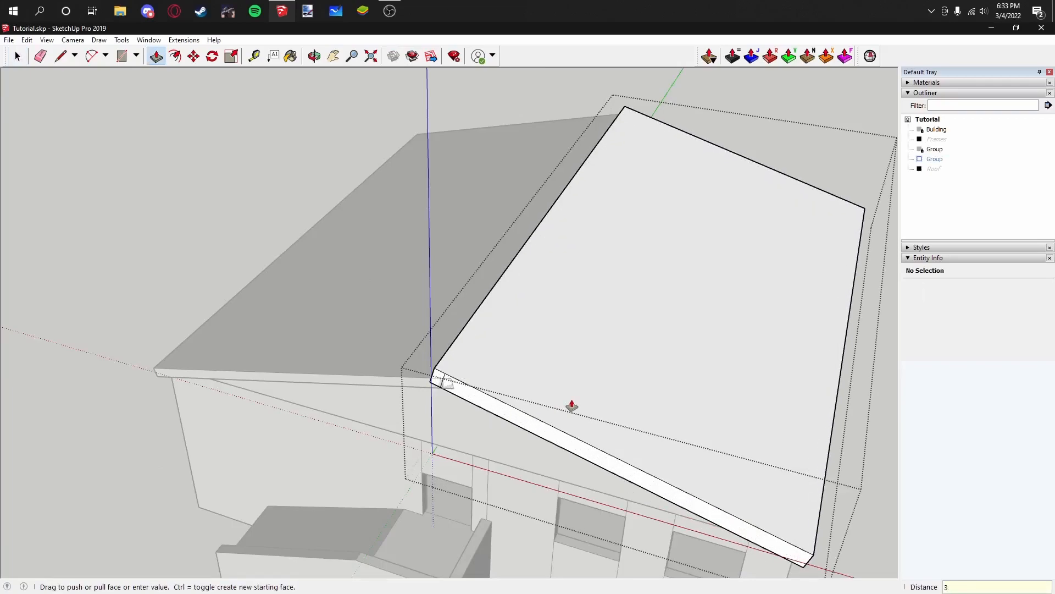
{"action": "key", "text": "Return"}
Step: Leave the thickened slope's group and explode it into loose geometry
{"action": "left_click", "coordinate": [18, 56]}
{"action": "left_click", "coordinate": [398, 288]}
{"action": "right_click", "coordinate": [608, 325]}
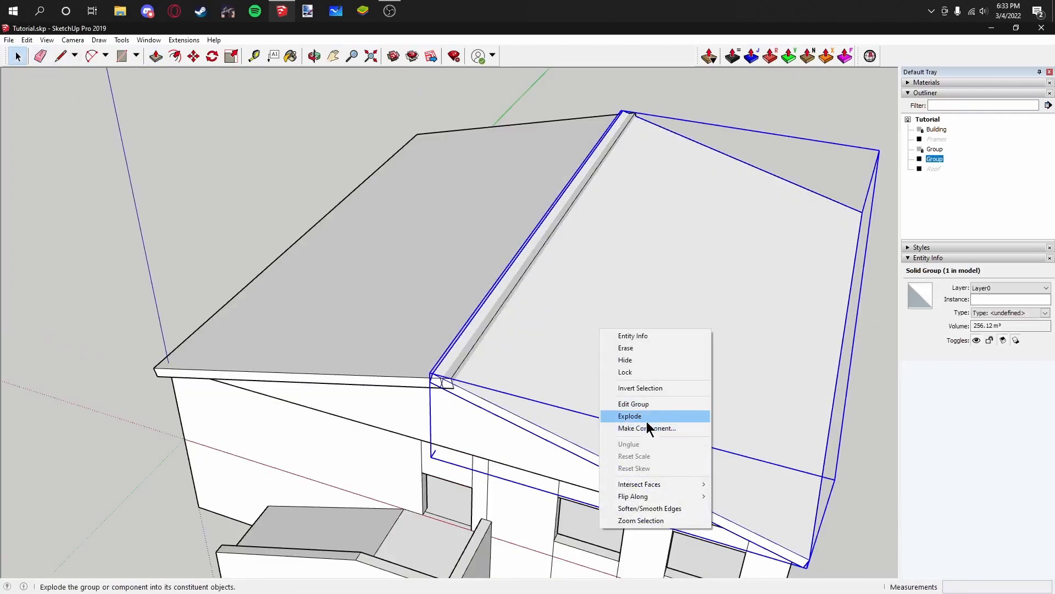
{"action": "left_click", "coordinate": [646, 419]}
{"action": "left_click", "coordinate": [194, 325]}
Step: Erase the overlapping slope edges at the front end of the ridge, leaving a clean peaked outline
{"action": "middle_click_drag", "start_coordinate": [351, 329], "coordinate": [552, 315]}
{"action": "scroll", "coordinate": [549, 318], "scroll_direction": "up", "scroll_amount": 4}
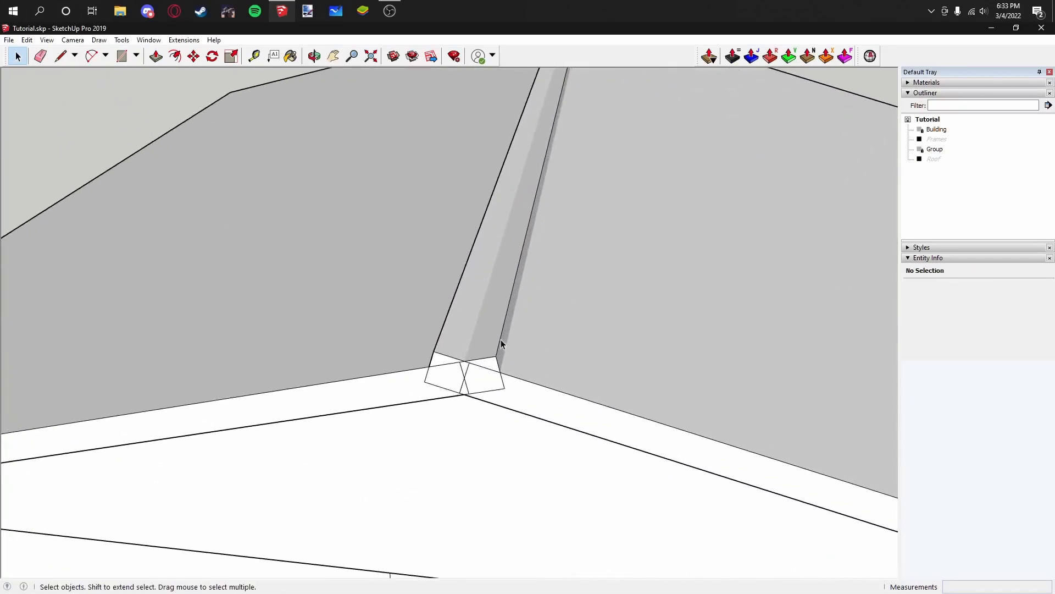
{"action": "middle_click_drag", "start_coordinate": [443, 365], "coordinate": [483, 315]}
{"action": "scroll", "coordinate": [483, 318], "scroll_direction": "up", "scroll_amount": 1}
{"action": "key", "text": "e"}
{"action": "mouse_move", "coordinate": [408, 359]}
{"action": "left_mouse_down"}
{"action": "mouse_move", "coordinate": [538, 371]}
{"action": "mouse_move", "coordinate": [521, 355]}
{"action": "left_mouse_up"}
{"action": "left_click_drag", "start_coordinate": [443, 350], "coordinate": [420, 354]}
{"action": "left_click_drag", "start_coordinate": [421, 400], "coordinate": [478, 400]}
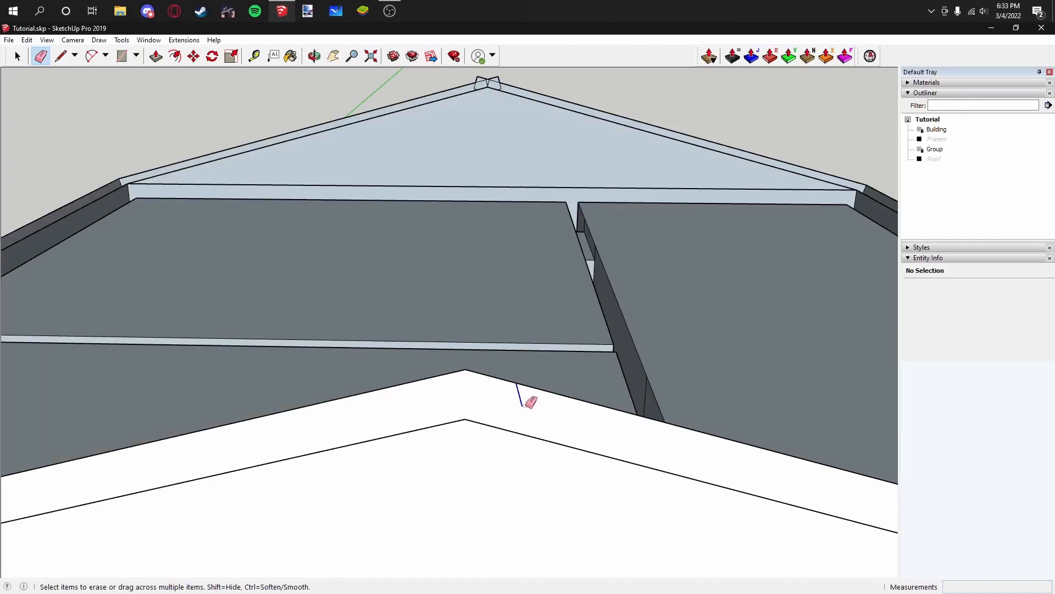
Step: Erase the overlapping slope edges at the back end of the ridge
{"action": "scroll", "coordinate": [532, 403], "scroll_direction": "down", "scroll_amount": 3}
{"action": "mouse_move", "coordinate": [486, 397]}
{"action": "middle_mouse_down"}
{"action": "mouse_move", "coordinate": [471, 339]}
{"action": "mouse_move", "coordinate": [487, 377]}
{"action": "middle_mouse_up"}
{"action": "middle_click_drag", "start_coordinate": [486, 252], "coordinate": [409, 455], "text": "shift"}
{"action": "scroll", "coordinate": [420, 354], "scroll_direction": "up", "scroll_amount": 5}
{"action": "middle_click_drag", "start_coordinate": [384, 381], "coordinate": [589, 335]}
{"action": "mouse_move", "coordinate": [654, 351]}
{"action": "left_mouse_down"}
{"action": "mouse_move", "coordinate": [641, 370]}
{"action": "mouse_move", "coordinate": [598, 358]}
{"action": "left_mouse_up"}
Step: Draw the lower and upper ridge lines between the front and back peaks to rebuild the slope faces
{"action": "mouse_move", "coordinate": [634, 374]}
{"action": "middle_mouse_down"}
{"action": "mouse_move", "coordinate": [653, 356]}
{"action": "mouse_move", "coordinate": [292, 288]}
{"action": "middle_mouse_up"}
{"action": "left_click", "coordinate": [61, 55]}
{"action": "left_click", "coordinate": [446, 459]}
{"action": "middle_click_drag", "start_coordinate": [446, 458], "coordinate": [419, 353]}
{"action": "left_click", "coordinate": [412, 334]}
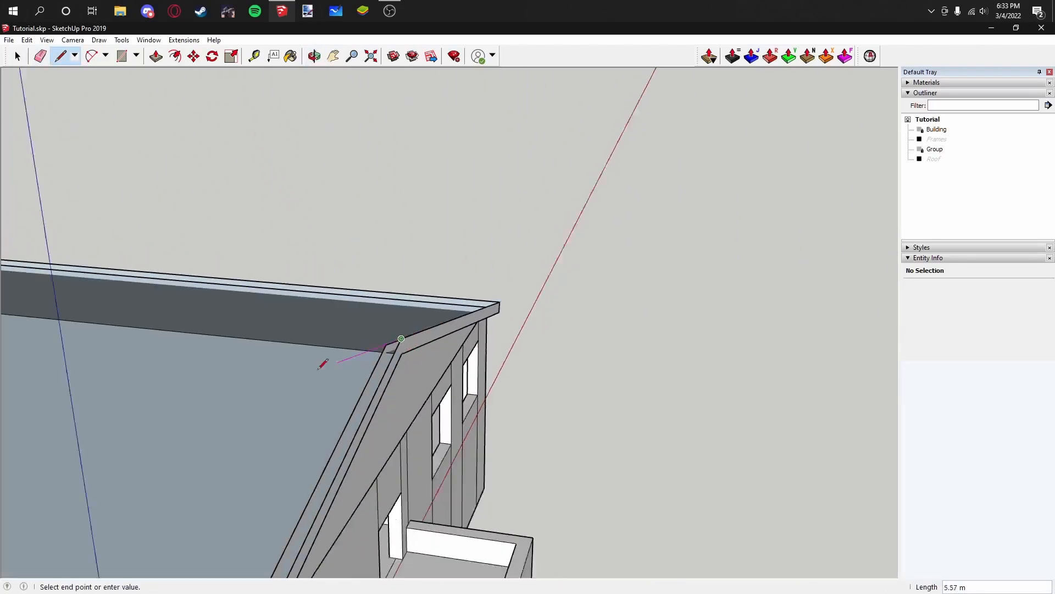
{"action": "middle_click_drag", "start_coordinate": [341, 360], "coordinate": [522, 394]}
{"action": "left_click", "coordinate": [184, 310]}
{"action": "middle_click_drag", "start_coordinate": [346, 349], "coordinate": [214, 289]}
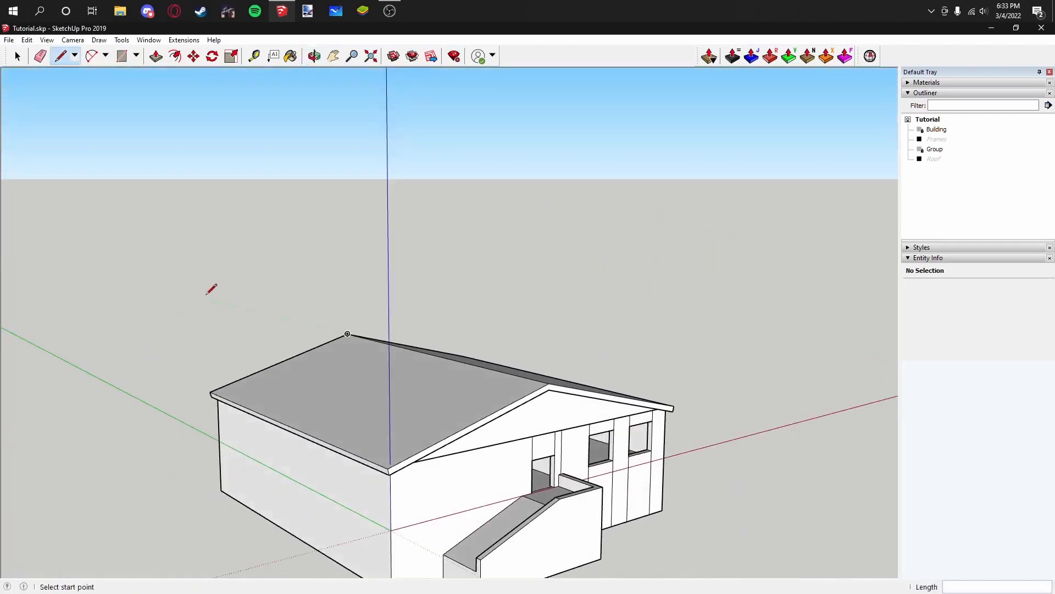
Step: Unlock and delete the gable group, and delete the remaining gable roof geometry
{"action": "key", "text": "space"}
{"action": "middle_click_drag", "start_coordinate": [451, 364], "coordinate": [426, 408]}
{"action": "left_click", "coordinate": [426, 408]}
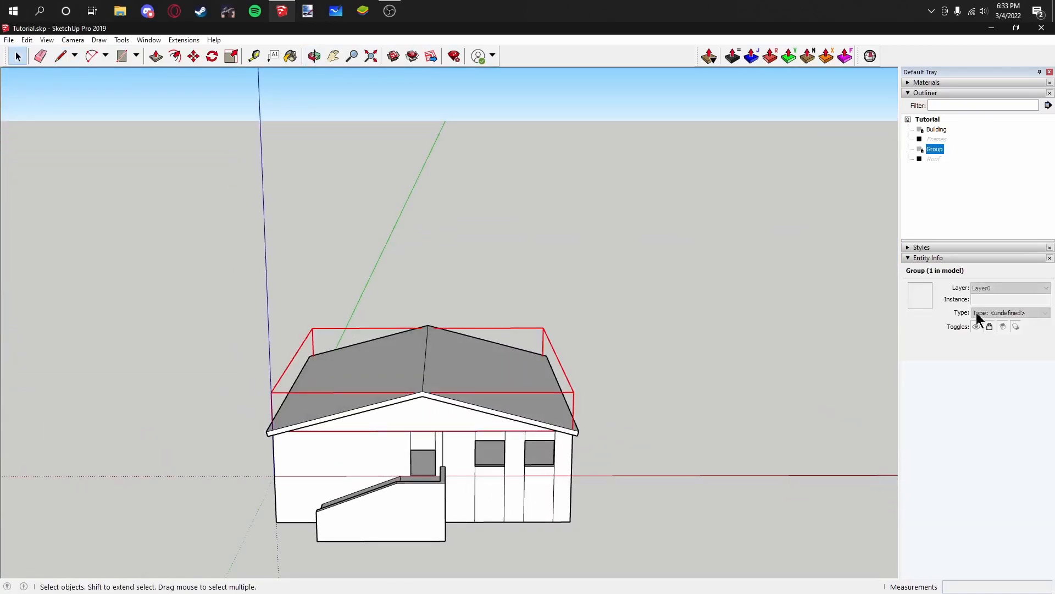
{"action": "left_click", "coordinate": [989, 326]}
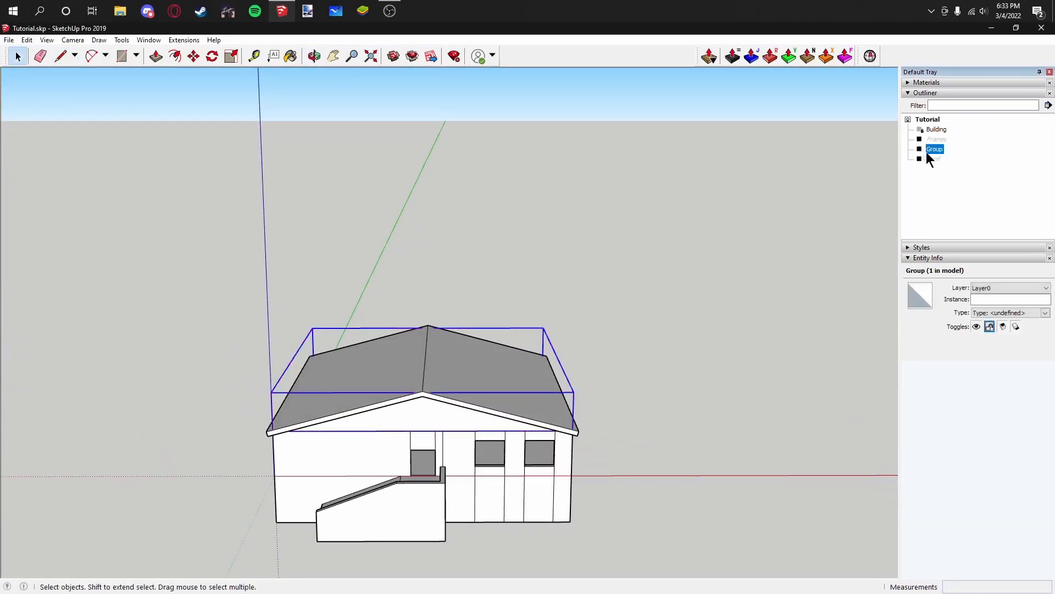
{"action": "key", "text": "Delete"}
{"action": "left_click_drag", "start_coordinate": [145, 273], "coordinate": [726, 474]}
{"action": "key", "text": "Delete"}
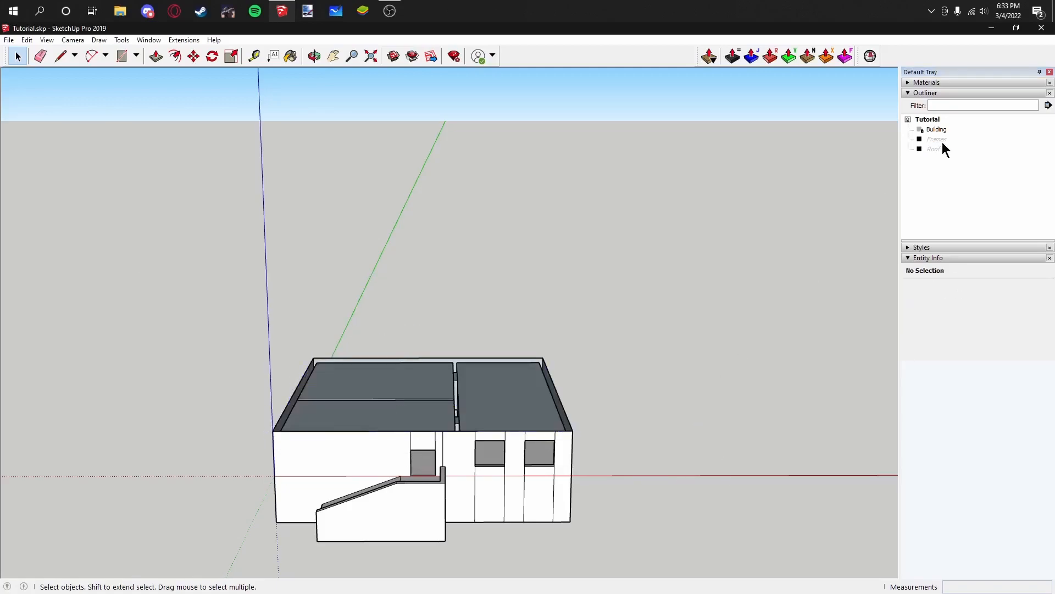
Step: Unhide the Frames group and the Roof group
{"action": "left_click", "coordinate": [937, 140]}
{"action": "left_click", "coordinate": [976, 340]}
{"action": "left_click", "coordinate": [947, 148]}
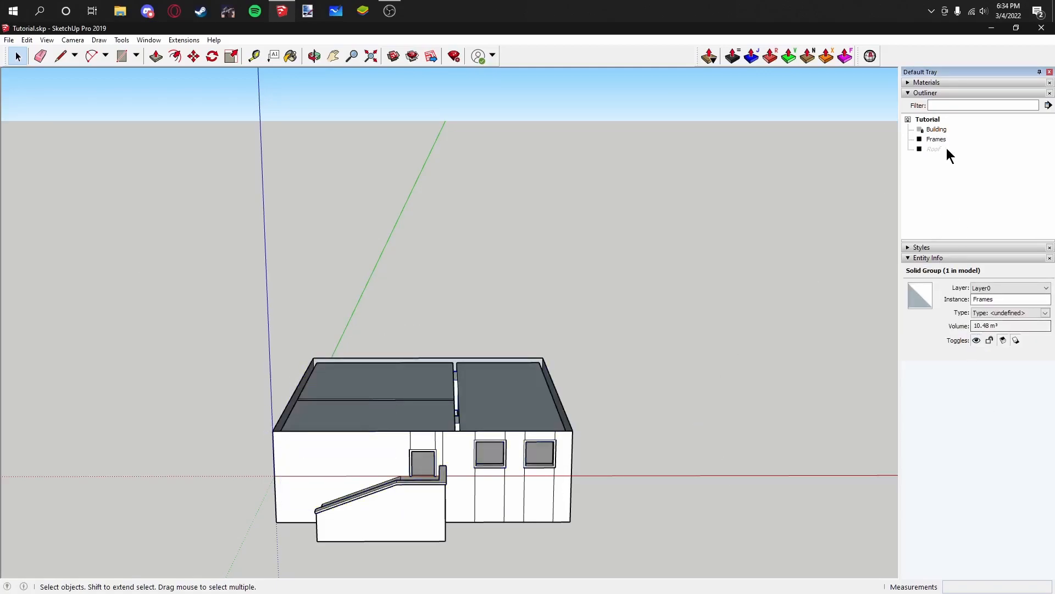
{"action": "left_click", "coordinate": [976, 340]}
{"action": "left_click", "coordinate": [582, 289]}
{"action": "middle_click_drag", "start_coordinate": [581, 289], "coordinate": [559, 312]}
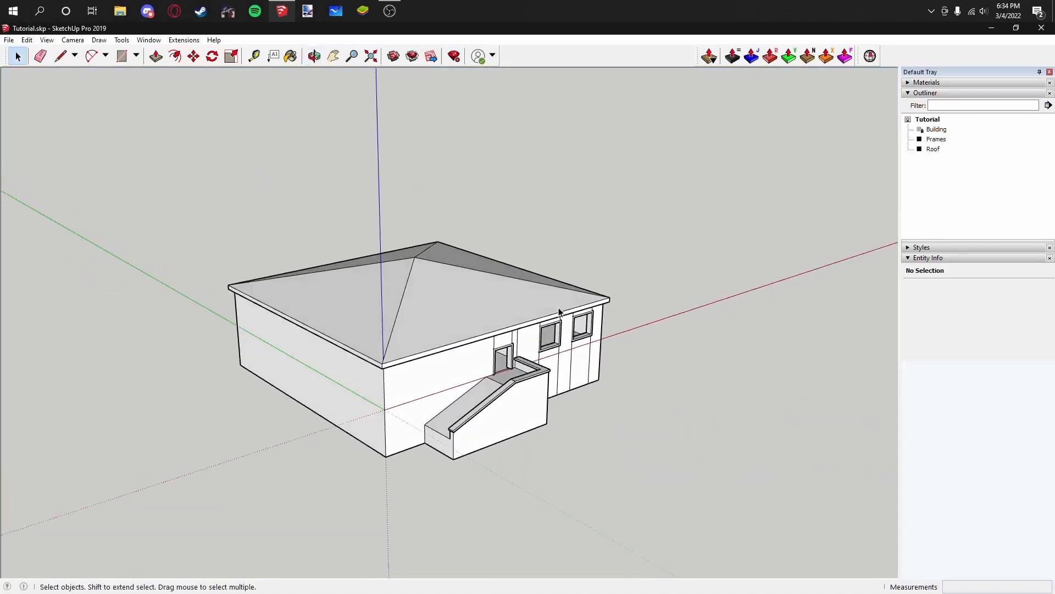
{"action": "middle_click_drag", "start_coordinate": [559, 312], "coordinate": [271, 295]}
{"action": "scroll", "coordinate": [420, 290], "scroll_direction": "up", "scroll_amount": 3}
{"action": "middle_click_drag", "start_coordinate": [420, 290], "coordinate": [461, 266]}
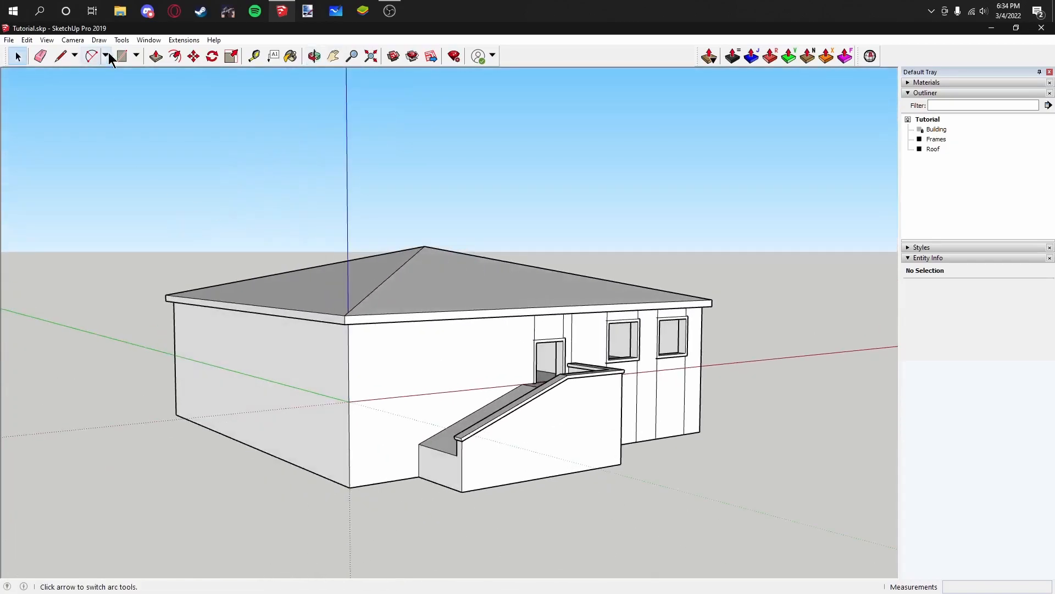
Step: Draw a rectangle across the main building's footprint at the base, leaving out the stairs
{"action": "left_click", "coordinate": [122, 56]}
{"action": "left_click", "coordinate": [350, 486]}
{"action": "middle_click_drag", "start_coordinate": [464, 405], "coordinate": [541, 459]}
{"action": "key", "text": "Escape"}
{"action": "middle_click_drag", "start_coordinate": [650, 446], "coordinate": [238, 200]}
Step: Extrude the base rectangle 9.50 m up through the building to the underside of the roof
{"action": "left_click", "coordinate": [155, 57]}
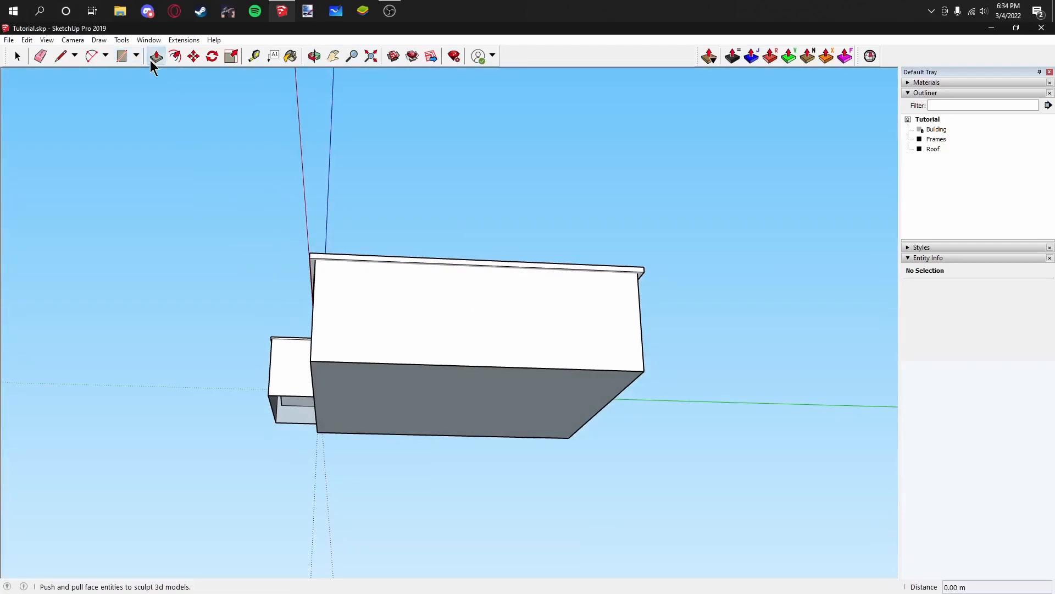
{"action": "left_click", "coordinate": [428, 421]}
{"action": "middle_click_drag", "start_coordinate": [428, 421], "coordinate": [387, 332]}
{"action": "scroll", "coordinate": [369, 340], "scroll_direction": "up", "scroll_amount": 4}
{"action": "left_click", "coordinate": [345, 215]}
{"action": "scroll", "coordinate": [381, 244], "scroll_direction": "down", "scroll_amount": 3}
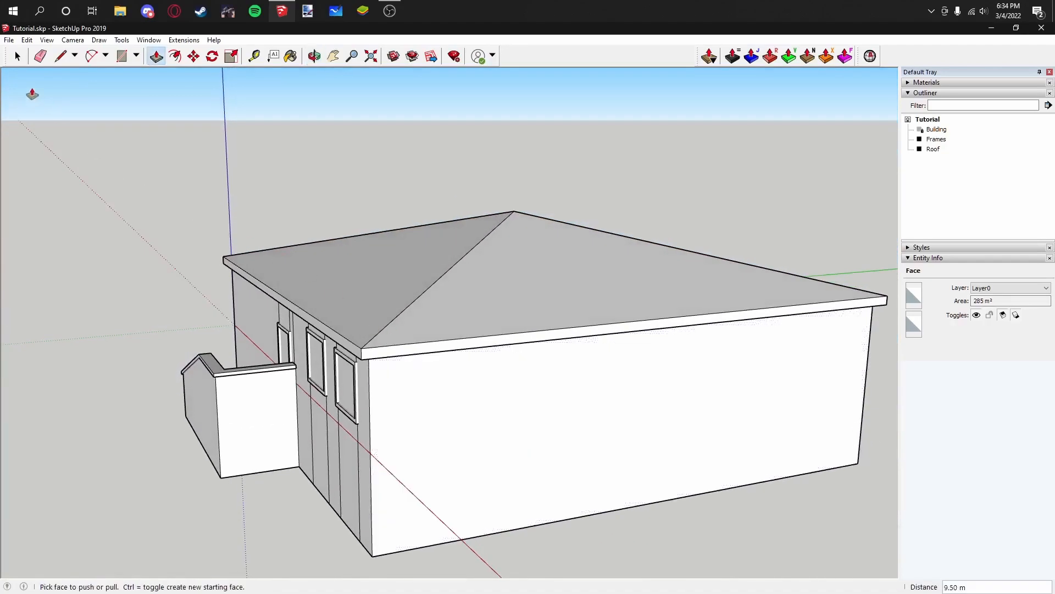
Step: Unlock the Building group and hide the Building, Frames and Roof groups, leaving only the new box
{"action": "left_click", "coordinate": [17, 55]}
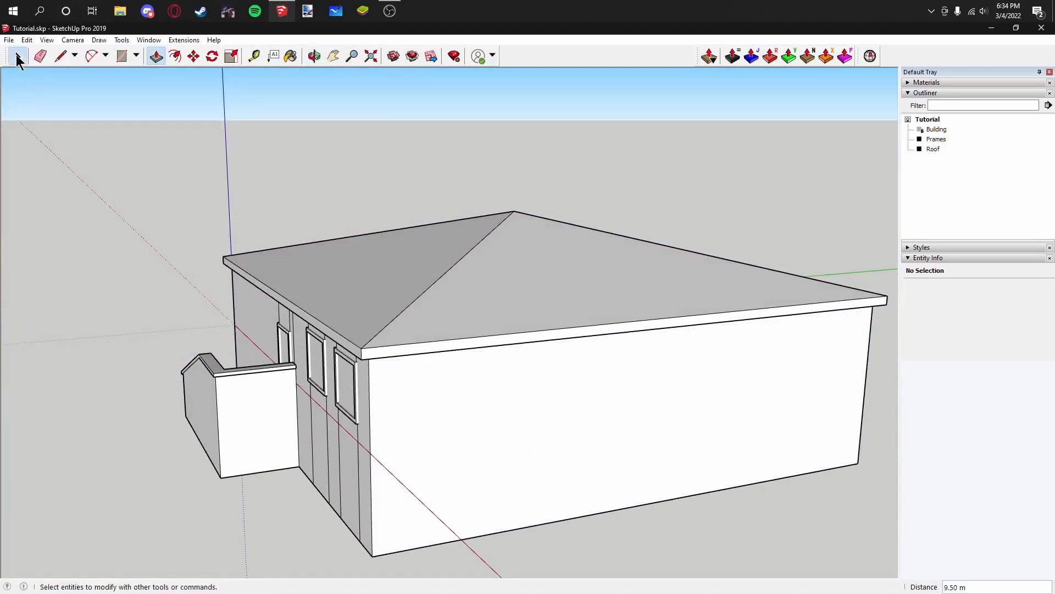
{"action": "left_click", "coordinate": [936, 129]}
{"action": "left_click", "coordinate": [990, 326]}
{"action": "left_click", "coordinate": [932, 155]}
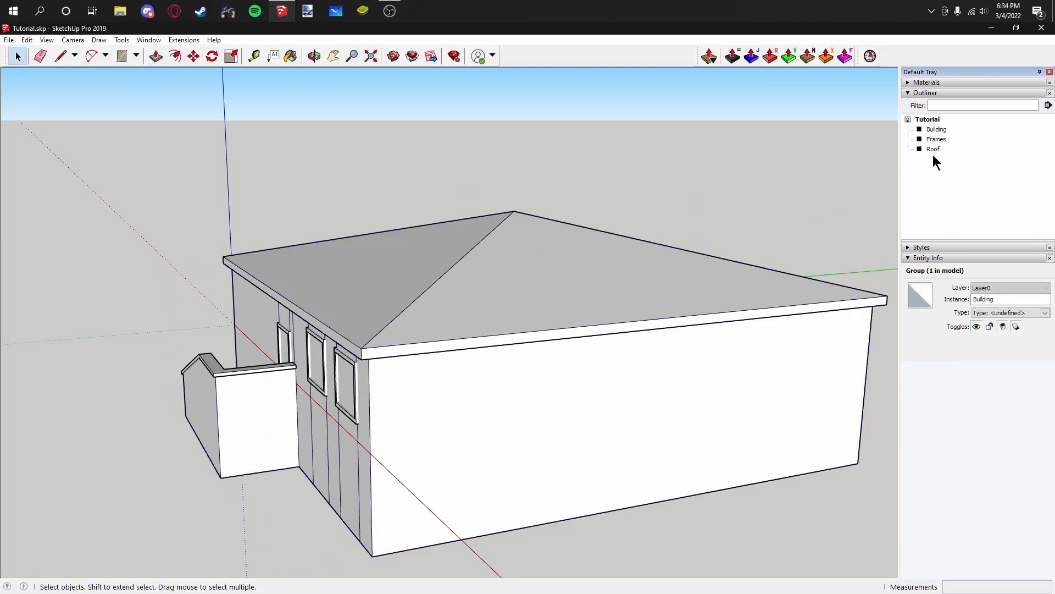
{"action": "left_click", "coordinate": [934, 149]}
{"action": "left_click", "coordinate": [937, 132], "text": "shift"}
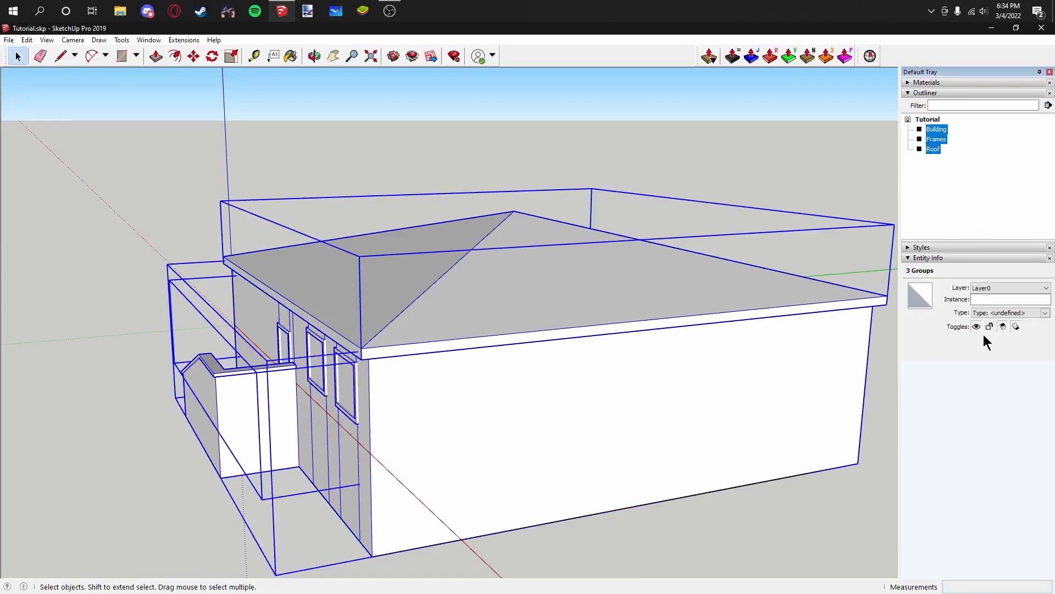
{"action": "left_click", "coordinate": [976, 339]}
{"action": "left_click", "coordinate": [594, 228]}
Step: Draw two diagonal lines between opposite corners of the box's top face
{"action": "scroll", "coordinate": [593, 228], "scroll_direction": "up", "scroll_amount": 4}
{"action": "left_click", "coordinate": [60, 55]}
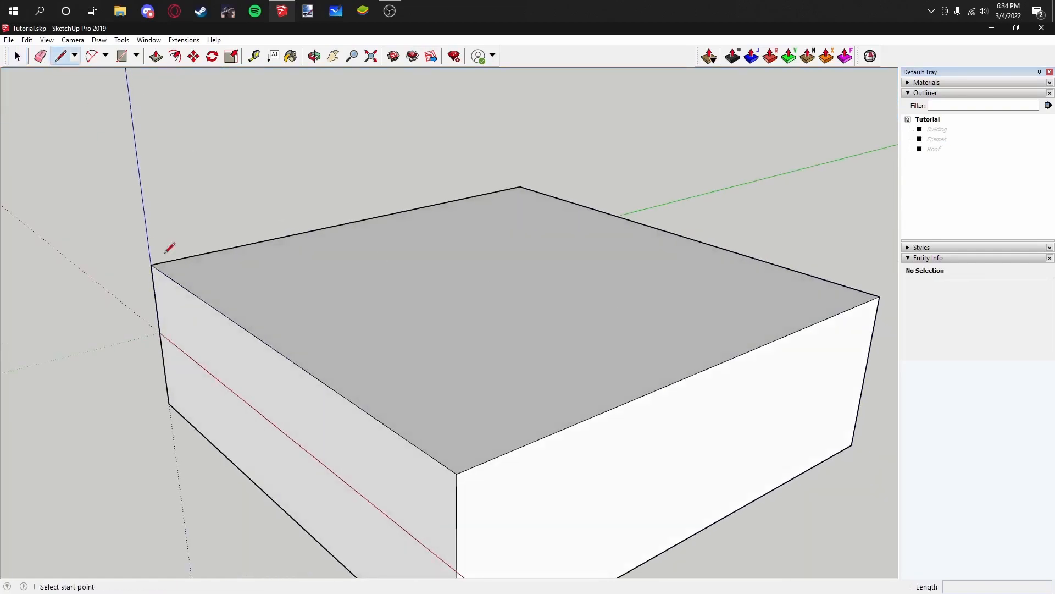
{"action": "left_click", "coordinate": [151, 265]}
{"action": "left_click", "coordinate": [878, 297]}
{"action": "left_click", "coordinate": [457, 472]}
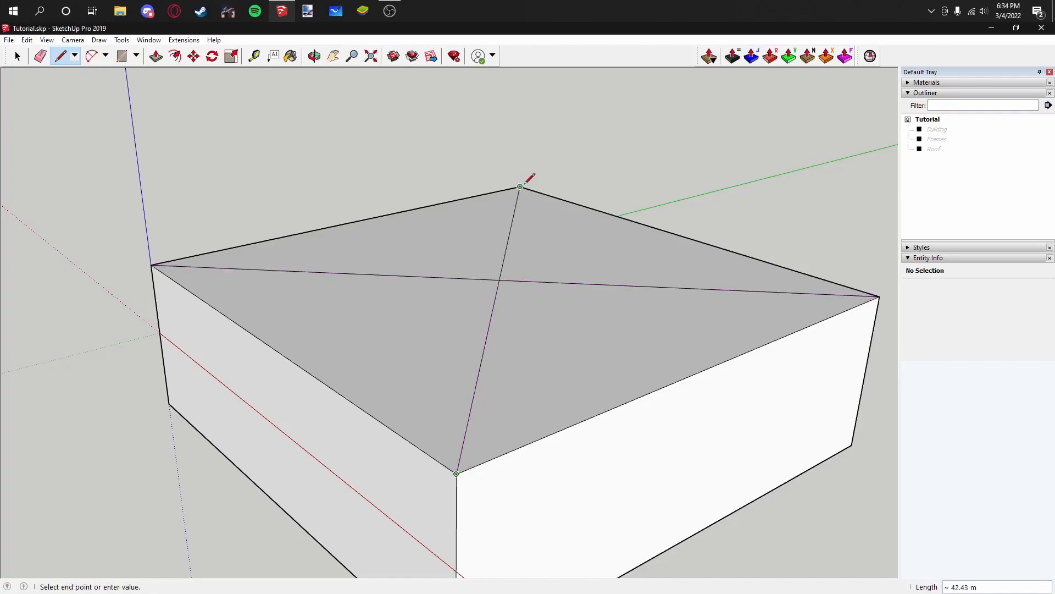
{"action": "left_click", "coordinate": [520, 186]}
Step: Move the crossing point of the diagonals straight up to form a low pyramid on the box
{"action": "left_click", "coordinate": [192, 56]}
{"action": "left_click", "coordinate": [499, 280]}
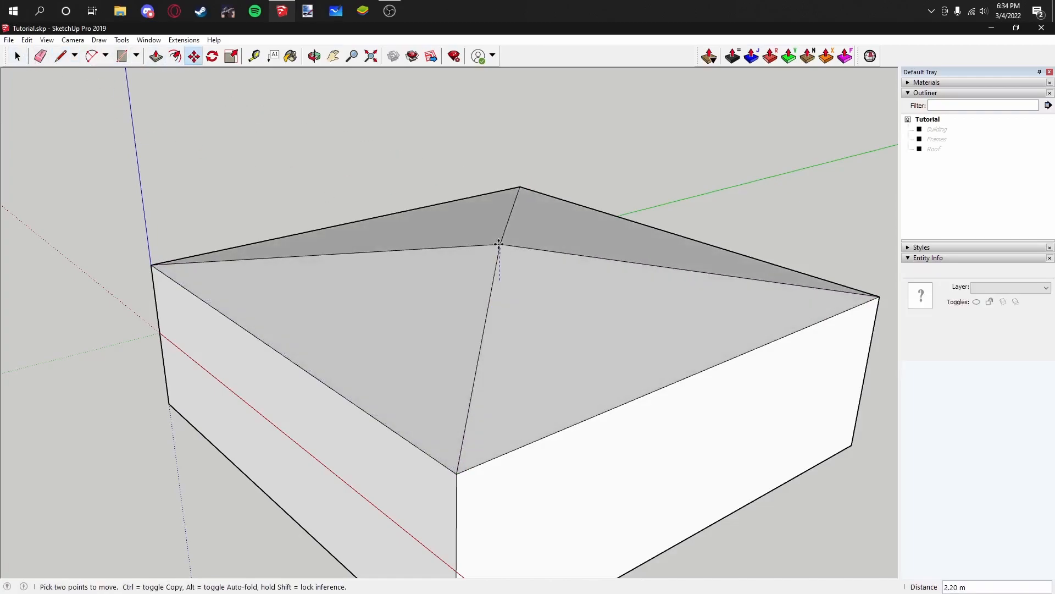
{"action": "left_click", "coordinate": [499, 244]}
{"action": "left_click", "coordinate": [17, 56]}
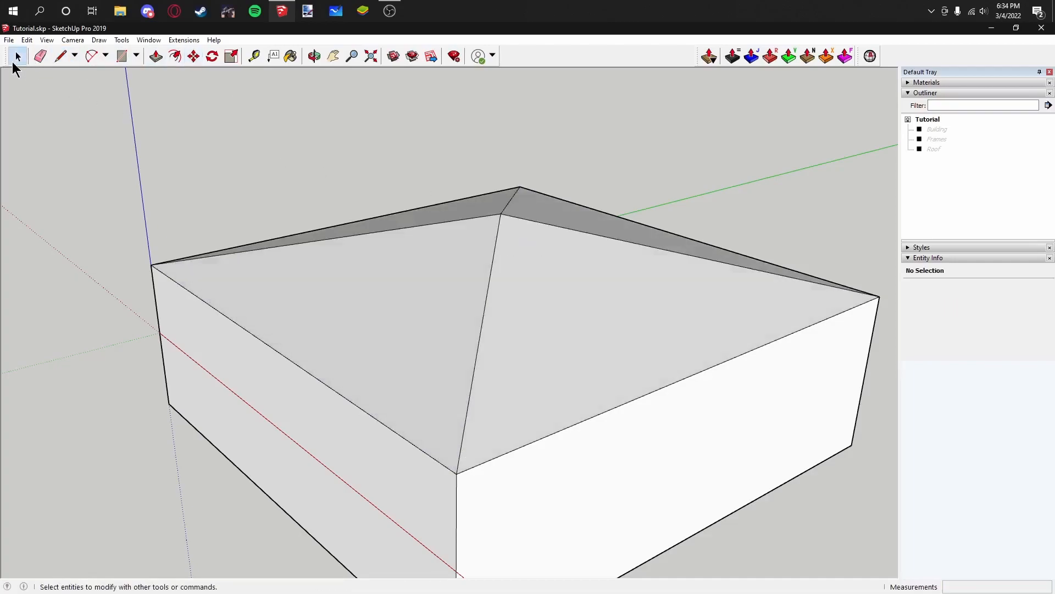
Step: Delete the bottom face of the box
{"action": "scroll", "coordinate": [144, 272], "scroll_direction": "down", "scroll_amount": 3}
{"action": "middle_click_drag", "start_coordinate": [144, 272], "coordinate": [487, 391]}
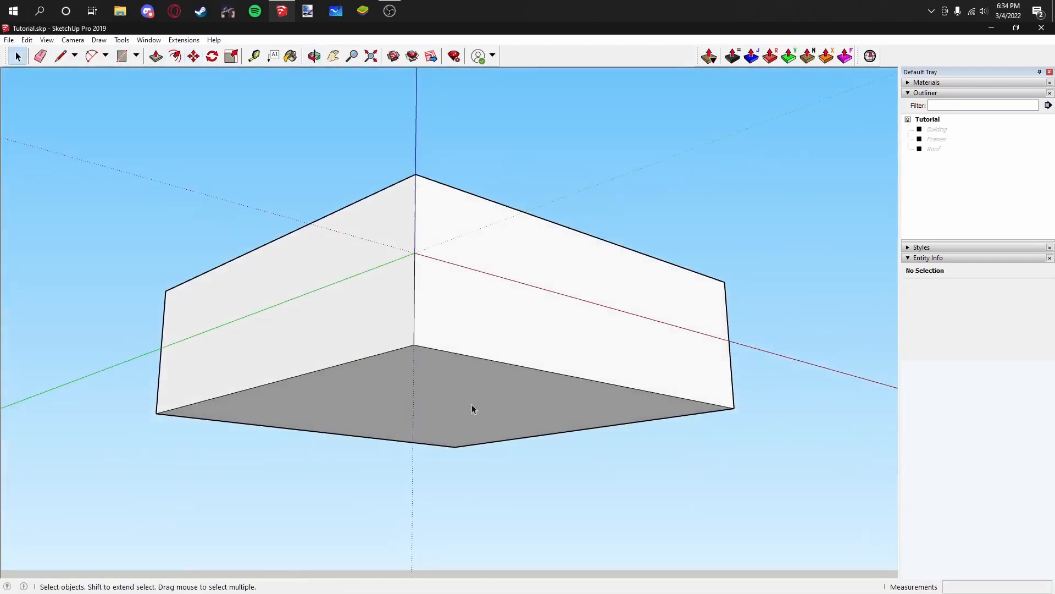
{"action": "key", "text": "Delete"}
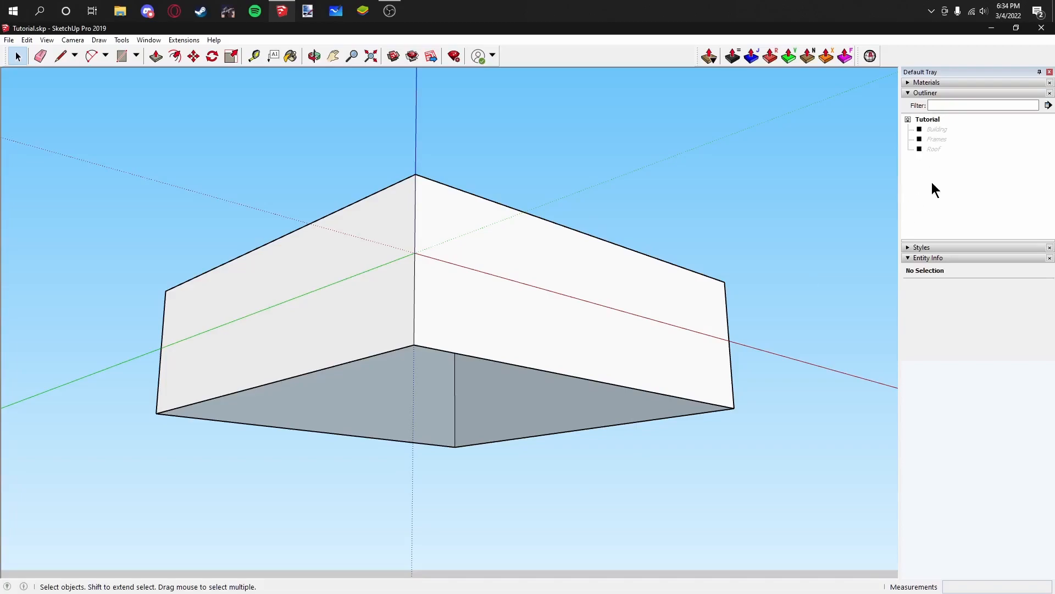
Step: Group the whole box geometry and name the group Skybox
{"action": "triple_click", "coordinate": [610, 319]}
{"action": "right_click", "coordinate": [610, 316]}
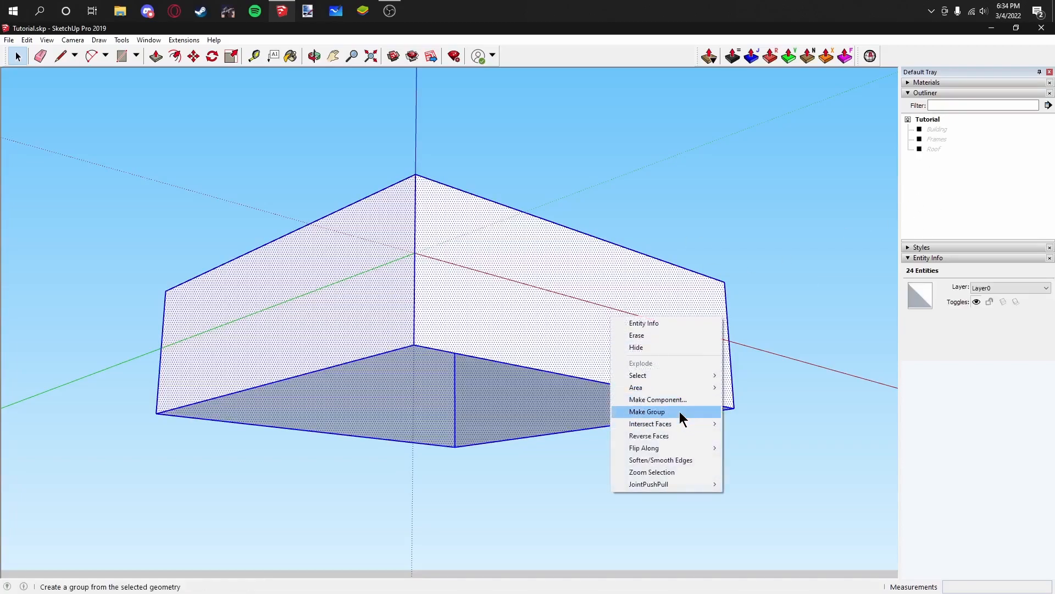
{"action": "left_click", "coordinate": [679, 414]}
{"action": "left_click", "coordinate": [977, 300]}
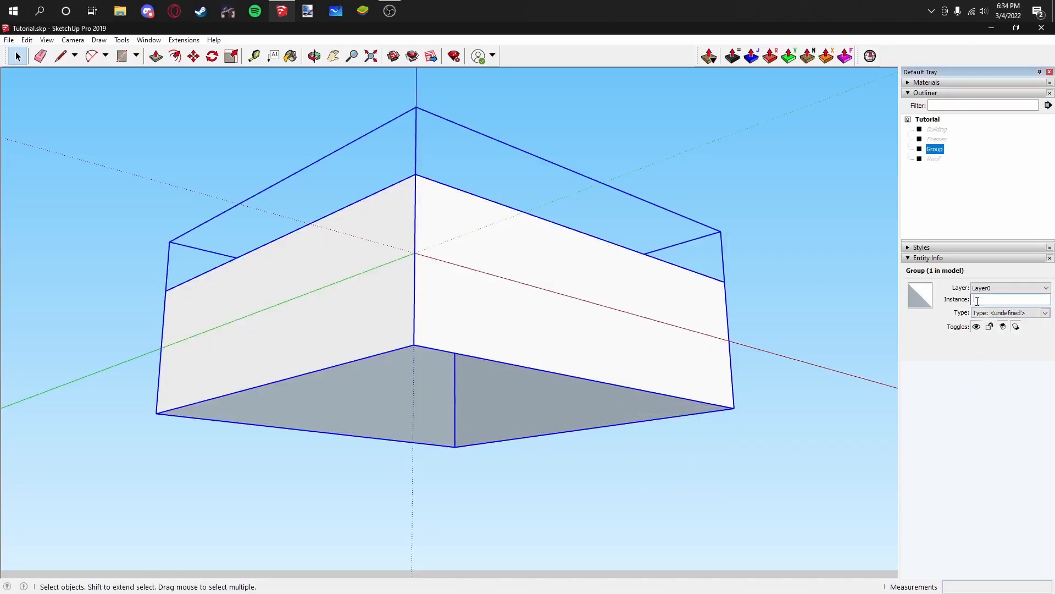
{"action": "left_click", "coordinate": [941, 157]}
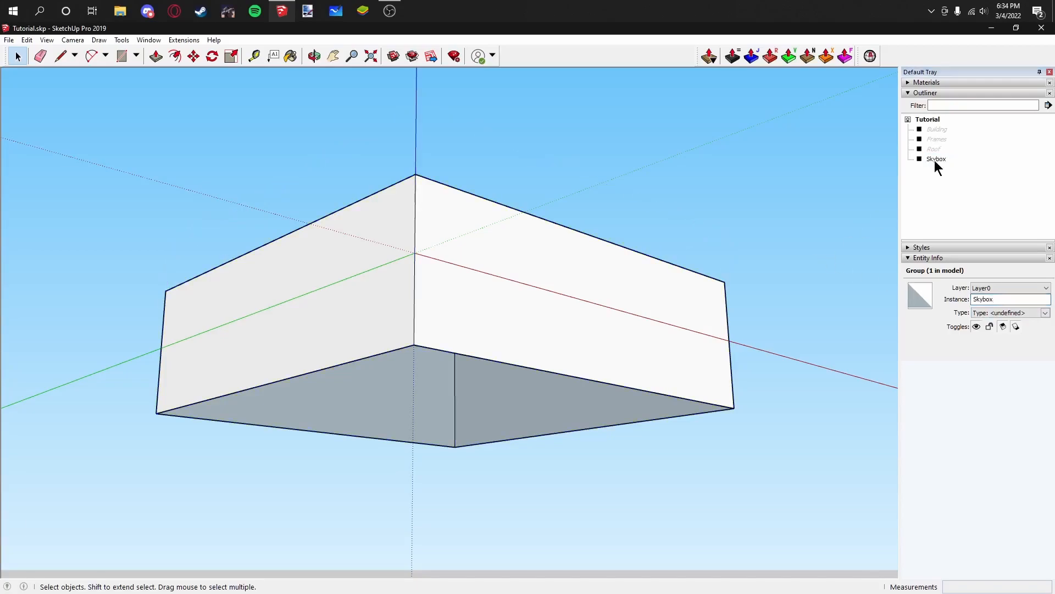
Step: Unhide the Building, Frames and Roof groups
{"action": "left_click", "coordinate": [961, 326]}
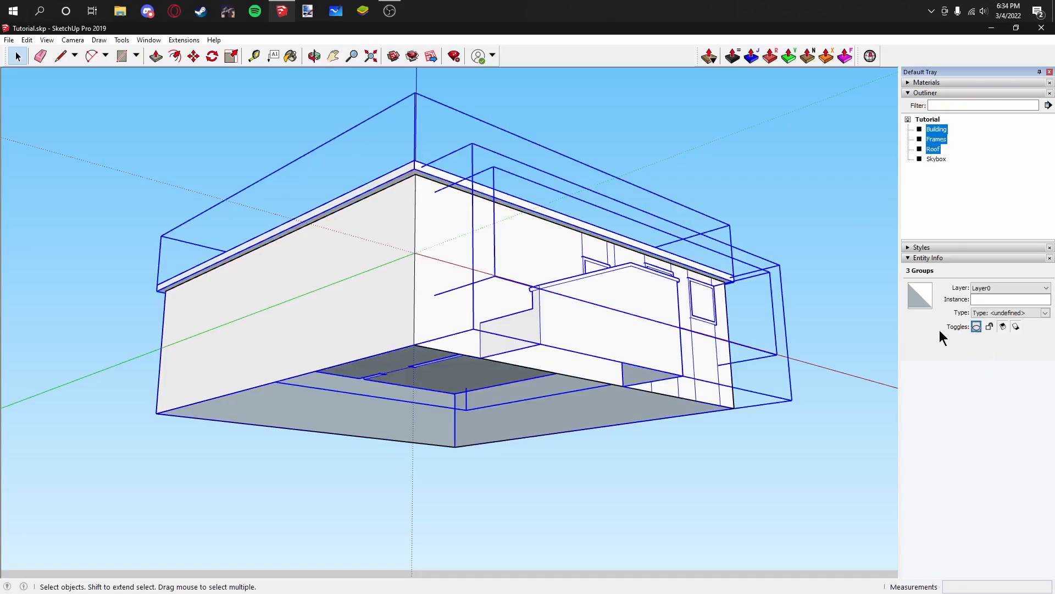
{"action": "left_click", "coordinate": [758, 212]}
{"action": "middle_click_drag", "start_coordinate": [758, 212], "coordinate": [439, 341]}
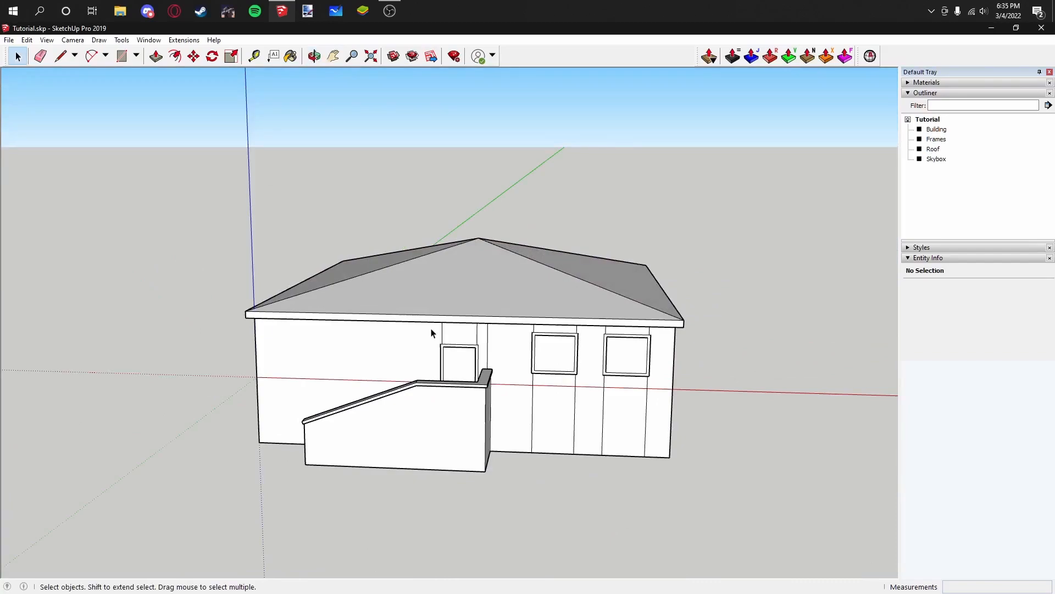
{"action": "middle_click_drag", "start_coordinate": [431, 333], "coordinate": [447, 242]}
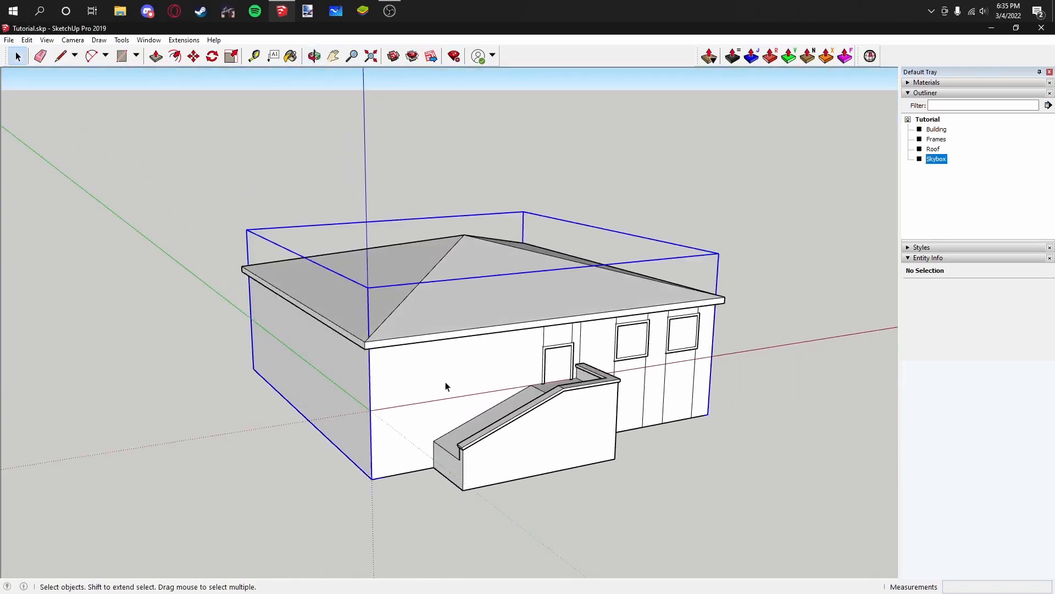
Step: Start exporting the Building group as an OBJ file and create a Tutorial folder on the Desktop as its destination
{"action": "left_click", "coordinate": [936, 130]}
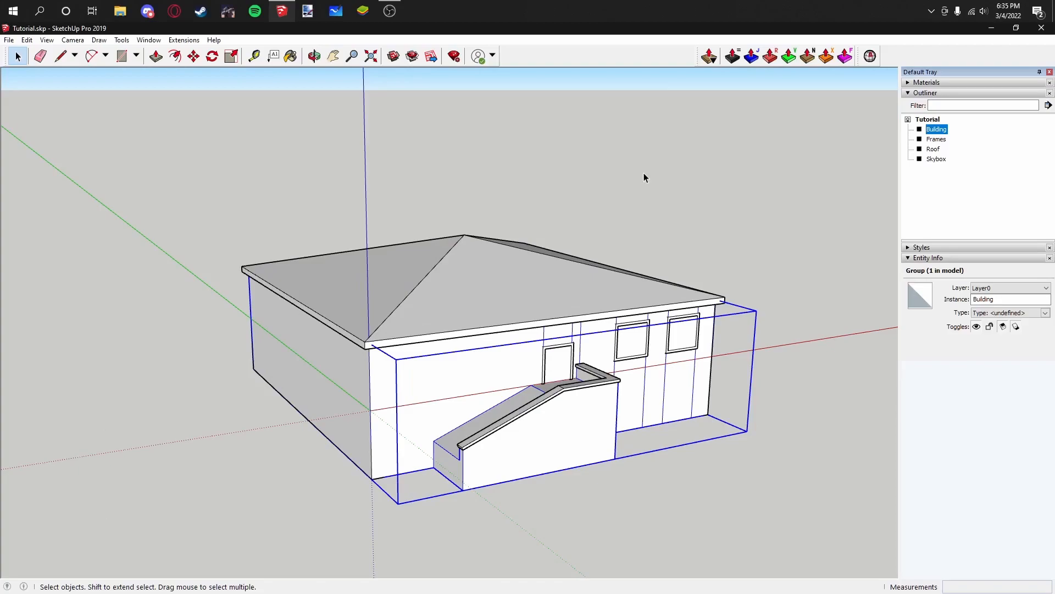
{"action": "key", "text": "ctrl+e"}
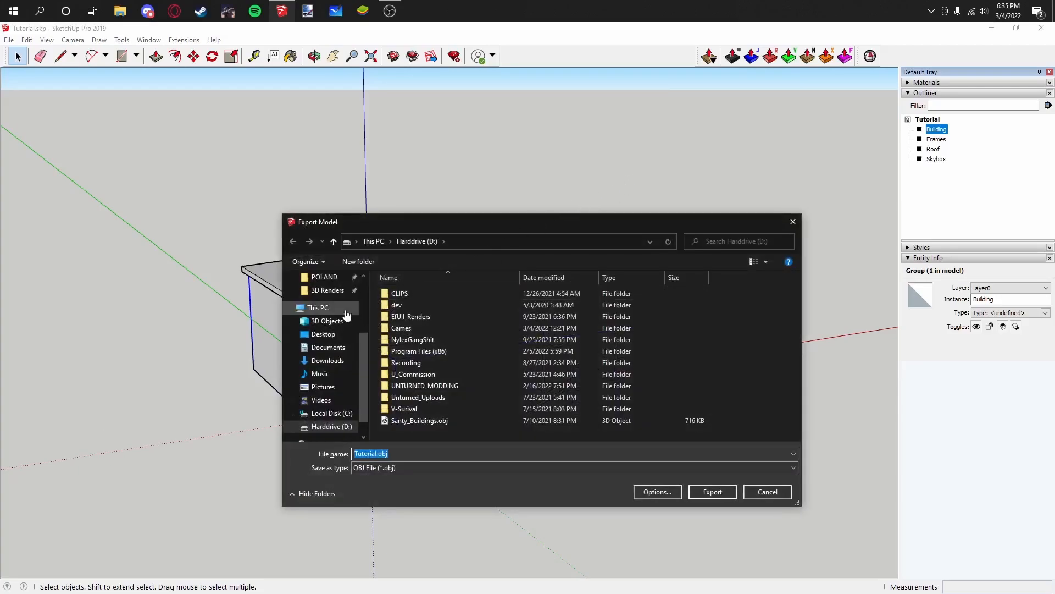
{"action": "scroll", "coordinate": [344, 311], "scroll_direction": "up", "scroll_amount": 3}
{"action": "left_click", "coordinate": [323, 338]}
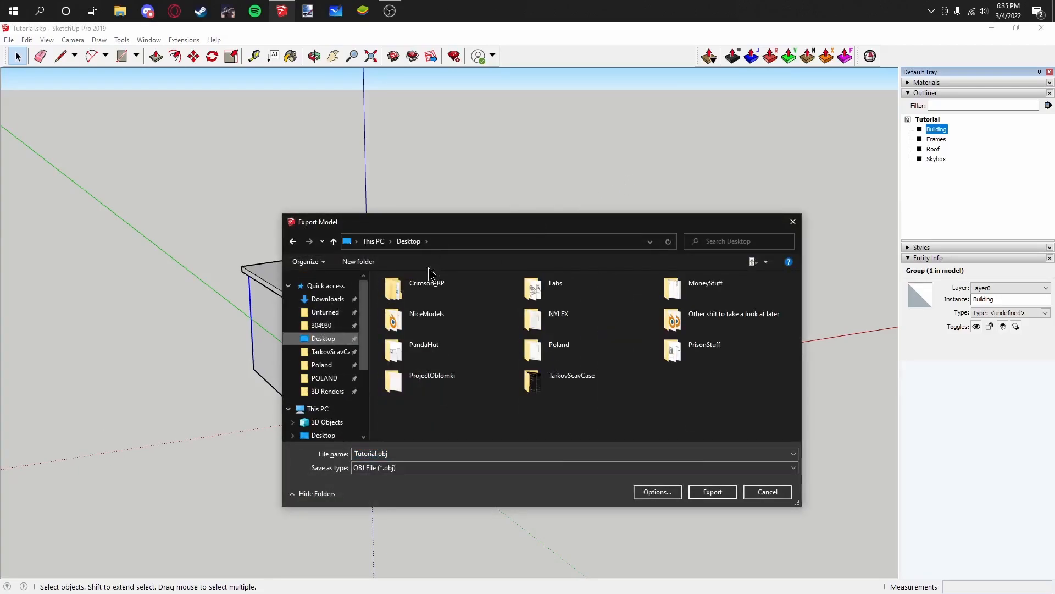
{"action": "left_click", "coordinate": [358, 262]}
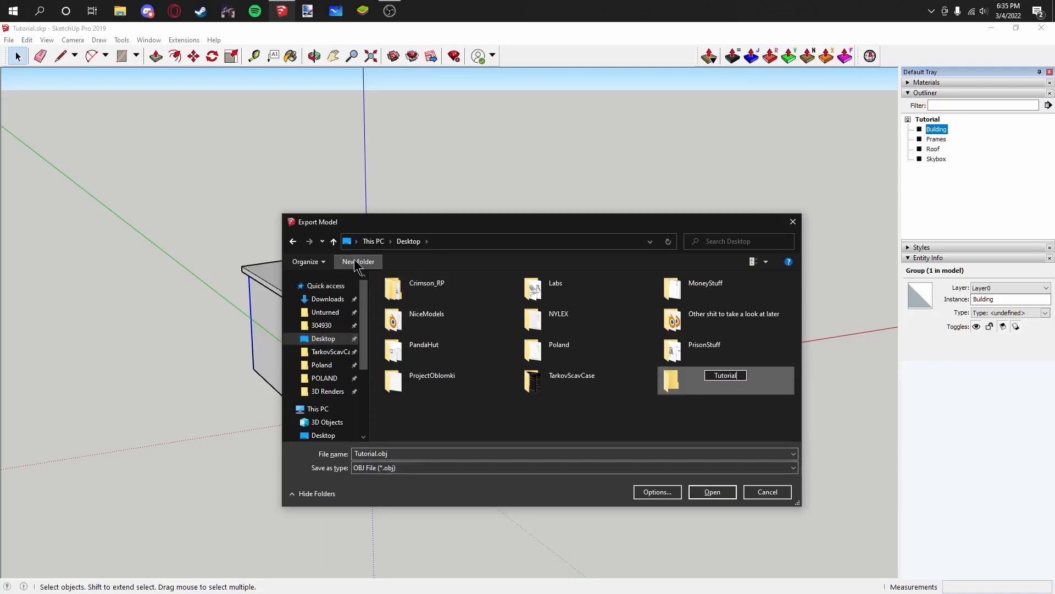
{"action": "key", "text": "Return"}
{"action": "double_click", "coordinate": [707, 386]}
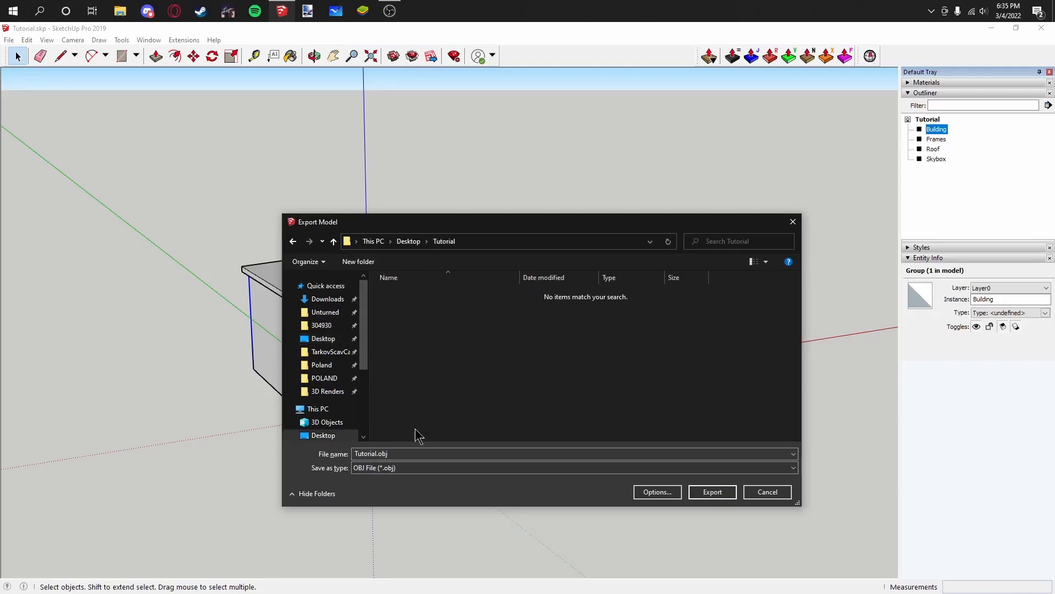
Step: Export the group as Building in OBJ format, with only the current selection, swapped YZ coordinates and meters as units
{"action": "left_click", "coordinate": [405, 455]}
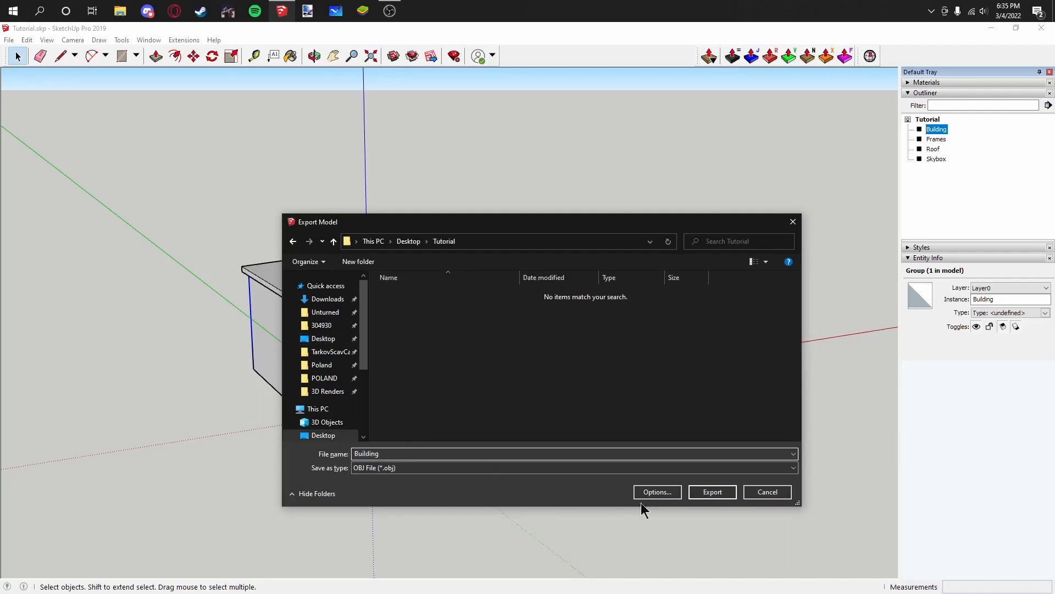
{"action": "left_click", "coordinate": [668, 492]}
{"action": "left_click_drag", "start_coordinate": [530, 281], "coordinate": [602, 295]}
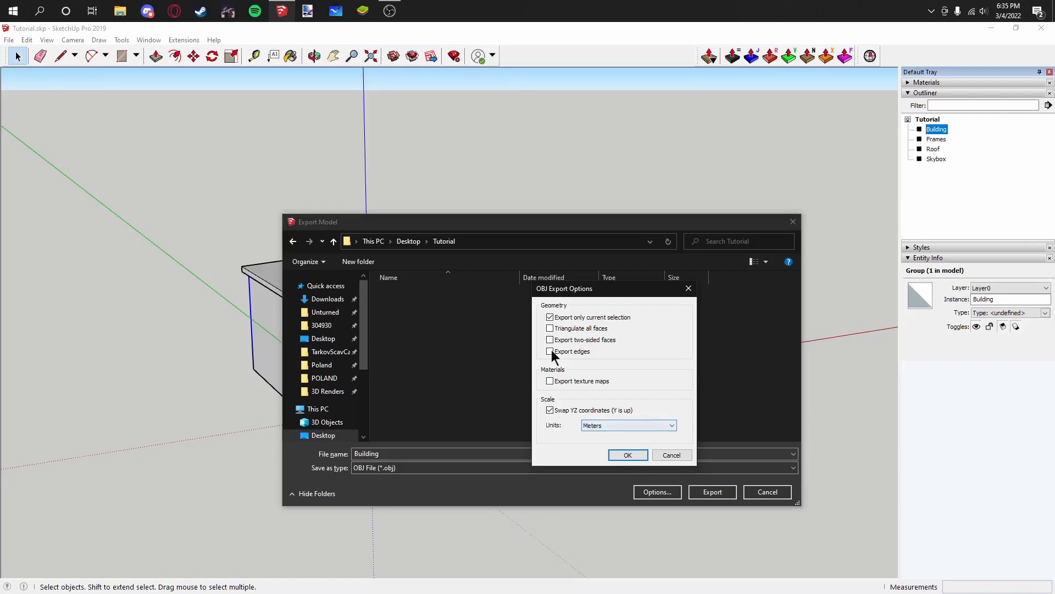
{"action": "left_click", "coordinate": [621, 456]}
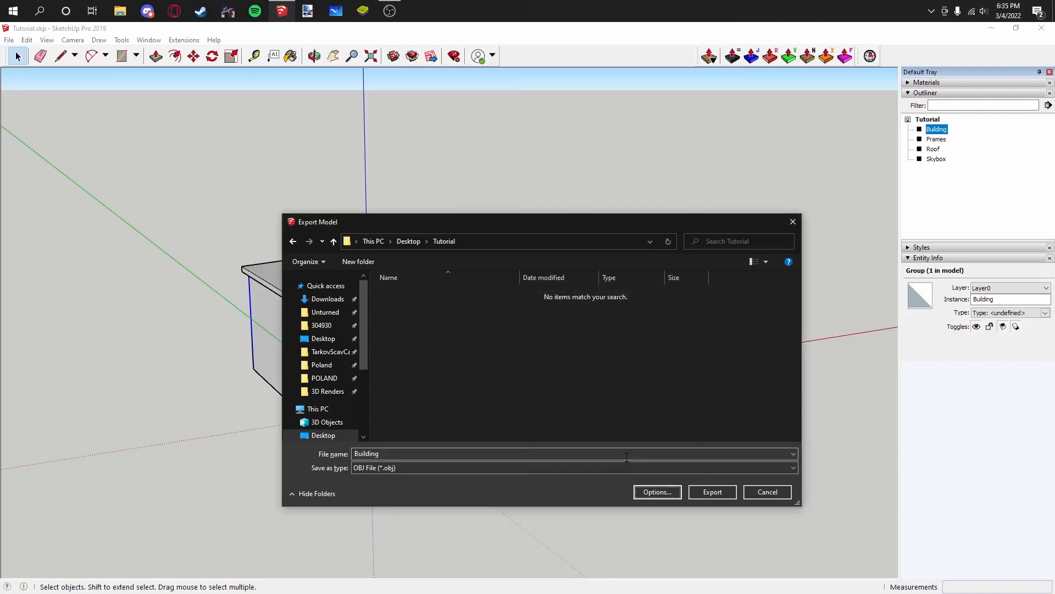
{"action": "left_click", "coordinate": [708, 493]}
{"action": "left_click", "coordinate": [601, 402]}
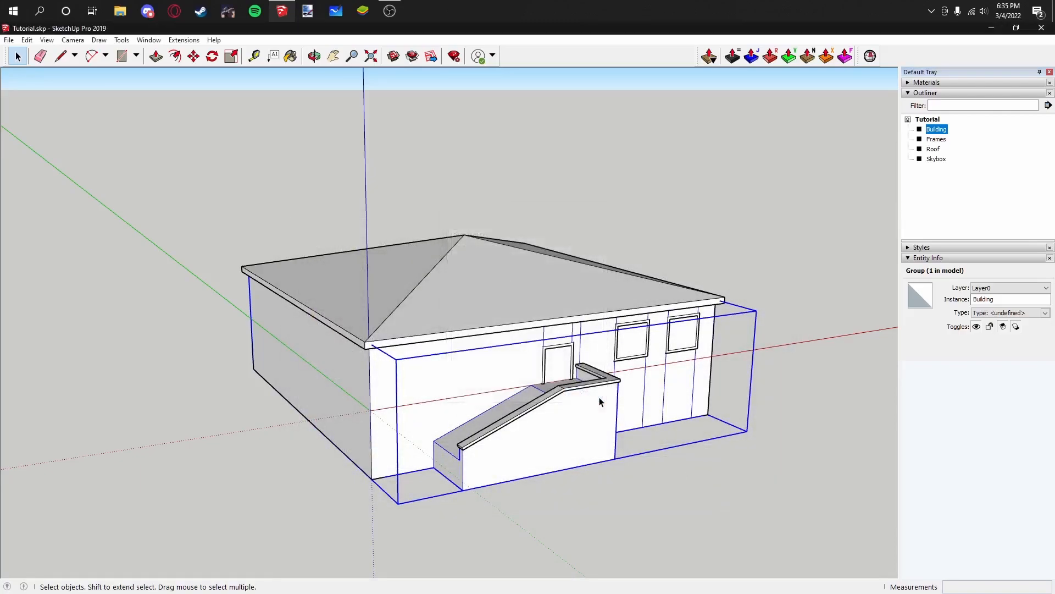
Step: Export the Frames group to the Tutorial folder as an OBJ file named Frames
{"action": "left_click", "coordinate": [942, 138]}
{"action": "key", "text": "ctrl+e"}
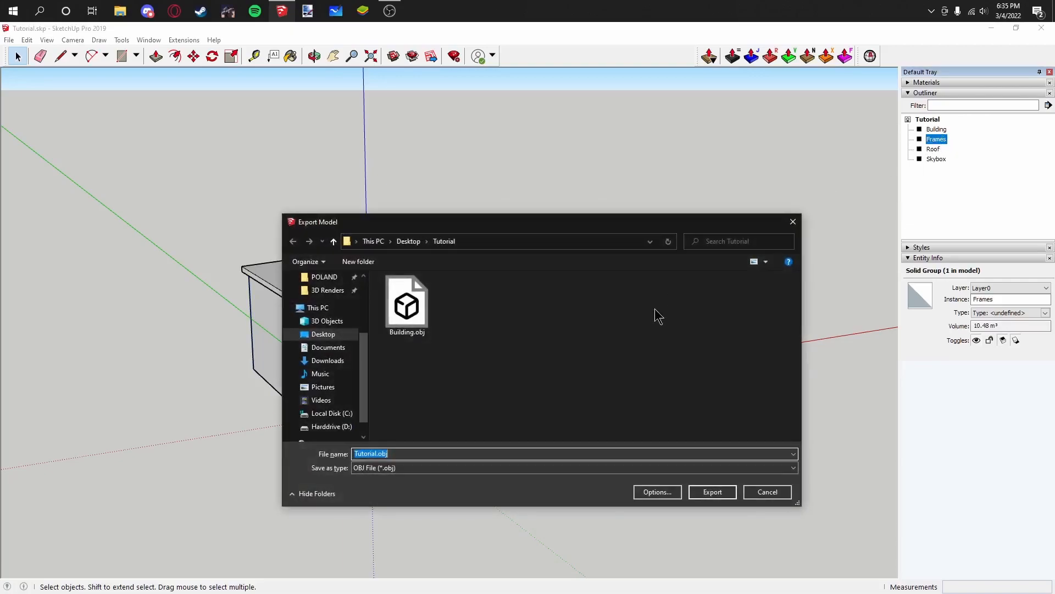
{"action": "type", "text": "Frame"}
{"action": "key", "text": "Return"}
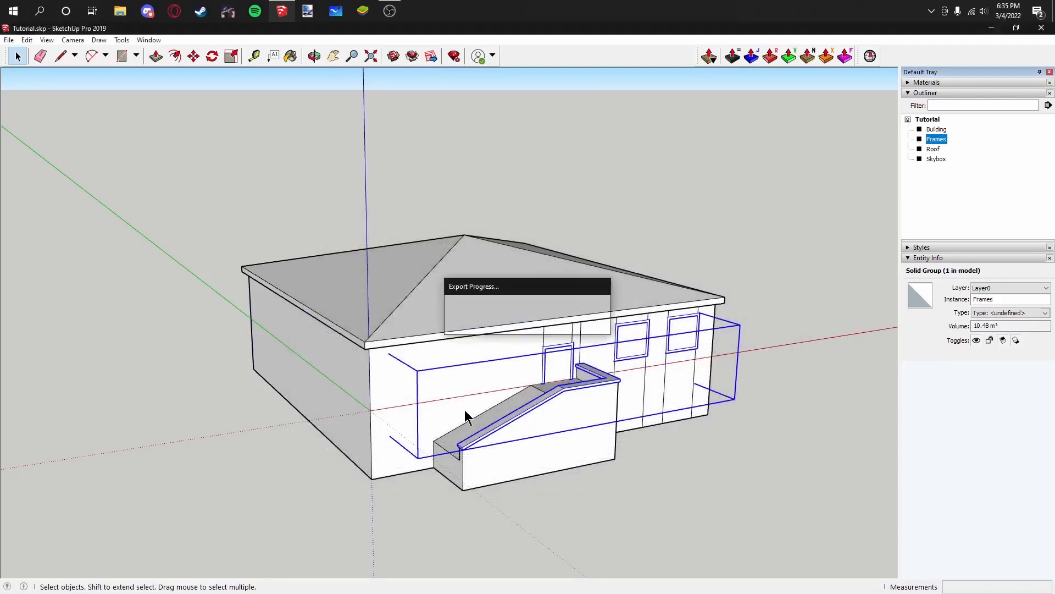
{"action": "left_click", "coordinate": [585, 396]}
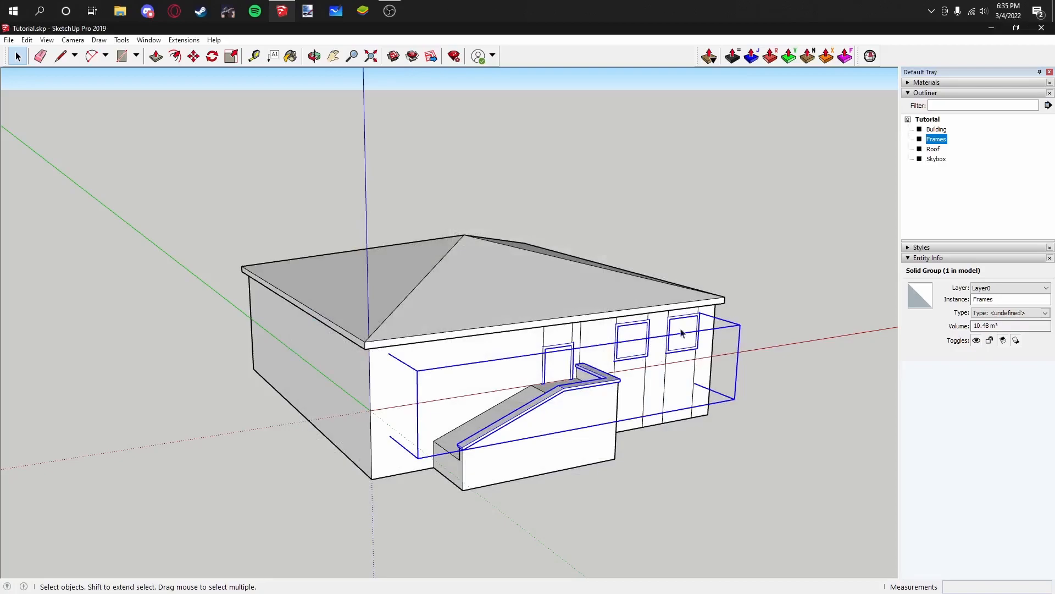
Step: Export the Roof group to the Tutorial folder as an OBJ file named Roof
{"action": "left_click", "coordinate": [933, 149]}
{"action": "key", "text": "ctrl+e"}
{"action": "key", "text": "BackSpace"}
{"action": "type", "text": "R"}
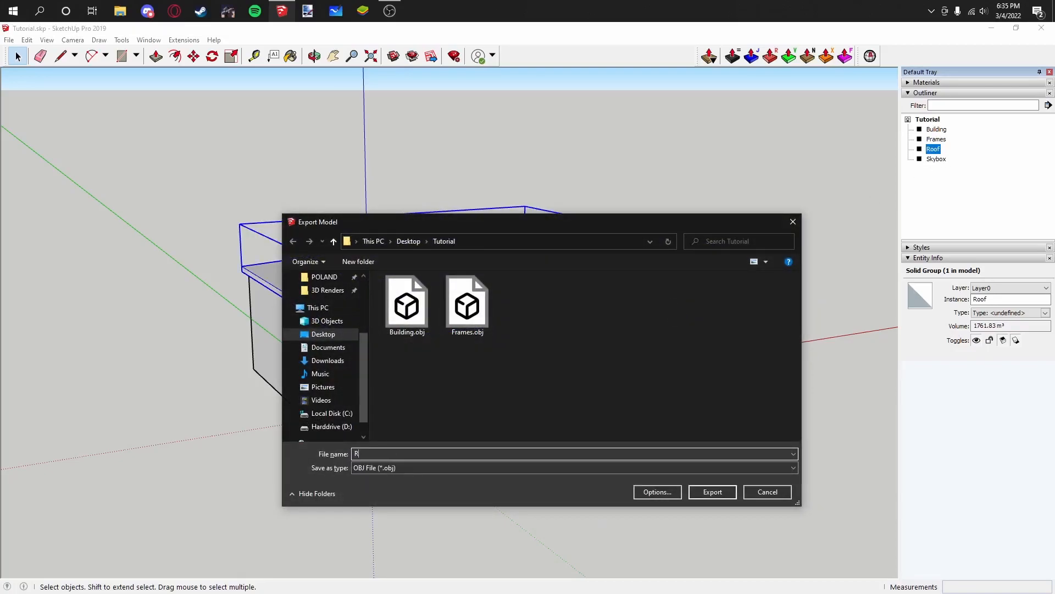
{"action": "type", "text": "oof"}
{"action": "key", "text": "Return"}
{"action": "key", "text": "Return"}
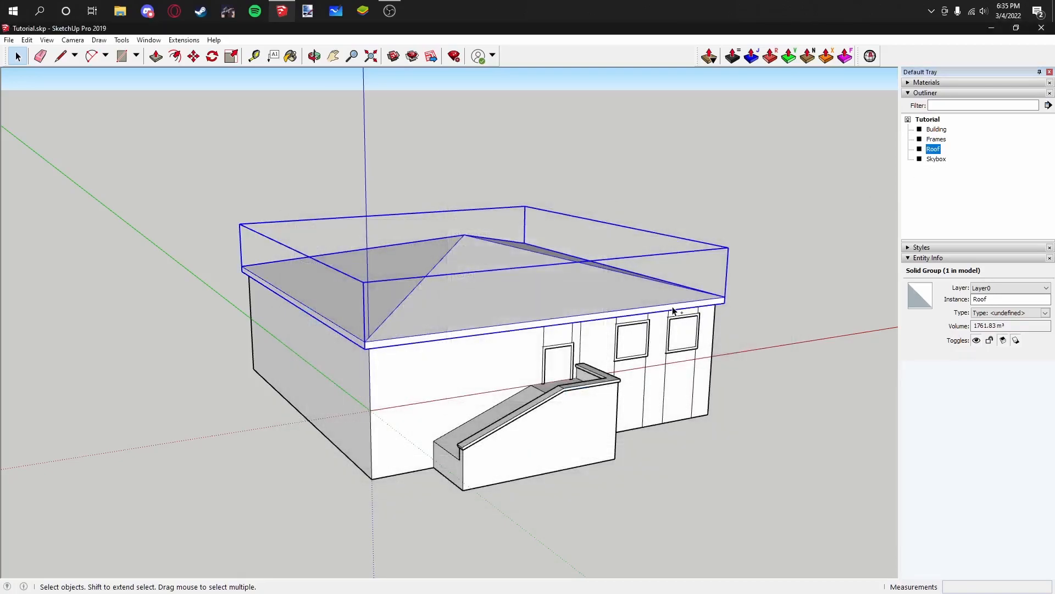
Step: Export the Skybox group to the Tutorial folder as an OBJ file named Skybox and clear the selection
{"action": "left_click", "coordinate": [940, 159]}
{"action": "key", "text": "ctrl+e"}
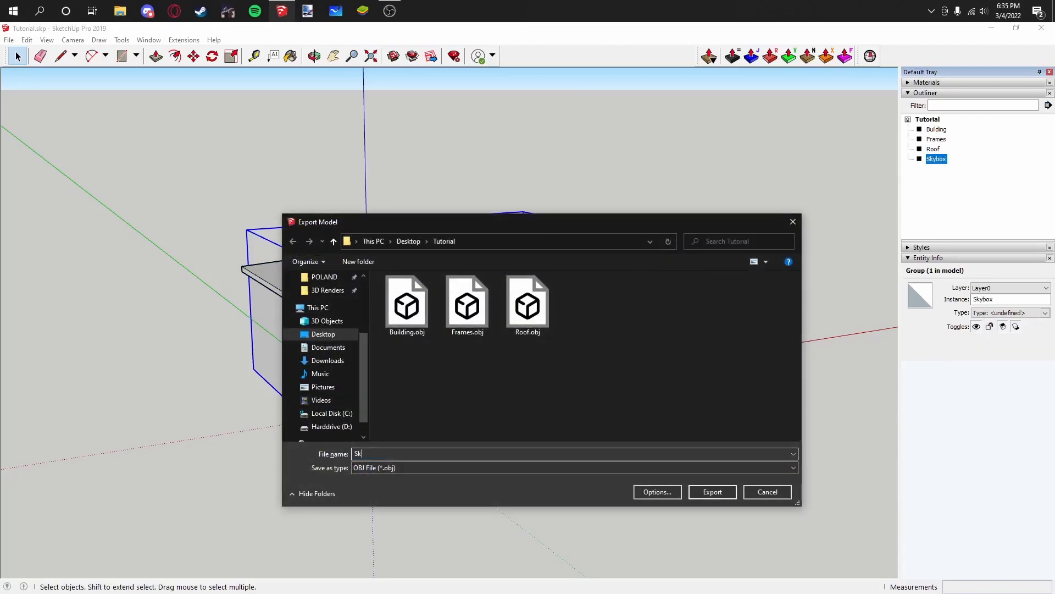
{"action": "key", "text": "Return"}
{"action": "key", "text": "Return"}
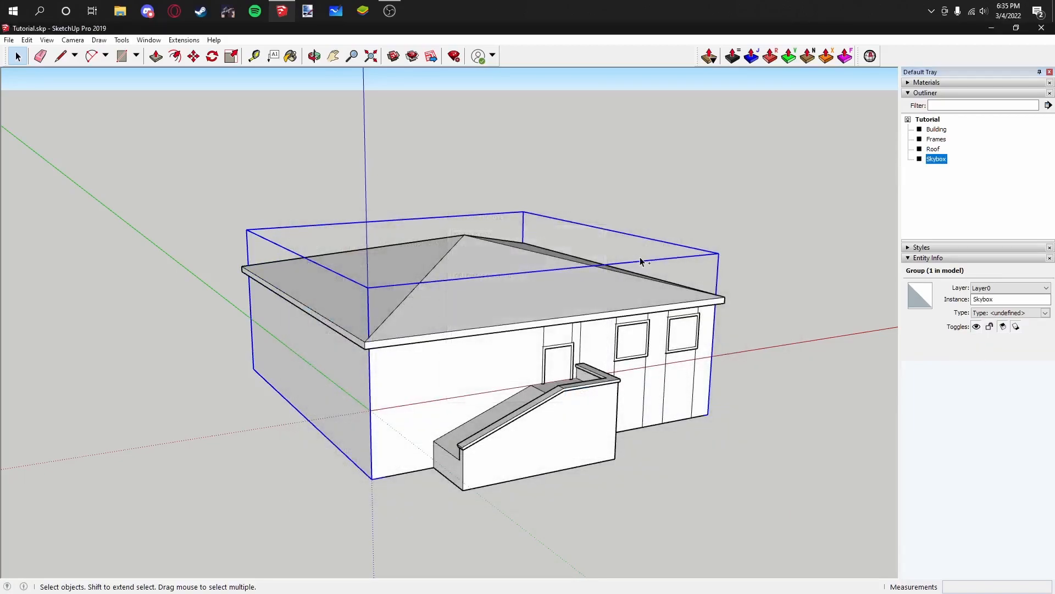
{"action": "left_click", "coordinate": [733, 210]}
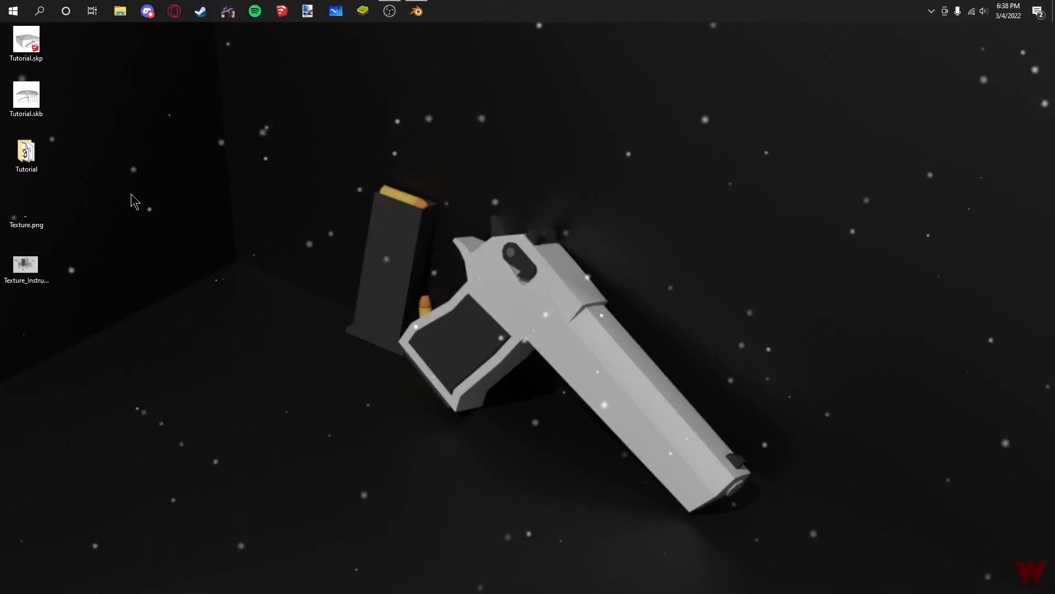
Step: Check the exported Building, Frames, Roof and Skybox OBJ files in the desktop's Tutorial folder and close the folder
{"action": "left_click", "coordinate": [35, 165]}
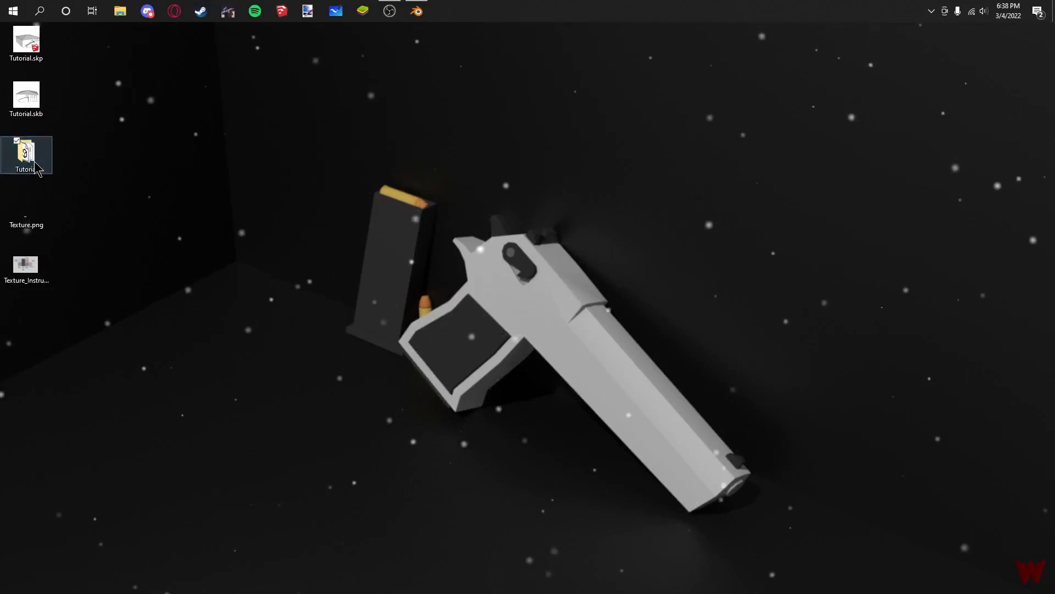
{"action": "double_click", "coordinate": [27, 154]}
{"action": "left_click_drag", "start_coordinate": [496, 94], "coordinate": [462, 99]}
{"action": "left_click", "coordinate": [461, 230]}
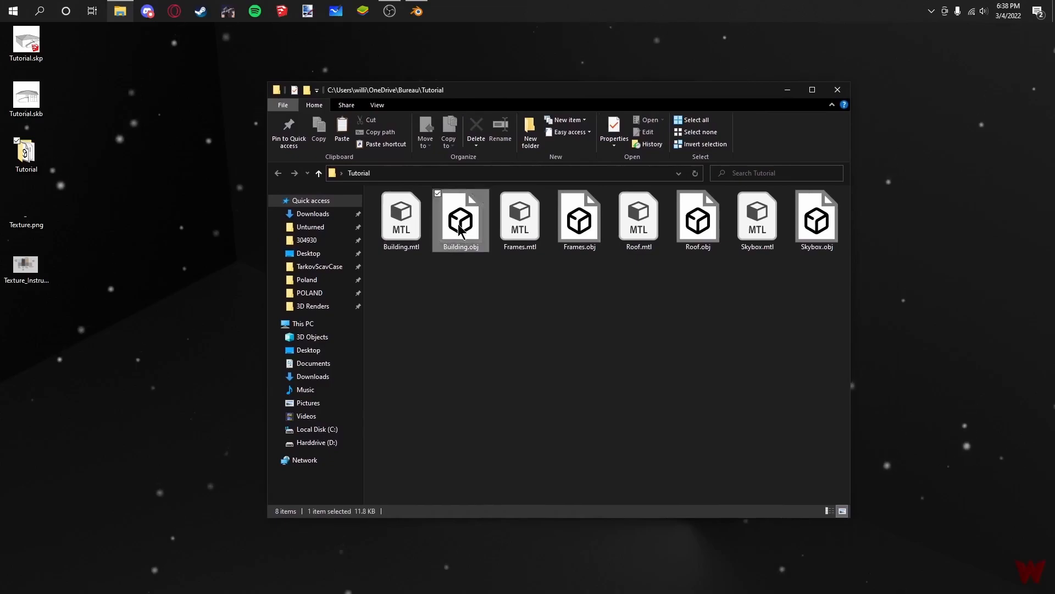
{"action": "left_click", "coordinate": [583, 250], "text": "ctrl"}
{"action": "left_click", "coordinate": [717, 228], "text": "ctrl"}
{"action": "left_click", "coordinate": [818, 223], "text": "ctrl"}
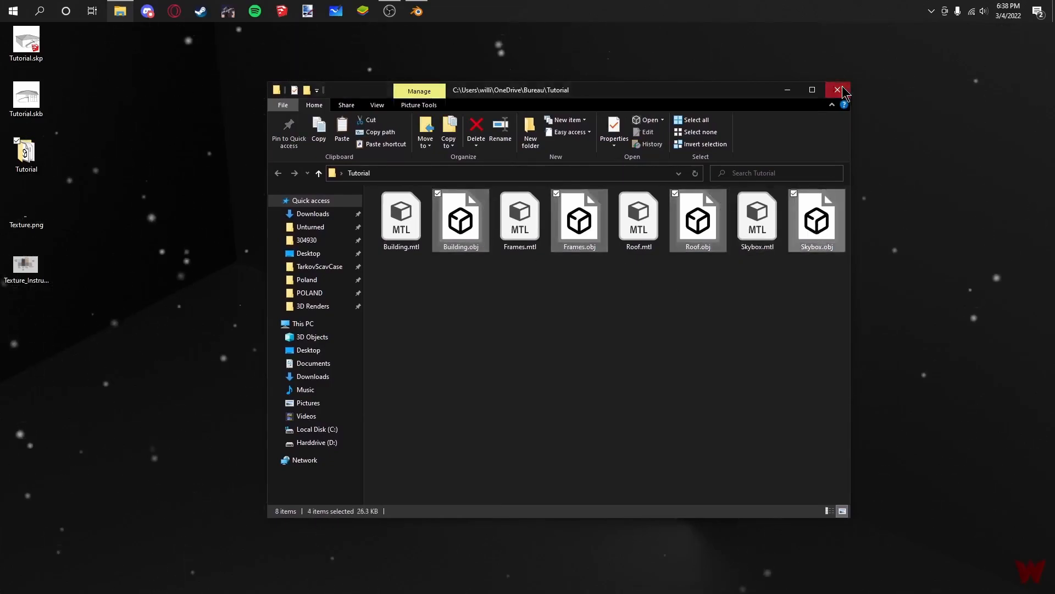
{"action": "left_click", "coordinate": [842, 89]}
Step: Examine the colour swatches of Texture.png in paint.net and close the image
{"action": "double_click", "coordinate": [51, 217]}
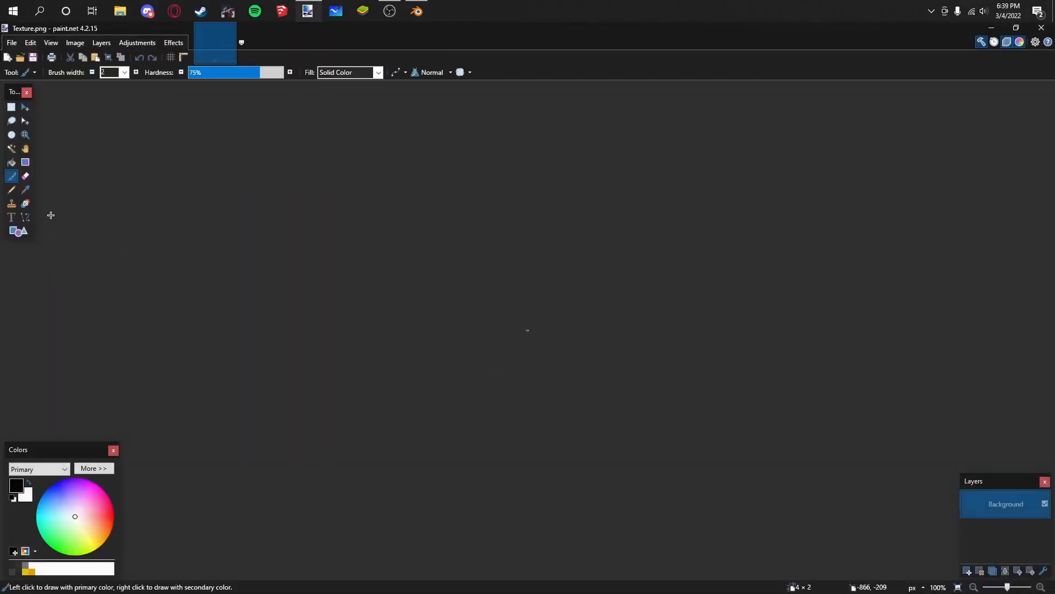
{"action": "scroll", "coordinate": [515, 320], "scroll_direction": "up", "scroll_amount": 10, "text": "ctrl"}
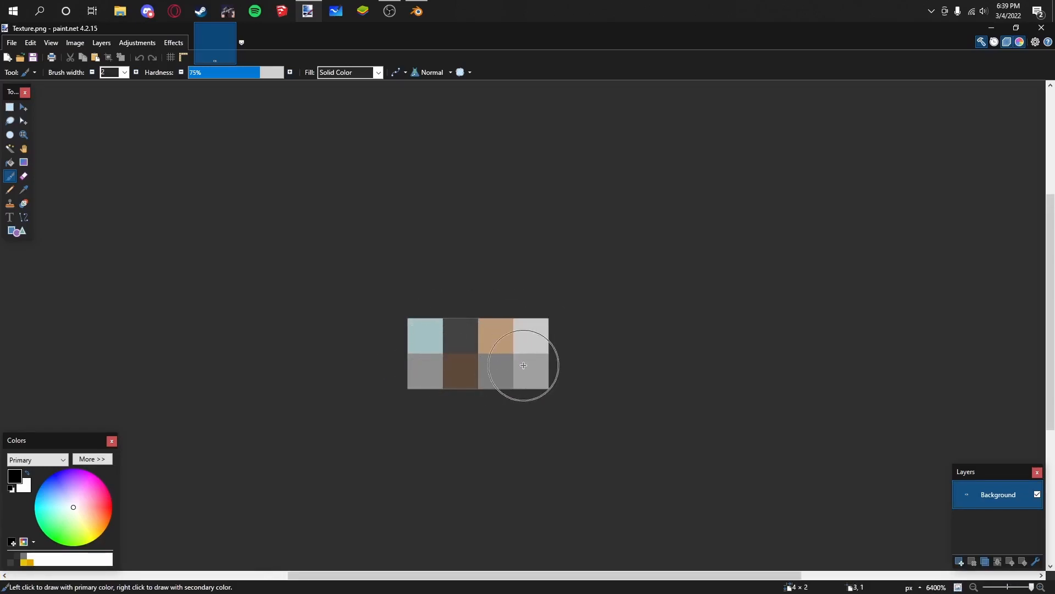
{"action": "left_click", "coordinate": [1042, 28]}
Step: Examine in Texture_Instruction.png which colour belongs to each building part, and move its window off the desktop
{"action": "double_click", "coordinate": [25, 266]}
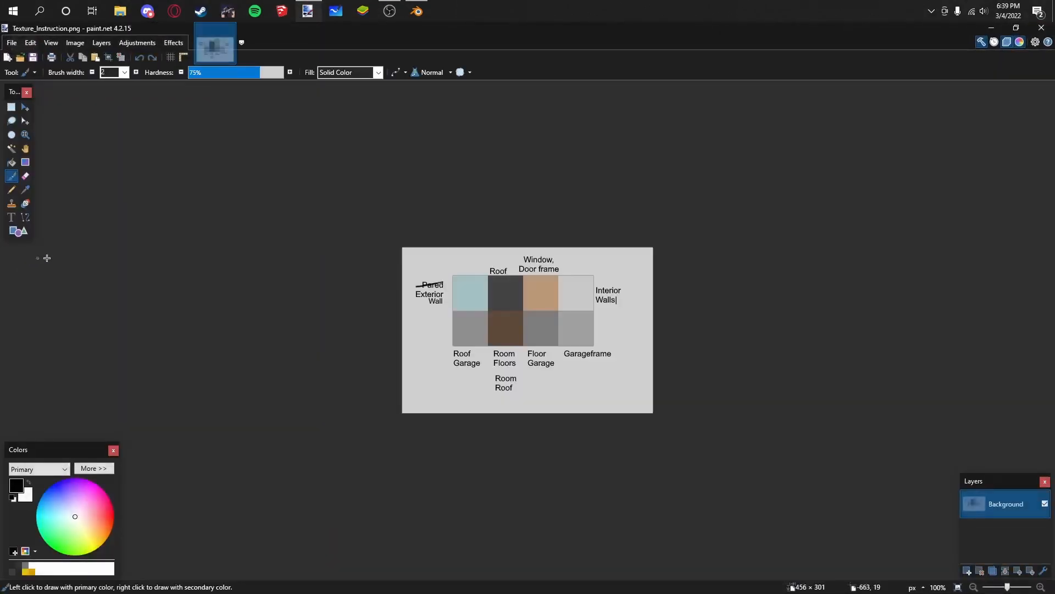
{"action": "scroll", "coordinate": [501, 287], "scroll_direction": "up", "scroll_amount": 3, "text": "ctrl"}
{"action": "scroll", "coordinate": [455, 271], "scroll_direction": "down", "scroll_amount": 1, "text": "ctrl"}
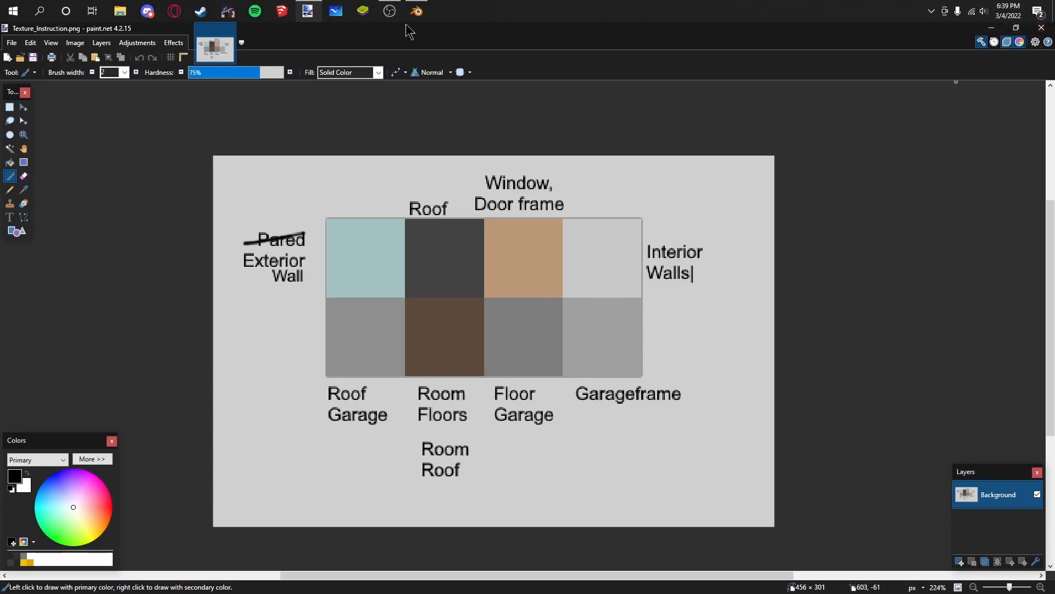
{"action": "mouse_move", "coordinate": [441, 30]}
{"action": "left_mouse_down"}
{"action": "mouse_move", "coordinate": [200, 203]}
{"action": "mouse_move", "coordinate": [0, 184]}
{"action": "left_mouse_up"}
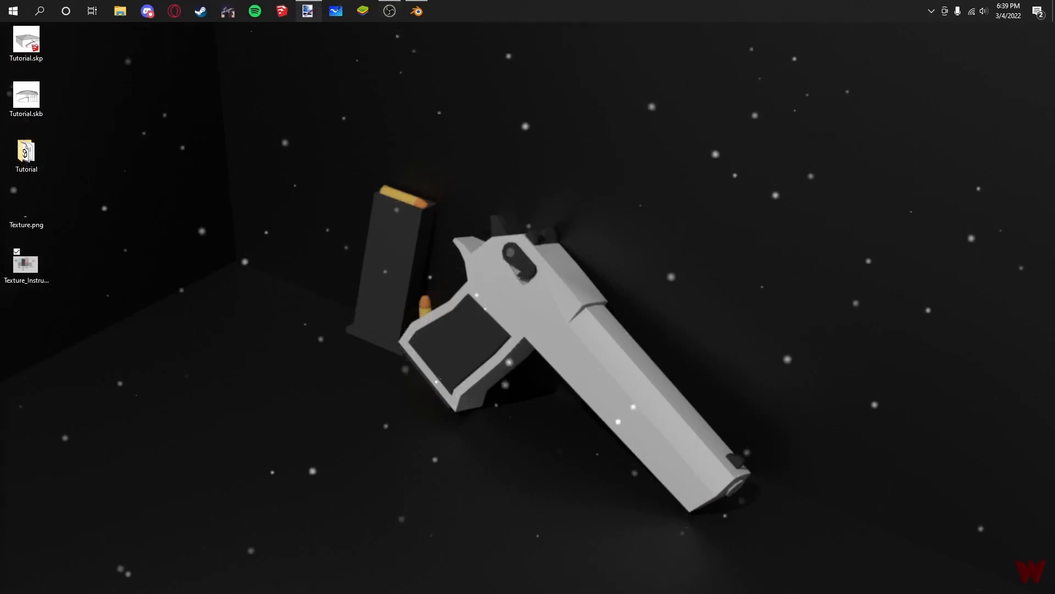
{"action": "left_click", "coordinate": [223, 147]}
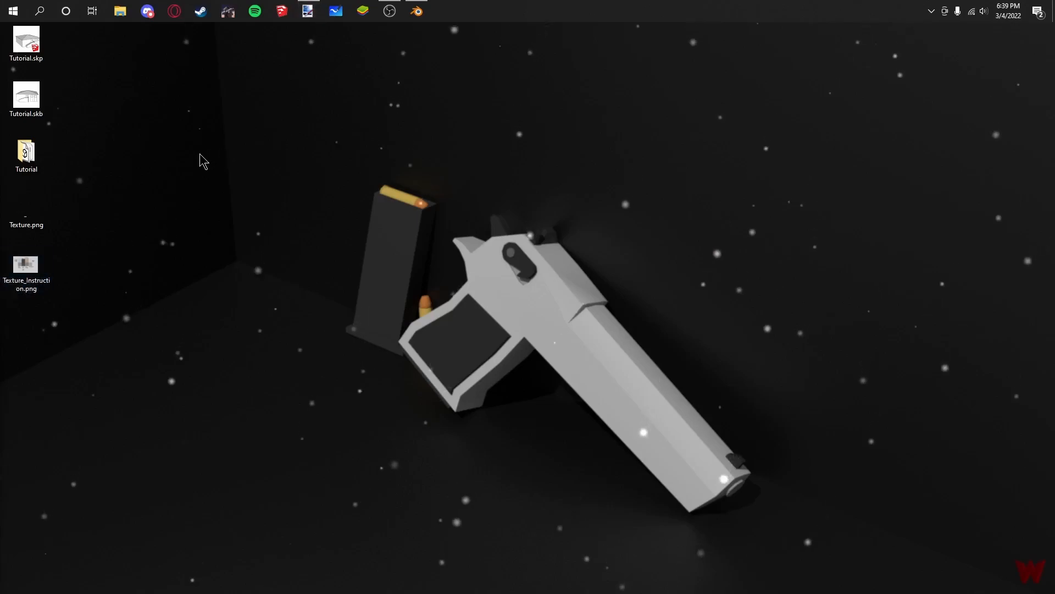
Step: Switch to Blender and delete the default camera, cube and light from the scene
{"action": "left_click", "coordinate": [417, 12]}
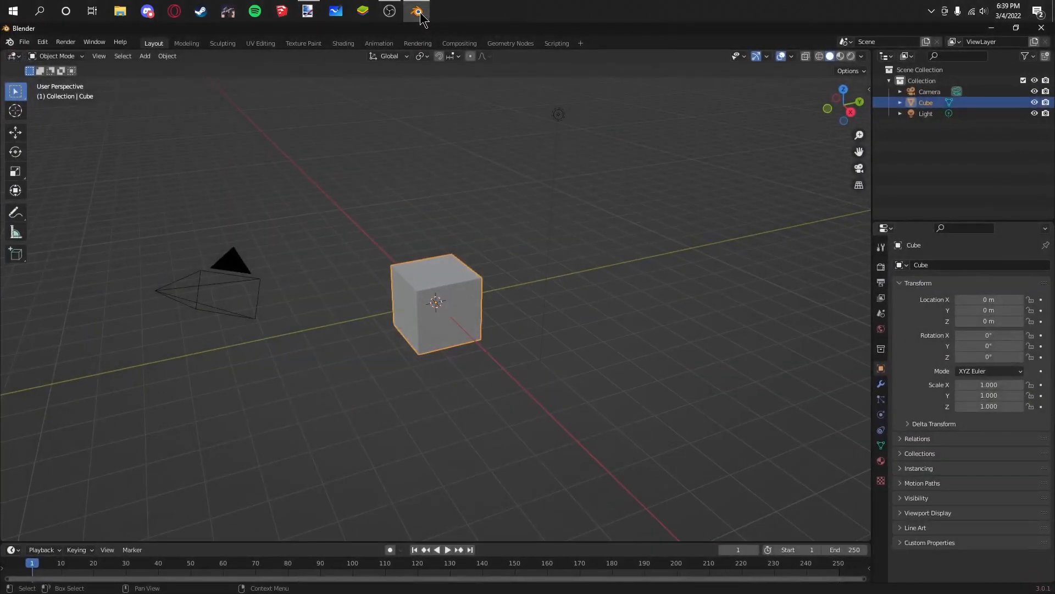
{"action": "scroll", "coordinate": [385, 194], "scroll_direction": "down", "scroll_amount": 4}
{"action": "key", "text": "a"}
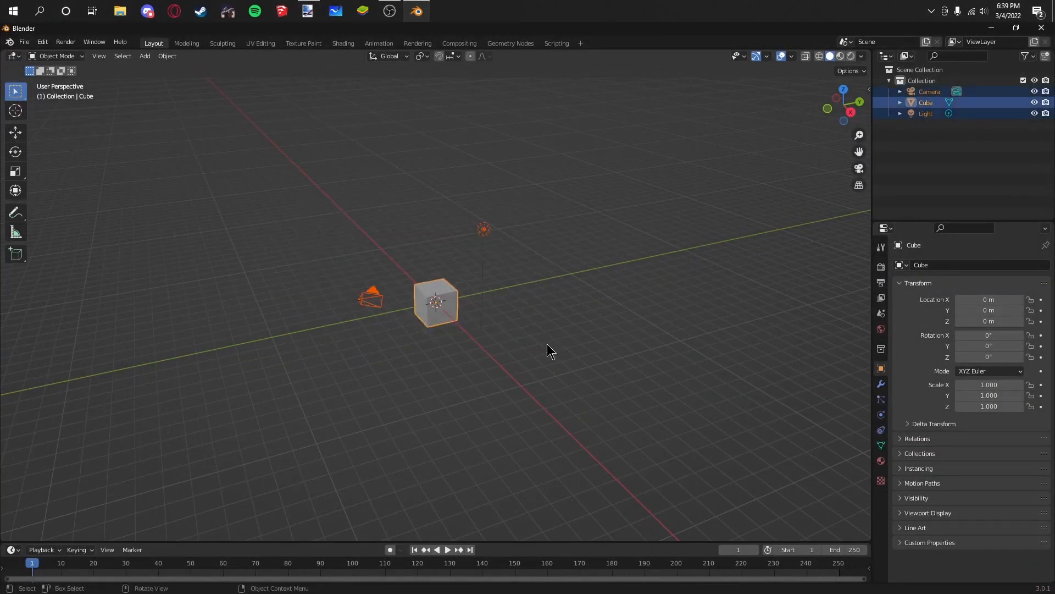
{"action": "key", "text": "Delete"}
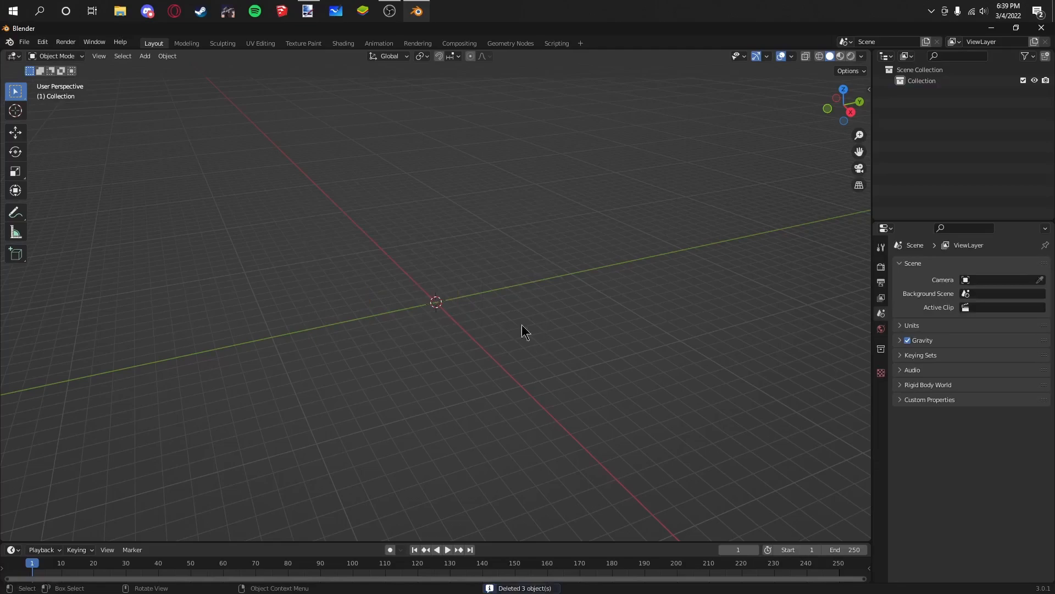
Step: Import Building.obj from the desktop's Tutorial folder as a Wavefront OBJ and clear the selection
{"action": "left_click", "coordinate": [31, 43]}
{"action": "mouse_move", "coordinate": [67, 193]}
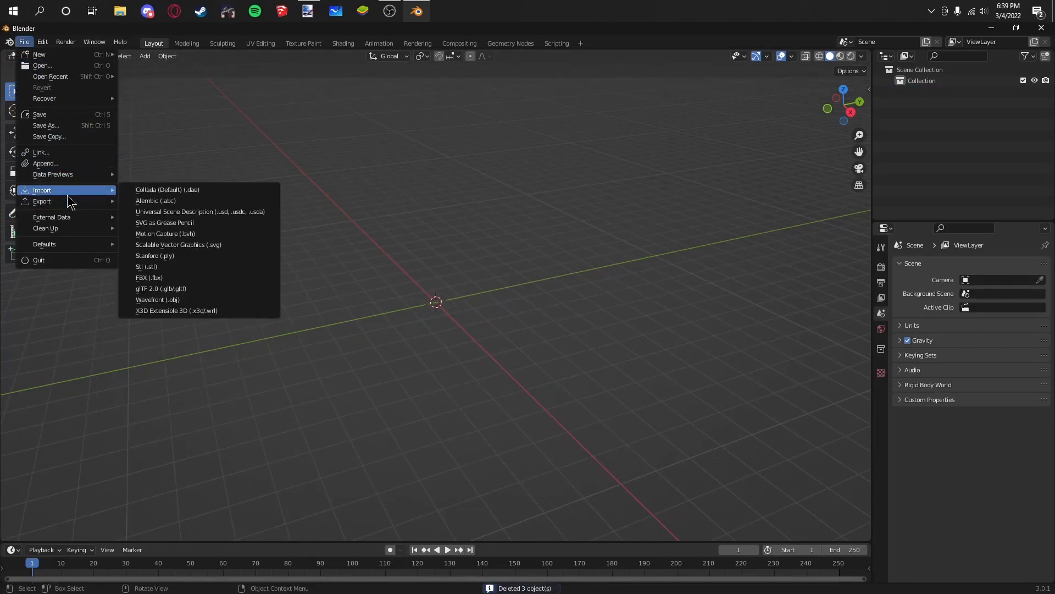
{"action": "left_click", "coordinate": [215, 299]}
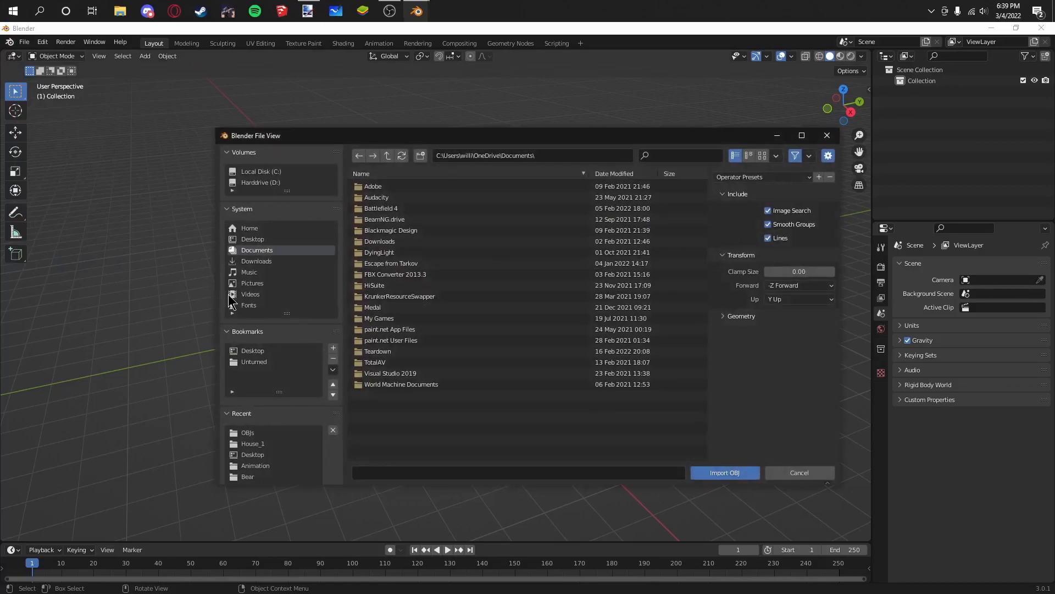
{"action": "left_click", "coordinate": [272, 240]}
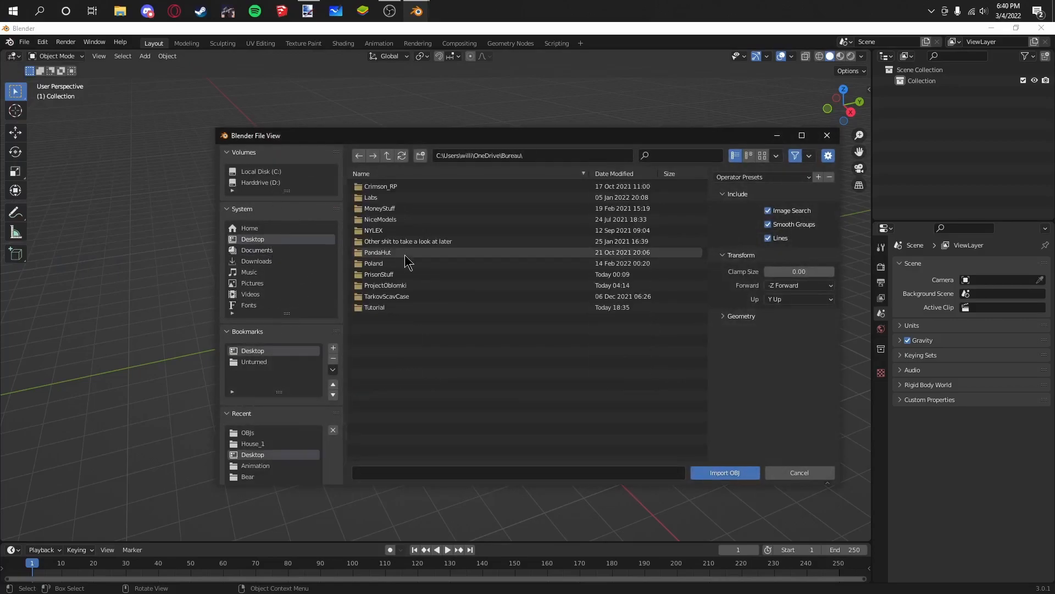
{"action": "double_click", "coordinate": [410, 307]}
{"action": "left_click", "coordinate": [409, 197]}
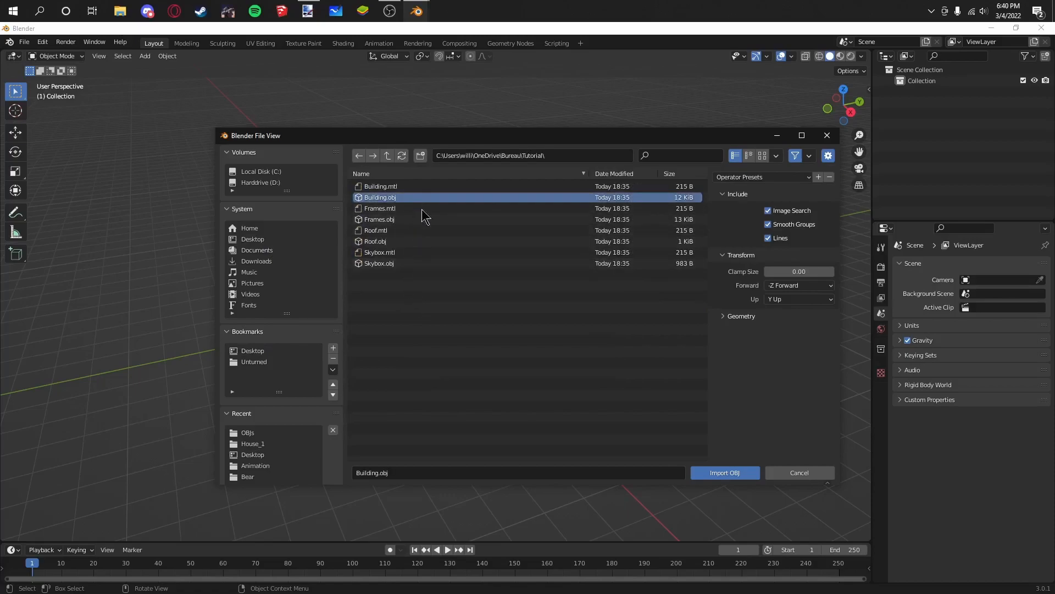
{"action": "left_click", "coordinate": [716, 472]}
{"action": "scroll", "coordinate": [542, 351], "scroll_direction": "down", "scroll_amount": 5}
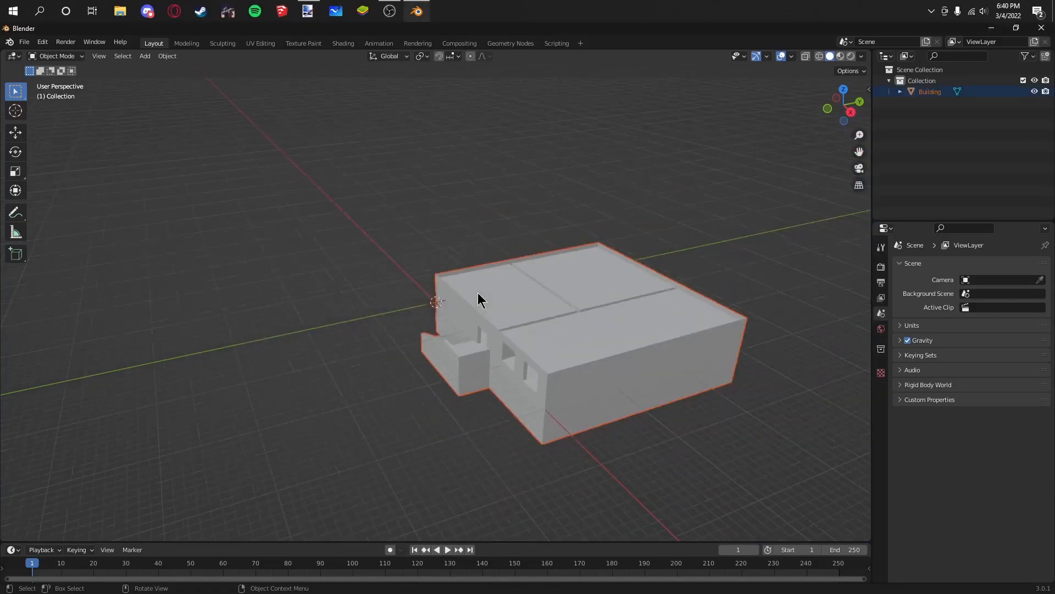
{"action": "left_click", "coordinate": [418, 275]}
{"action": "scroll", "coordinate": [385, 256], "scroll_direction": "up", "scroll_amount": 2}
Step: Import Frames.obj from the Tutorial folder as a Wavefront OBJ
{"action": "left_click", "coordinate": [25, 43]}
{"action": "mouse_move", "coordinate": [66, 193]}
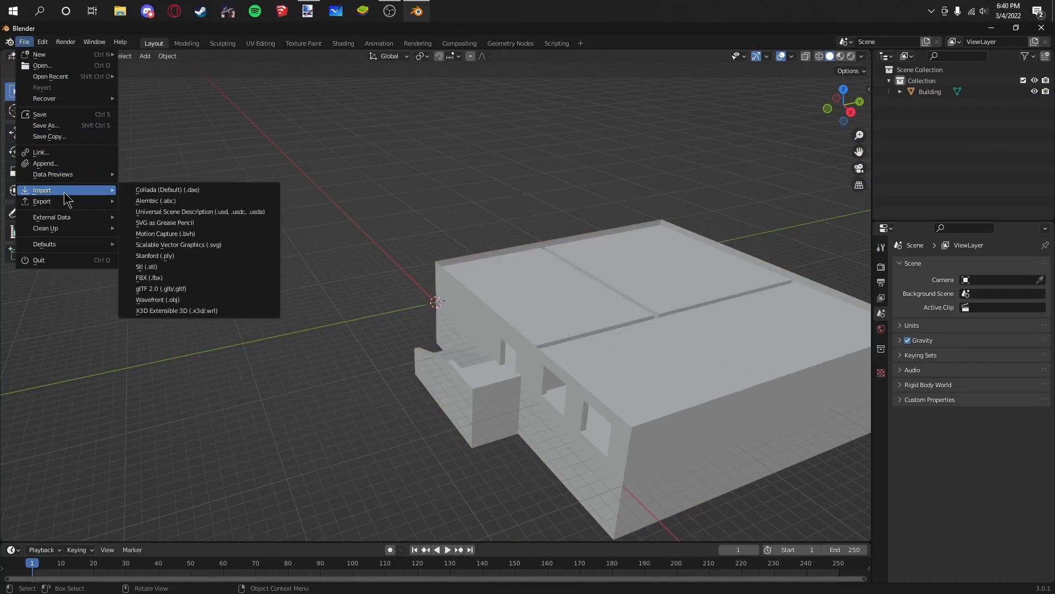
{"action": "left_click", "coordinate": [193, 301]}
{"action": "left_click", "coordinate": [385, 208]}
{"action": "left_click", "coordinate": [425, 219]}
{"action": "left_click", "coordinate": [728, 473]}
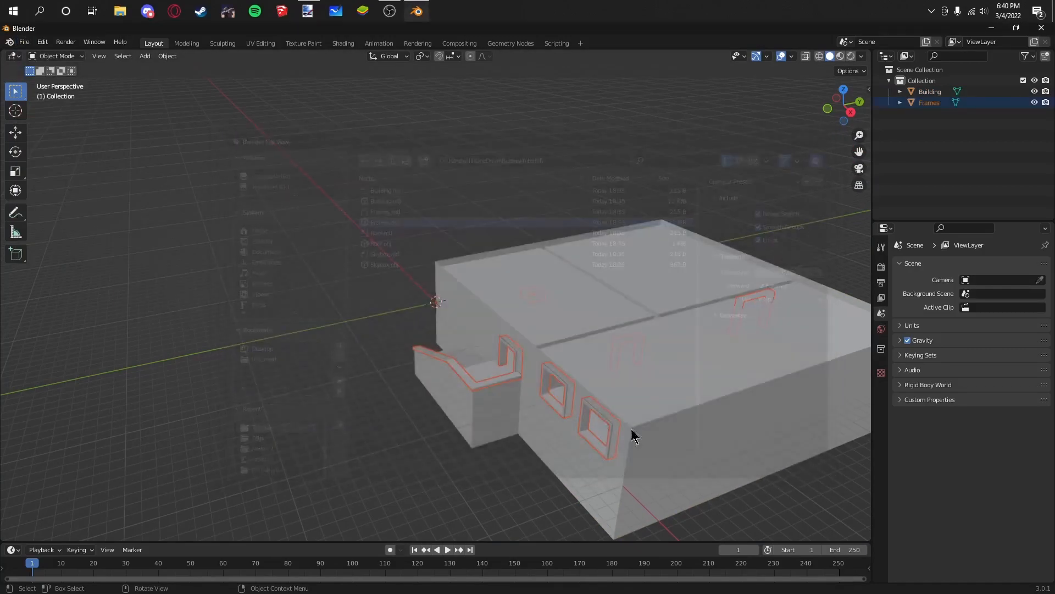
Step: Import Roof.obj from the Tutorial folder as a Wavefront OBJ
{"action": "left_click", "coordinate": [23, 42]}
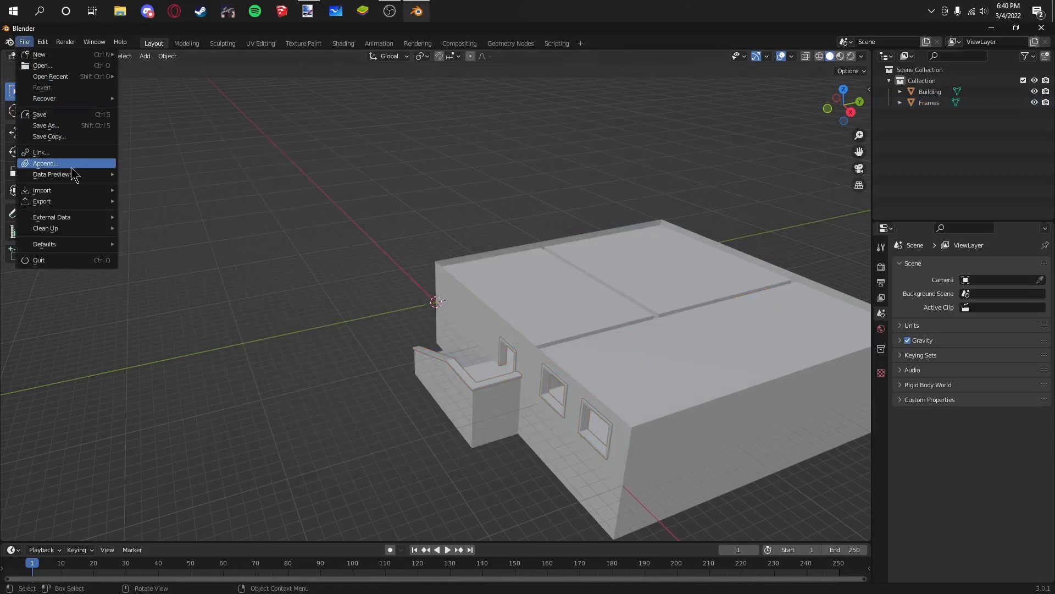
{"action": "mouse_move", "coordinate": [74, 190]}
{"action": "left_click", "coordinate": [157, 300]}
{"action": "left_click", "coordinate": [375, 241]}
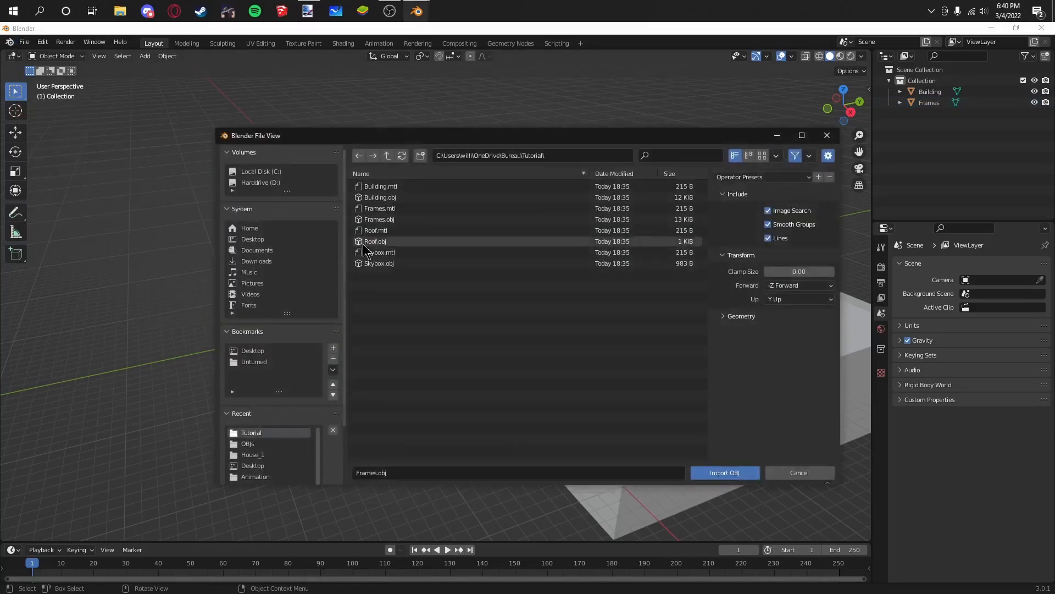
{"action": "left_click", "coordinate": [724, 472]}
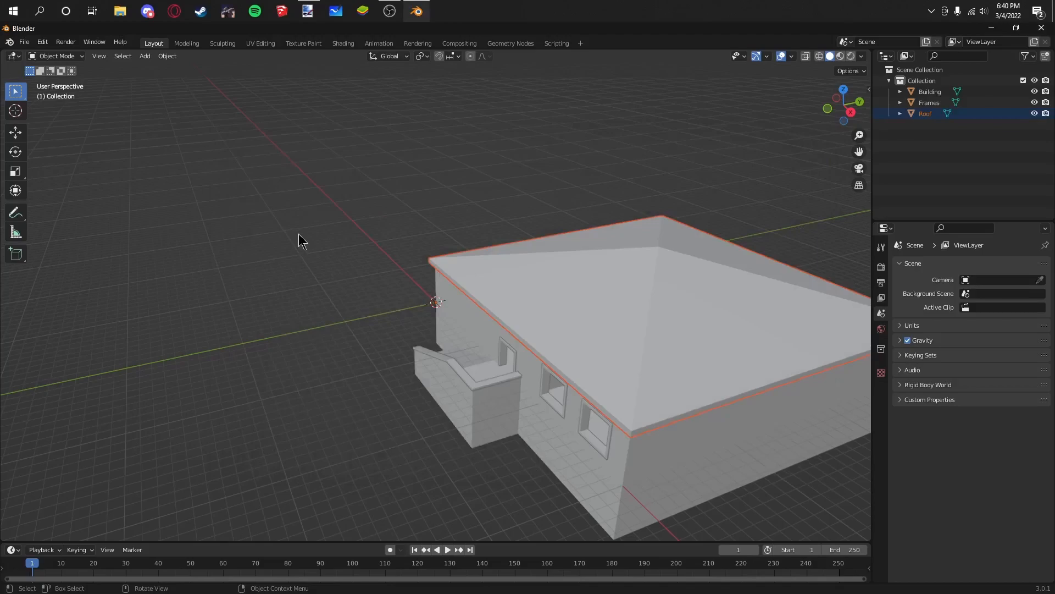
Step: Import Skybox.obj from the Tutorial folder as a Wavefront OBJ
{"action": "left_click", "coordinate": [24, 42]}
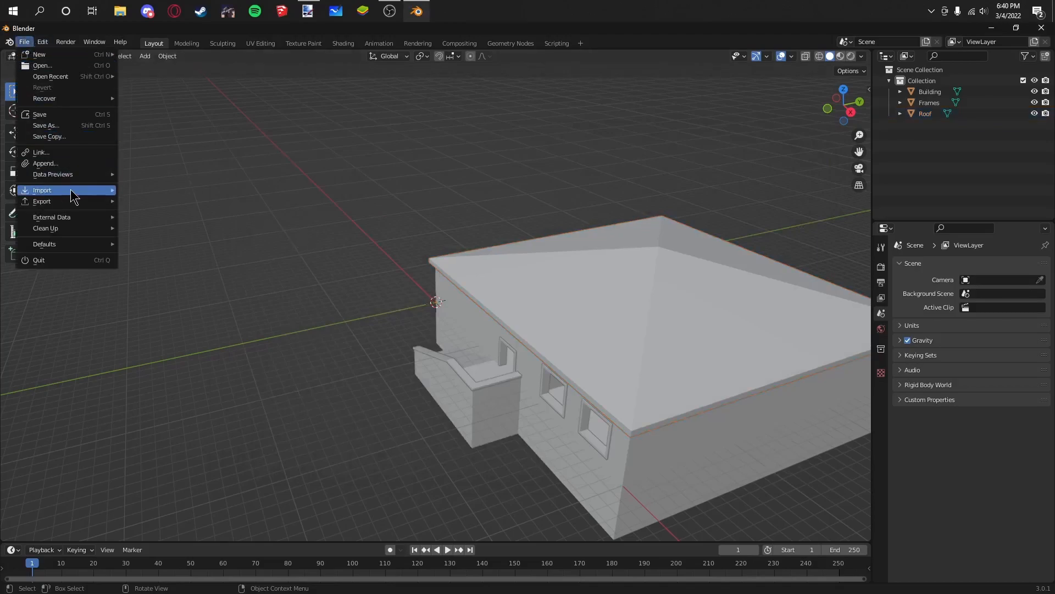
{"action": "mouse_move", "coordinate": [74, 192]}
{"action": "left_click", "coordinate": [195, 300]}
{"action": "left_click", "coordinate": [380, 263]}
{"action": "left_click", "coordinate": [701, 473]}
{"action": "middle_click_drag", "start_coordinate": [297, 297], "coordinate": [410, 277]}
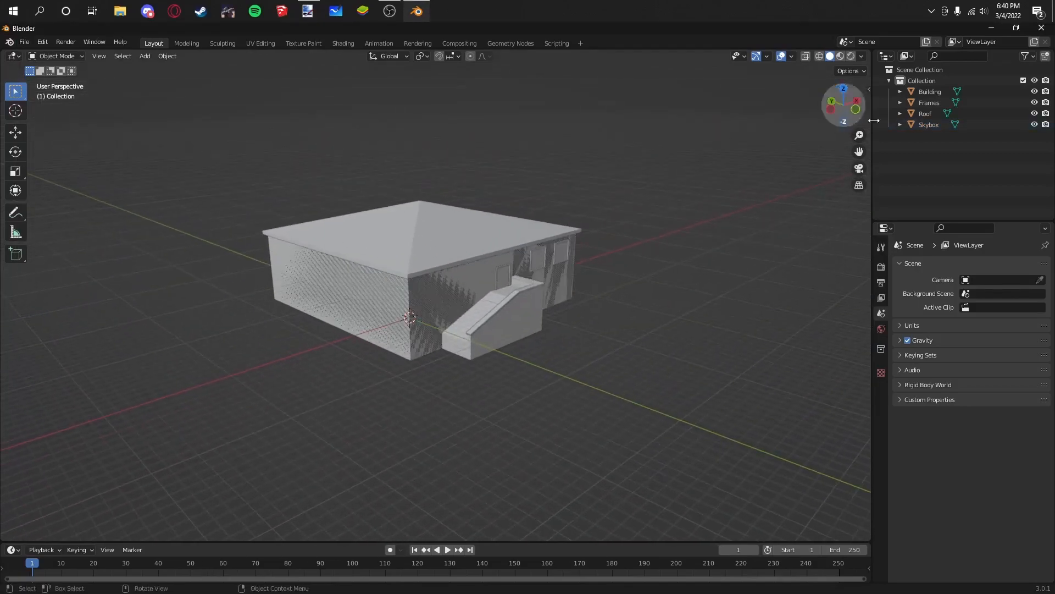
Step: Hide the Skybox, Frames and Roof objects so that only the Building is shown
{"action": "left_click", "coordinate": [1035, 125]}
{"action": "middle_click_drag", "start_coordinate": [659, 166], "coordinate": [610, 179]}
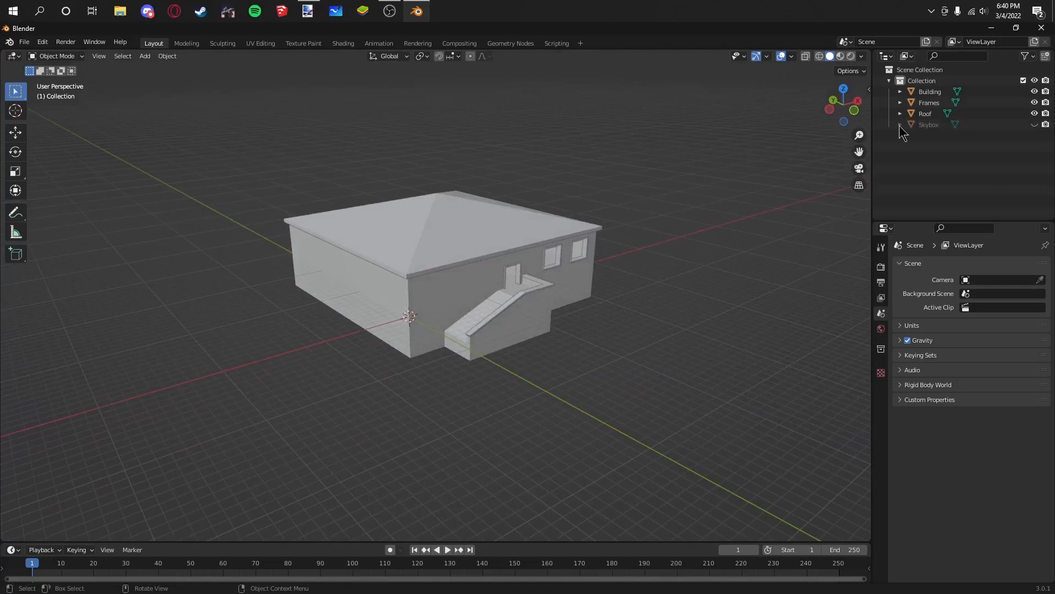
{"action": "left_click", "coordinate": [1035, 102]}
{"action": "left_click", "coordinate": [1035, 113]}
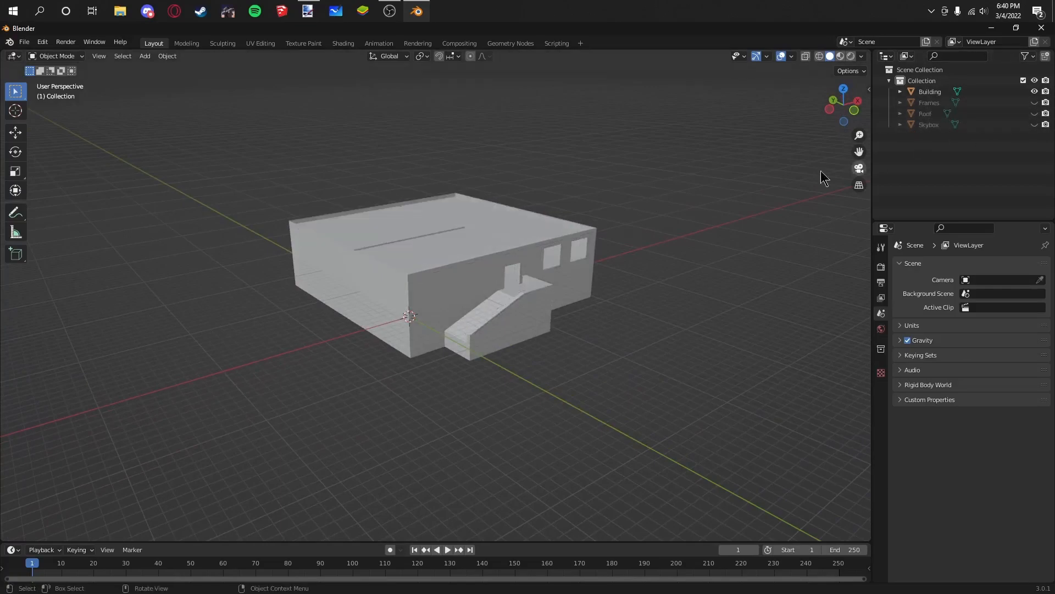
Step: Replace the Building's FrontColor material with a new material named Texture
{"action": "left_click", "coordinate": [572, 232]}
{"action": "left_click", "coordinate": [881, 462]}
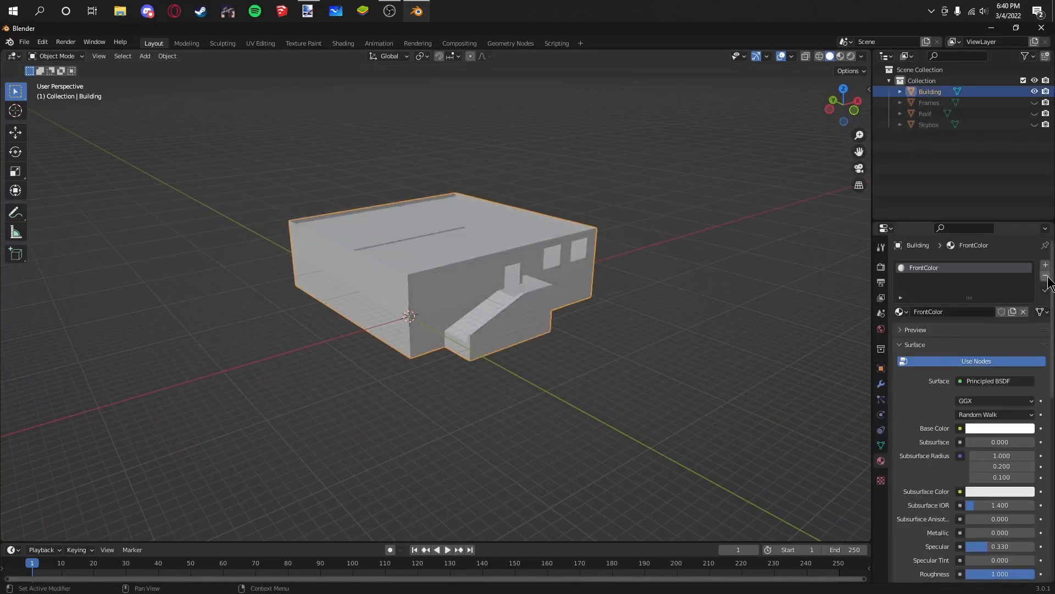
{"action": "left_click", "coordinate": [1046, 275]}
{"action": "left_click", "coordinate": [906, 311]}
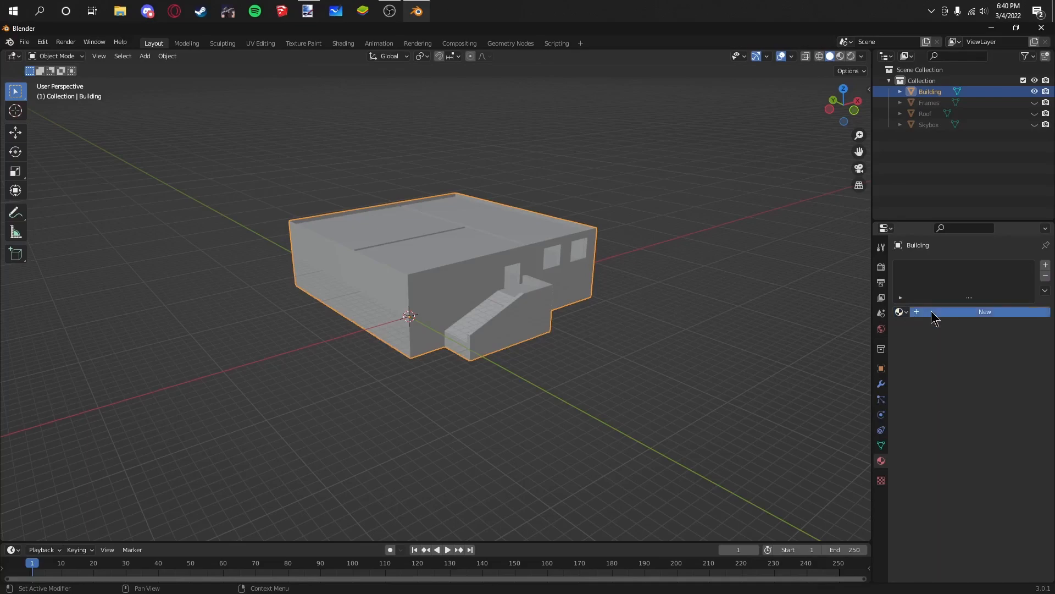
{"action": "left_click", "coordinate": [931, 311]}
{"action": "type", "text": "Texture"}
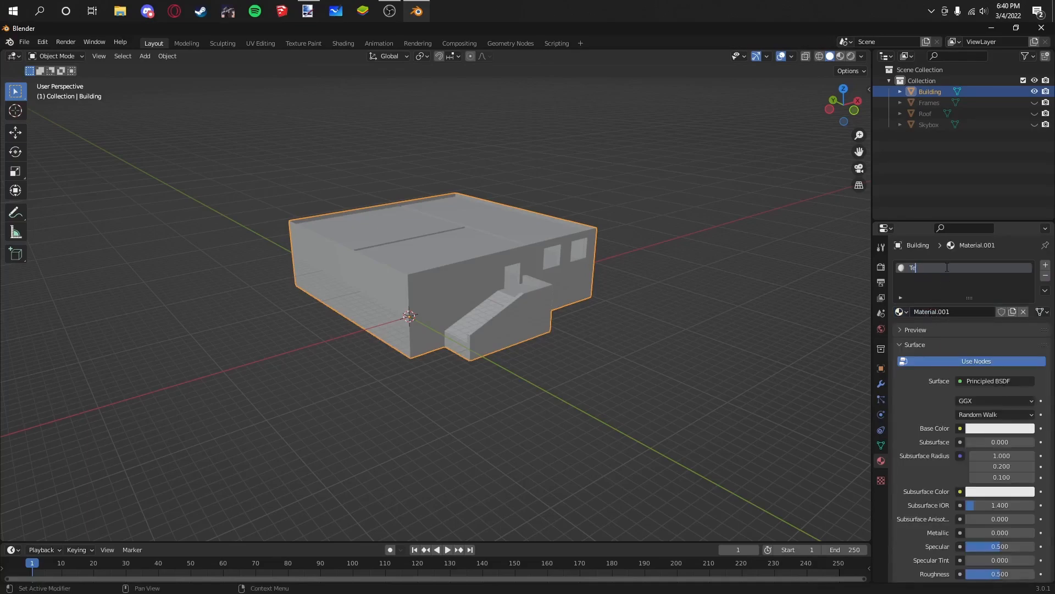
Step: Set the Texture material's base color to an Image Texture using Texture.png from the desktop
{"action": "left_click", "coordinate": [959, 429]}
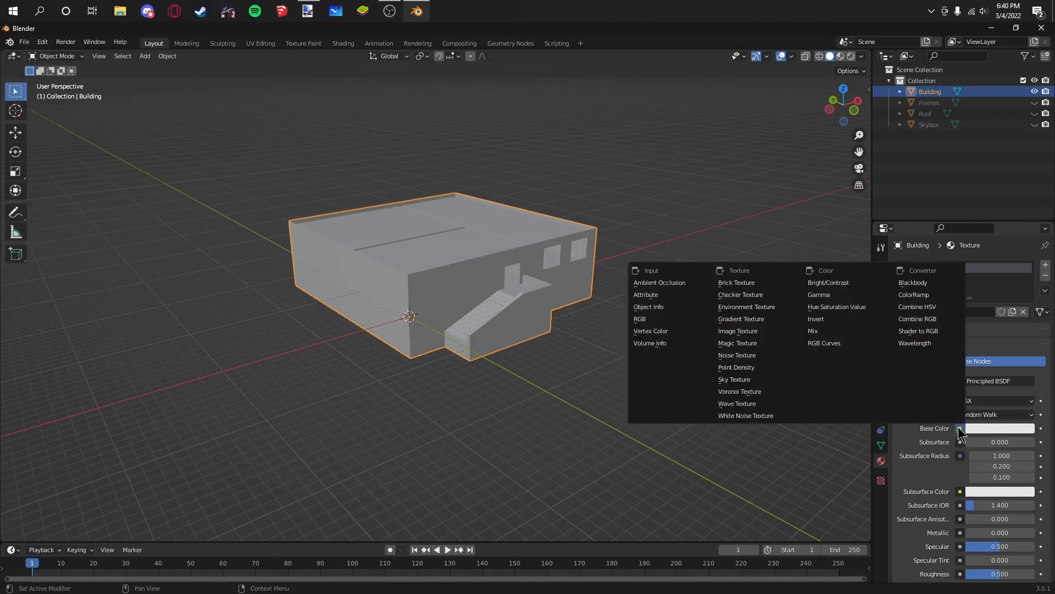
{"action": "left_click", "coordinate": [737, 331]}
{"action": "left_click", "coordinate": [1018, 443]}
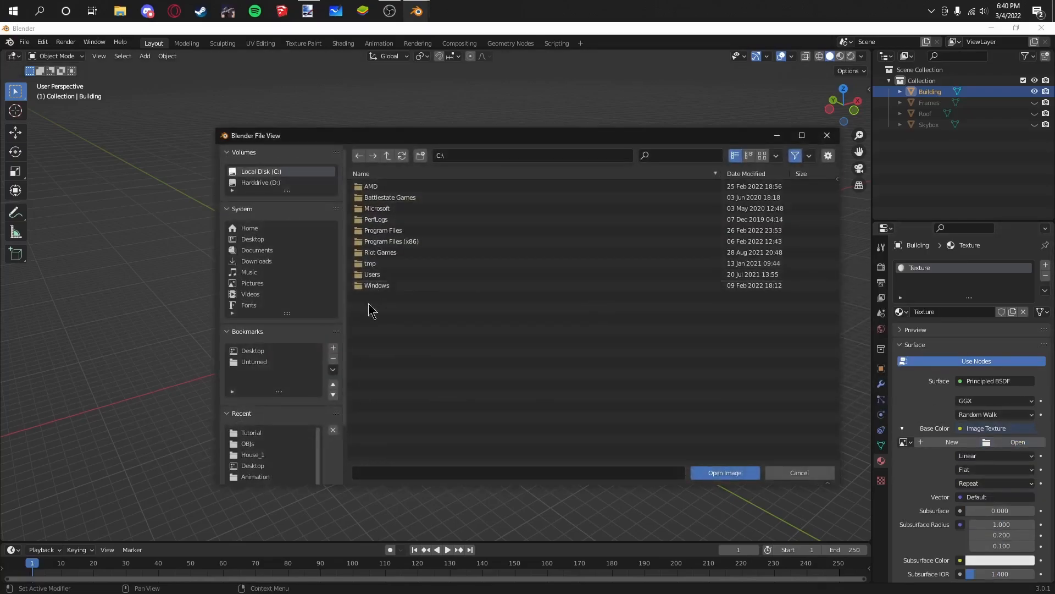
{"action": "left_click", "coordinate": [254, 240]}
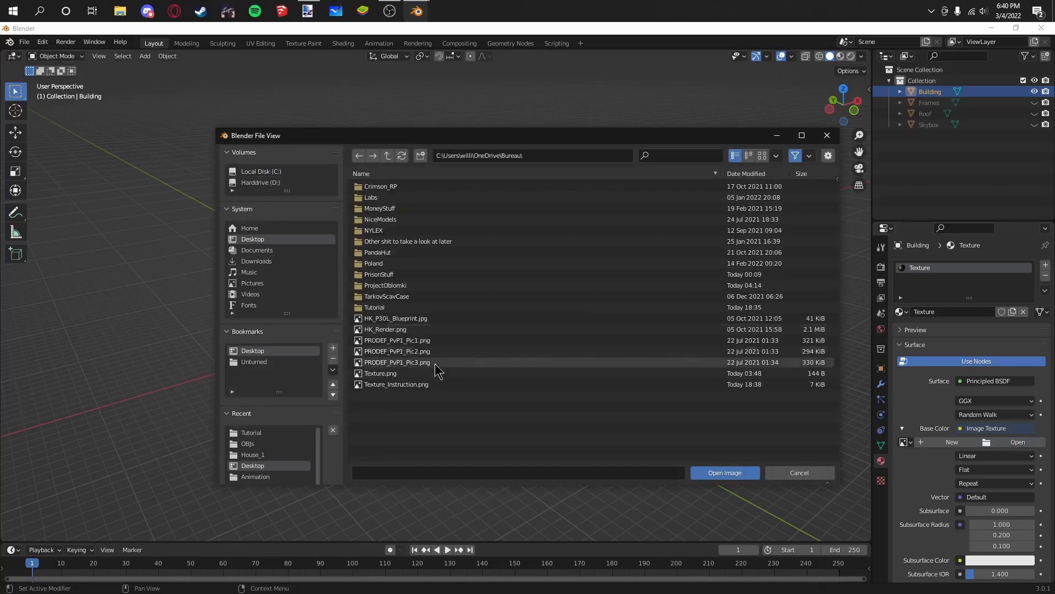
{"action": "left_click", "coordinate": [402, 374]}
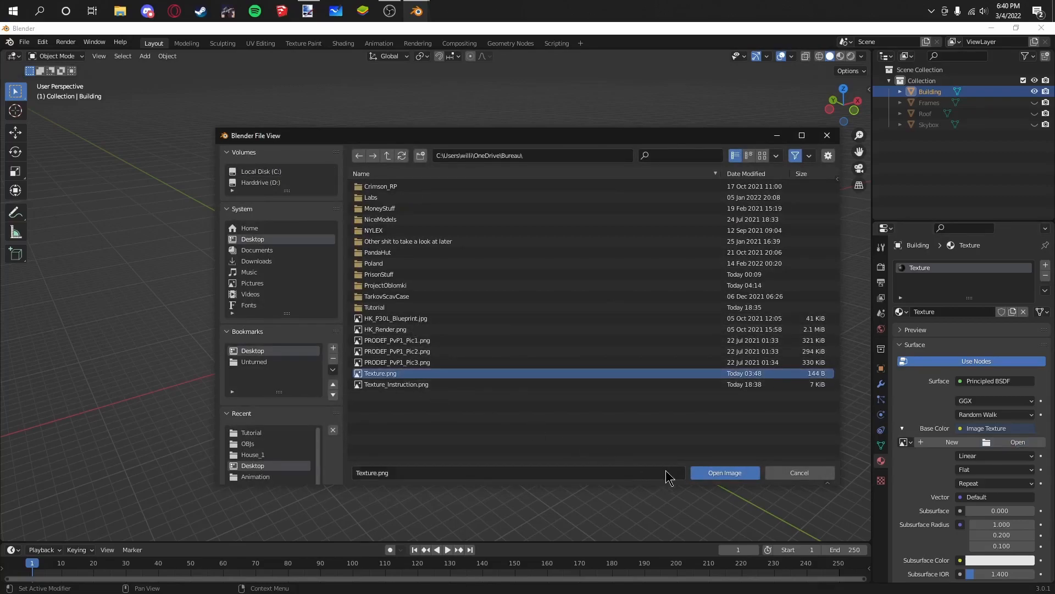
{"action": "left_click", "coordinate": [705, 475]}
Step: Switch the viewport shading to Material Preview
{"action": "key", "text": "z"}
{"action": "left_click", "coordinate": [595, 382]}
{"action": "middle_click_drag", "start_coordinate": [595, 361], "coordinate": [580, 321]}
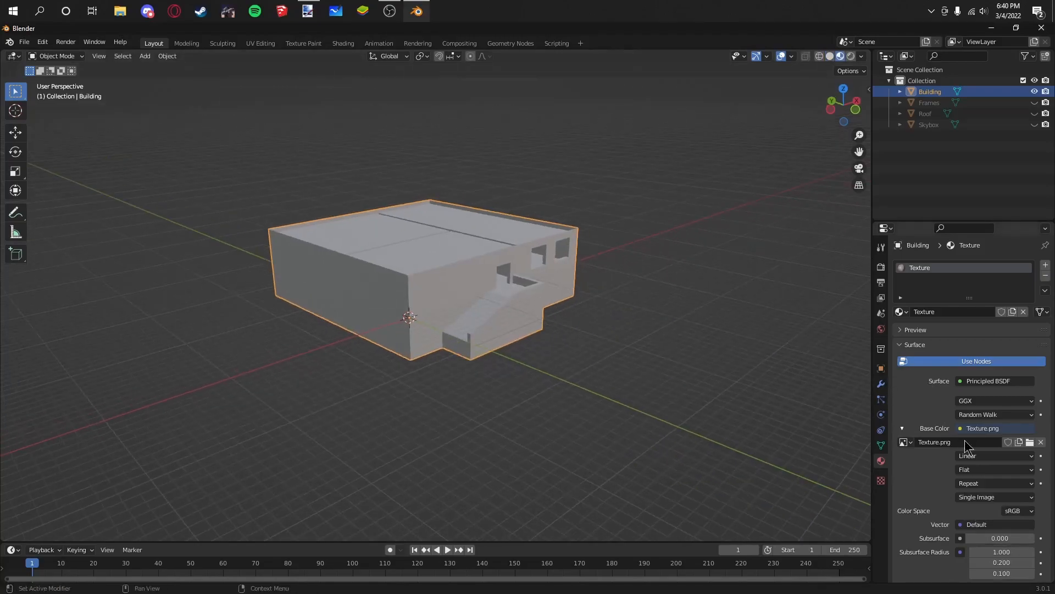
Step: Set the Texture.png image texture's interpolation to Closest on the Building's material
{"action": "left_click", "coordinate": [971, 472]}
{"action": "left_click", "coordinate": [976, 460]}
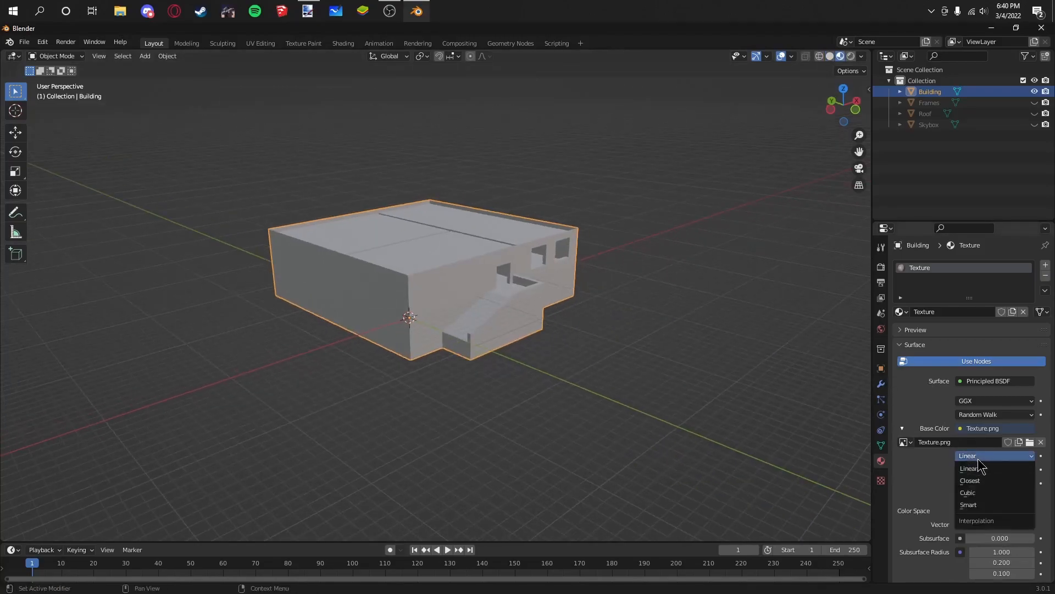
{"action": "left_click", "coordinate": [970, 481]}
{"action": "scroll", "coordinate": [526, 284], "scroll_direction": "up", "scroll_amount": 4}
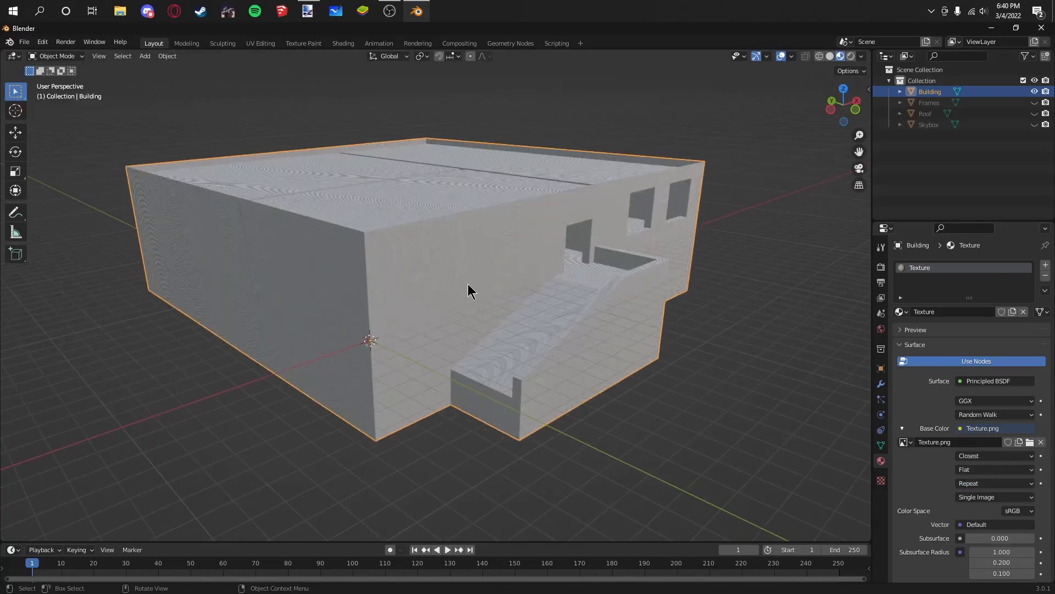
{"action": "middle_click_drag", "start_coordinate": [443, 288], "coordinate": [591, 329]}
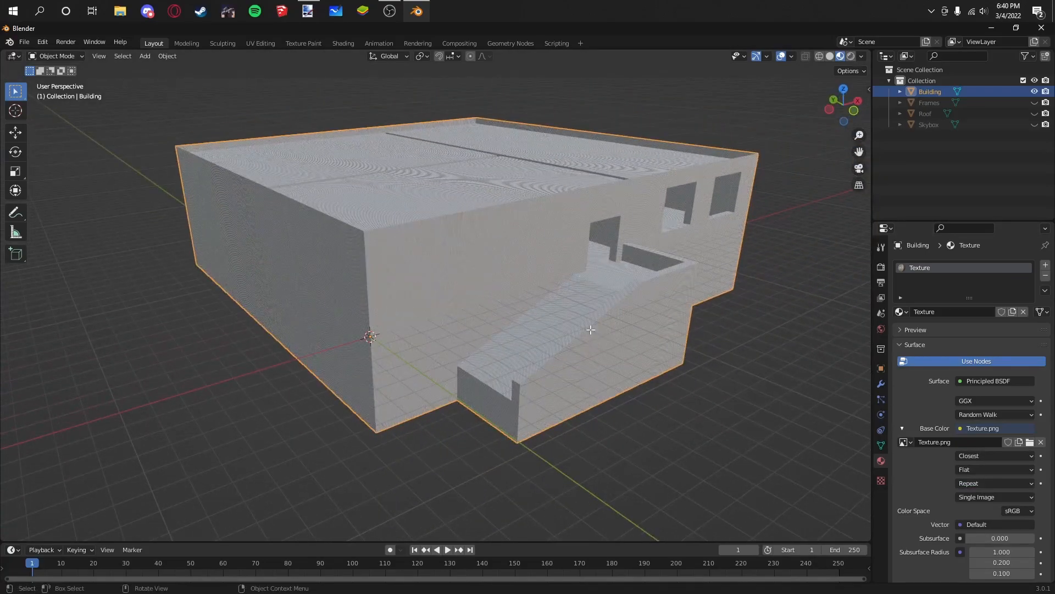
Step: Enter Edit Mode on the Building mesh and switch to face selection
{"action": "key", "text": "Tab"}
{"action": "middle_click_drag", "start_coordinate": [613, 268], "coordinate": [624, 302]}
{"action": "scroll", "coordinate": [622, 299], "scroll_direction": "down", "scroll_amount": 4}
{"action": "middle_click_drag", "start_coordinate": [581, 229], "coordinate": [624, 305], "text": "shift"}
{"action": "middle_click_drag", "start_coordinate": [623, 305], "coordinate": [586, 320]}
{"action": "left_click", "coordinate": [675, 280]}
{"action": "middle_click_drag", "start_coordinate": [457, 247], "coordinate": [450, 292]}
{"action": "middle_click_drag", "start_coordinate": [522, 313], "coordinate": [474, 352]}
{"action": "scroll", "coordinate": [470, 283], "scroll_direction": "up", "scroll_amount": 3}
{"action": "middle_click_drag", "start_coordinate": [474, 352], "coordinate": [455, 266], "text": "shift"}
{"action": "scroll", "coordinate": [455, 266], "scroll_direction": "up", "scroll_amount": 3}
{"action": "middle_click_drag", "start_coordinate": [459, 330], "coordinate": [505, 309]}
{"action": "scroll", "coordinate": [492, 368], "scroll_direction": "down", "scroll_amount": 4}
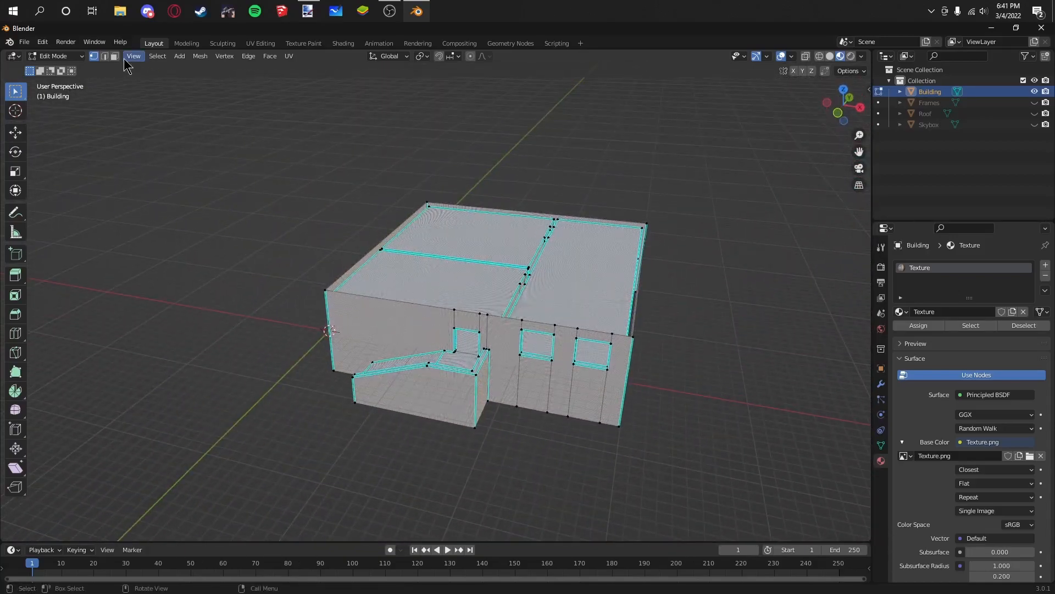
{"action": "middle_click_drag", "start_coordinate": [170, 100], "coordinate": [279, 189]}
Step: In the UV Editing workspace, select all of the Building's faces and scale their UVs to 0
{"action": "left_click", "coordinate": [263, 44]}
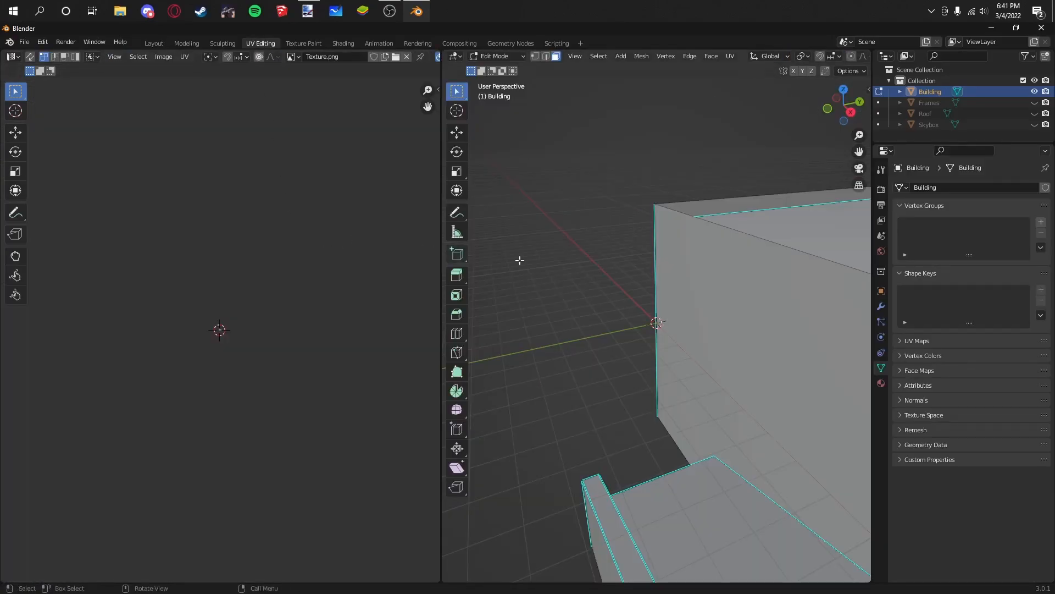
{"action": "scroll", "coordinate": [731, 305], "scroll_direction": "down", "scroll_amount": 5}
{"action": "key", "text": "a"}
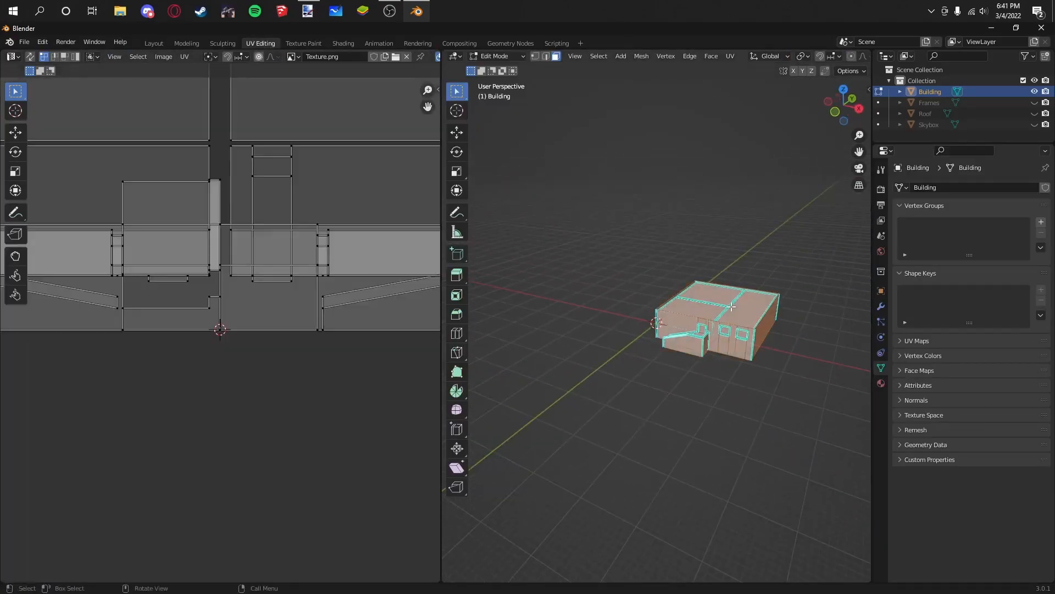
{"action": "scroll", "coordinate": [347, 246], "scroll_direction": "down", "scroll_amount": 3}
{"action": "middle_click_drag", "start_coordinate": [215, 233], "coordinate": [237, 254]}
{"action": "key", "text": "a"}
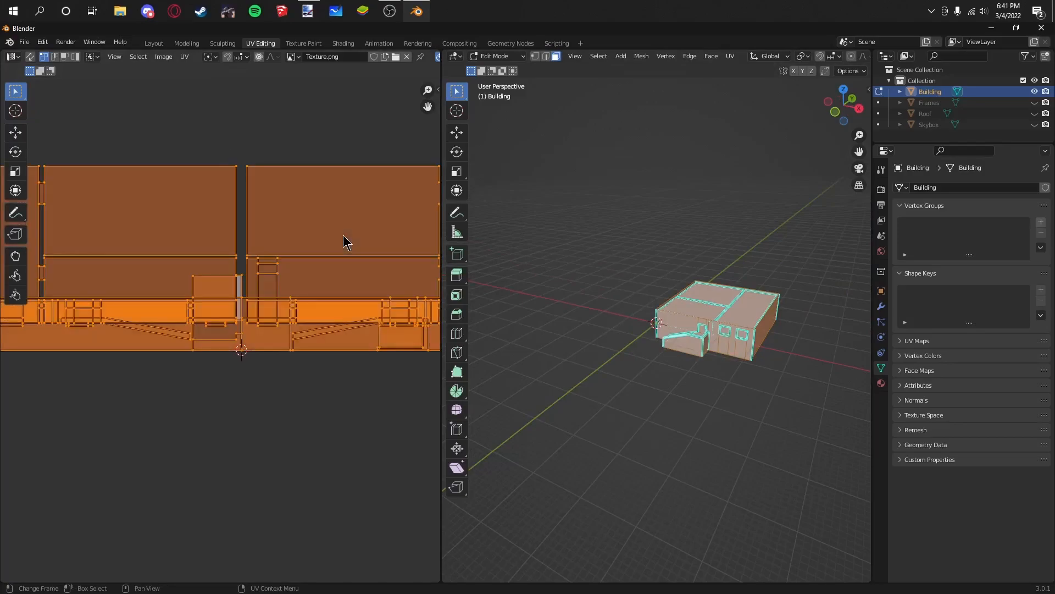
{"action": "key", "text": "s"}
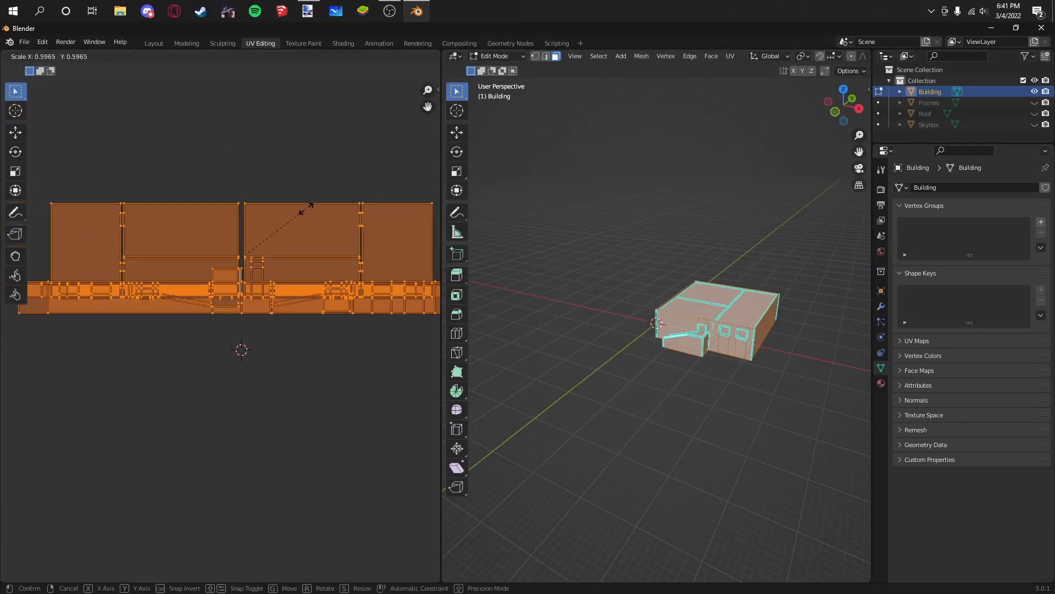
{"action": "key", "text": "0"}
{"action": "key", "text": "Return"}
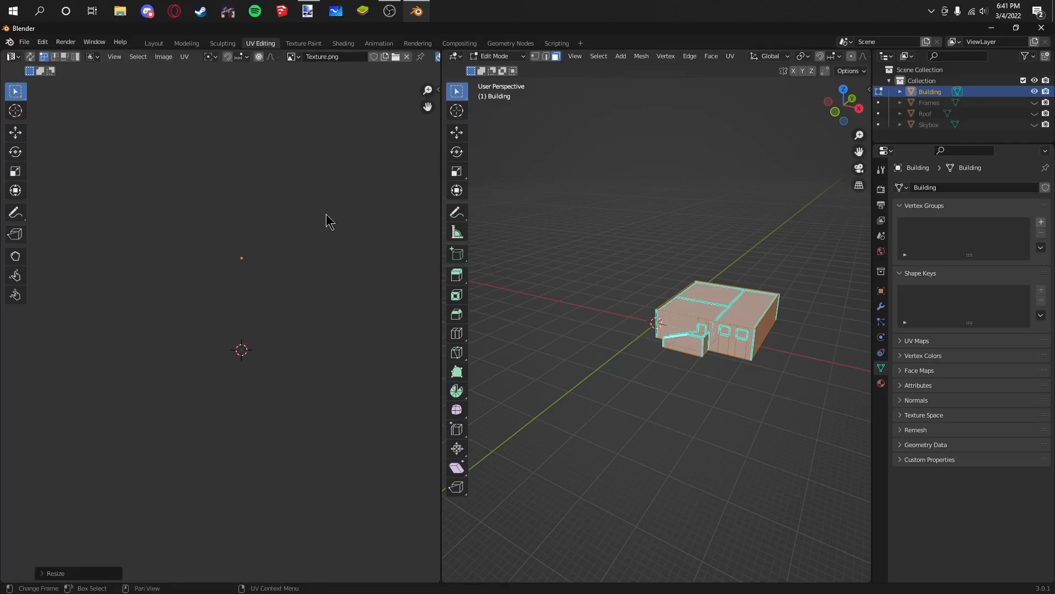
Step: Move the Building's collapsed UVs onto the light blue swatch of the Texture.png palette
{"action": "key", "text": "g"}
{"action": "left_click", "coordinate": [281, 406]}
{"action": "middle_click_drag", "start_coordinate": [318, 386], "coordinate": [257, 346]}
{"action": "scroll", "coordinate": [272, 386], "scroll_direction": "up", "scroll_amount": 3}
{"action": "scroll", "coordinate": [296, 450], "scroll_direction": "up", "scroll_amount": 6}
{"action": "scroll", "coordinate": [264, 394], "scroll_direction": "up", "scroll_amount": 6}
{"action": "key", "text": "g"}
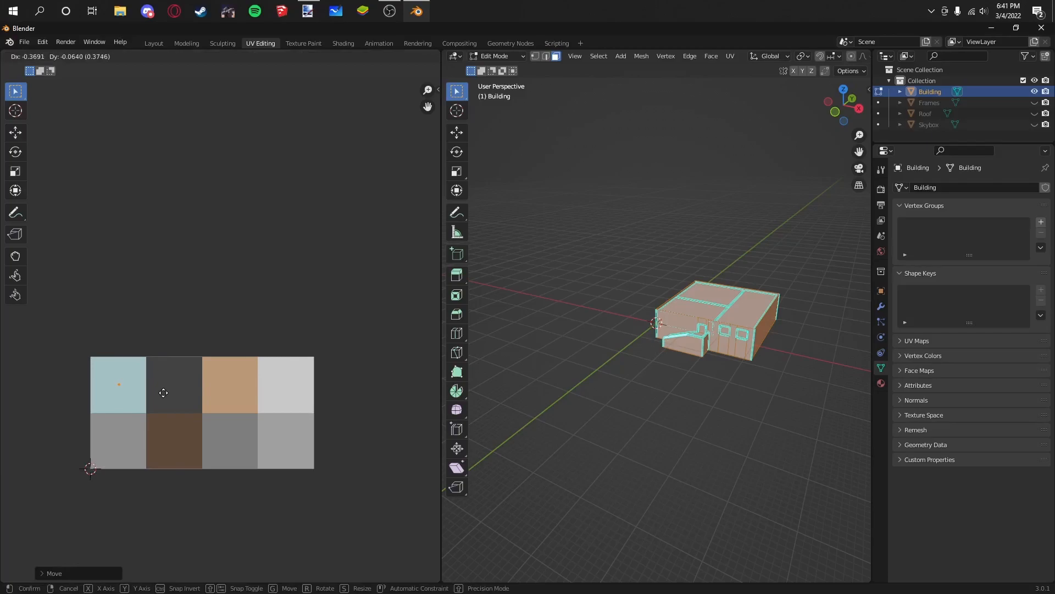
{"action": "left_click", "coordinate": [163, 393]}
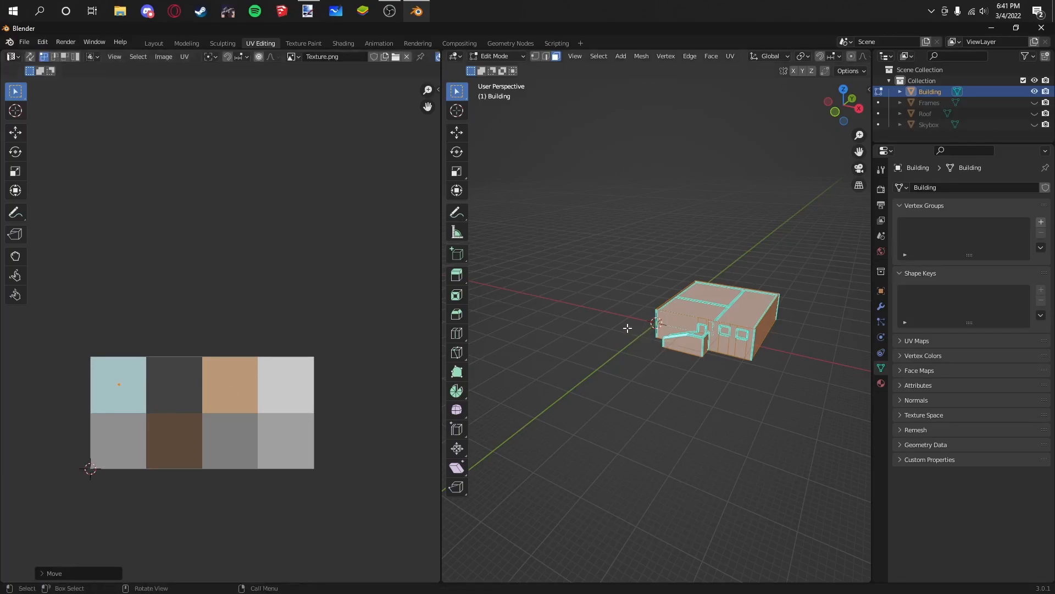
Step: Switch the UV Editing workspace's 3D viewport shading to Material Preview
{"action": "scroll", "coordinate": [636, 309], "scroll_direction": "up", "scroll_amount": 5}
{"action": "key", "text": "z"}
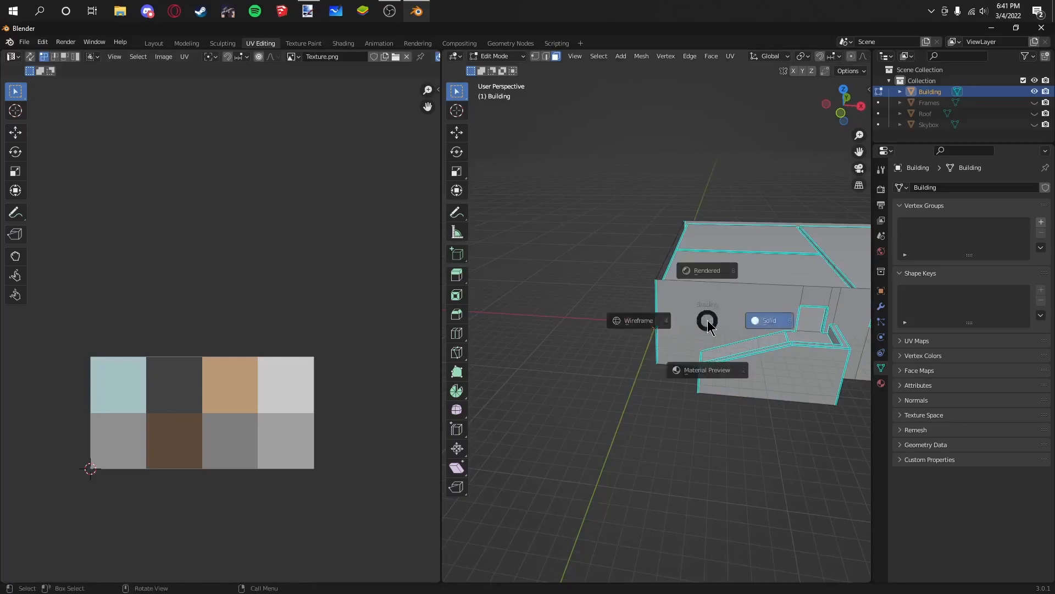
{"action": "left_click", "coordinate": [705, 369]}
Step: Select the room floors, the entrance landing and the ramp surface, and move their UVs onto the dark brown swatch
{"action": "mouse_move", "coordinate": [705, 370]}
{"action": "middle_mouse_down"}
{"action": "mouse_move", "coordinate": [681, 288]}
{"action": "mouse_move", "coordinate": [663, 279]}
{"action": "middle_mouse_up"}
{"action": "left_click", "coordinate": [673, 305], "text": "shift"}
{"action": "left_click", "coordinate": [739, 277], "text": "shift"}
{"action": "middle_click_drag", "start_coordinate": [706, 333], "coordinate": [688, 291]}
{"action": "left_click", "coordinate": [684, 363], "text": "shift"}
{"action": "left_click", "coordinate": [666, 481], "text": "shift"}
{"action": "left_click", "coordinate": [586, 380], "text": "shift"}
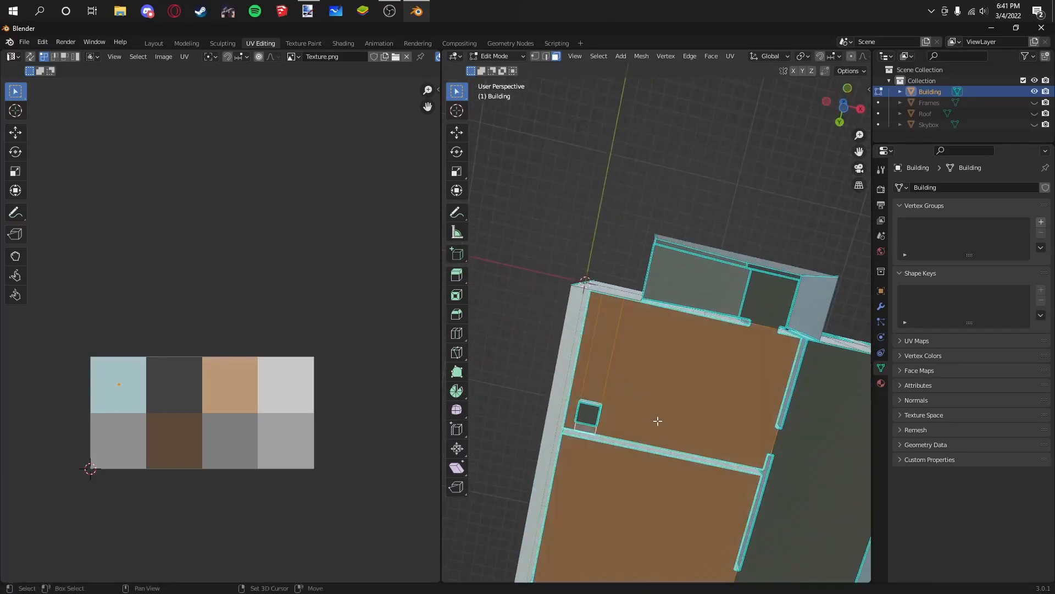
{"action": "middle_click_drag", "start_coordinate": [778, 488], "coordinate": [641, 376], "text": "shift"}
{"action": "left_click", "coordinate": [665, 360], "text": "shift"}
{"action": "left_click", "coordinate": [625, 193], "text": "shift"}
{"action": "left_click", "coordinate": [571, 183], "text": "shift"}
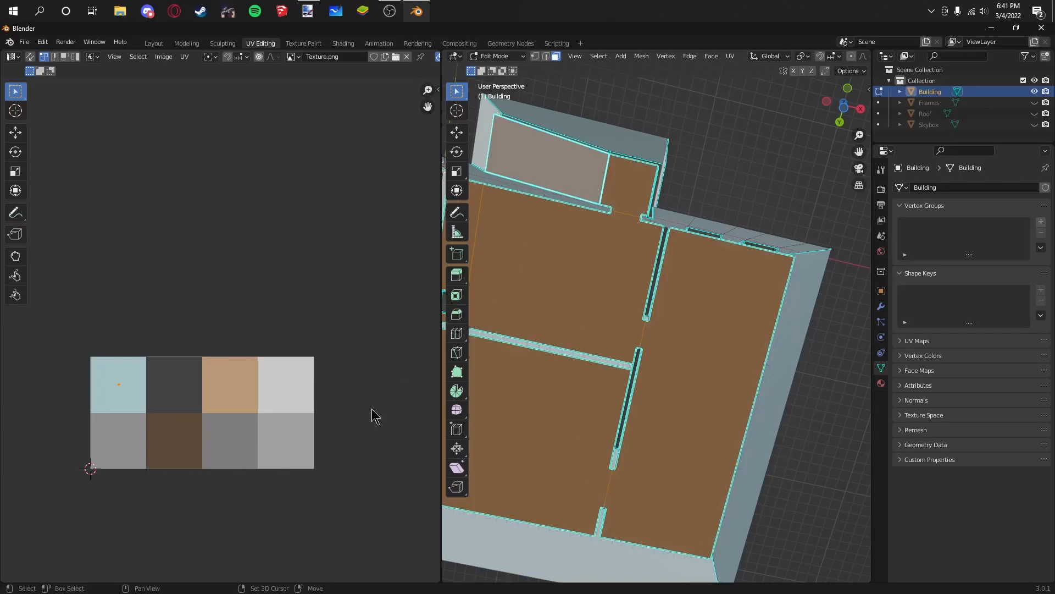
{"action": "key", "text": "g"}
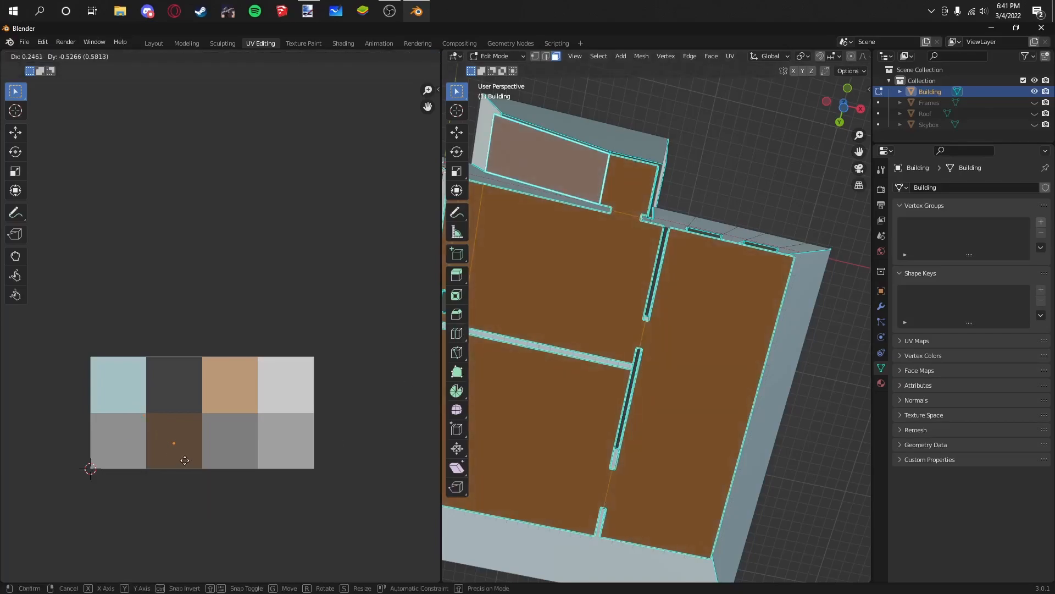
{"action": "left_click", "coordinate": [185, 461]}
{"action": "scroll", "coordinate": [587, 292], "scroll_direction": "down", "scroll_amount": 4}
{"action": "middle_click_drag", "start_coordinate": [587, 291], "coordinate": [589, 433]}
{"action": "key", "text": "Tab"}
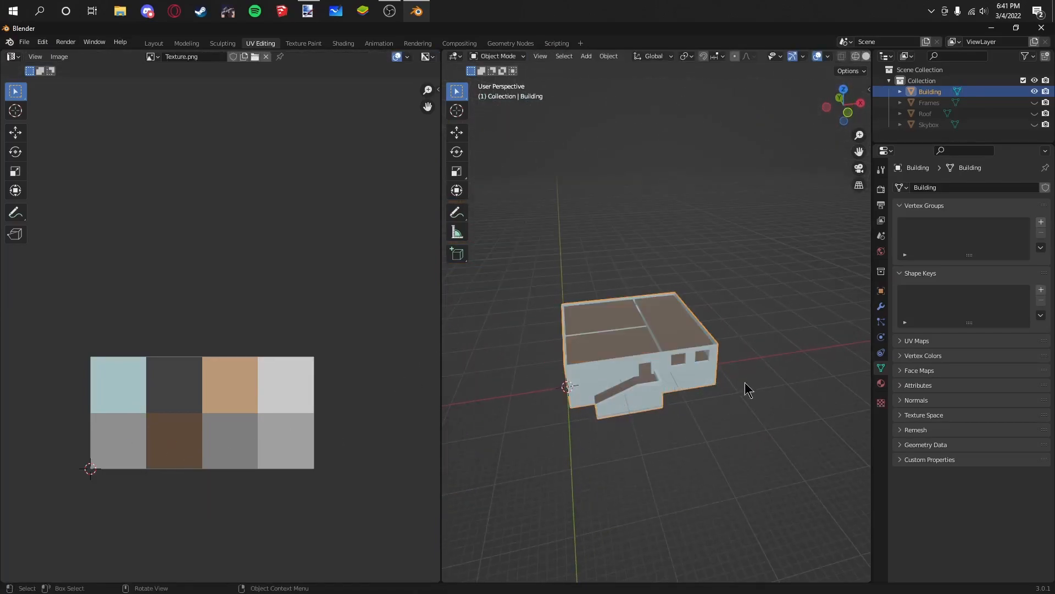
{"action": "left_click", "coordinate": [744, 382]}
Step: Select the interior wall faces visible through the entrance doorway and window, and move their UVs onto the light grey swatch
{"action": "scroll", "coordinate": [676, 387], "scroll_direction": "up", "scroll_amount": 3}
{"action": "middle_click_drag", "start_coordinate": [683, 372], "coordinate": [658, 410]}
{"action": "left_click", "coordinate": [666, 373]}
{"action": "key", "text": "Tab"}
{"action": "middle_click_drag", "start_coordinate": [768, 436], "coordinate": [635, 388]}
{"action": "scroll", "coordinate": [635, 389], "scroll_direction": "up", "scroll_amount": 3}
{"action": "scroll", "coordinate": [635, 388], "scroll_direction": "up", "scroll_amount": 8}
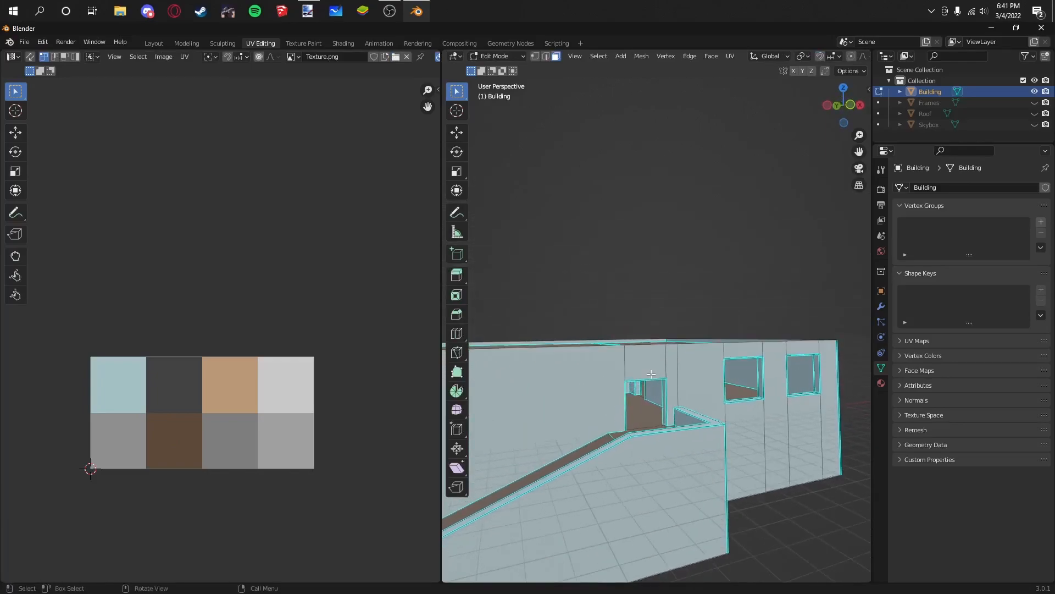
{"action": "scroll", "coordinate": [616, 339], "scroll_direction": "up", "scroll_amount": 3}
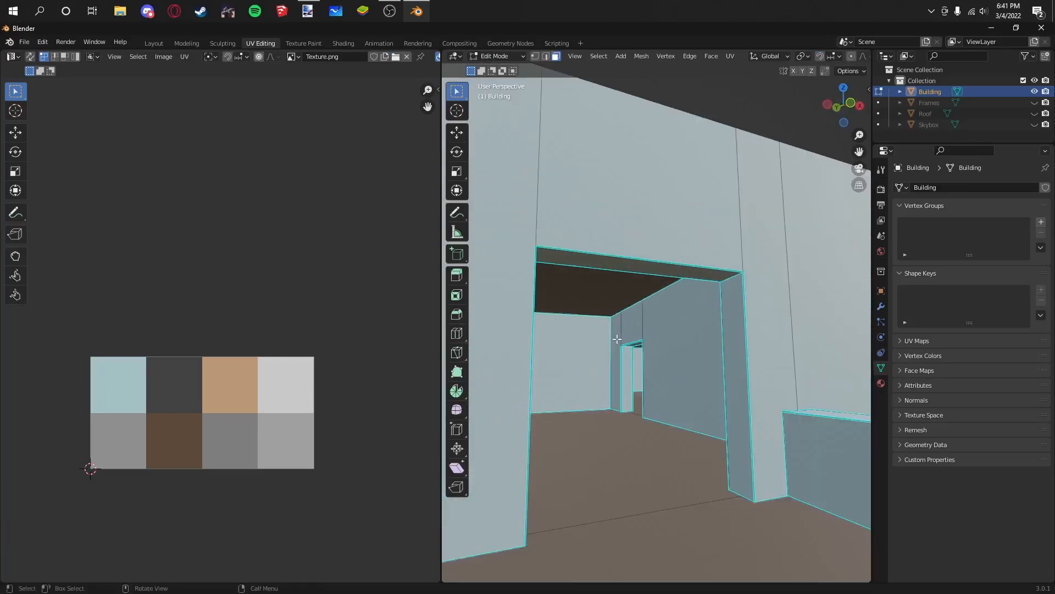
{"action": "left_click", "coordinate": [622, 335]}
{"action": "left_click", "coordinate": [600, 345], "text": "shift"}
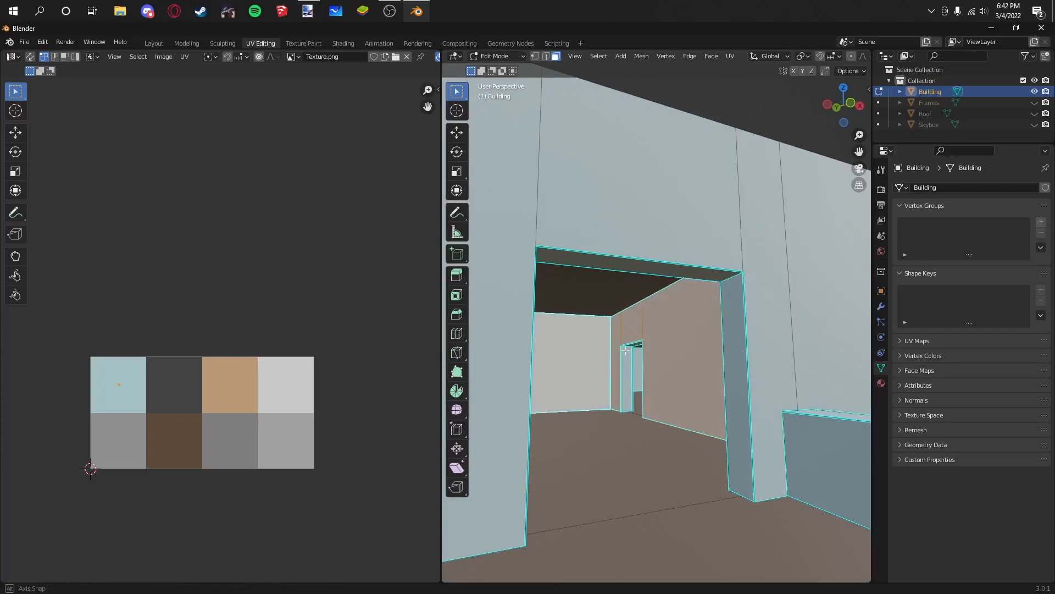
{"action": "scroll", "coordinate": [626, 350], "scroll_direction": "up", "scroll_amount": 5}
{"action": "left_click", "coordinate": [641, 324], "text": "shift"}
{"action": "left_click", "coordinate": [709, 335], "text": "shift"}
{"action": "left_click", "coordinate": [766, 324], "text": "shift"}
{"action": "left_click", "coordinate": [779, 341], "text": "shift"}
{"action": "left_click", "coordinate": [802, 338], "text": "shift"}
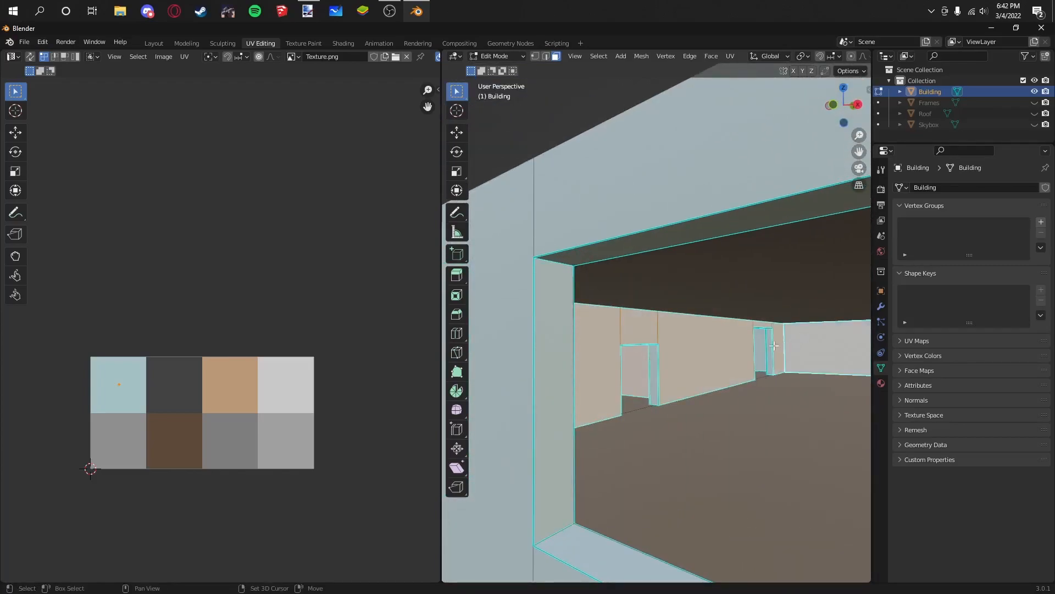
{"action": "key", "text": "g"}
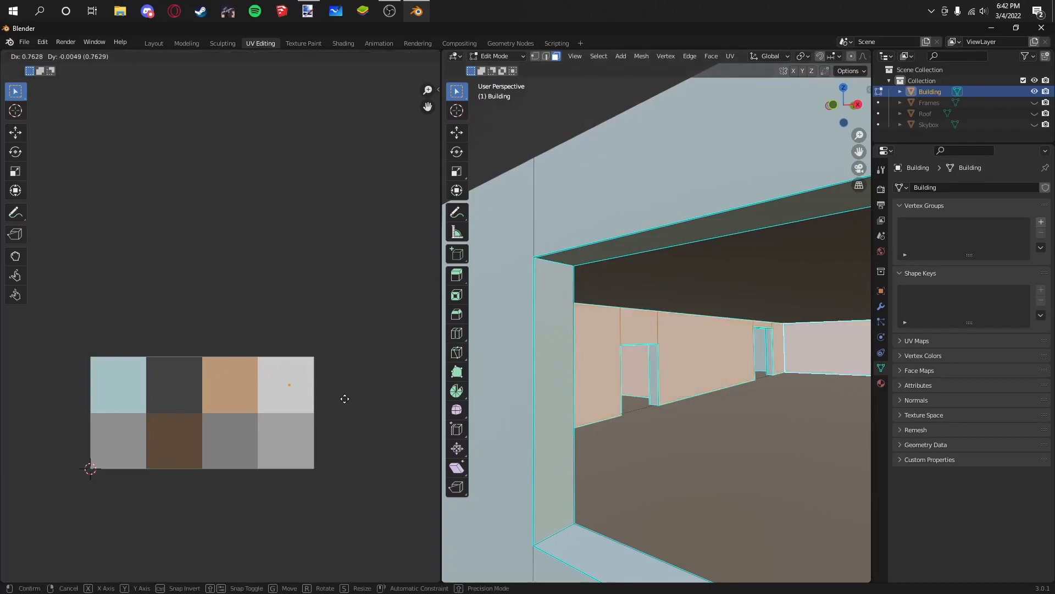
{"action": "left_click", "coordinate": [343, 399]}
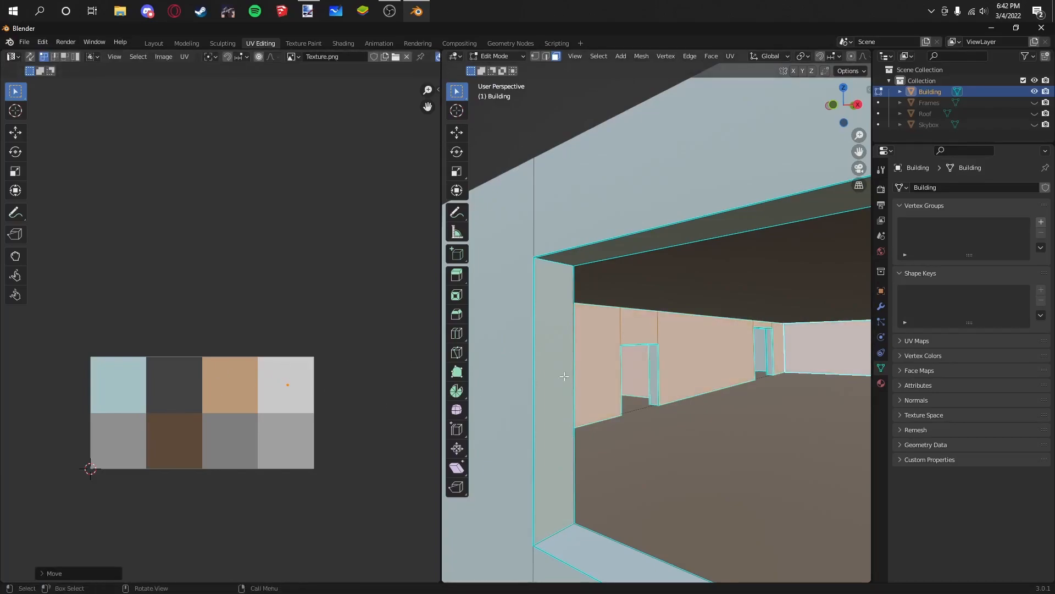
Step: Select the inner wall faces around the two windows and move their UVs onto the light grey swatch
{"action": "scroll", "coordinate": [581, 360], "scroll_direction": "down", "scroll_amount": 8}
{"action": "key", "text": "Tab"}
{"action": "middle_click_drag", "start_coordinate": [581, 360], "coordinate": [704, 355]}
{"action": "key", "text": "Tab"}
{"action": "left_click", "coordinate": [774, 369], "text": "shift"}
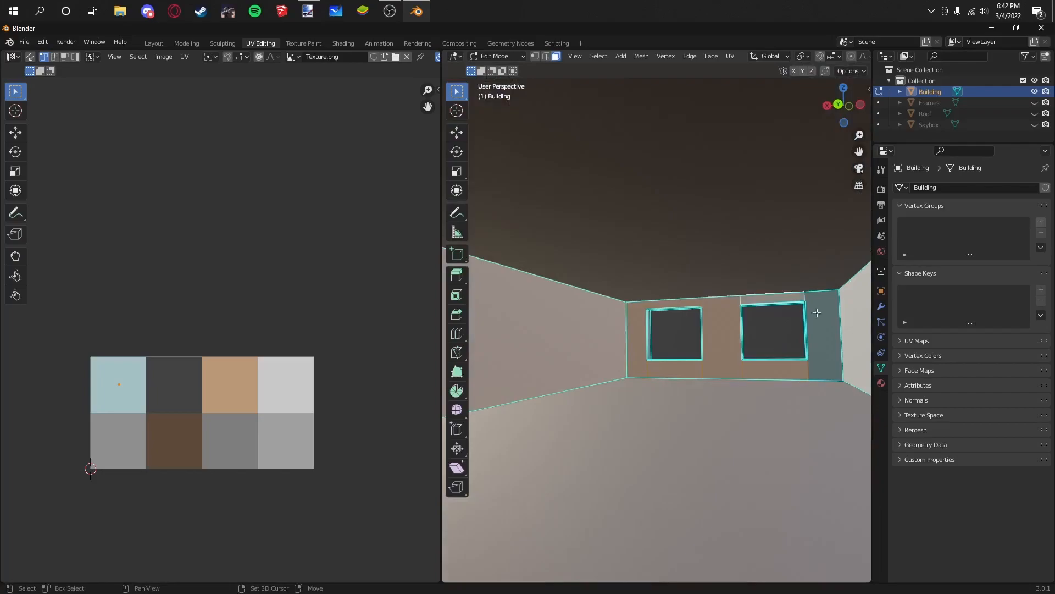
{"action": "key", "text": "g"}
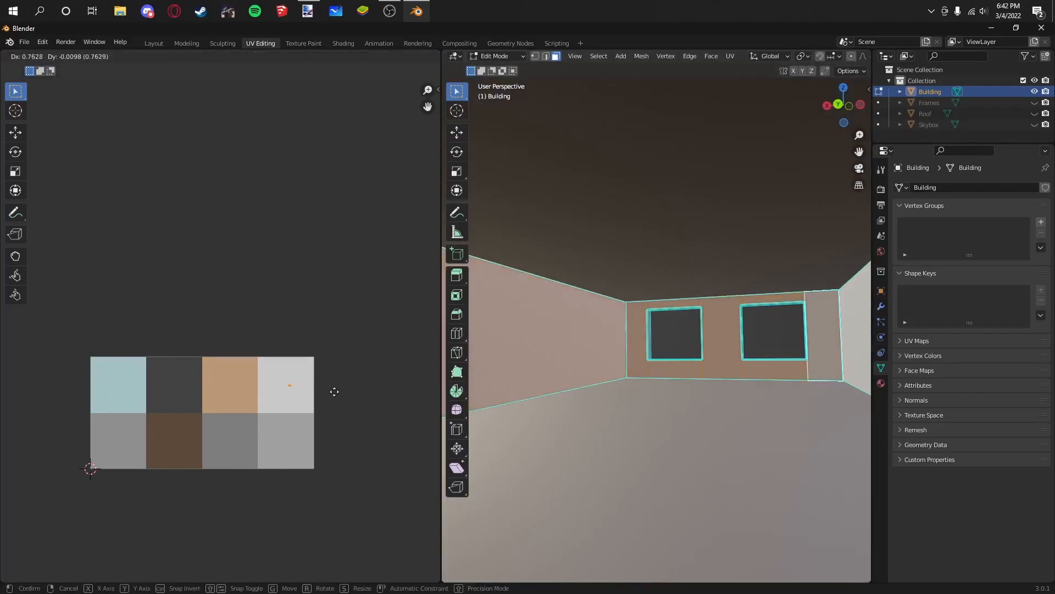
{"action": "left_click", "coordinate": [334, 391]}
{"action": "scroll", "coordinate": [641, 341], "scroll_direction": "down", "scroll_amount": 1}
{"action": "mouse_move", "coordinate": [641, 342]}
{"action": "middle_mouse_down"}
{"action": "mouse_move", "coordinate": [687, 358]}
{"action": "mouse_move", "coordinate": [591, 334]}
{"action": "mouse_move", "coordinate": [627, 343]}
{"action": "middle_mouse_up"}
{"action": "scroll", "coordinate": [655, 343], "scroll_direction": "down", "scroll_amount": 4}
{"action": "key", "text": "Tab"}
Step: Select the remaining room walls around the interior doorway and move their UVs onto the light grey swatch
{"action": "key", "text": "Tab"}
{"action": "key", "text": "alt+a"}
{"action": "middle_click_drag", "start_coordinate": [709, 316], "coordinate": [654, 288], "text": "shift"}
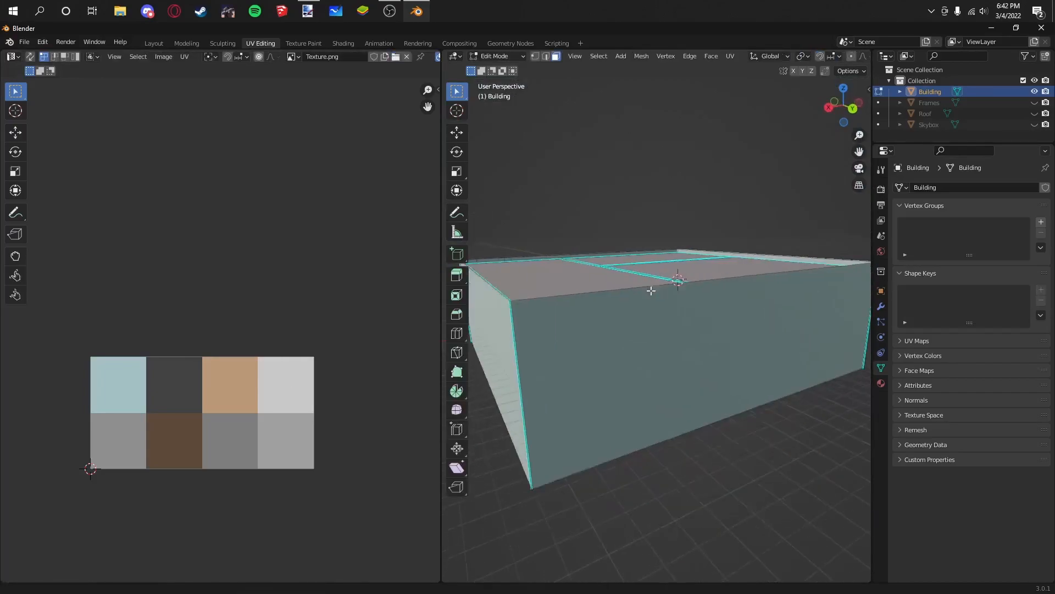
{"action": "scroll", "coordinate": [655, 287], "scroll_direction": "up", "scroll_amount": 5}
{"action": "left_click", "coordinate": [720, 251]}
{"action": "left_click", "coordinate": [824, 255], "text": "shift"}
{"action": "middle_click_drag", "start_coordinate": [766, 266], "coordinate": [690, 323]}
{"action": "scroll", "coordinate": [760, 267], "scroll_direction": "up", "scroll_amount": 3}
{"action": "middle_click_drag", "start_coordinate": [542, 319], "coordinate": [643, 328]}
{"action": "key", "text": "g"}
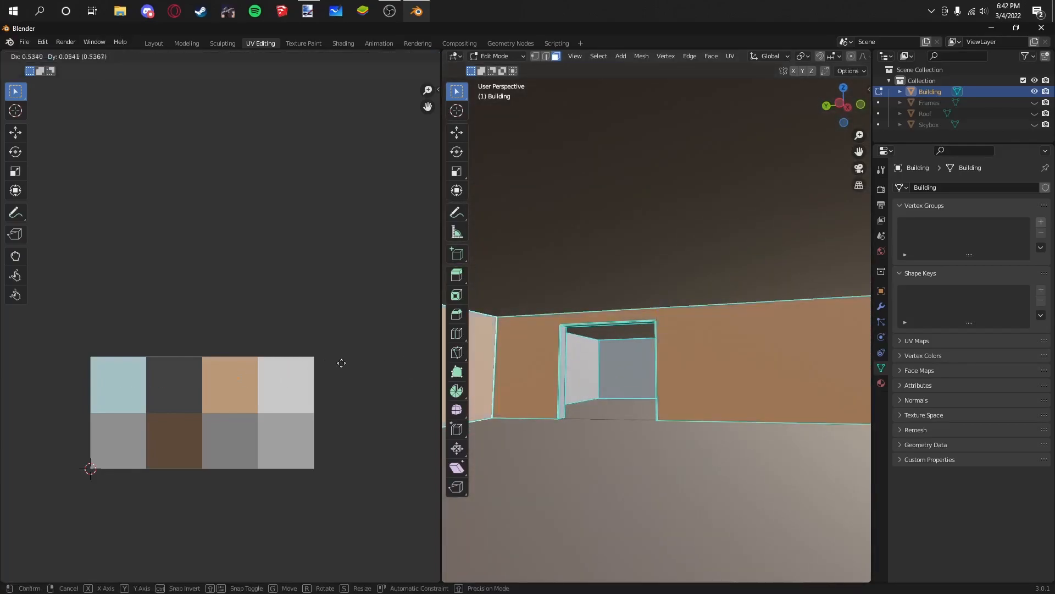
{"action": "left_click", "coordinate": [375, 368]}
{"action": "key", "text": "Tab"}
Step: Select the inner wall faces around the entrance doorway and move their UVs onto the light grey swatch
{"action": "scroll", "coordinate": [588, 336], "scroll_direction": "down", "scroll_amount": 4}
{"action": "middle_click_drag", "start_coordinate": [588, 336], "coordinate": [619, 351]}
{"action": "scroll", "coordinate": [587, 360], "scroll_direction": "down", "scroll_amount": 2}
{"action": "scroll", "coordinate": [545, 370], "scroll_direction": "up", "scroll_amount": 4}
{"action": "key", "text": "Tab"}
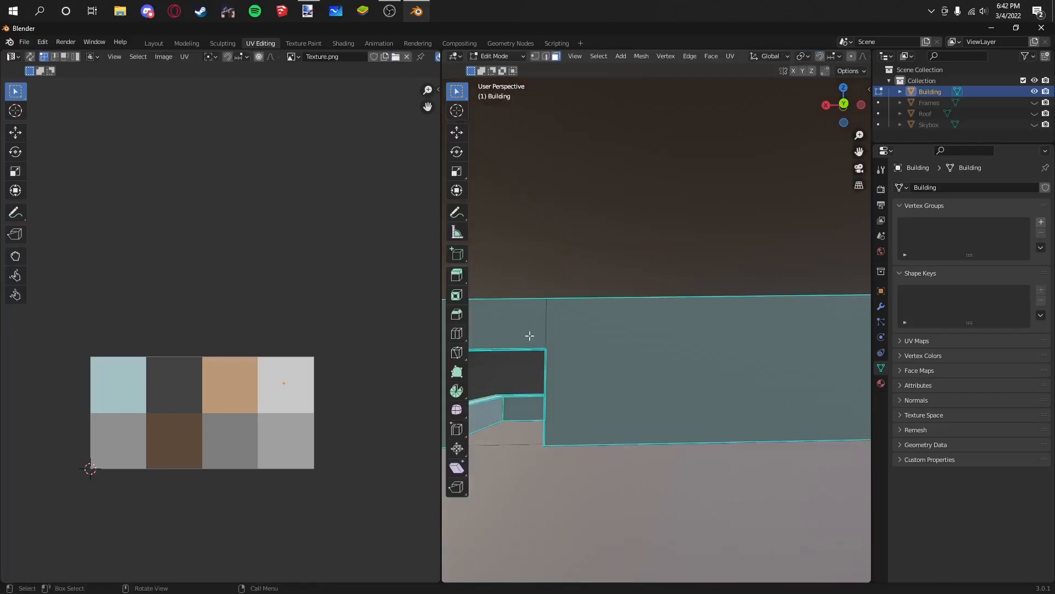
{"action": "left_click", "coordinate": [508, 321]}
{"action": "middle_click_drag", "start_coordinate": [507, 321], "coordinate": [576, 324], "text": "shift"}
{"action": "left_click", "coordinate": [509, 319], "text": "shift"}
{"action": "left_click", "coordinate": [674, 337], "text": "shift"}
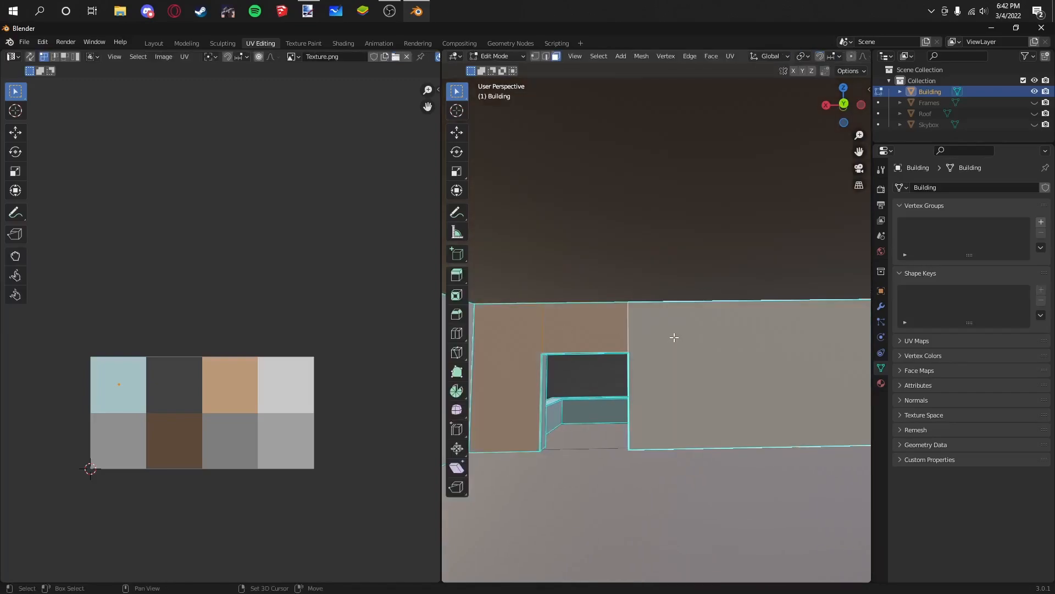
{"action": "middle_click_drag", "start_coordinate": [689, 336], "coordinate": [518, 332], "text": "shift"}
{"action": "middle_click_drag", "start_coordinate": [728, 338], "coordinate": [763, 340]}
{"action": "middle_click_drag", "start_coordinate": [763, 340], "coordinate": [648, 339], "text": "shift"}
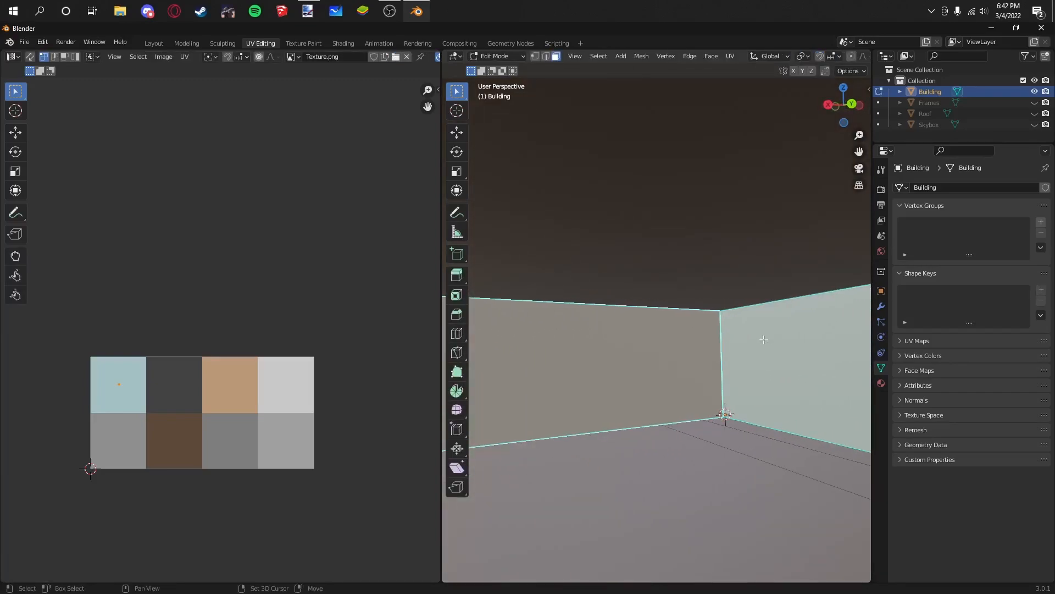
{"action": "key", "text": "g"}
{"action": "left_click", "coordinate": [325, 343]}
{"action": "key", "text": "Tab"}
Step: Show the Frames object, hide the Building and select the Frames
{"action": "middle_click_drag", "start_coordinate": [584, 330], "coordinate": [711, 374]}
{"action": "scroll", "coordinate": [623, 340], "scroll_direction": "down", "scroll_amount": 3}
{"action": "middle_click_drag", "start_coordinate": [624, 347], "coordinate": [671, 275]}
{"action": "left_click", "coordinate": [1035, 102]}
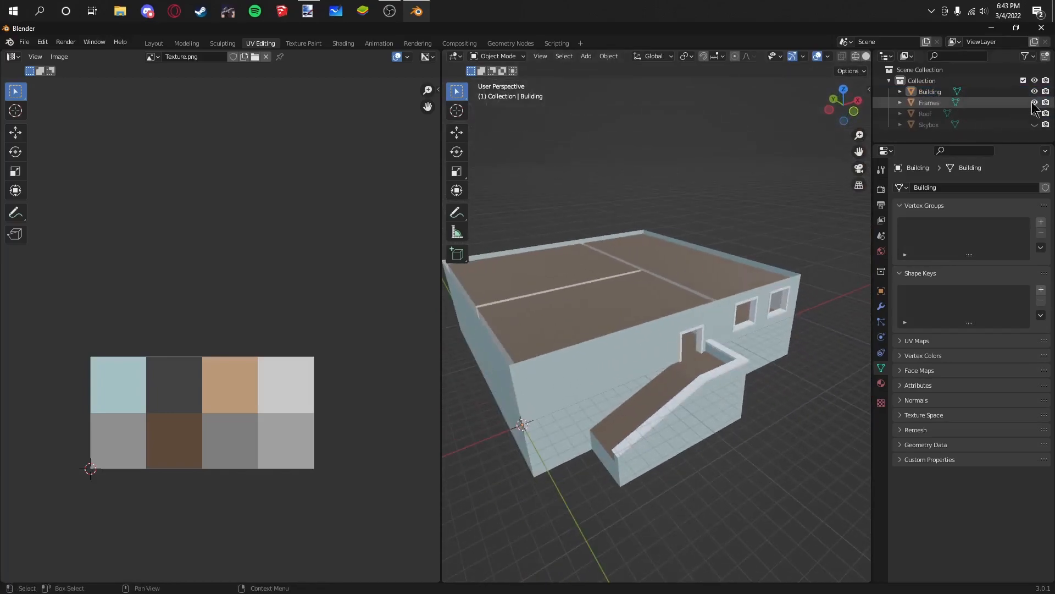
{"action": "left_click", "coordinate": [1034, 91]}
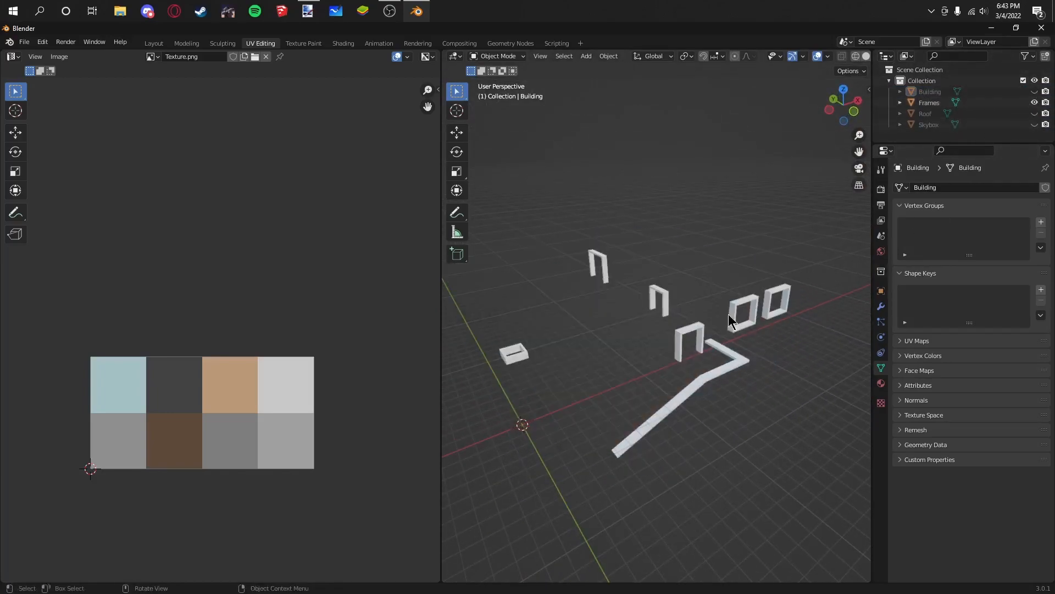
{"action": "left_click", "coordinate": [701, 331]}
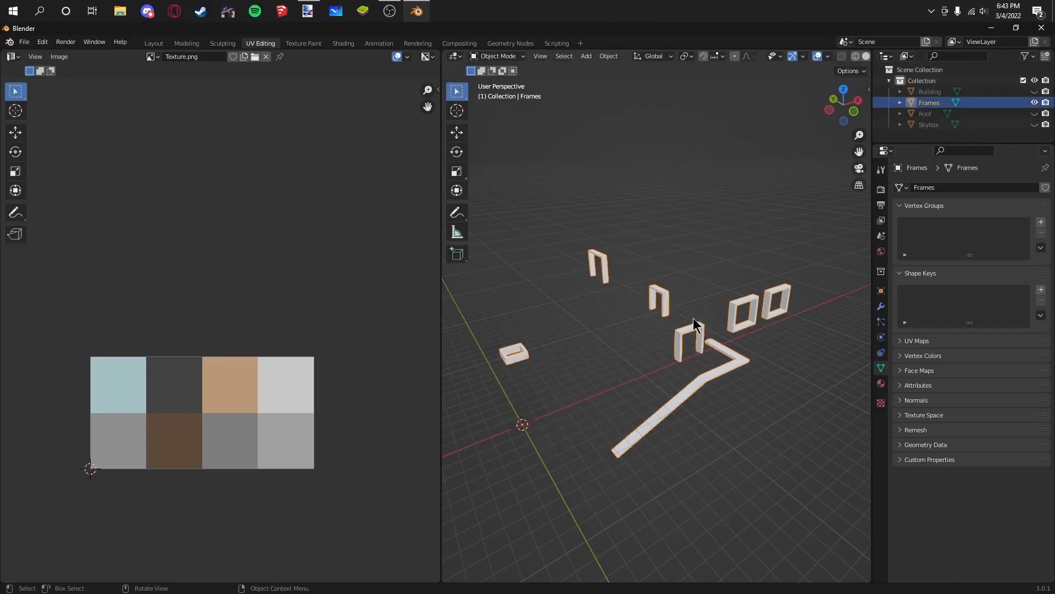
Step: Replace the Frames object's FrontColor.001 material with the existing Texture material
{"action": "key", "text": "Tab"}
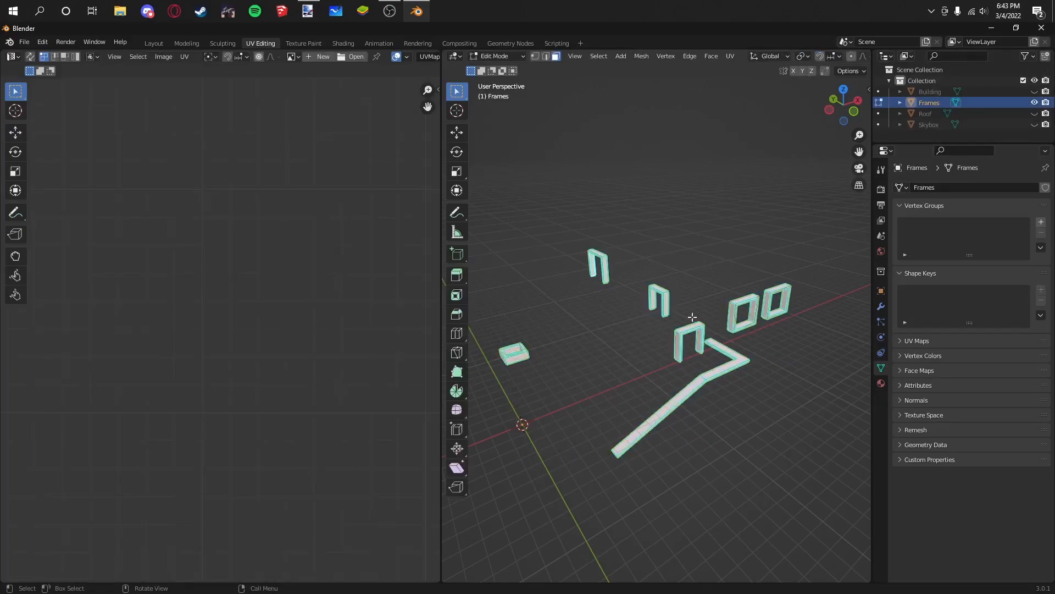
{"action": "key", "text": "Tab"}
{"action": "left_click", "coordinate": [881, 384]}
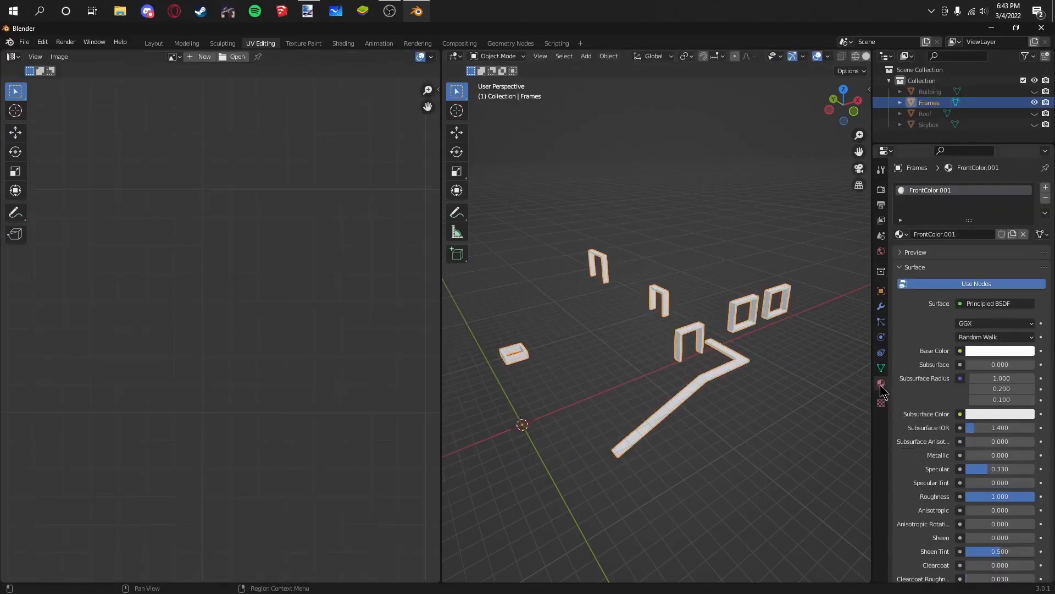
{"action": "left_click", "coordinate": [908, 233]}
{"action": "left_click", "coordinate": [938, 304]}
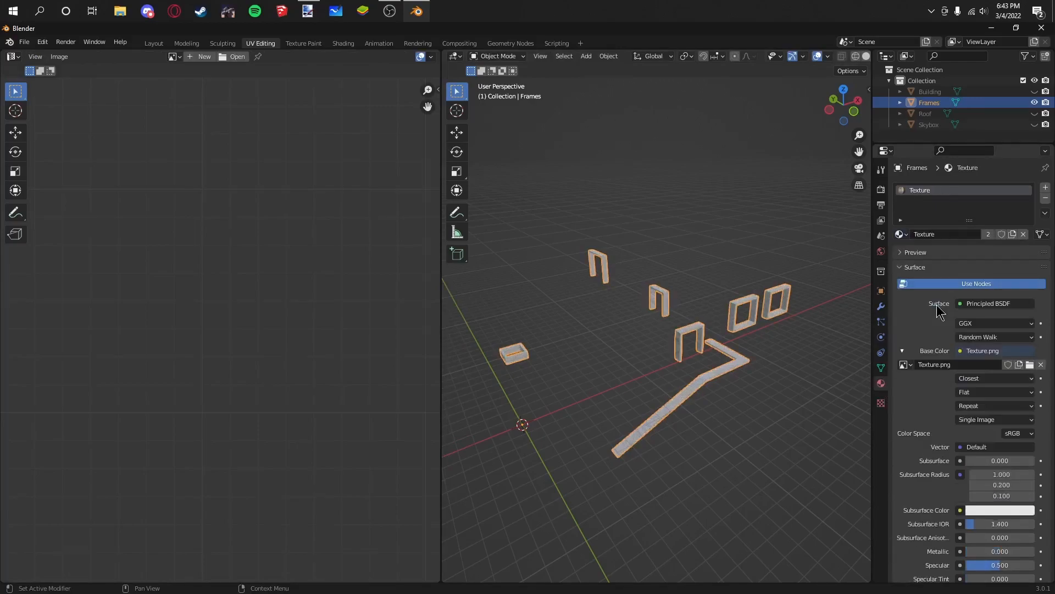
Step: Collapse all of the Frames object's UVs to a single point by scaling them to 0
{"action": "key", "text": "Tab"}
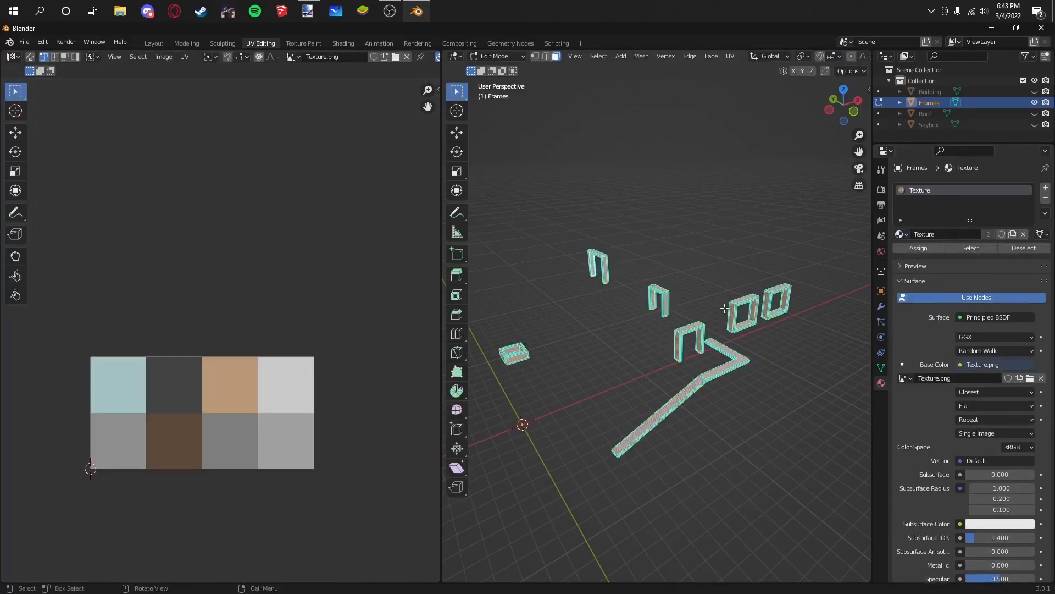
{"action": "scroll", "coordinate": [407, 324], "scroll_direction": "down", "scroll_amount": 6}
{"action": "key", "text": "Tab"}
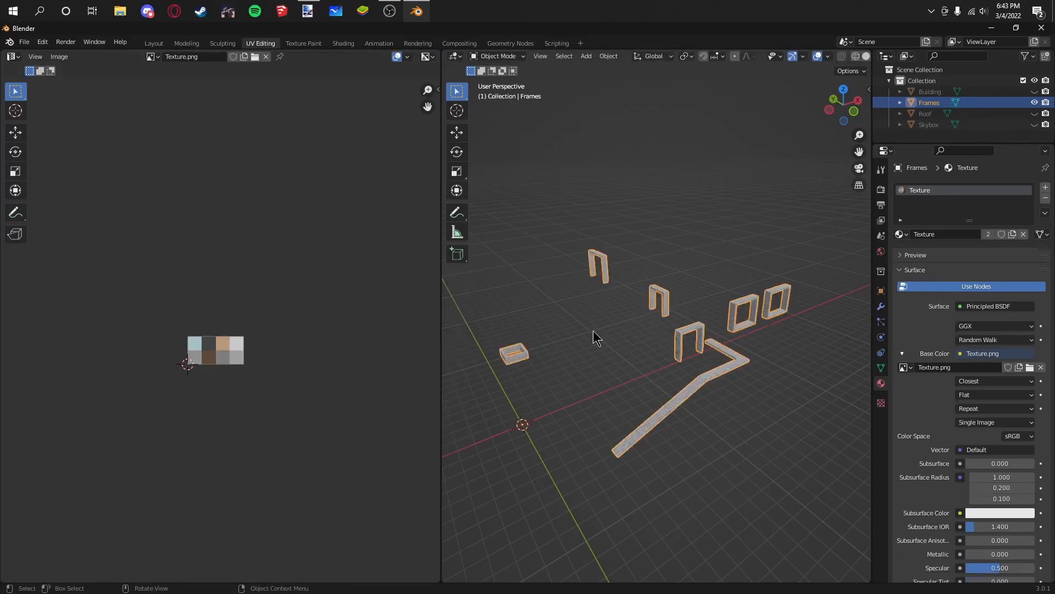
{"action": "key", "text": "Tab"}
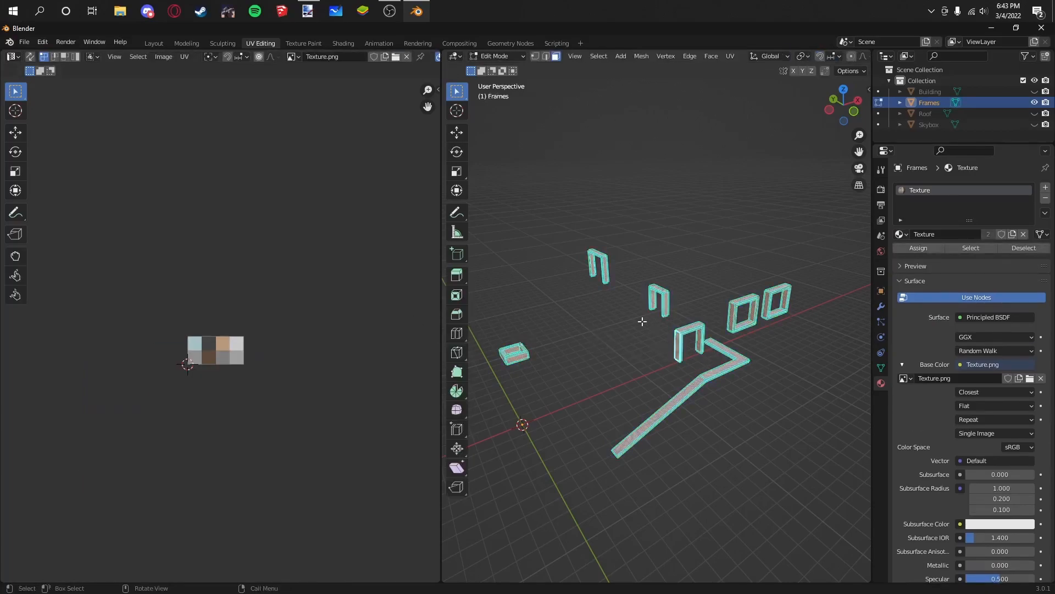
{"action": "scroll", "coordinate": [382, 298], "scroll_direction": "down", "scroll_amount": 15}
{"action": "key", "text": "a"}
{"action": "key", "text": "s"}
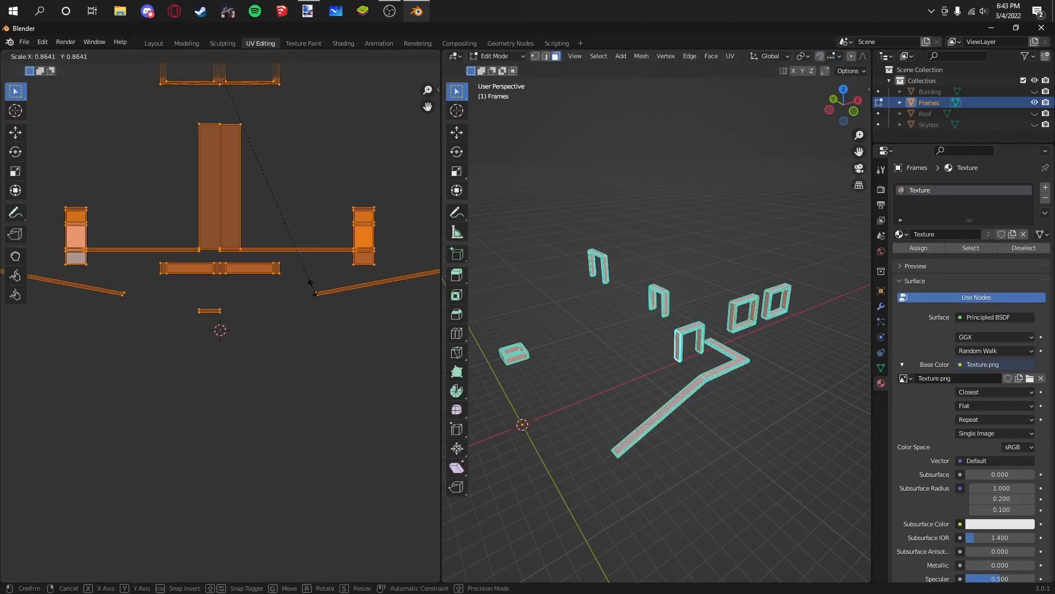
{"action": "key", "text": "0"}
{"action": "key", "text": "Return"}
Step: Move the collapsed Frames UVs onto the tan swatch of the palette image and return to Object Mode
{"action": "key", "text": "g"}
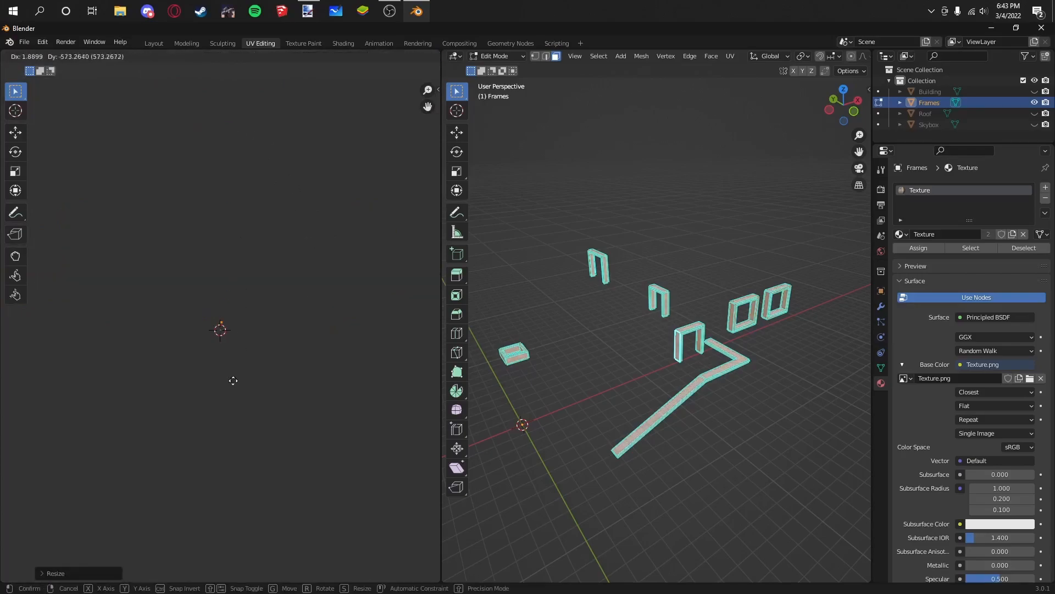
{"action": "left_click", "coordinate": [235, 389]}
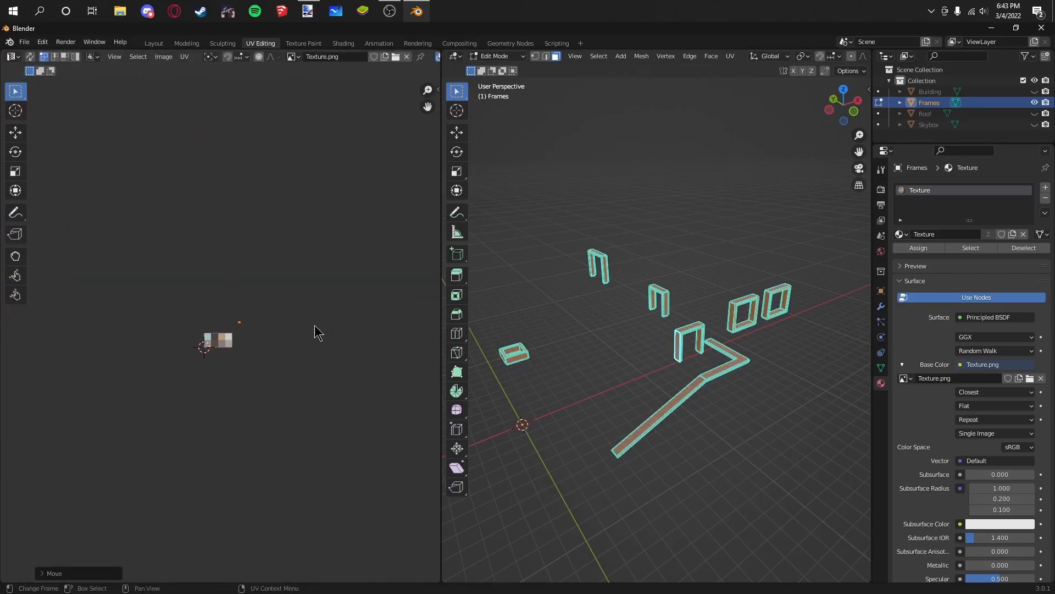
{"action": "scroll", "coordinate": [311, 332], "scroll_direction": "up", "scroll_amount": 3}
{"action": "key", "text": "g"}
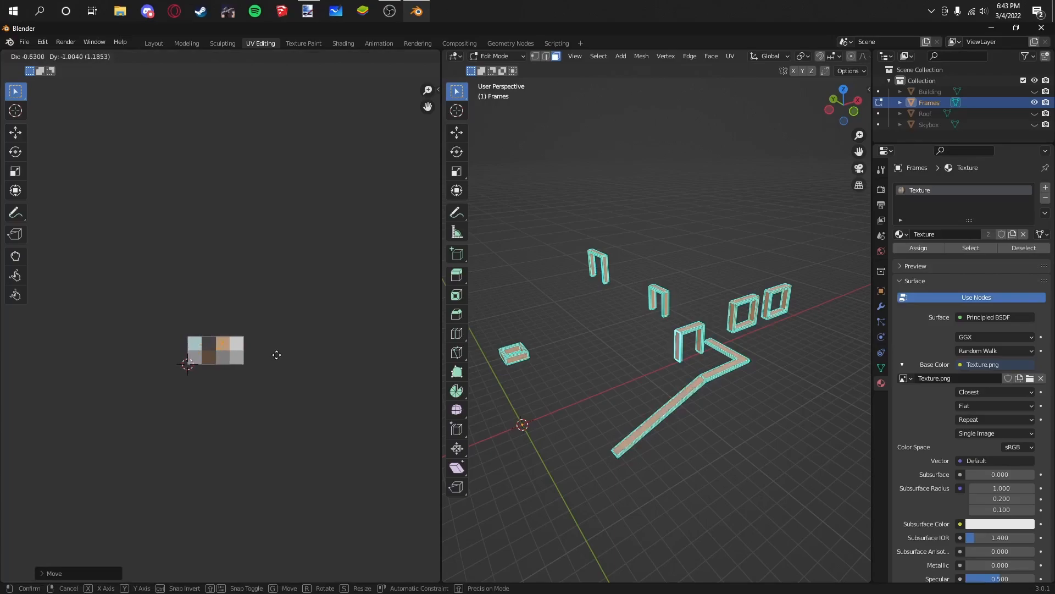
{"action": "left_click", "coordinate": [279, 361]}
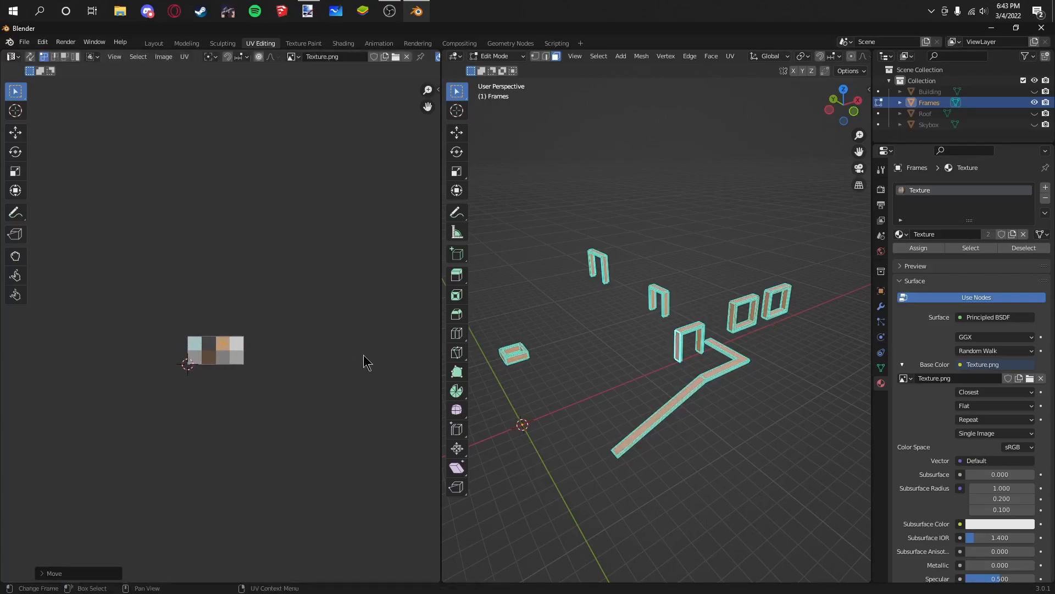
{"action": "scroll", "coordinate": [635, 311], "scroll_direction": "up", "scroll_amount": 2}
{"action": "key", "text": "Tab"}
{"action": "left_click", "coordinate": [613, 324]}
{"action": "mouse_move", "coordinate": [613, 325]}
{"action": "middle_mouse_down"}
{"action": "mouse_move", "coordinate": [636, 322]}
{"action": "mouse_move", "coordinate": [624, 325]}
{"action": "middle_mouse_up"}
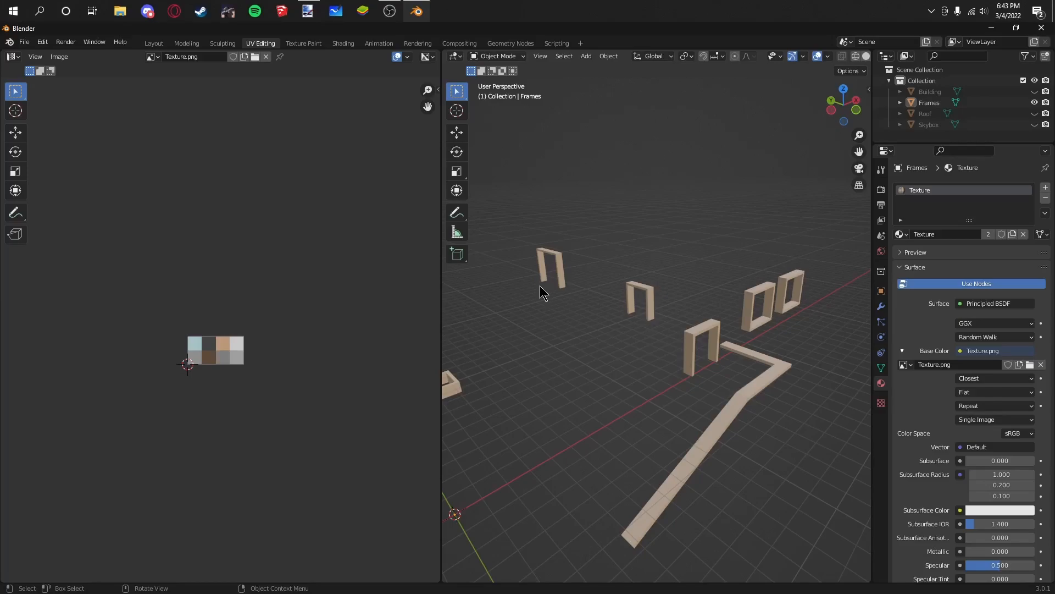
{"action": "scroll", "coordinate": [536, 290], "scroll_direction": "down", "scroll_amount": 4}
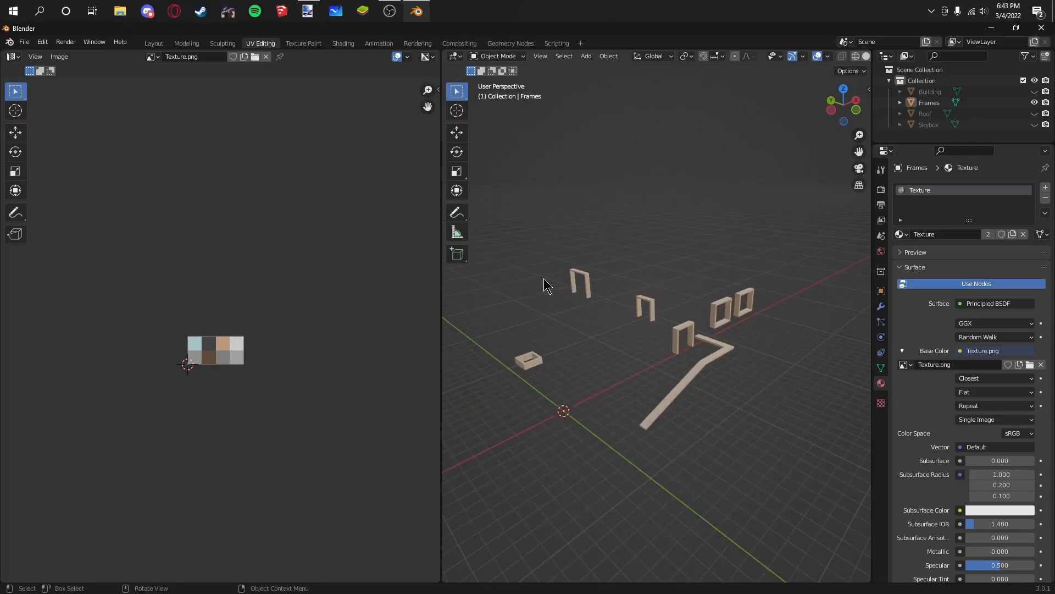
{"action": "middle_click_drag", "start_coordinate": [546, 284], "coordinate": [614, 314]}
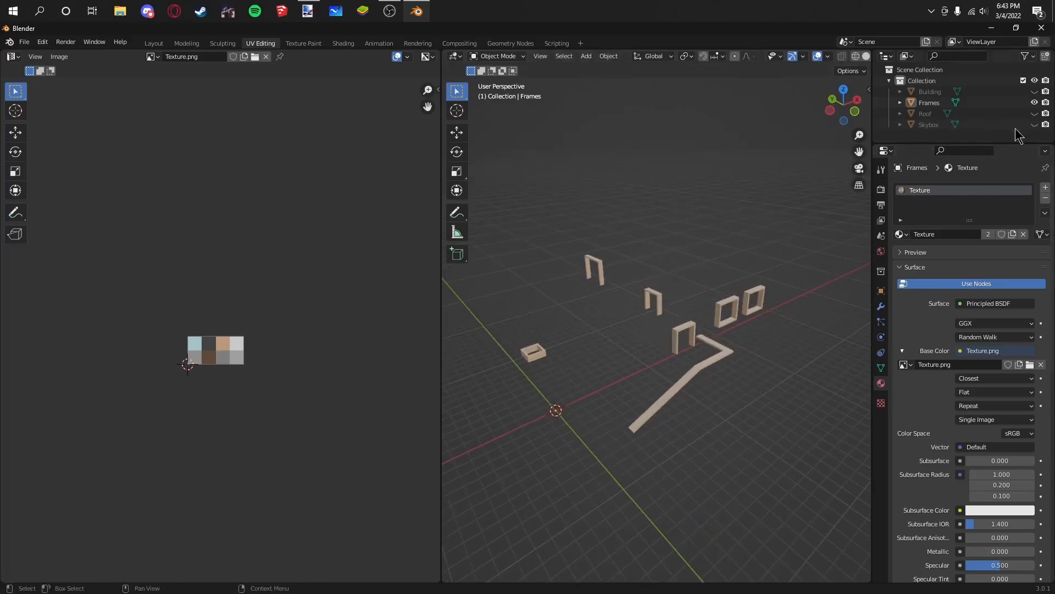
Step: Show only the Roof object, select it and replace its FrontColor.002 material with the existing Texture material
{"action": "left_click", "coordinate": [1035, 114], "text": "ctrl"}
{"action": "left_click", "coordinate": [731, 285]}
{"action": "middle_click_drag", "start_coordinate": [731, 285], "coordinate": [783, 268]}
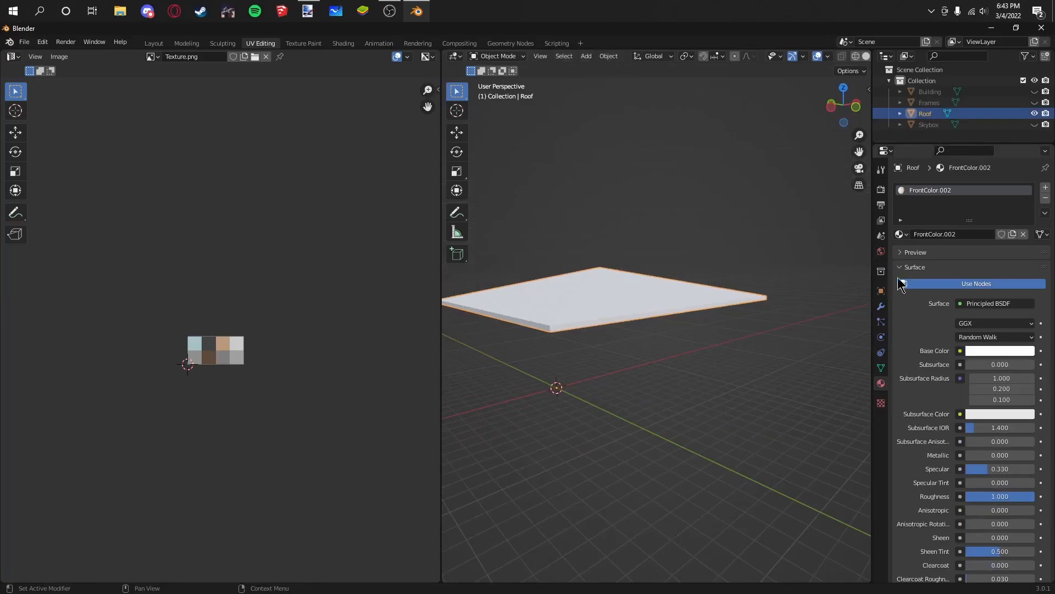
{"action": "left_click", "coordinate": [907, 234]}
{"action": "left_click", "coordinate": [934, 304]}
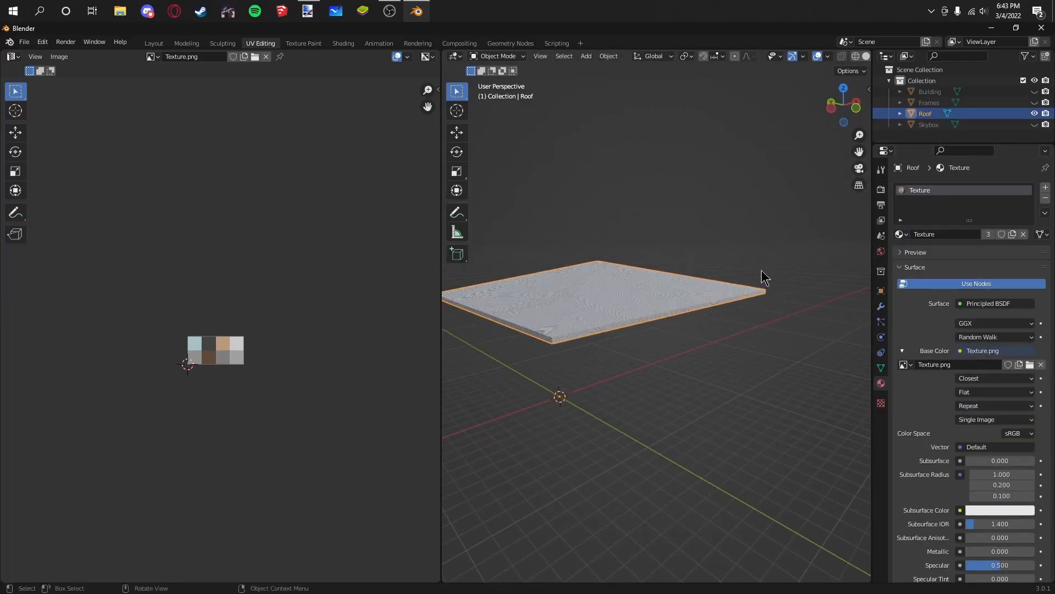
Step: Scale all of the Roof's UVs to 0 and move them onto the dark grey swatch
{"action": "key", "text": "Tab"}
{"action": "key", "text": "a"}
{"action": "key", "text": "s"}
{"action": "key", "text": "0"}
{"action": "left_click", "coordinate": [282, 201]}
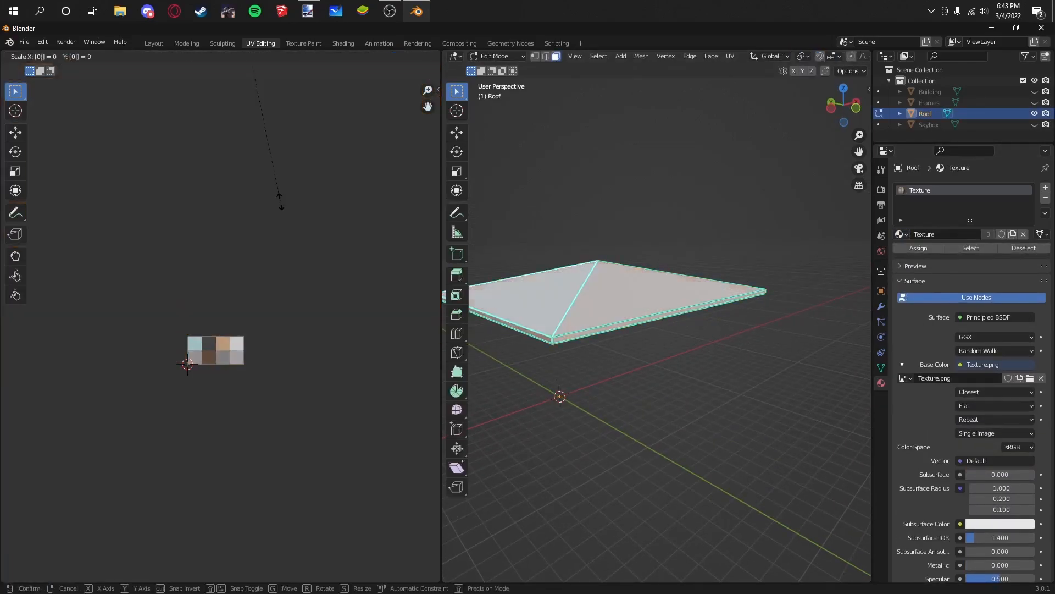
{"action": "key", "text": "g"}
{"action": "left_click", "coordinate": [232, 556]}
{"action": "key", "text": "g"}
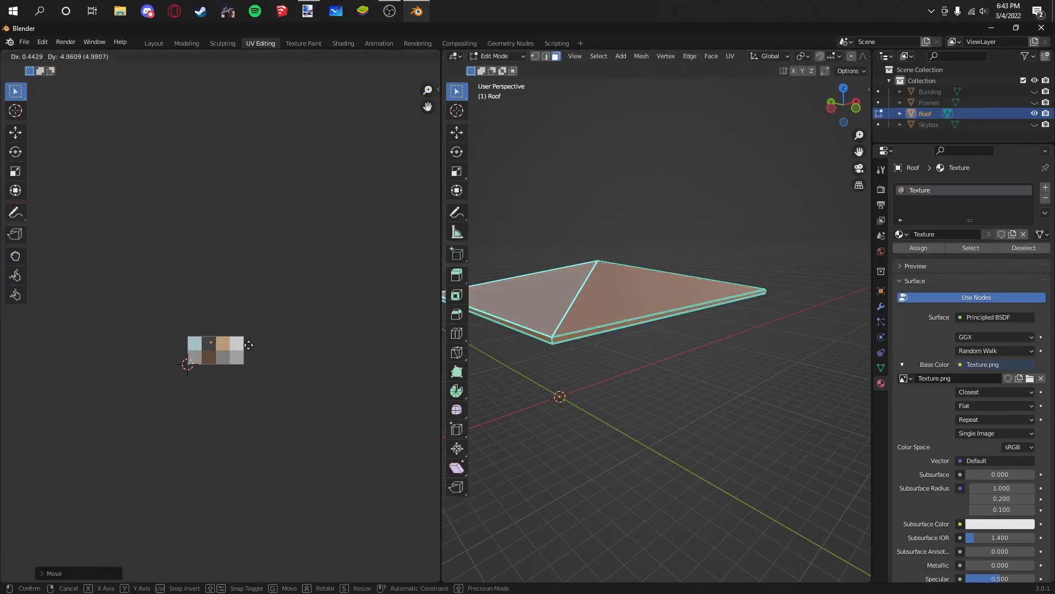
{"action": "left_click", "coordinate": [248, 345]}
{"action": "key", "text": "Tab"}
{"action": "key", "text": "alt+a"}
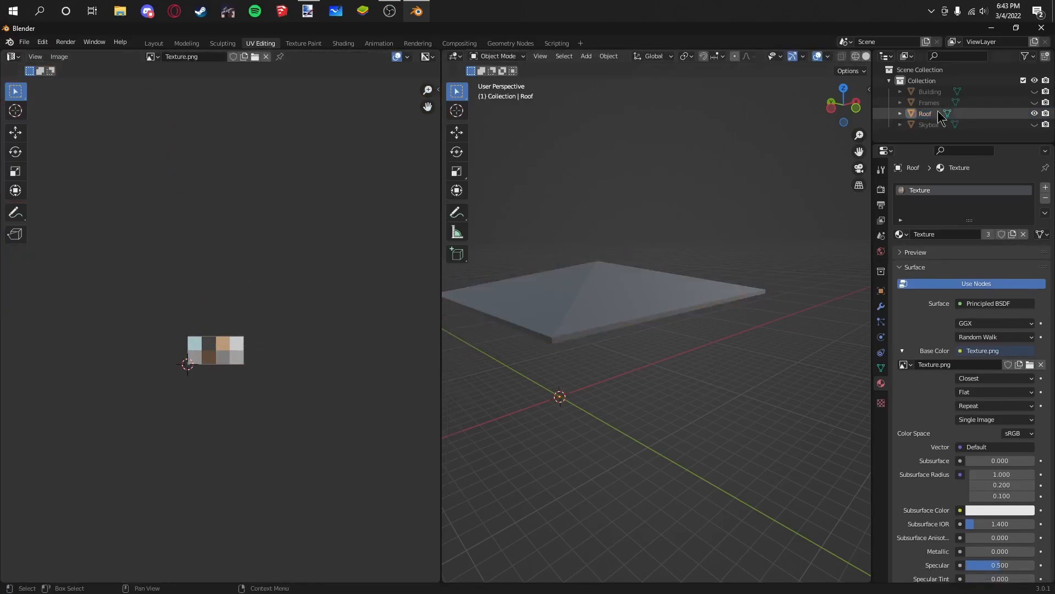
Step: Show the Building and Frames alongside the Roof and set the Texture material's Specular to 0
{"action": "left_click", "coordinate": [1035, 91]}
{"action": "left_click", "coordinate": [1034, 103]}
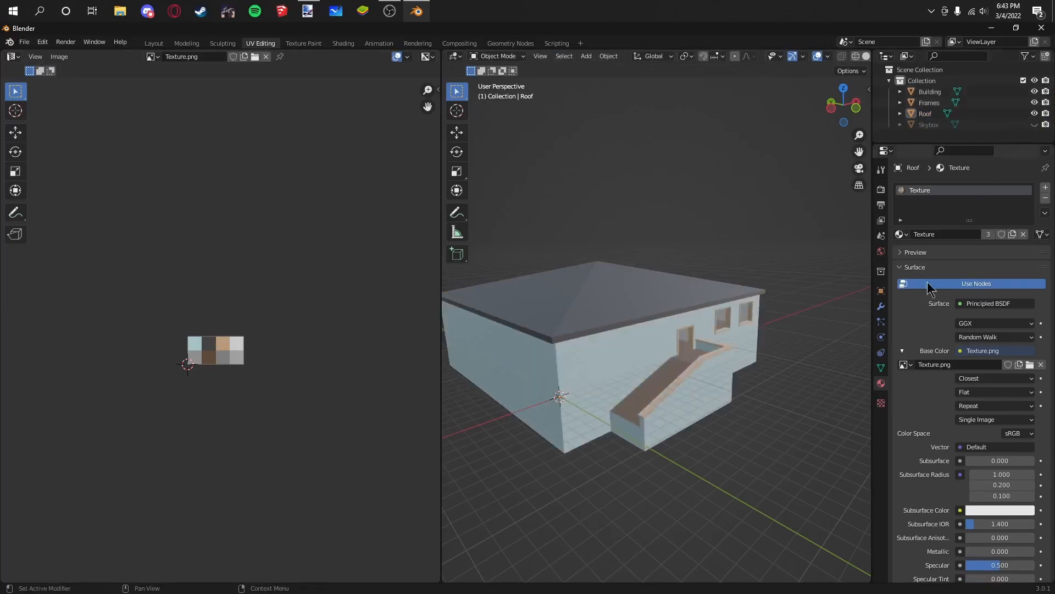
{"action": "scroll", "coordinate": [948, 330], "scroll_direction": "down", "scroll_amount": 1}
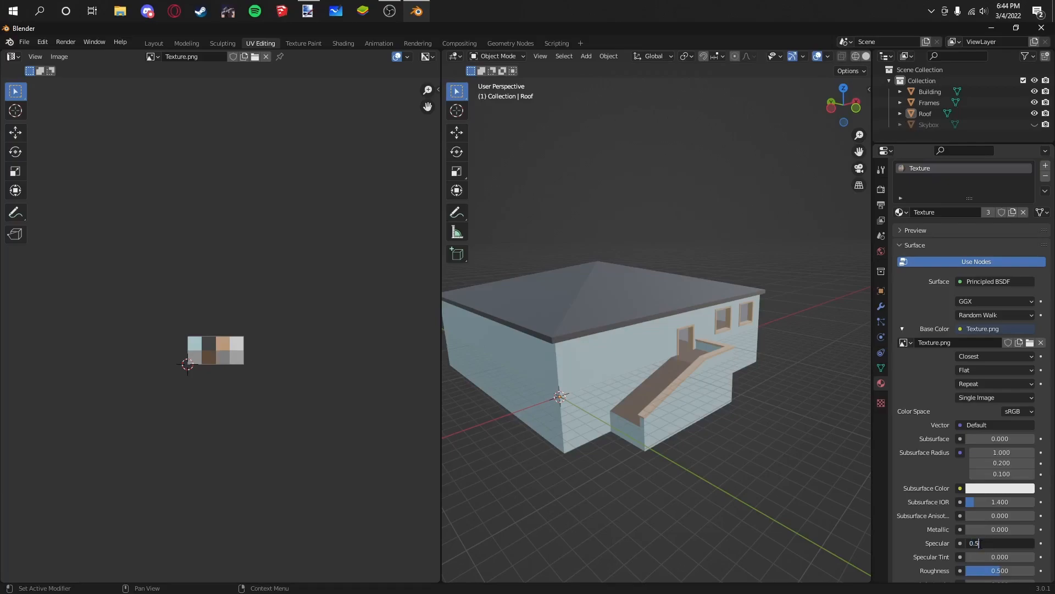
{"action": "key", "text": "BackSpace"}
{"action": "key", "text": "BackSpace"}
{"action": "key", "text": "Return"}
{"action": "middle_click_drag", "start_coordinate": [844, 353], "coordinate": [737, 344]}
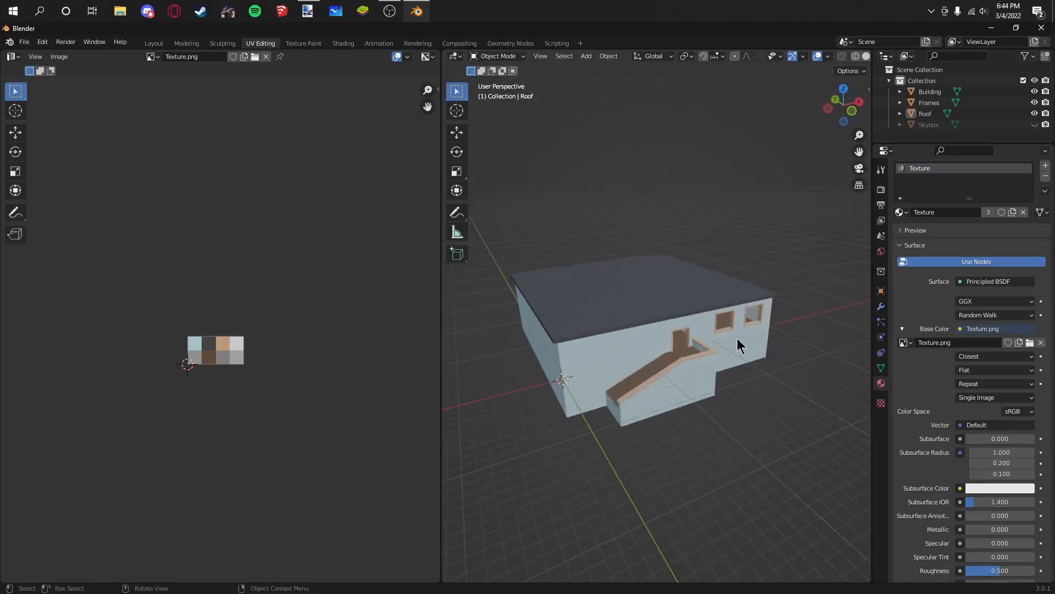
Step: Hide the Building, Frames and Roof objects and show the Skybox
{"action": "left_click", "coordinate": [1035, 91]}
{"action": "left_click", "coordinate": [1034, 102]}
{"action": "left_click", "coordinate": [1034, 114]}
{"action": "left_click", "coordinate": [1035, 125]}
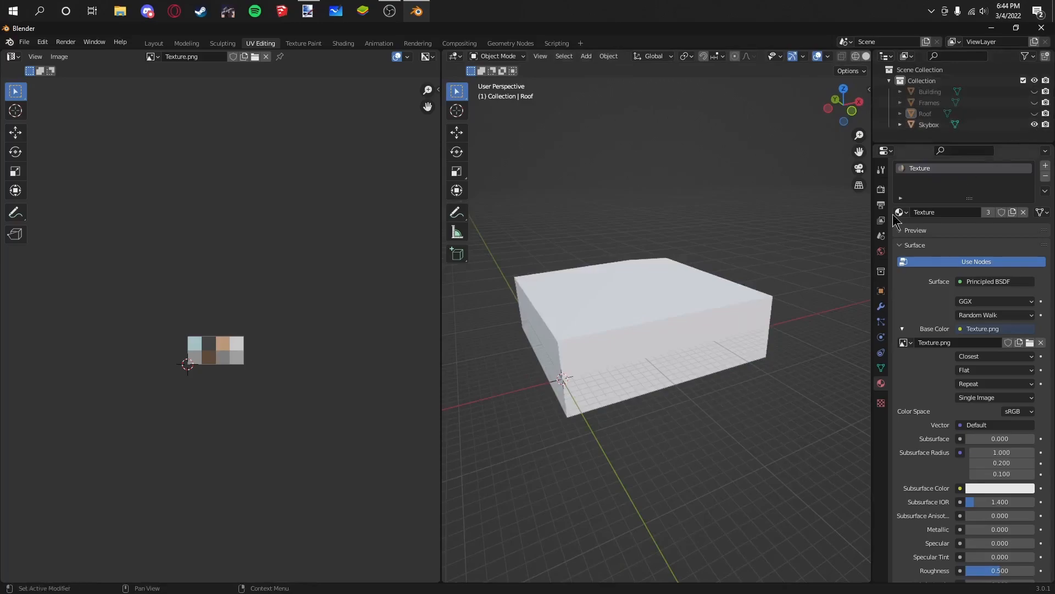
Step: Select the Skybox and replace its FrontColor.003 material with the existing Texture material
{"action": "left_click", "coordinate": [658, 284]}
{"action": "key", "text": "Tab"}
{"action": "key", "text": "Tab"}
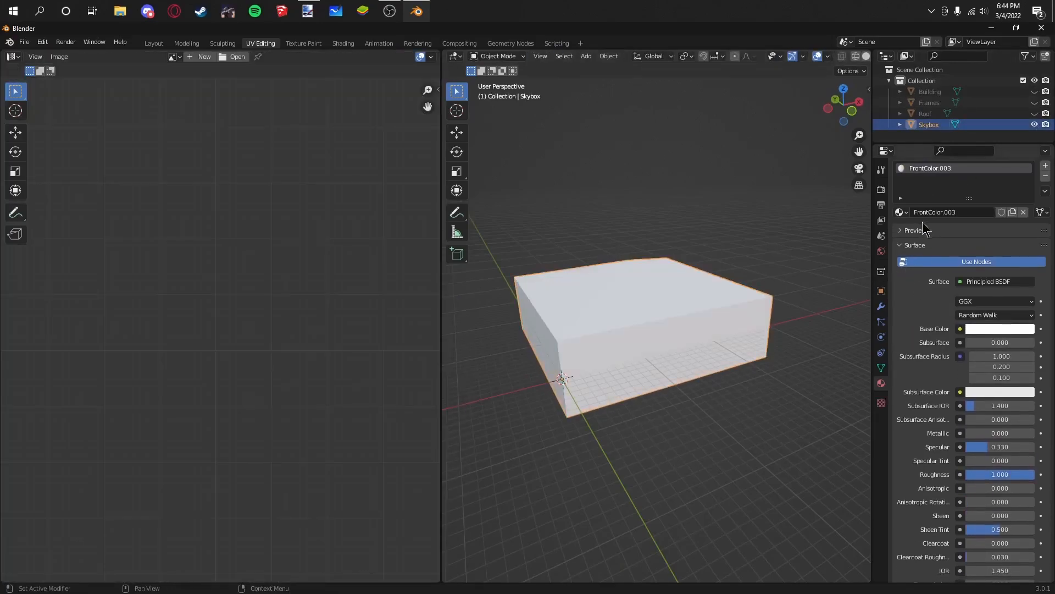
{"action": "left_click", "coordinate": [902, 213]}
{"action": "left_click", "coordinate": [935, 271]}
Step: Collapse all of the Skybox's UVs to one point and move them onto the light blue swatch
{"action": "key", "text": "Tab"}
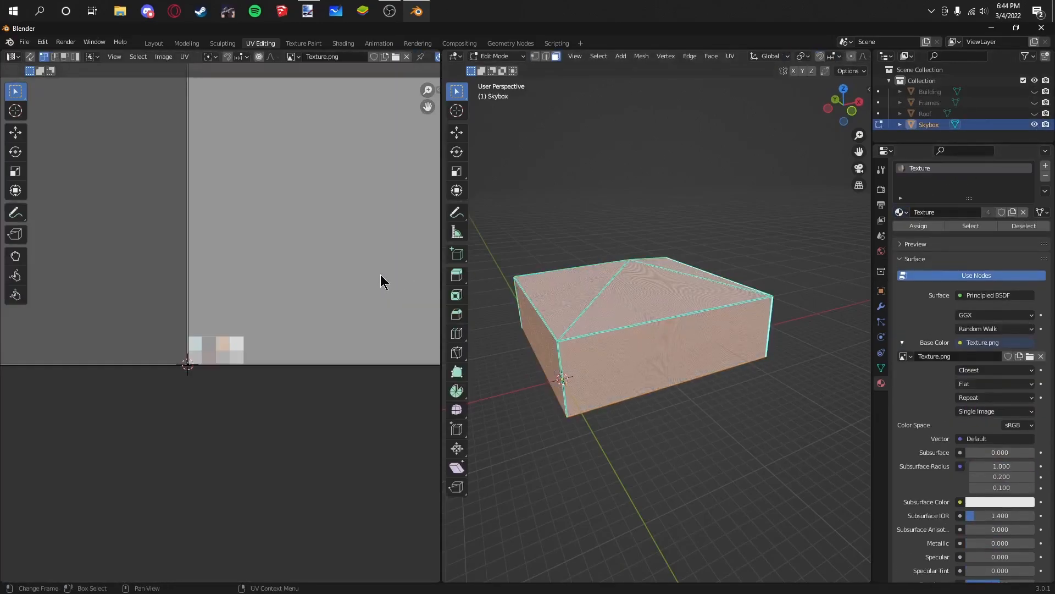
{"action": "key", "text": "a"}
{"action": "key", "text": "s"}
{"action": "left_click", "coordinate": [280, 245]}
{"action": "key", "text": "g"}
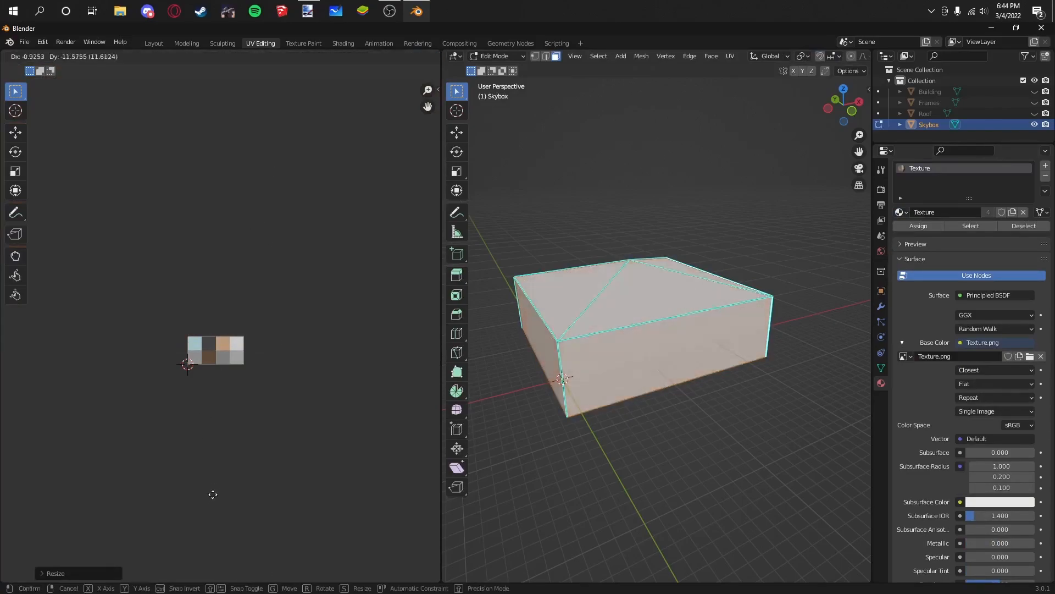
{"action": "left_click", "coordinate": [222, 486]}
{"action": "scroll", "coordinate": [269, 386], "scroll_direction": "down", "scroll_amount": 6}
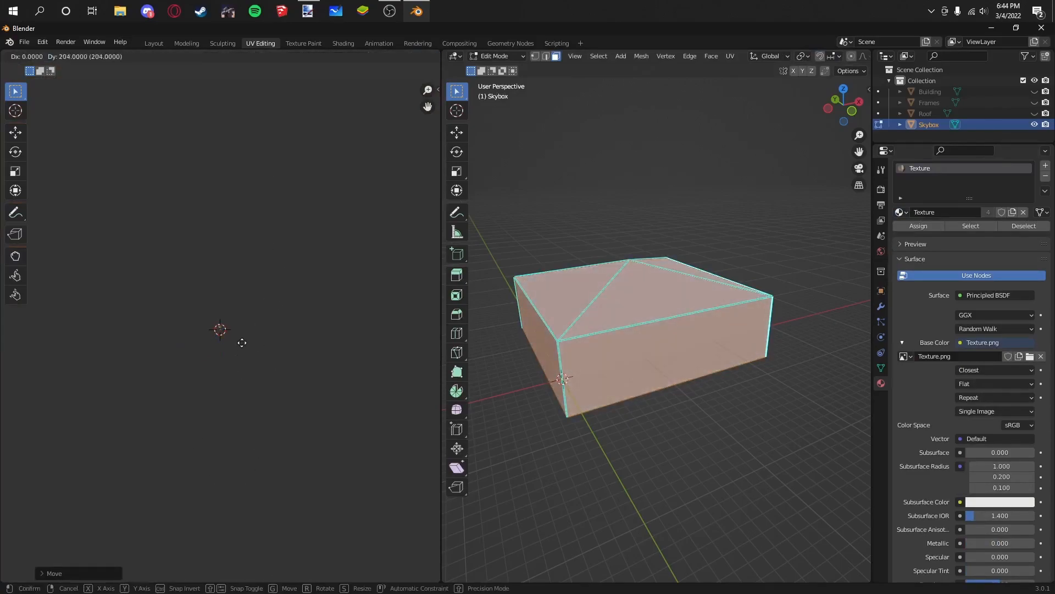
{"action": "key", "text": "g"}
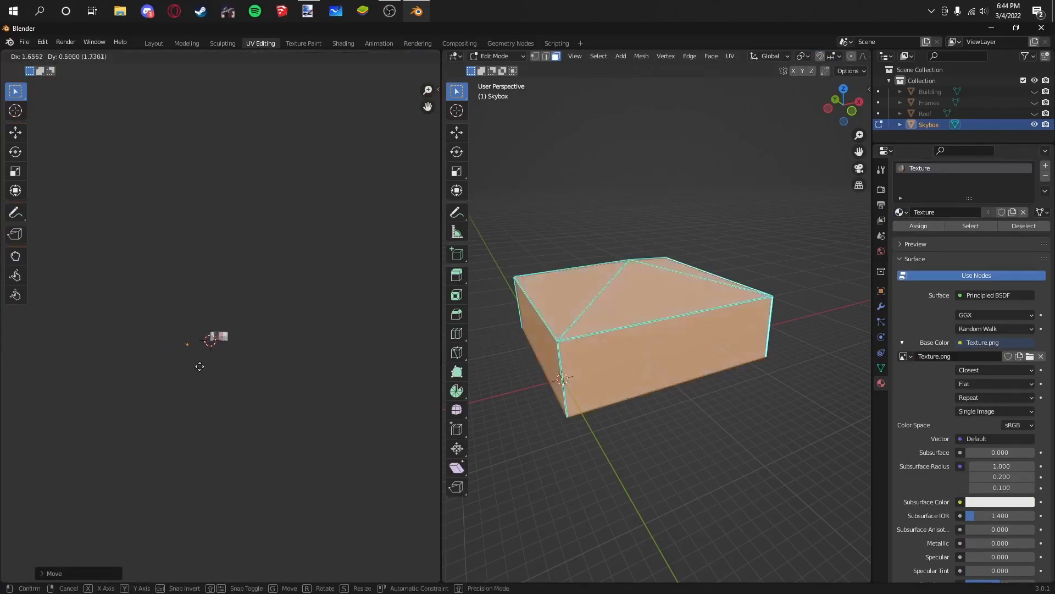
{"action": "left_click", "coordinate": [222, 357]}
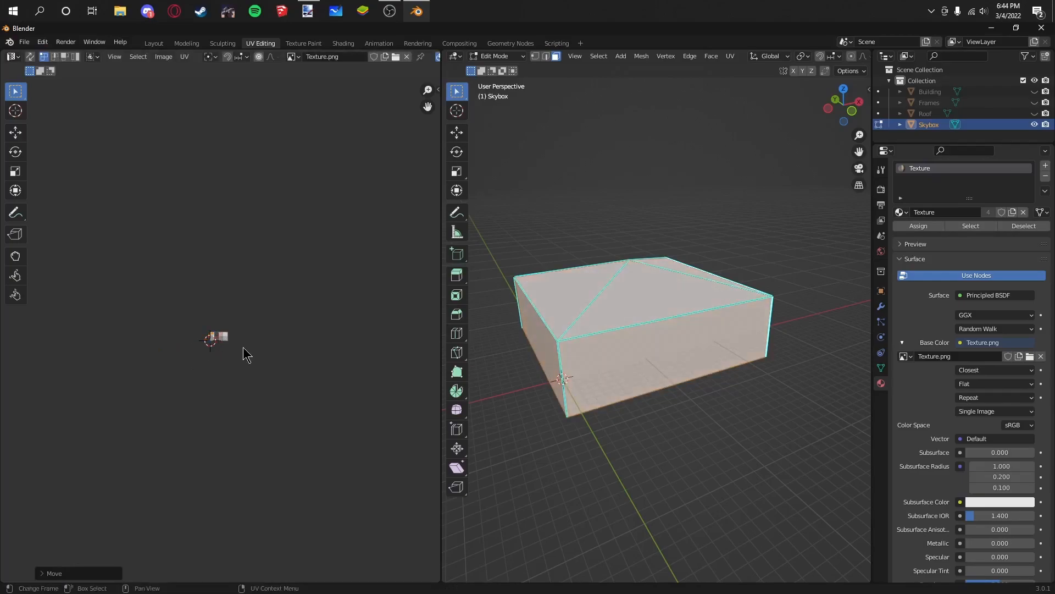
Step: Select the Skybox's top faces, move their UVs onto the dark grey swatch and return to Object Mode
{"action": "scroll", "coordinate": [217, 377], "scroll_direction": "up", "scroll_amount": 8}
{"action": "middle_click_drag", "start_coordinate": [581, 283], "coordinate": [574, 336]}
{"action": "key", "text": "g"}
{"action": "key", "text": "Escape"}
{"action": "key", "text": "Tab"}
{"action": "middle_click_drag", "start_coordinate": [673, 427], "coordinate": [626, 350]}
Step: Save the Blender file as Tutorial.blend in the Tutorial folder on the Desktop
{"action": "key", "text": "ctrl+s"}
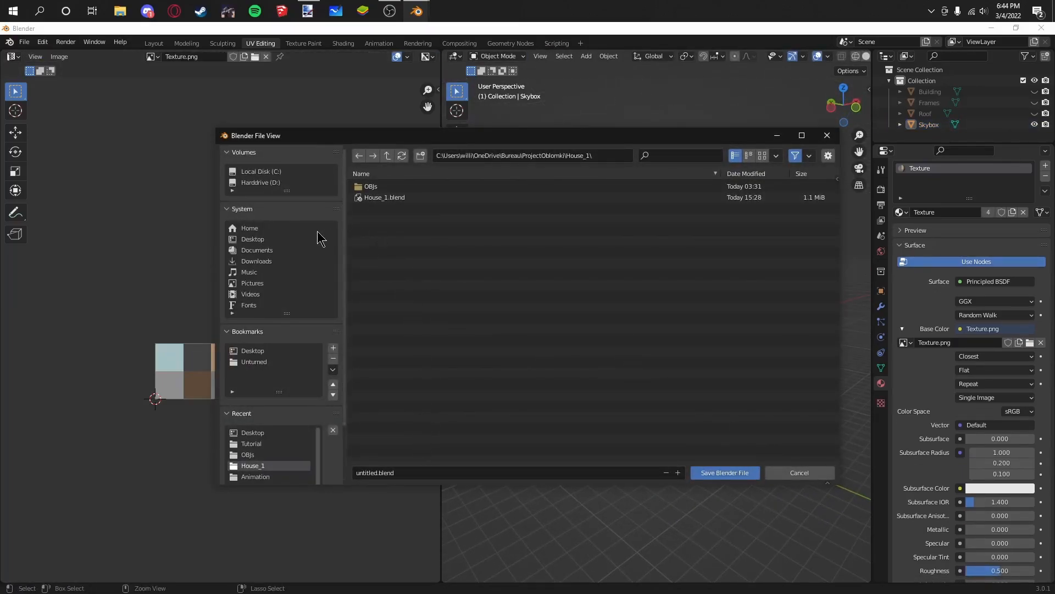
{"action": "left_click", "coordinate": [266, 251]}
{"action": "left_click", "coordinate": [266, 240]}
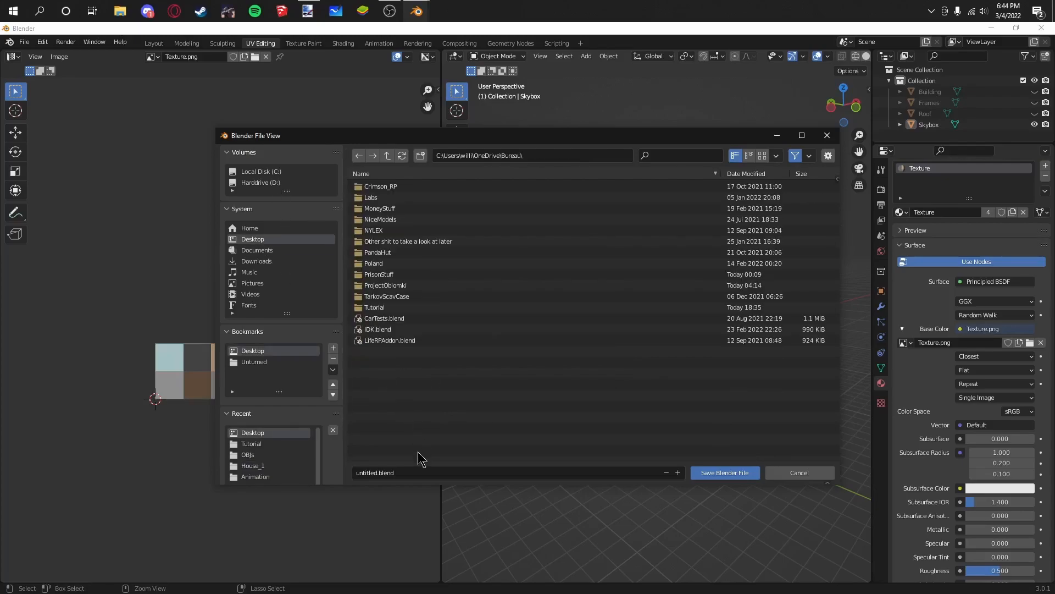
{"action": "left_click", "coordinate": [395, 307]}
{"action": "left_click", "coordinate": [408, 472]}
{"action": "type", "text": "Tutorial"}
{"action": "key", "text": "Return"}
{"action": "left_click", "coordinate": [729, 472]}
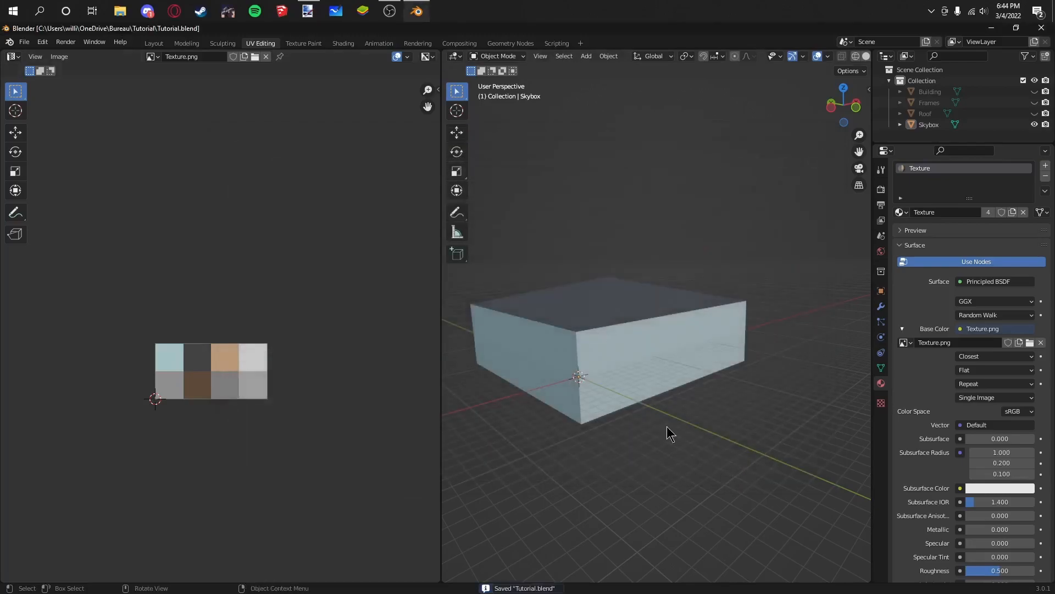
Step: Show the Roof, Frames and Building objects together with the Skybox
{"action": "left_click", "coordinate": [1033, 114]}
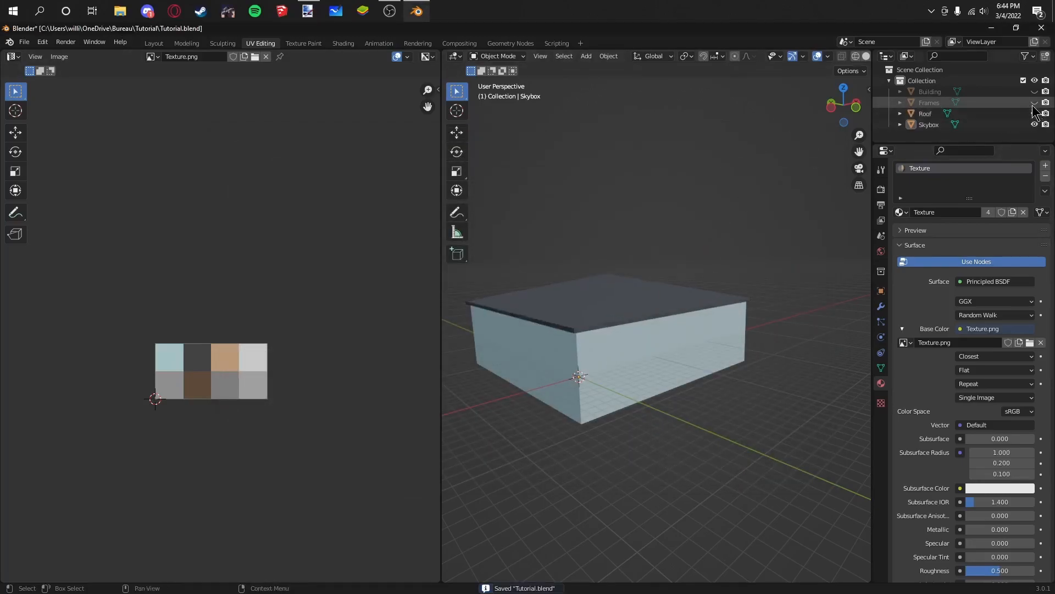
{"action": "left_click", "coordinate": [1033, 103]}
{"action": "left_click", "coordinate": [1034, 91]}
Step: Select the Building, Frames and Roof, then copy and paste all three in place
{"action": "left_click", "coordinate": [929, 92]}
{"action": "left_click", "coordinate": [928, 114], "text": "shift"}
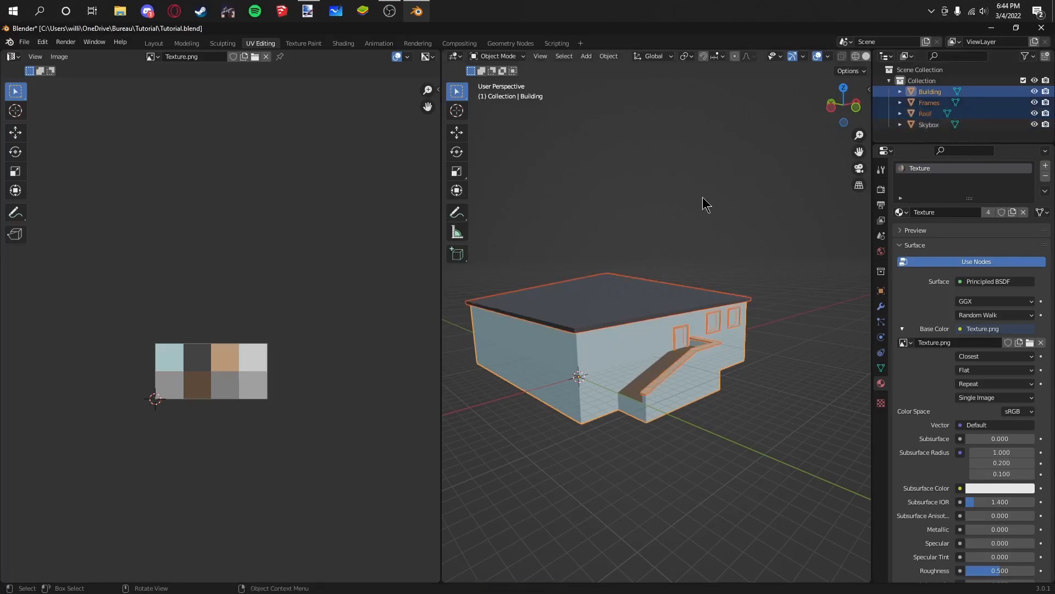
{"action": "key", "text": "ctrl+v"}
{"action": "scroll", "coordinate": [947, 113], "scroll_direction": "down", "scroll_amount": 2}
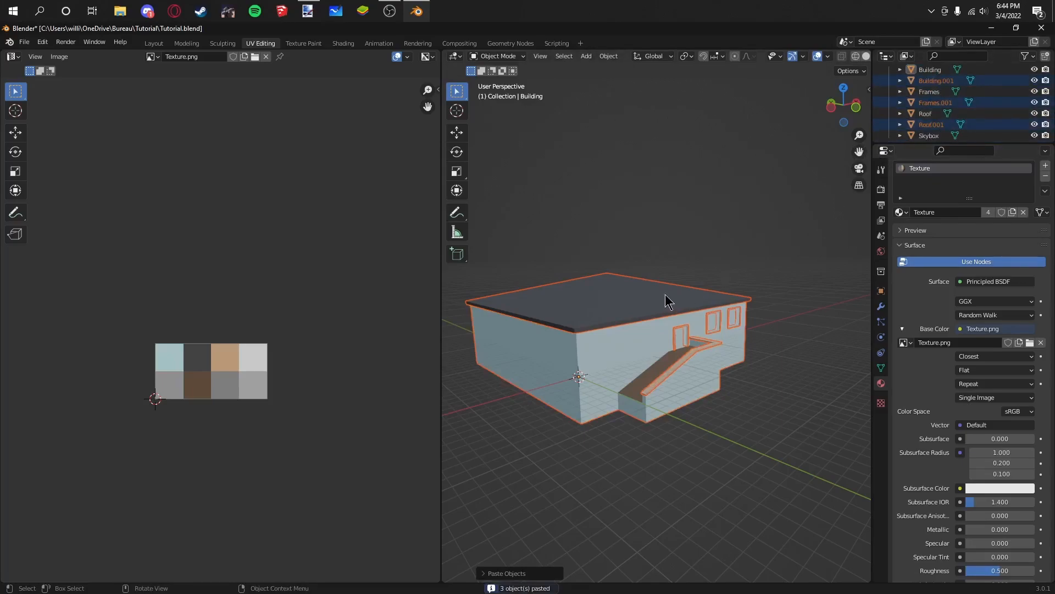
Step: Select the Building.001, Frames.001 and Roof.001 copies and join them into one object
{"action": "right_click", "coordinate": [937, 126]}
{"action": "left_click", "coordinate": [882, 204]}
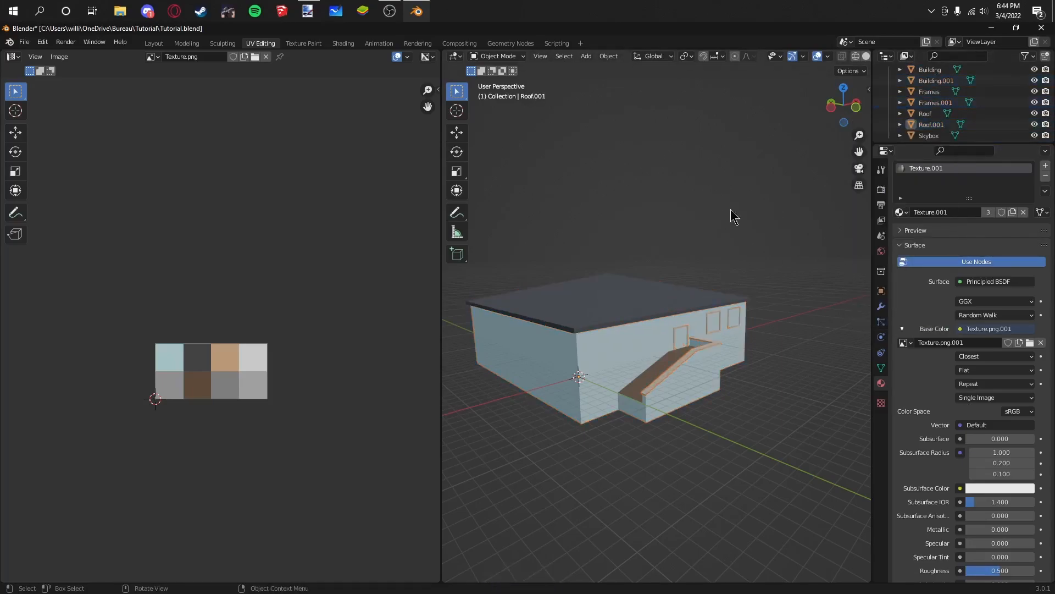
{"action": "left_click", "coordinate": [934, 125], "text": "ctrl"}
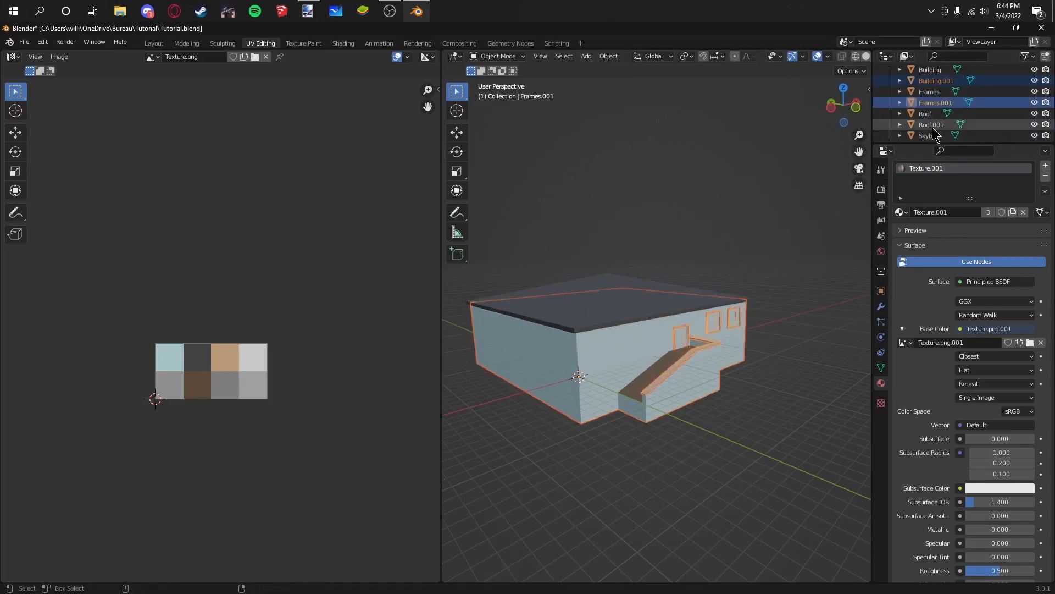
{"action": "right_click", "coordinate": [676, 311]}
{"action": "left_click", "coordinate": [657, 337]}
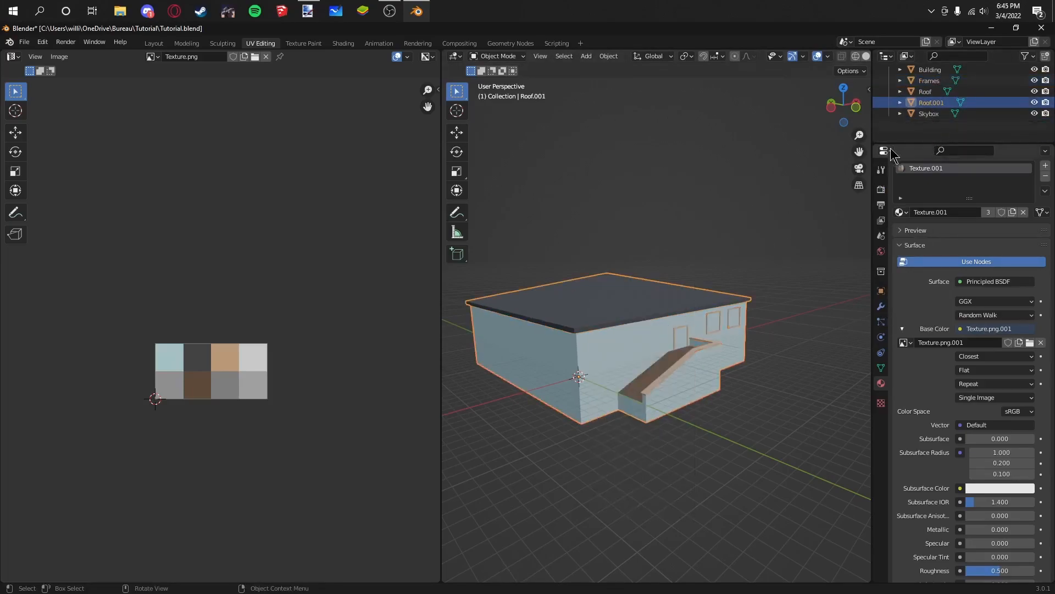
Step: Rename the joined Roof.001 object as Clip
{"action": "double_click", "coordinate": [931, 122]}
{"action": "type", "text": "Cl"}
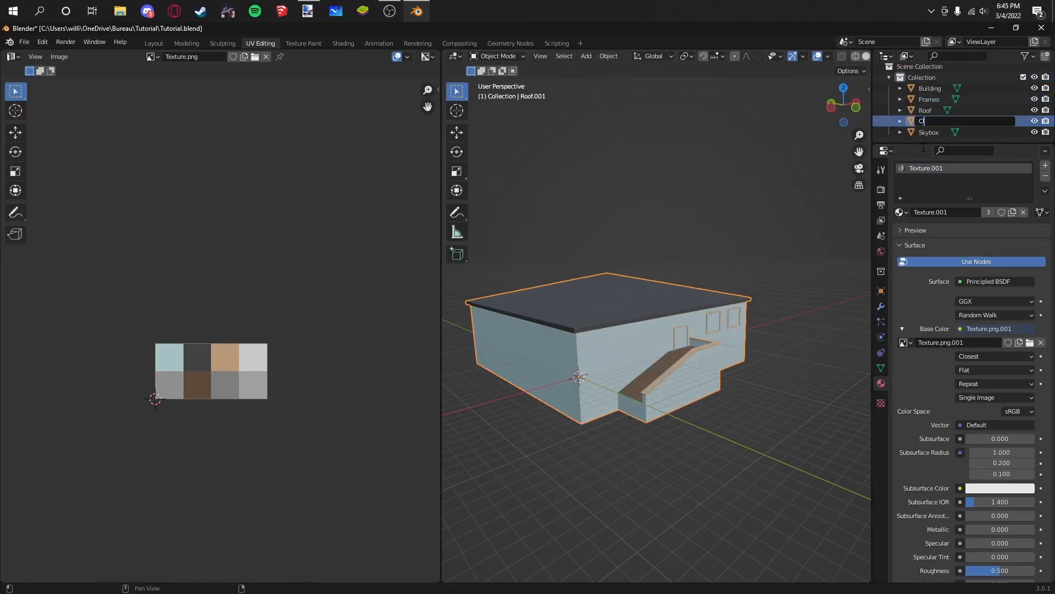
{"action": "type", "text": "ip"}
{"action": "key", "text": "Return"}
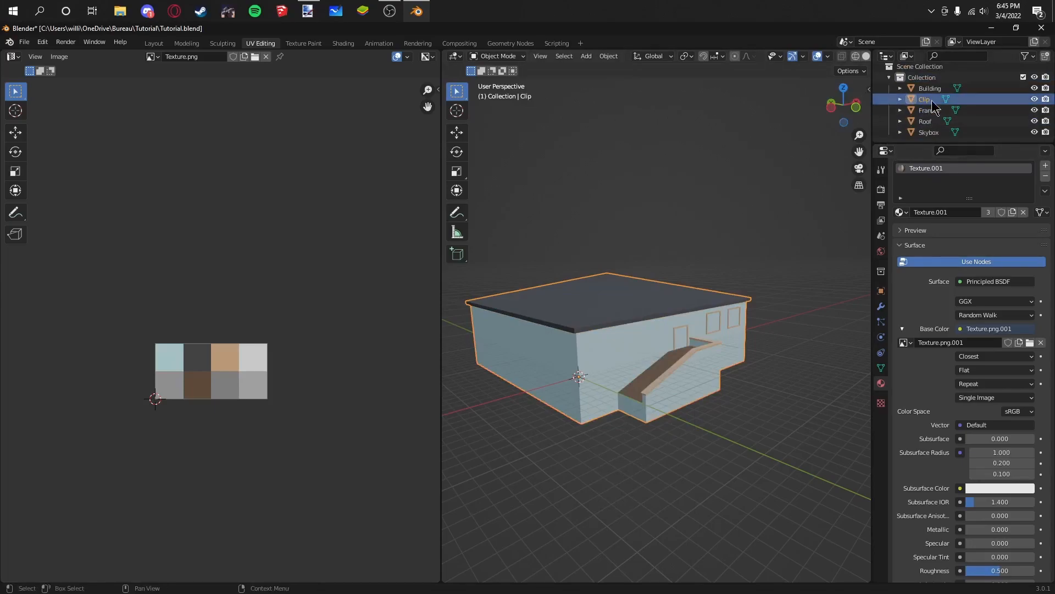
Step: Remove the Texture.001 material slot from the Clip object and leave it without a material
{"action": "left_click", "coordinate": [1045, 177]}
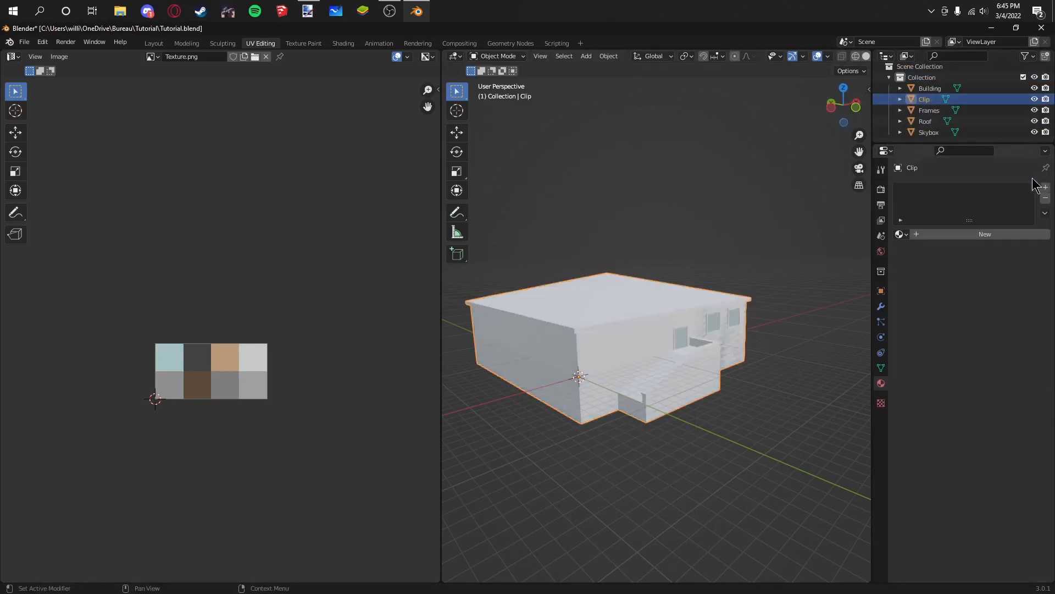
{"action": "left_click", "coordinate": [902, 234]}
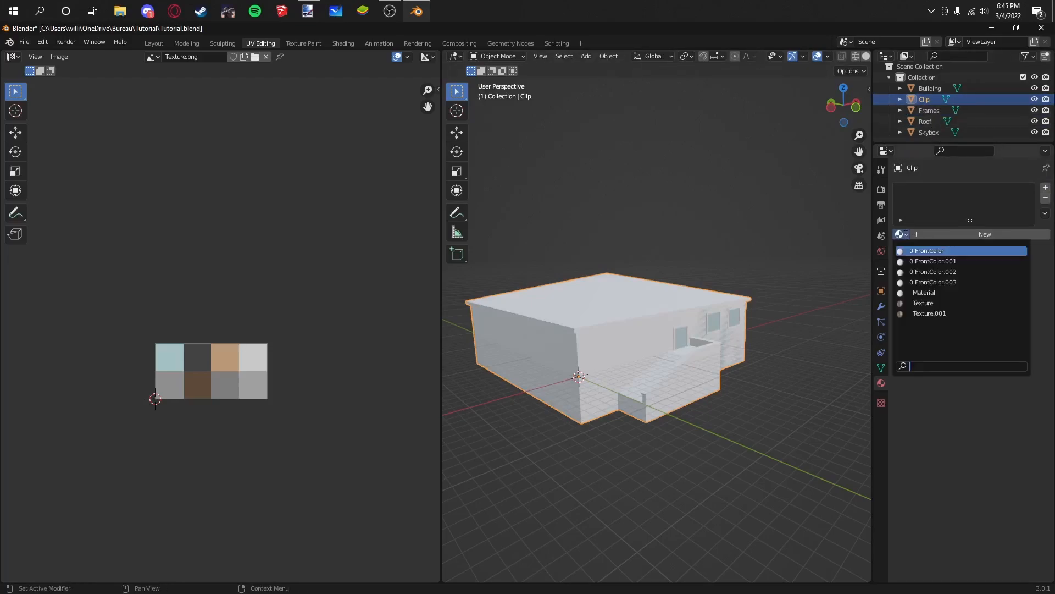
{"action": "left_click", "coordinate": [754, 236]}
{"action": "middle_click_drag", "start_coordinate": [736, 216], "coordinate": [711, 176]}
{"action": "middle_click_drag", "start_coordinate": [621, 209], "coordinate": [648, 234]}
{"action": "left_click", "coordinate": [625, 277]}
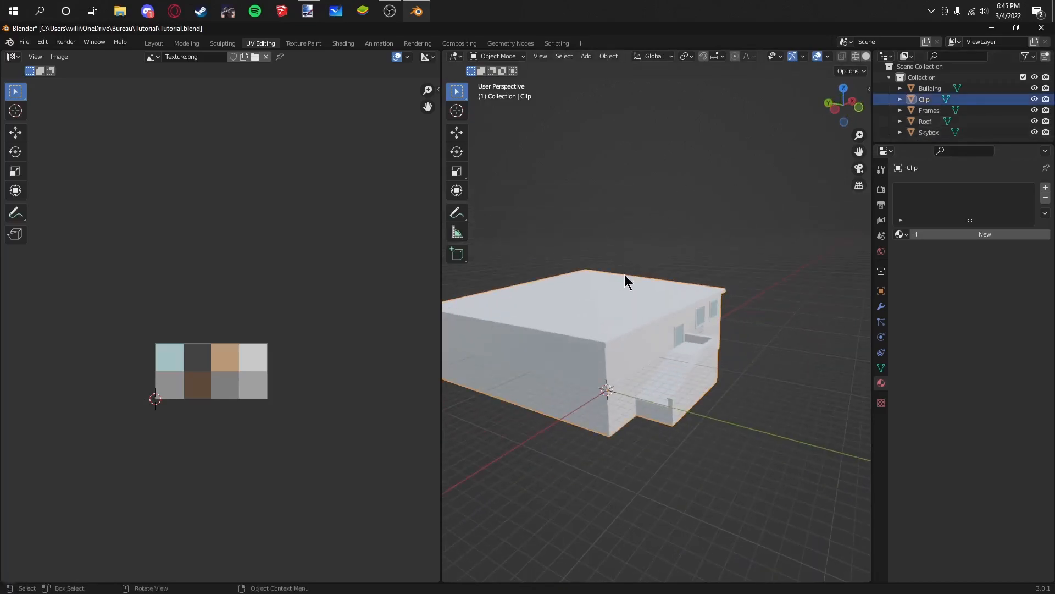
Step: Hide the Building, Frames, Roof and Skybox to inspect the Clip object alone, and show them again
{"action": "left_click", "coordinate": [1035, 90]}
{"action": "left_click", "coordinate": [1035, 111]}
{"action": "left_click", "coordinate": [1035, 122]}
{"action": "left_click", "coordinate": [1035, 133]}
{"action": "middle_click_drag", "start_coordinate": [736, 220], "coordinate": [812, 182]}
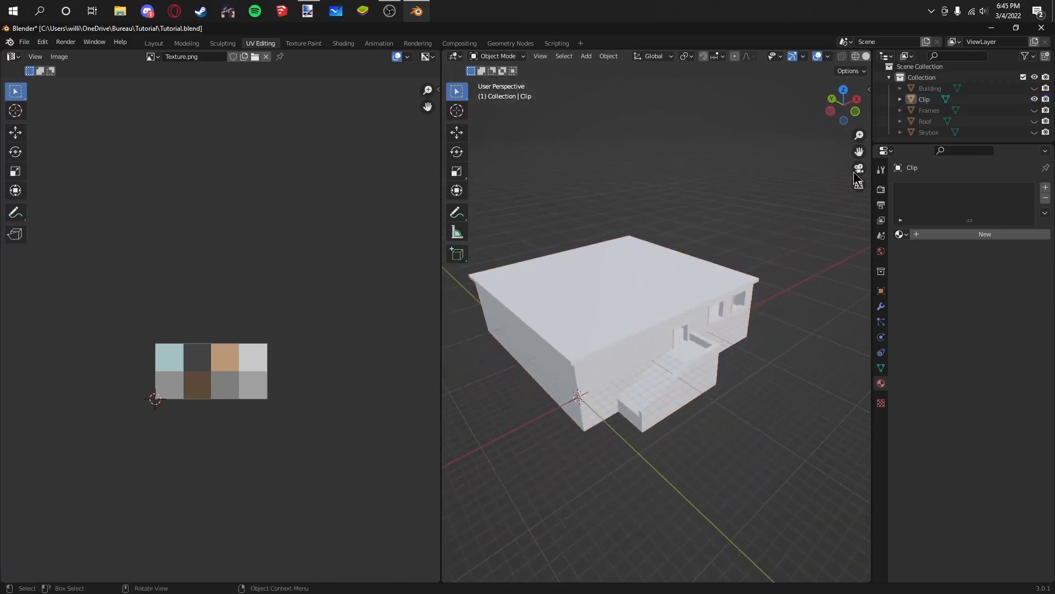
{"action": "left_click_drag", "start_coordinate": [1035, 88], "coordinate": [1035, 133]}
{"action": "middle_click_drag", "start_coordinate": [726, 194], "coordinate": [691, 187]}
Step: Save the changes to the Blender file
{"action": "key", "text": "ctrl+s"}
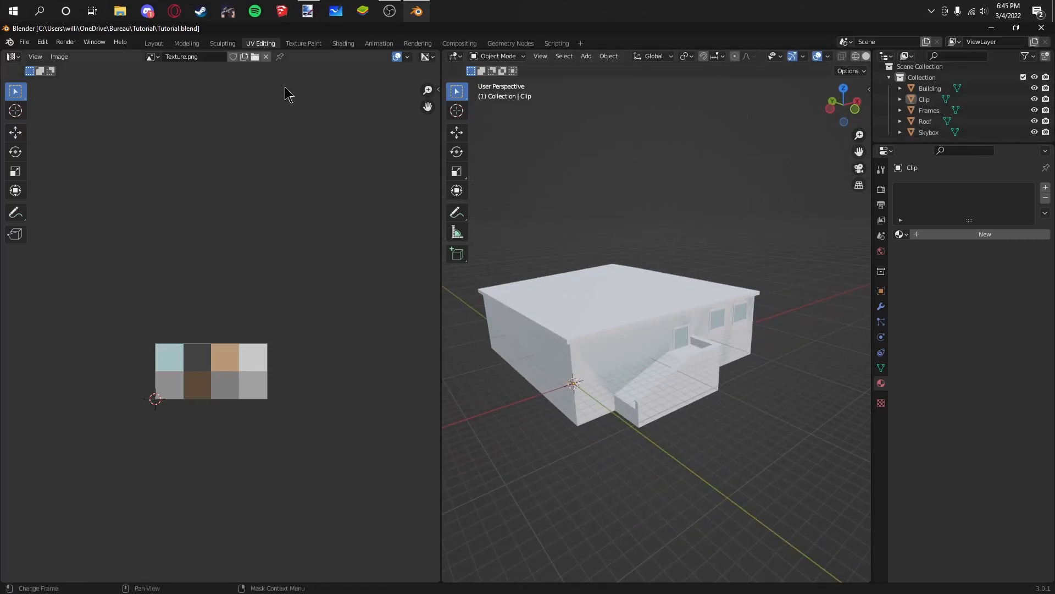
{"action": "middle_click_drag", "start_coordinate": [691, 186], "coordinate": [672, 186]}
{"action": "key", "text": "ctrl+s"}
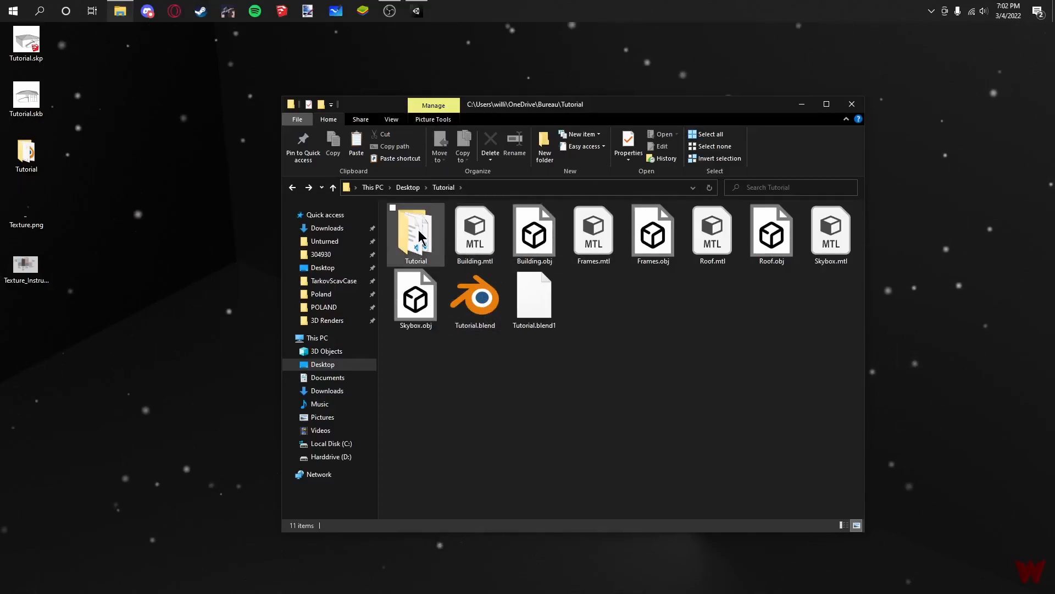
{"action": "mouse_move", "coordinate": [418, 237]}
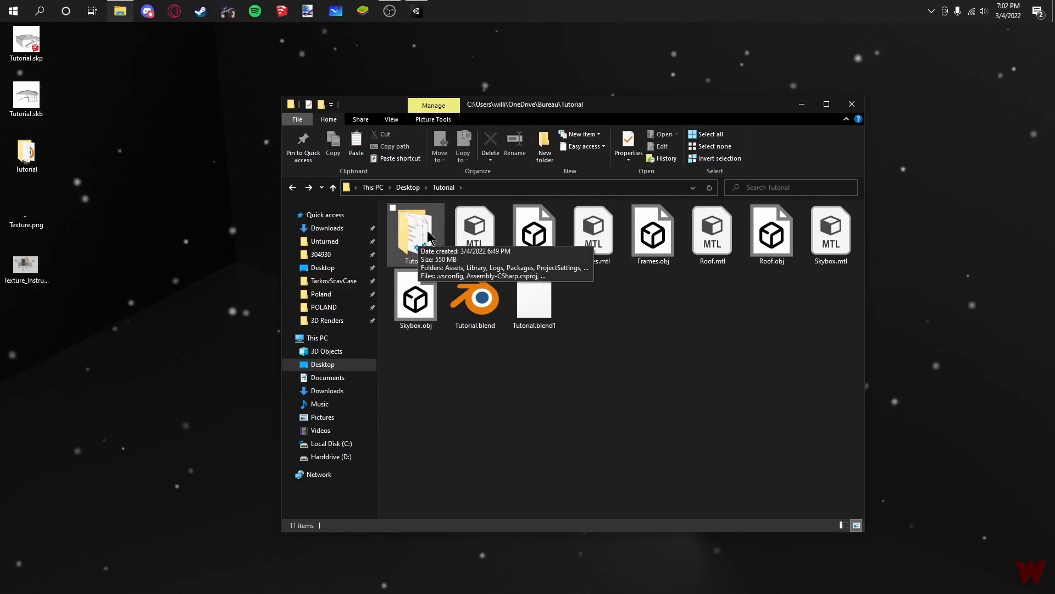
{"action": "left_click", "coordinate": [427, 232]}
{"action": "double_click", "coordinate": [426, 232]}
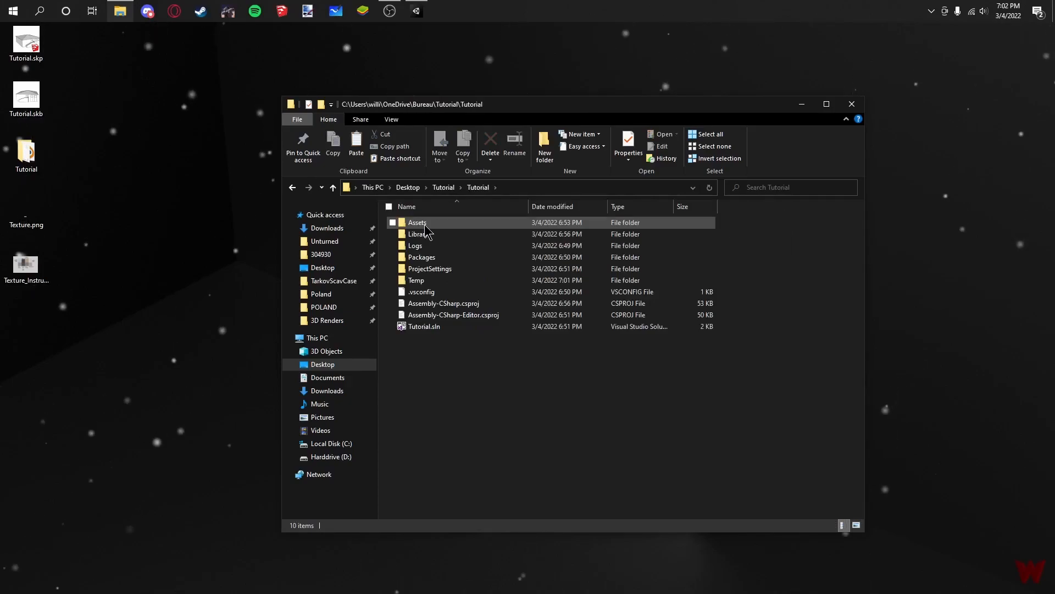
{"action": "left_click", "coordinate": [443, 187]}
Step: Copy Tutorial.blend from the Desktop's Tutorial folder into the Assets folder of the nested Tutorial project
{"action": "left_click", "coordinate": [483, 305]}
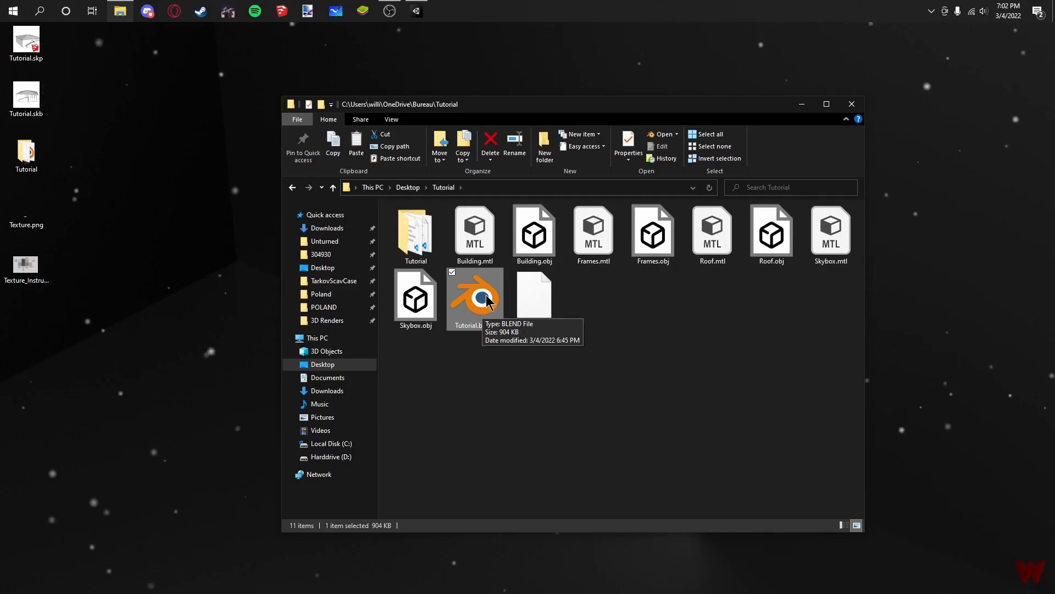
{"action": "double_click", "coordinate": [430, 236]}
{"action": "double_click", "coordinate": [431, 223]}
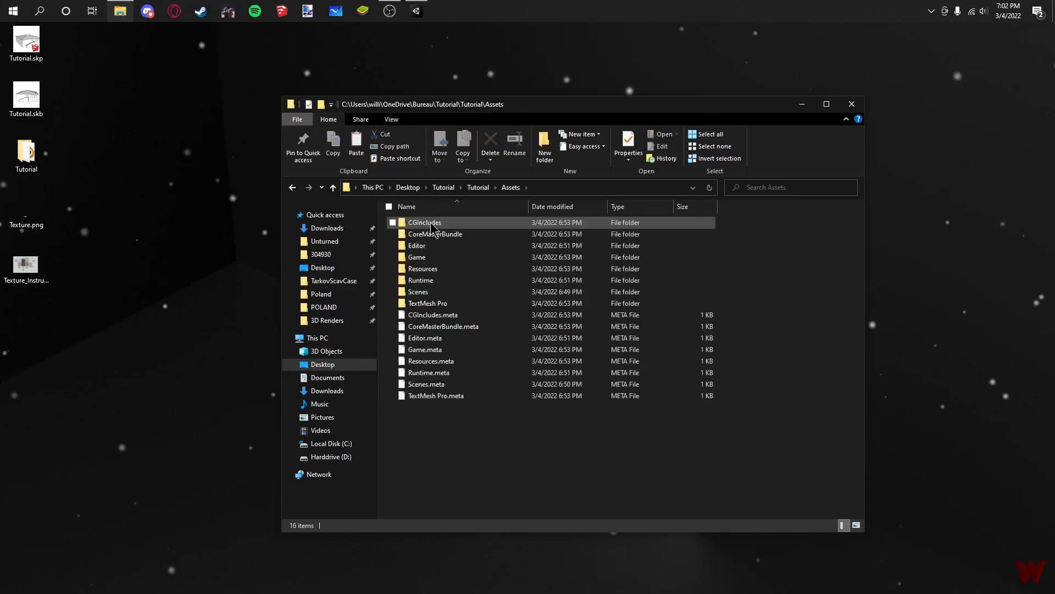
{"action": "key", "text": "ctrl+v"}
{"action": "left_click", "coordinate": [449, 462]}
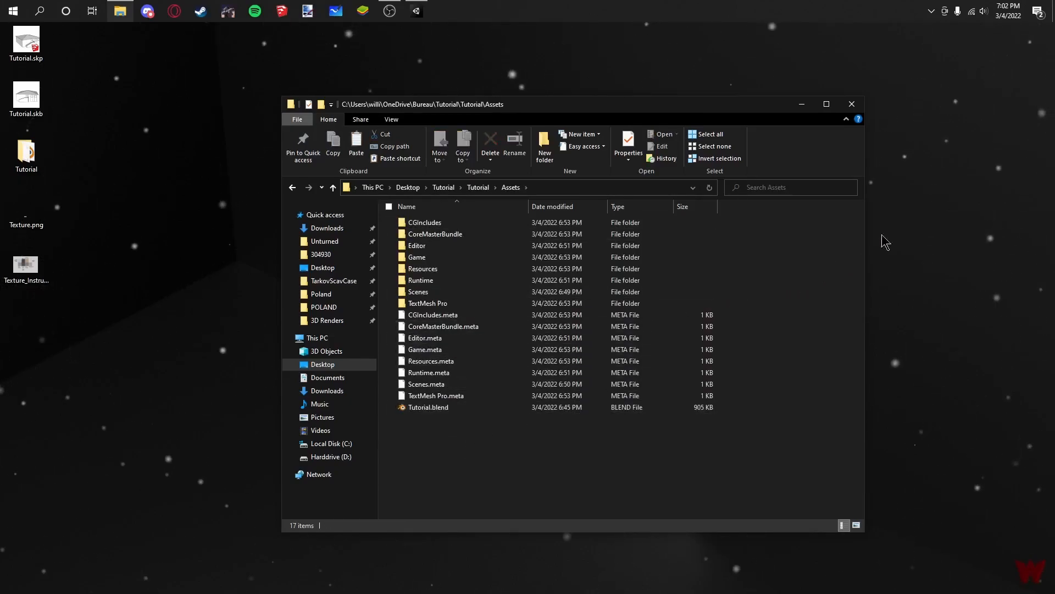
Step: Close the file window, switch to Unity and expand the imported Tutorial model's contents
{"action": "left_click", "coordinate": [853, 105]}
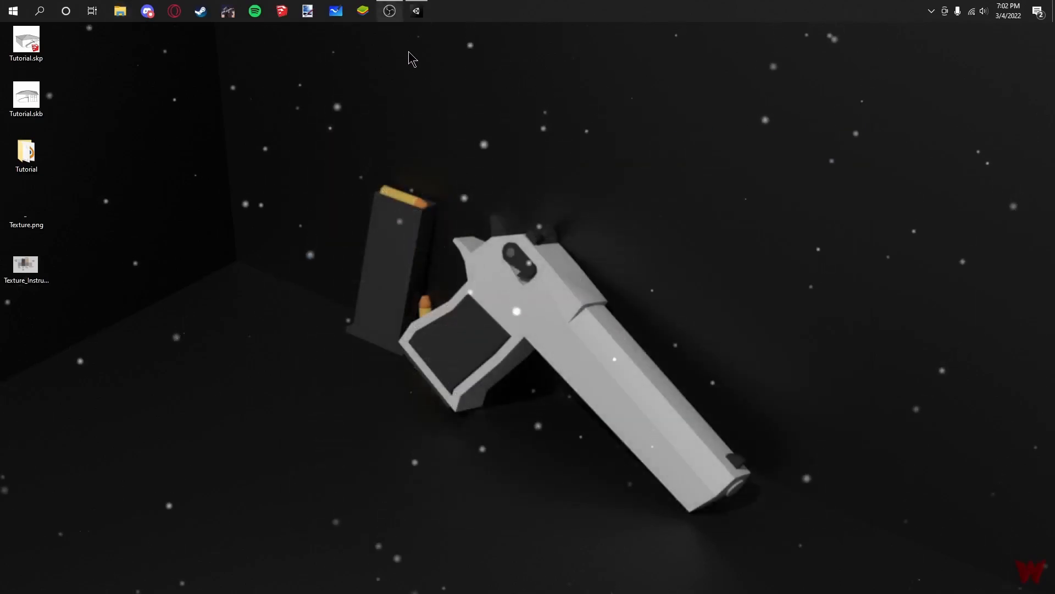
{"action": "left_click", "coordinate": [415, 19]}
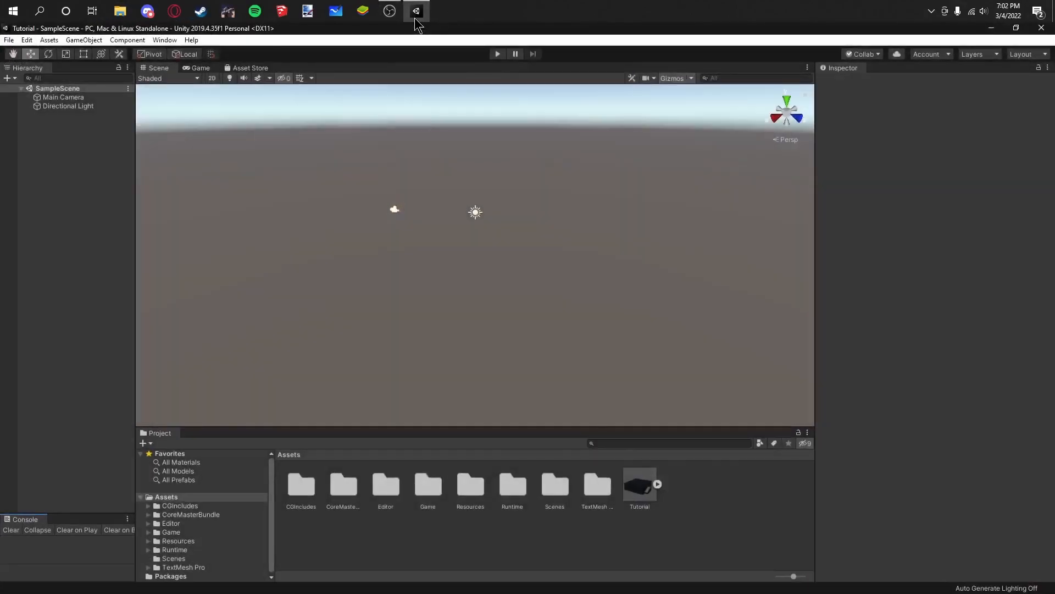
{"action": "left_click", "coordinate": [658, 484]}
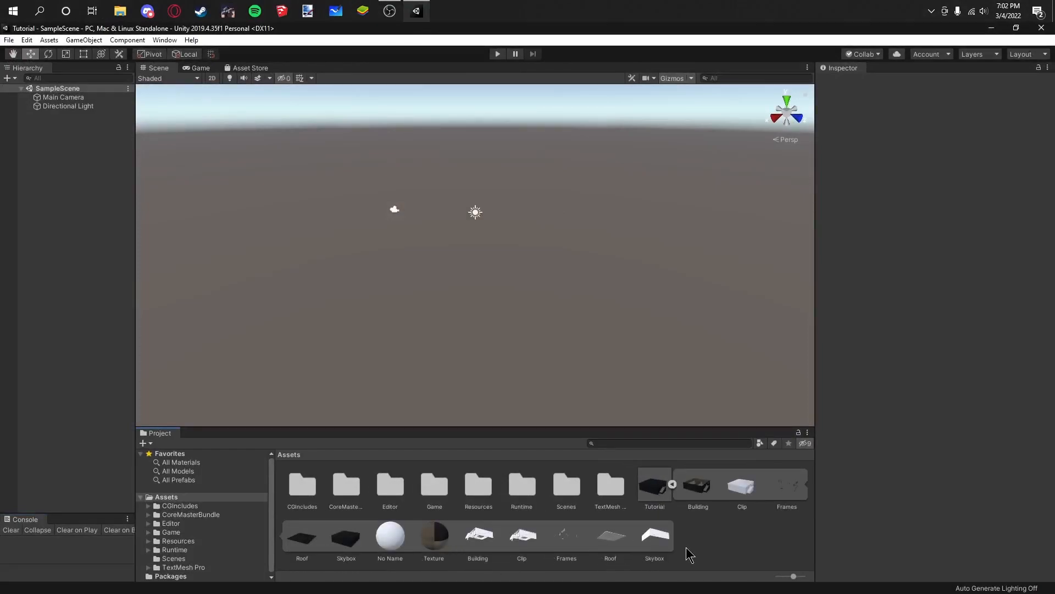
Step: Switch to File Explorer, move Texture.png from the Desktop into the Tutorial folder and open that folder
{"action": "left_click", "coordinate": [120, 11]}
{"action": "left_click", "coordinate": [354, 288]}
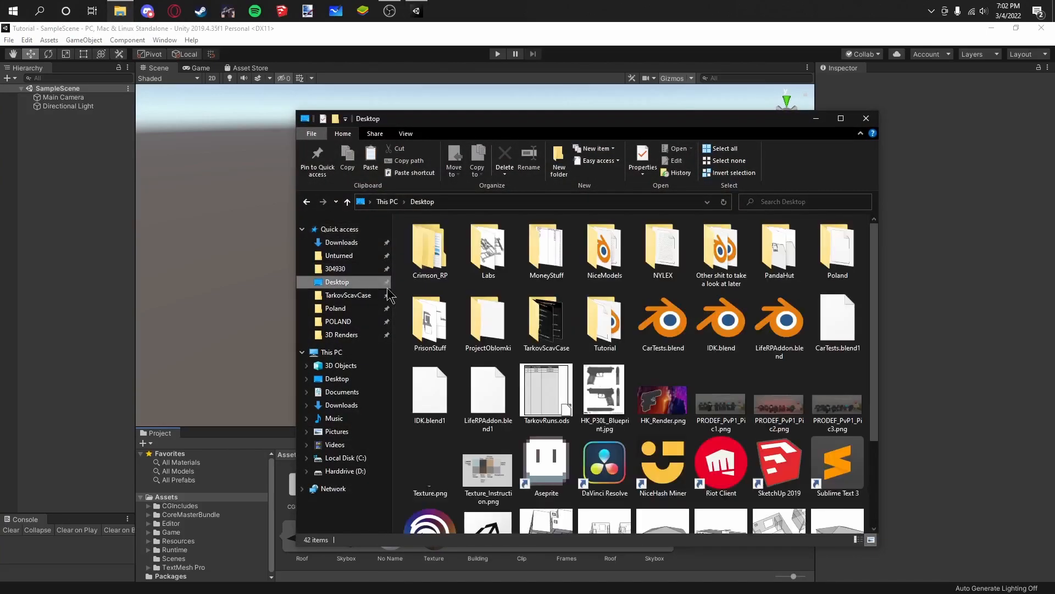
{"action": "double_click", "coordinate": [604, 322]}
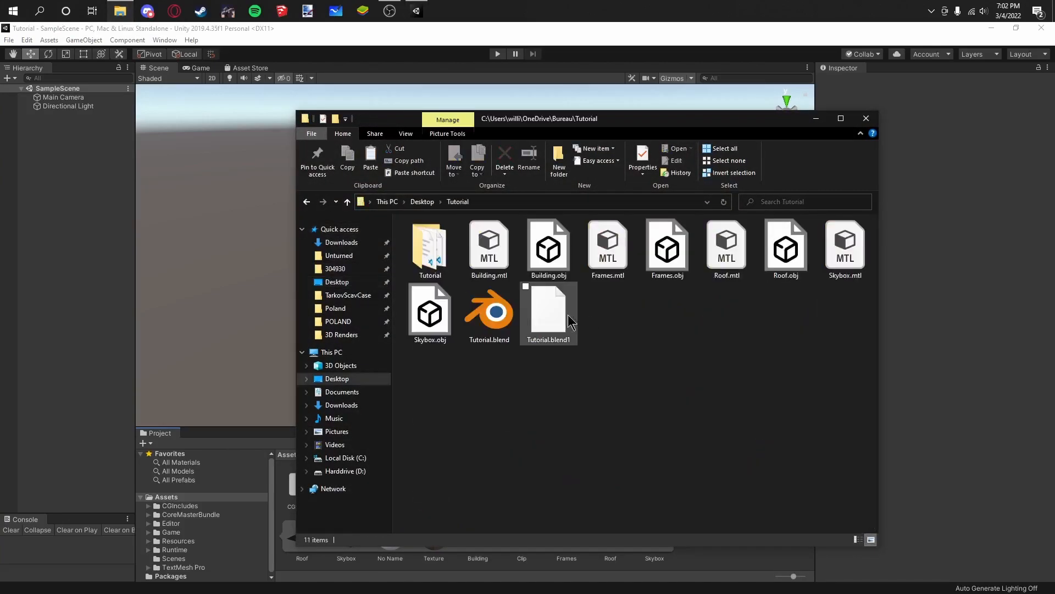
{"action": "left_click", "coordinate": [422, 201]}
{"action": "left_click_drag", "start_coordinate": [432, 474], "coordinate": [599, 342]}
{"action": "double_click", "coordinate": [600, 348]}
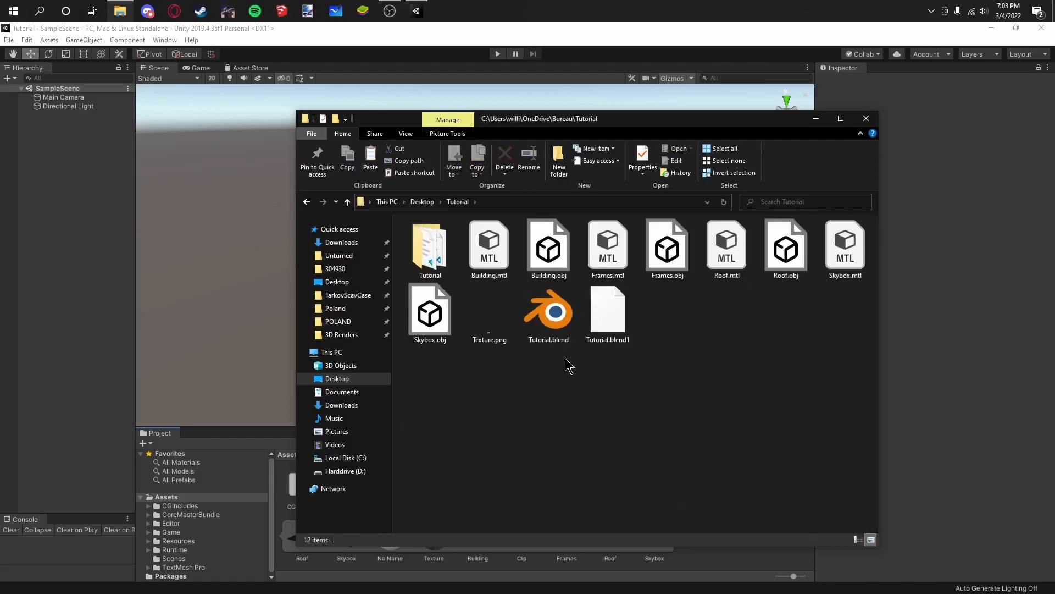
Step: Copy Texture.png into the nested Tutorial project's Assets folder and close the file window
{"action": "left_click", "coordinate": [479, 329]}
{"action": "double_click", "coordinate": [413, 272]}
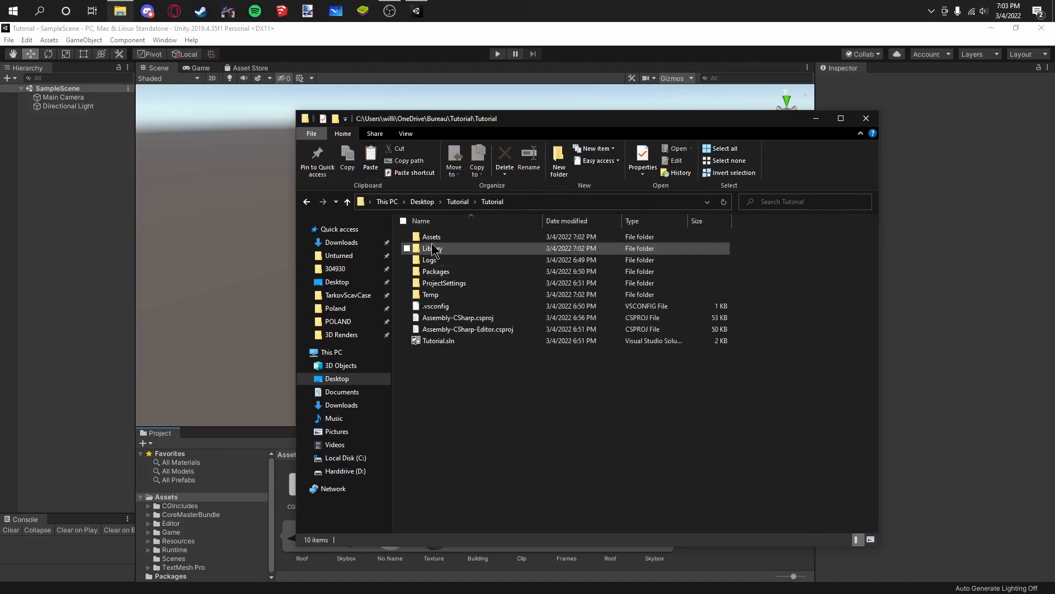
{"action": "double_click", "coordinate": [432, 237]}
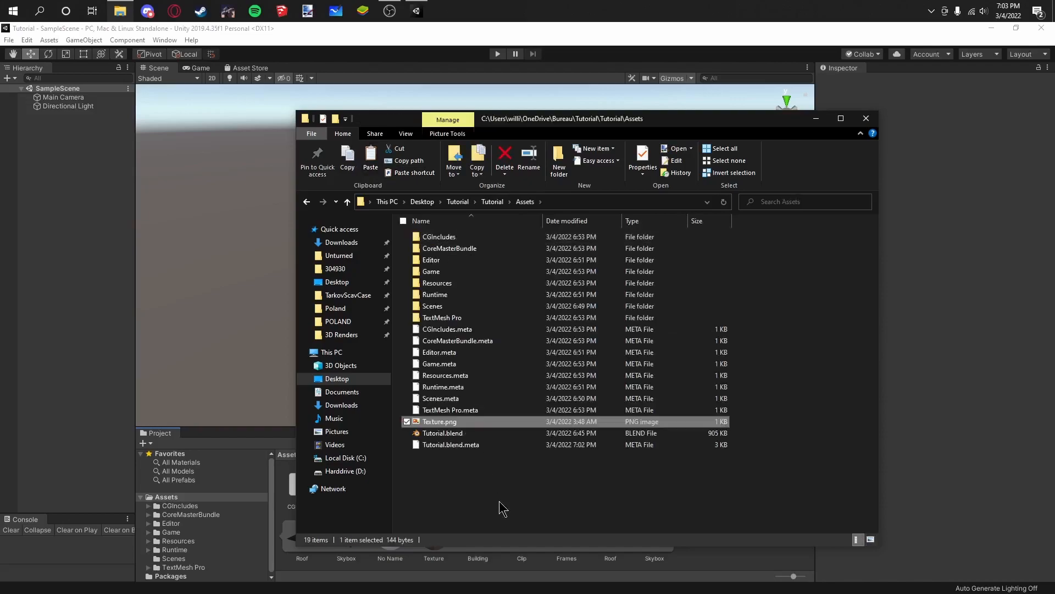
{"action": "left_click", "coordinate": [866, 118]}
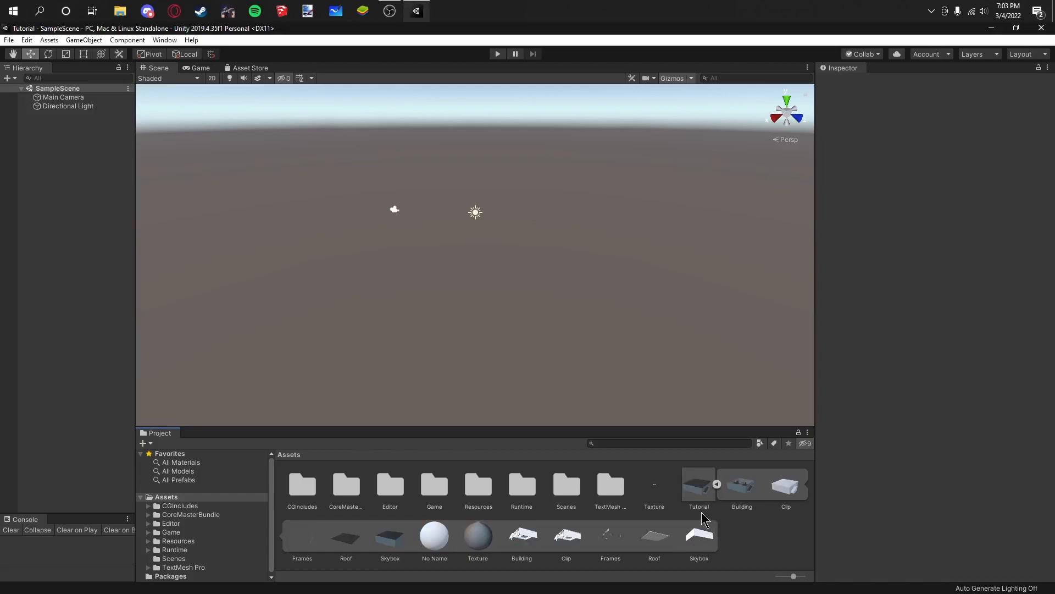
Step: Enable Read/Write on the imported Texture asset and set its Aniso Level to 16
{"action": "left_click", "coordinate": [655, 484]}
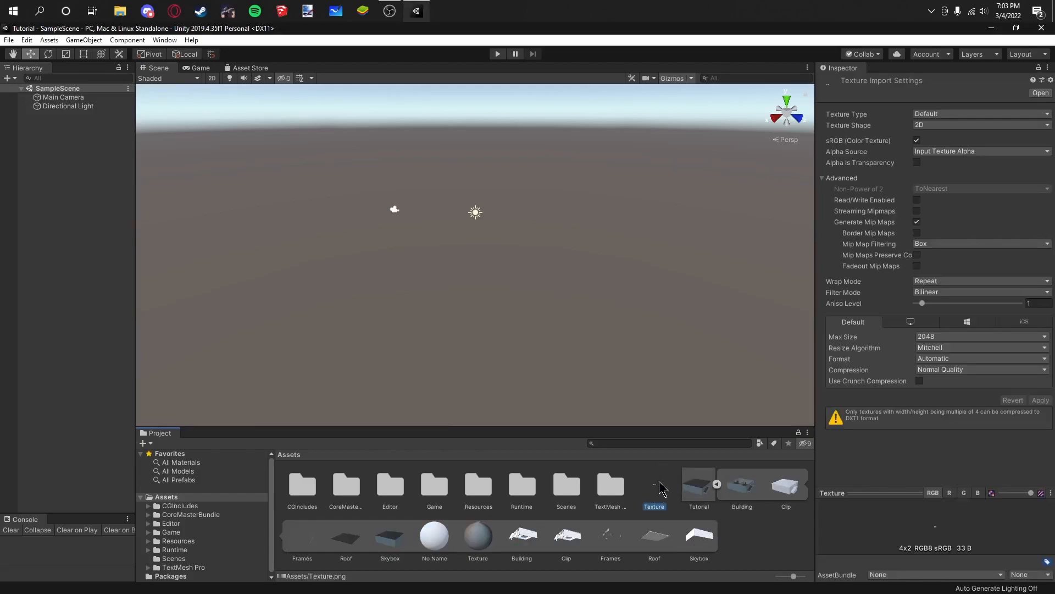
{"action": "left_click", "coordinate": [917, 200]}
{"action": "left_click", "coordinate": [927, 293]}
{"action": "left_click", "coordinate": [928, 292]}
{"action": "left_click_drag", "start_coordinate": [922, 302], "coordinate": [1022, 303]}
Step: Set the texture's Filter Mode to Point (no filter), Wrap Mode to Clamp and Compression to None, and apply the import settings
{"action": "left_click", "coordinate": [954, 293]}
{"action": "left_click", "coordinate": [952, 303]}
{"action": "left_click", "coordinate": [948, 281]}
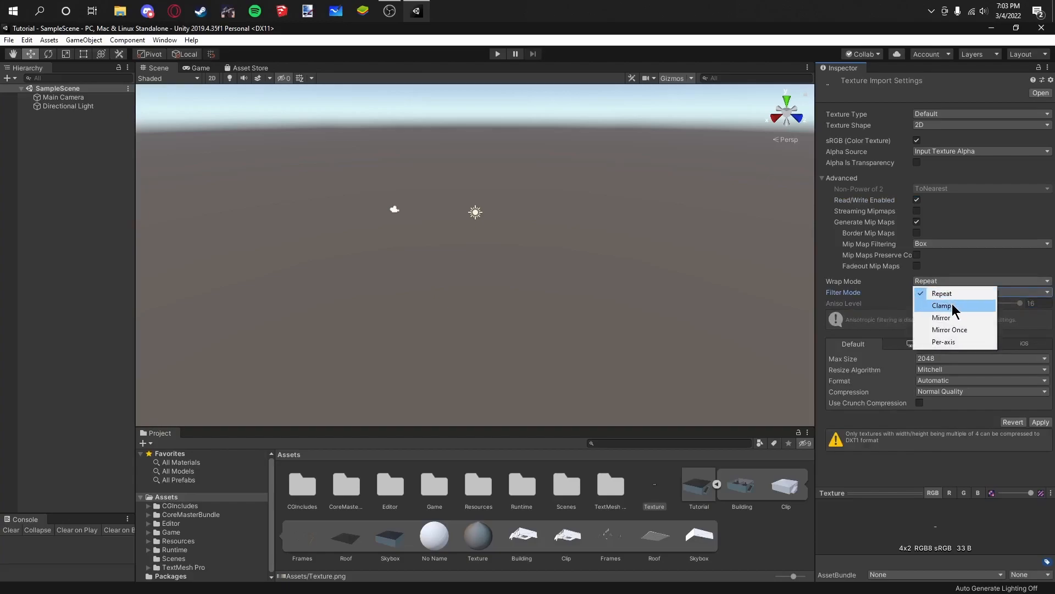
{"action": "left_click", "coordinate": [953, 306]}
{"action": "left_click", "coordinate": [946, 391]}
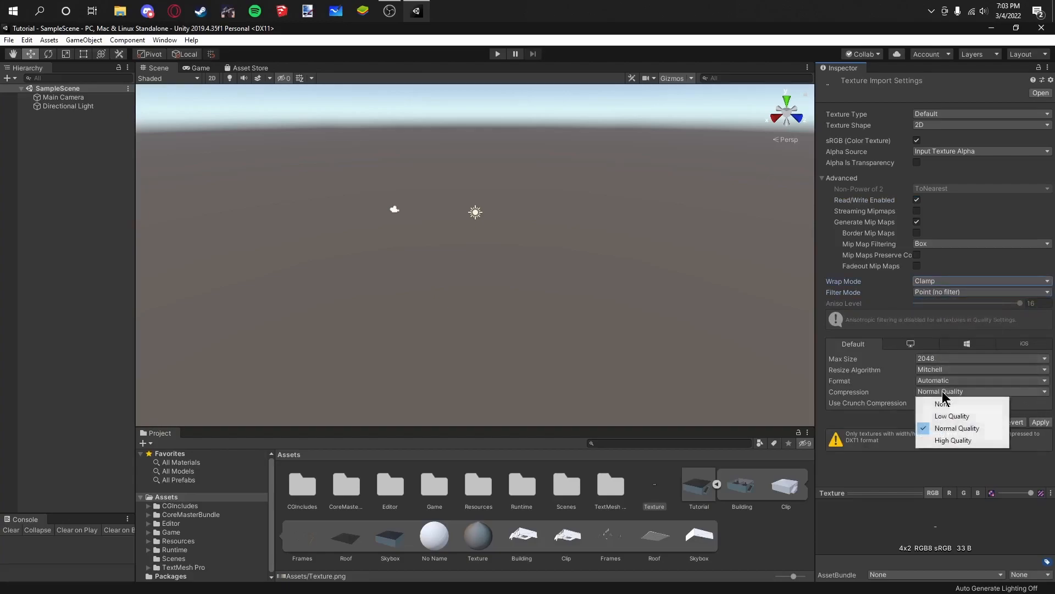
{"action": "left_click", "coordinate": [944, 405]}
{"action": "left_click", "coordinate": [1042, 412]}
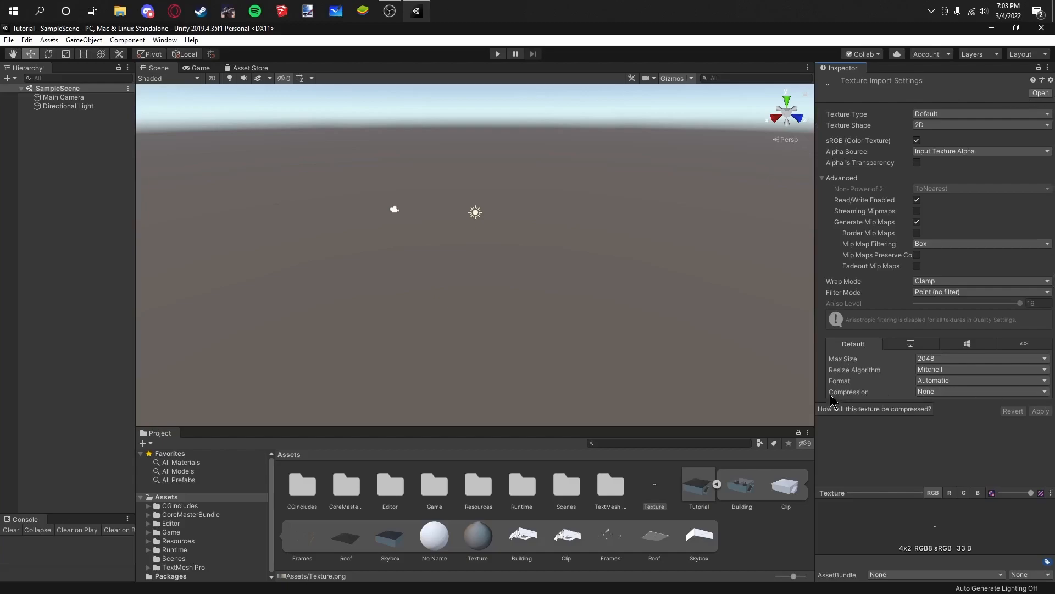
Step: Create a new folder named Tutorial in the project's Assets folder
{"action": "left_click", "coordinate": [755, 530]}
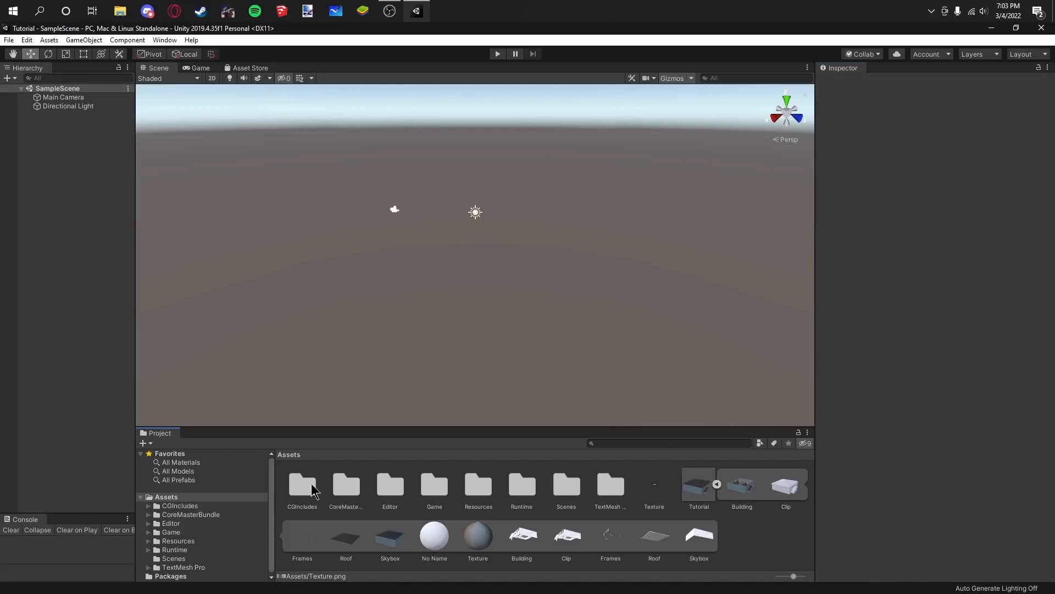
{"action": "right_click", "coordinate": [735, 537]}
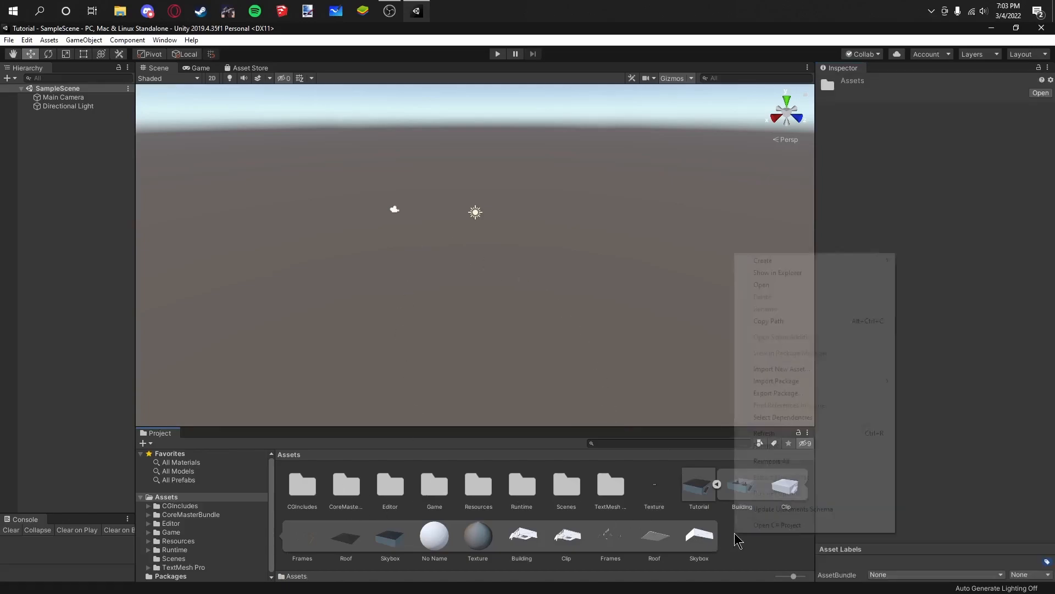
{"action": "mouse_move", "coordinate": [772, 266]}
{"action": "left_click", "coordinate": [929, 168]}
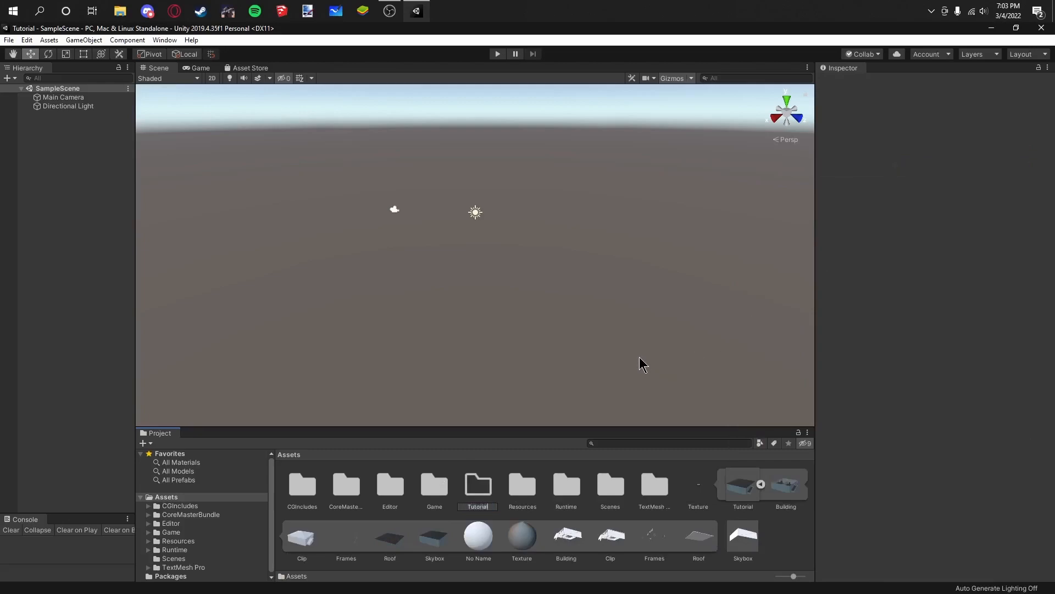
{"action": "type", "text": "Tutorial"}
{"action": "key", "text": "Return"}
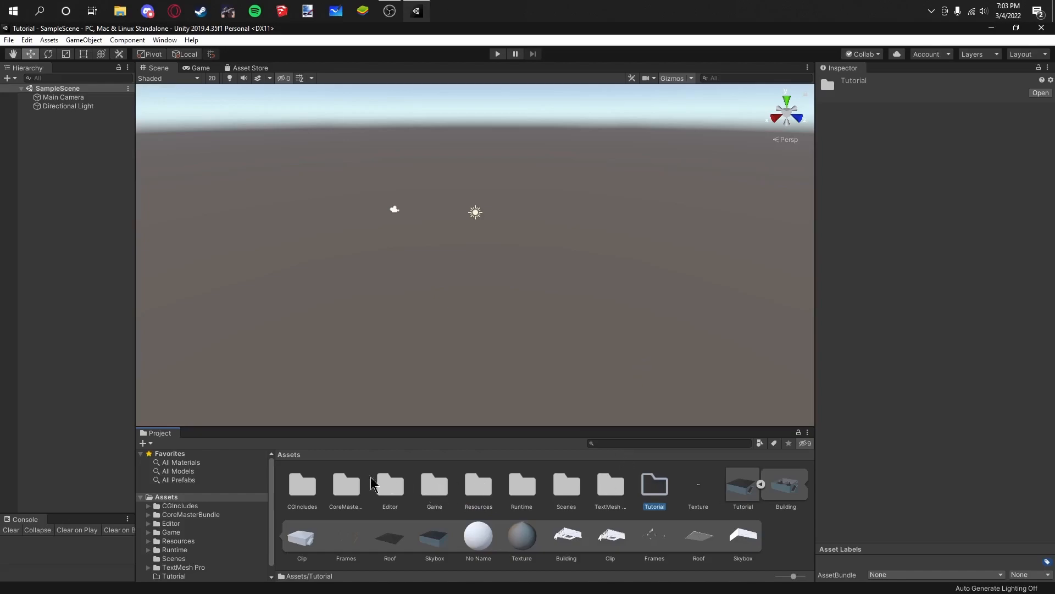
Step: Open the Barracks_4 folder under CoreMasterBundle/Objects/Large/Buildings and reveal it in File Explorer
{"action": "double_click", "coordinate": [341, 487]}
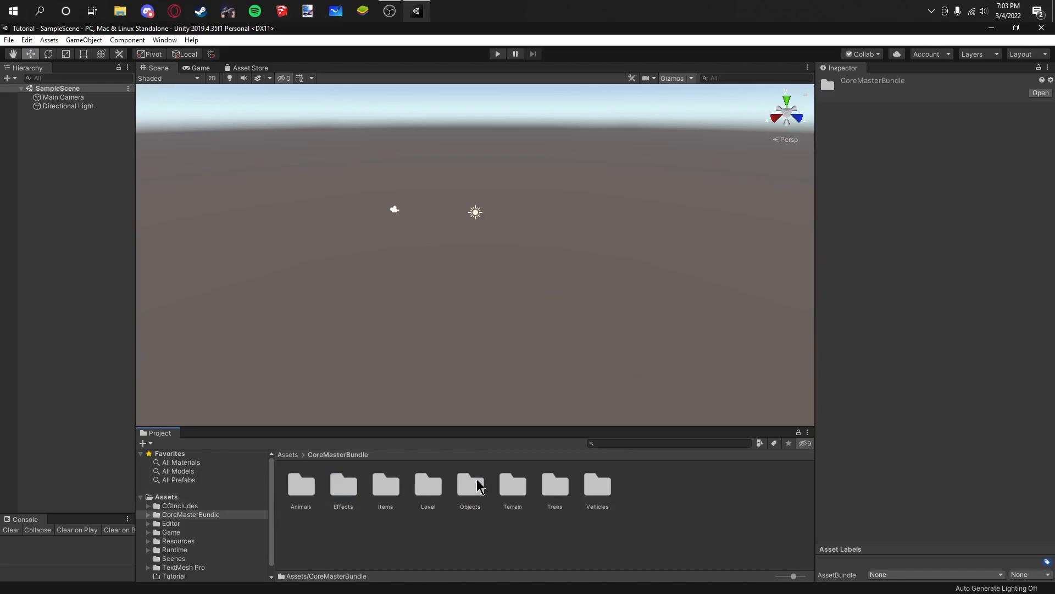
{"action": "double_click", "coordinate": [471, 486]}
{"action": "double_click", "coordinate": [299, 488]}
{"action": "double_click", "coordinate": [300, 486]}
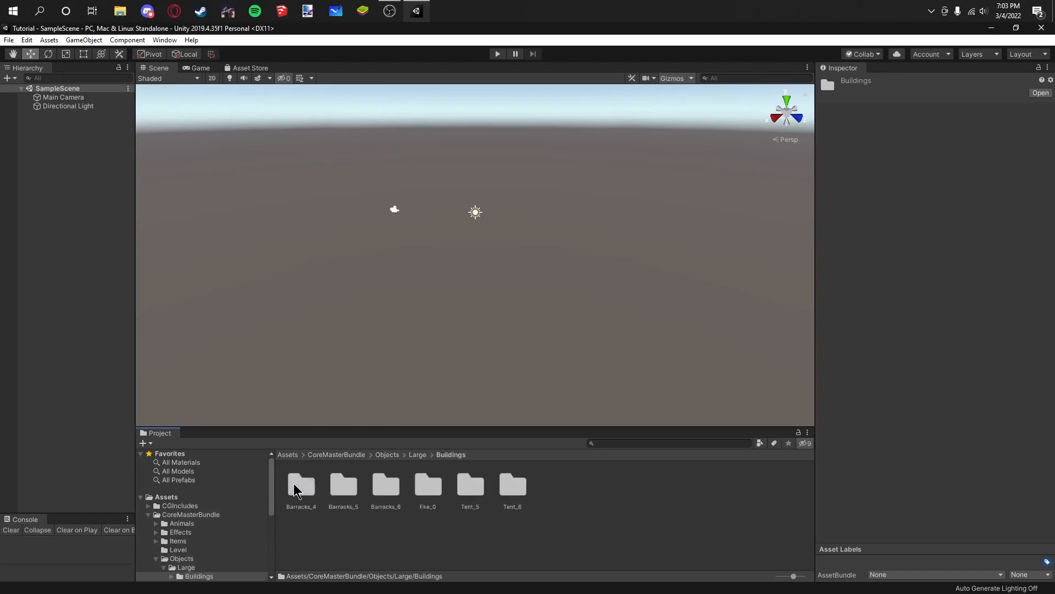
{"action": "double_click", "coordinate": [299, 486]}
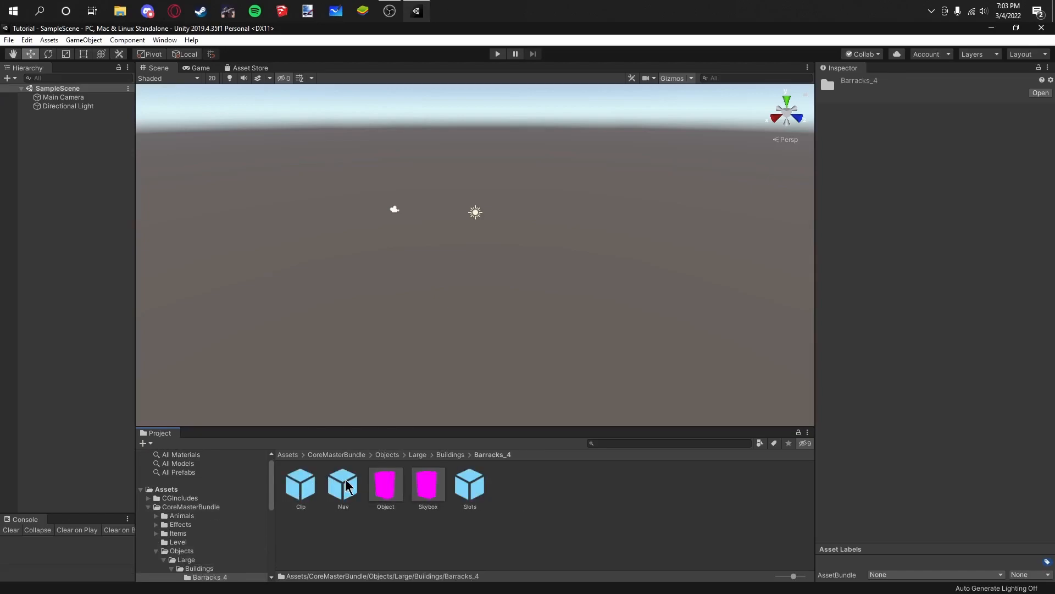
{"action": "right_click", "coordinate": [518, 491]}
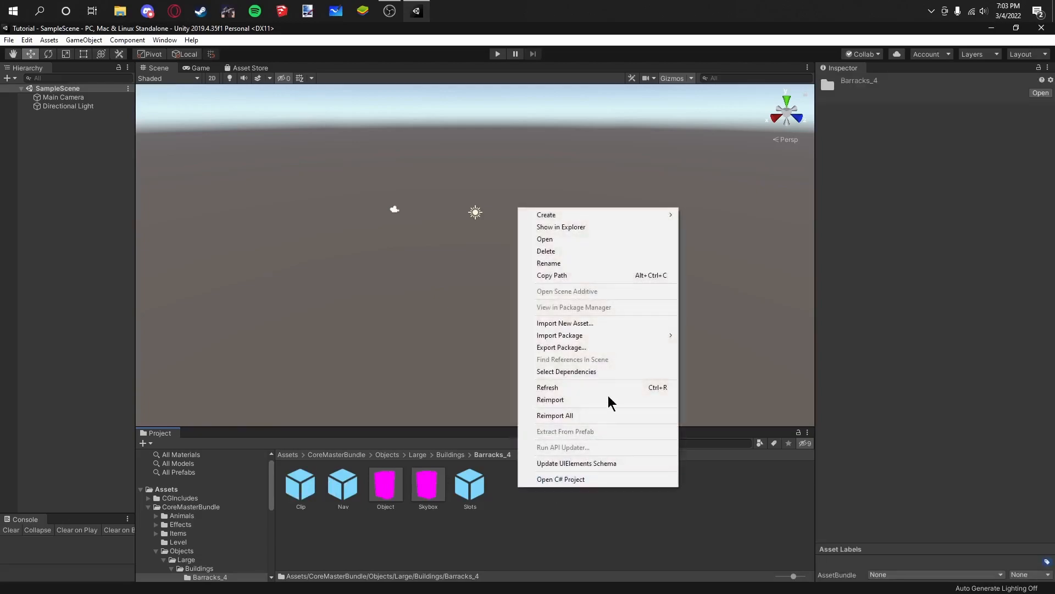
{"action": "left_click", "coordinate": [577, 228]}
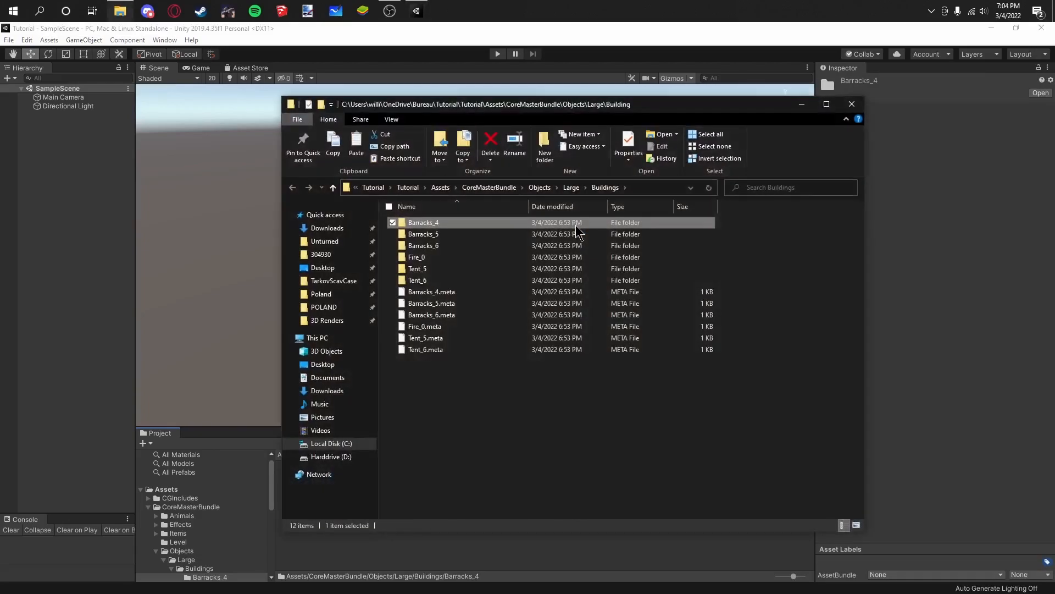
Step: Copy all the prefab and meta files from the Barracks_4 folder into Assets/Tutorial, and close File Explorer
{"action": "double_click", "coordinate": [577, 227]}
{"action": "left_click_drag", "start_coordinate": [552, 468], "coordinate": [496, 222]}
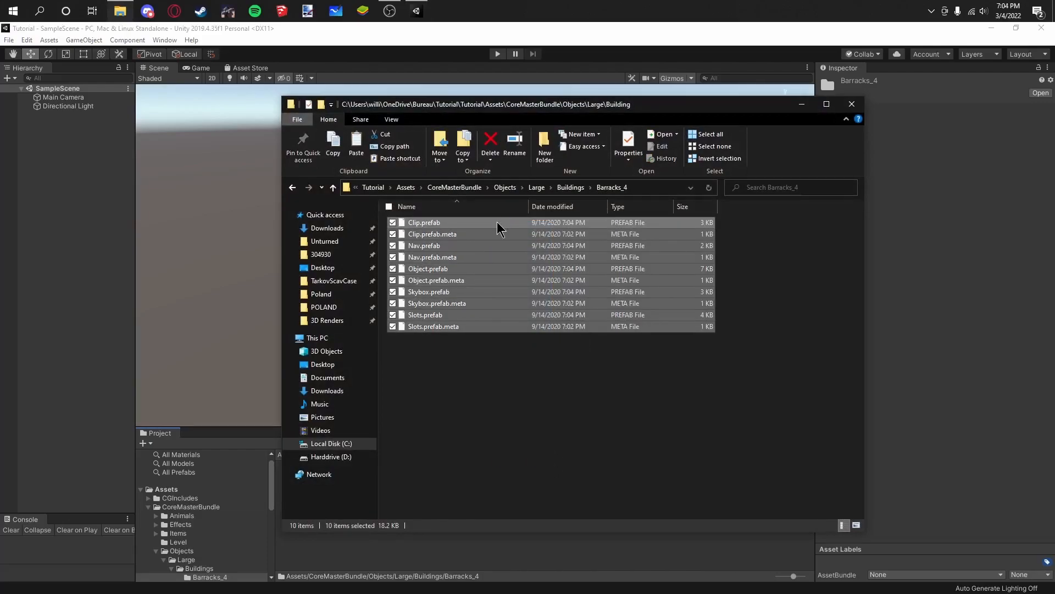
{"action": "left_click", "coordinate": [405, 187]}
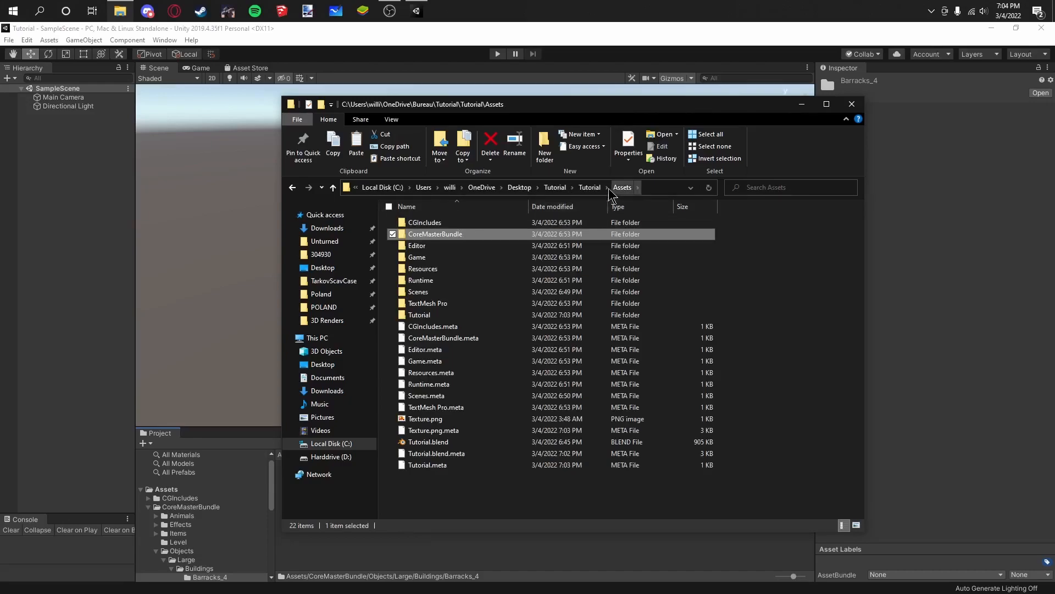
{"action": "double_click", "coordinate": [450, 315]}
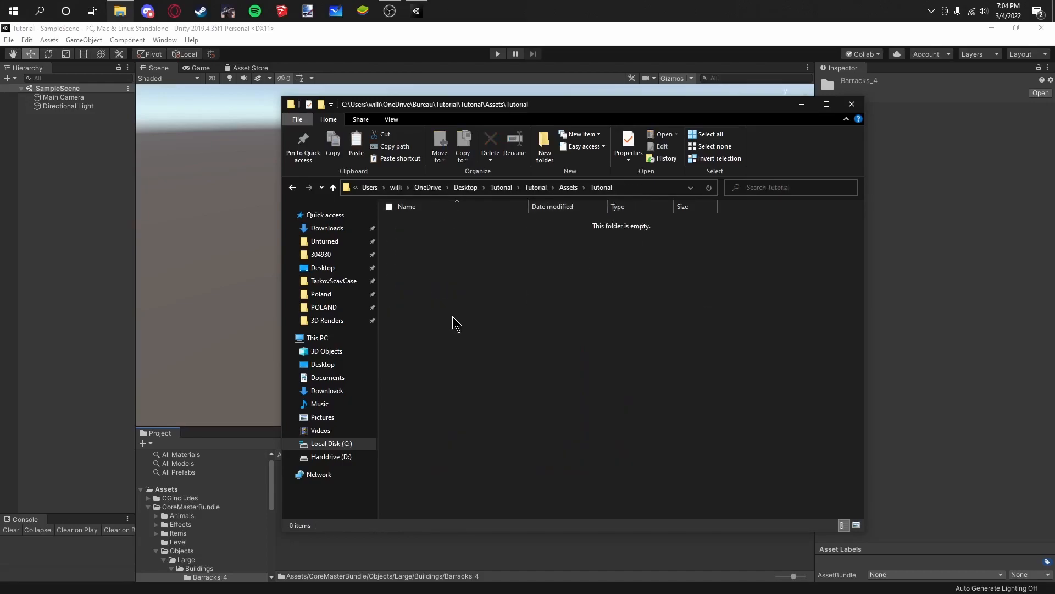
{"action": "key", "text": "ctrl+v"}
{"action": "left_click", "coordinate": [617, 330]}
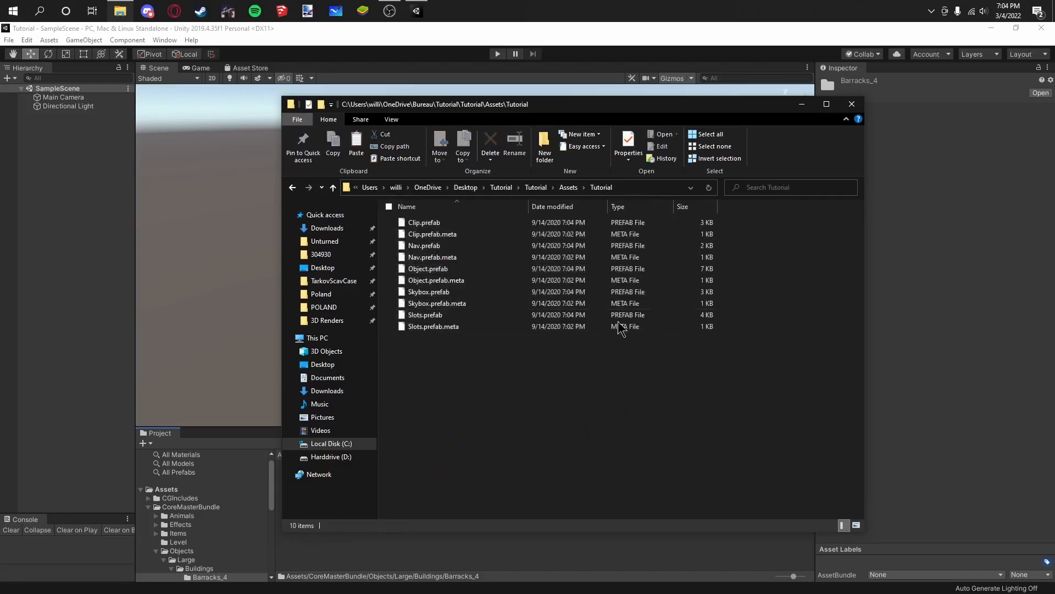
{"action": "left_click", "coordinate": [852, 104]}
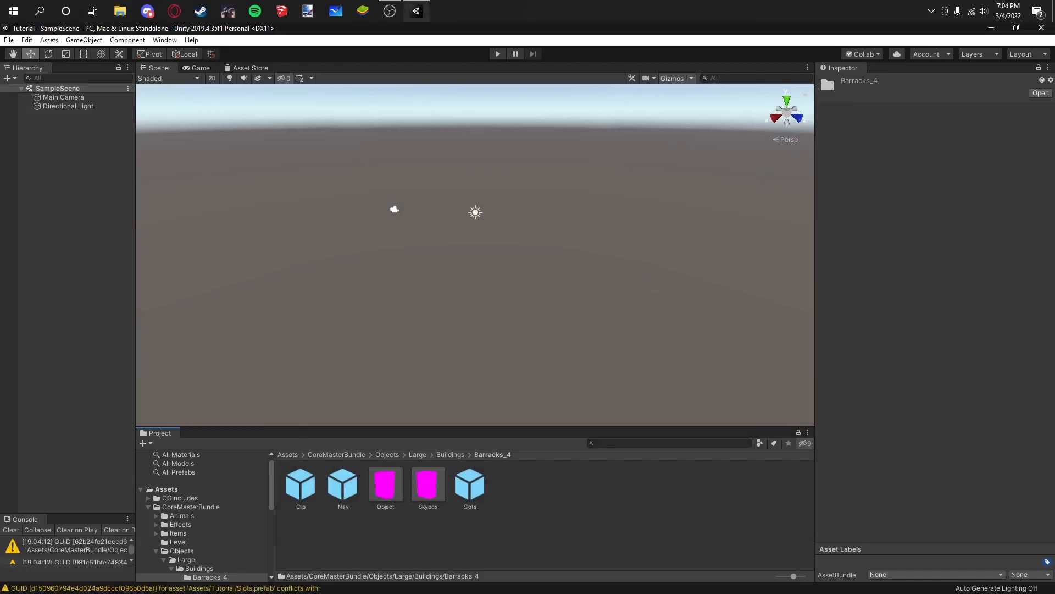
Step: Clear the console messages and open the Skybox prefab from the Assets/Tutorial folder for editing
{"action": "left_click", "coordinate": [10, 529]}
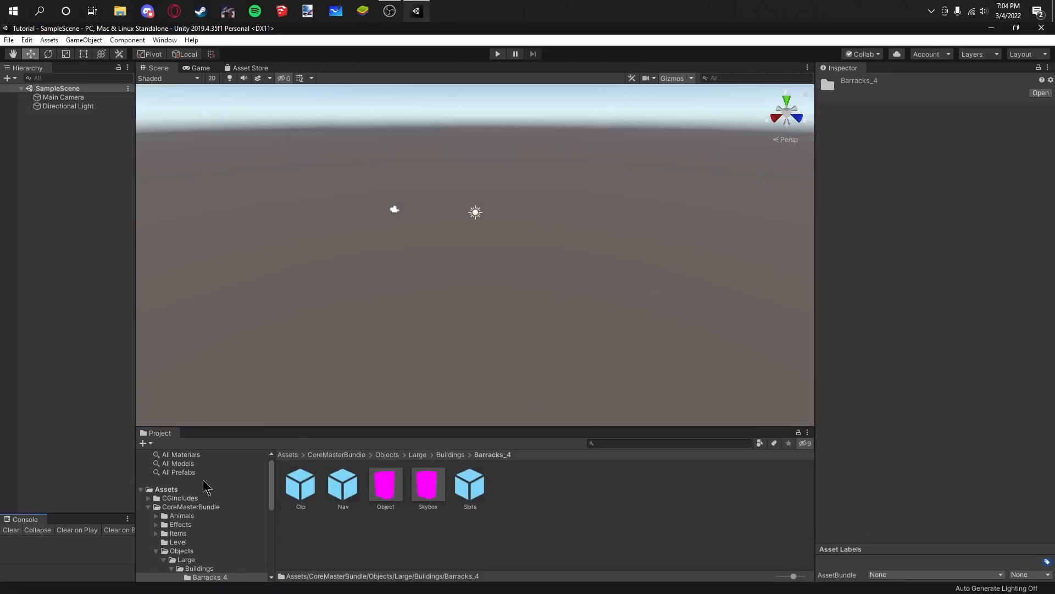
{"action": "left_click", "coordinate": [283, 455]}
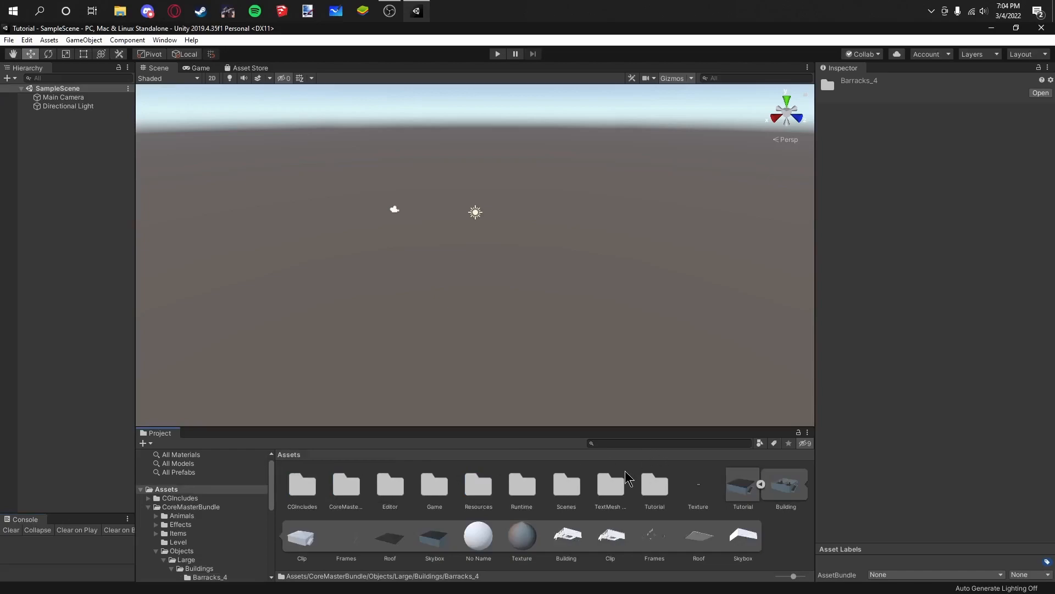
{"action": "double_click", "coordinate": [665, 488]}
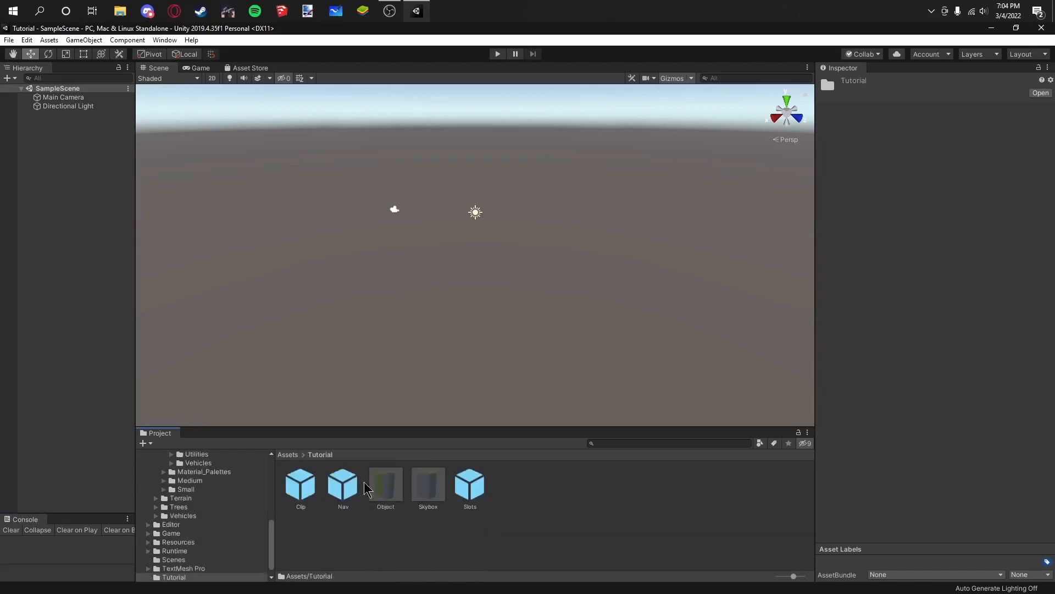
{"action": "left_click", "coordinate": [428, 484]}
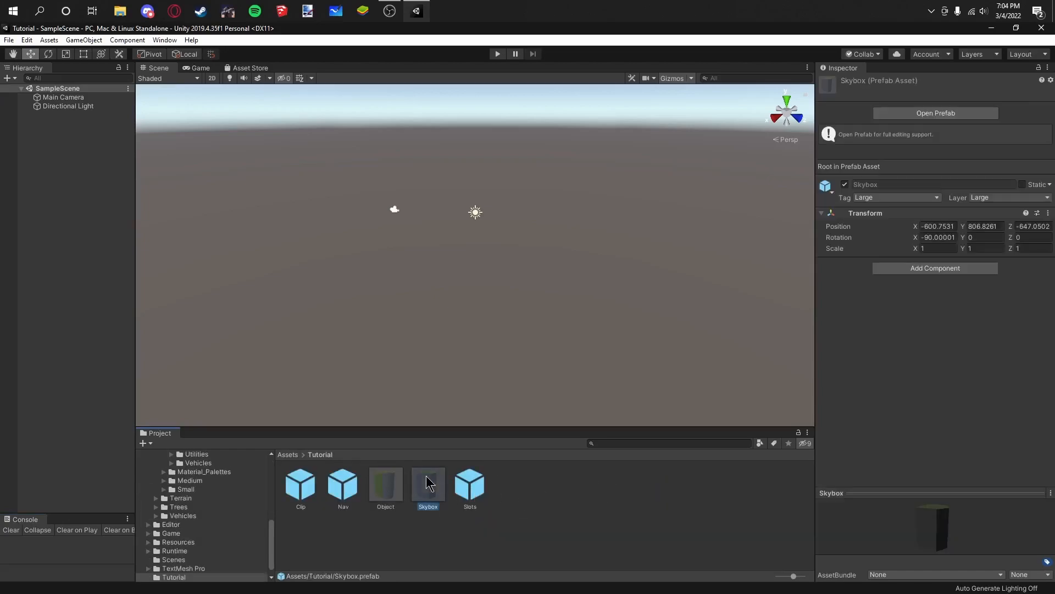
{"action": "double_click", "coordinate": [424, 498]}
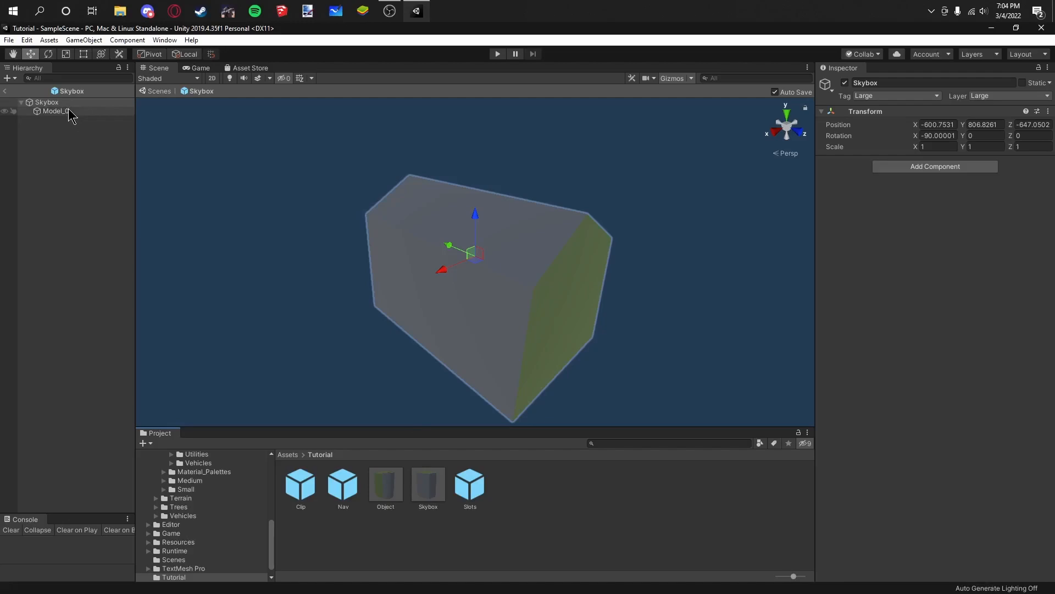
Step: Assign the imported Skybox mesh and the Texture material to Model_0 in the Skybox prefab
{"action": "left_click", "coordinate": [57, 111]}
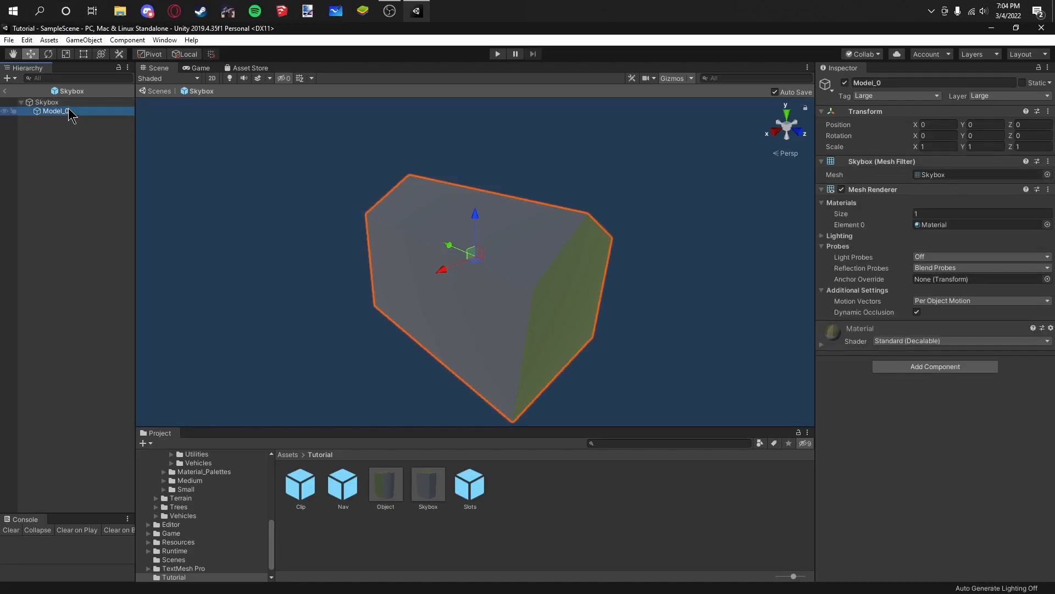
{"action": "left_click", "coordinate": [288, 455]}
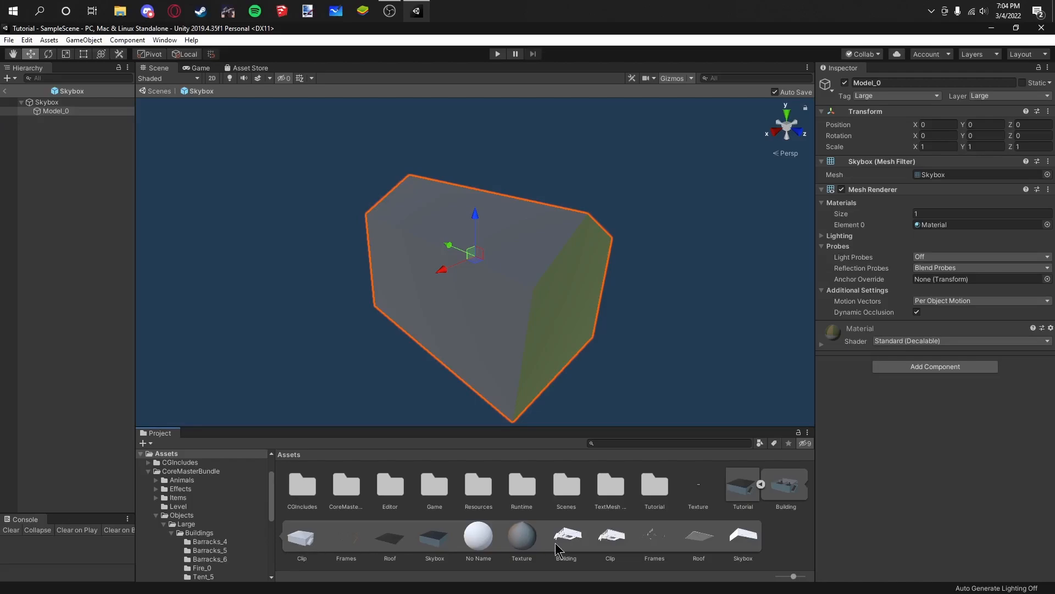
{"action": "left_click_drag", "start_coordinate": [749, 550], "coordinate": [958, 174]}
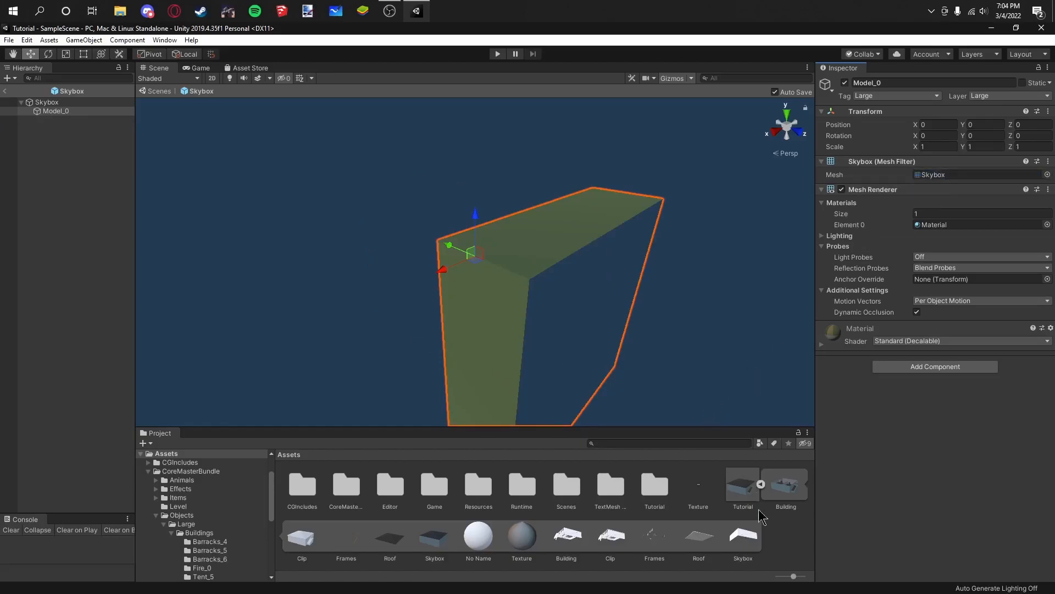
{"action": "left_click_drag", "start_coordinate": [529, 545], "coordinate": [518, 341]}
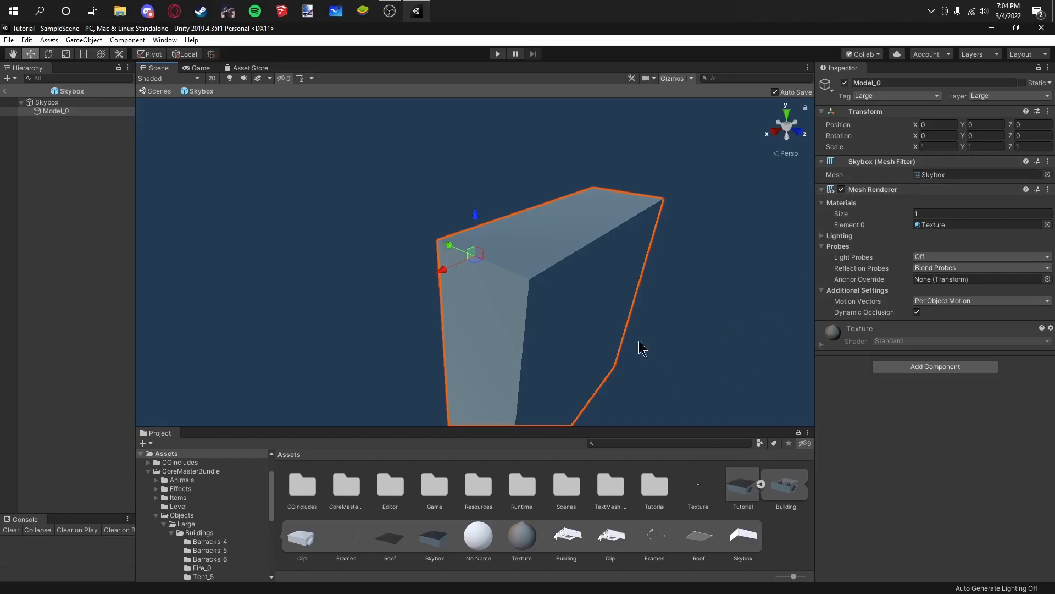
Step: Open the Tutorial model from the Assets folder in Blender
{"action": "scroll", "coordinate": [643, 355], "scroll_direction": "down", "scroll_amount": 2}
{"action": "scroll", "coordinate": [636, 350], "scroll_direction": "down", "scroll_amount": 1}
{"action": "double_click", "coordinate": [743, 484]}
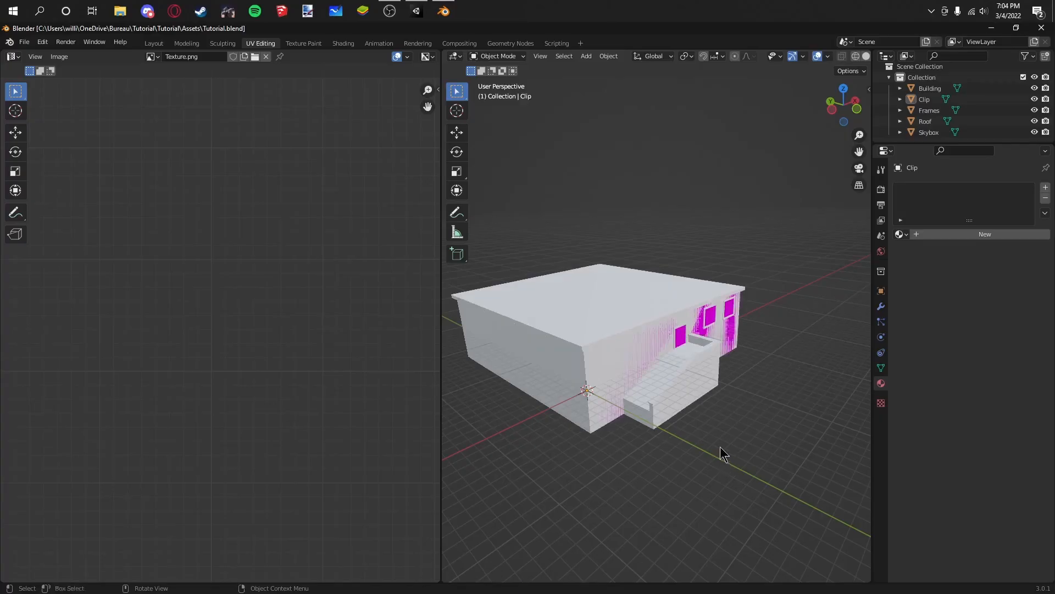
Step: Try rotating all the building objects together about the global X axis, and undo the rotation
{"action": "left_click", "coordinate": [746, 419]}
{"action": "left_click_drag", "start_coordinate": [732, 463], "coordinate": [479, 227]}
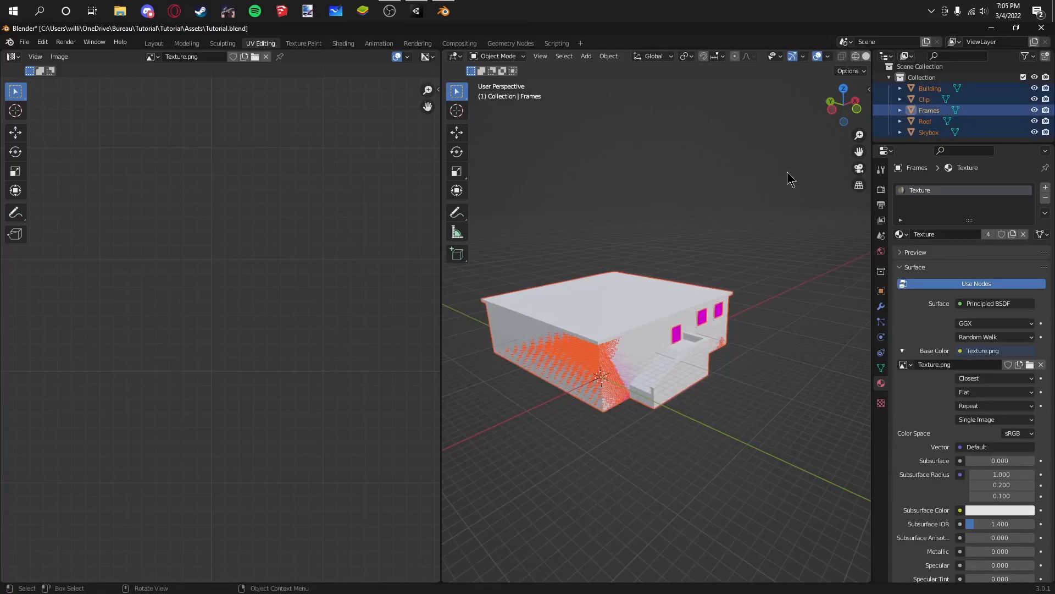
{"action": "left_click", "coordinate": [456, 152]}
{"action": "left_click_drag", "start_coordinate": [617, 356], "coordinate": [468, 281]}
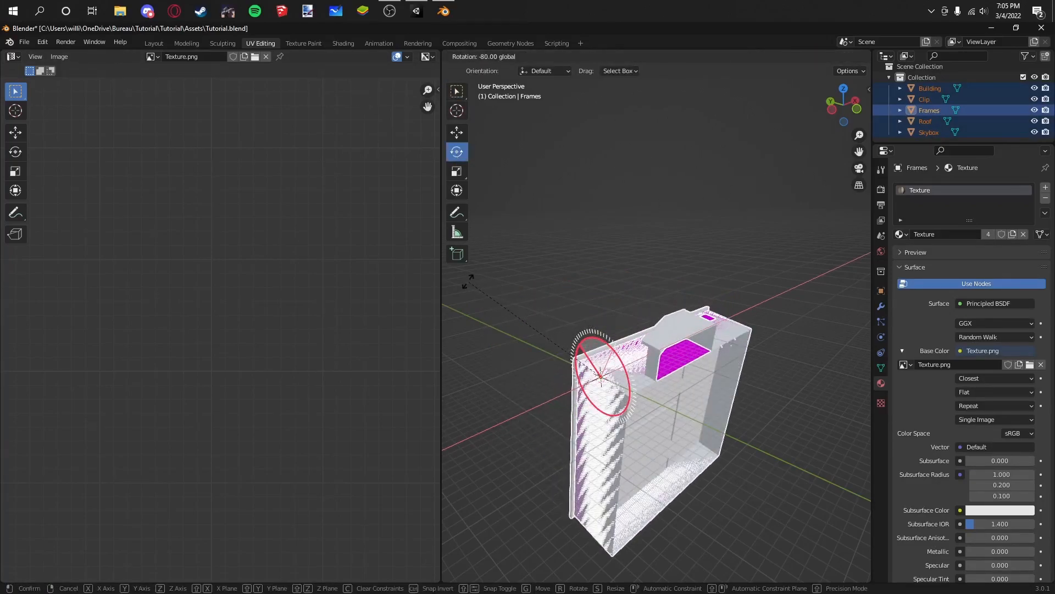
{"action": "left_click_drag", "start_coordinate": [866, 273], "coordinate": [865, 273], "text": "ctrl"}
{"action": "key", "text": "ctrl+z"}
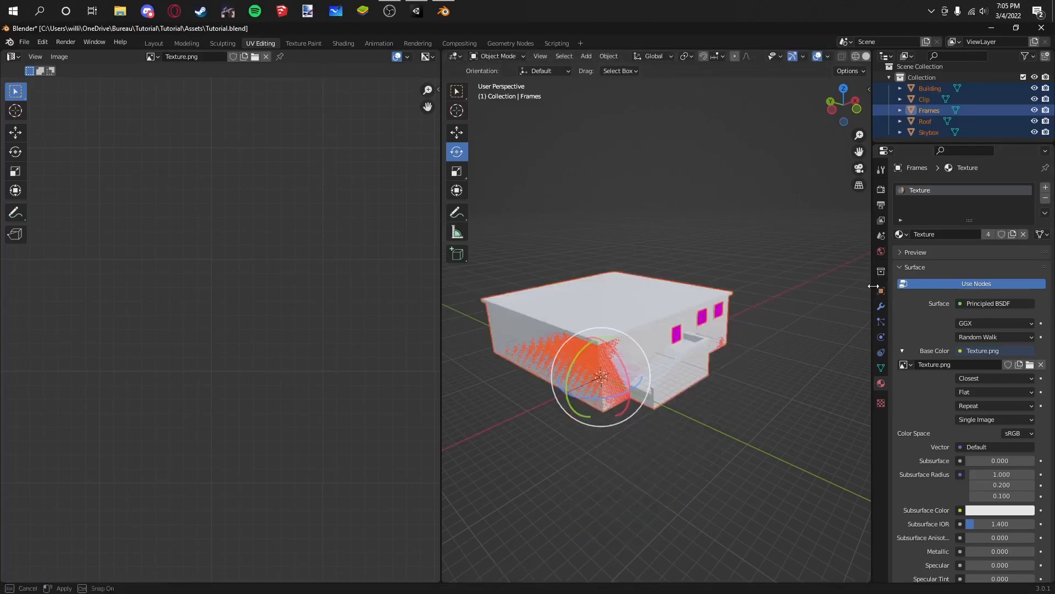
Step: Try rotating all objects freehand about the X axis, and set the X rotation of Frames and Building to 90°
{"action": "left_click", "coordinate": [881, 293]}
{"action": "left_click_drag", "start_coordinate": [615, 352], "coordinate": [599, 348]}
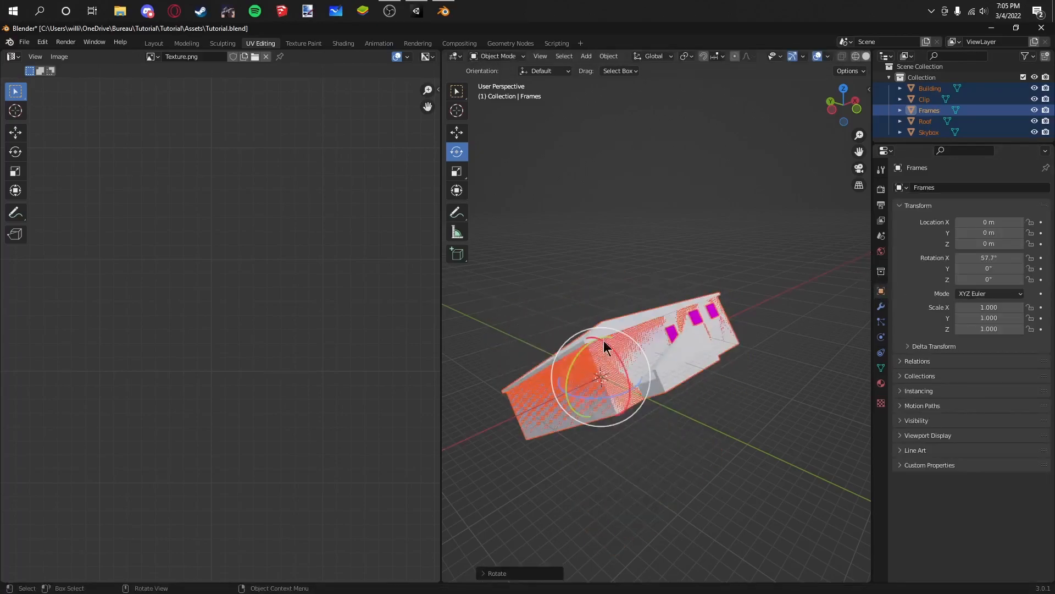
{"action": "left_click", "coordinate": [978, 258]}
{"action": "type", "text": "90"}
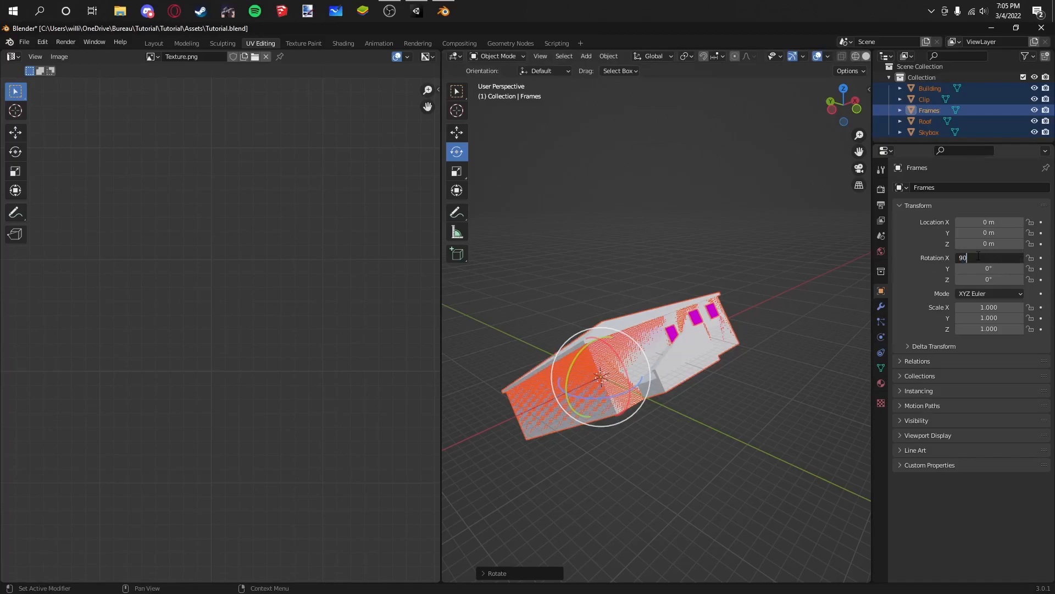
{"action": "key", "text": "Return"}
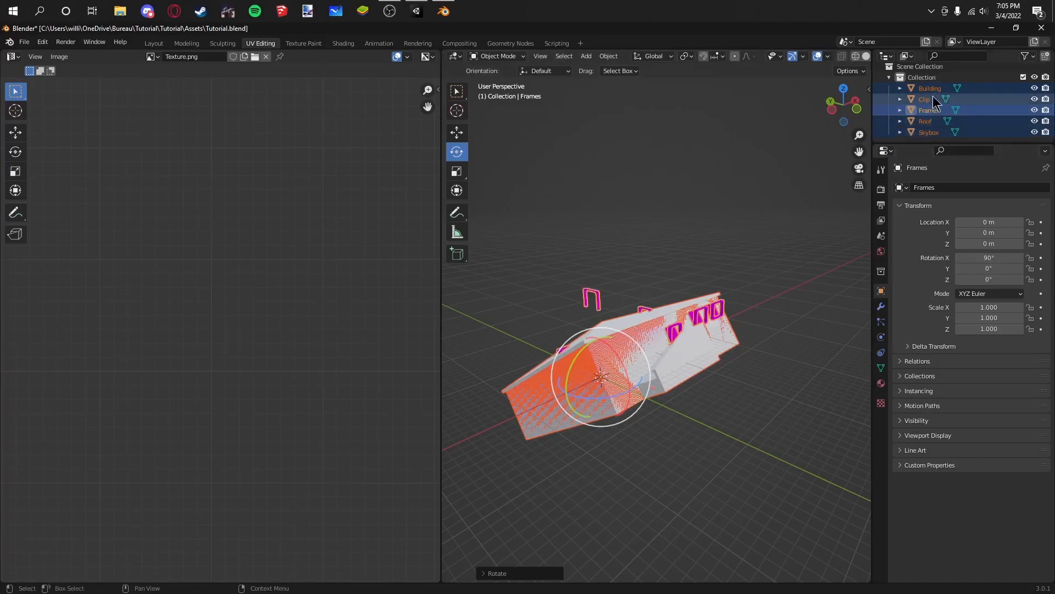
{"action": "left_click", "coordinate": [930, 87]}
{"action": "left_click", "coordinate": [988, 257]}
{"action": "type", "text": "90"}
{"action": "key", "text": "Return"}
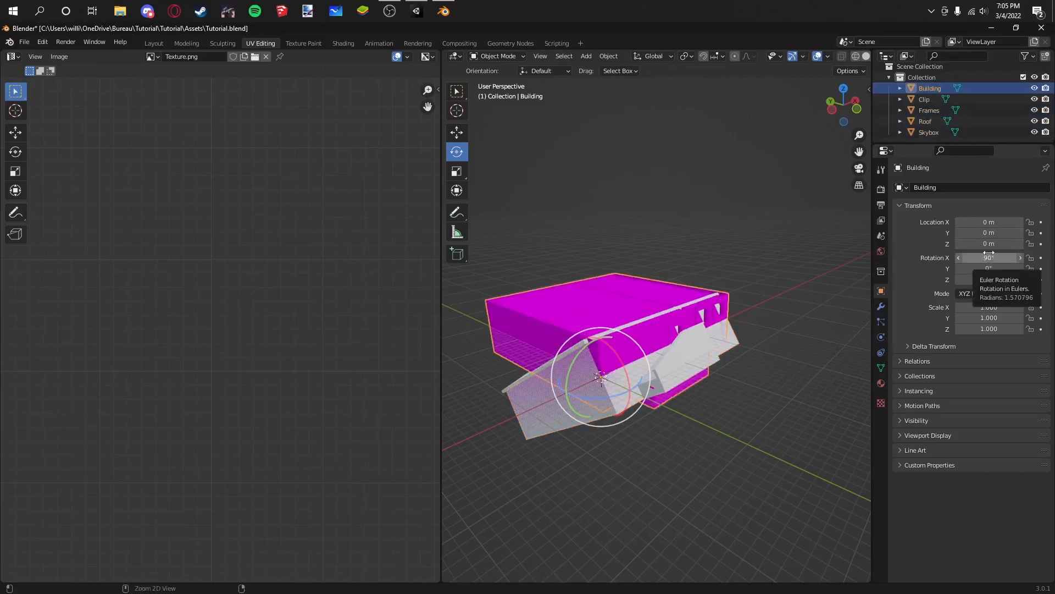
Step: Try an X rotation of -90° on Frames, and undo the rotation changes on all objects
{"action": "key", "text": "h"}
{"action": "left_click", "coordinate": [601, 306]}
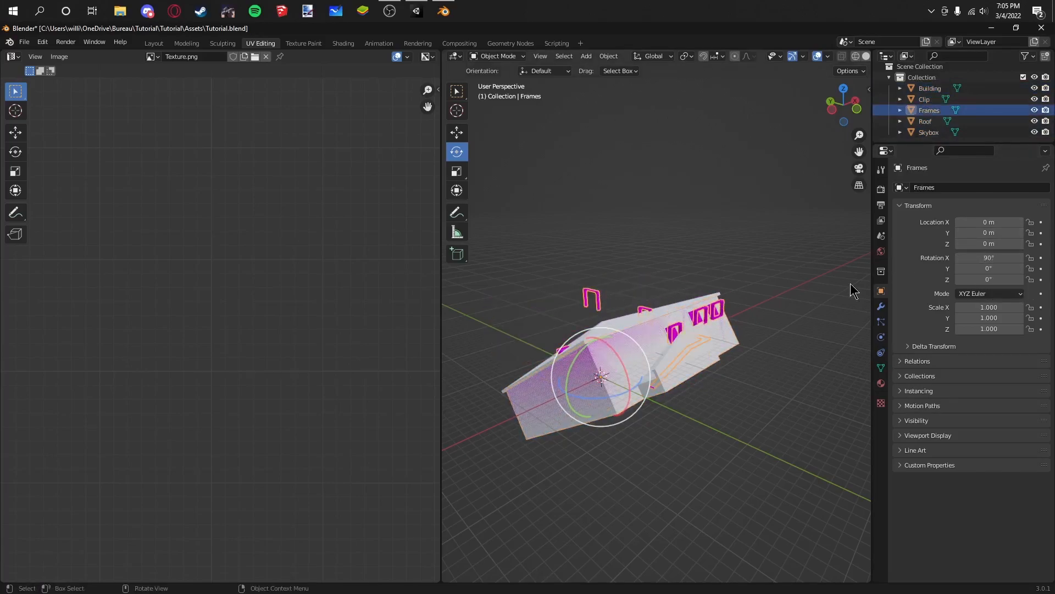
{"action": "left_click", "coordinate": [983, 258]}
{"action": "type", "text": "-90"}
{"action": "key", "text": "Return"}
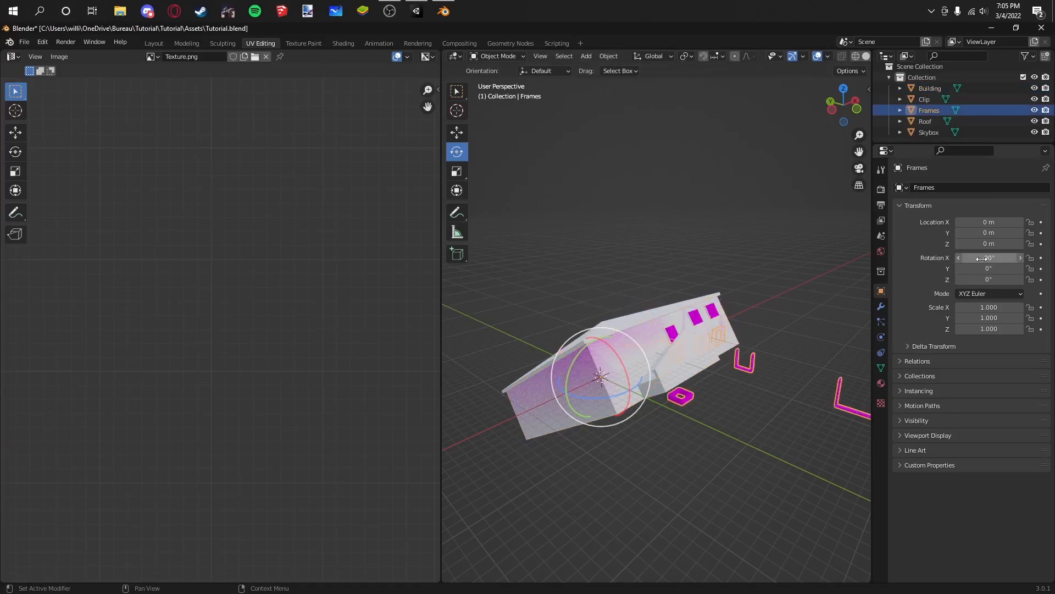
{"action": "key", "text": "ctrl+z"}
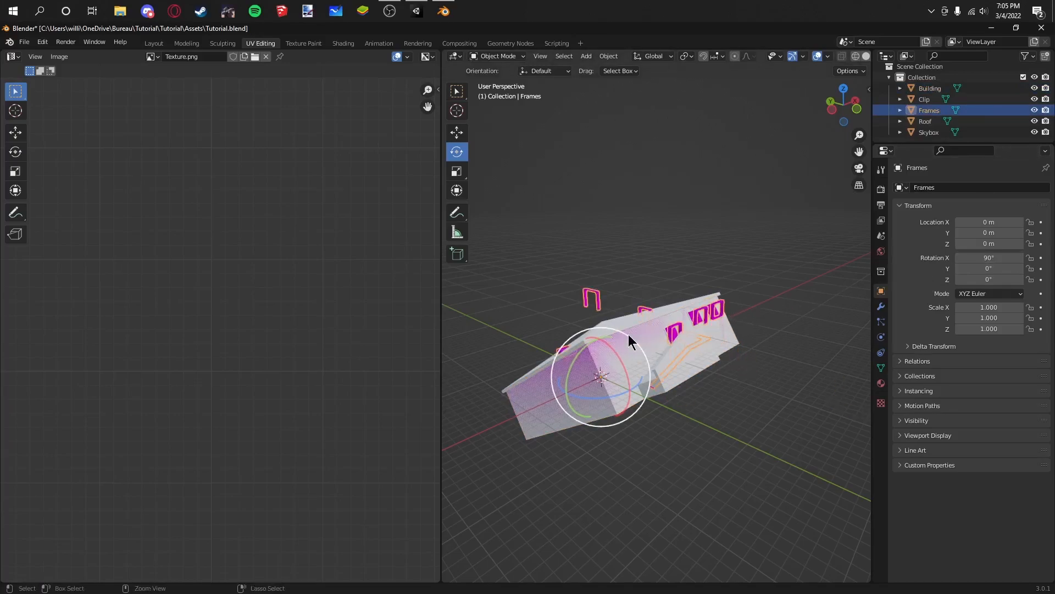
{"action": "key", "text": "a"}
{"action": "key", "text": "ctrl+z"}
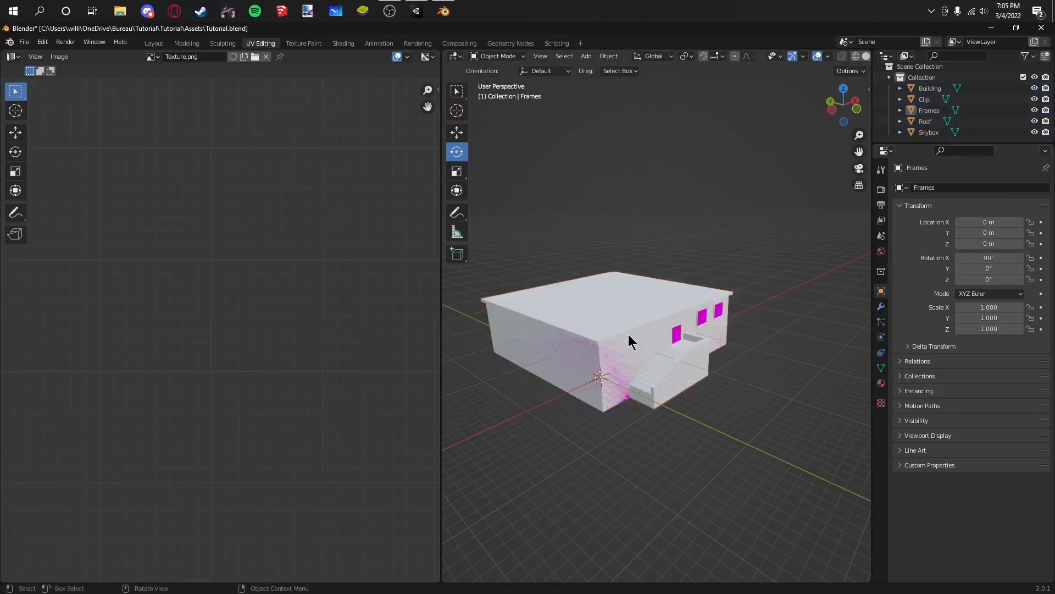
Step: Set the X rotation of the Roof and Building objects to 0°
{"action": "left_click", "coordinate": [628, 334]}
{"action": "left_click", "coordinate": [981, 258]}
{"action": "type", "text": "0"}
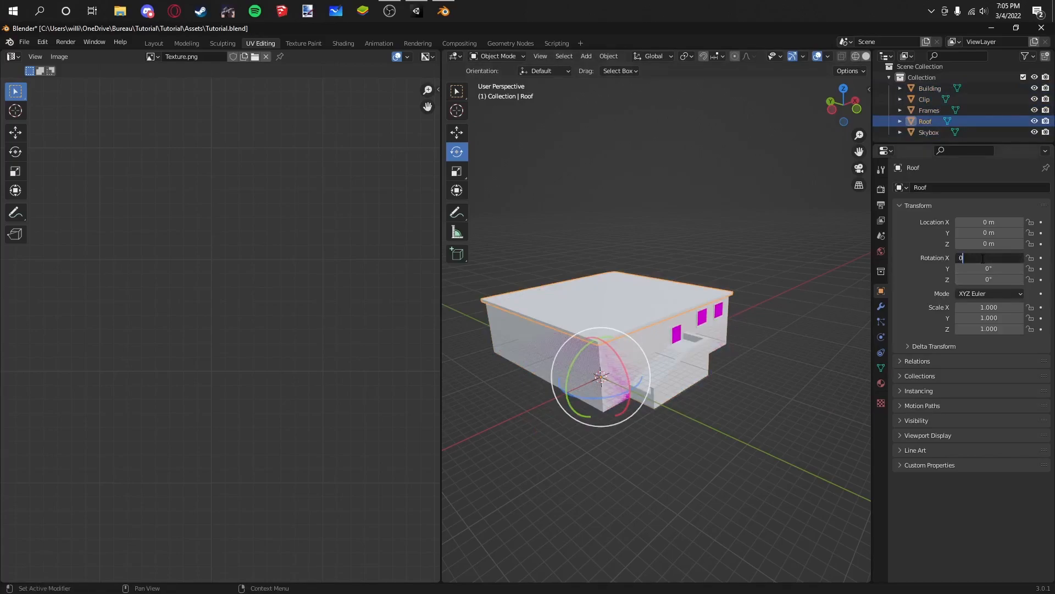
{"action": "key", "text": "Return"}
{"action": "left_click", "coordinate": [930, 89]}
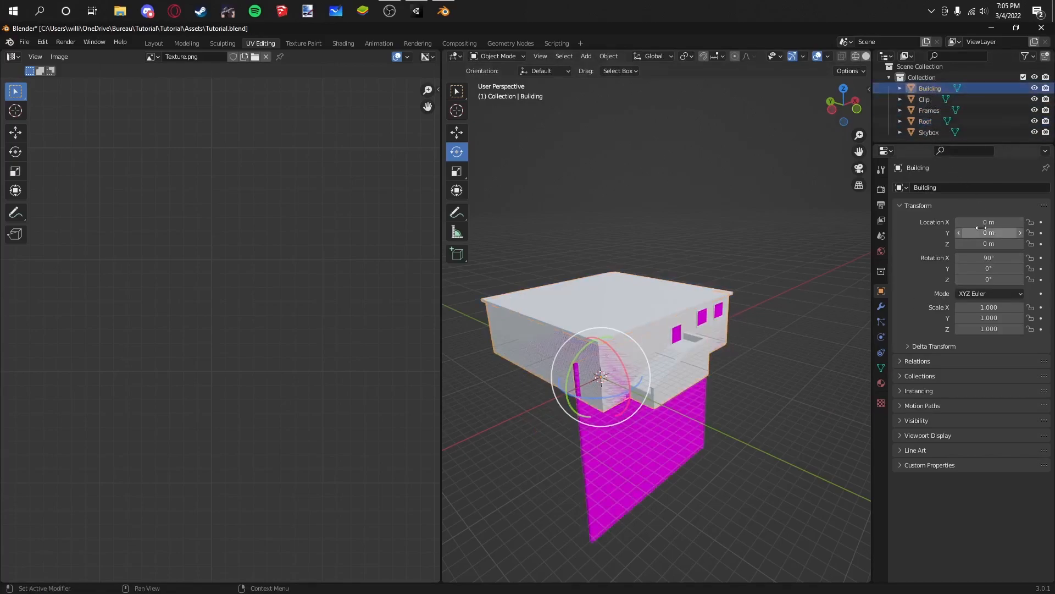
{"action": "left_click", "coordinate": [981, 258]}
{"action": "key", "text": "Return"}
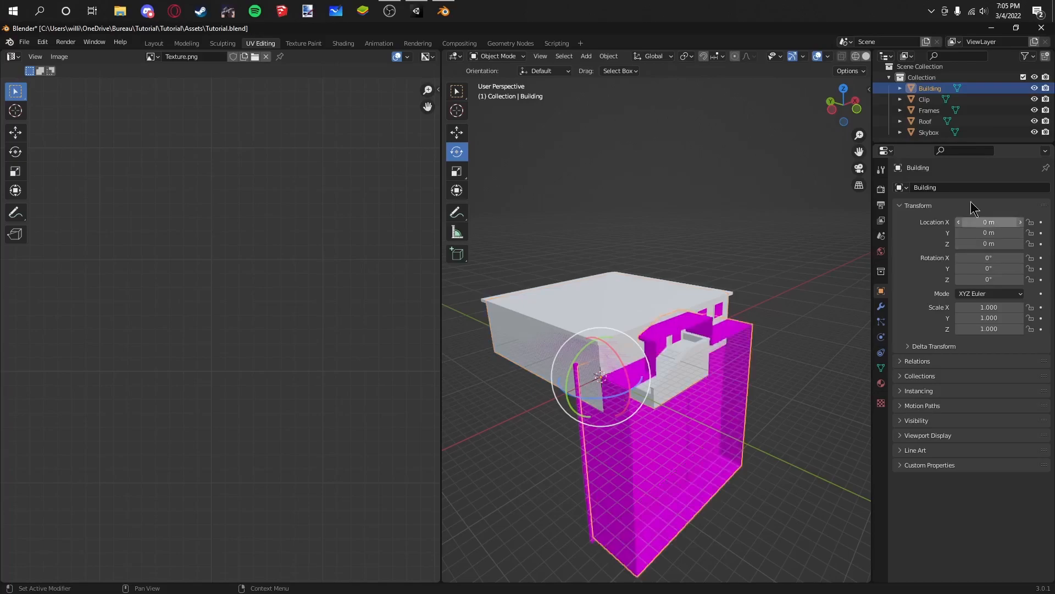
Step: Set the X rotation of the Clip and Frames objects to 0°
{"action": "left_click", "coordinate": [925, 99]}
{"action": "left_click", "coordinate": [981, 258]}
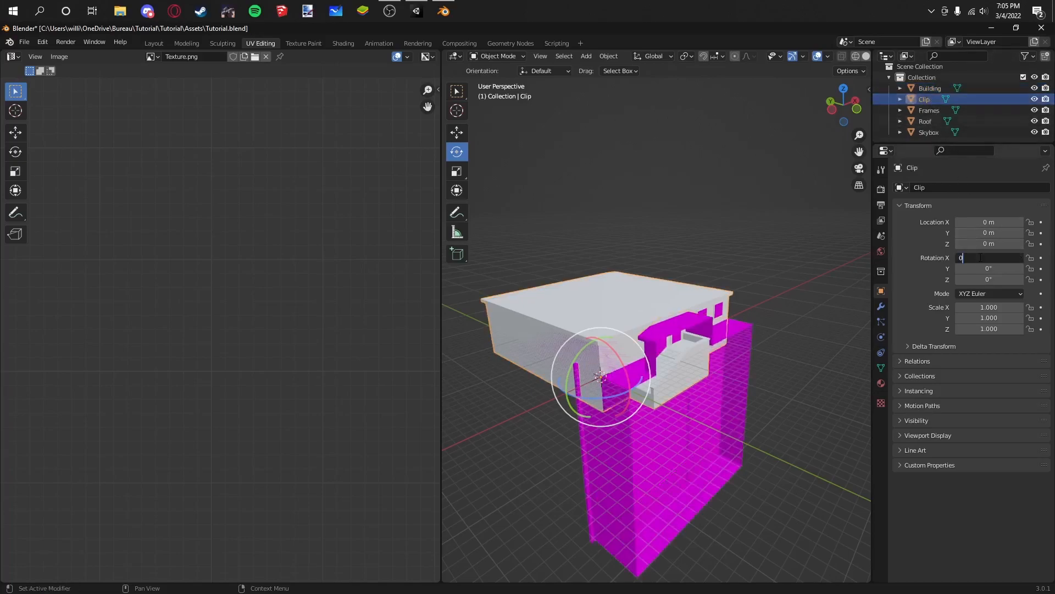
{"action": "key", "text": "Return"}
{"action": "left_click", "coordinate": [929, 111]}
{"action": "left_click", "coordinate": [990, 257]}
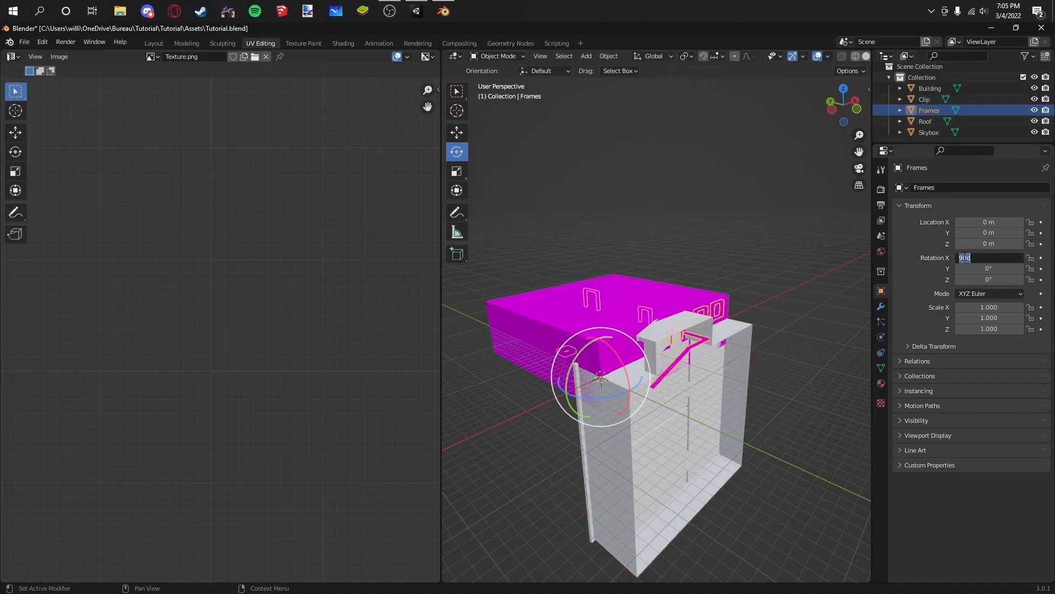
{"action": "type", "text": "0"}
{"action": "key", "text": "Return"}
Step: Set the X rotation of the Skybox object to 0°
{"action": "left_click", "coordinate": [929, 133]}
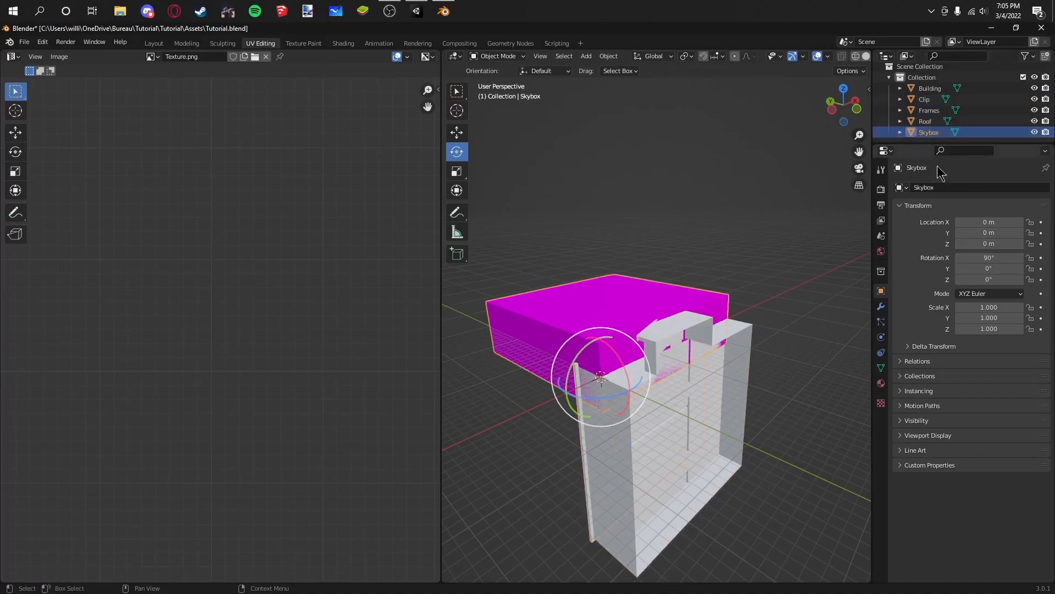
{"action": "left_click", "coordinate": [993, 255]}
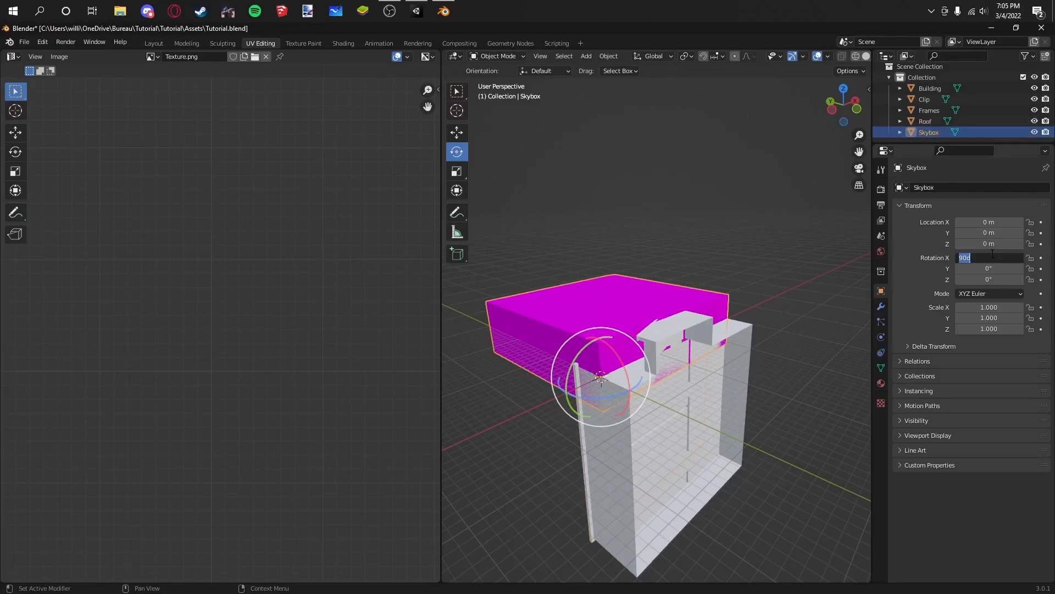
{"action": "type", "text": "0"}
{"action": "key", "text": "Return"}
Step: Save Tutorial.blend and close Blender to return to the Unity project
{"action": "left_click", "coordinate": [760, 225]}
{"action": "key", "text": "ctrl+s"}
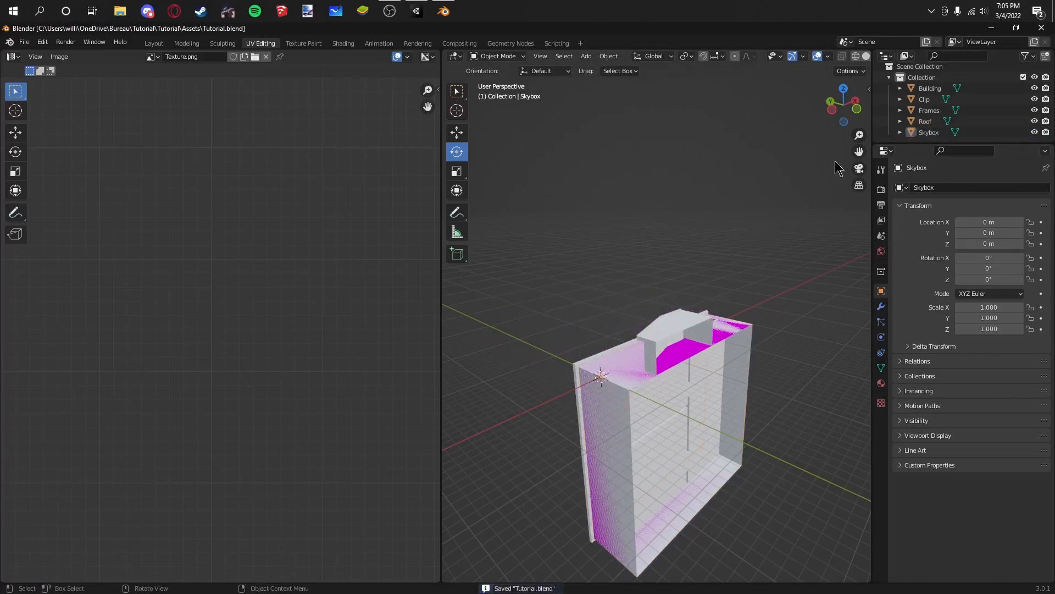
{"action": "left_click", "coordinate": [1049, 30]}
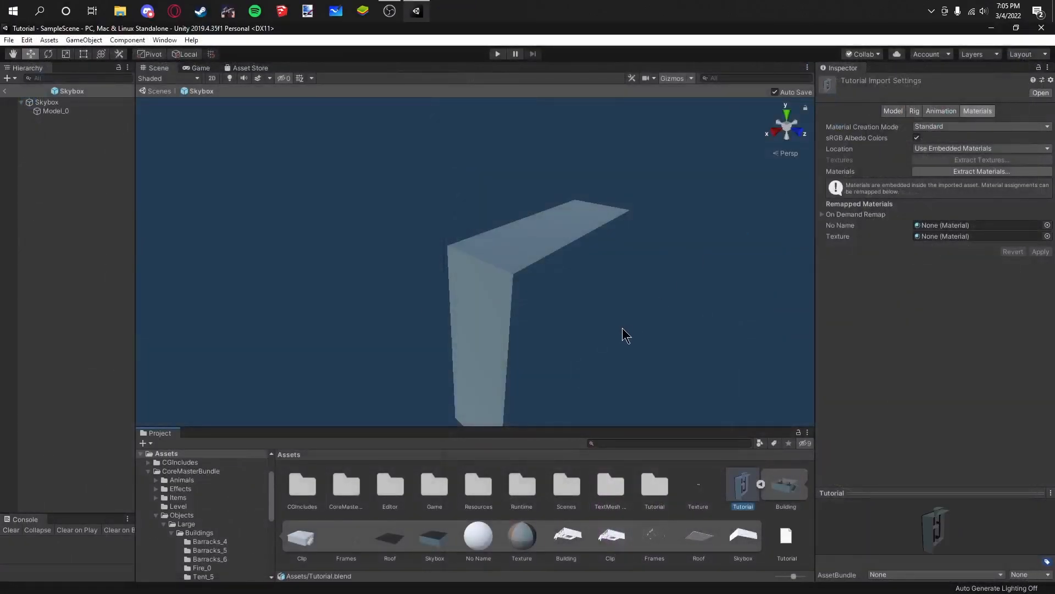
{"action": "left_click", "coordinate": [510, 289]}
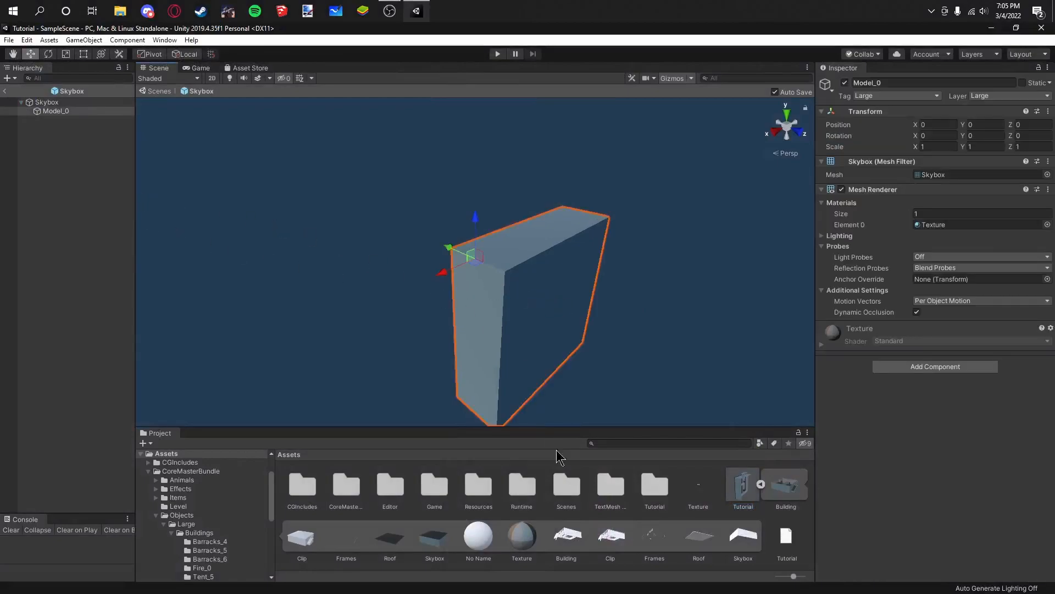
{"action": "left_click", "coordinate": [642, 346]}
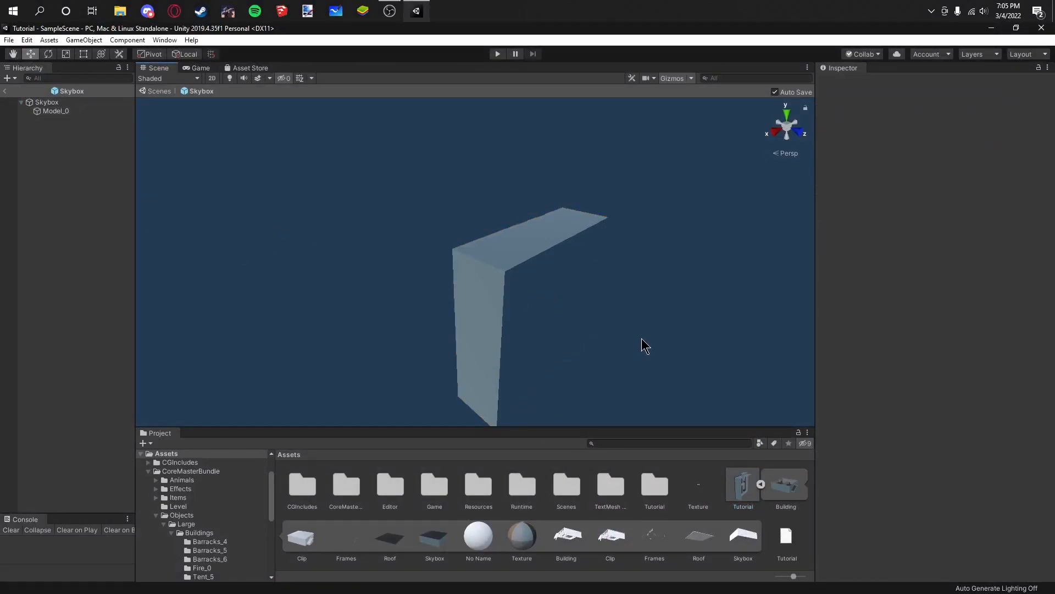
{"action": "left_click", "coordinate": [488, 295]}
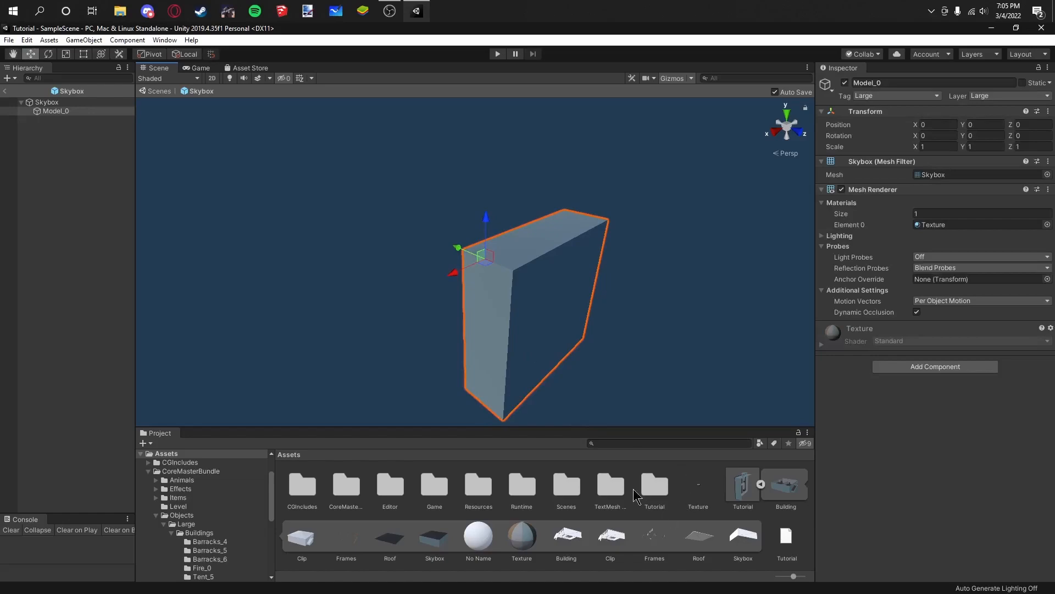
Step: Open the Clip prefab from the Tutorial folder and assign the imported Clip mesh to its Mesh Collider
{"action": "double_click", "coordinate": [655, 485]}
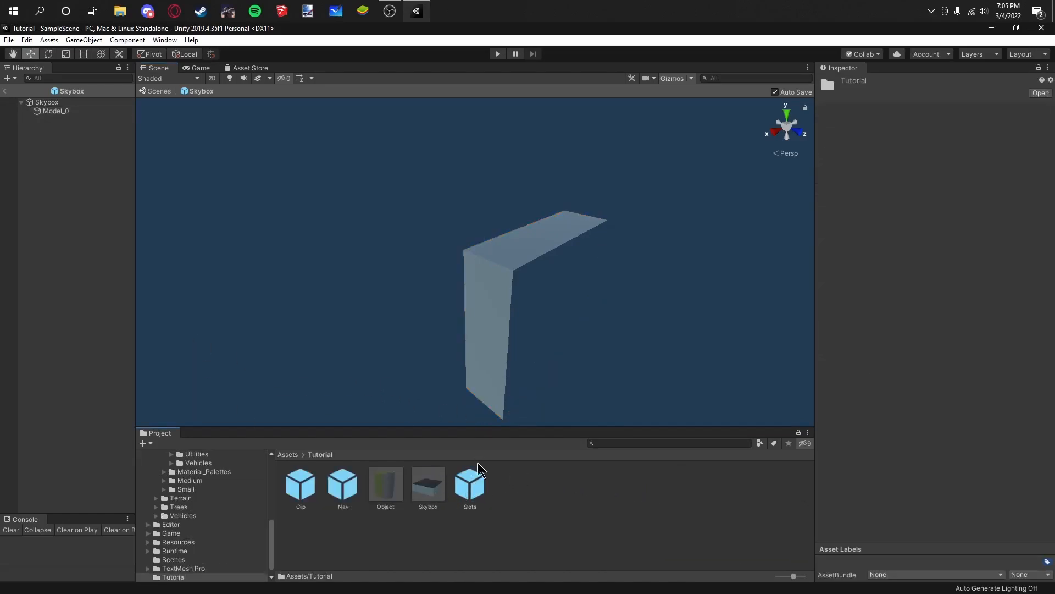
{"action": "double_click", "coordinate": [396, 487]}
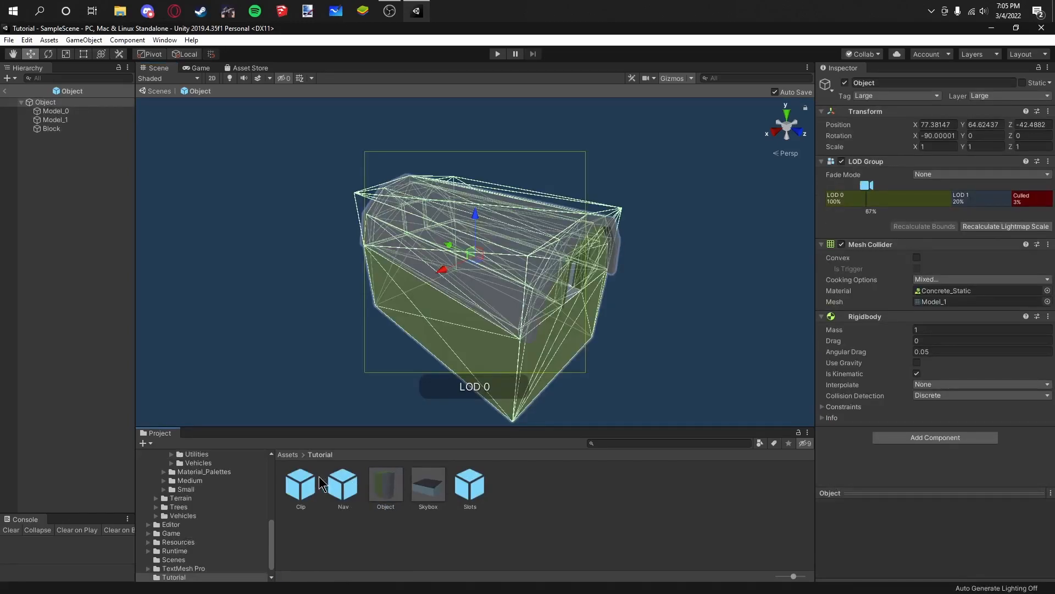
{"action": "double_click", "coordinate": [314, 476]}
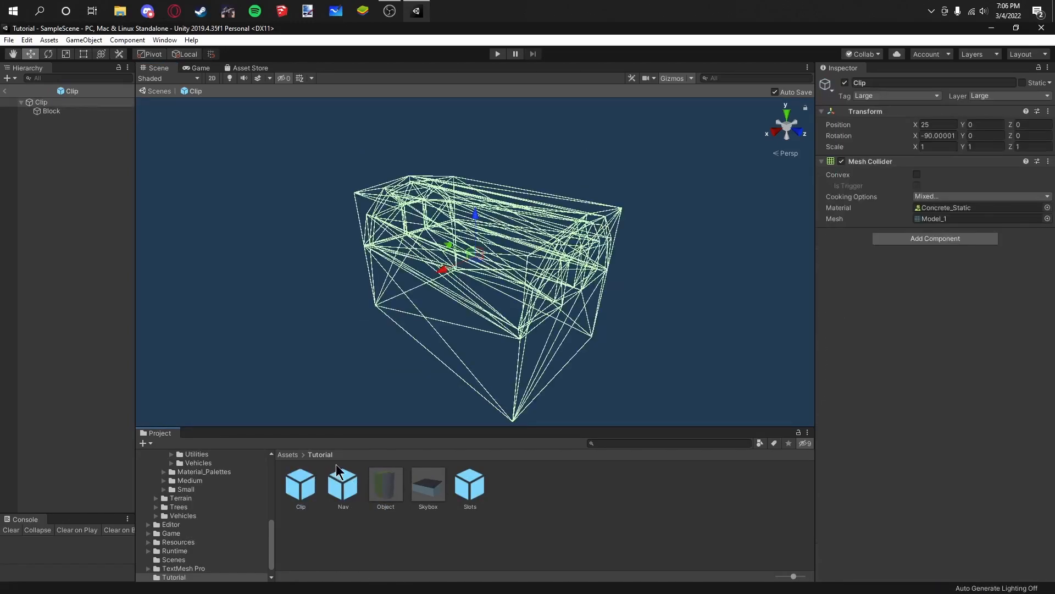
{"action": "left_click", "coordinate": [288, 455]}
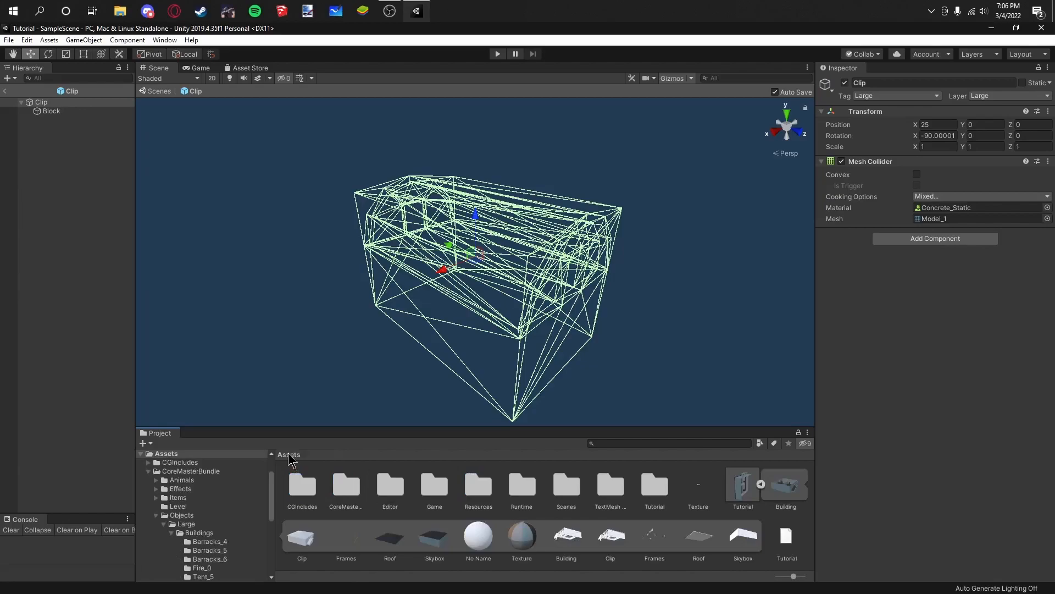
{"action": "left_click_drag", "start_coordinate": [611, 537], "coordinate": [949, 220]}
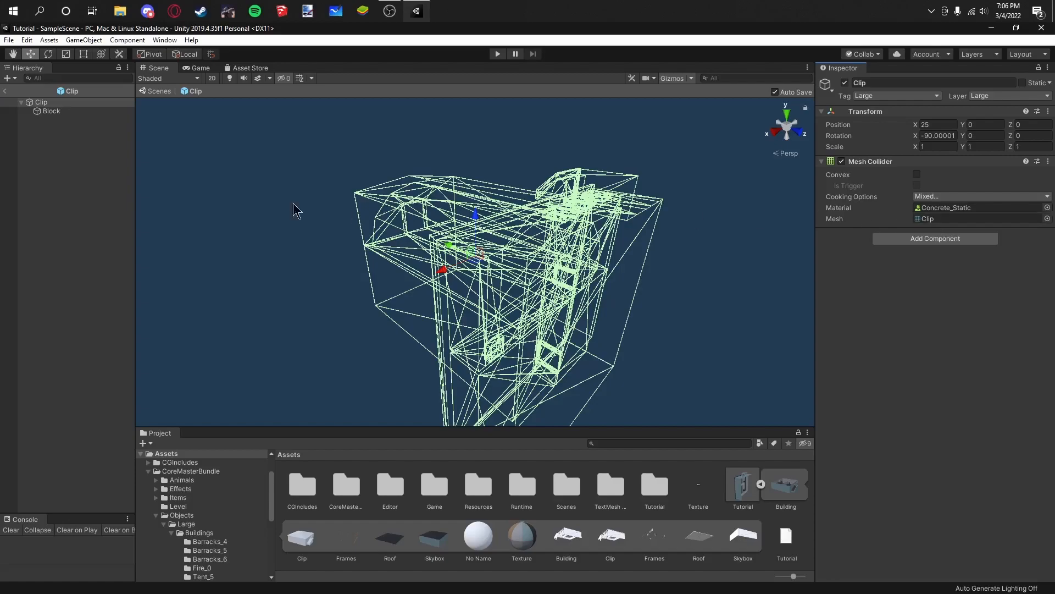
Step: Delete the Clip prefab's Block child and set the Clip collider's physic material to Wood_Static
{"action": "left_click", "coordinate": [51, 112]}
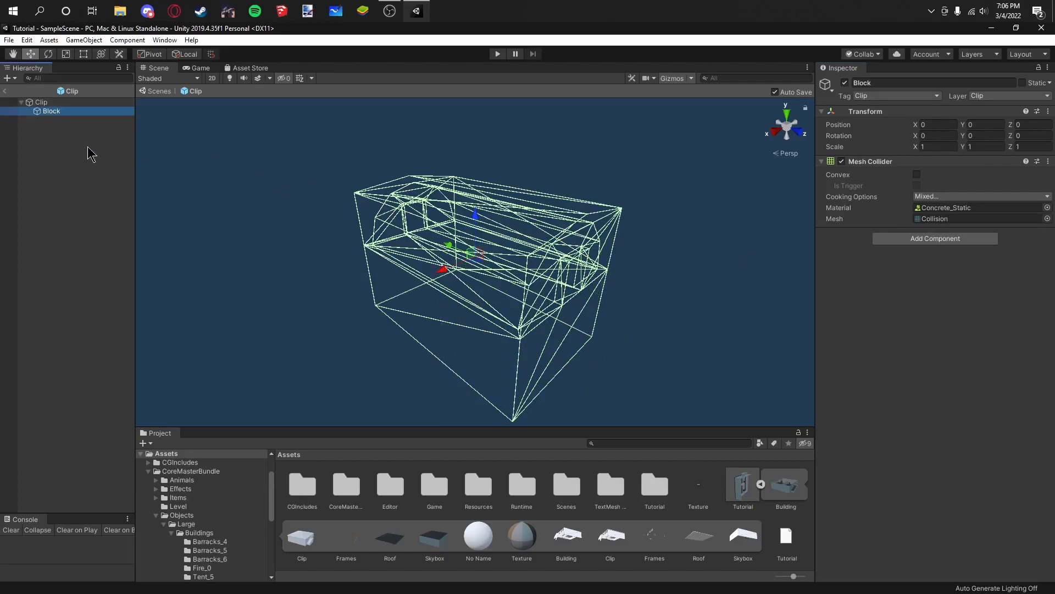
{"action": "key", "text": "Delete"}
{"action": "left_click", "coordinate": [82, 102]}
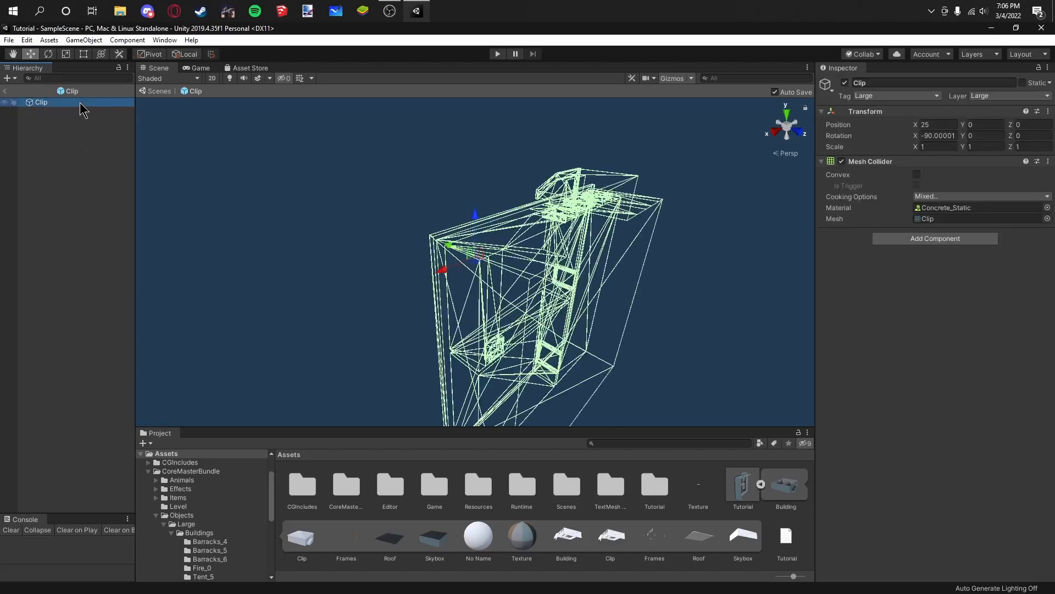
{"action": "left_click", "coordinate": [1047, 208]}
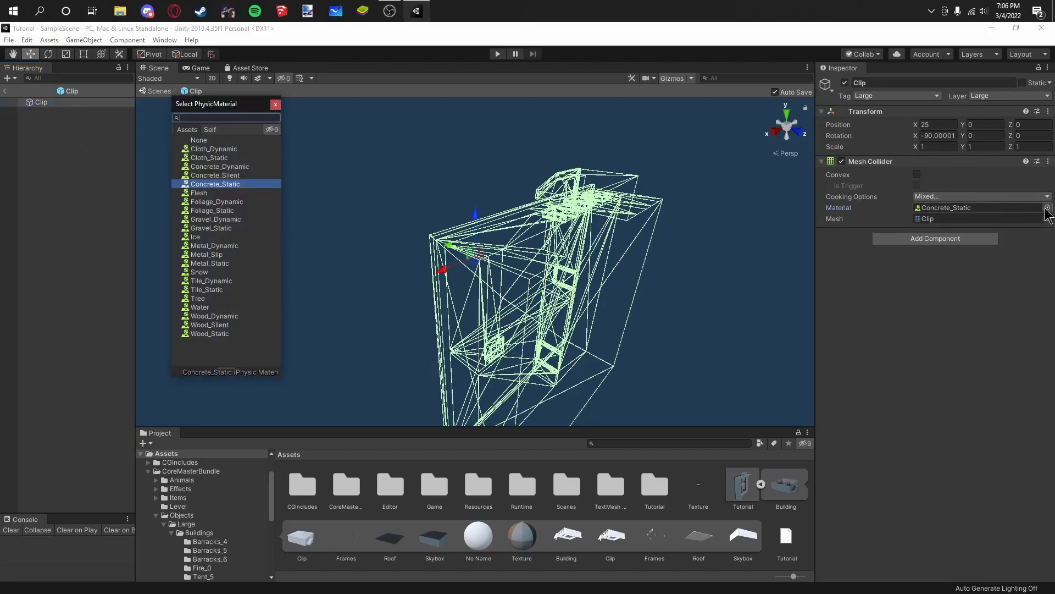
{"action": "left_click", "coordinate": [216, 334]}
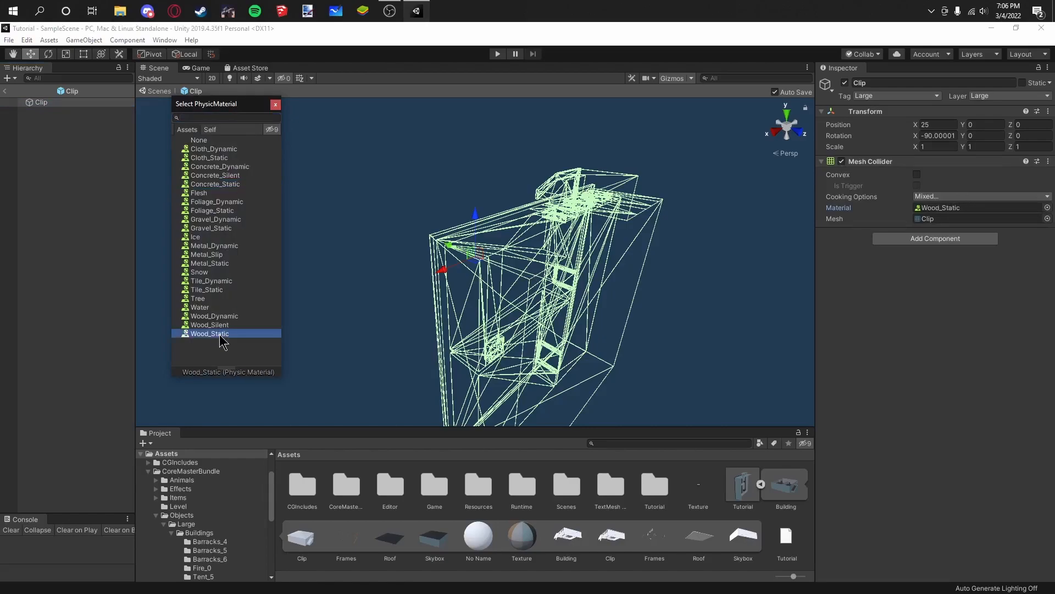
{"action": "double_click", "coordinate": [221, 334]}
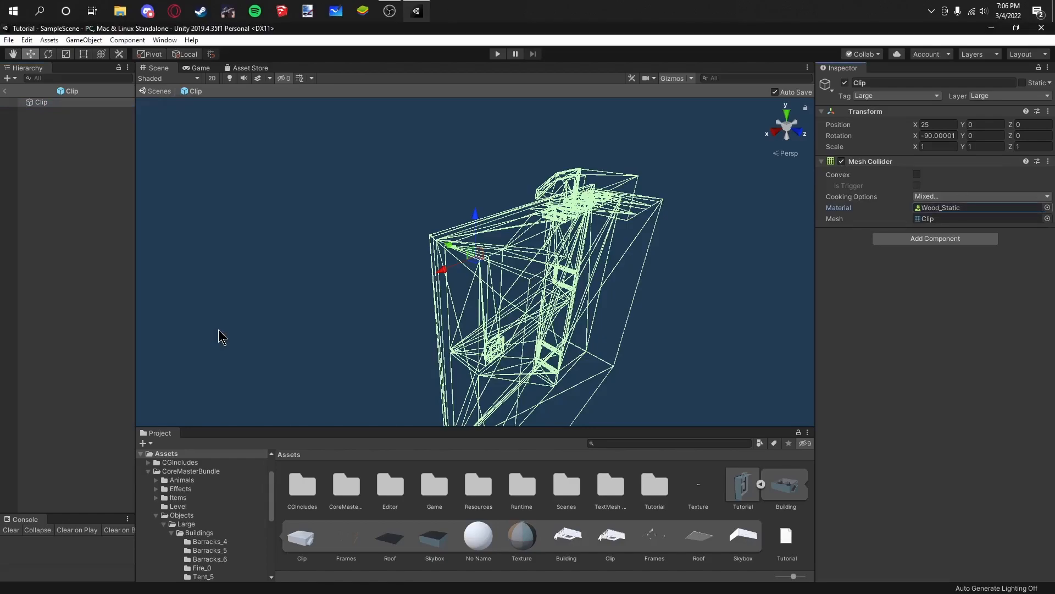
Step: Open the Nav prefab from the Tutorial folder and assign the imported Clip mesh to its Mesh Collider
{"action": "double_click", "coordinate": [647, 483]}
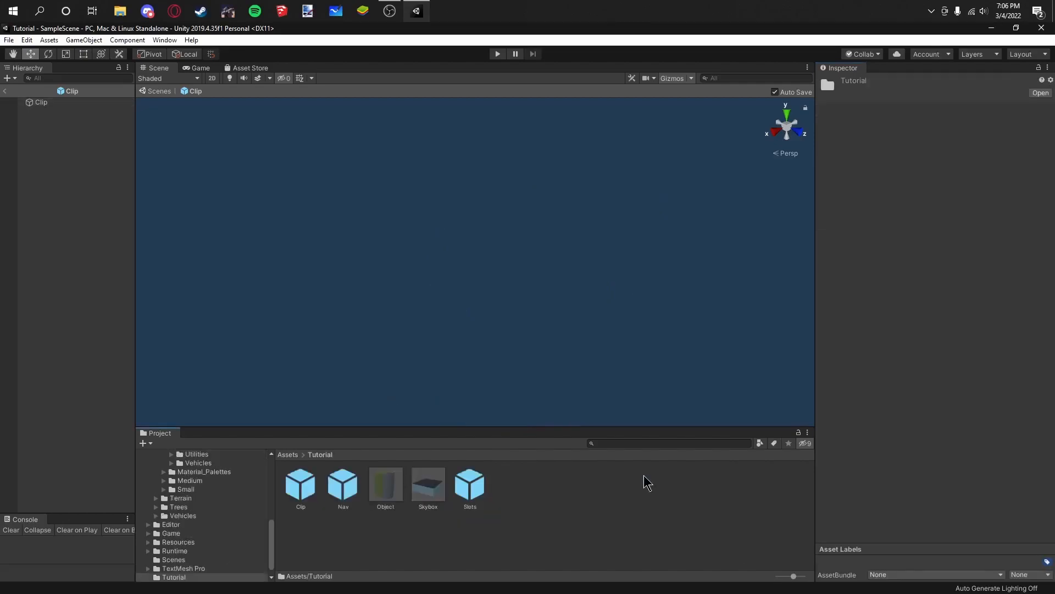
{"action": "double_click", "coordinate": [350, 481]}
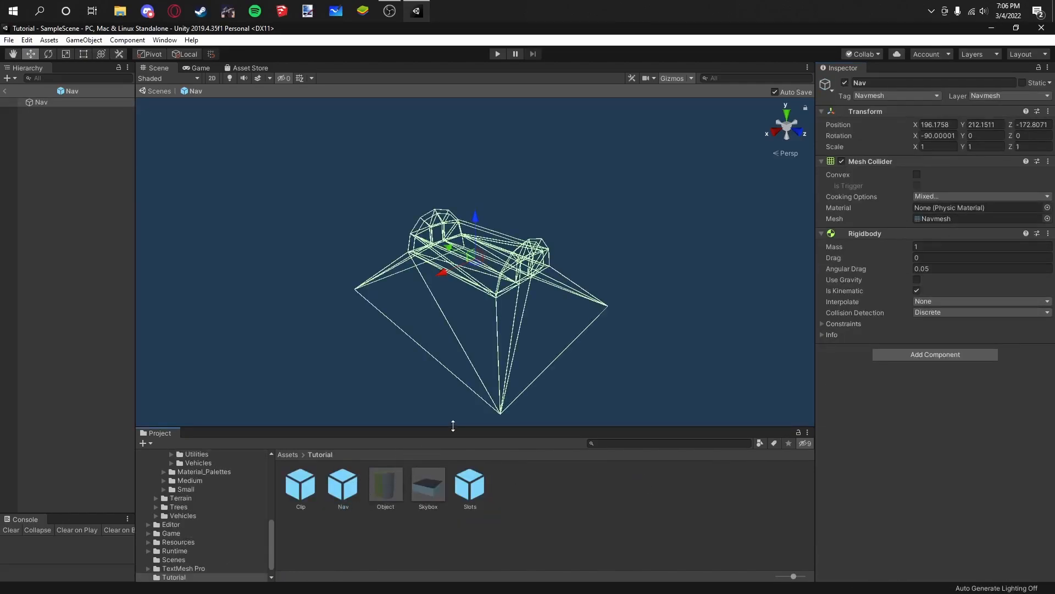
{"action": "left_click", "coordinate": [285, 454]}
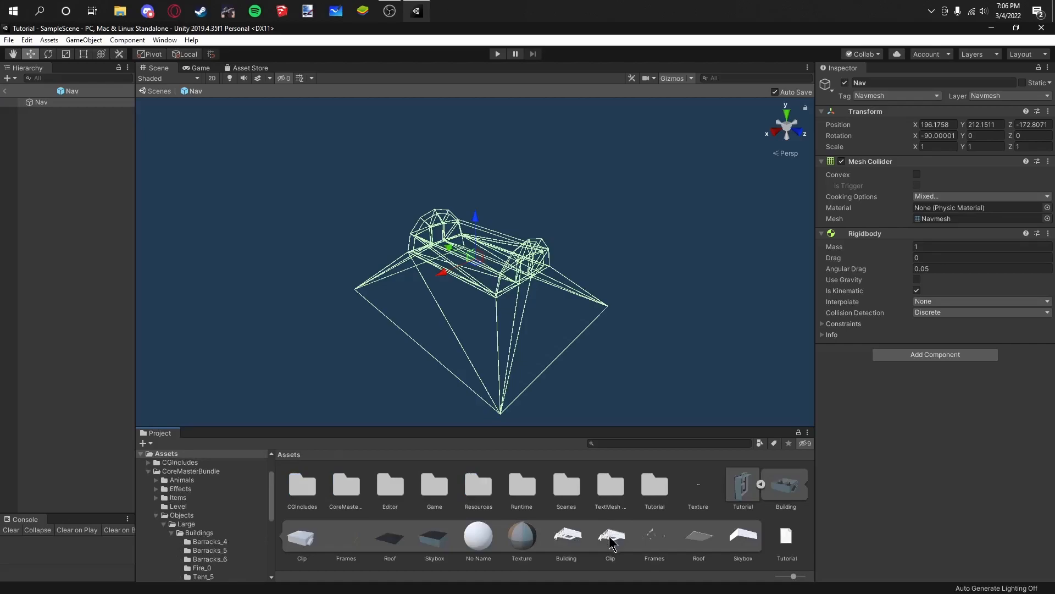
{"action": "left_click_drag", "start_coordinate": [873, 448], "coordinate": [1004, 216]}
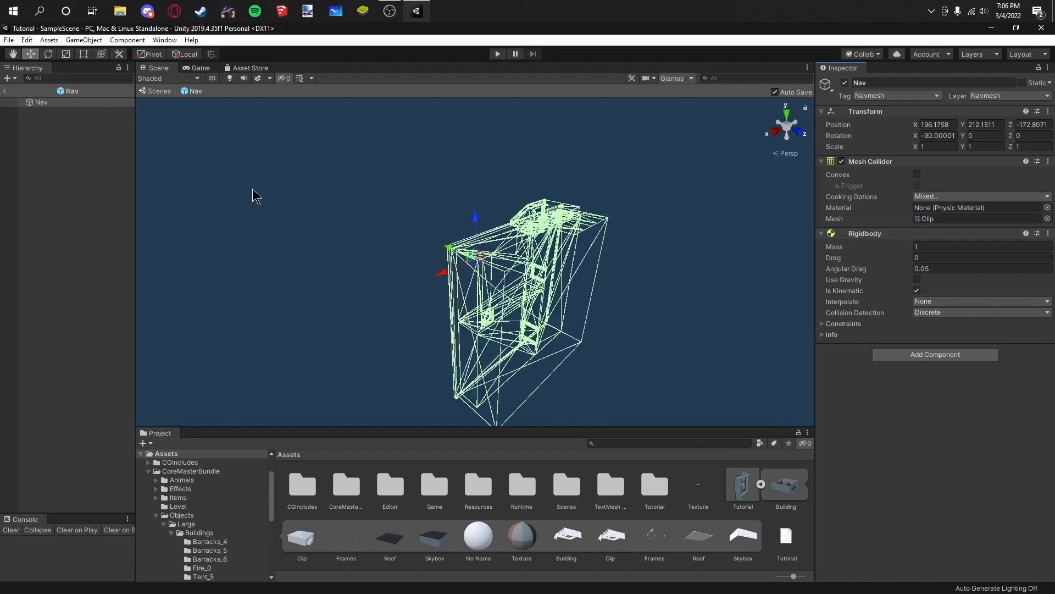
Step: Open the Object prefab from the Tutorial folder and delete its Block child
{"action": "double_click", "coordinate": [660, 483]}
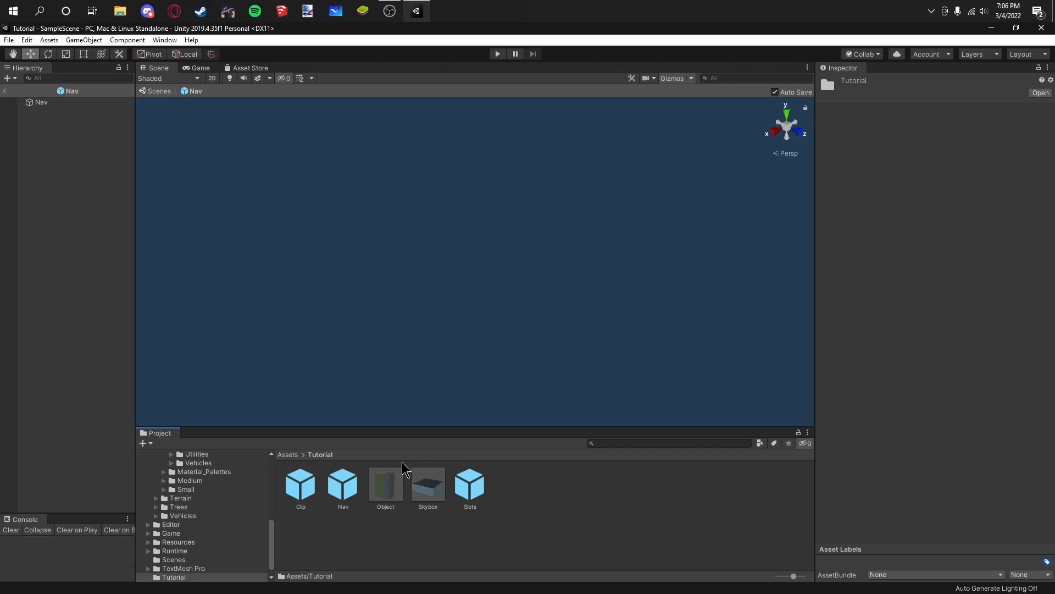
{"action": "double_click", "coordinate": [394, 486]}
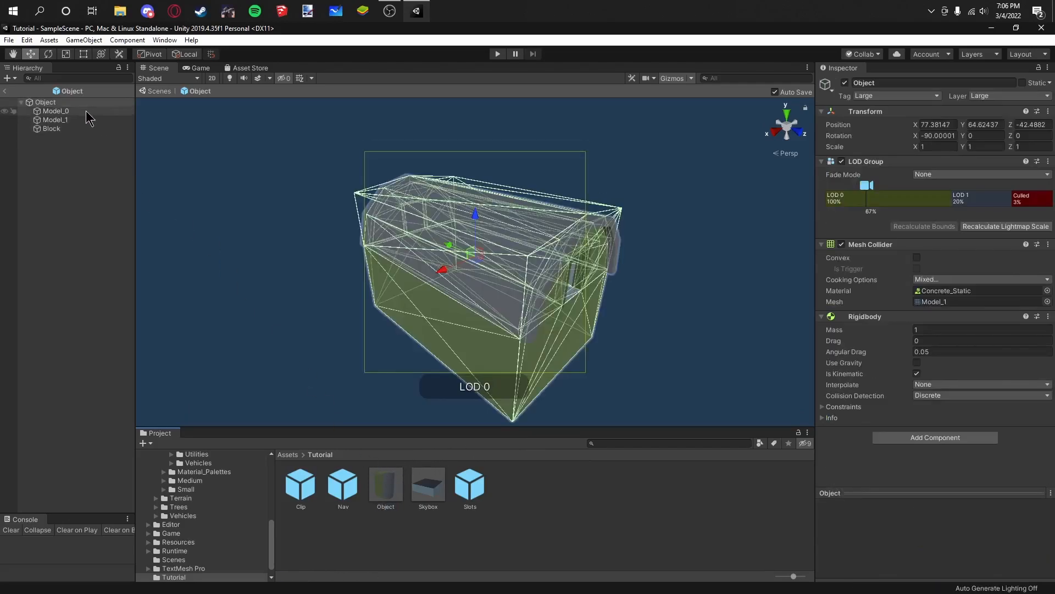
{"action": "left_click", "coordinate": [81, 130]}
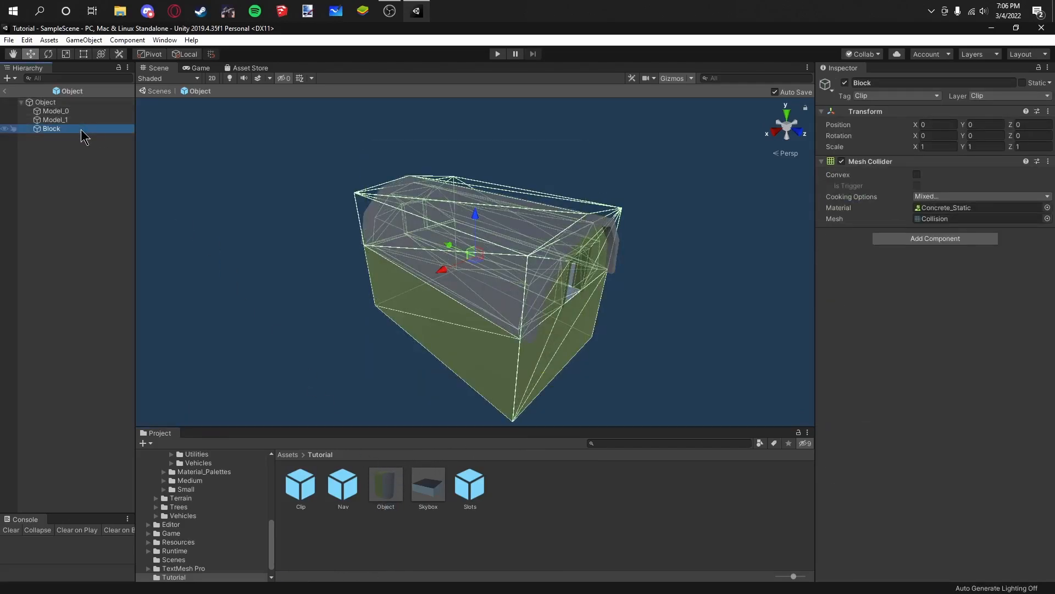
{"action": "key", "text": "Delete"}
Step: Assign the imported Clip mesh and the Wood_Static physic material to the Object root's Mesh Collider
{"action": "left_click", "coordinate": [86, 112]}
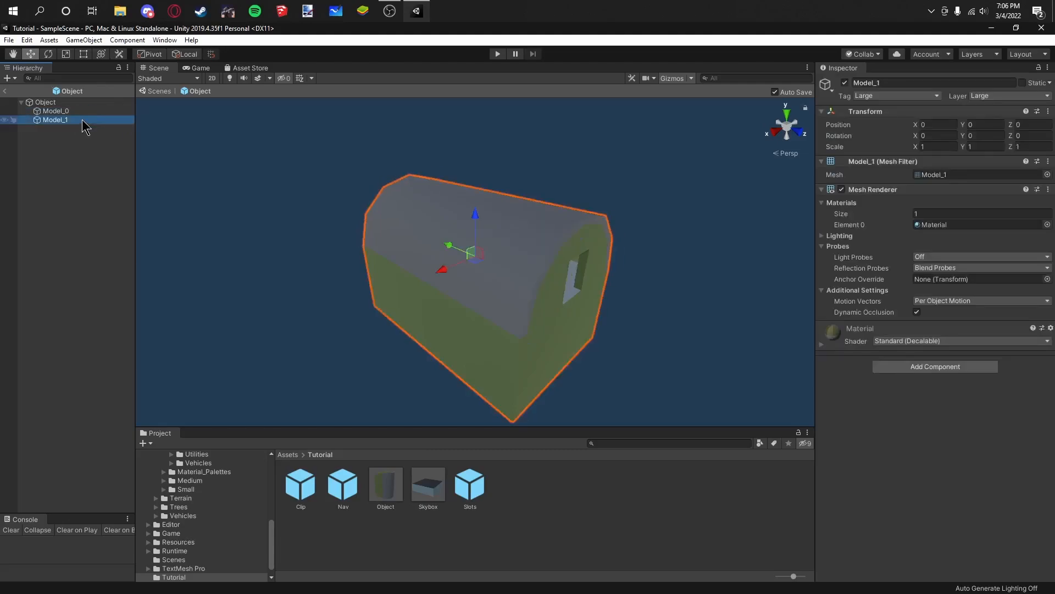
{"action": "left_click", "coordinate": [77, 103]}
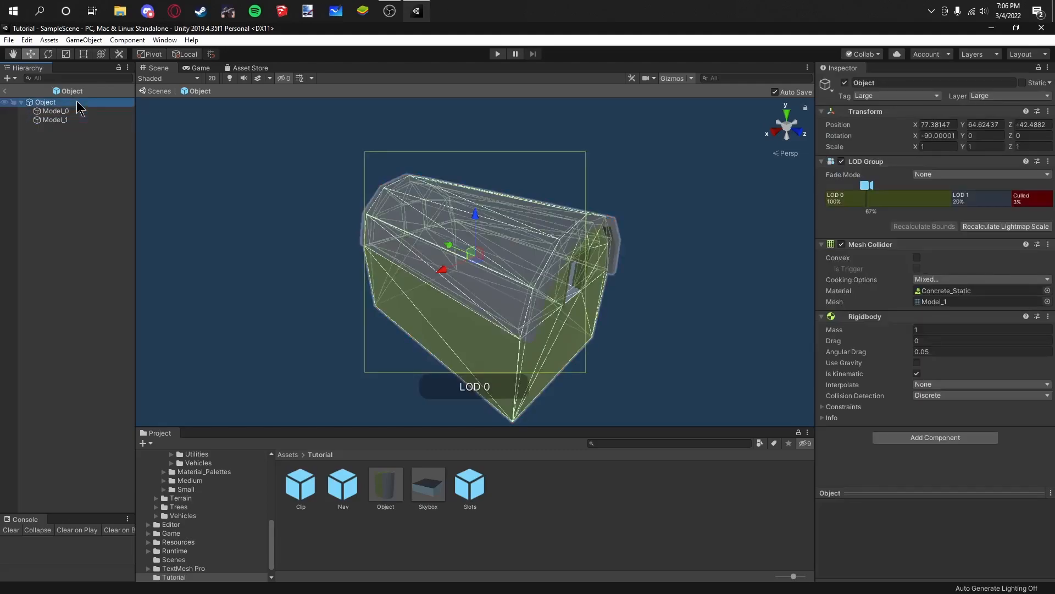
{"action": "left_click", "coordinate": [295, 455]}
{"action": "left_click_drag", "start_coordinate": [603, 539], "coordinate": [960, 303]}
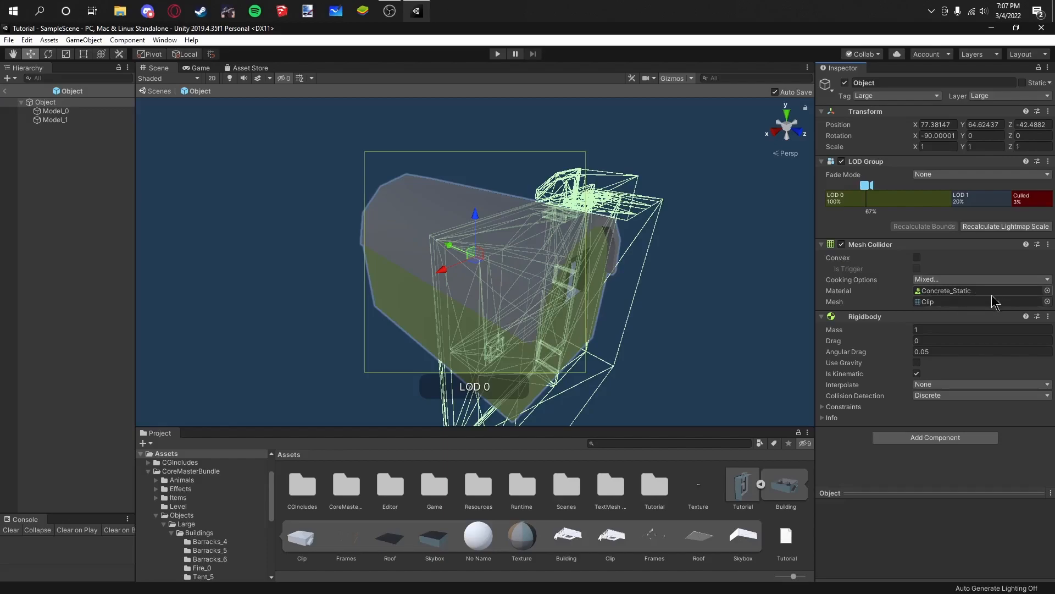
{"action": "left_click", "coordinate": [1047, 290]}
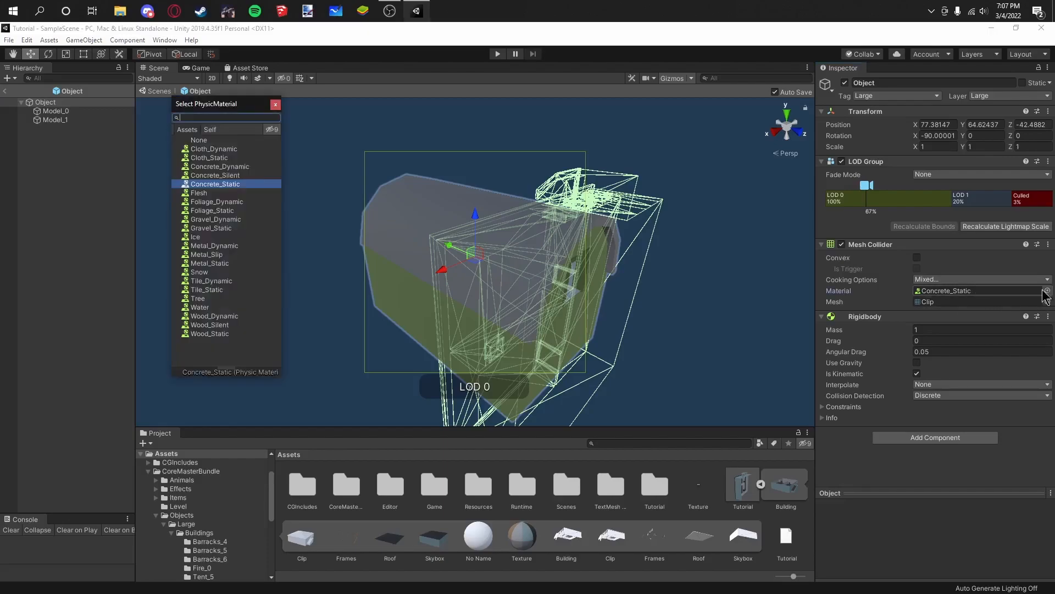
{"action": "double_click", "coordinate": [223, 334]}
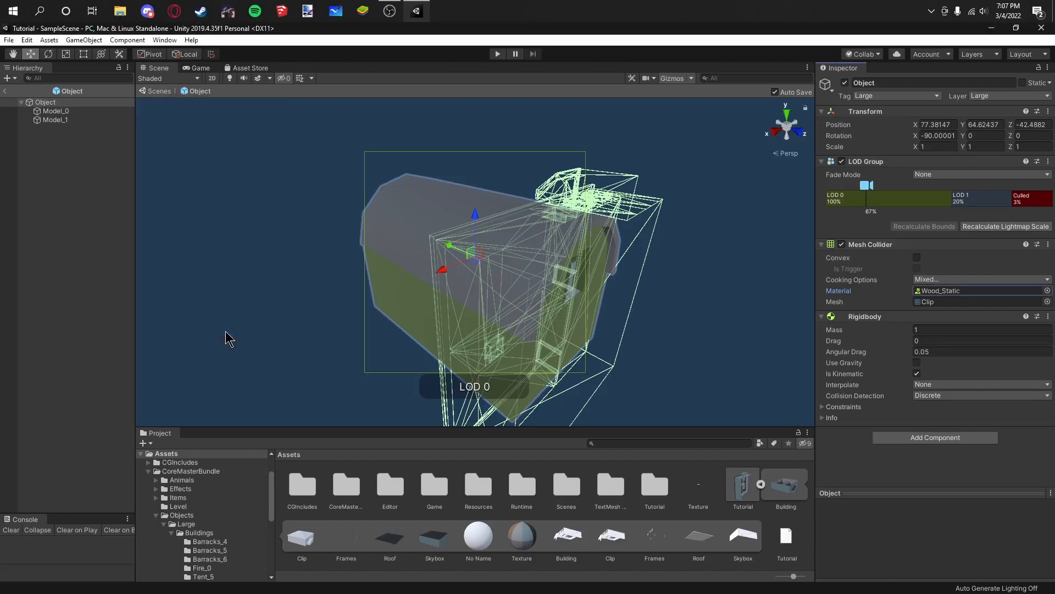
Step: Give the Object prefab's Model_0 the imported Building mesh and the Texture material
{"action": "left_click", "coordinate": [63, 111]}
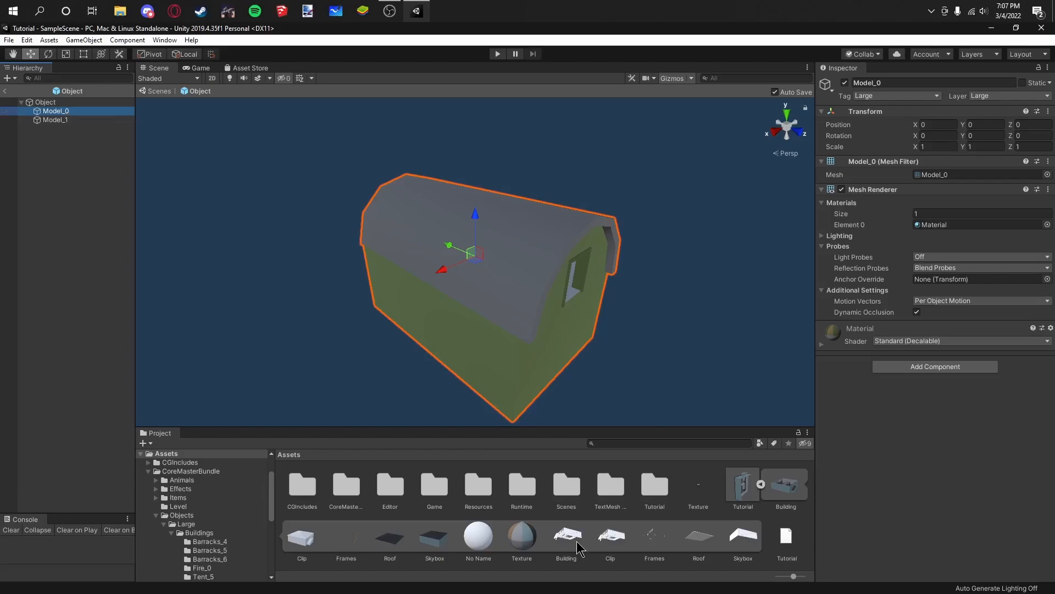
{"action": "left_click", "coordinate": [79, 119]}
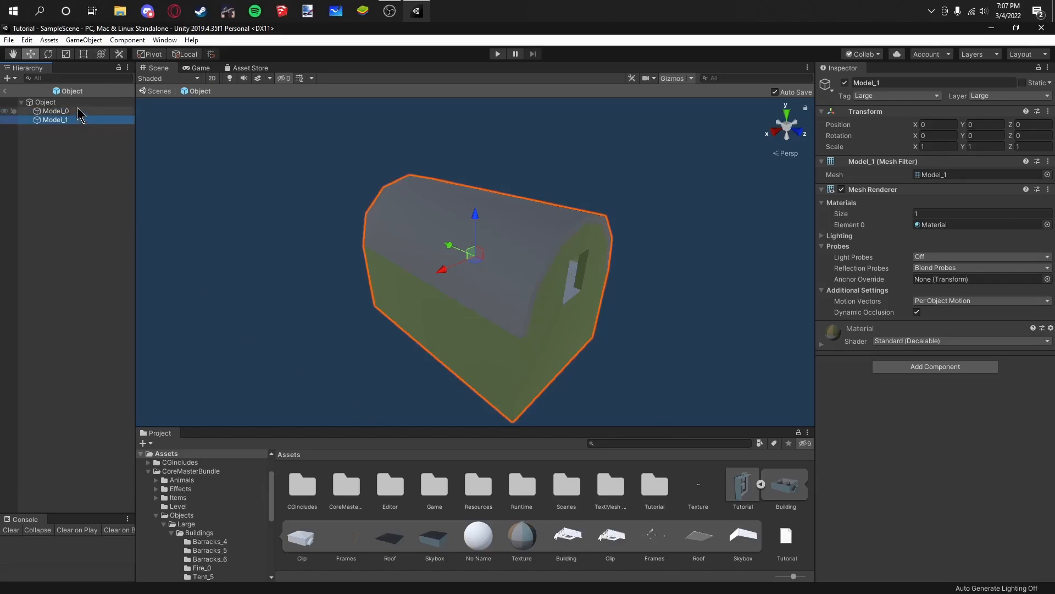
{"action": "left_click", "coordinate": [79, 112]}
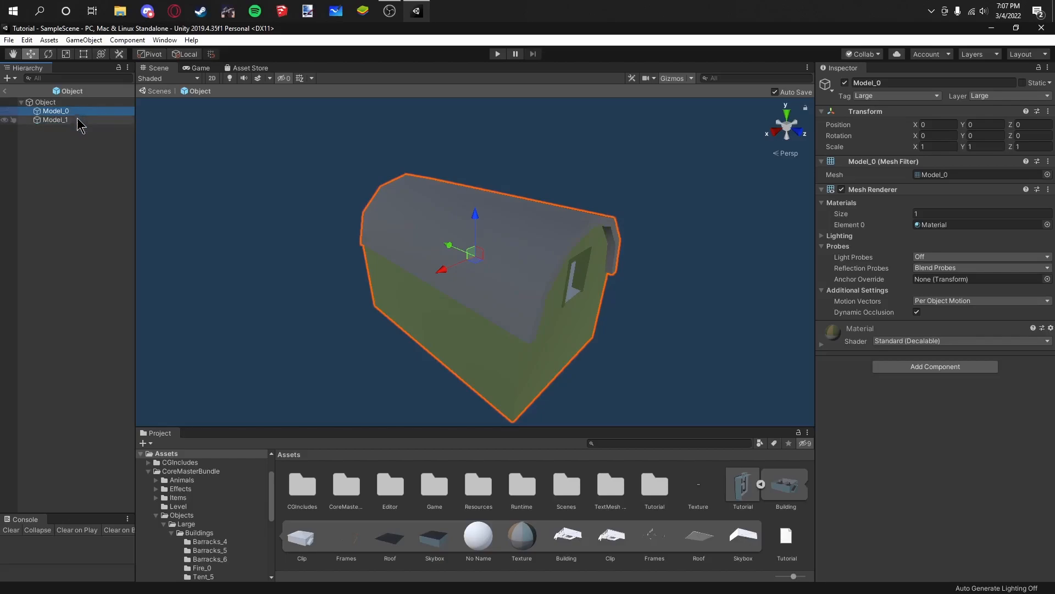
{"action": "left_click", "coordinate": [78, 120]}
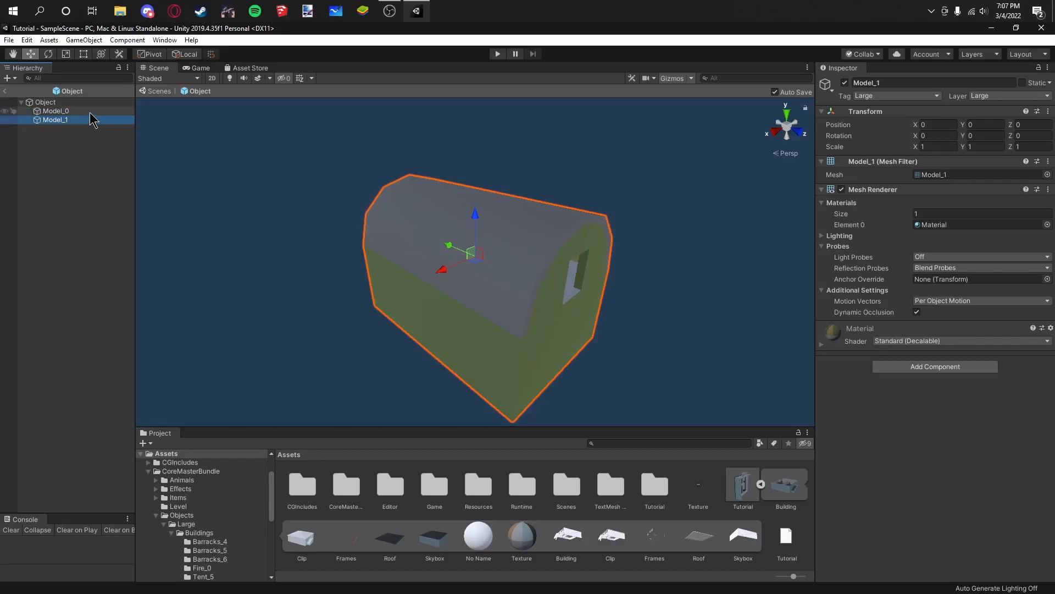
{"action": "left_click", "coordinate": [91, 113]}
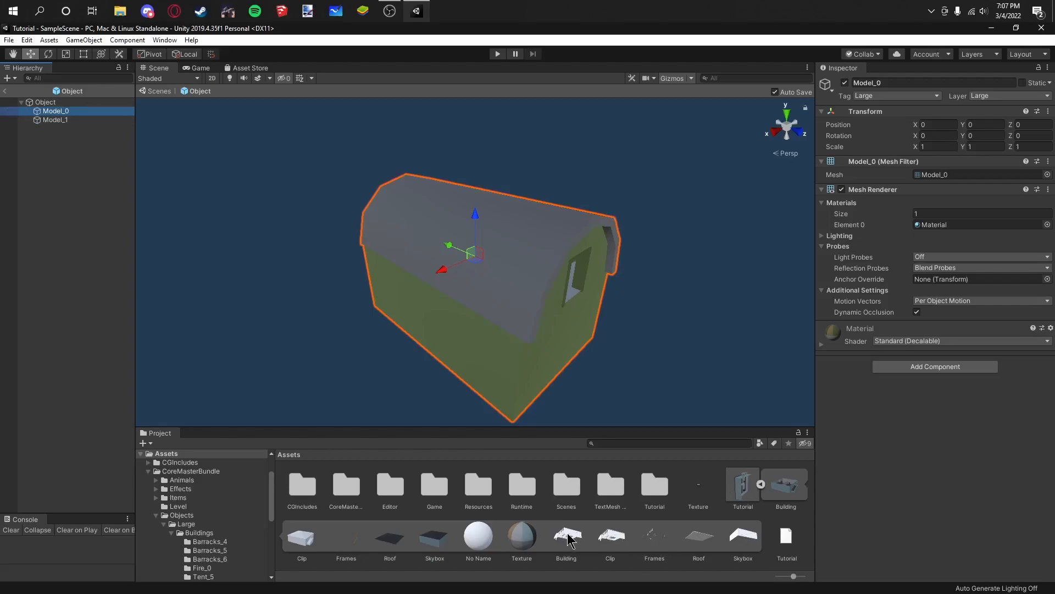
{"action": "left_click_drag", "start_coordinate": [568, 539], "coordinate": [928, 182]}
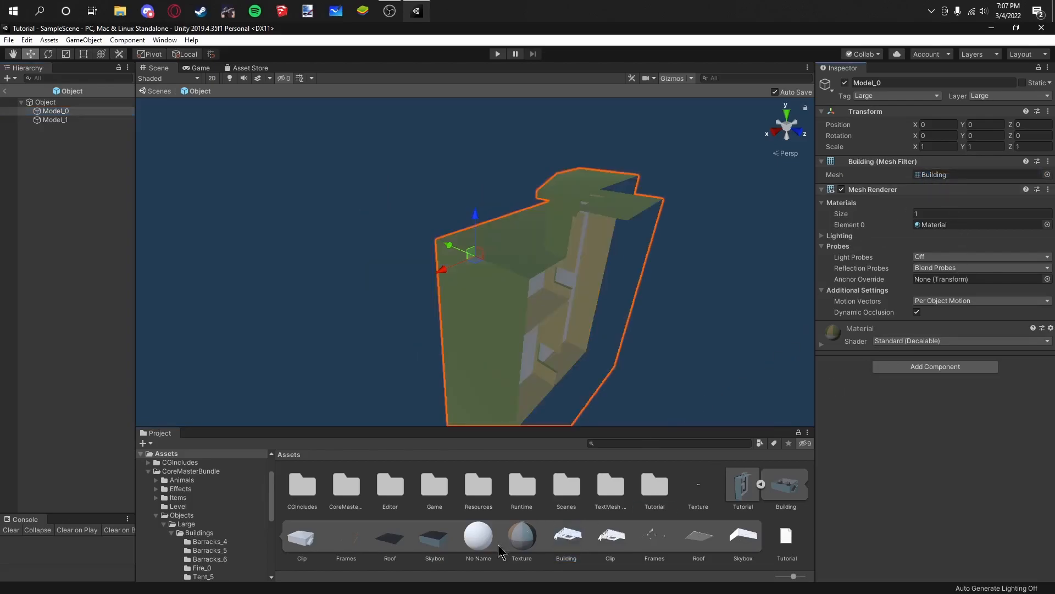
{"action": "left_click_drag", "start_coordinate": [521, 536], "coordinate": [512, 346]}
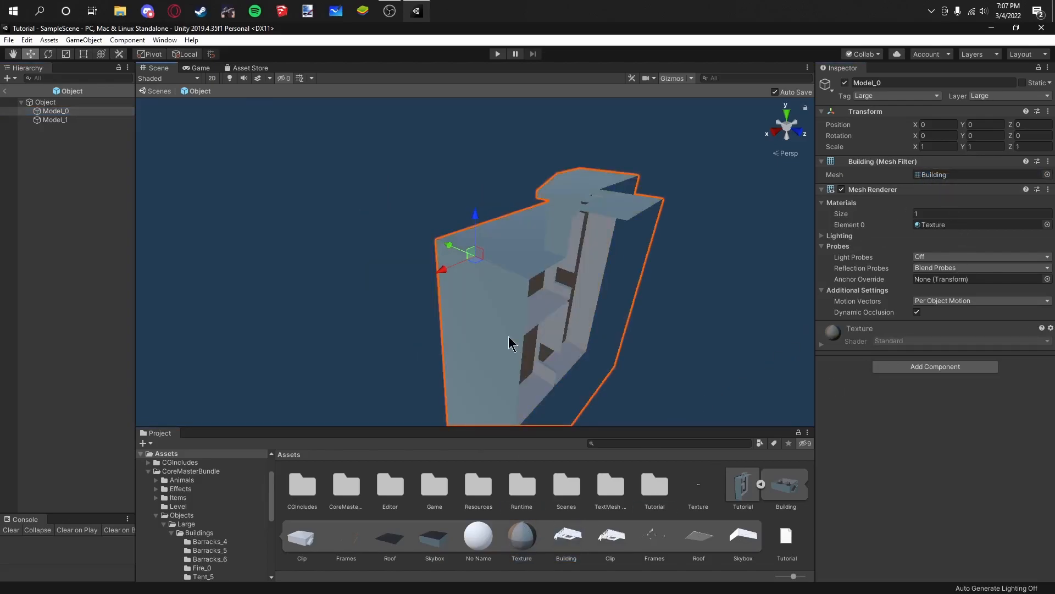
Step: Select the Object prefab's Model_1 child for editing
{"action": "left_click", "coordinate": [64, 120]}
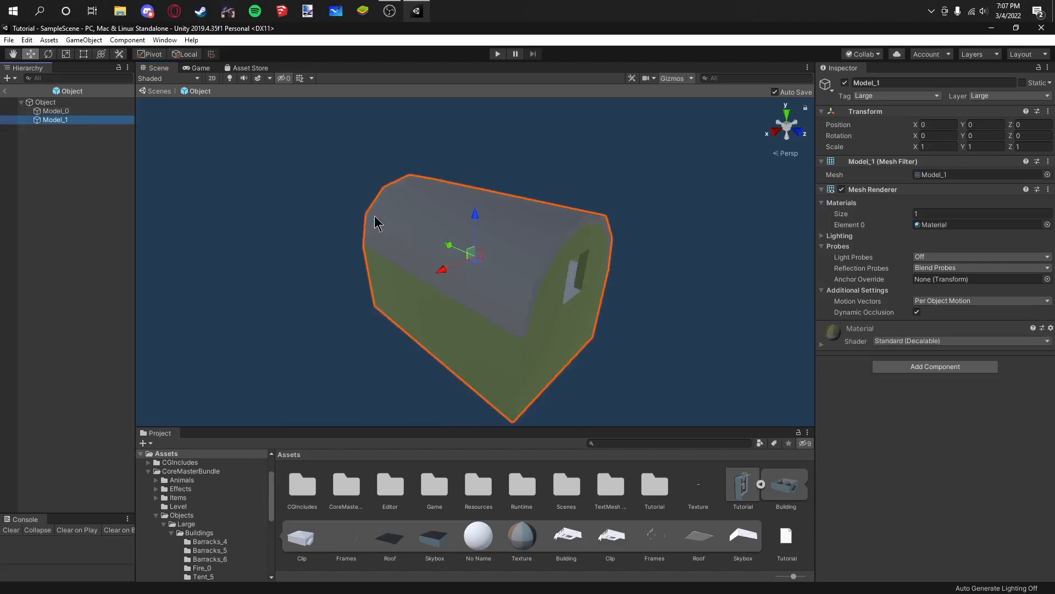
Step: Assign the Frames mesh to Model_1 and apply the Texture material to it
{"action": "left_click_drag", "start_coordinate": [653, 536], "coordinate": [944, 178]}
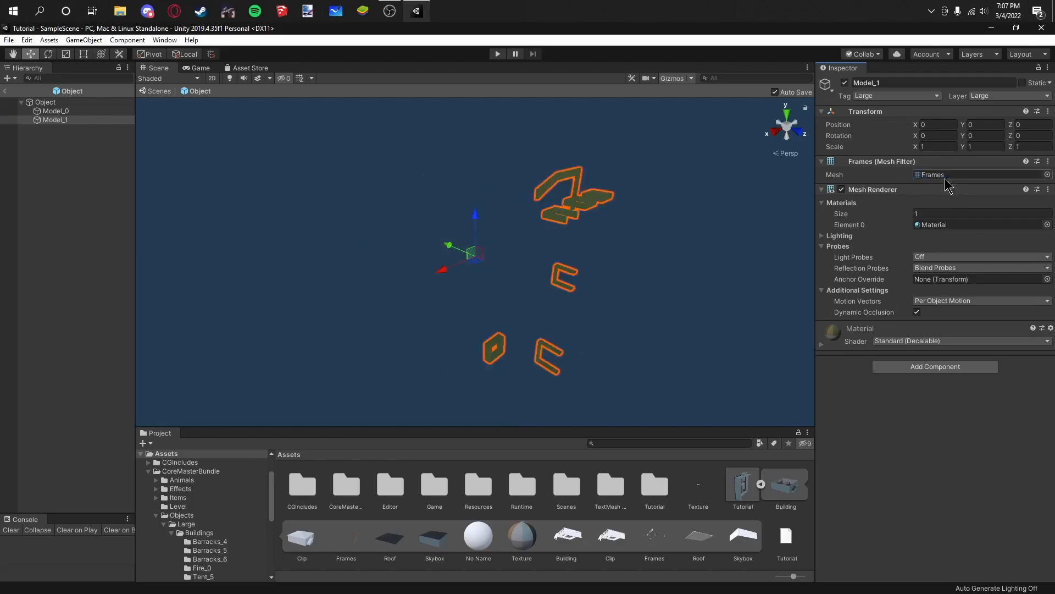
{"action": "left_click_drag", "start_coordinate": [521, 536], "coordinate": [545, 346]}
Step: Duplicate Model_1 inside the Object prefab and rename the copy Model_2
{"action": "left_click", "coordinate": [55, 120]}
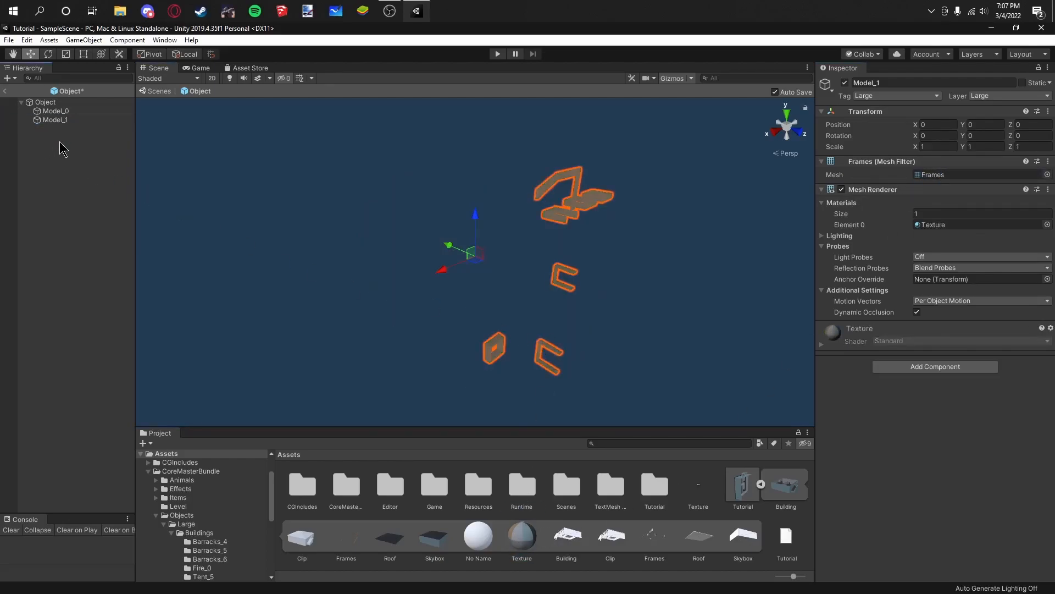
{"action": "key", "text": "ctrl+d"}
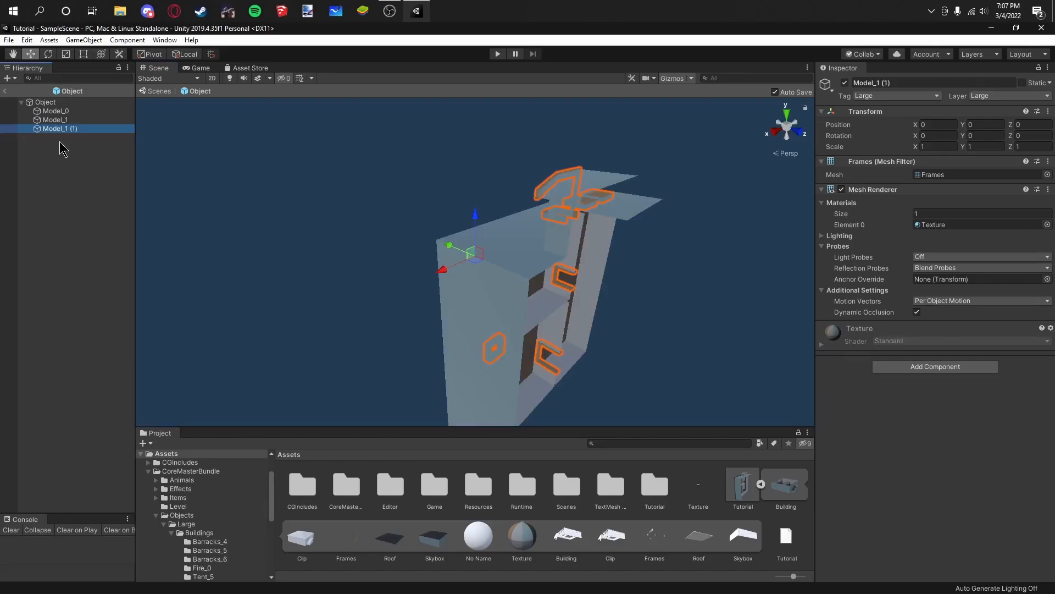
{"action": "key", "text": "F2"}
{"action": "type", "text": "Model_2"}
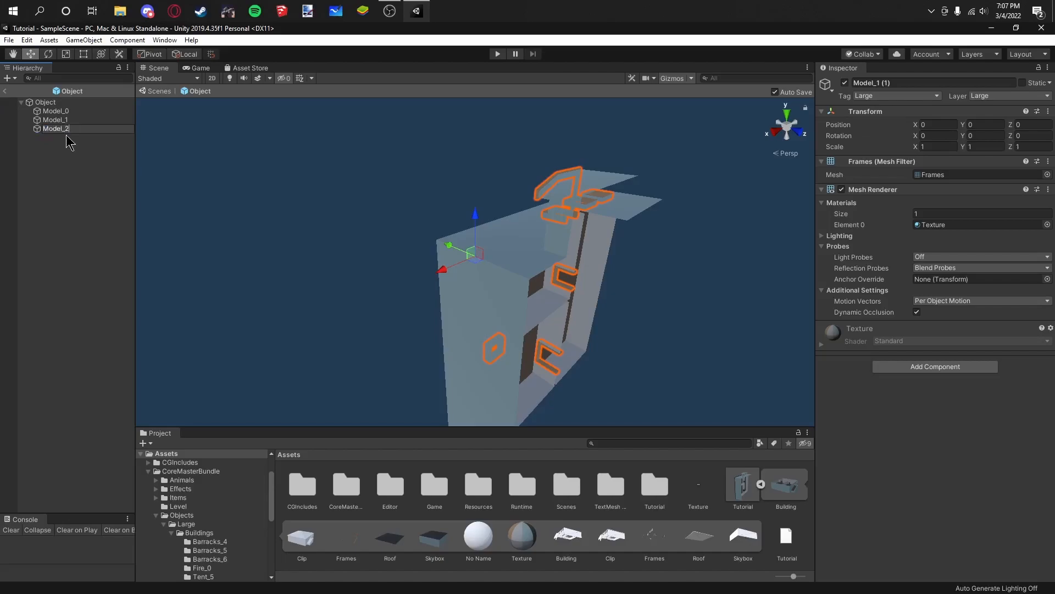
{"action": "key", "text": "Return"}
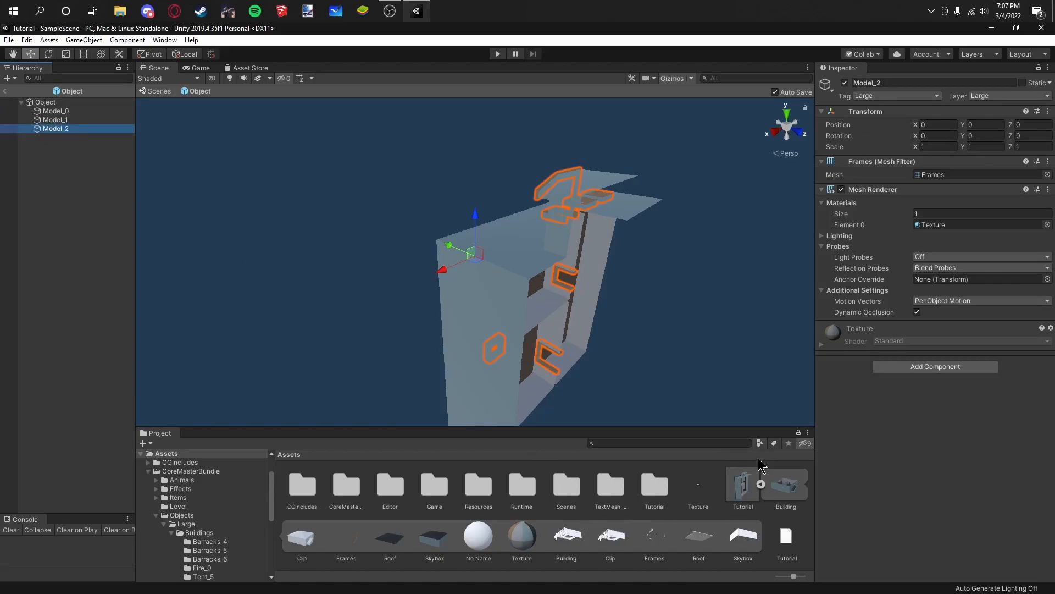
Step: Assign the Roof mesh to Model_2 and check the assembled building from several sides
{"action": "left_click_drag", "start_coordinate": [658, 530], "coordinate": [931, 174]}
{"action": "left_click", "coordinate": [601, 349]}
{"action": "scroll", "coordinate": [554, 300], "scroll_direction": "down", "scroll_amount": 3}
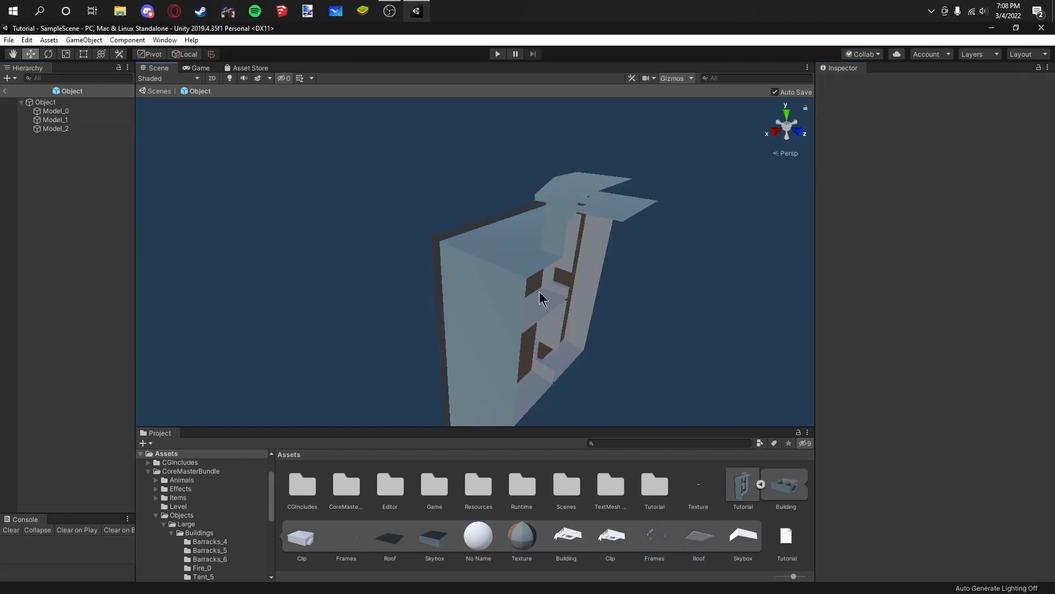
{"action": "middle_click_drag", "start_coordinate": [466, 272], "coordinate": [525, 342]}
{"action": "middle_click_drag", "start_coordinate": [742, 343], "coordinate": [577, 250]}
{"action": "left_click_drag", "start_coordinate": [577, 252], "coordinate": [720, 291], "text": "alt"}
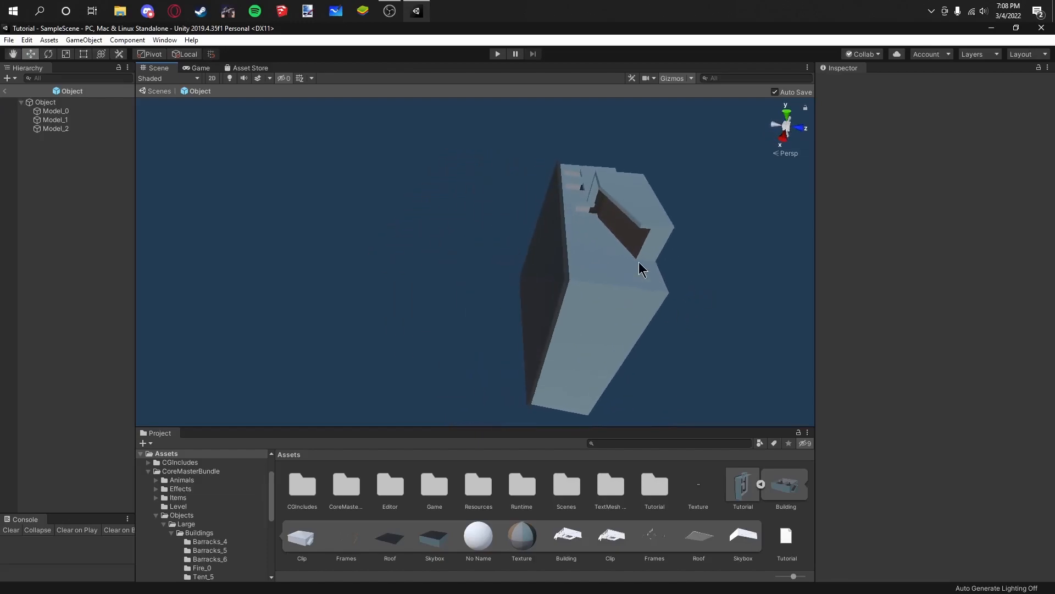
{"action": "middle_click_drag", "start_coordinate": [640, 269], "coordinate": [391, 242]}
{"action": "left_click", "coordinate": [432, 295]}
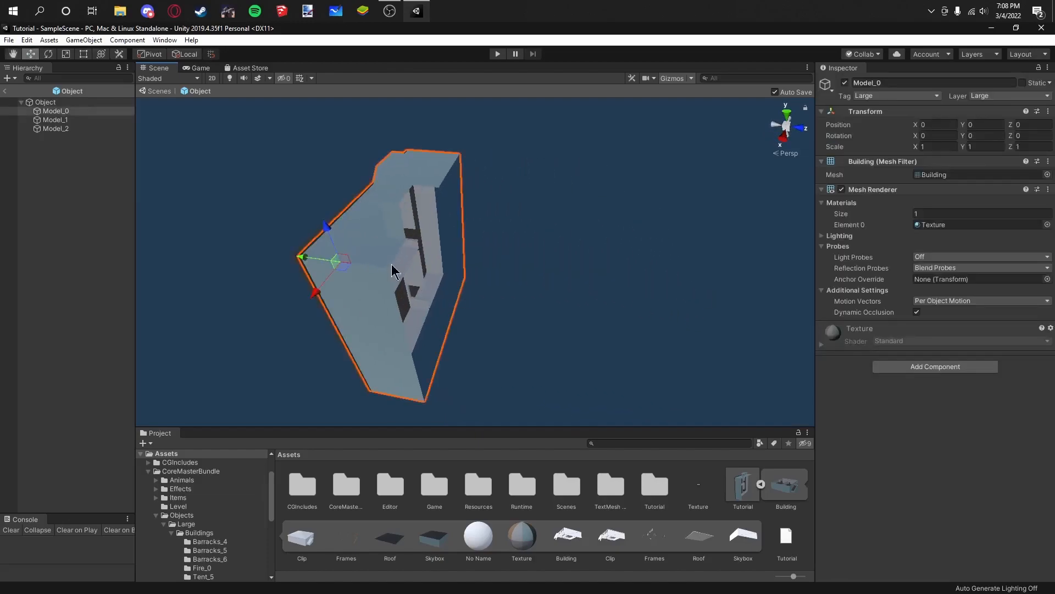
Step: Remove the existing renderers from LOD 0 and LOD 1 in the Object root's LOD Group
{"action": "left_click", "coordinate": [67, 120]}
{"action": "left_click", "coordinate": [98, 117]}
{"action": "left_click", "coordinate": [83, 103]}
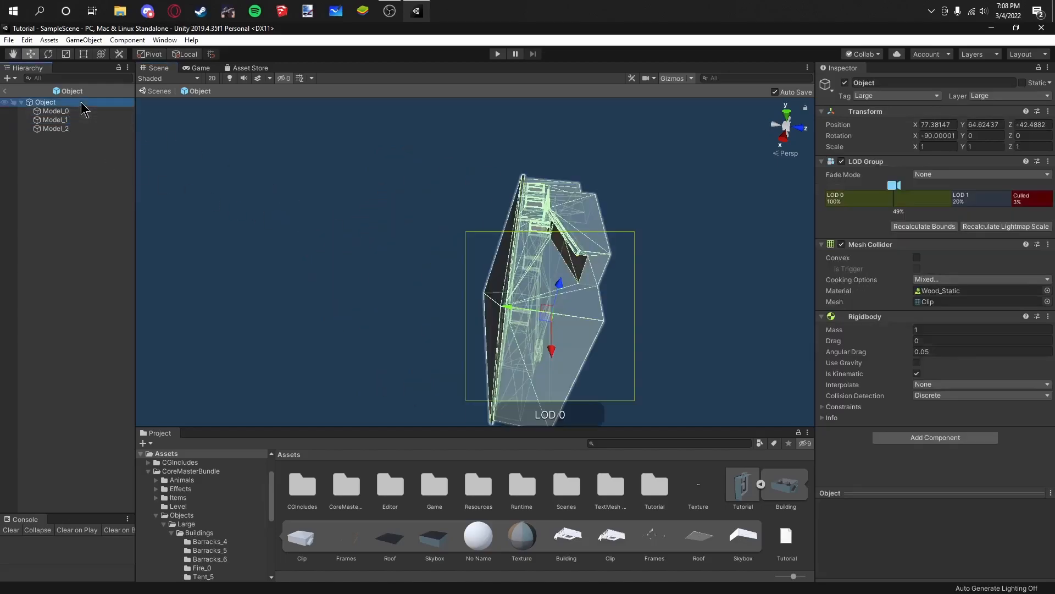
{"action": "middle_click_drag", "start_coordinate": [753, 289], "coordinate": [695, 278]}
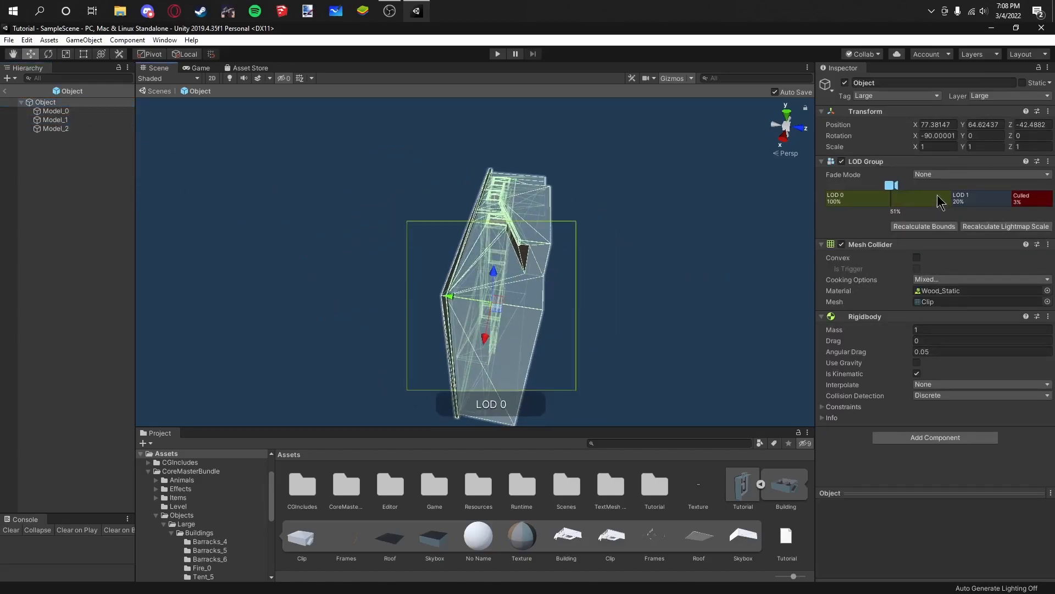
{"action": "left_click", "coordinate": [974, 199]}
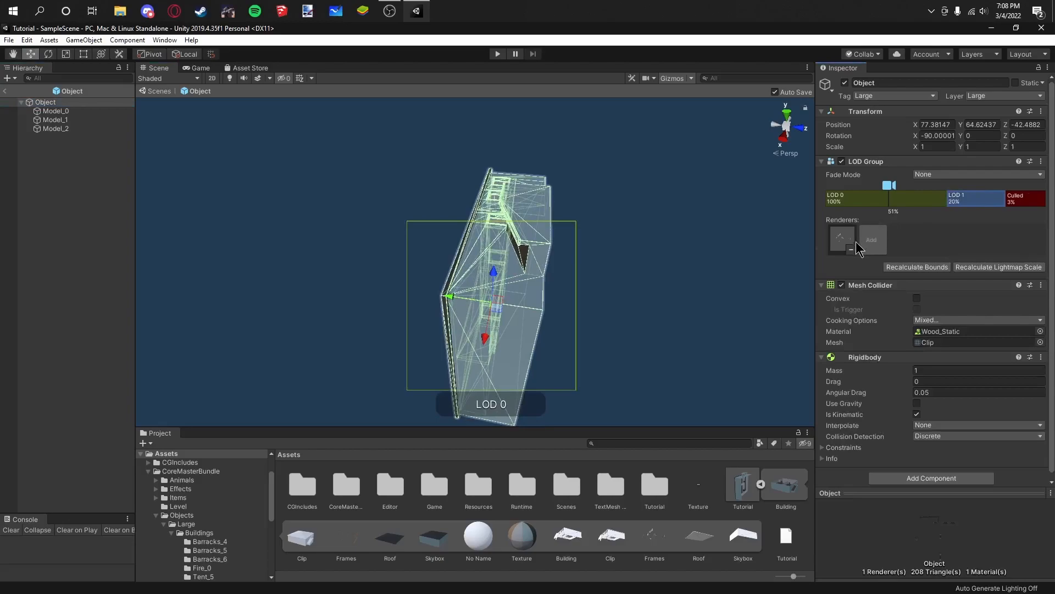
{"action": "left_click", "coordinate": [850, 249]}
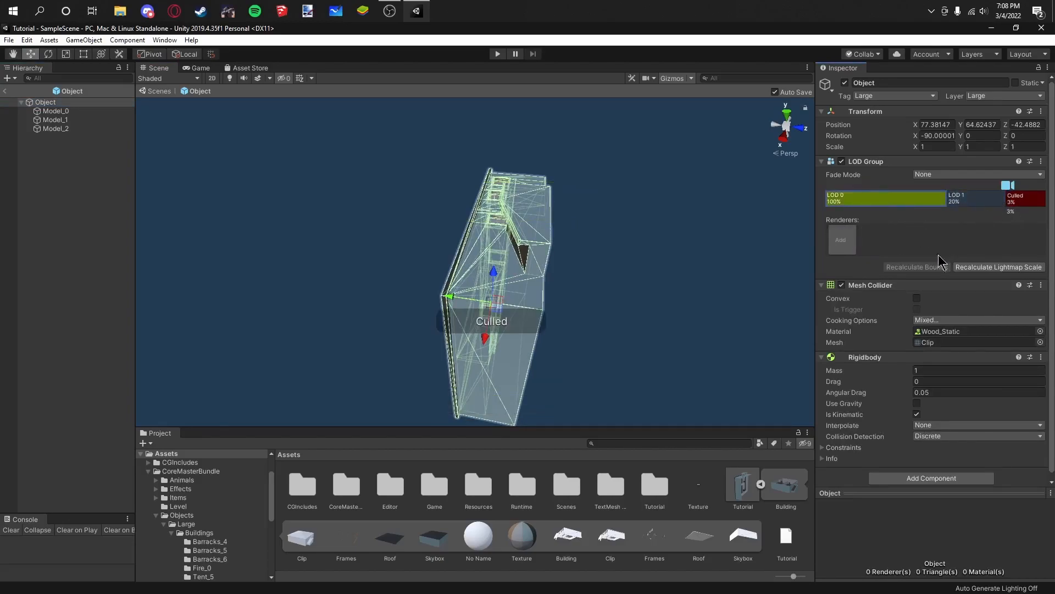
Step: Add Model_0, Model_1 and Model_2 as renderers of LOD 0
{"action": "left_click_drag", "start_coordinate": [64, 111], "coordinate": [845, 205]}
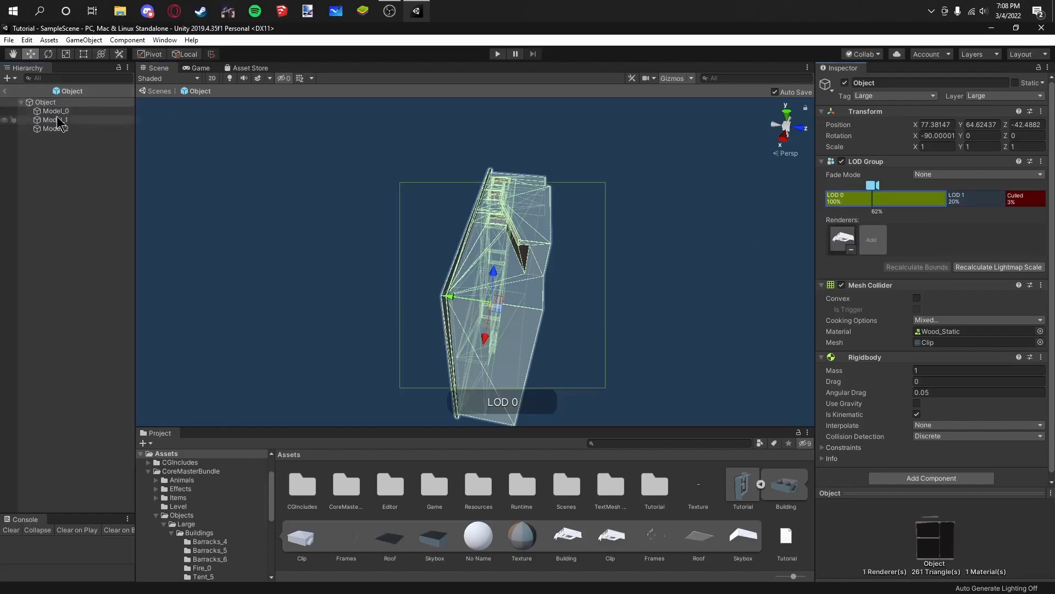
{"action": "left_click_drag", "start_coordinate": [67, 129], "coordinate": [877, 200]}
Step: Add Model_0 and Model_2 as the renderers of LOD 1
{"action": "left_click", "coordinate": [972, 209]}
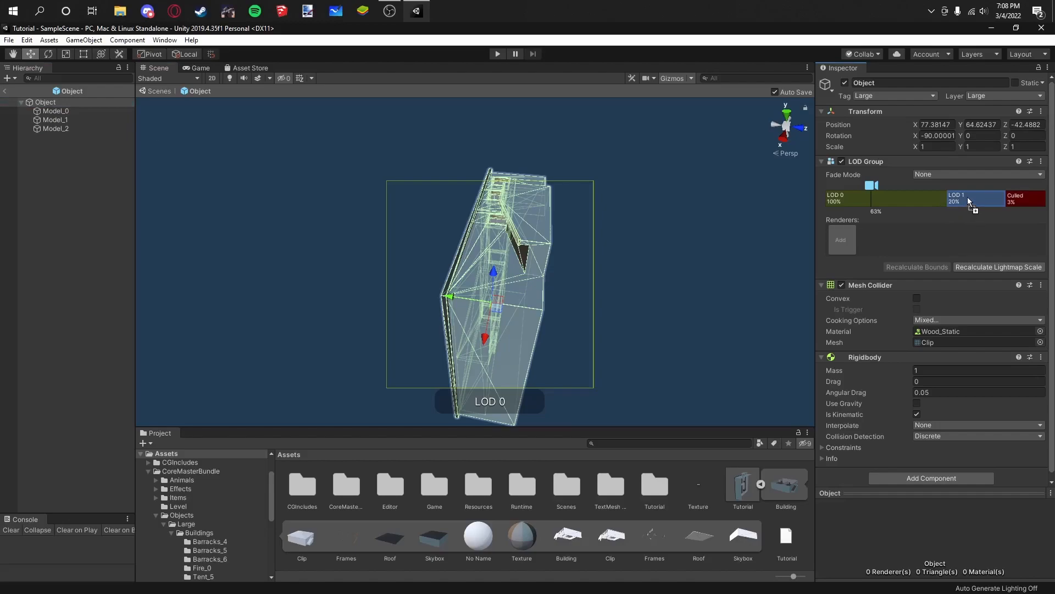
{"action": "left_click_drag", "start_coordinate": [969, 202], "coordinate": [970, 204]}
{"action": "left_click_drag", "start_coordinate": [72, 128], "coordinate": [989, 209]}
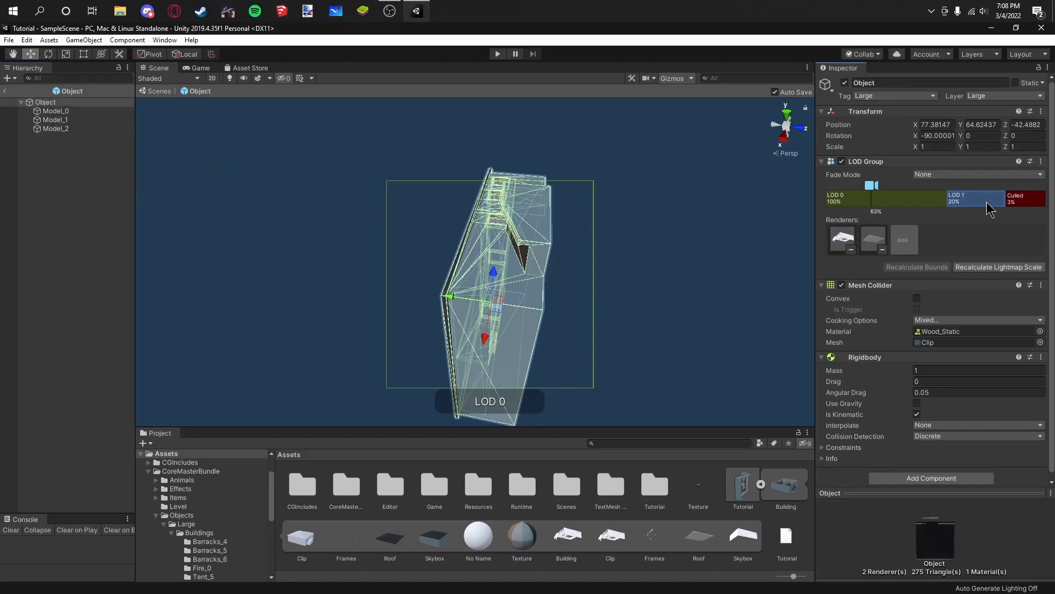
Step: Examine how the building's frames and roof display from near and far viewing distances
{"action": "left_click", "coordinate": [597, 237]}
{"action": "scroll", "coordinate": [577, 226], "scroll_direction": "down", "scroll_amount": 1}
{"action": "right_click_drag", "start_coordinate": [569, 214], "coordinate": [621, 214]}
{"action": "middle_click_drag", "start_coordinate": [532, 222], "coordinate": [680, 201]}
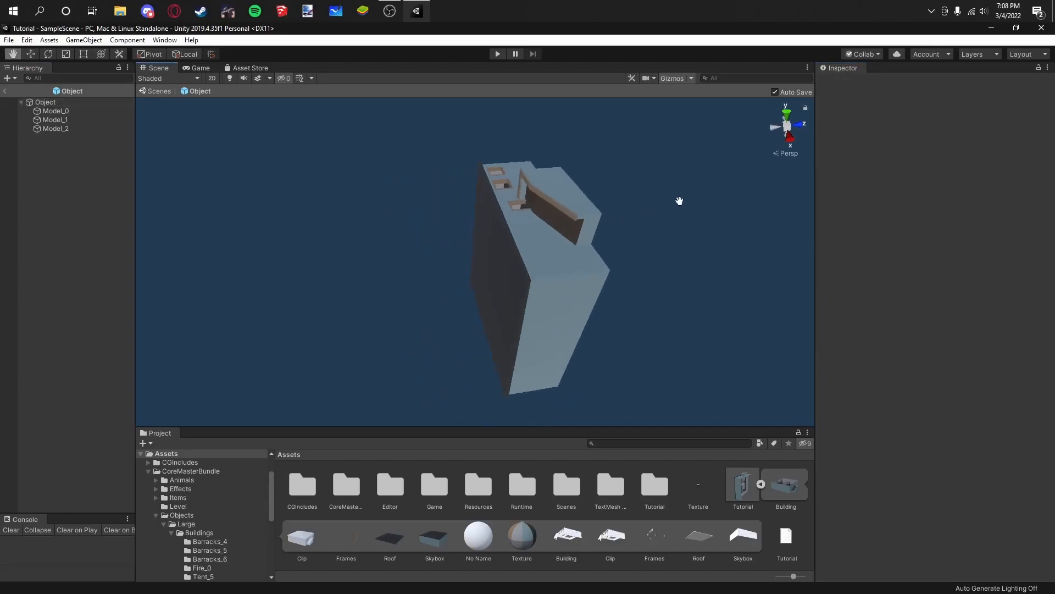
{"action": "scroll", "coordinate": [668, 215], "scroll_direction": "down", "scroll_amount": 8}
{"action": "scroll", "coordinate": [573, 226], "scroll_direction": "down", "scroll_amount": 2}
{"action": "scroll", "coordinate": [573, 224], "scroll_direction": "up", "scroll_amount": 6}
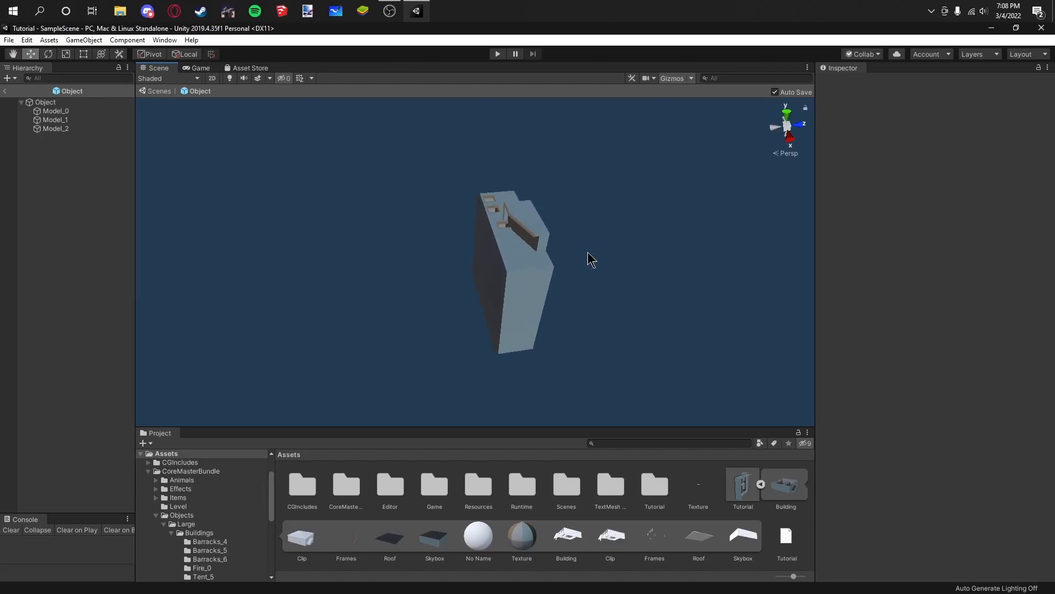
{"action": "scroll", "coordinate": [585, 249], "scroll_direction": "up", "scroll_amount": 6}
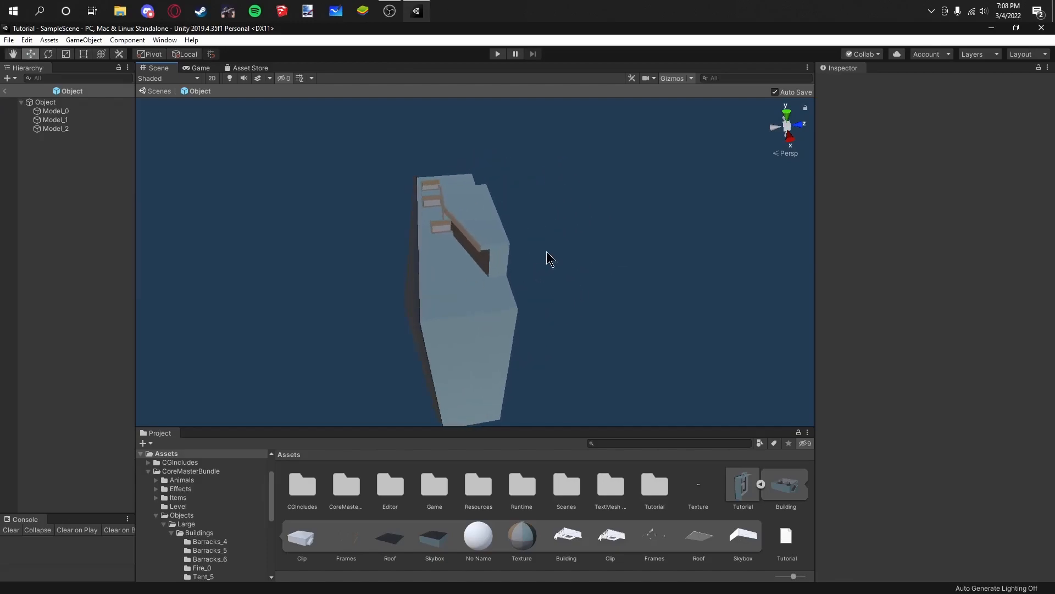
Step: Open the Tutorial model asset in Blender and deselect its objects
{"action": "double_click", "coordinate": [749, 483]}
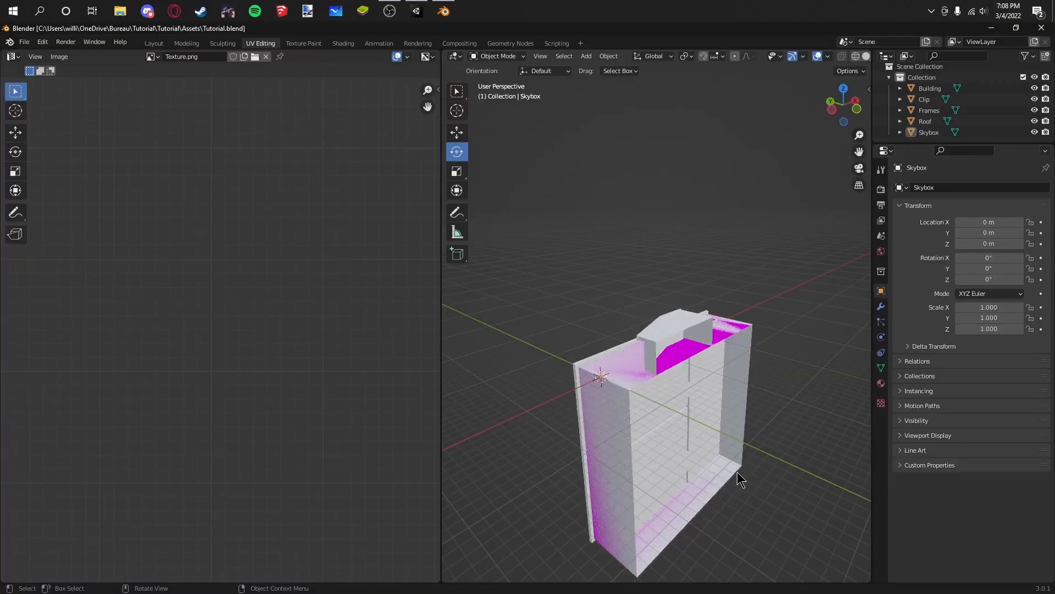
{"action": "left_click", "coordinate": [641, 403]}
{"action": "scroll", "coordinate": [659, 405], "scroll_direction": "down", "scroll_amount": 3}
{"action": "left_click", "coordinate": [745, 397]}
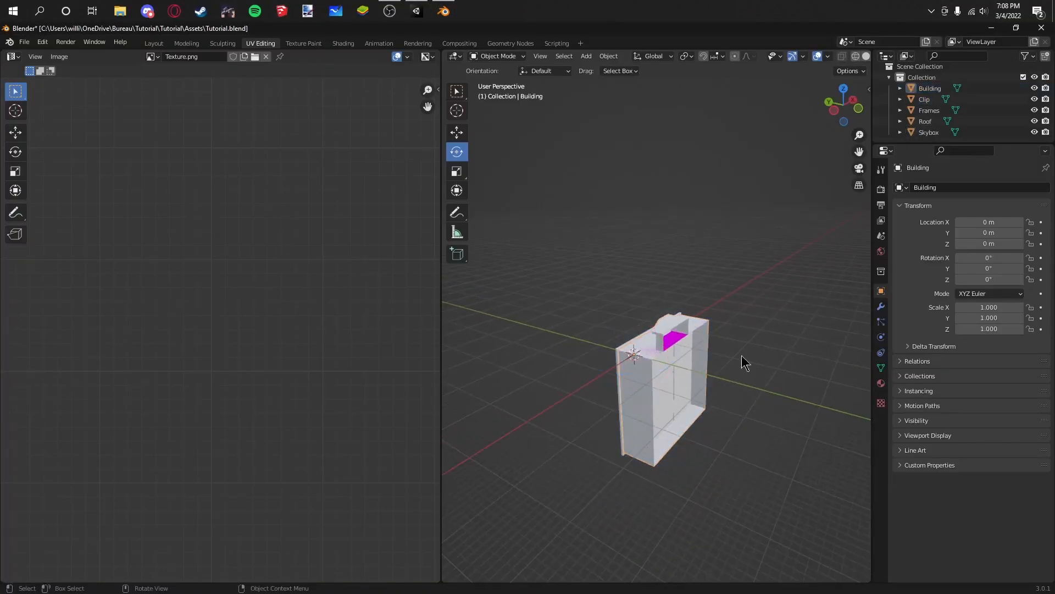
Step: Rotate the whole Clip mesh 90 degrees about the X axis in Edit Mode
{"action": "left_click", "coordinate": [708, 316]}
{"action": "key", "text": "Tab"}
{"action": "key", "text": "c"}
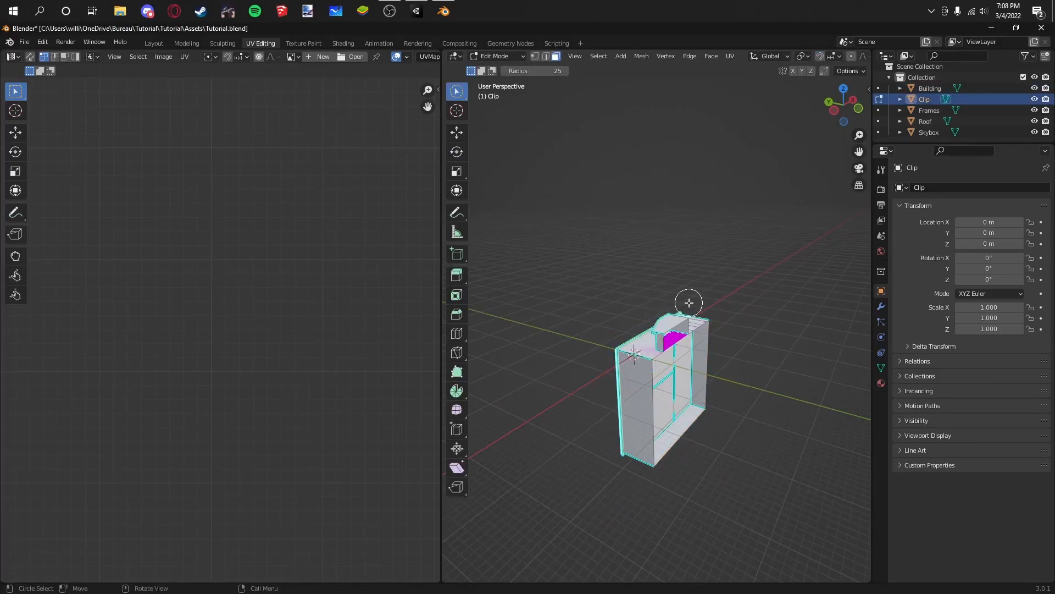
{"action": "key", "text": "w"}
{"action": "key", "text": "w"}
{"action": "key", "text": "w"}
{"action": "key", "text": "w"}
{"action": "key", "text": "w"}
{"action": "key", "text": "w"}
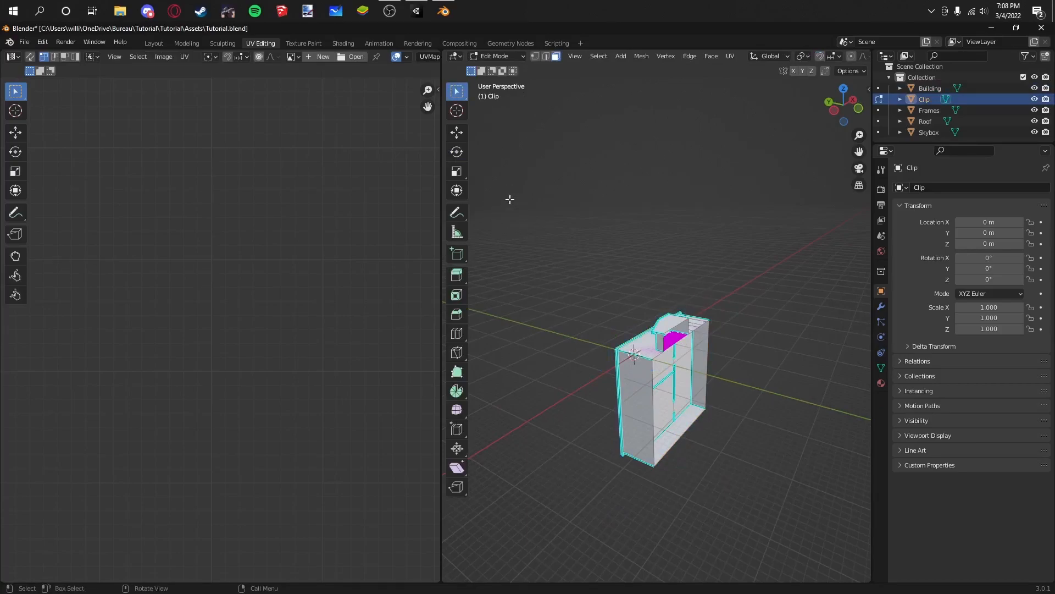
{"action": "key", "text": "w"}
{"action": "middle_click_drag", "start_coordinate": [567, 295], "coordinate": [633, 275]}
{"action": "key", "text": "w"}
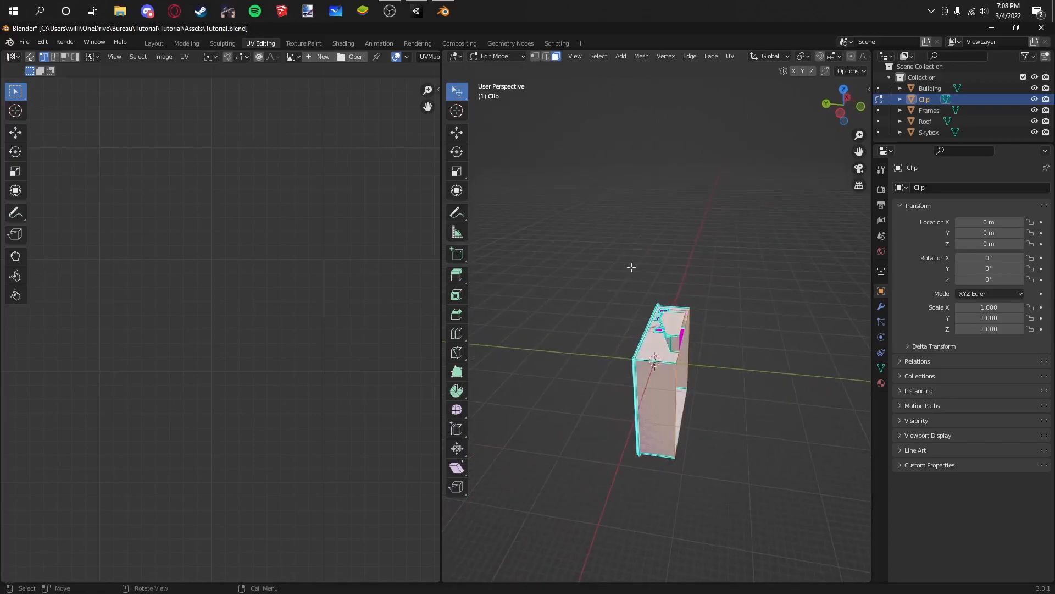
{"action": "key", "text": "r"}
{"action": "key", "text": "x"}
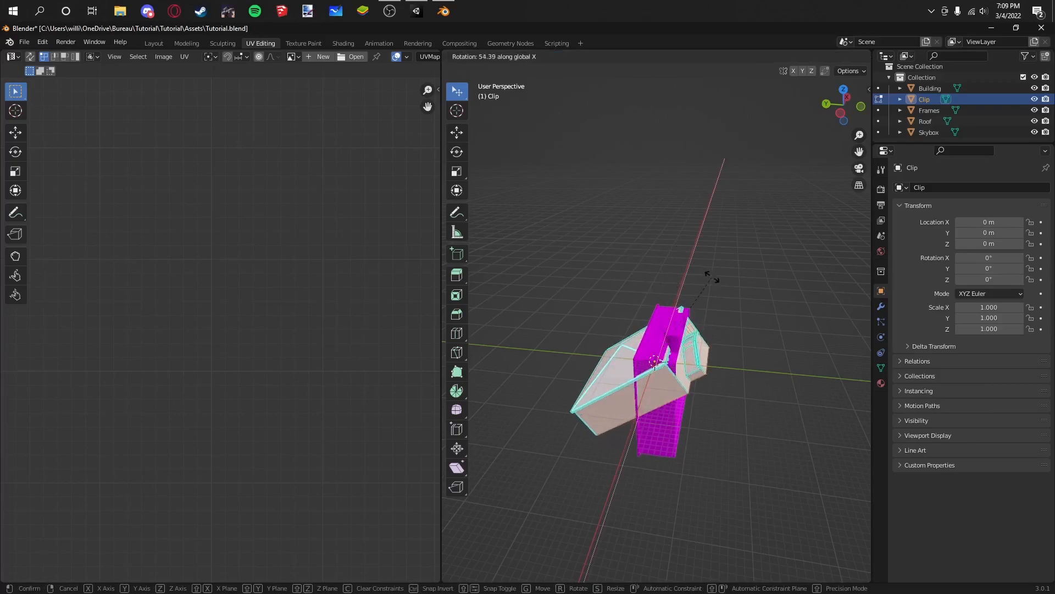
{"action": "type", "text": "90"}
{"action": "key", "text": "Return"}
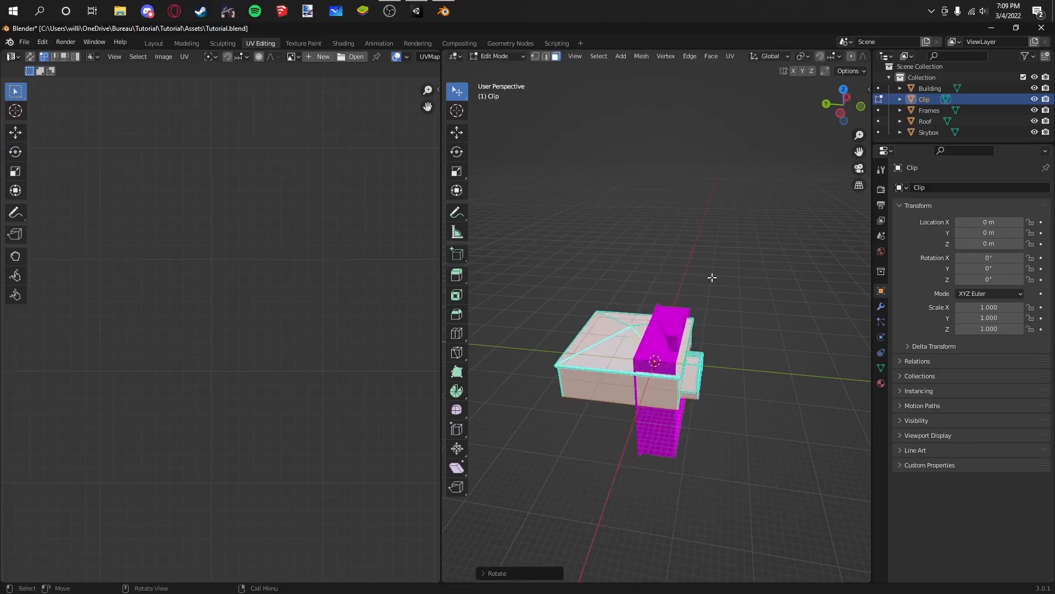
Step: Switch editing to the Building mesh and rotate it 90 degrees about the X axis
{"action": "key", "text": "alt+q"}
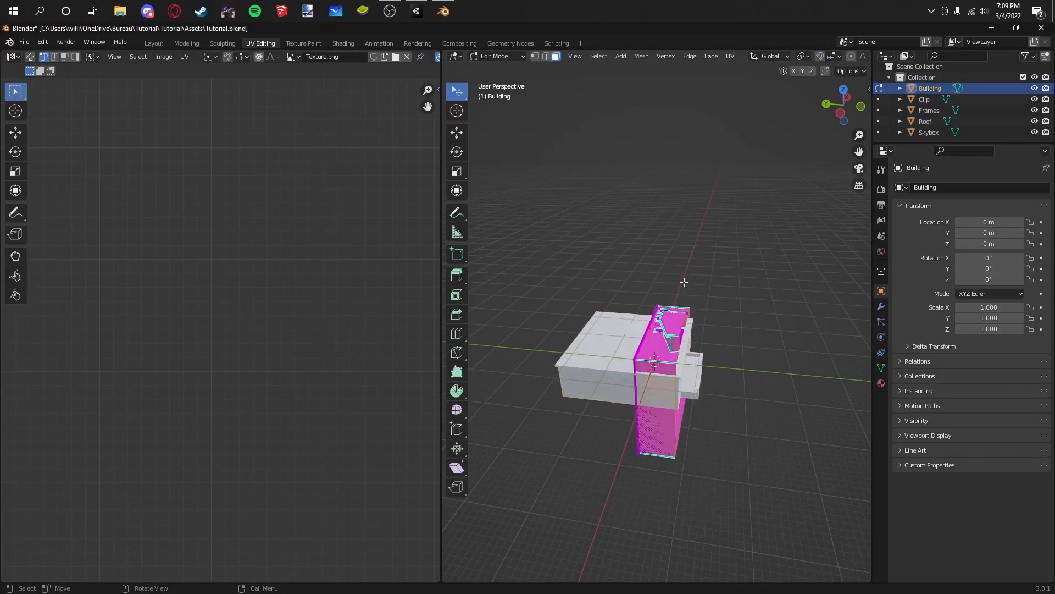
{"action": "key", "text": "r"}
{"action": "type", "text": "x"}
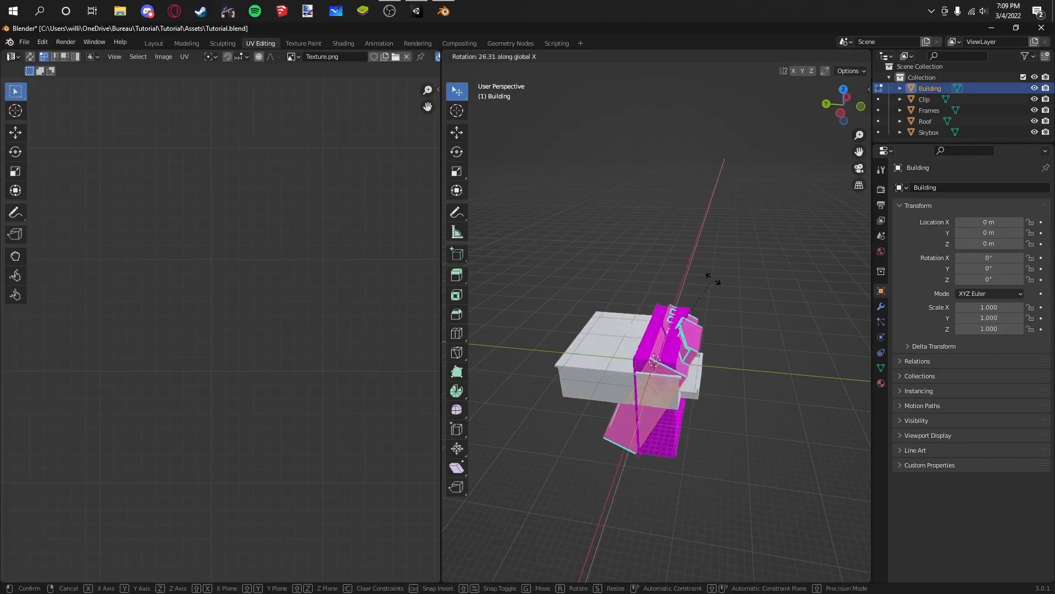
{"action": "type", "text": "90"}
{"action": "key", "text": "Return"}
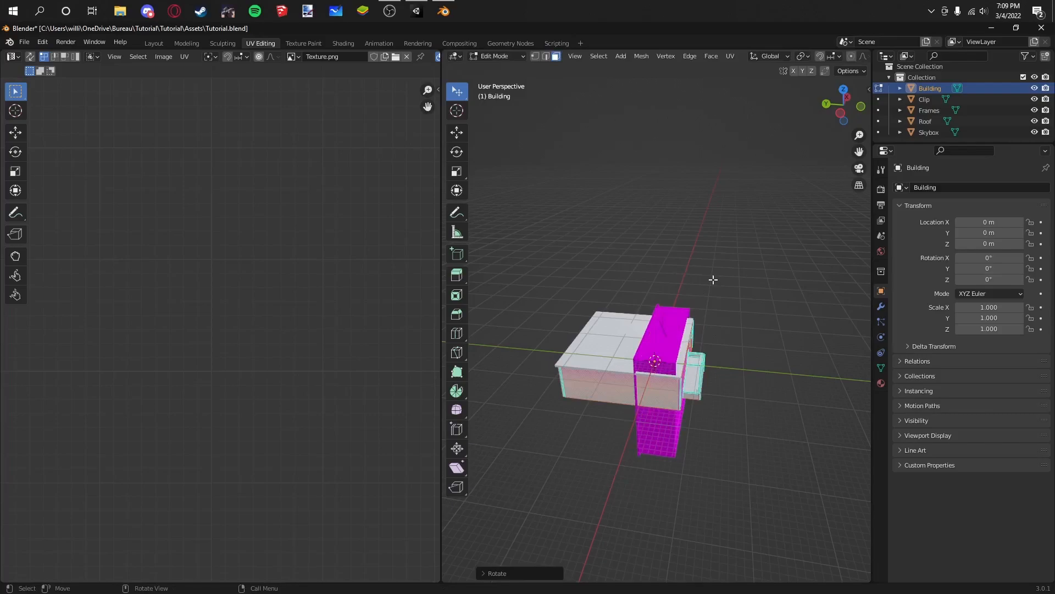
Step: Rotate the Skybox mesh's geometry 90 degrees about the X axis in Edit Mode
{"action": "key", "text": "Tab"}
{"action": "left_click", "coordinate": [683, 326]}
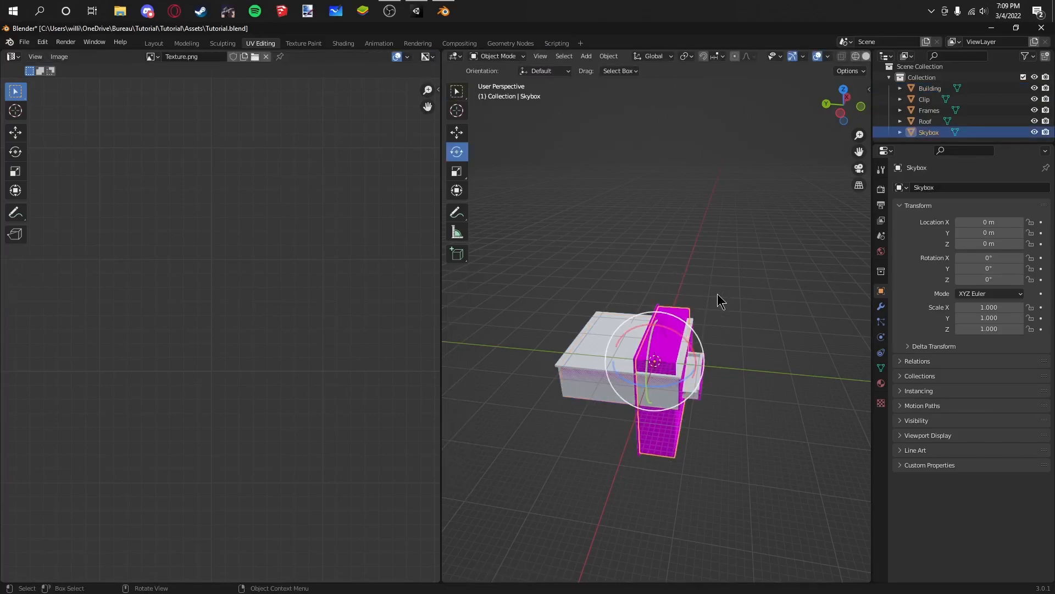
{"action": "key", "text": "Tab"}
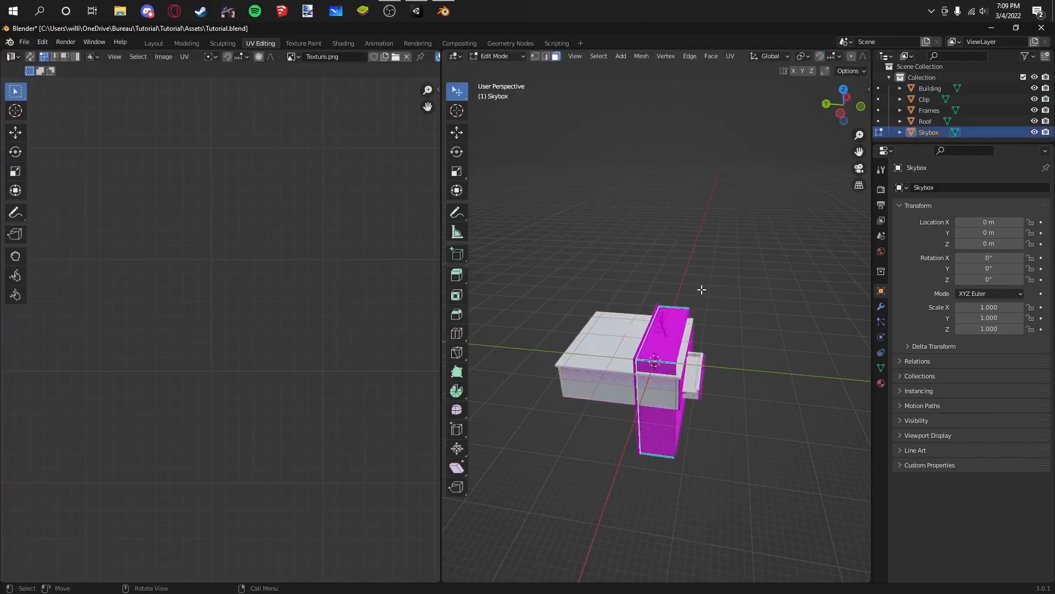
{"action": "type", "text": "rx90"}
{"action": "key", "text": "Return"}
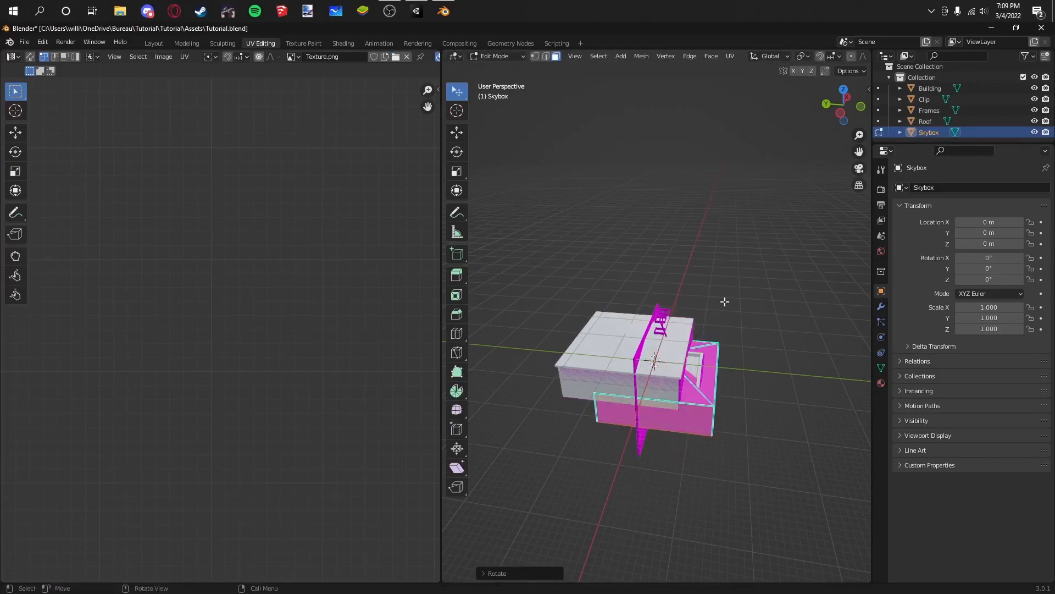
Step: Undo the rotations of the Skybox, Building and Clip meshes, back to Object Mode with all objects selected
{"action": "middle_click_drag", "start_coordinate": [745, 366], "coordinate": [712, 346]}
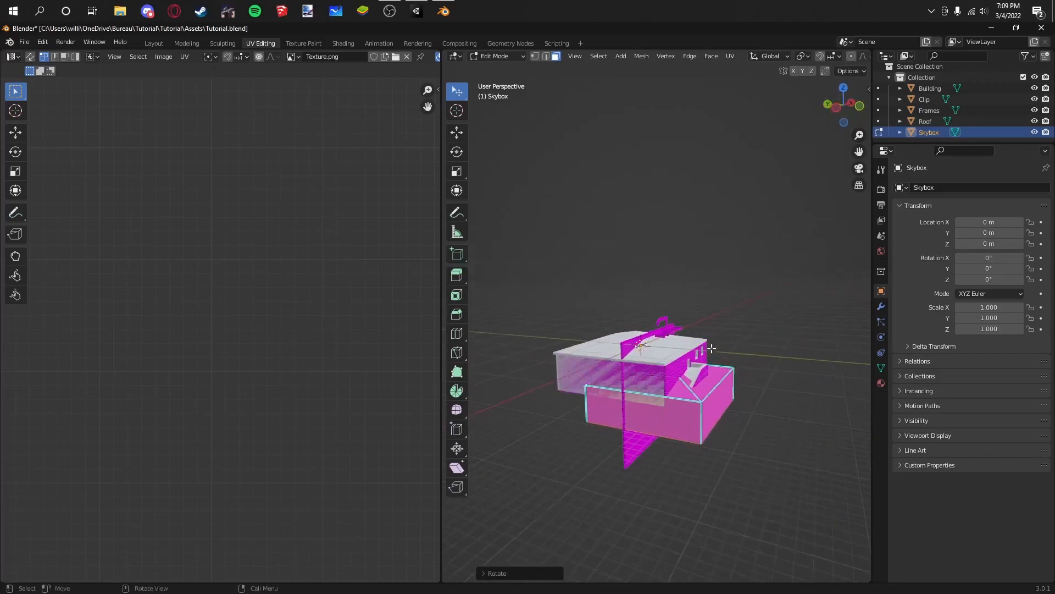
{"action": "scroll", "coordinate": [710, 352], "scroll_direction": "up", "scroll_amount": 3}
{"action": "key", "text": "ctrl+z"}
{"action": "key", "text": "ctrl+z"}
{"action": "key", "text": "ctrl+z"}
{"action": "key", "text": "ctrl+z"}
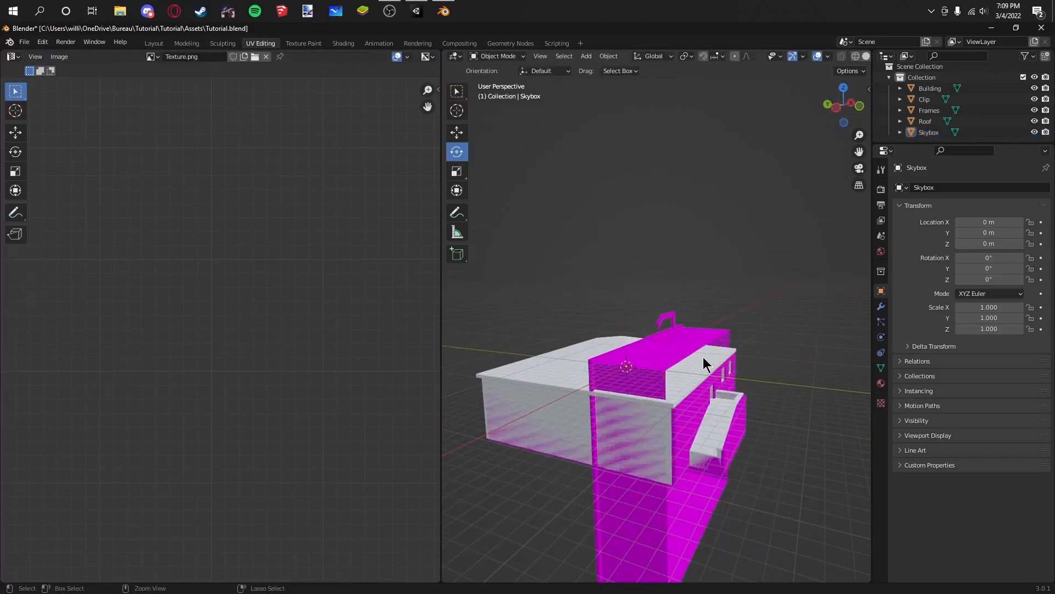
{"action": "key", "text": "ctrl+z"}
{"action": "key", "text": "ctrl+z"}
{"action": "key", "text": "ctrl+z"}
{"action": "key", "text": "ctrl+z"}
{"action": "key", "text": "ctrl+z"}
{"action": "key", "text": "ctrl+z"}
{"action": "key", "text": "ctrl+z"}
{"action": "key", "text": "ctrl+z"}
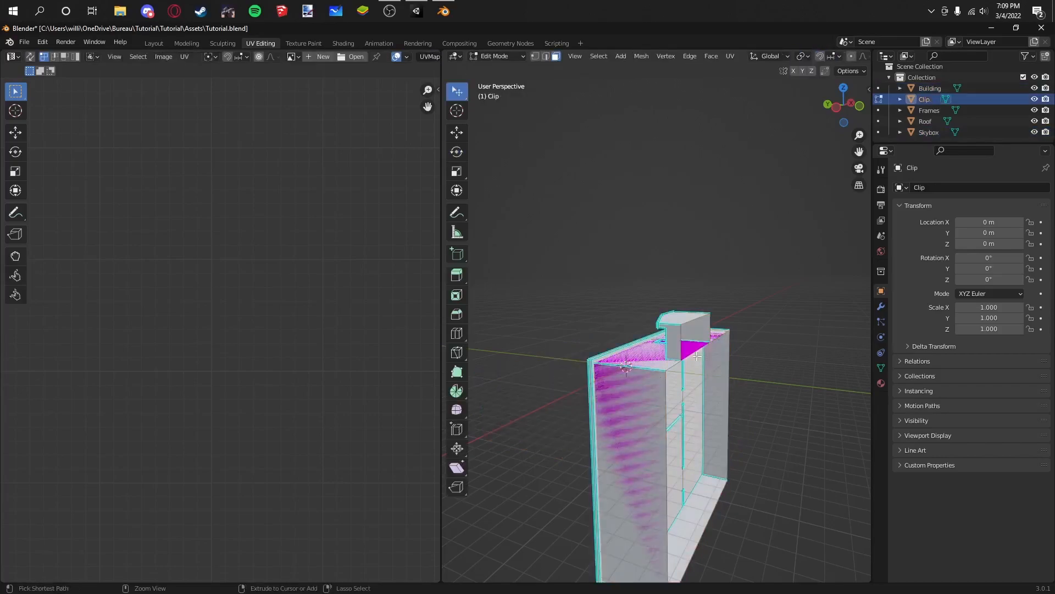
{"action": "mouse_move", "coordinate": [697, 356]}
{"action": "middle_mouse_down"}
{"action": "mouse_move", "coordinate": [761, 361]}
{"action": "mouse_move", "coordinate": [721, 364]}
{"action": "middle_mouse_up"}
{"action": "key", "text": "ctrl+z"}
{"action": "key", "text": "ctrl+z"}
{"action": "key", "text": "ctrl+z"}
{"action": "key", "text": "ctrl+z"}
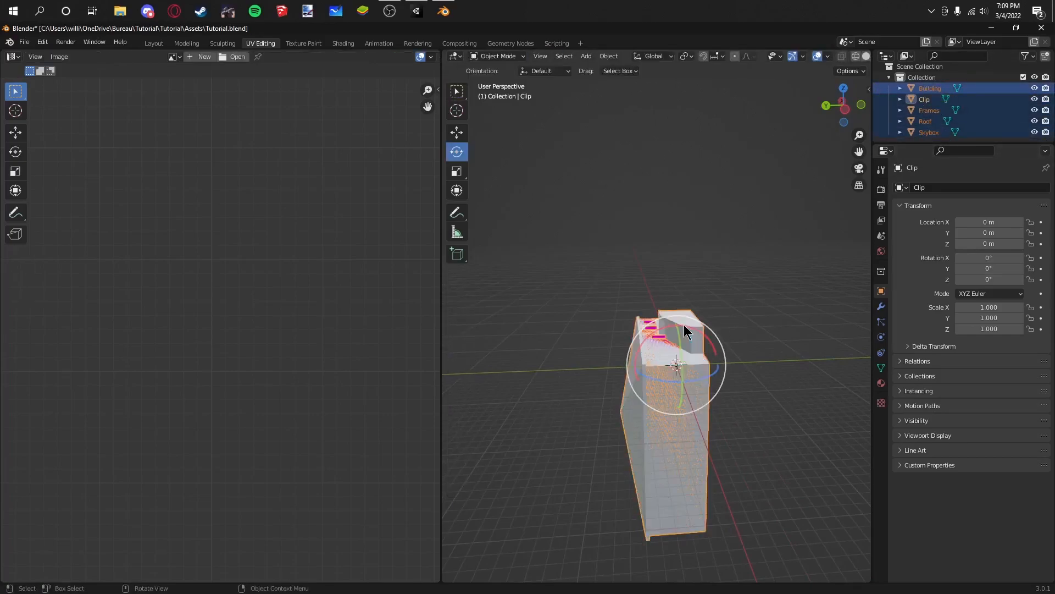
Step: Rotate the geometry of all selected meshes 90 degrees about the global X axis in Edit Mode
{"action": "key", "text": "Tab"}
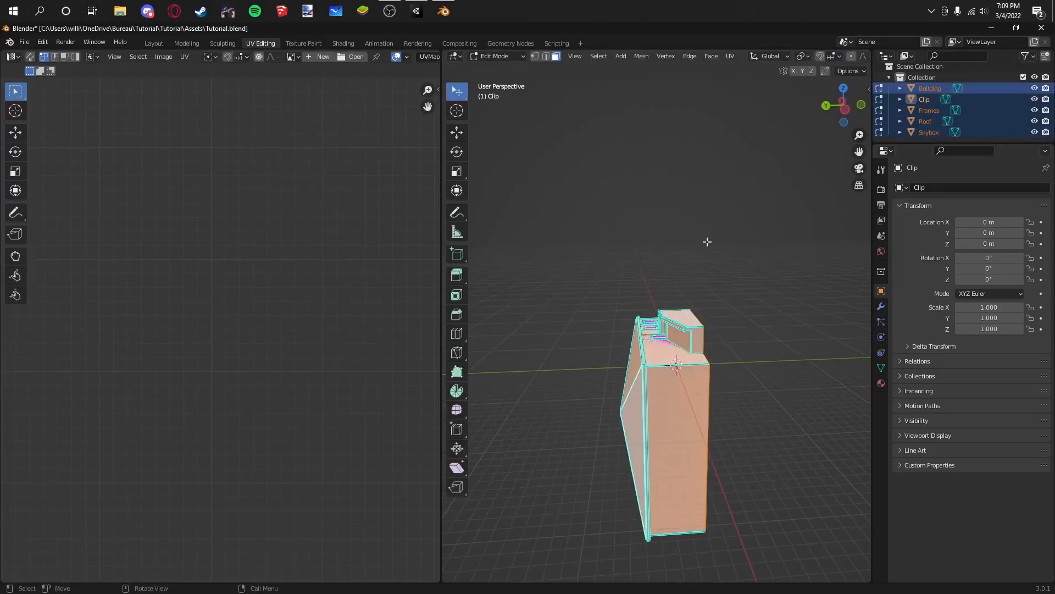
{"action": "type", "text": "rx90"}
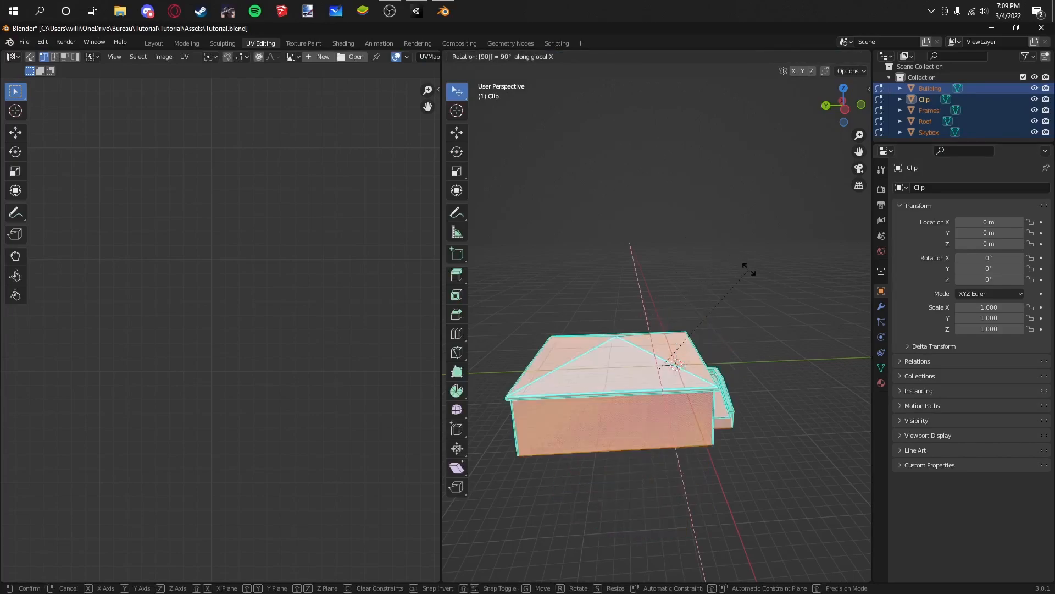
{"action": "key", "text": "Return"}
{"action": "middle_click_drag", "start_coordinate": [749, 275], "coordinate": [572, 331]}
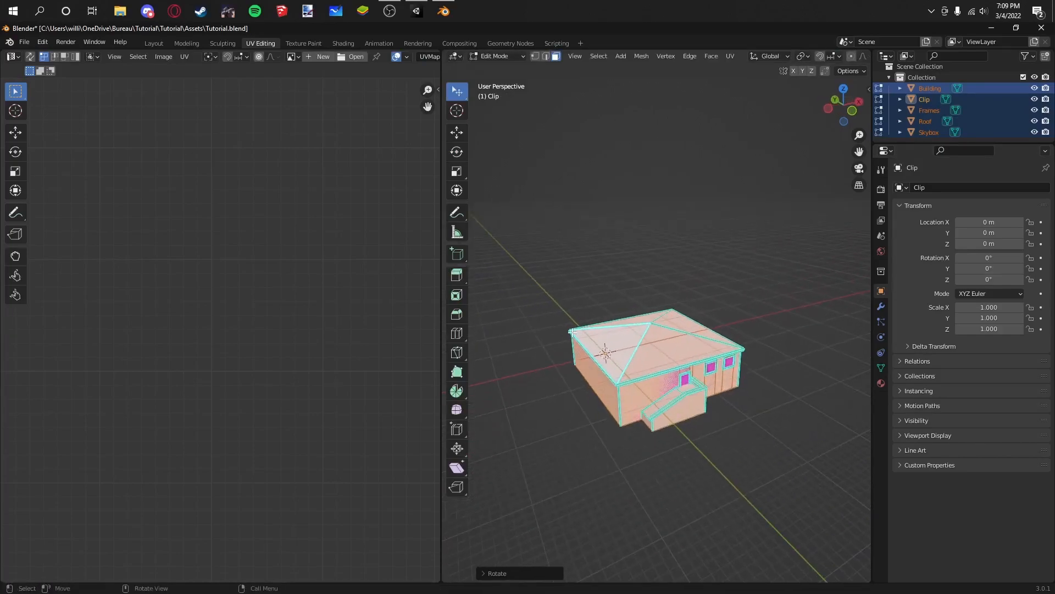
Step: Move the building geometry up and sideways in wireframe front view to centre it on the world origin
{"action": "left_click", "coordinate": [457, 136]}
{"action": "left_click", "coordinate": [852, 110]}
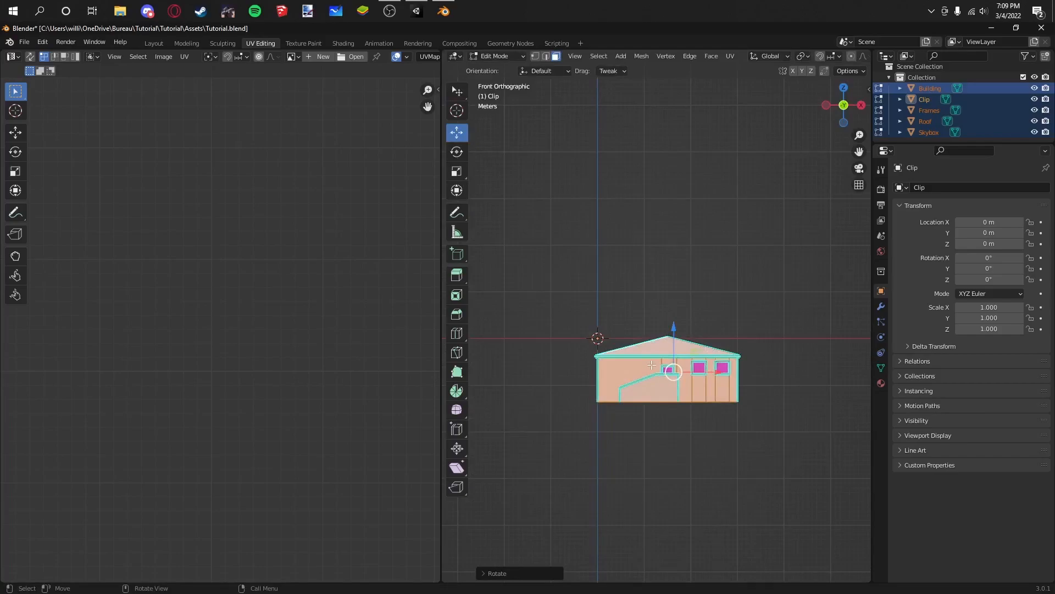
{"action": "left_click_drag", "start_coordinate": [677, 349], "coordinate": [681, 307]}
{"action": "key", "text": "z"}
{"action": "left_click", "coordinate": [618, 306]}
{"action": "scroll", "coordinate": [652, 321], "scroll_direction": "up", "scroll_amount": 8}
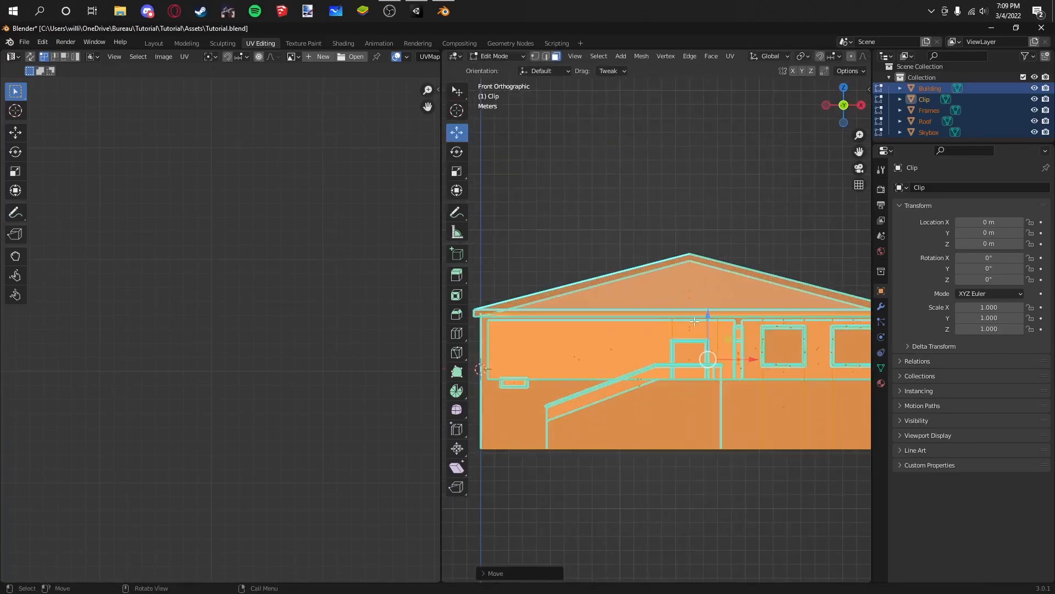
{"action": "mouse_move", "coordinate": [731, 332]}
{"action": "left_mouse_down"}
{"action": "mouse_move", "coordinate": [731, 316]}
{"action": "mouse_move", "coordinate": [684, 296]}
{"action": "left_mouse_up"}
{"action": "scroll", "coordinate": [729, 328], "scroll_direction": "down", "scroll_amount": 6}
{"action": "scroll", "coordinate": [726, 328], "scroll_direction": "up", "scroll_amount": 1}
{"action": "middle_click_drag", "start_coordinate": [685, 296], "coordinate": [684, 319]}
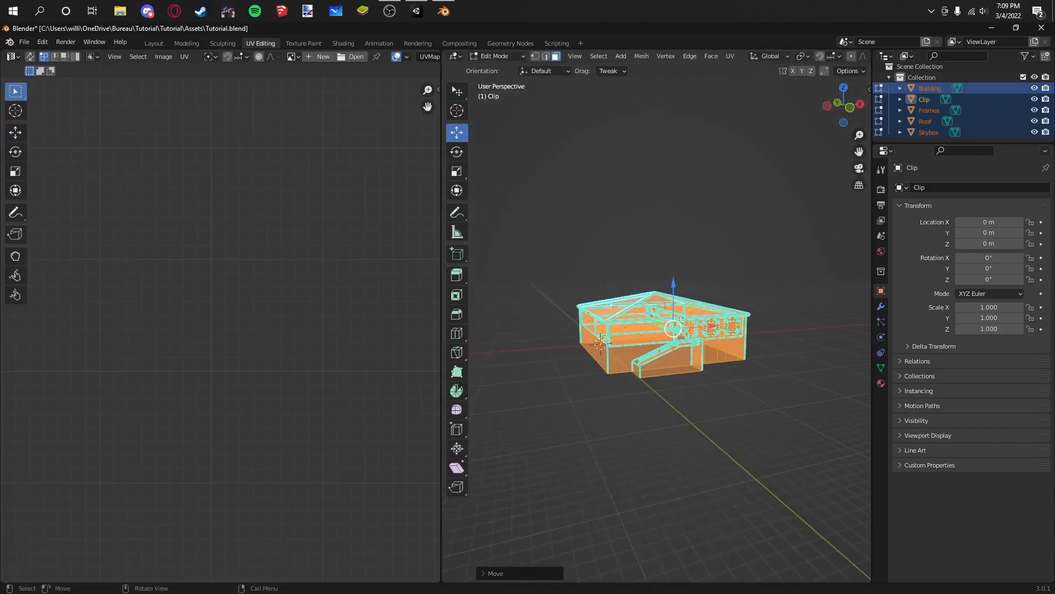
Step: Move the building geometry in top view to centre its footprint on the world origin
{"action": "left_click", "coordinate": [843, 88]}
{"action": "left_click_drag", "start_coordinate": [704, 325], "coordinate": [660, 347]}
{"action": "middle_click_drag", "start_coordinate": [660, 347], "coordinate": [738, 321]}
Step: Return to Object Mode, clear the selection, save Tutorial.blend and restore solid shading
{"action": "key", "text": "Tab"}
{"action": "left_click", "coordinate": [723, 288]}
{"action": "key", "text": "ctrl+s"}
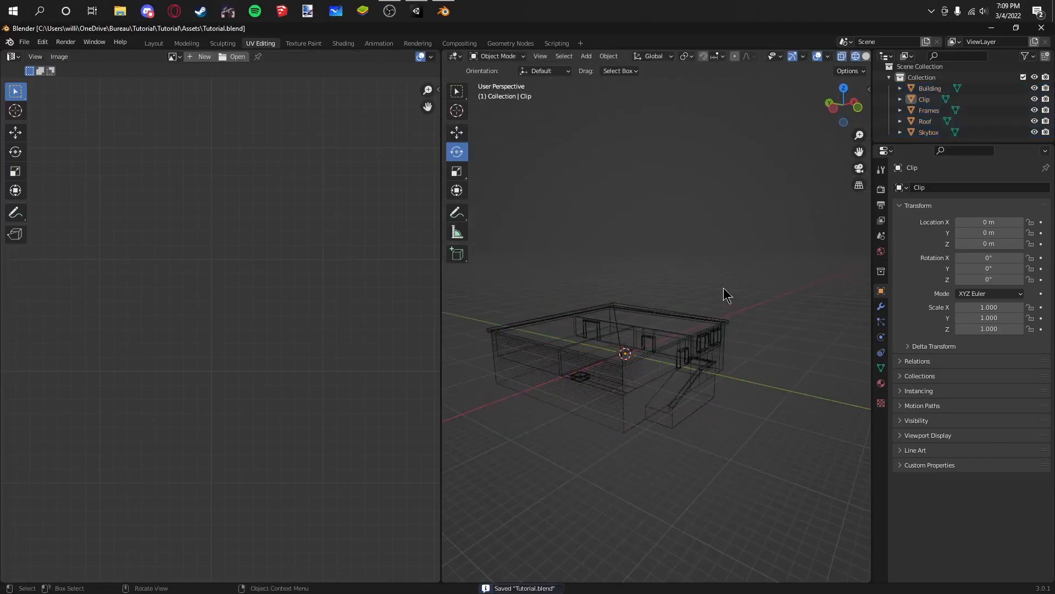
{"action": "key", "text": "shift+z"}
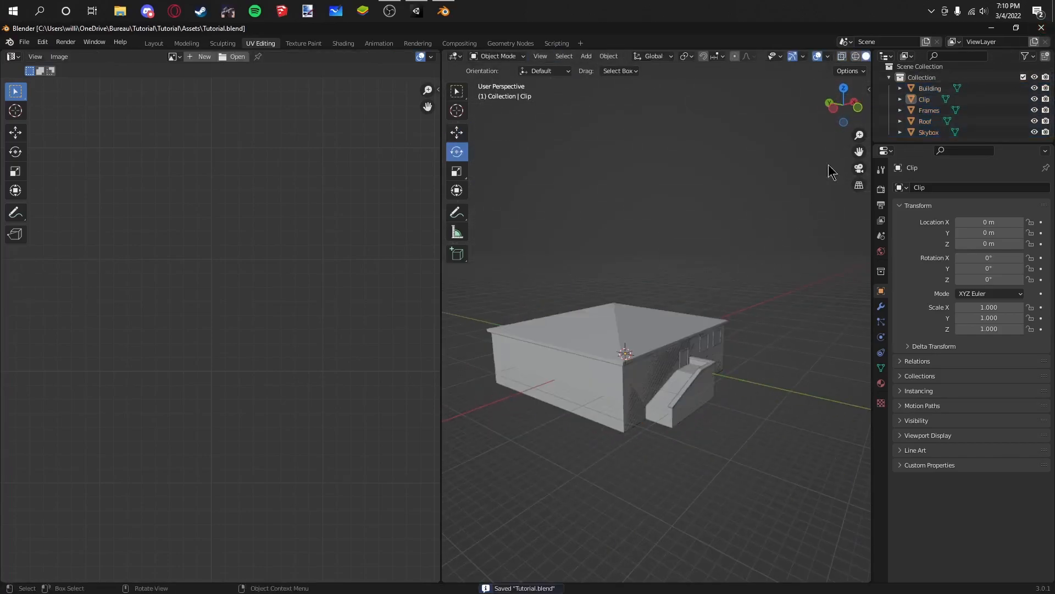
Step: Switch to Unity and examine the updated building in the Object prefab, including its Model_0, Model_1 and Model_2 meshes
{"action": "left_click", "coordinate": [1034, 31]}
{"action": "scroll", "coordinate": [632, 242], "scroll_direction": "down", "scroll_amount": 4}
{"action": "middle_click_drag", "start_coordinate": [566, 214], "coordinate": [525, 247]}
{"action": "right_click_drag", "start_coordinate": [525, 246], "coordinate": [435, 220]}
{"action": "left_click", "coordinate": [67, 104]}
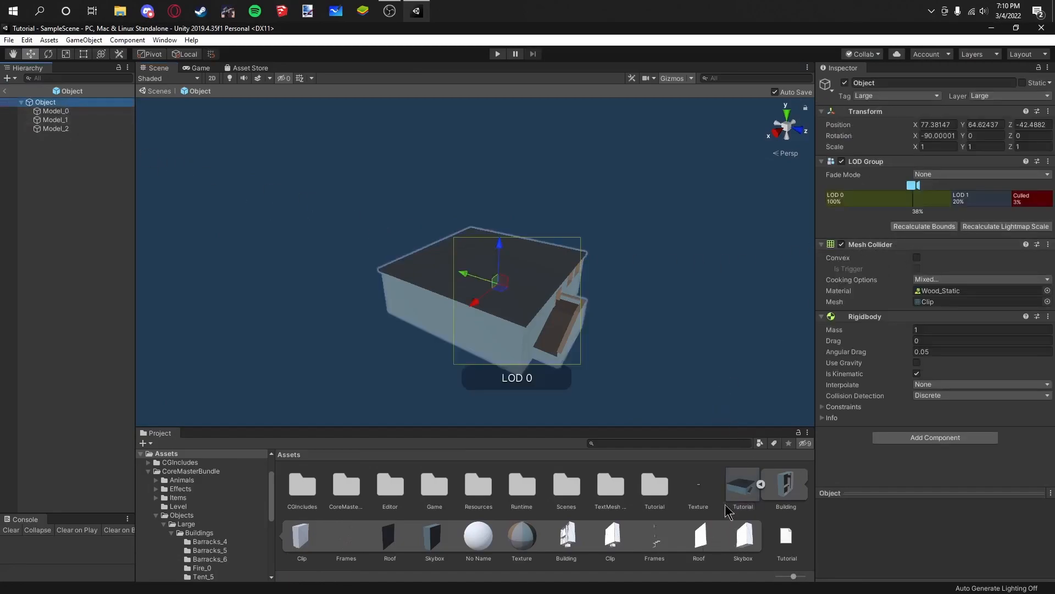
{"action": "middle_click_drag", "start_coordinate": [693, 358], "coordinate": [651, 323]}
{"action": "middle_click_drag", "start_coordinate": [620, 312], "coordinate": [650, 357]}
{"action": "right_click_drag", "start_coordinate": [650, 356], "coordinate": [632, 313]}
{"action": "key", "text": "f"}
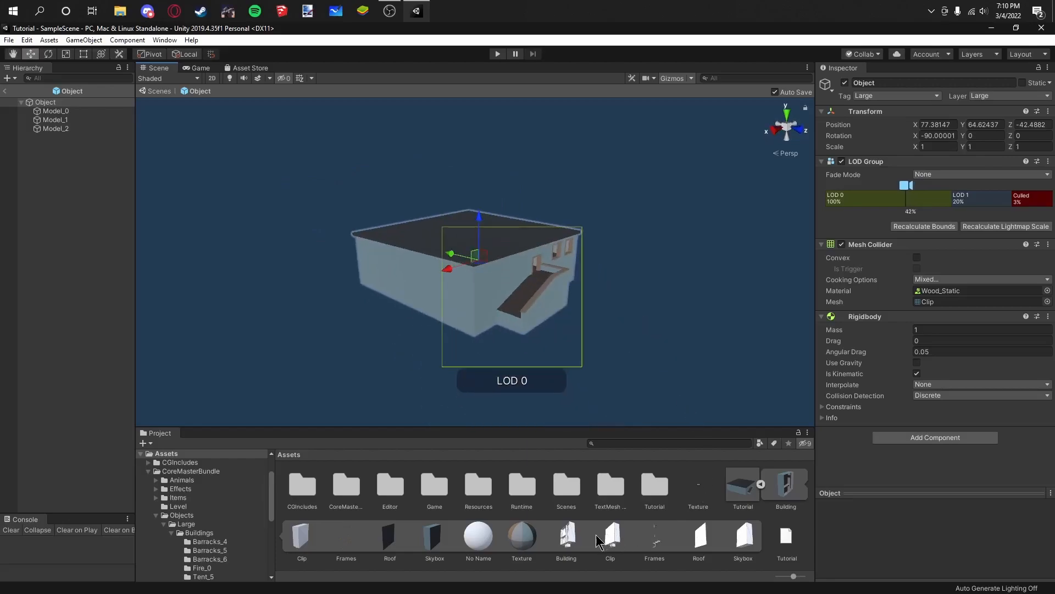
{"action": "left_click", "coordinate": [609, 297]}
{"action": "scroll", "coordinate": [582, 288], "scroll_direction": "up", "scroll_amount": 3}
{"action": "left_click_drag", "start_coordinate": [613, 300], "coordinate": [542, 232], "text": "alt"}
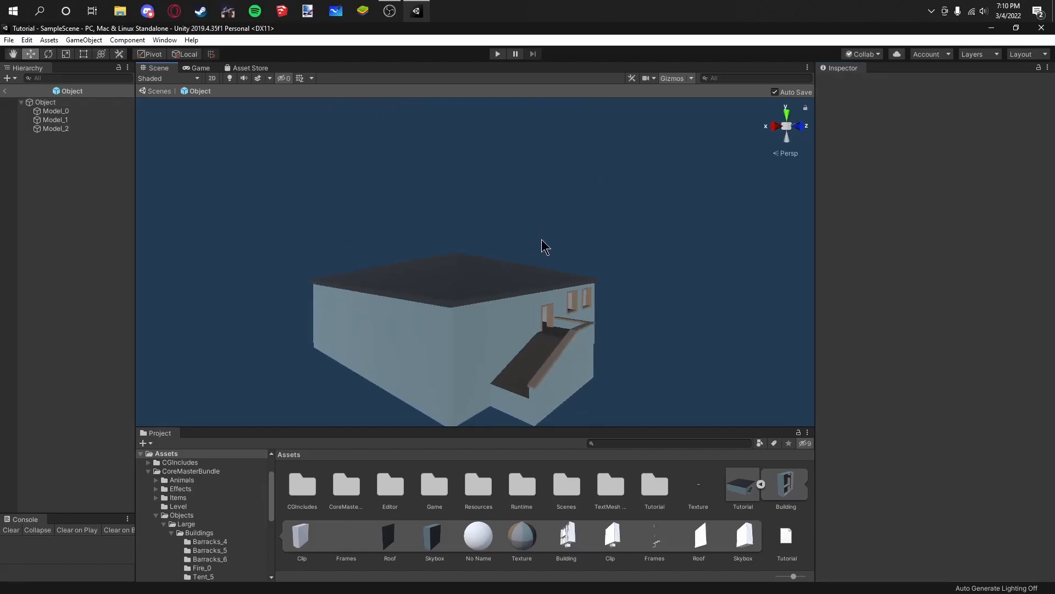
{"action": "left_click_drag", "start_coordinate": [532, 268], "coordinate": [542, 296], "text": "alt"}
{"action": "middle_click_drag", "start_coordinate": [541, 295], "coordinate": [552, 305]}
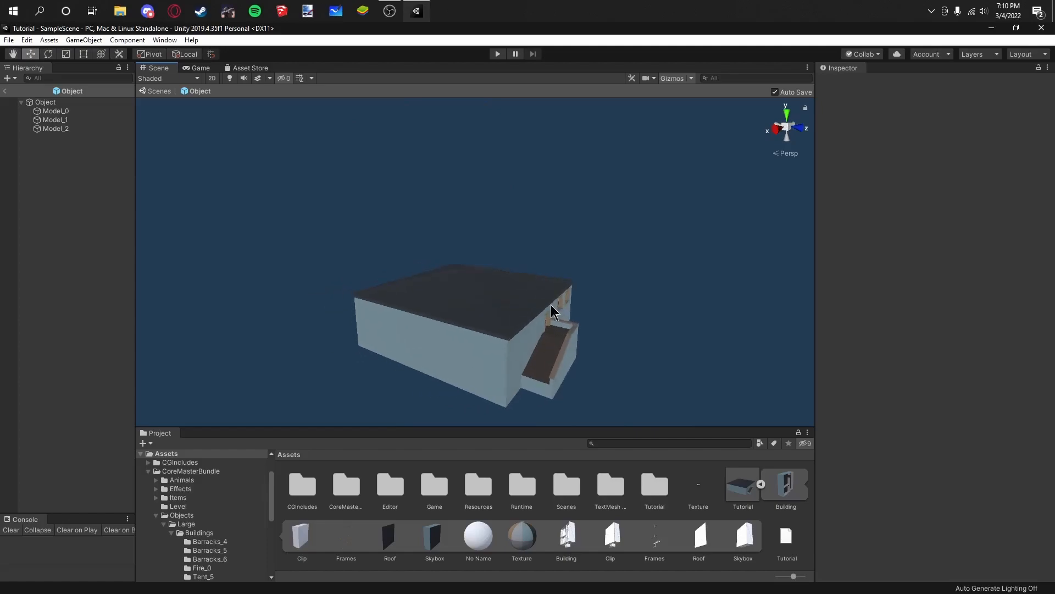
{"action": "left_click", "coordinate": [90, 113]}
{"action": "left_click", "coordinate": [96, 130]}
{"action": "left_click", "coordinate": [95, 121]}
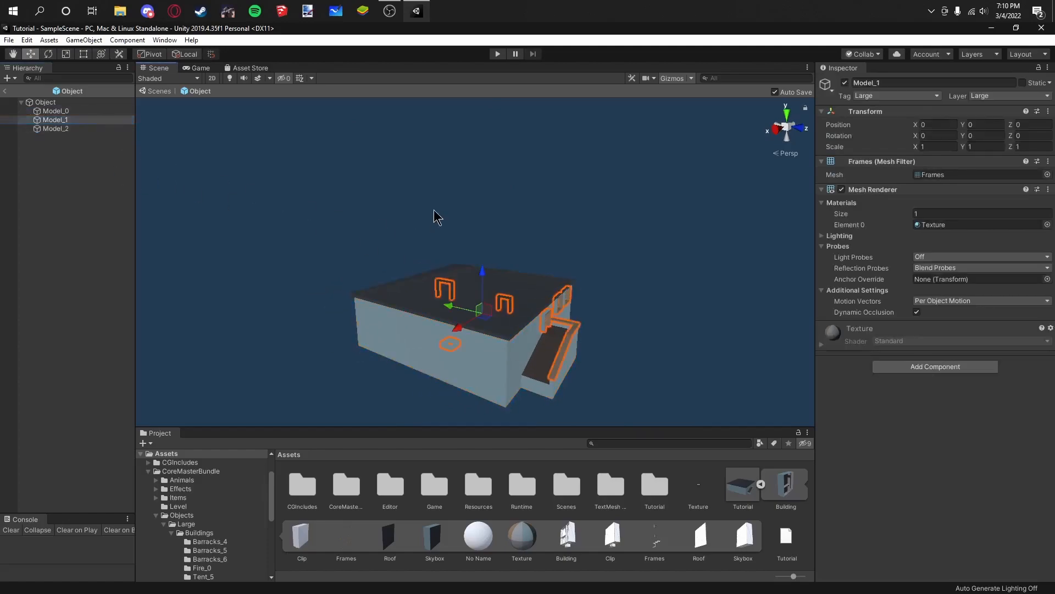
{"action": "left_click", "coordinate": [434, 216]}
Step: Open the Slots prefab from the Tutorial assets folder to view its contents, and return to SampleScene
{"action": "double_click", "coordinate": [658, 486]}
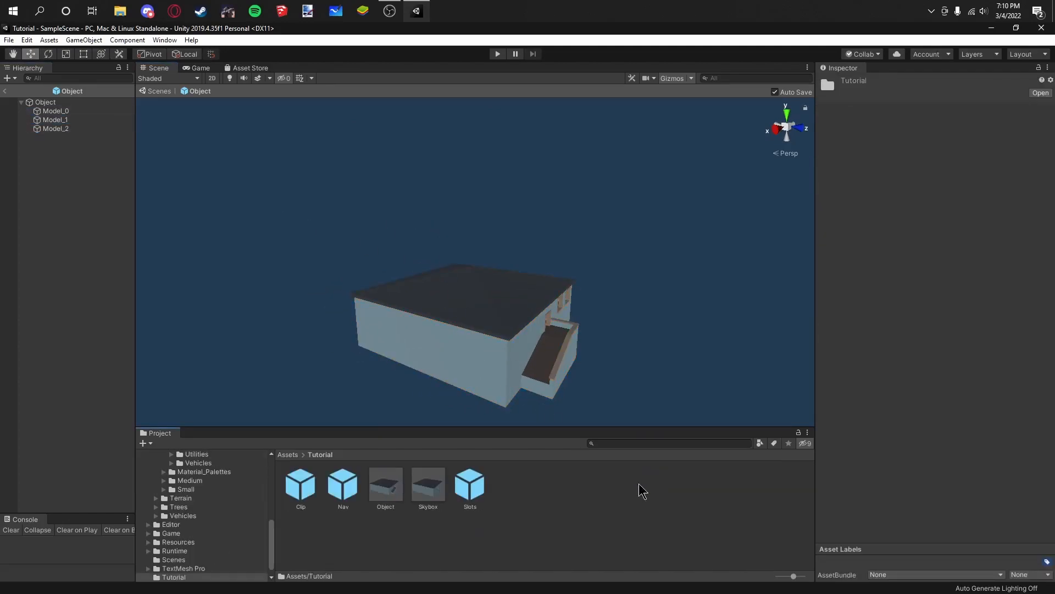
{"action": "left_click", "coordinate": [421, 493]}
{"action": "left_click", "coordinate": [354, 490]}
{"action": "double_click", "coordinate": [467, 490]}
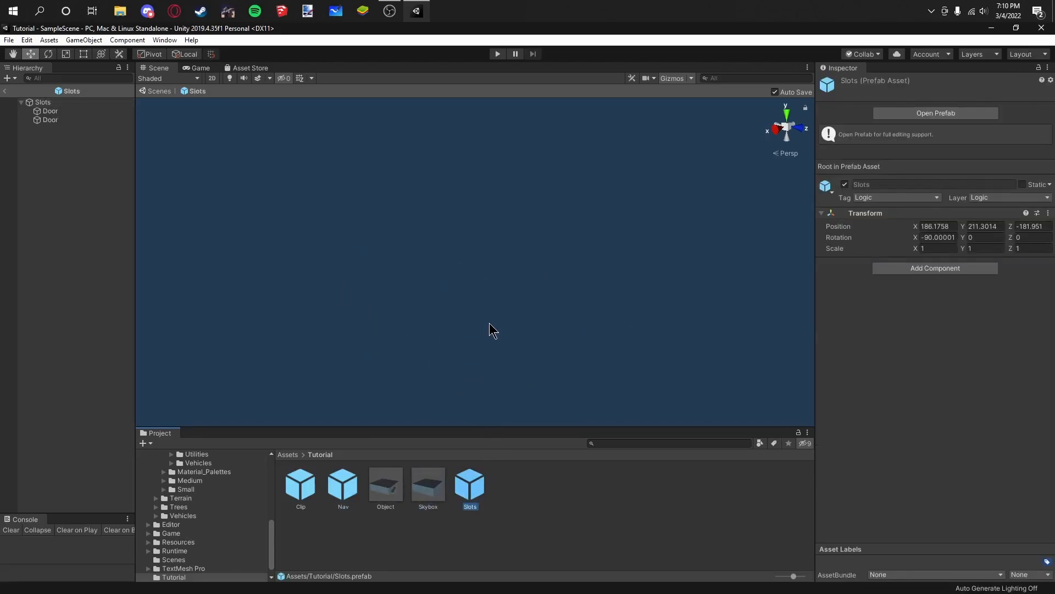
{"action": "left_click", "coordinate": [5, 90]}
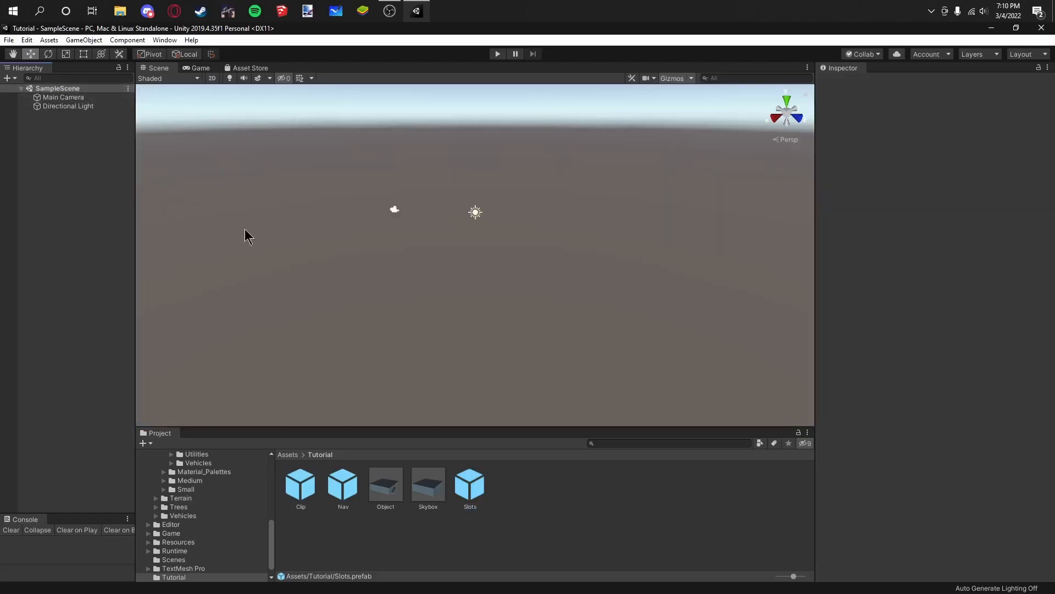
Step: Add the Object prefab to SampleScene and frame it in the scene view
{"action": "left_click_drag", "start_coordinate": [385, 478], "coordinate": [92, 297]}
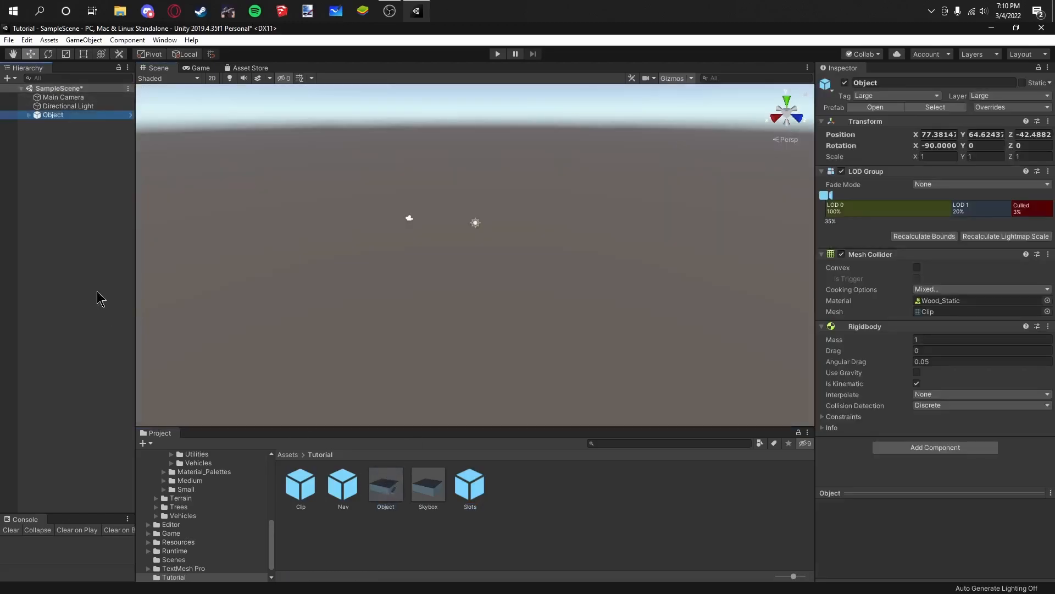
{"action": "double_click", "coordinate": [93, 114]}
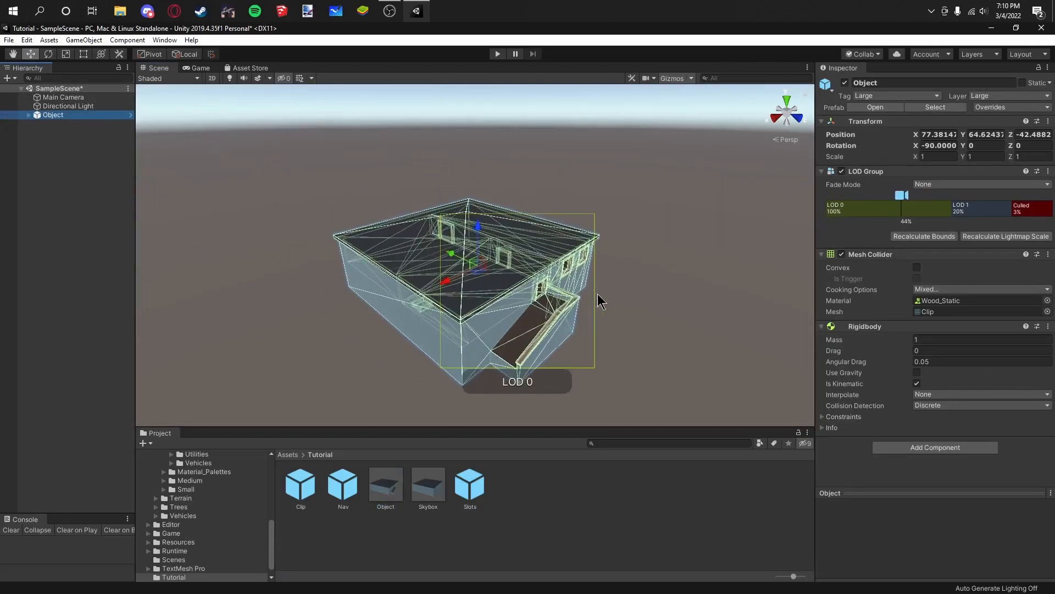
{"action": "middle_click_drag", "start_coordinate": [594, 289], "coordinate": [575, 278]}
{"action": "scroll", "coordinate": [573, 308], "scroll_direction": "up", "scroll_amount": 4}
{"action": "left_click_drag", "start_coordinate": [572, 313], "coordinate": [599, 243], "text": "alt"}
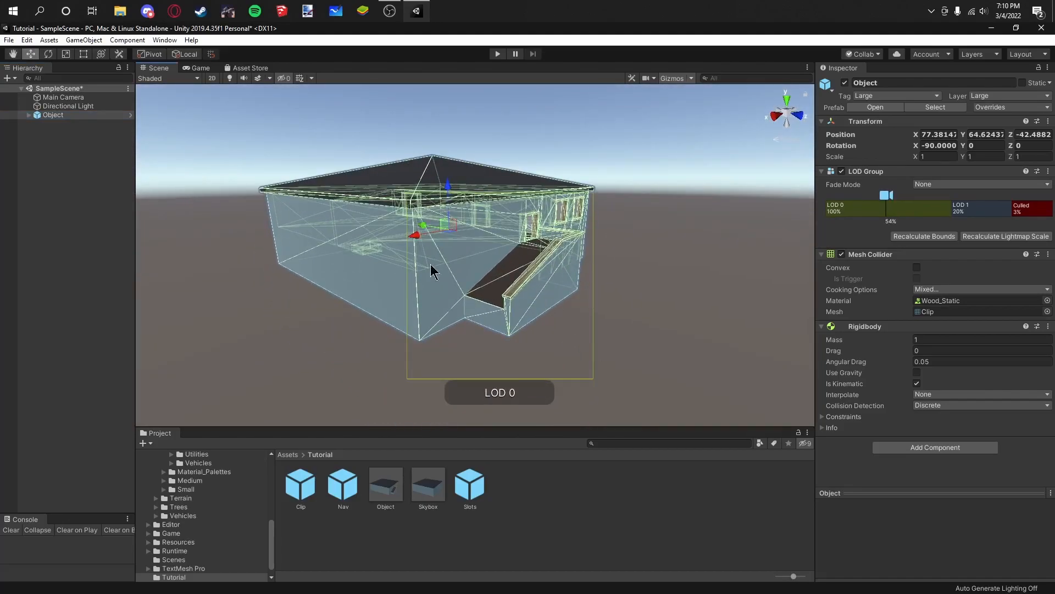
Step: Reset the Object's transform in the scene and set its X rotation to -90
{"action": "right_click", "coordinate": [861, 120]}
{"action": "left_click", "coordinate": [890, 127]}
{"action": "middle_click_drag", "start_coordinate": [598, 238], "coordinate": [564, 220]}
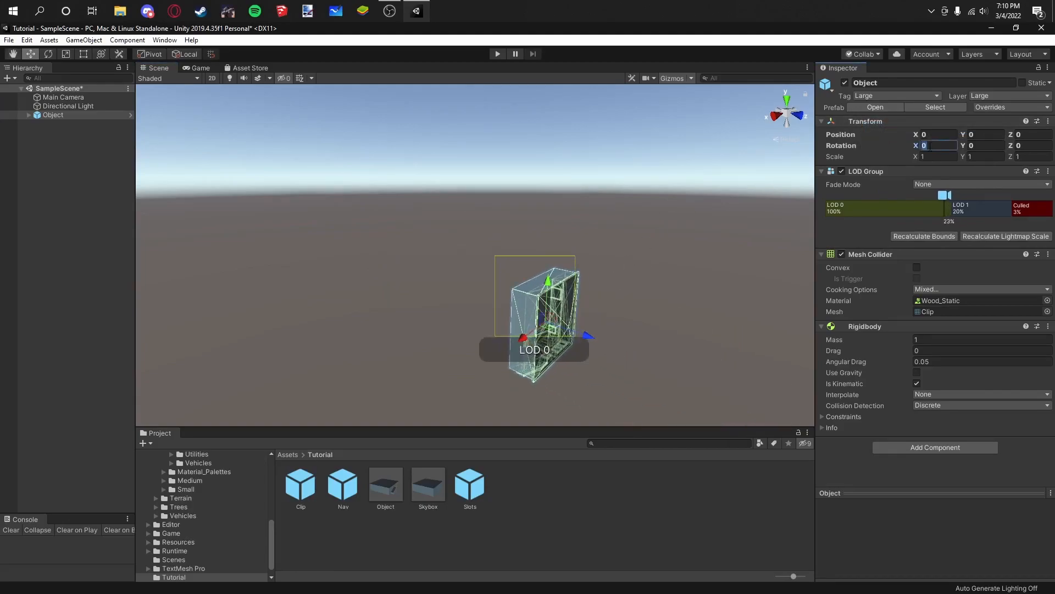
{"action": "type", "text": "-90"}
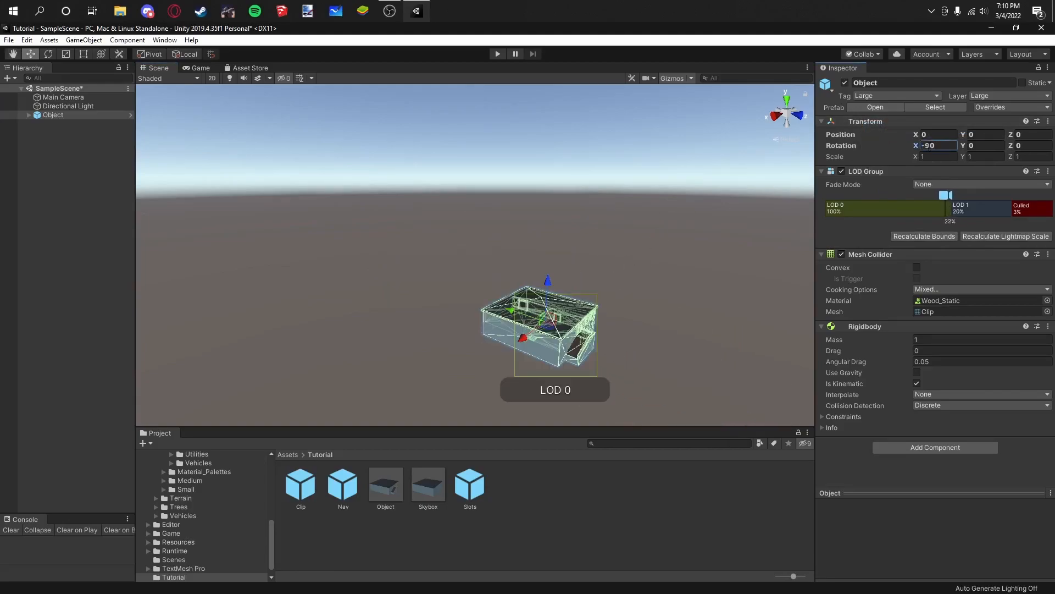
{"action": "left_click", "coordinate": [703, 266]}
{"action": "middle_click_drag", "start_coordinate": [616, 310], "coordinate": [511, 245]}
{"action": "scroll", "coordinate": [441, 214], "scroll_direction": "up", "scroll_amount": 8}
{"action": "middle_click_drag", "start_coordinate": [421, 213], "coordinate": [449, 234]}
Step: Add the Slots prefab to SampleScene, resetting its transform with an X rotation of -90
{"action": "left_click_drag", "start_coordinate": [469, 483], "coordinate": [130, 253]}
{"action": "right_click", "coordinate": [861, 125]}
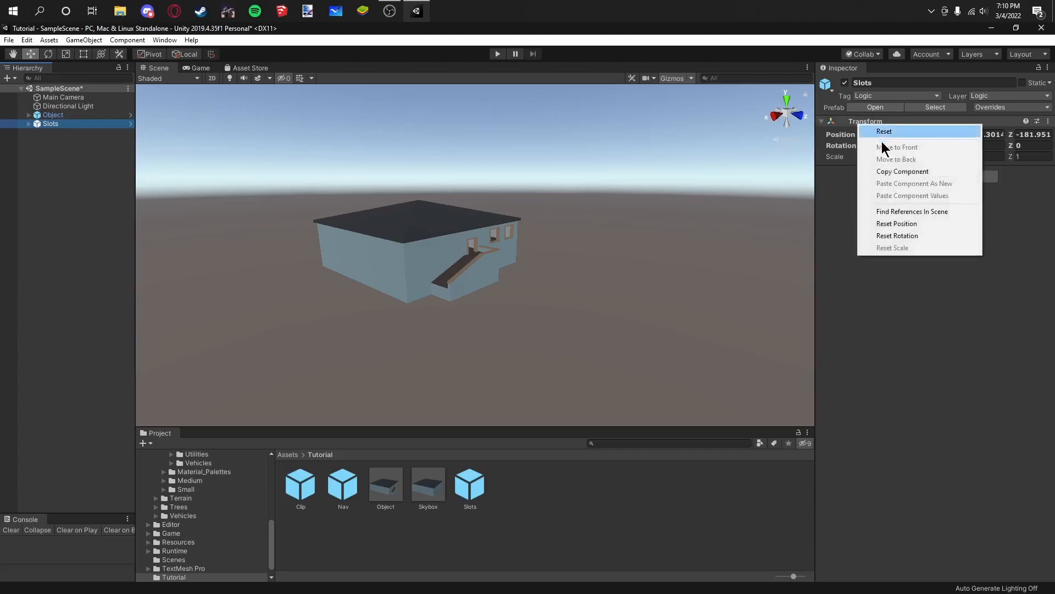
{"action": "left_click", "coordinate": [886, 130]}
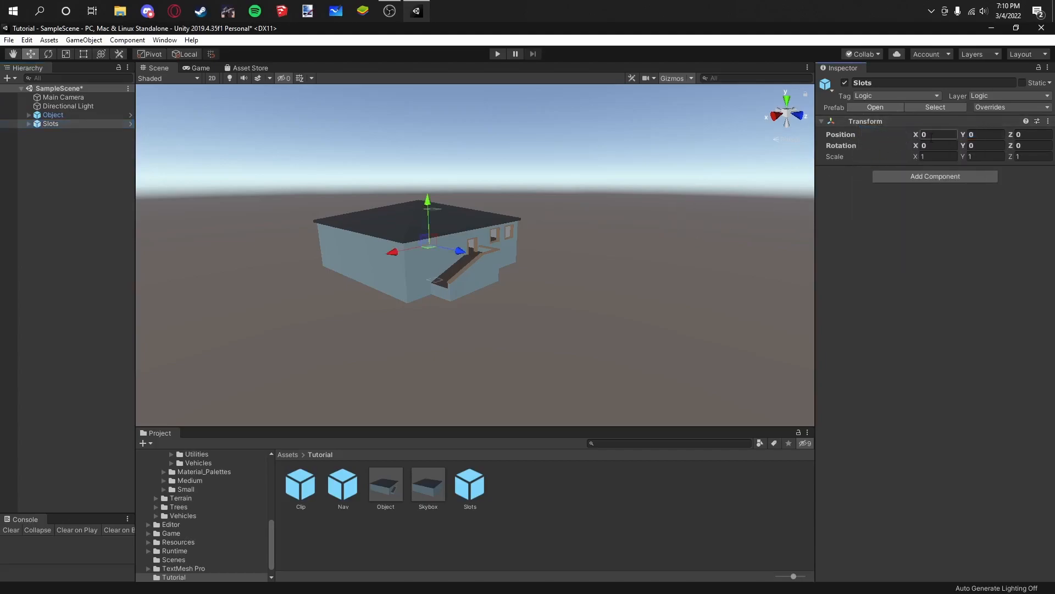
{"action": "type", "text": "-90"}
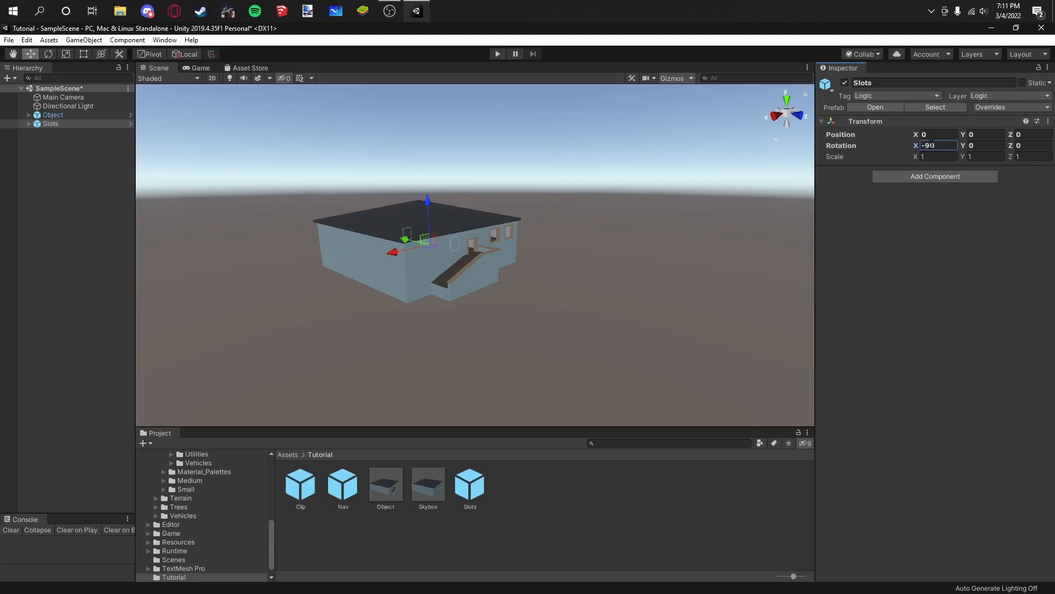
{"action": "left_click", "coordinate": [480, 196]}
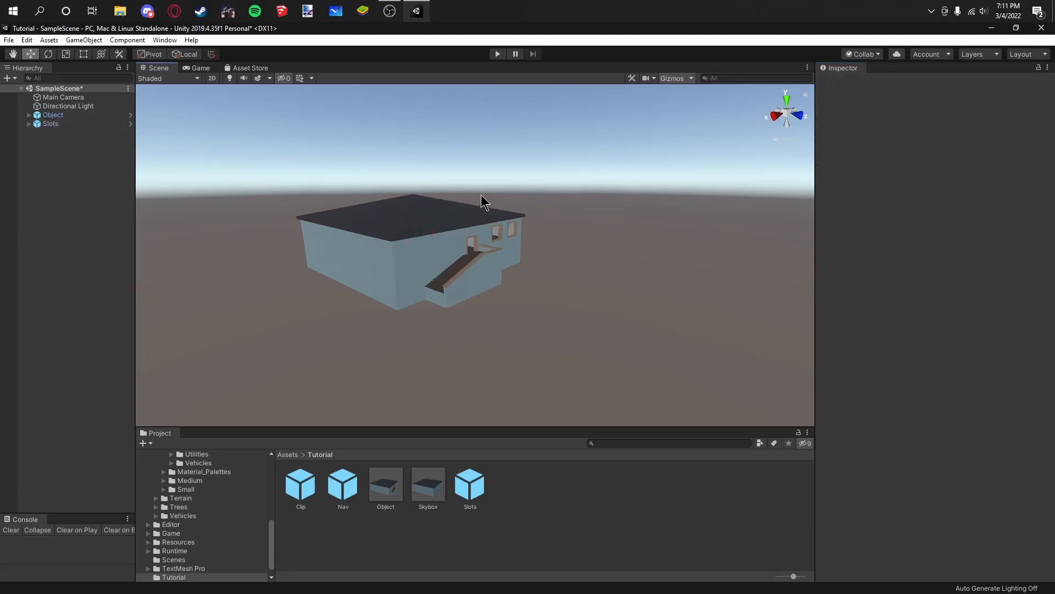
Step: Unpack the Object and Slots prefab instances in the scene
{"action": "left_click", "coordinate": [82, 115]}
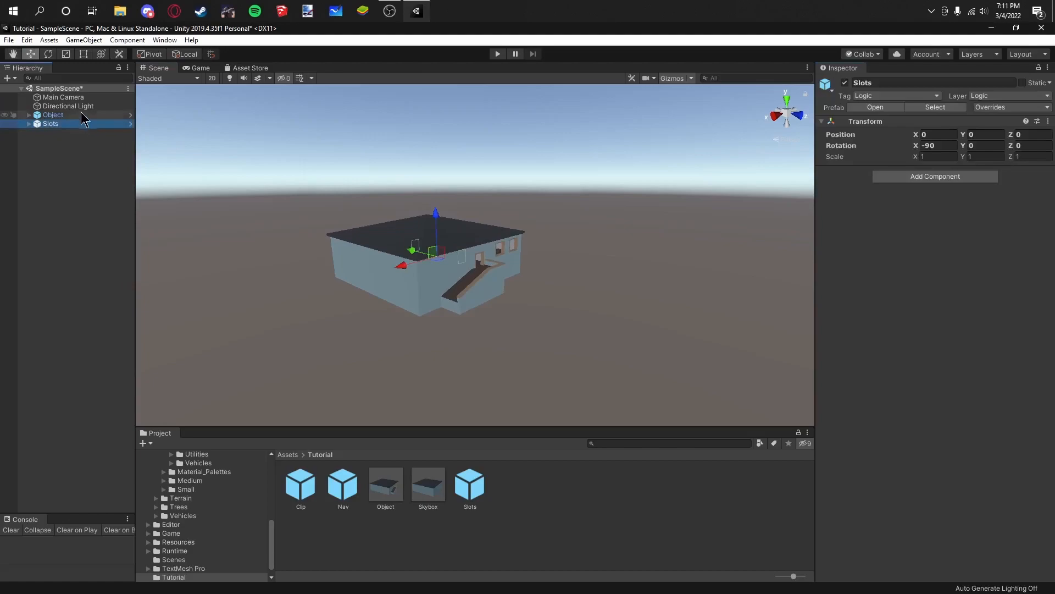
{"action": "left_click", "coordinate": [77, 124], "text": "ctrl"}
{"action": "right_click", "coordinate": [71, 124]}
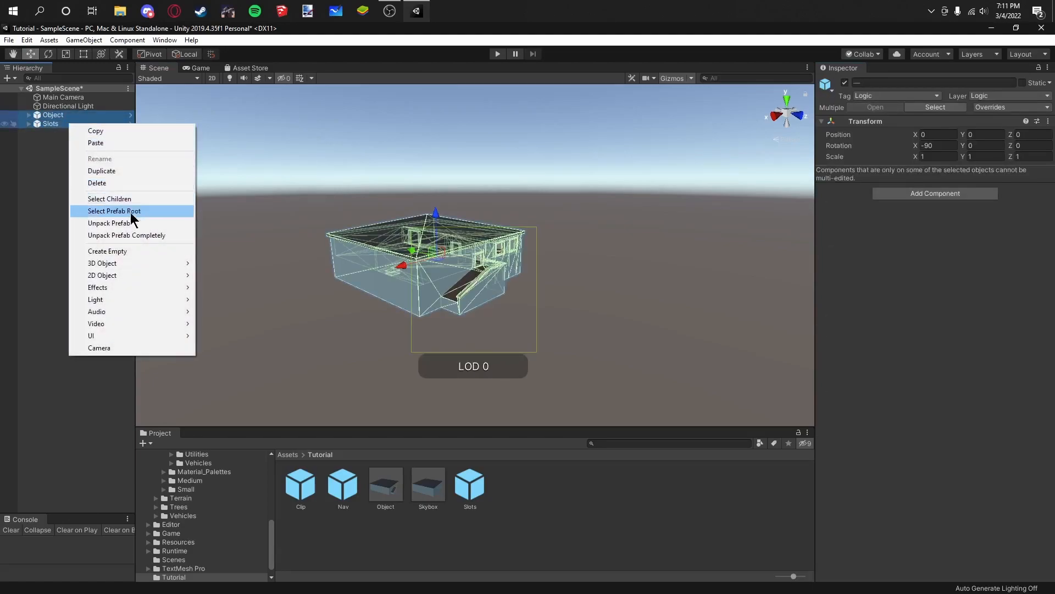
{"action": "left_click", "coordinate": [90, 222]}
{"action": "left_click", "coordinate": [81, 209]}
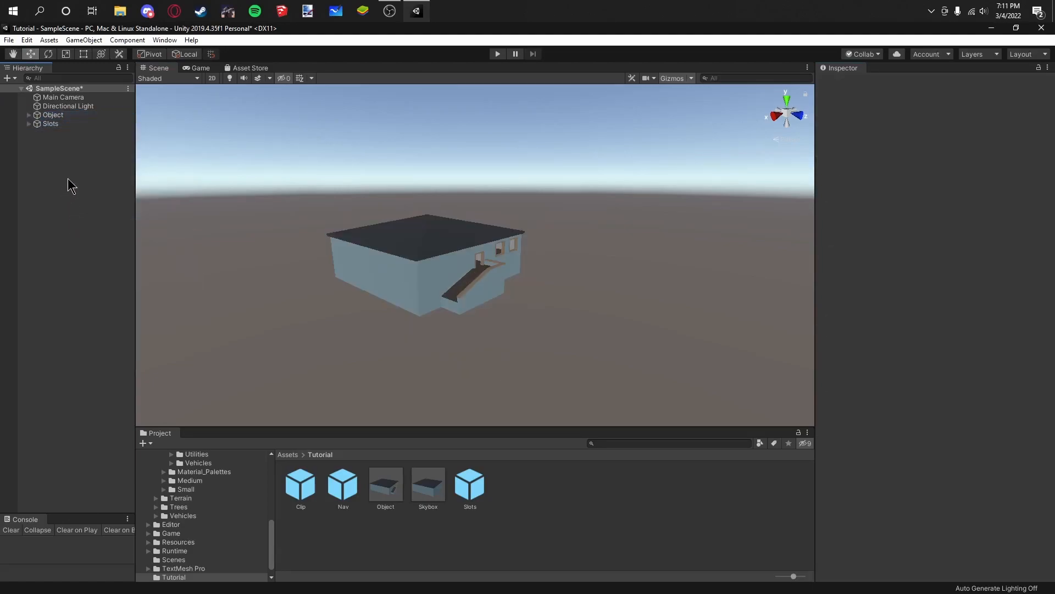
Step: Delete the Slots prefab asset from the Tutorial folder
{"action": "left_click", "coordinate": [473, 492]}
{"action": "key", "text": "Delete"}
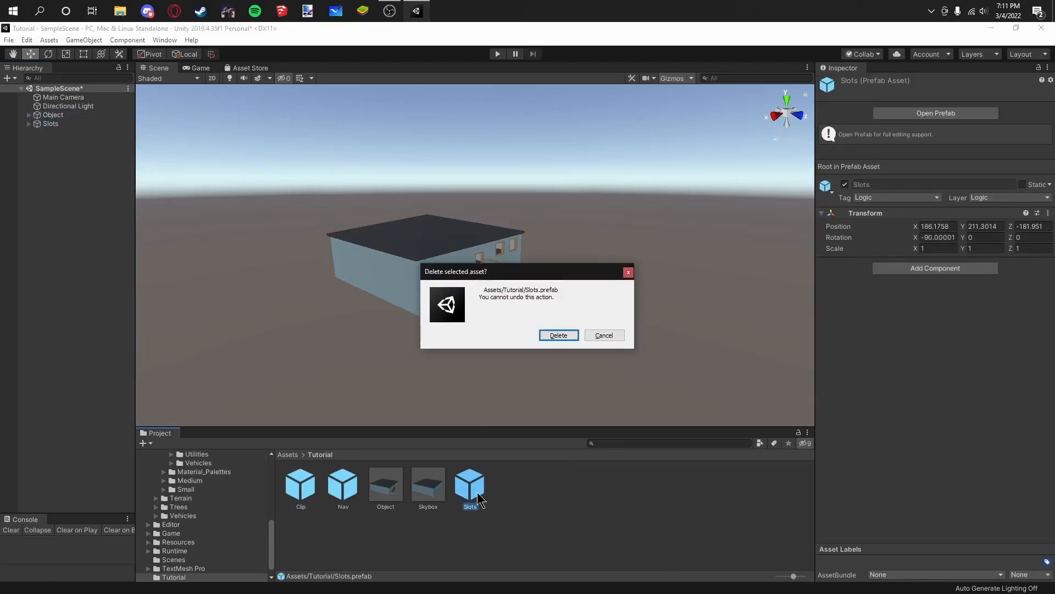
{"action": "left_click", "coordinate": [572, 335]}
Step: Expand the Slots object and select its second Door slot near the building's front entrance
{"action": "left_click", "coordinate": [50, 124]}
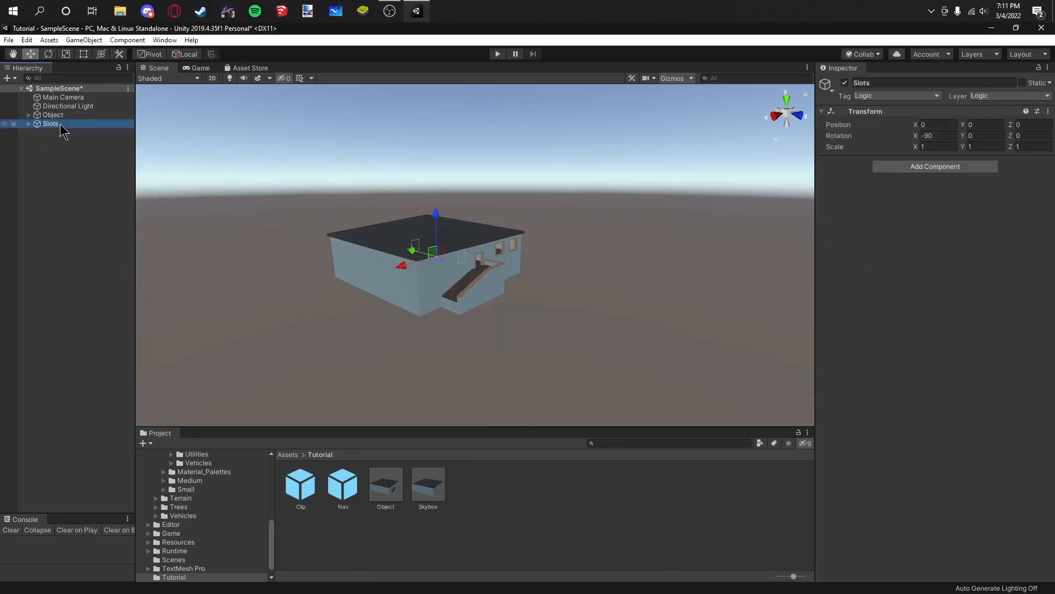
{"action": "scroll", "coordinate": [523, 235], "scroll_direction": "up", "scroll_amount": 5}
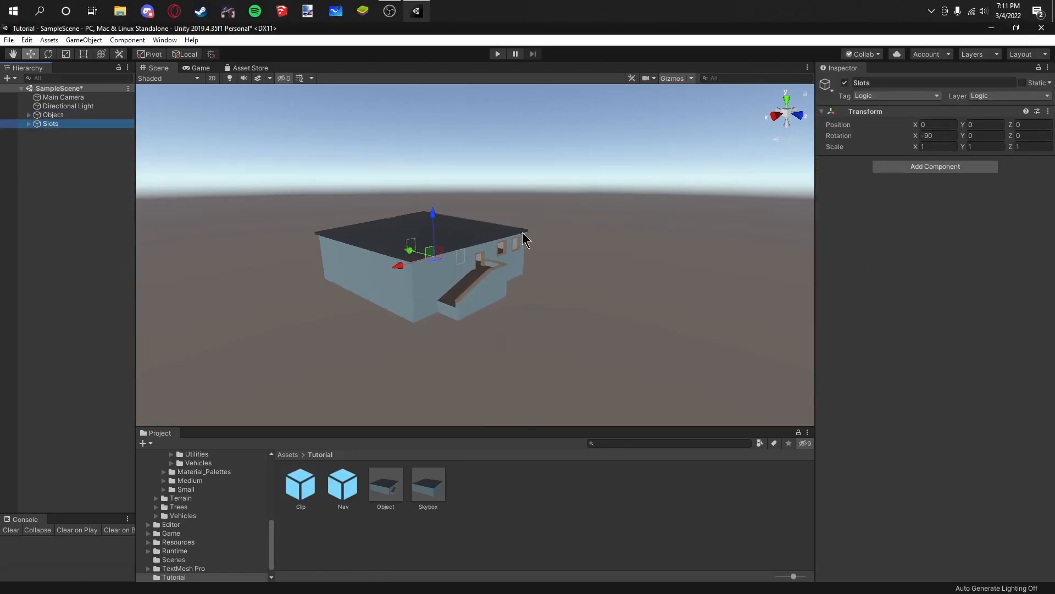
{"action": "scroll", "coordinate": [522, 257], "scroll_direction": "up", "scroll_amount": 7}
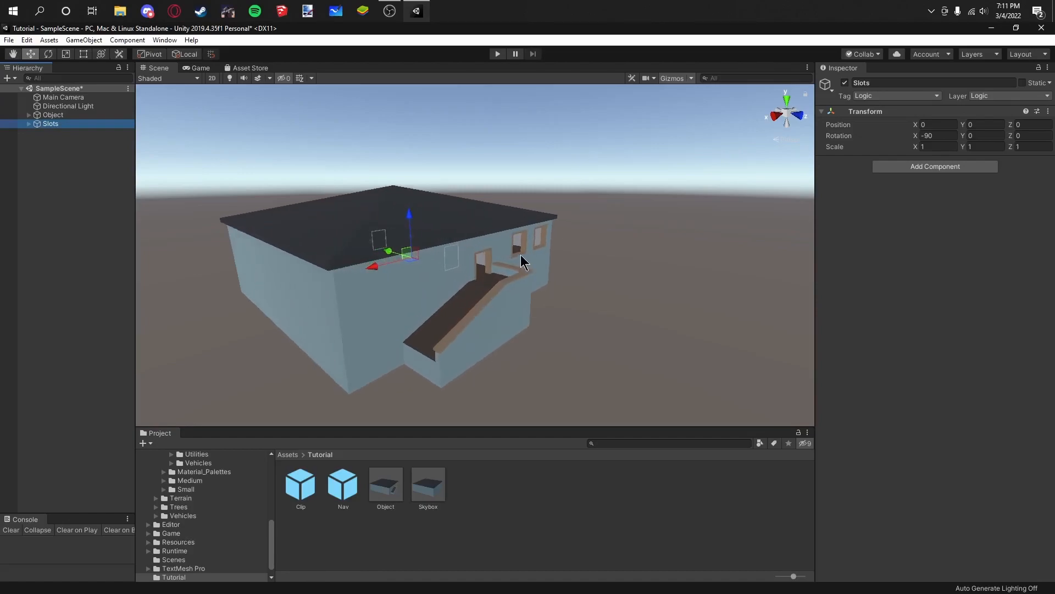
{"action": "mouse_move", "coordinate": [525, 260]}
{"action": "middle_mouse_down"}
{"action": "mouse_move", "coordinate": [476, 265]}
{"action": "mouse_move", "coordinate": [549, 276]}
{"action": "mouse_move", "coordinate": [530, 266]}
{"action": "middle_mouse_up"}
{"action": "left_click", "coordinate": [29, 123]}
{"action": "left_click", "coordinate": [56, 141]}
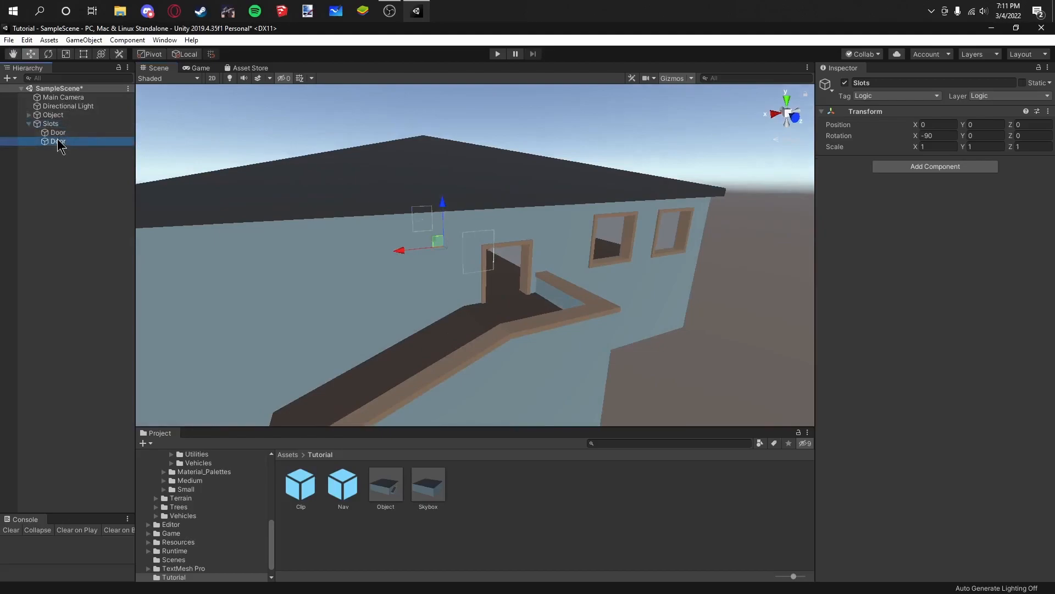
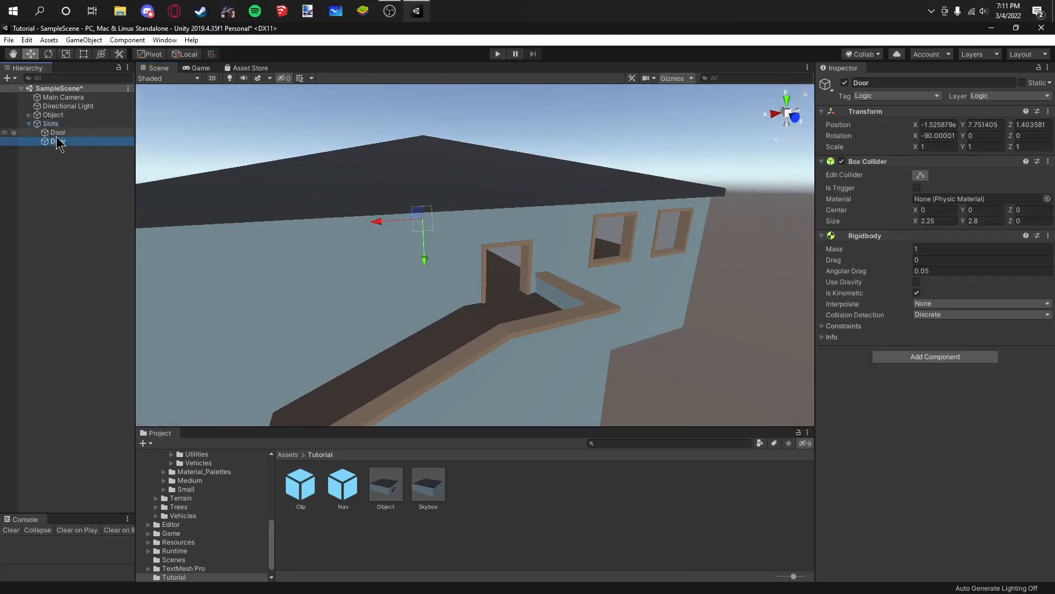
Step: Delete the roof mesh Model_2 from the Object in the scene
{"action": "left_click", "coordinate": [787, 116]}
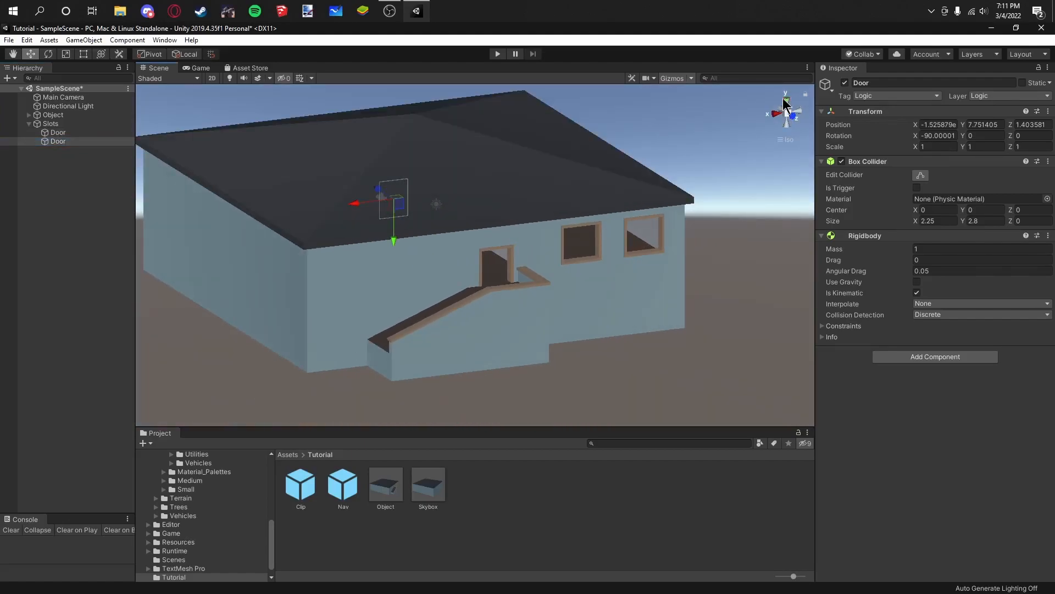
{"action": "left_click", "coordinate": [550, 166]}
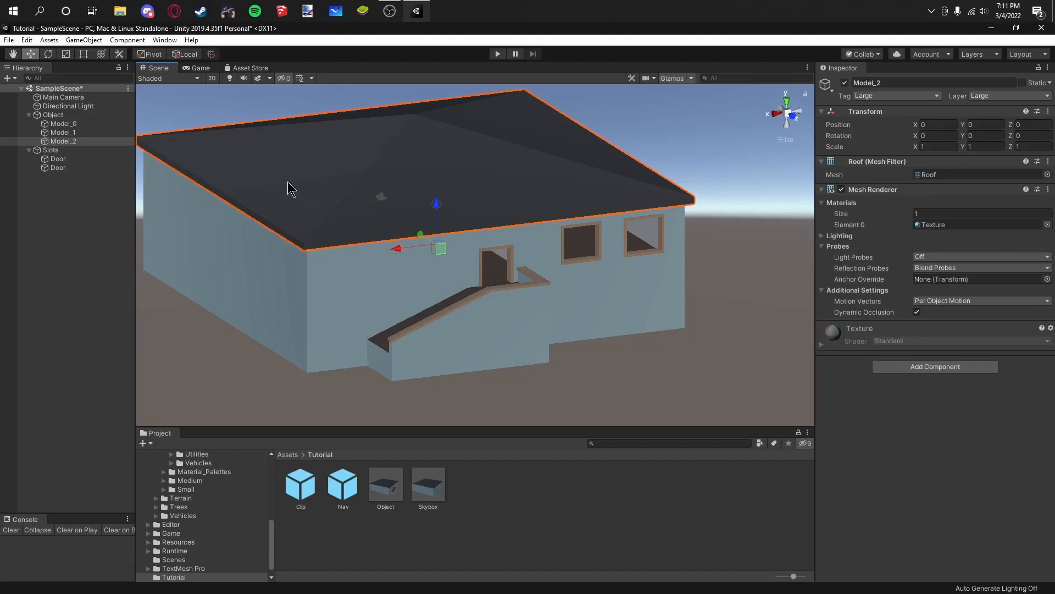
{"action": "key", "text": "Delete"}
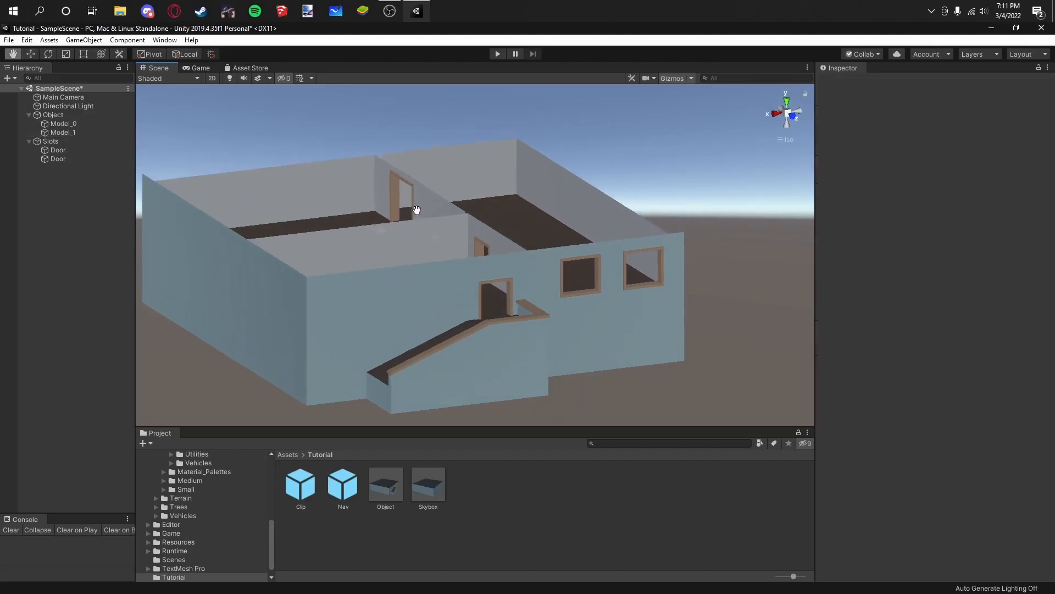
Step: Move the second Door slot onto the building's front entrance at X 1.02, Y -13.13, working from above
{"action": "left_click", "coordinate": [75, 132]}
{"action": "left_click", "coordinate": [69, 150]}
{"action": "left_click", "coordinate": [66, 159]}
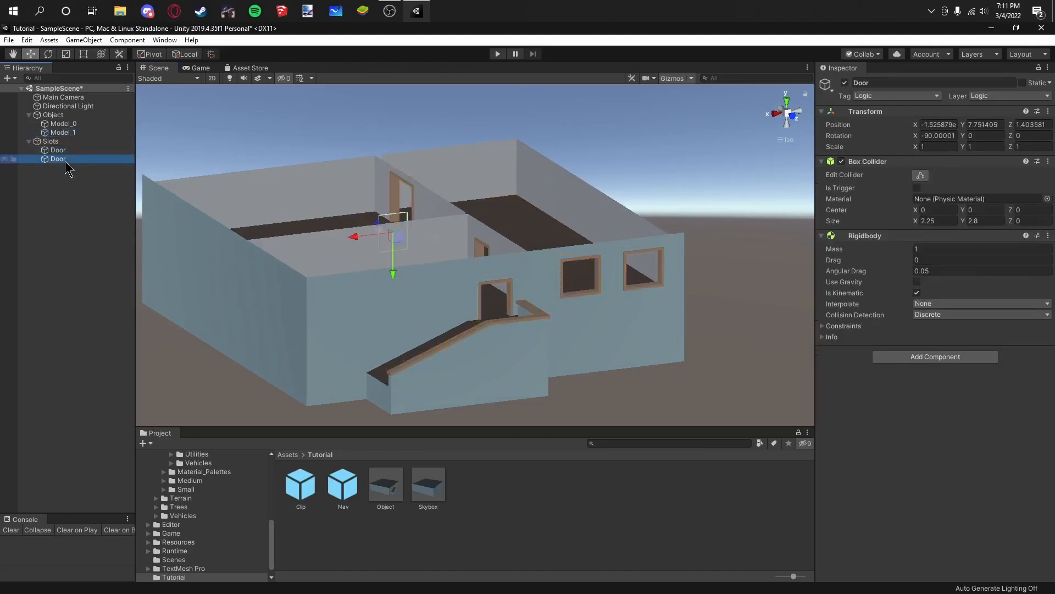
{"action": "left_click", "coordinate": [786, 108]}
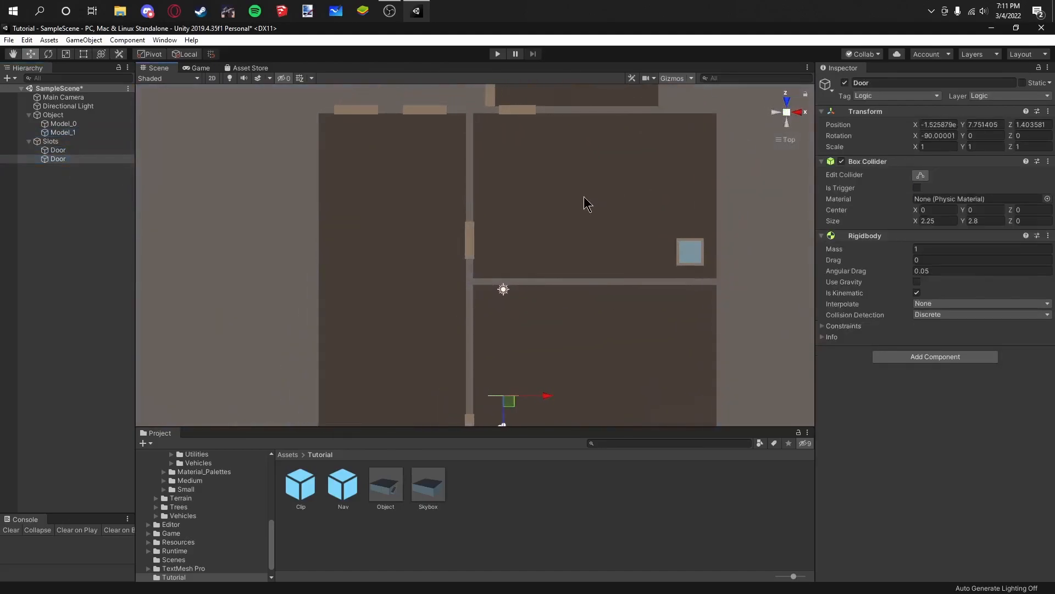
{"action": "left_click_drag", "start_coordinate": [497, 393], "coordinate": [486, 170]}
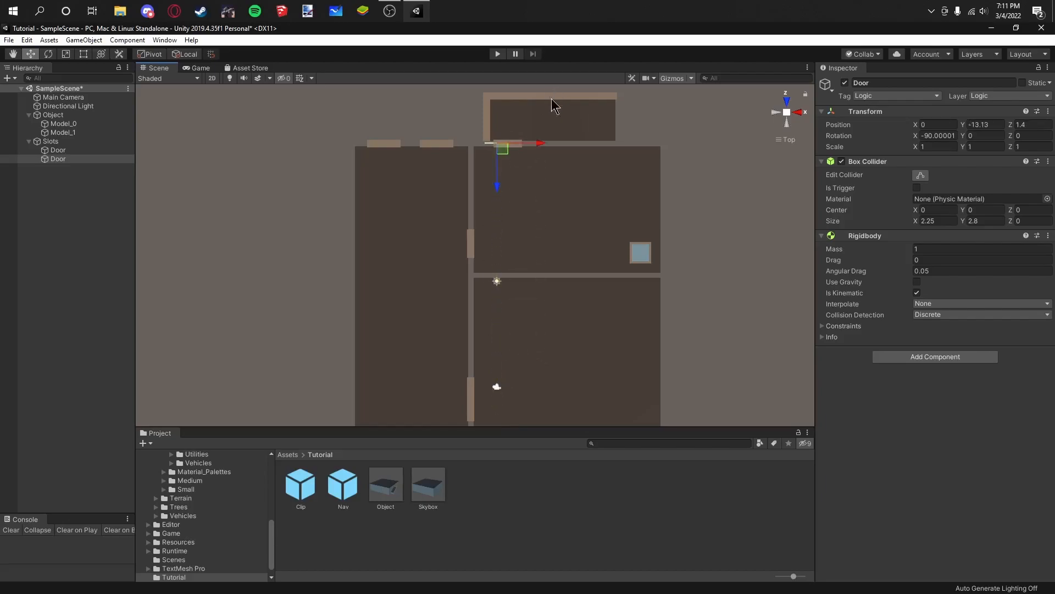
{"action": "scroll", "coordinate": [539, 112], "scroll_direction": "up", "scroll_amount": 6}
{"action": "middle_click_drag", "start_coordinate": [526, 122], "coordinate": [516, 167]}
{"action": "scroll", "coordinate": [490, 249], "scroll_direction": "up", "scroll_amount": 3}
{"action": "scroll", "coordinate": [491, 254], "scroll_direction": "up", "scroll_amount": 2}
{"action": "left_click_drag", "start_coordinate": [495, 312], "coordinate": [511, 317]}
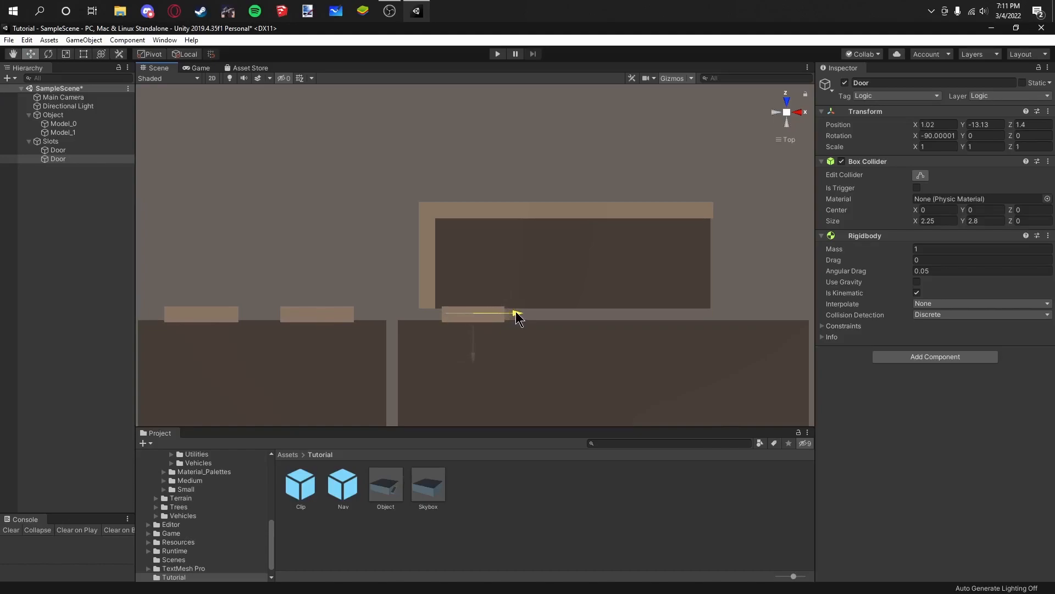
Step: Fine-tune the second Door slot's depth and height in the front doorway to Y -13.08 and Z 1.865
{"action": "left_click", "coordinate": [791, 123]}
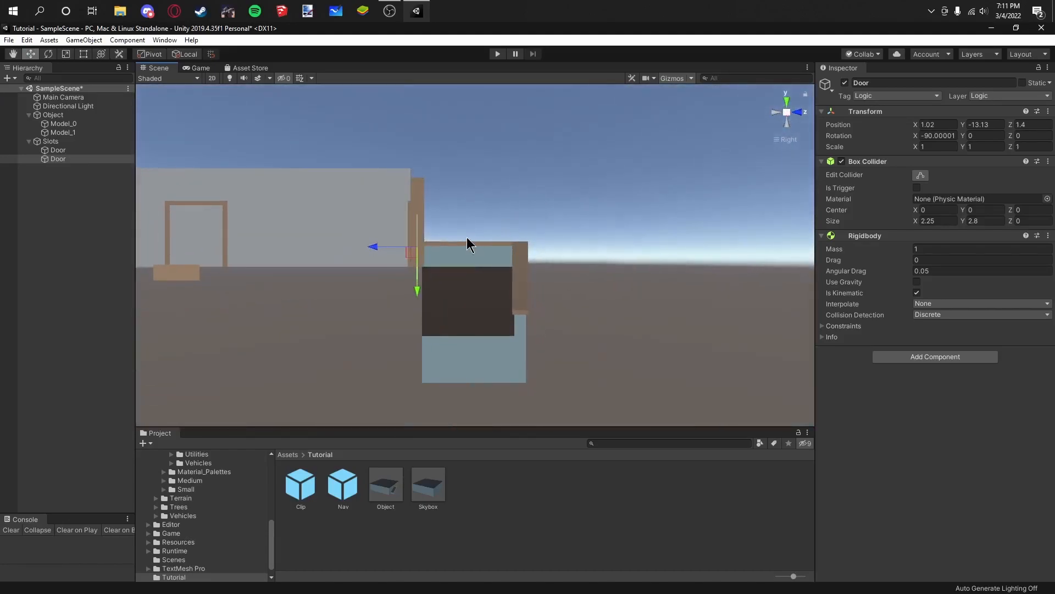
{"action": "left_click_drag", "start_coordinate": [373, 245], "coordinate": [372, 245]}
{"action": "left_click", "coordinate": [800, 113]}
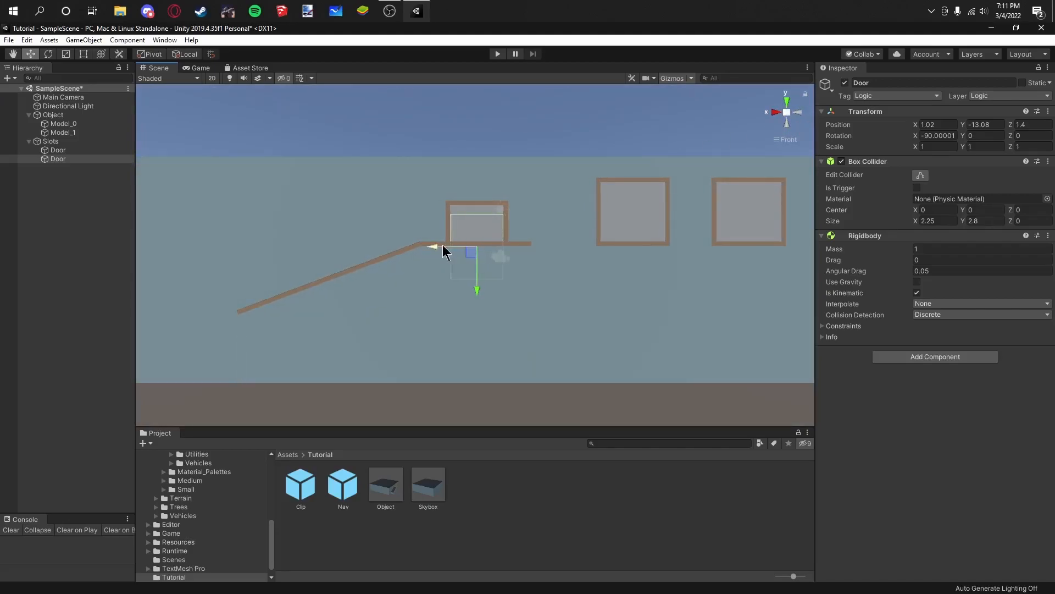
{"action": "left_click_drag", "start_coordinate": [440, 246], "coordinate": [440, 247]}
{"action": "left_click_drag", "start_coordinate": [479, 282], "coordinate": [478, 275]}
{"action": "scroll", "coordinate": [561, 230], "scroll_direction": "up", "scroll_amount": 3}
{"action": "scroll", "coordinate": [471, 201], "scroll_direction": "up", "scroll_amount": 8}
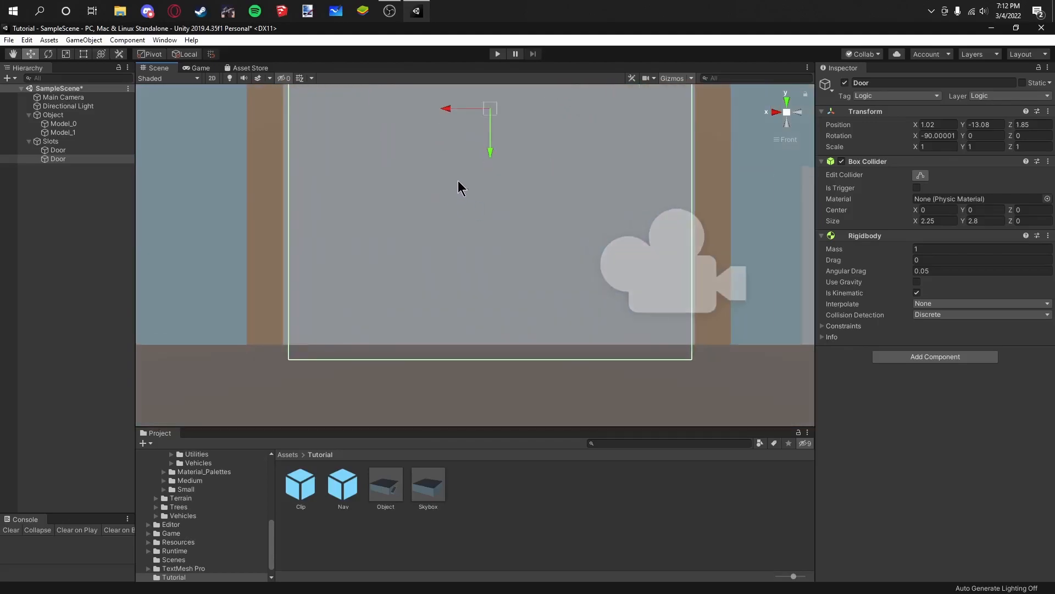
{"action": "scroll", "coordinate": [458, 220], "scroll_direction": "up", "scroll_amount": 3}
{"action": "left_click_drag", "start_coordinate": [471, 285], "coordinate": [474, 288]}
{"action": "mouse_move", "coordinate": [492, 270]}
{"action": "middle_mouse_down"}
{"action": "mouse_move", "coordinate": [502, 229]}
{"action": "mouse_move", "coordinate": [498, 272]}
{"action": "middle_mouse_up"}
{"action": "middle_click_drag", "start_coordinate": [511, 213], "coordinate": [506, 273]}
{"action": "scroll", "coordinate": [506, 273], "scroll_direction": "down", "scroll_amount": 10}
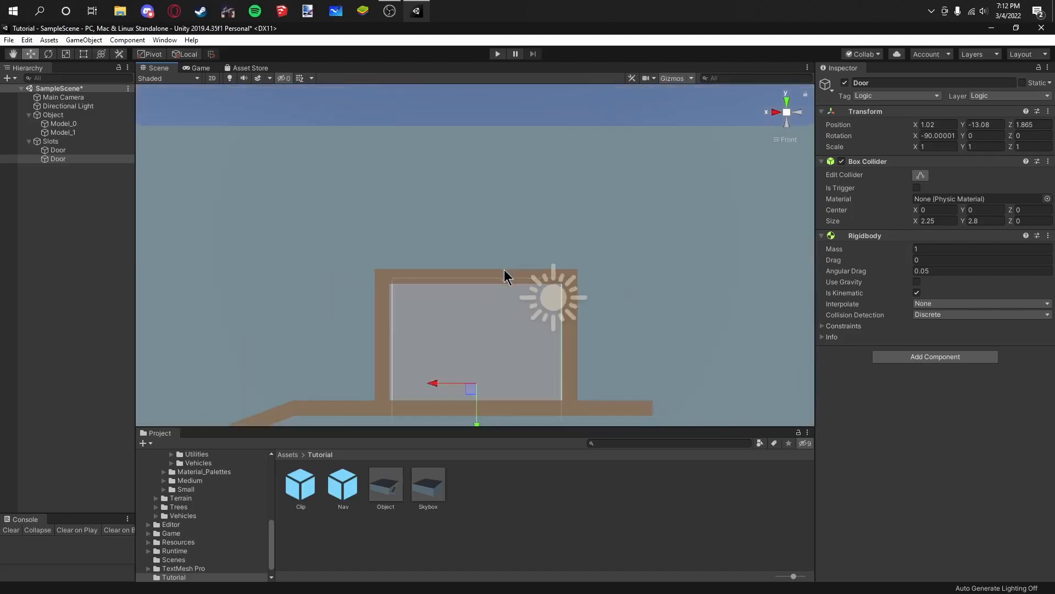
Step: Rotate the first Door slot 90 degrees about the vertical axis so it runs parallel to the interior dividing wall
{"action": "left_click_drag", "start_coordinate": [548, 291], "coordinate": [522, 264], "text": "alt"}
{"action": "left_click", "coordinate": [81, 152]}
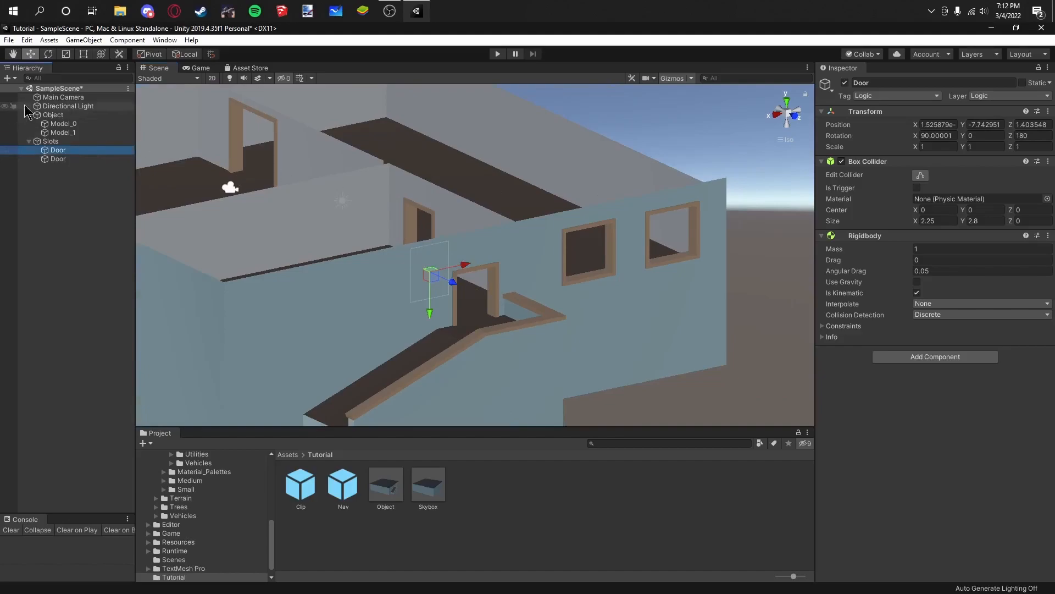
{"action": "key", "text": "e"}
{"action": "left_click_drag", "start_coordinate": [441, 285], "coordinate": [319, 276], "text": "ctrl"}
{"action": "middle_click_drag", "start_coordinate": [599, 220], "coordinate": [558, 264]}
{"action": "left_click_drag", "start_coordinate": [558, 270], "coordinate": [470, 324], "text": "alt"}
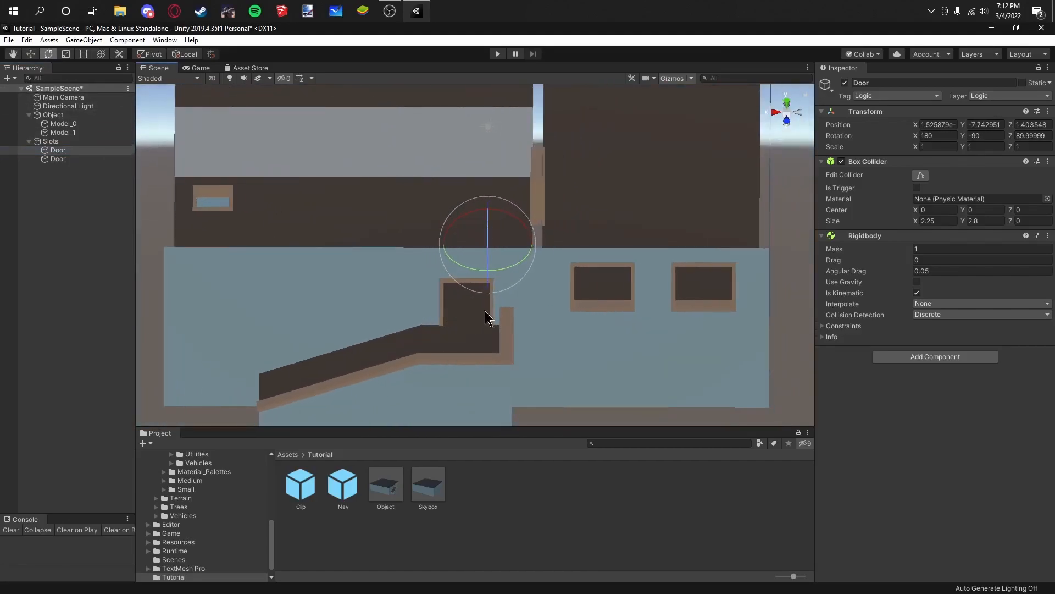
Step: Move the first Door slot into the nearer doorway of the interior dividing wall, at about X -2.44 and Y -3.34
{"action": "left_click", "coordinate": [787, 108]}
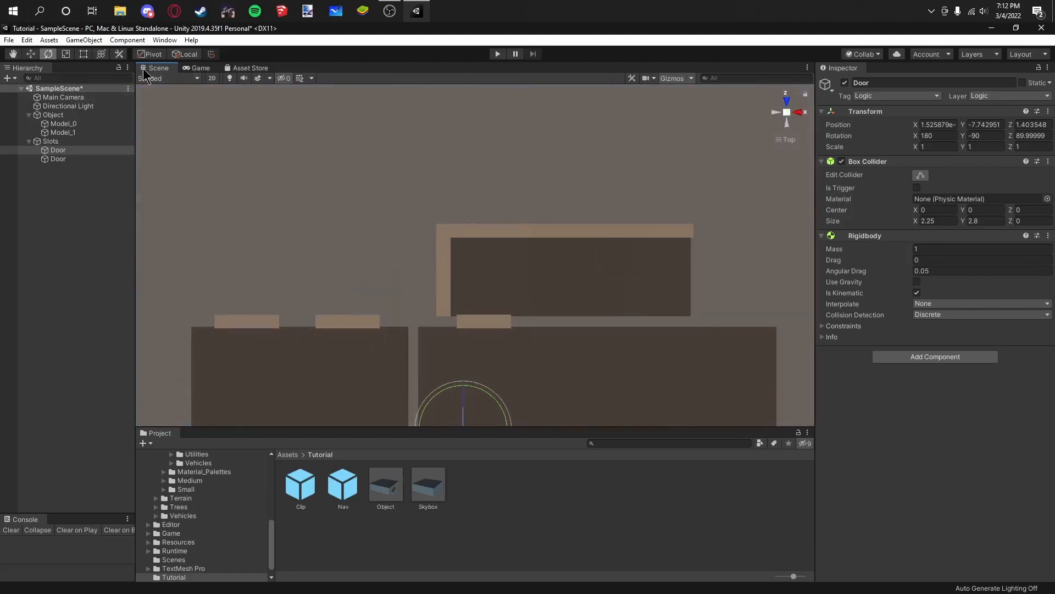
{"action": "key", "text": "w"}
{"action": "key", "text": "f"}
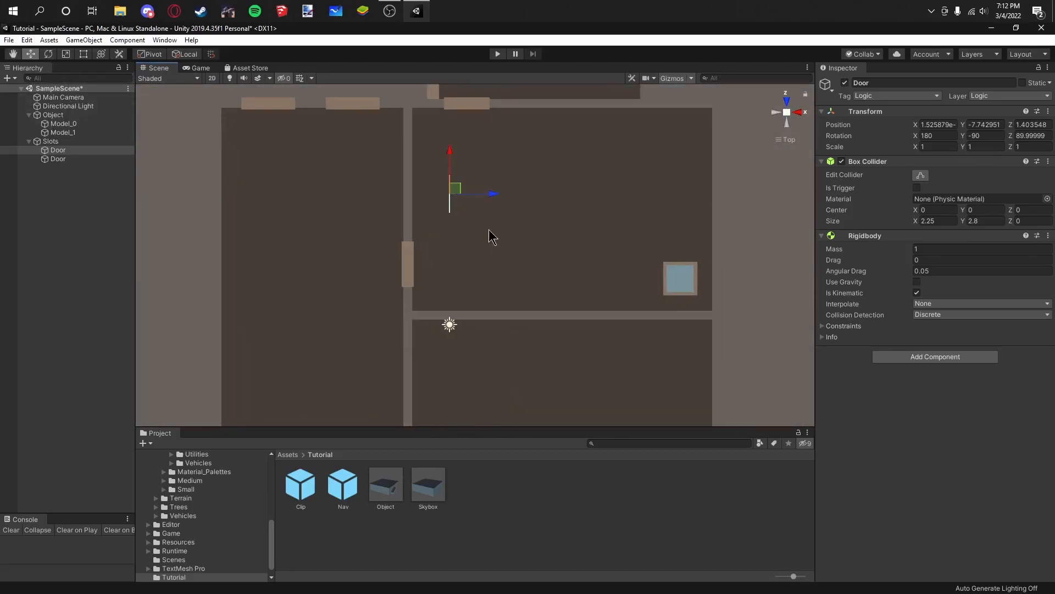
{"action": "left_click_drag", "start_coordinate": [495, 194], "coordinate": [411, 214]}
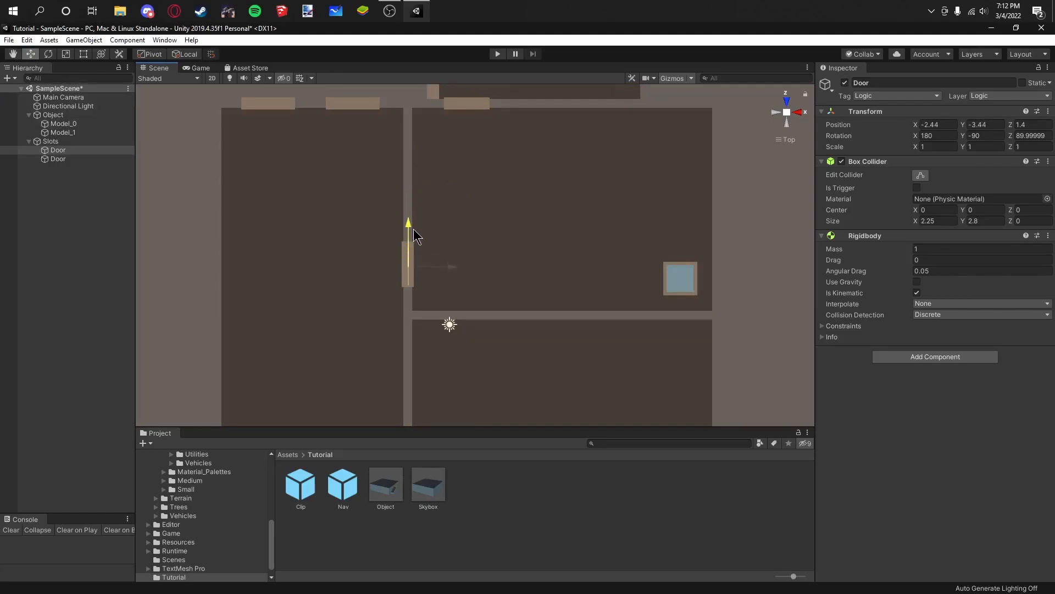
{"action": "left_click", "coordinate": [776, 113]}
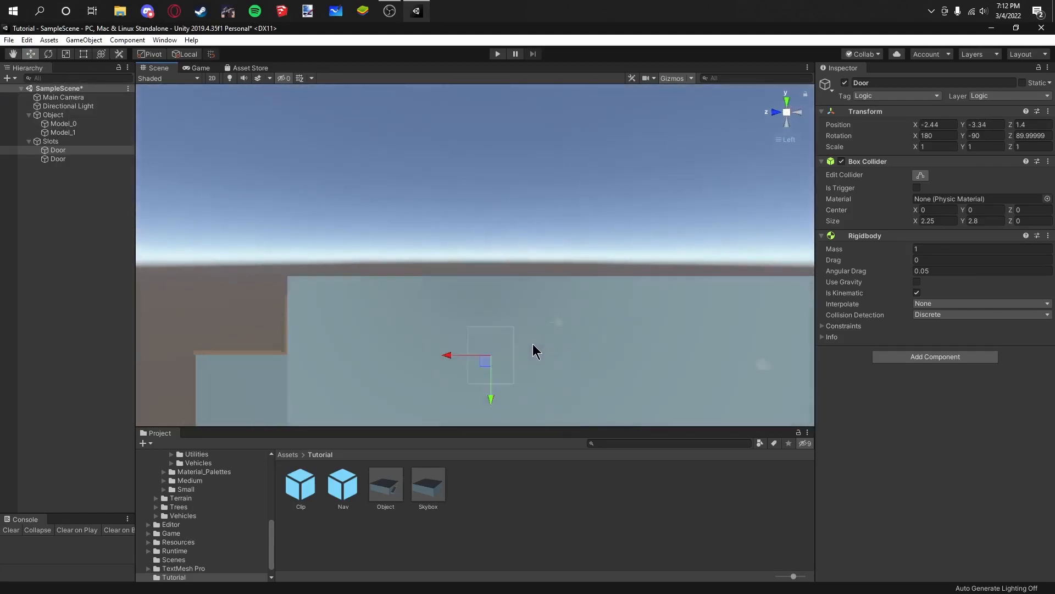
{"action": "left_click_drag", "start_coordinate": [447, 297], "coordinate": [478, 312]}
Step: Deselect the door slot and examine the front entrance and interior doorways from an elevated angle
{"action": "scroll", "coordinate": [480, 306], "scroll_direction": "down", "scroll_amount": 2}
{"action": "scroll", "coordinate": [480, 300], "scroll_direction": "down", "scroll_amount": 3}
{"action": "left_click", "coordinate": [450, 167]}
{"action": "scroll", "coordinate": [448, 193], "scroll_direction": "down", "scroll_amount": 1}
{"action": "middle_click_drag", "start_coordinate": [404, 220], "coordinate": [459, 259]}
{"action": "right_click_drag", "start_coordinate": [459, 258], "coordinate": [654, 298]}
{"action": "scroll", "coordinate": [471, 295], "scroll_direction": "up", "scroll_amount": 2}
{"action": "scroll", "coordinate": [516, 241], "scroll_direction": "down", "scroll_amount": 2}
{"action": "middle_click_drag", "start_coordinate": [615, 276], "coordinate": [585, 272]}
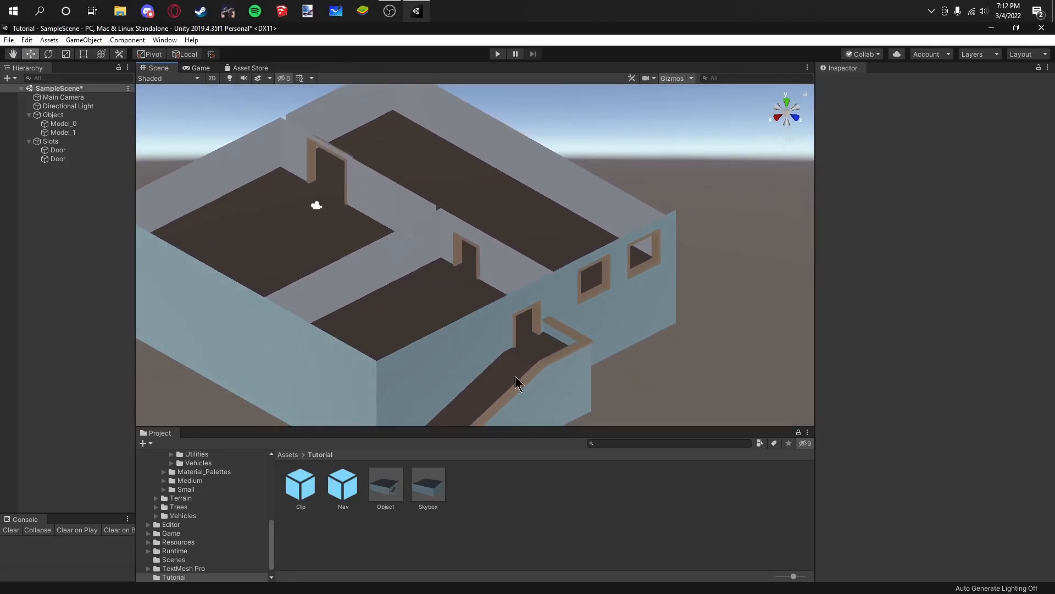
Step: Create an empty object named Slot and make it a child of Slots
{"action": "right_click", "coordinate": [102, 188]}
{"action": "left_click", "coordinate": [173, 289]}
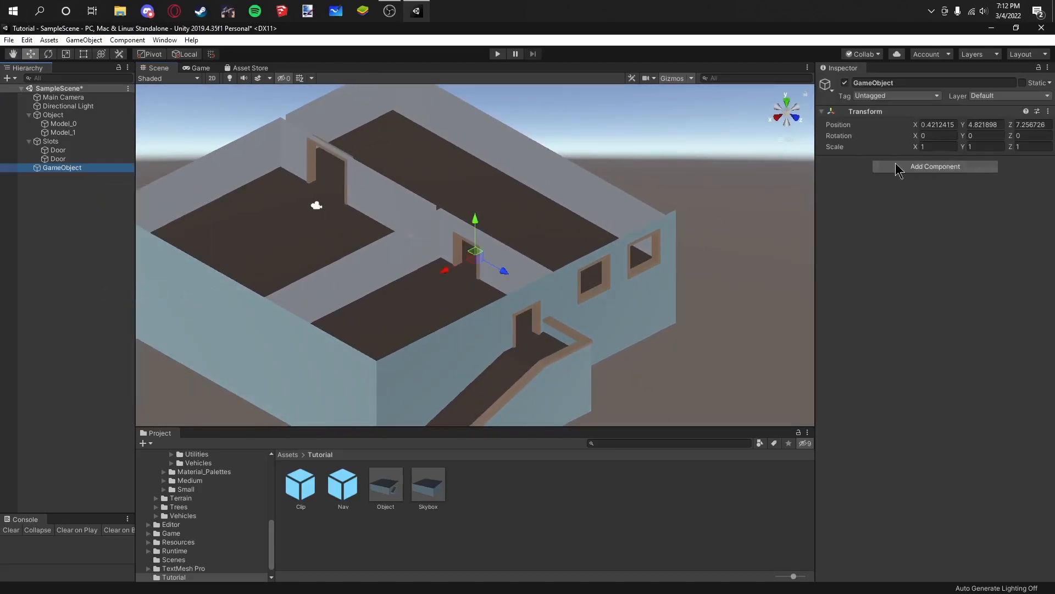
{"action": "left_click", "coordinate": [910, 83]}
{"action": "type", "text": "Slot"}
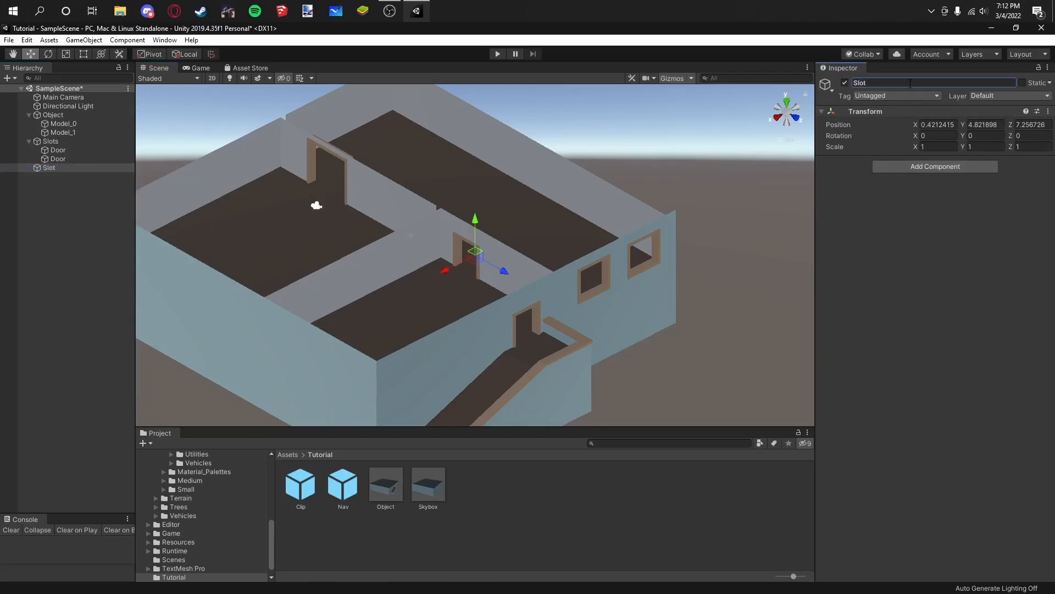
{"action": "left_click_drag", "start_coordinate": [61, 167], "coordinate": [63, 143]}
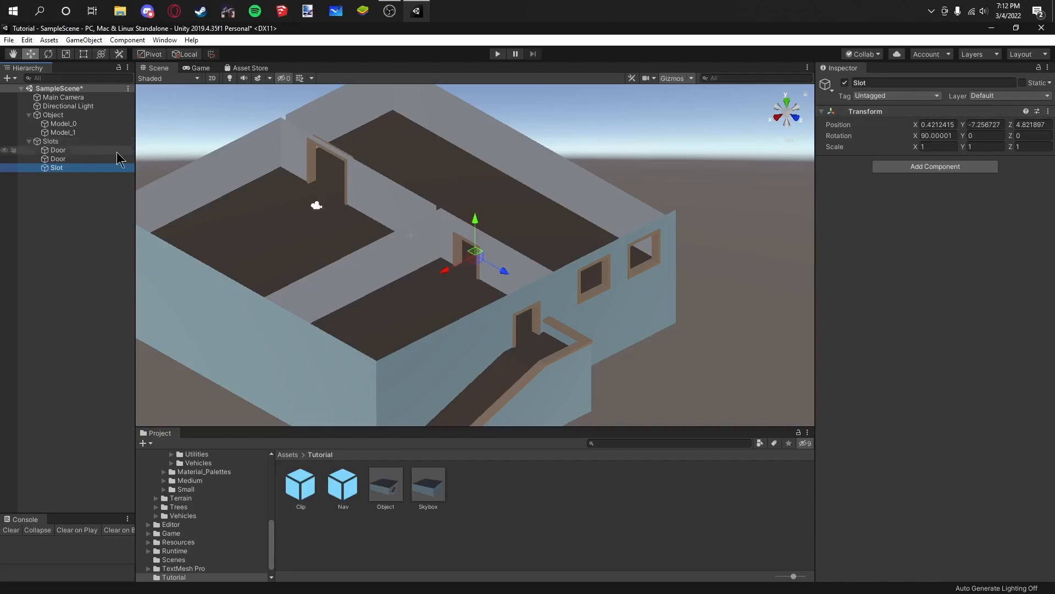
Step: Set both the tag and the layer of the Slot object to Logic
{"action": "left_click", "coordinate": [100, 158]}
{"action": "left_click", "coordinate": [94, 167]}
{"action": "left_click", "coordinate": [877, 96]}
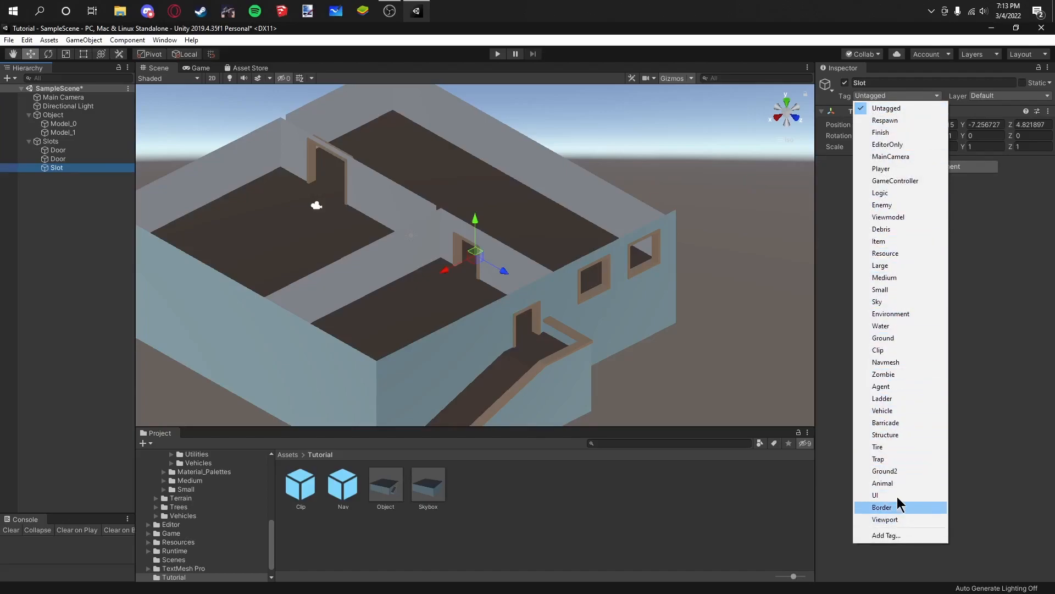
{"action": "left_click", "coordinate": [910, 192]}
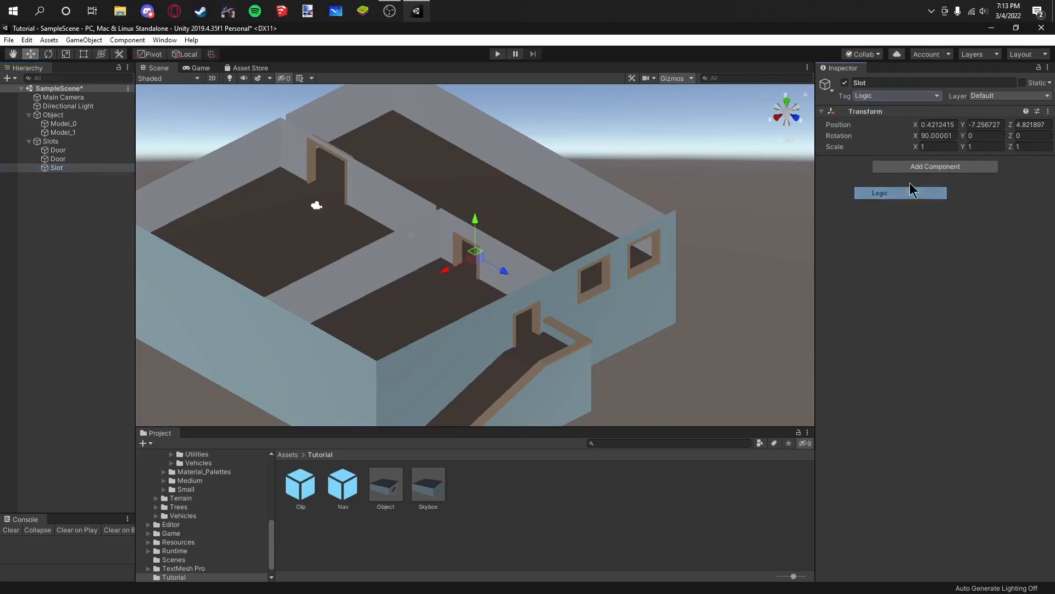
{"action": "left_click", "coordinate": [998, 97]}
{"action": "left_click", "coordinate": [989, 169]}
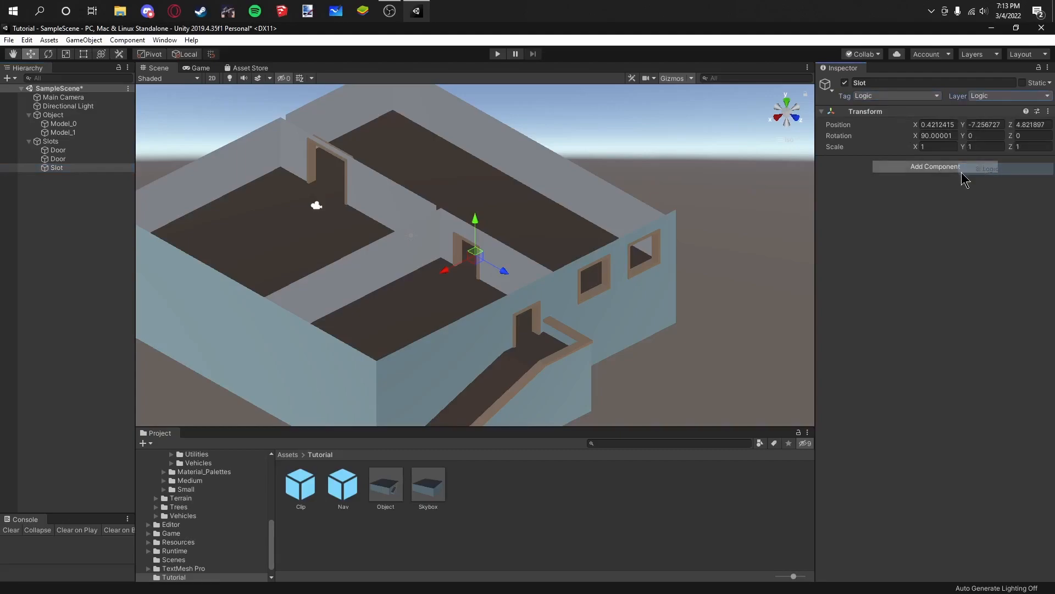
Step: Copy the Rigidbody component from the second Door and paste it as a new component on Slot
{"action": "left_click", "coordinate": [73, 160]}
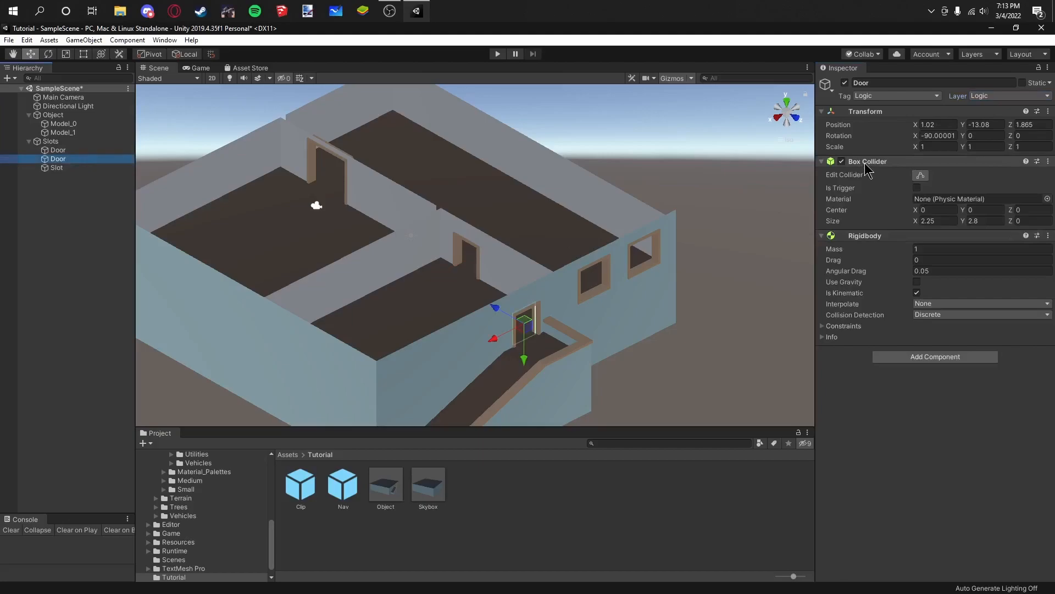
{"action": "right_click", "coordinate": [869, 236]}
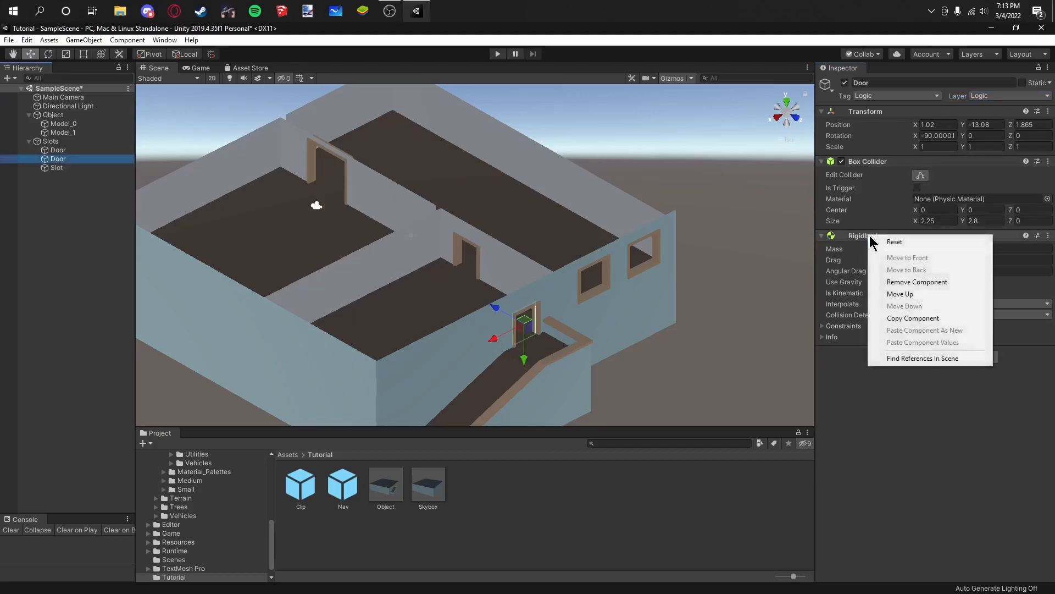
{"action": "left_click", "coordinate": [923, 317]}
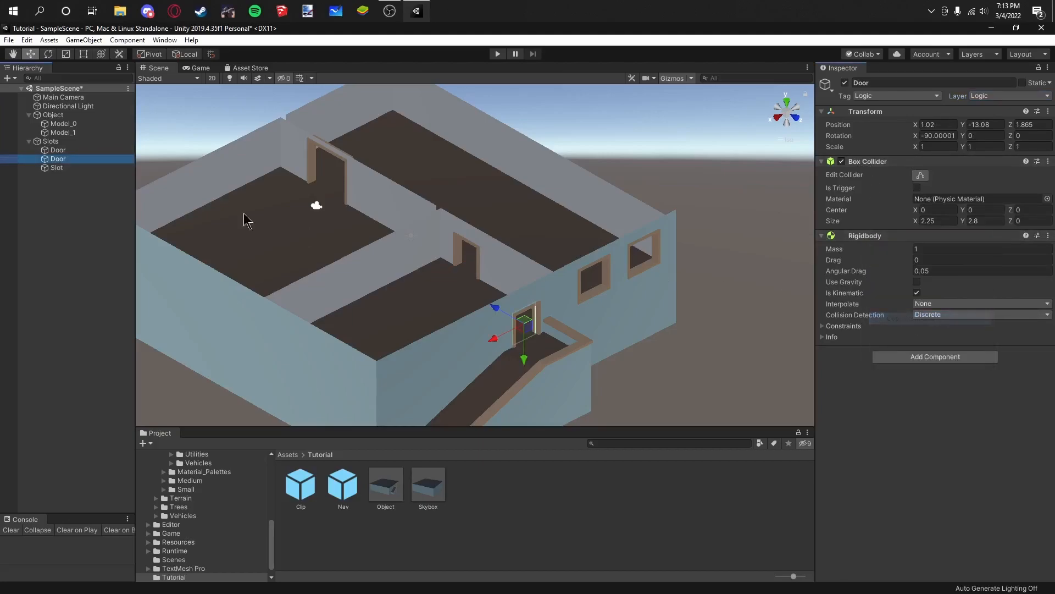
{"action": "left_click", "coordinate": [67, 168]}
{"action": "left_click", "coordinate": [851, 163]}
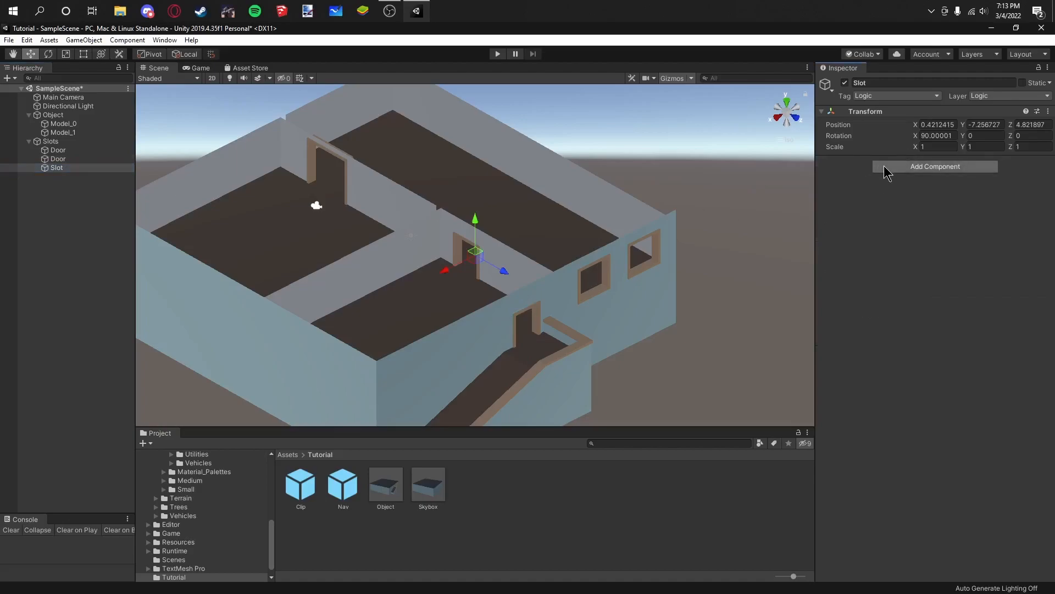
{"action": "right_click", "coordinate": [859, 112]}
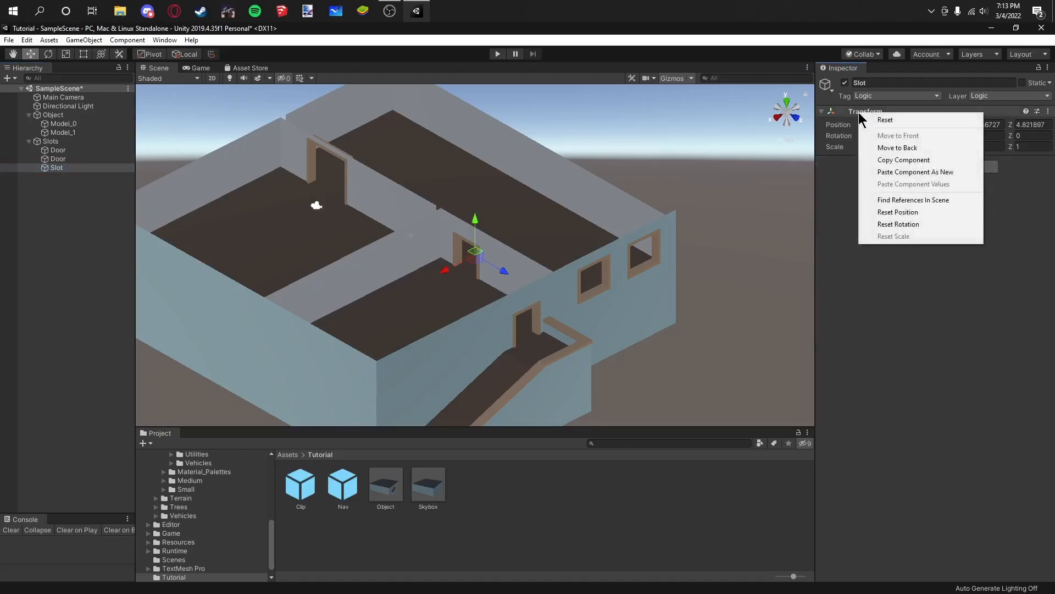
{"action": "left_click", "coordinate": [943, 172]}
{"action": "left_click", "coordinate": [72, 160]}
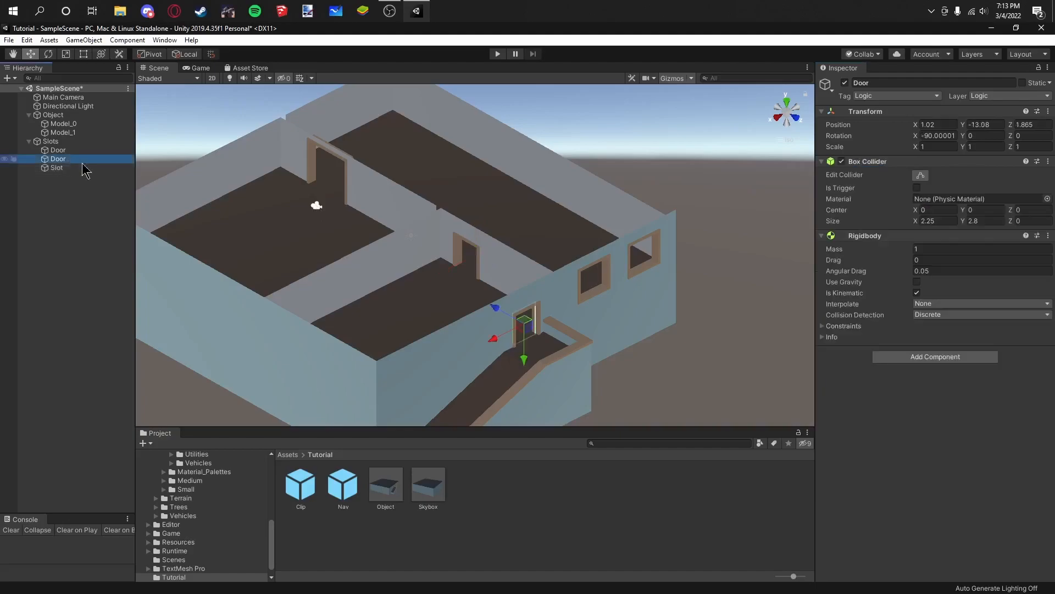
Step: Copy the Box Collider component from the second Door and paste it as a new component on Slot
{"action": "right_click", "coordinate": [884, 162]}
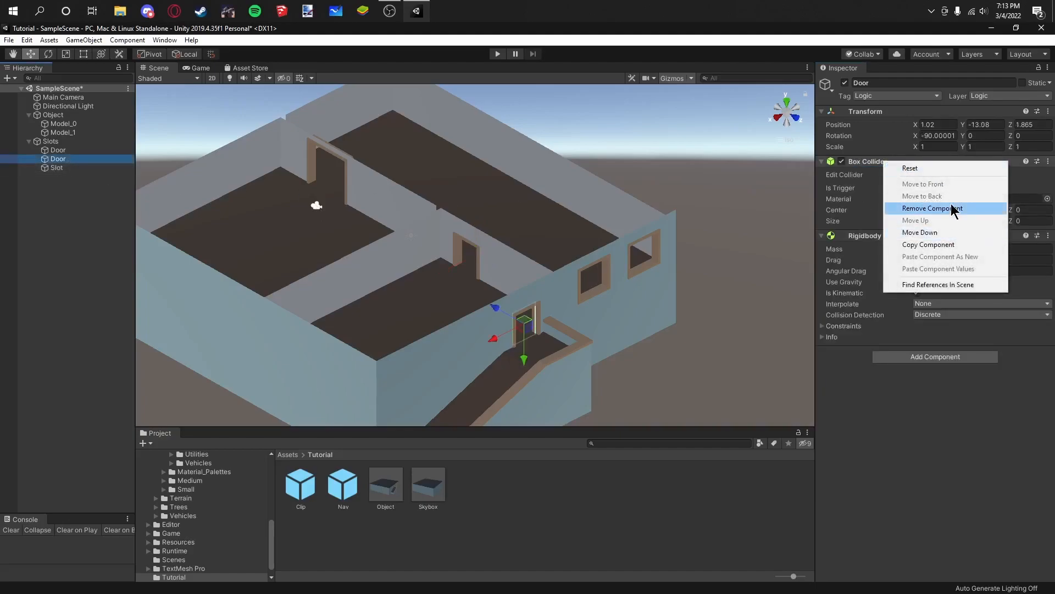
{"action": "left_click", "coordinate": [945, 245]}
{"action": "left_click", "coordinate": [60, 168]}
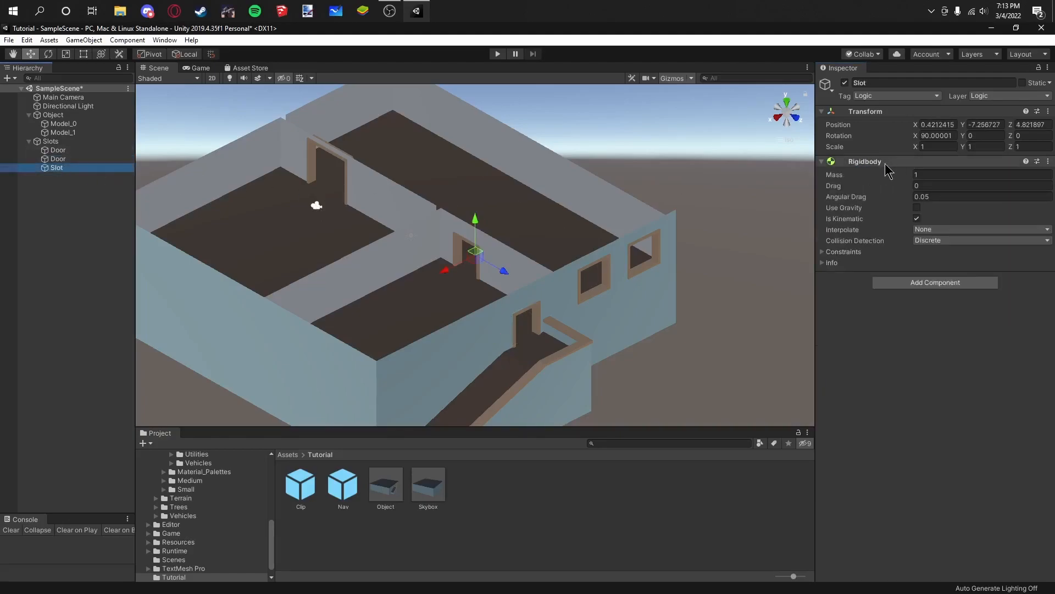
{"action": "right_click", "coordinate": [880, 162]}
{"action": "left_click", "coordinate": [934, 259]}
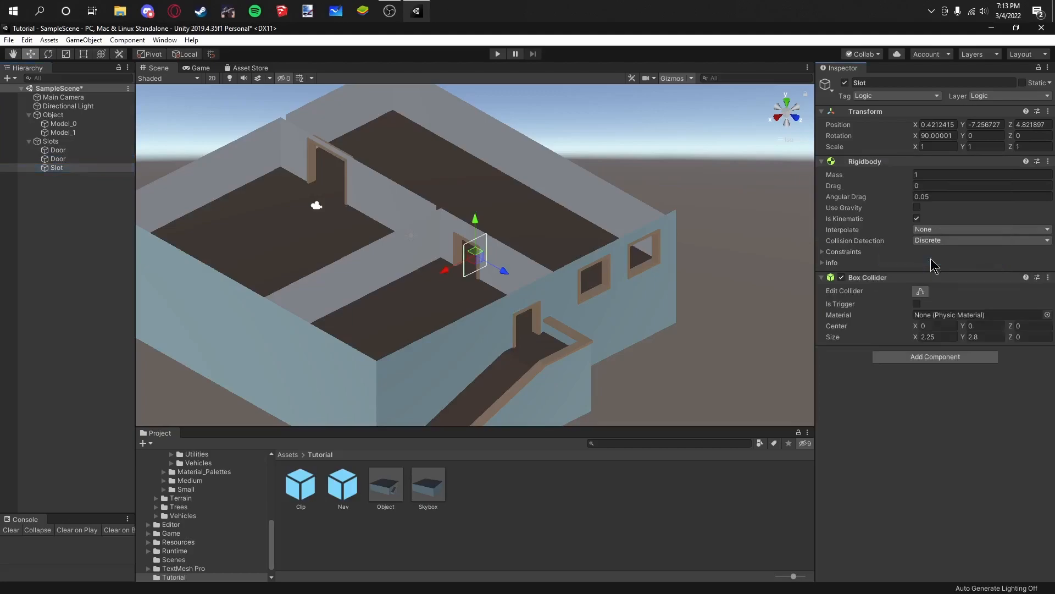
Step: Move Slot to the pair of windows in the front wall, at about X -8.53, Y -13.12, Z 2.93
{"action": "left_click", "coordinate": [787, 103]}
{"action": "left_click_drag", "start_coordinate": [483, 251], "coordinate": [360, 164]}
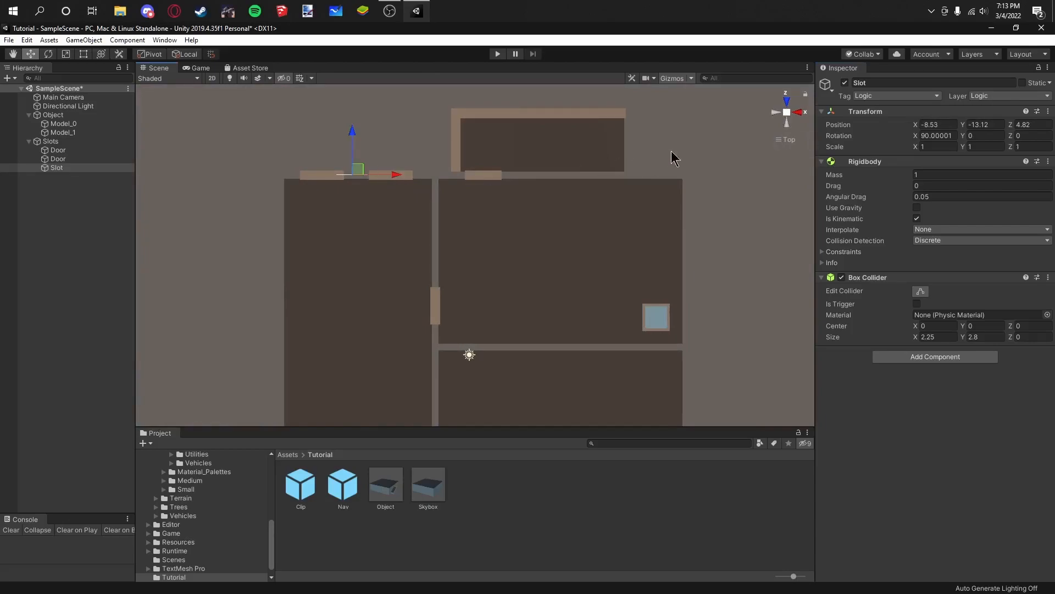
{"action": "left_click", "coordinate": [788, 102]}
{"action": "scroll", "coordinate": [645, 233], "scroll_direction": "up", "scroll_amount": 6}
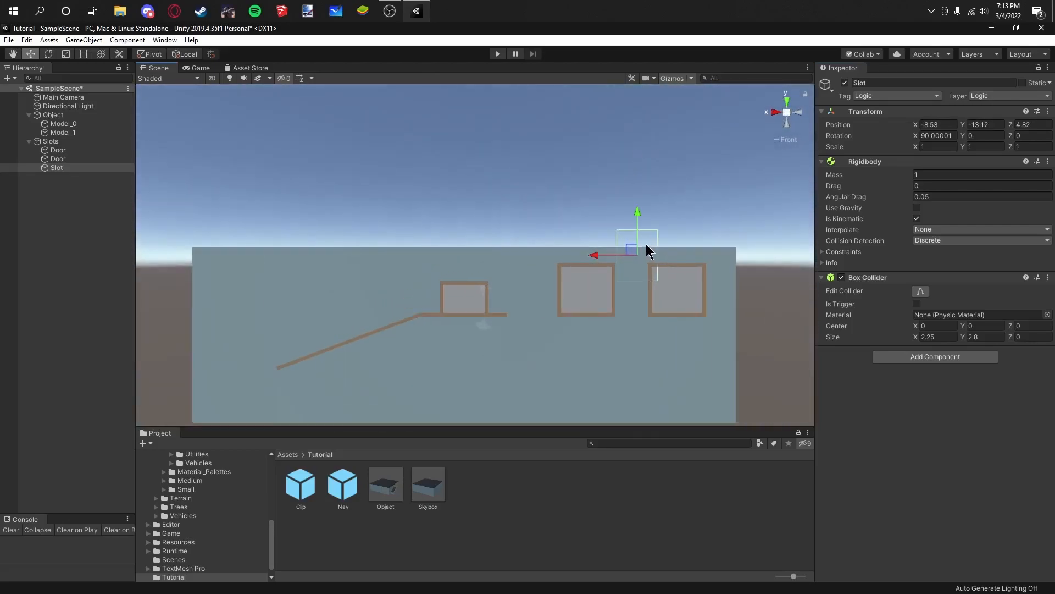
{"action": "middle_click_drag", "start_coordinate": [649, 240], "coordinate": [552, 219]}
{"action": "left_click_drag", "start_coordinate": [523, 211], "coordinate": [522, 236]}
Step: Resize Slot's box collider to span both window frames, about 8.27 by 2.86
{"action": "left_click", "coordinate": [921, 291]}
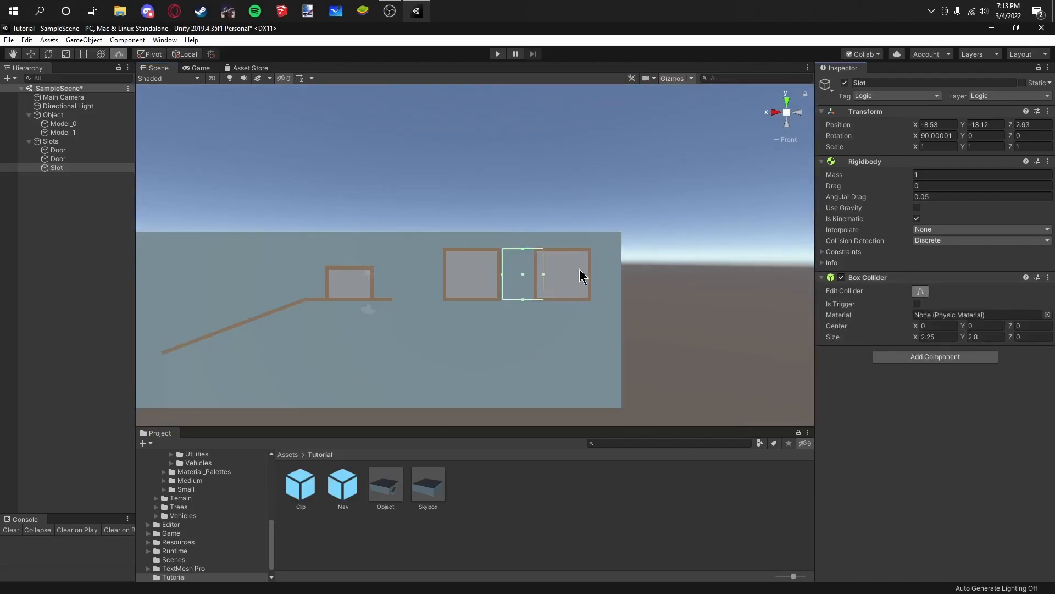
{"action": "left_click_drag", "start_coordinate": [505, 274], "coordinate": [459, 272]}
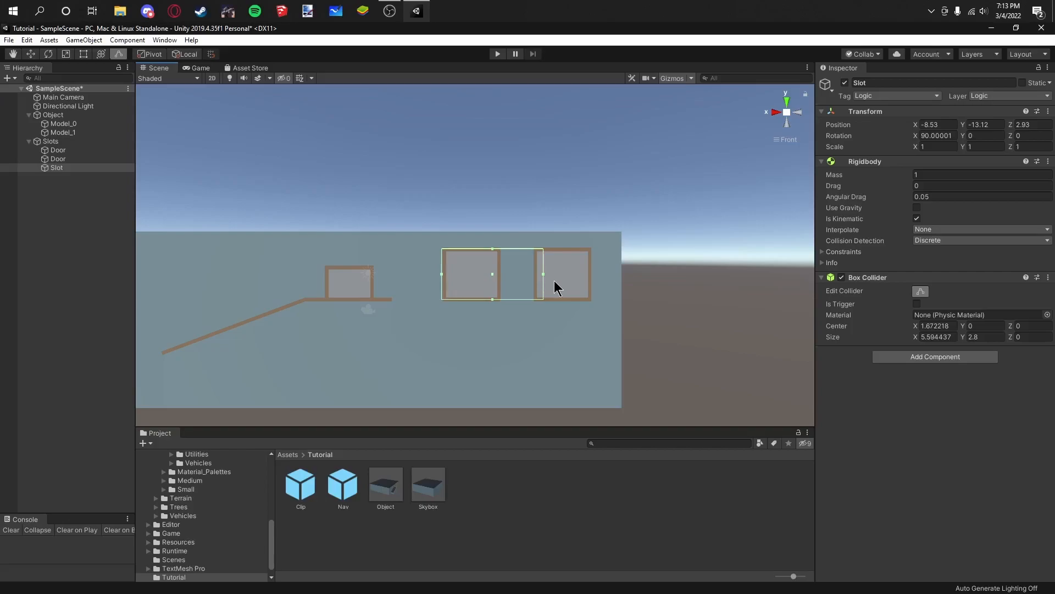
{"action": "left_click_drag", "start_coordinate": [544, 275], "coordinate": [601, 279]}
{"action": "left_click_drag", "start_coordinate": [517, 299], "coordinate": [518, 301]}
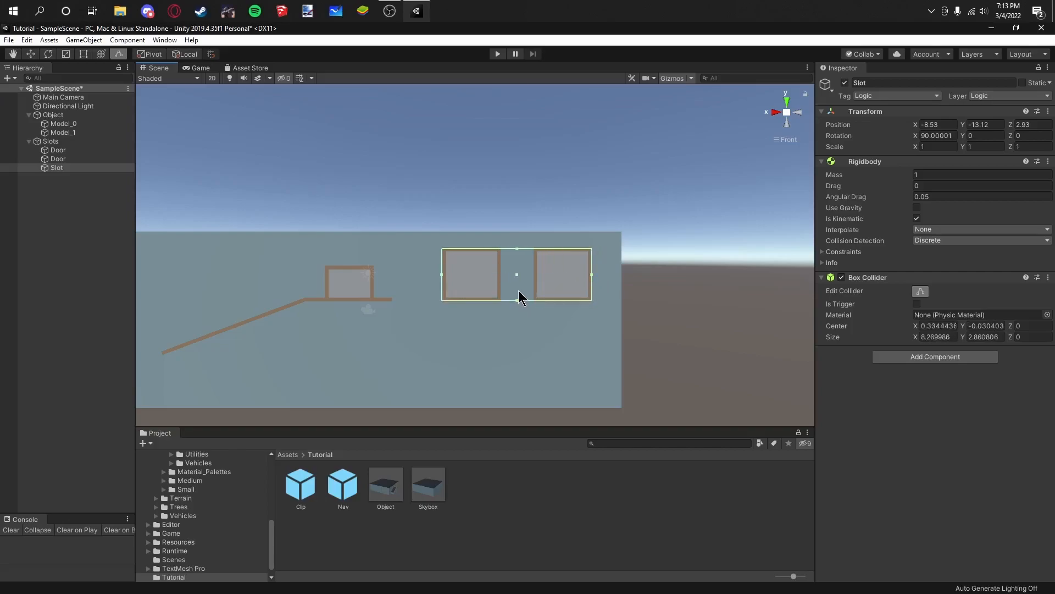
{"action": "left_click", "coordinate": [920, 291]}
Step: Align Slot's depth with the window wall by checking it from above and from the side
{"action": "left_click", "coordinate": [786, 103]}
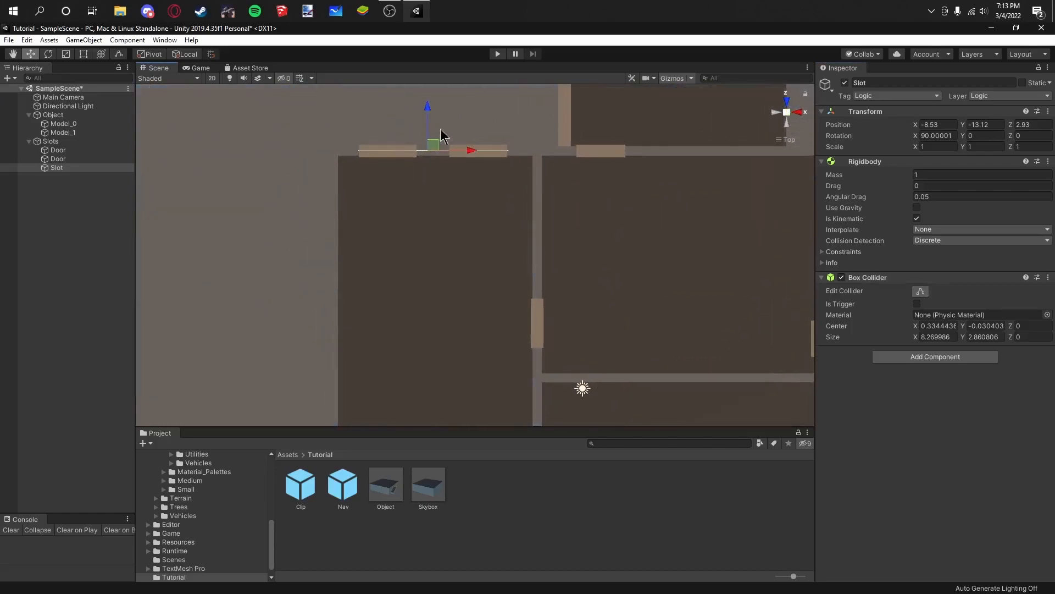
{"action": "left_click", "coordinate": [776, 112]}
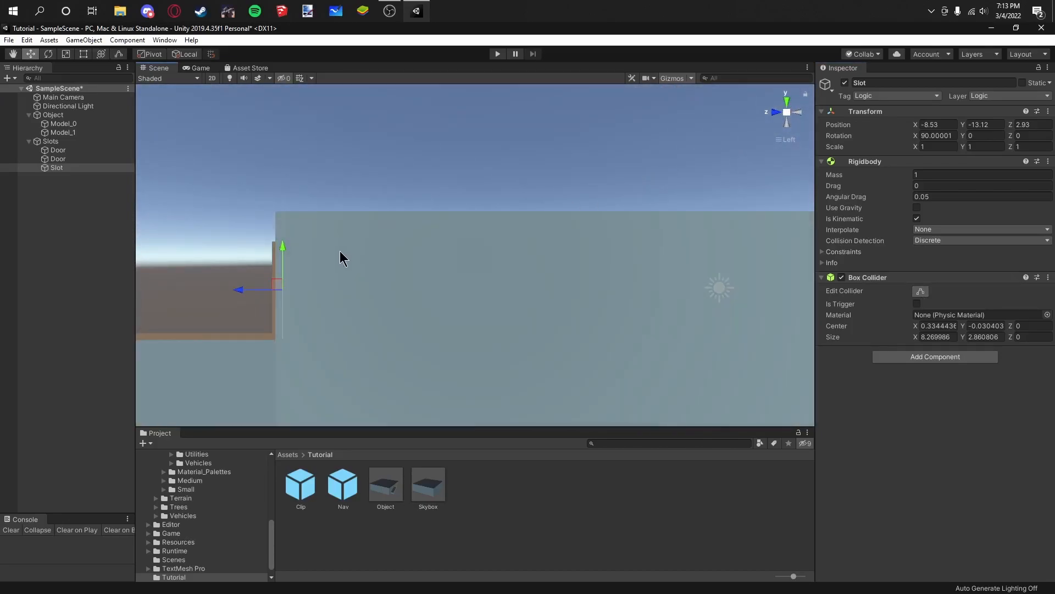
{"action": "scroll", "coordinate": [344, 253], "scroll_direction": "up", "scroll_amount": 7}
{"action": "middle_click_drag", "start_coordinate": [267, 261], "coordinate": [304, 238]}
{"action": "left_click_drag", "start_coordinate": [209, 279], "coordinate": [211, 279]}
Step: Deselect Slot and examine the windows, doorways and floor hatch of the building from elevated angles
{"action": "scroll", "coordinate": [247, 272], "scroll_direction": "down", "scroll_amount": 4}
{"action": "right_click_drag", "start_coordinate": [323, 259], "coordinate": [552, 245]}
{"action": "middle_click_drag", "start_coordinate": [482, 202], "coordinate": [581, 229]}
{"action": "left_click", "coordinate": [627, 232]}
{"action": "scroll", "coordinate": [626, 232], "scroll_direction": "down", "scroll_amount": 3}
{"action": "right_click_drag", "start_coordinate": [580, 230], "coordinate": [281, 291]}
{"action": "right_click_drag", "start_coordinate": [332, 258], "coordinate": [636, 226]}
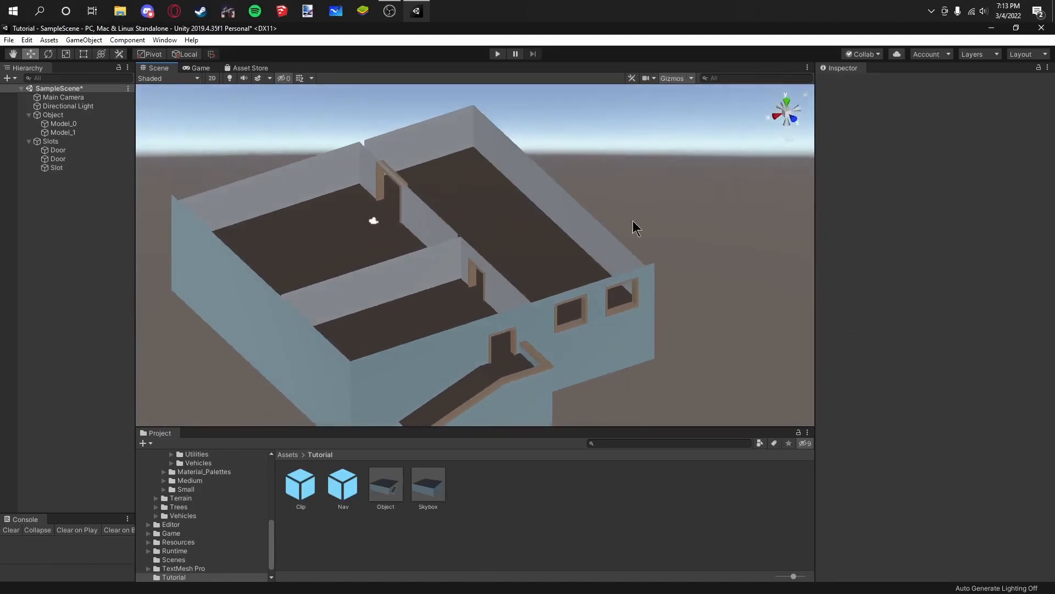
{"action": "left_click", "coordinate": [788, 111]}
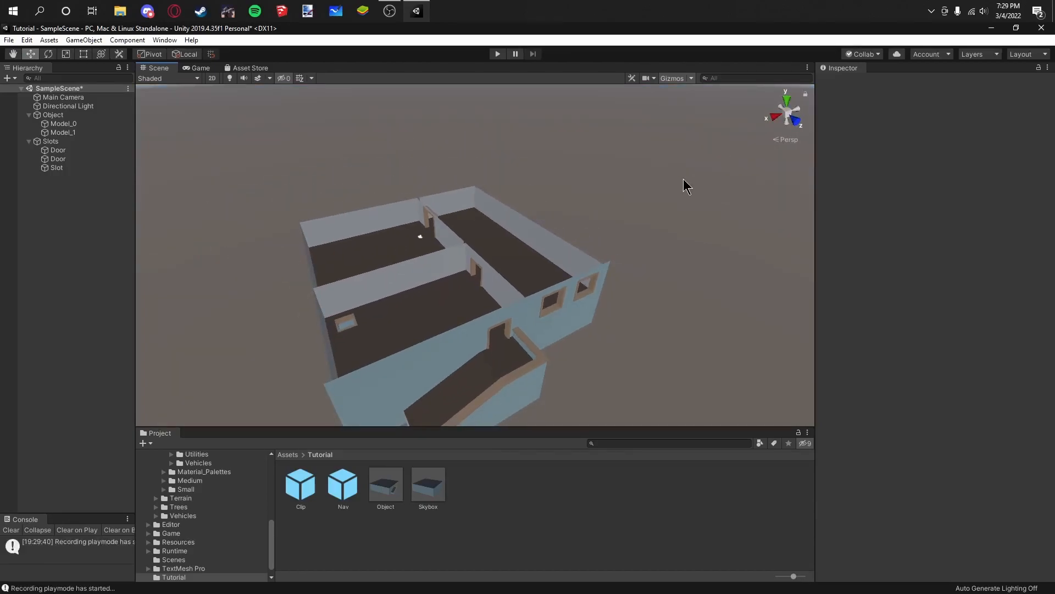
{"action": "right_click_drag", "start_coordinate": [558, 275], "coordinate": [401, 268]}
{"action": "left_click", "coordinate": [86, 185]}
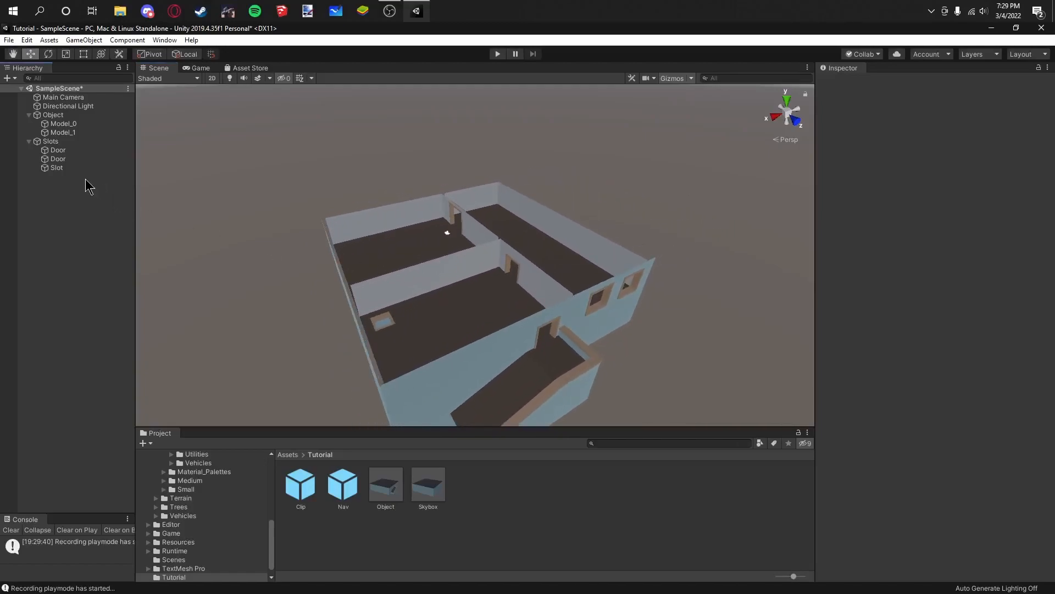
Step: Duplicate the first Door and rename the copy Gate
{"action": "left_click", "coordinate": [92, 150]}
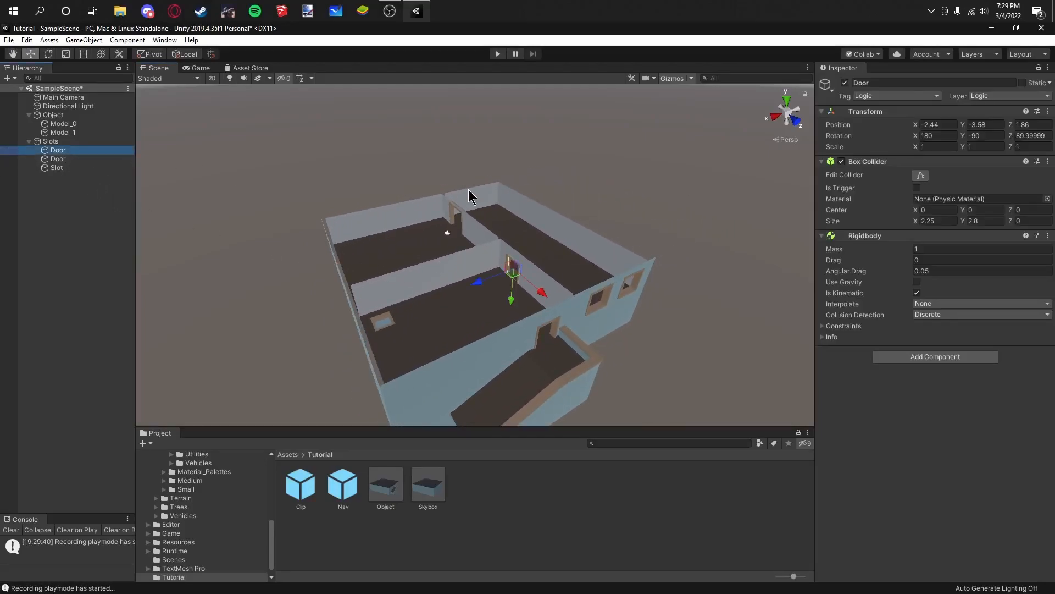
{"action": "key", "text": "ctrl+d"}
{"action": "left_click", "coordinate": [890, 82]}
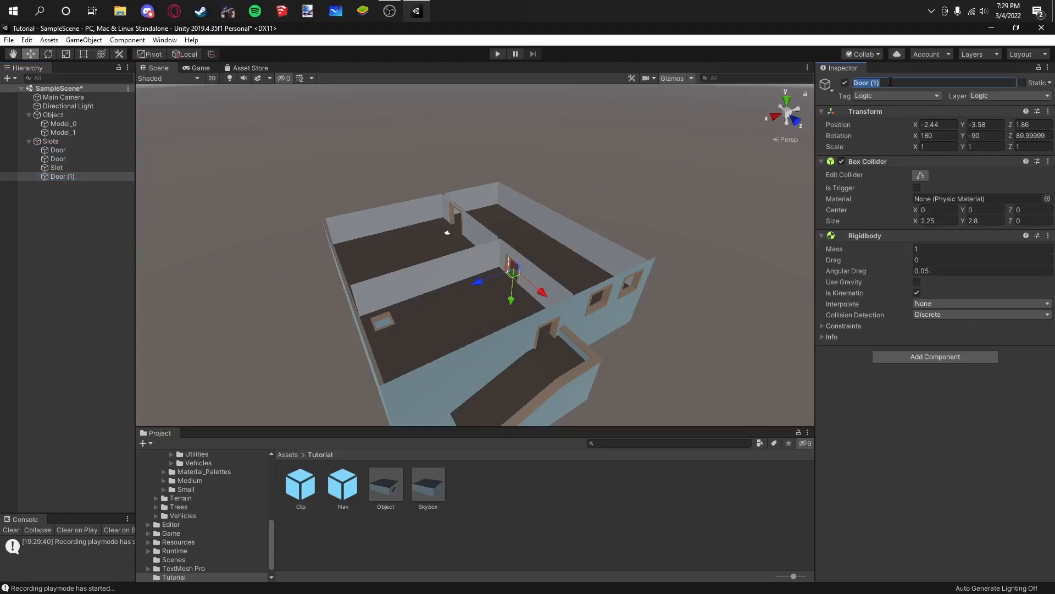
{"action": "type", "text": "Gate"}
Step: Move Gate along the interior wall into the wider doorway, at about Y 11.23
{"action": "middle_click_drag", "start_coordinate": [746, 201], "coordinate": [694, 228]}
{"action": "right_click_drag", "start_coordinate": [693, 228], "coordinate": [593, 240]}
{"action": "middle_click_drag", "start_coordinate": [594, 239], "coordinate": [422, 245]}
{"action": "right_click_drag", "start_coordinate": [422, 245], "coordinate": [515, 299]}
{"action": "middle_click_drag", "start_coordinate": [515, 300], "coordinate": [297, 159]}
{"action": "left_click_drag", "start_coordinate": [330, 276], "coordinate": [524, 296]}
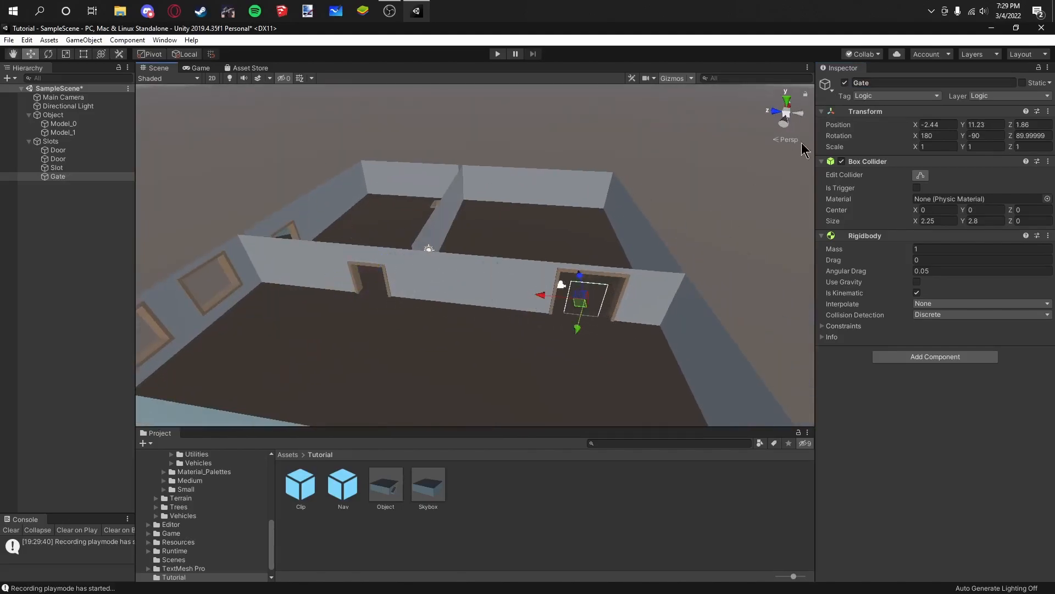
{"action": "left_click", "coordinate": [787, 114]}
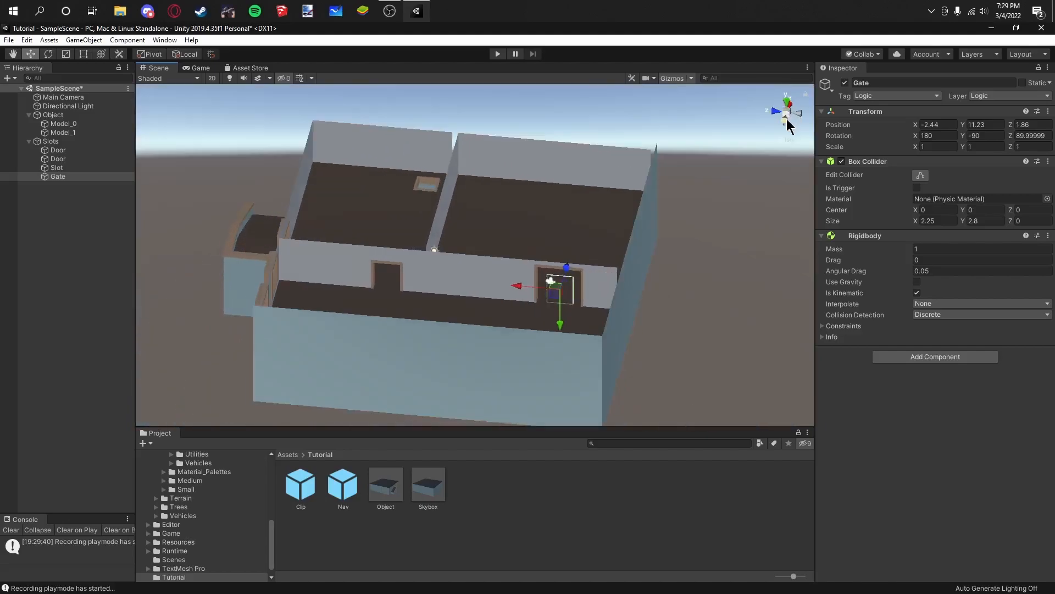
Step: Set Gate's box collider size to 4 in X and 3.75 in Y
{"action": "scroll", "coordinate": [638, 194], "scroll_direction": "down", "scroll_amount": 5}
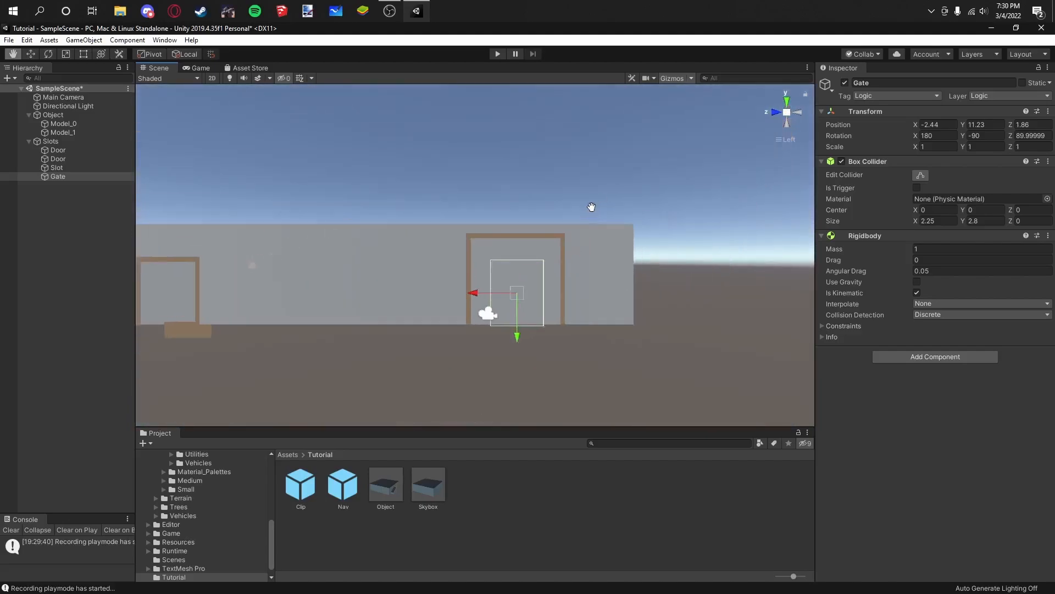
{"action": "left_click_drag", "start_coordinate": [915, 222], "coordinate": [926, 227]}
{"action": "left_click", "coordinate": [941, 225]}
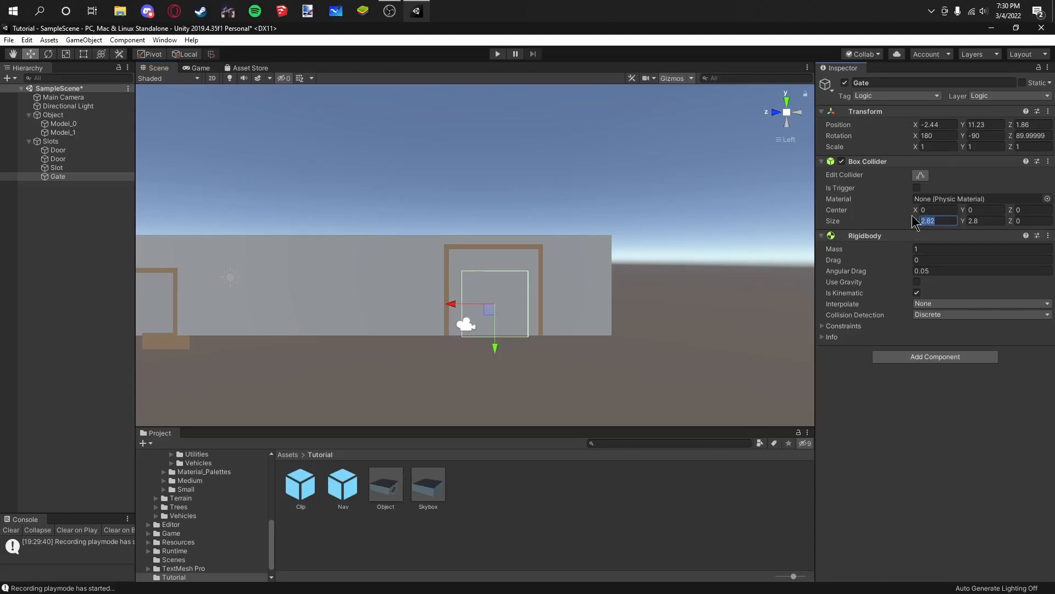
{"action": "type", "text": "4"}
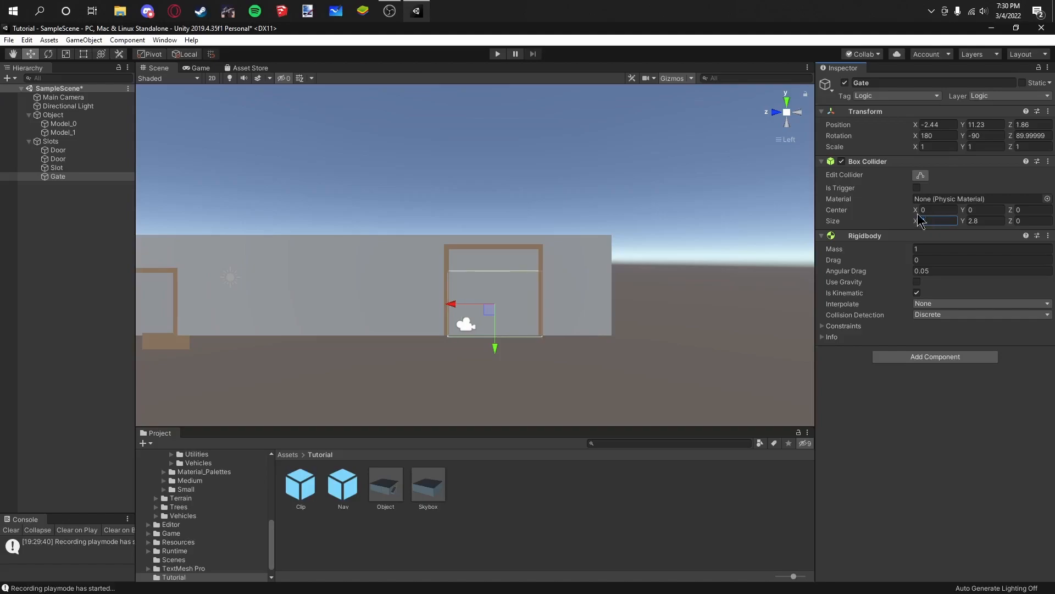
{"action": "type", "text": "3.75"}
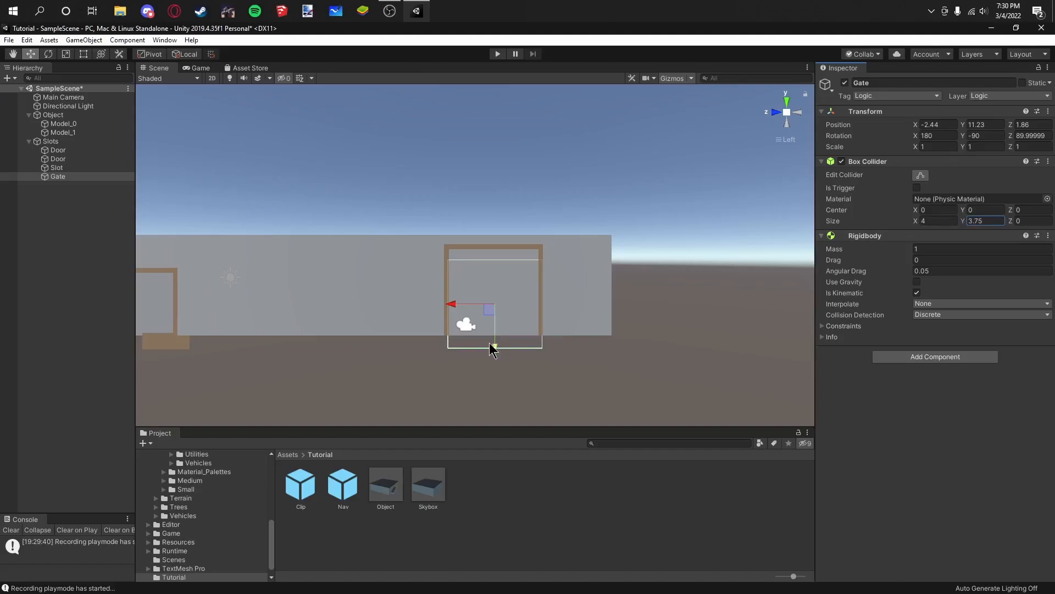
Step: Shift Gate to about Y 11.18 and raise it to fit the wide doorway frame, then deselect it
{"action": "left_click", "coordinate": [460, 308]}
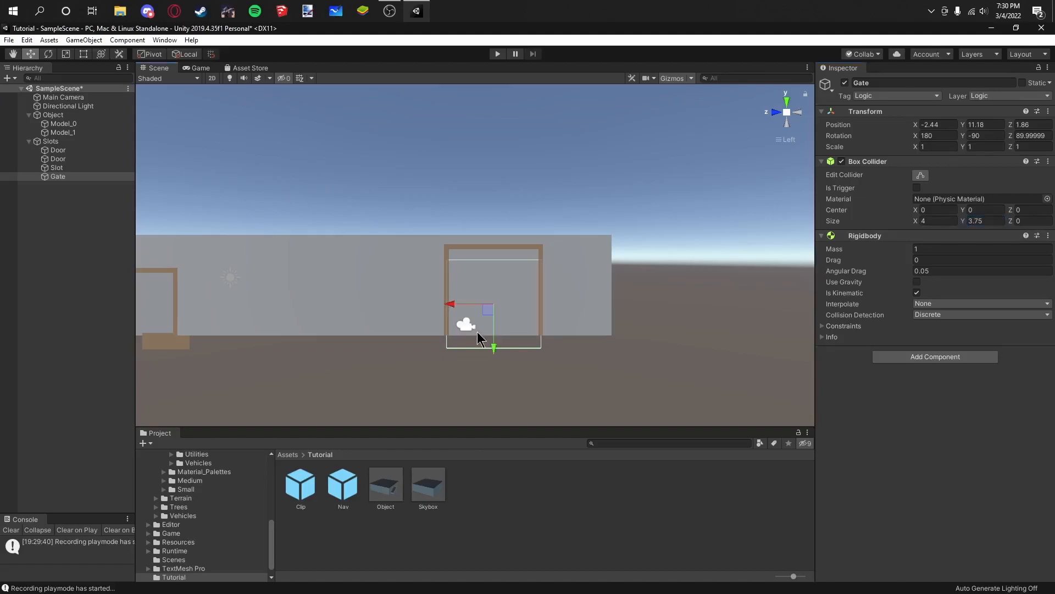
{"action": "left_click_drag", "start_coordinate": [493, 348], "coordinate": [494, 335]}
{"action": "left_click", "coordinate": [519, 215]}
Step: Duplicate the first Door again and rename the copy Hatch
{"action": "scroll", "coordinate": [462, 236], "scroll_direction": "down", "scroll_amount": 4}
{"action": "middle_click_drag", "start_coordinate": [446, 231], "coordinate": [483, 267]}
{"action": "right_click_drag", "start_coordinate": [440, 269], "coordinate": [519, 329]}
{"action": "scroll", "coordinate": [440, 269], "scroll_direction": "down", "scroll_amount": 3}
{"action": "middle_click_drag", "start_coordinate": [432, 264], "coordinate": [449, 240]}
{"action": "right_click_drag", "start_coordinate": [451, 246], "coordinate": [323, 238]}
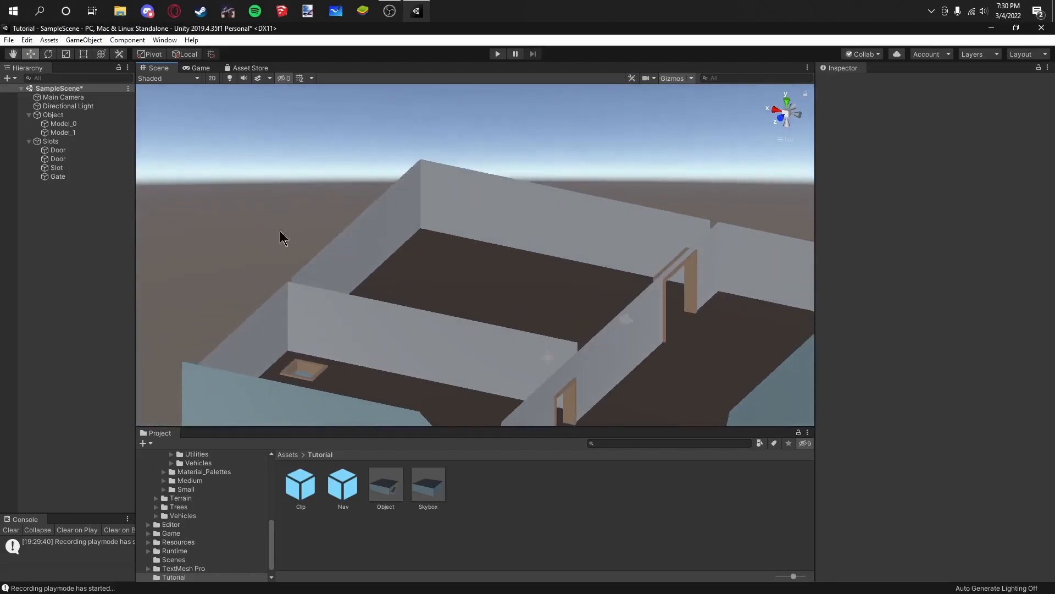
{"action": "left_click", "coordinate": [67, 150]}
{"action": "scroll", "coordinate": [330, 242], "scroll_direction": "down", "scroll_amount": 3}
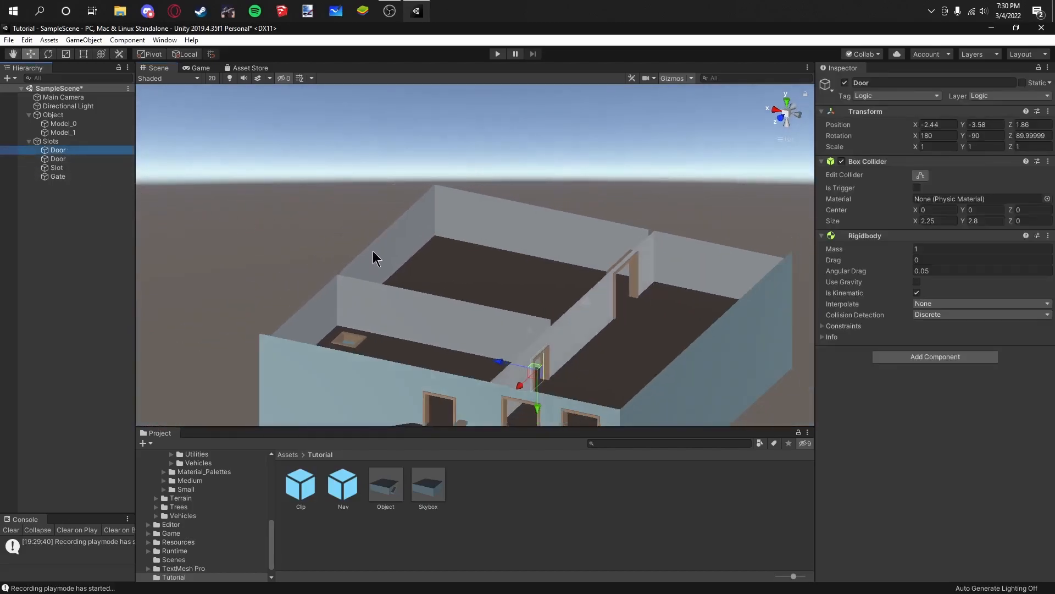
{"action": "key", "text": "ctrl+d"}
{"action": "left_click", "coordinate": [884, 83]}
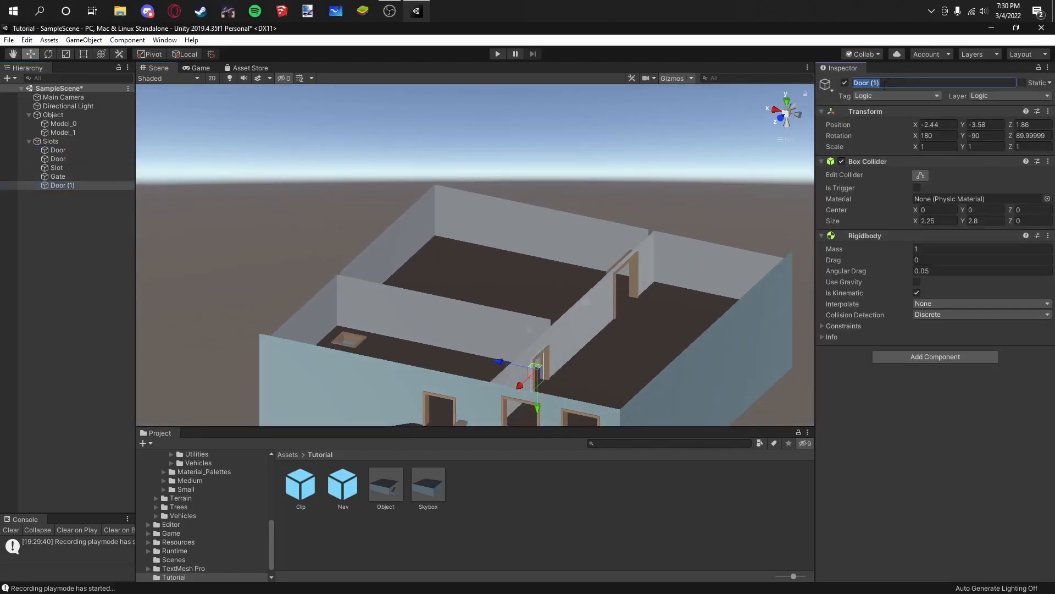
{"action": "type", "text": "Hatch"}
Step: Open the Tutorial model from the Assets folder in Blender
{"action": "scroll", "coordinate": [638, 255], "scroll_direction": "down", "scroll_amount": 3}
{"action": "right_click_drag", "start_coordinate": [626, 263], "coordinate": [643, 391]}
{"action": "scroll", "coordinate": [632, 373], "scroll_direction": "down", "scroll_amount": 3}
{"action": "middle_click_drag", "start_coordinate": [608, 338], "coordinate": [576, 258]}
{"action": "left_click", "coordinate": [286, 454]}
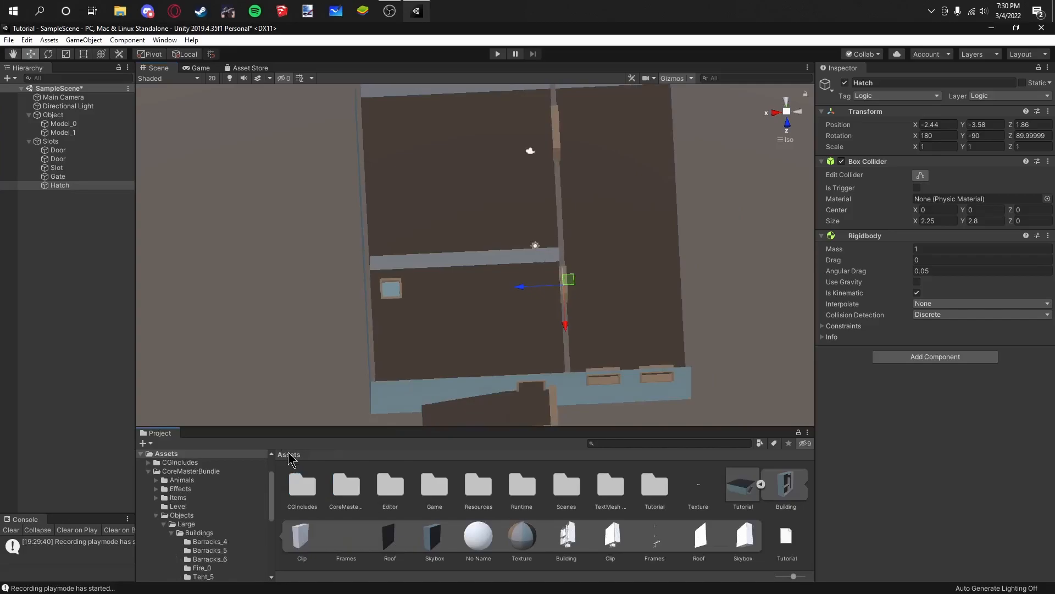
{"action": "double_click", "coordinate": [739, 487]}
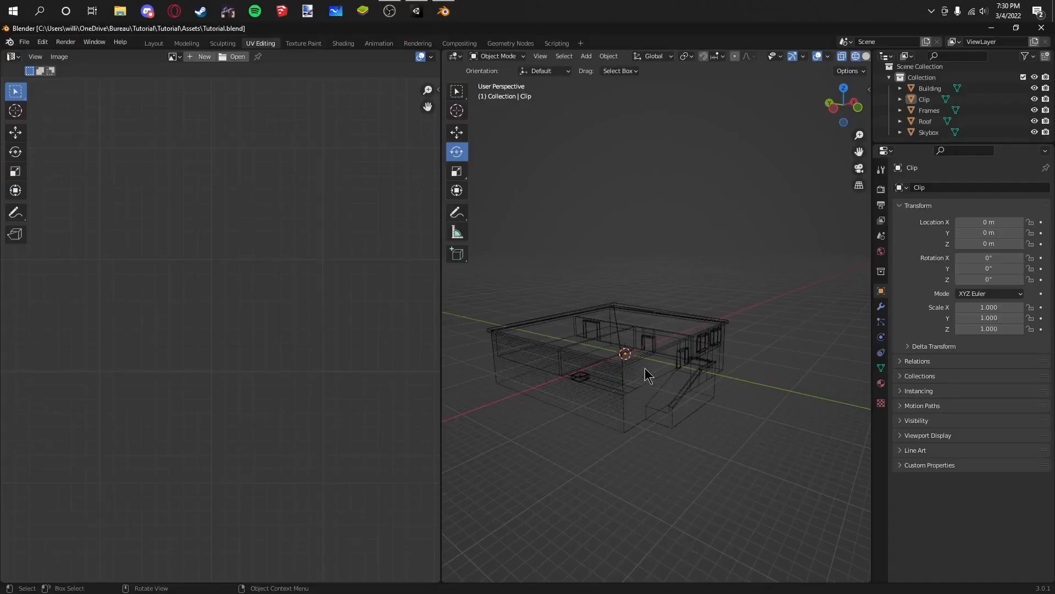
Step: Put the Clip object into Edit Mode and display it in wireframe shading
{"action": "scroll", "coordinate": [645, 368], "scroll_direction": "up", "scroll_amount": 1}
{"action": "mouse_move", "coordinate": [645, 367]}
{"action": "middle_mouse_down"}
{"action": "mouse_move", "coordinate": [625, 366]}
{"action": "mouse_move", "coordinate": [654, 356]}
{"action": "middle_mouse_up"}
{"action": "key", "text": "z"}
{"action": "left_click", "coordinate": [655, 363]}
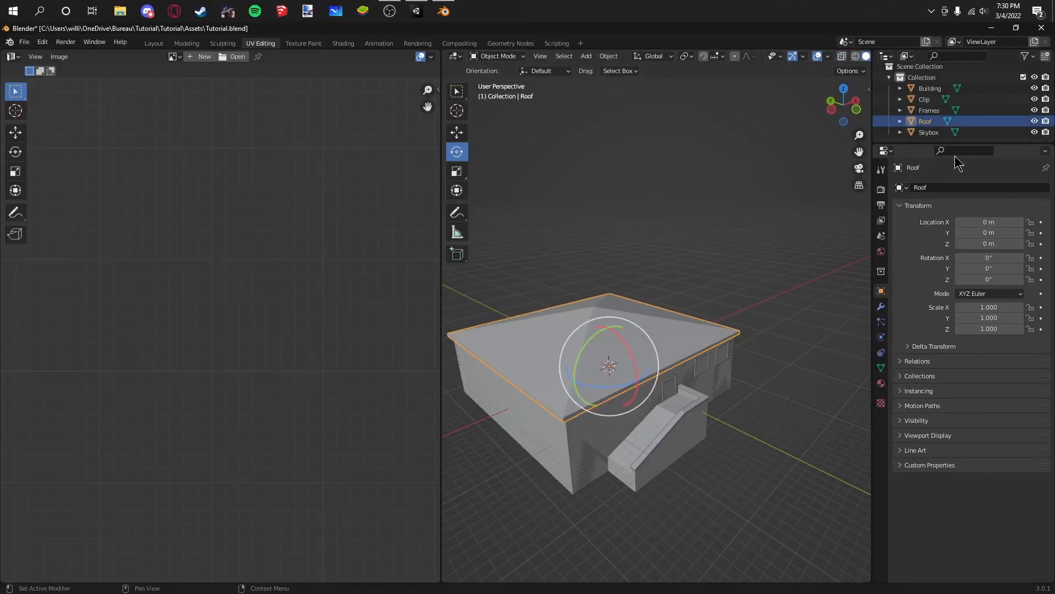
{"action": "left_click", "coordinate": [926, 100]}
{"action": "middle_click_drag", "start_coordinate": [852, 220], "coordinate": [730, 270]}
{"action": "key", "text": "Tab"}
{"action": "key", "text": "z"}
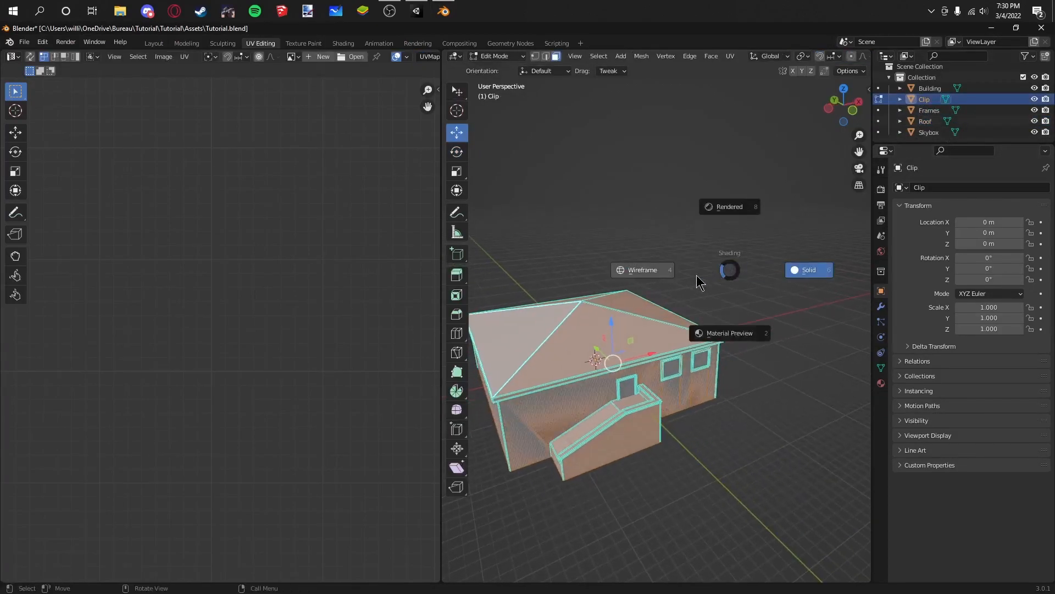
{"action": "left_click", "coordinate": [636, 271]}
Step: Delete the face closing off the floor hatch opening in the Clip mesh and return to Object Mode
{"action": "scroll", "coordinate": [534, 387], "scroll_direction": "up", "scroll_amount": 6}
{"action": "middle_click_drag", "start_coordinate": [533, 386], "coordinate": [641, 352], "text": "shift"}
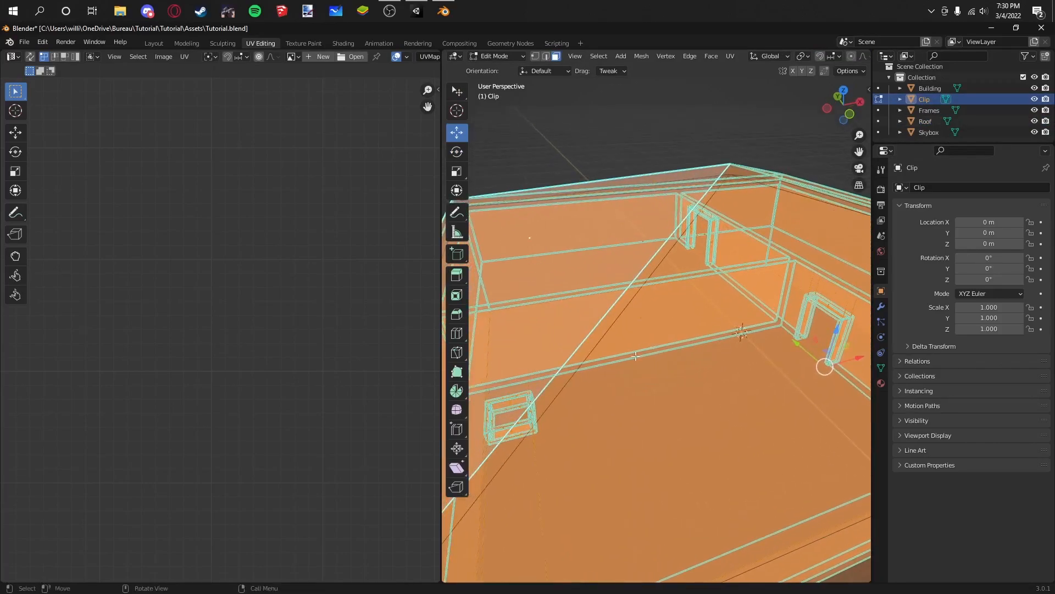
{"action": "key", "text": "alt+a"}
{"action": "left_click", "coordinate": [517, 416]}
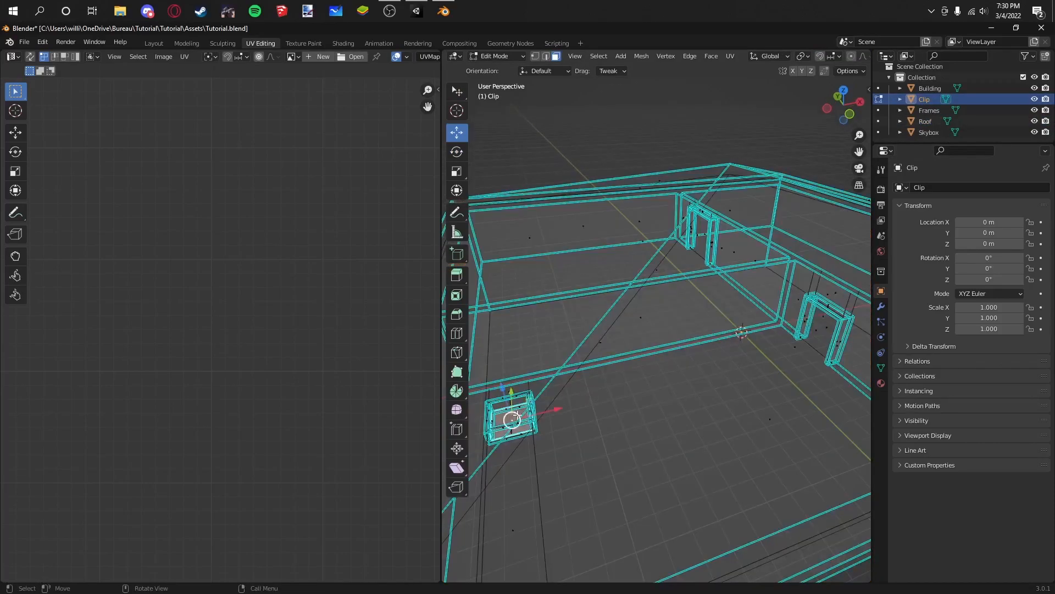
{"action": "key", "text": "x"}
{"action": "left_click", "coordinate": [557, 404]}
{"action": "scroll", "coordinate": [555, 403], "scroll_direction": "down", "scroll_amount": 4}
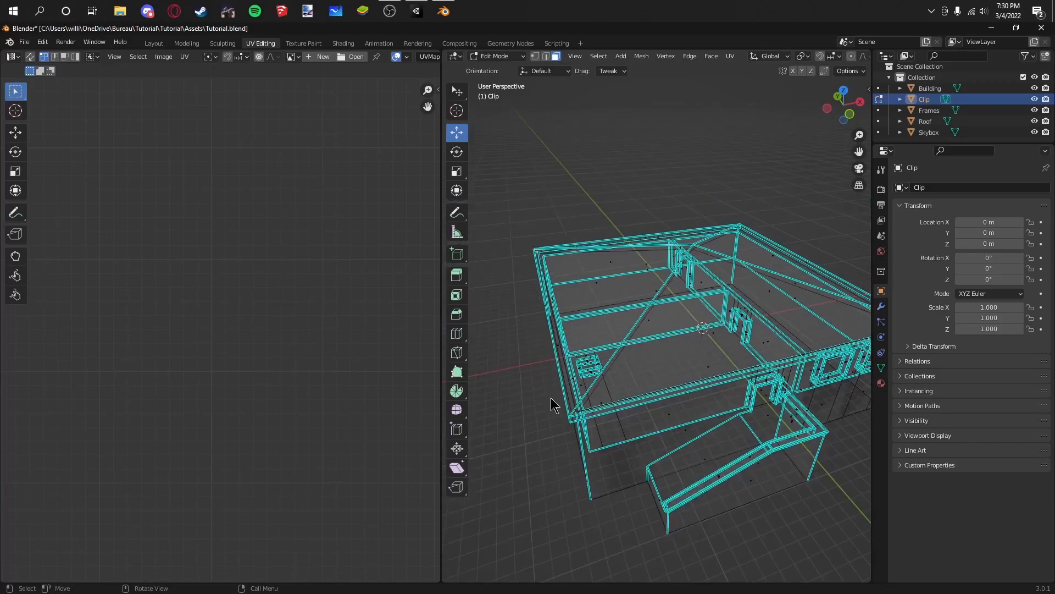
{"action": "key", "text": "Tab"}
{"action": "left_click", "coordinate": [547, 397]}
Step: Check the Building mesh's floor hatch opening by selecting its face in Edit Mode, and return to Object Mode
{"action": "left_click", "coordinate": [928, 89]}
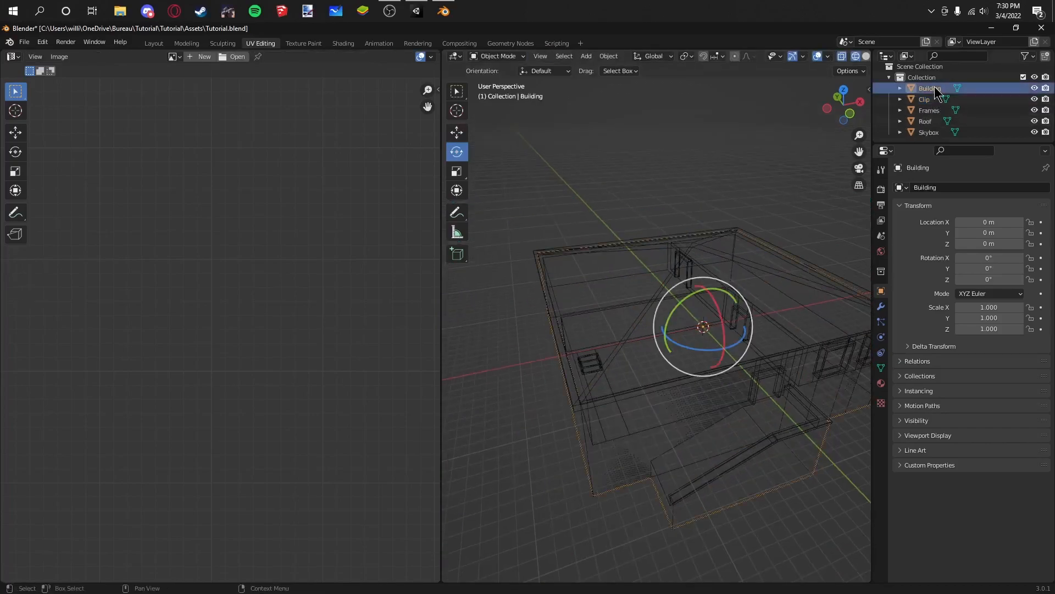
{"action": "key", "text": "Tab"}
{"action": "scroll", "coordinate": [575, 356], "scroll_direction": "up", "scroll_amount": 5}
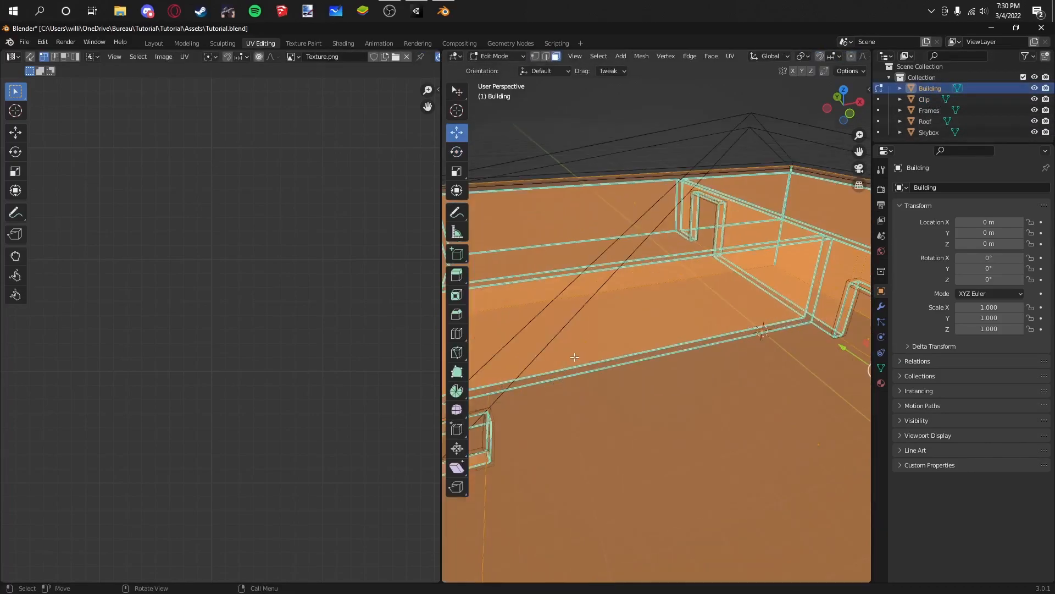
{"action": "scroll", "coordinate": [524, 394], "scroll_direction": "down", "scroll_amount": 2}
{"action": "left_click", "coordinate": [514, 438]}
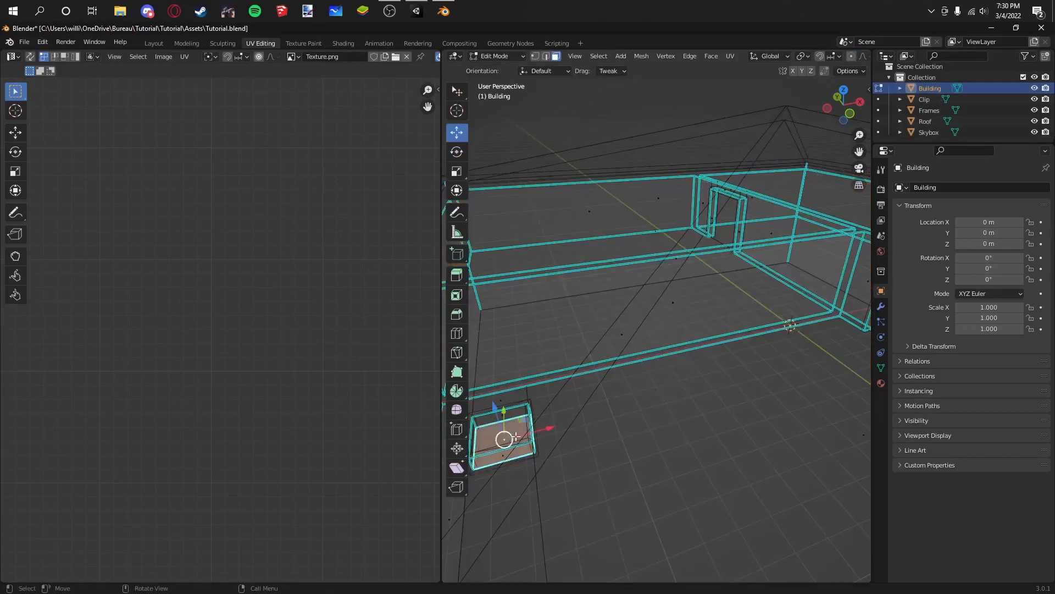
{"action": "key", "text": "Tab"}
Step: Save Tutorial.blend and close Blender, keeping the remaining changes, to return to Unity
{"action": "scroll", "coordinate": [552, 391], "scroll_direction": "down", "scroll_amount": 8}
{"action": "key", "text": "ctrl+s"}
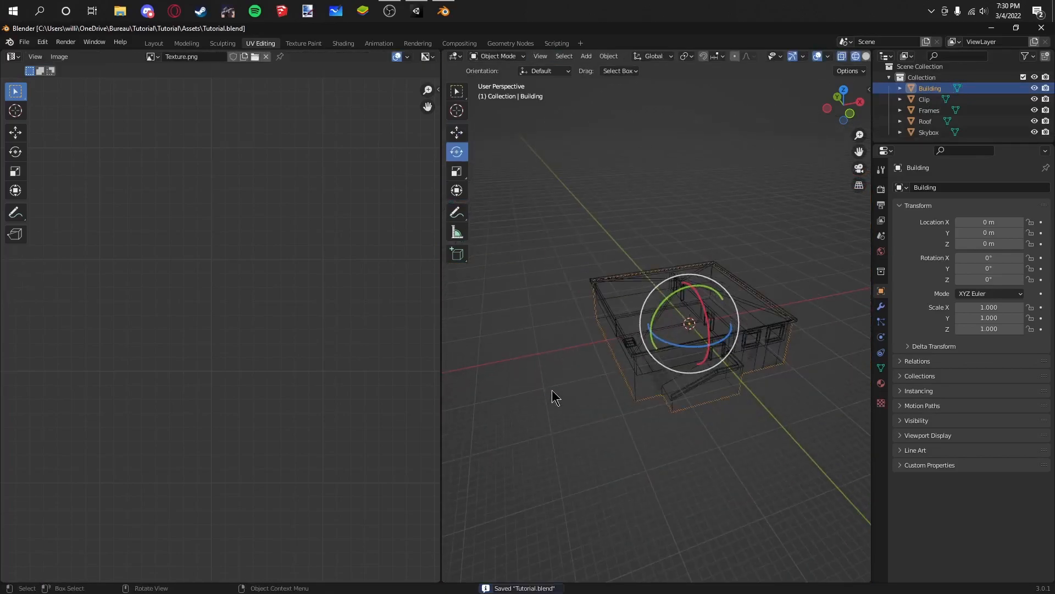
{"action": "left_click", "coordinate": [552, 390]}
{"action": "left_click", "coordinate": [1041, 27]}
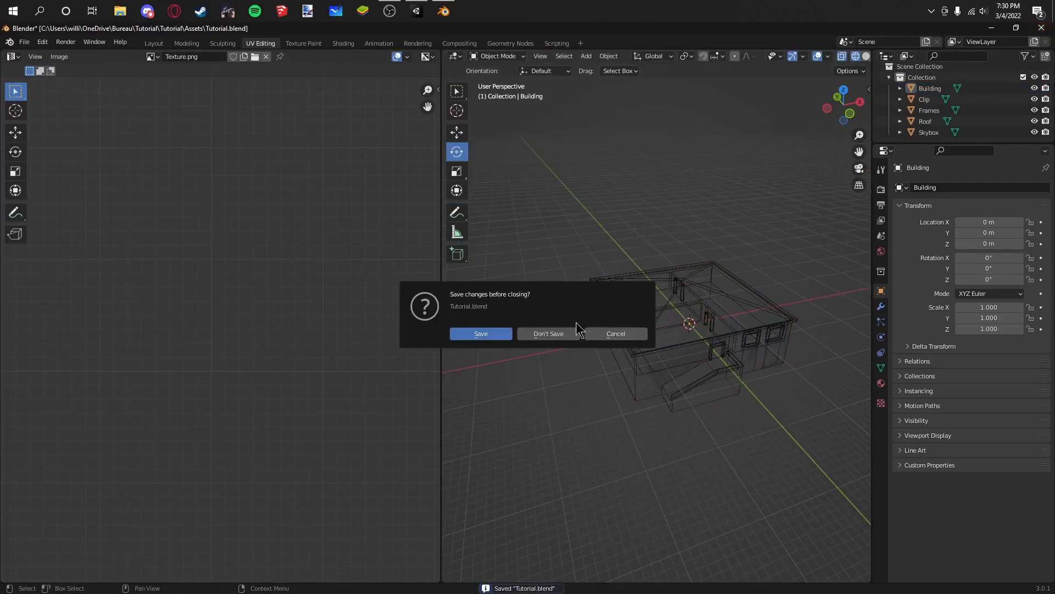
{"action": "left_click", "coordinate": [504, 334]}
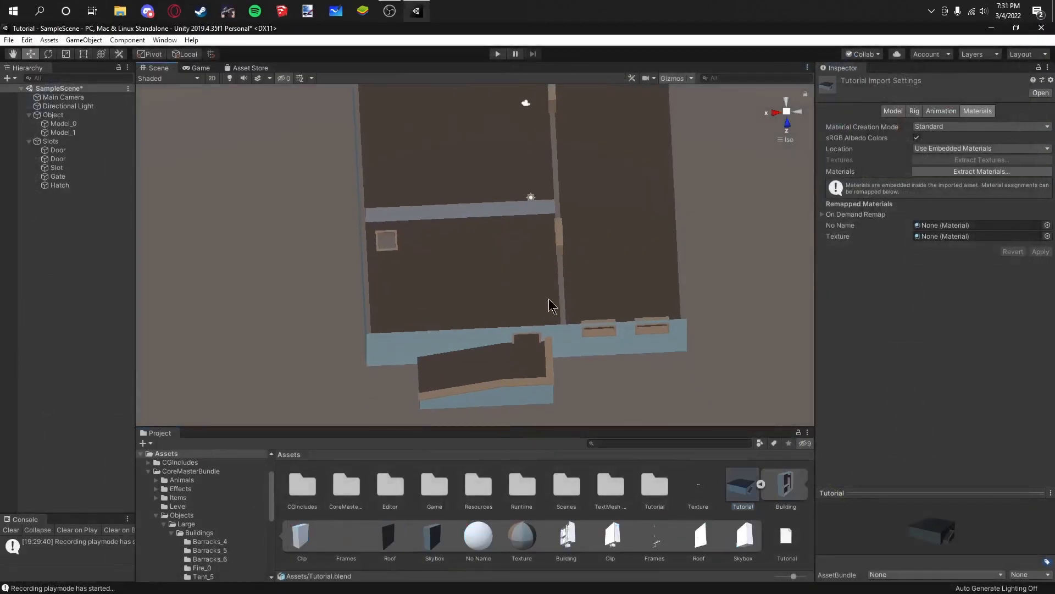
Step: Examine the floor hatch opening of the reimported building model from several angles in the scene
{"action": "right_click_drag", "start_coordinate": [537, 293], "coordinate": [474, 183]}
{"action": "scroll", "coordinate": [404, 212], "scroll_direction": "up", "scroll_amount": 8}
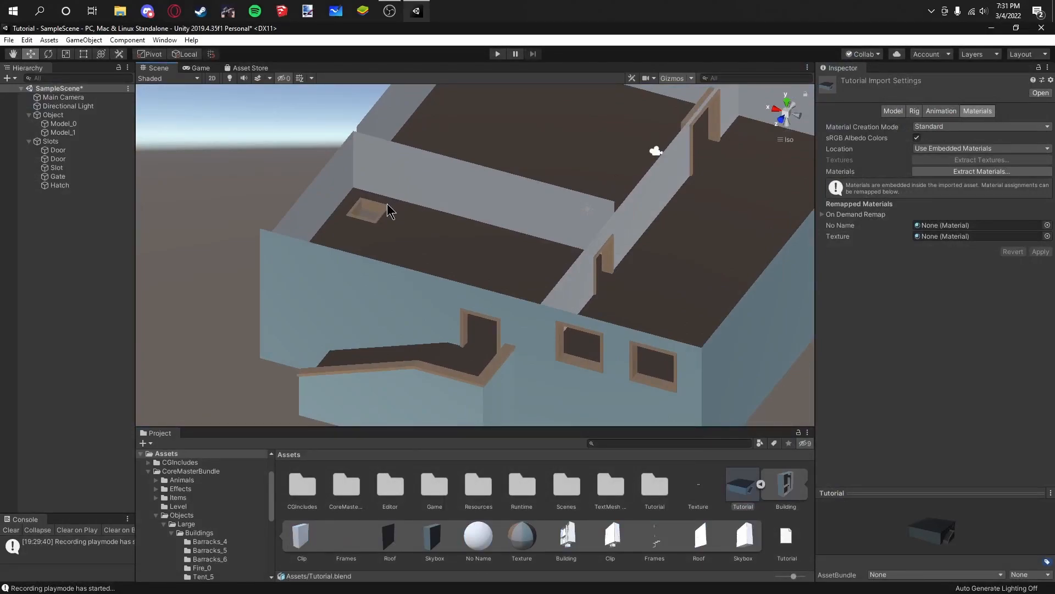
{"action": "scroll", "coordinate": [387, 203], "scroll_direction": "down", "scroll_amount": 3}
{"action": "left_click", "coordinate": [390, 207]}
{"action": "middle_click_drag", "start_coordinate": [392, 236], "coordinate": [423, 270]}
{"action": "left_click", "coordinate": [74, 115]}
{"action": "left_click_drag", "start_coordinate": [483, 254], "coordinate": [700, 236], "text": "alt"}
{"action": "left_click_drag", "start_coordinate": [673, 276], "coordinate": [408, 304], "text": "alt"}
{"action": "left_click", "coordinate": [595, 142]}
{"action": "left_click", "coordinate": [561, 233]}
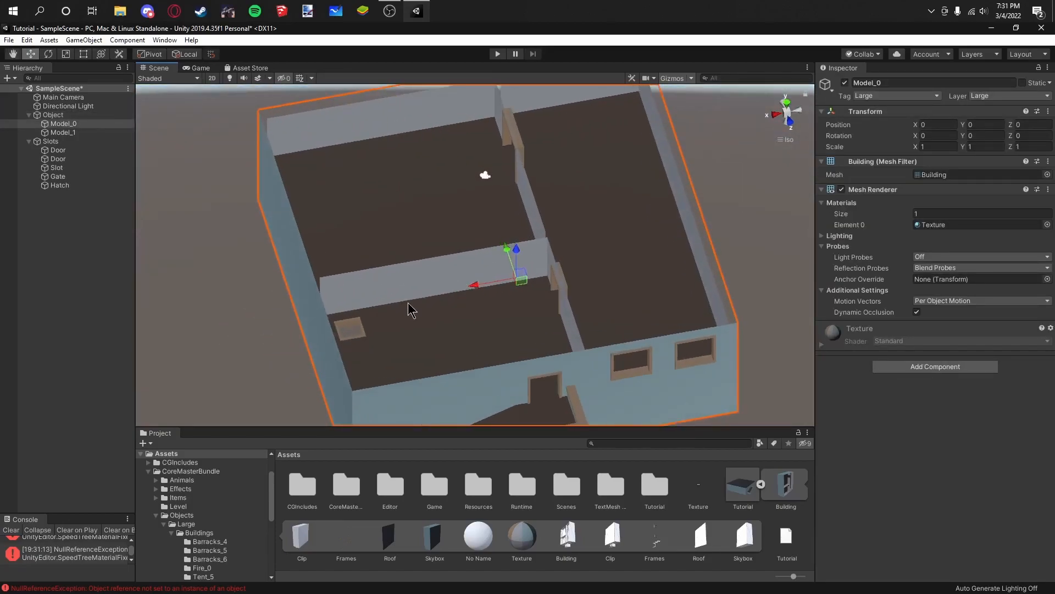
{"action": "middle_click_drag", "start_coordinate": [408, 302], "coordinate": [432, 286]}
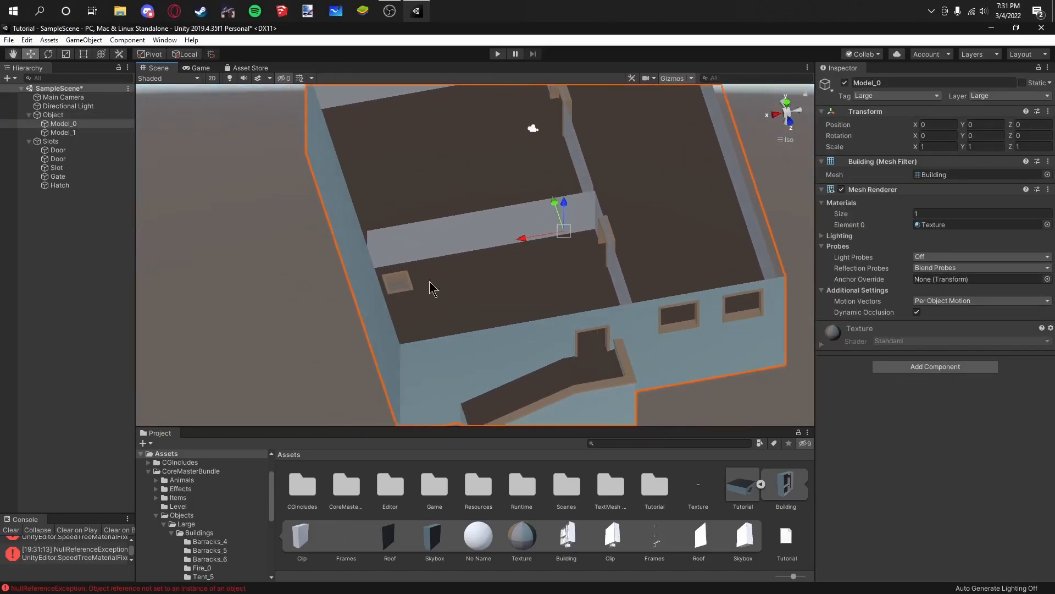
Step: Clear the console messages and check the floor hatch opening again up close
{"action": "left_click", "coordinate": [18, 531]}
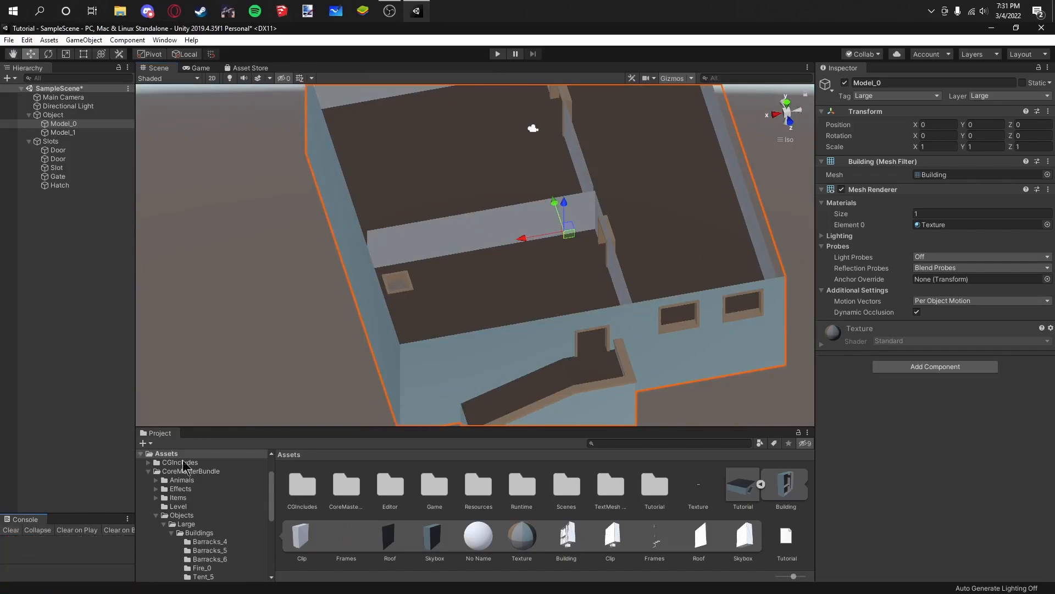
{"action": "left_click_drag", "start_coordinate": [464, 325], "coordinate": [442, 203], "text": "alt"}
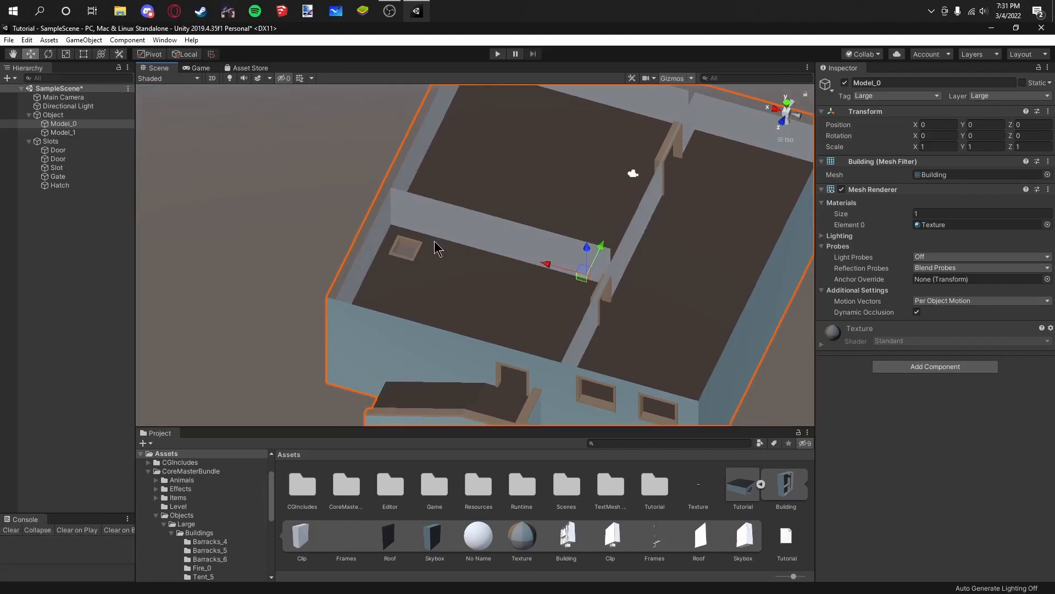
{"action": "scroll", "coordinate": [434, 241], "scroll_direction": "up", "scroll_amount": 2}
{"action": "left_click", "coordinate": [395, 252]}
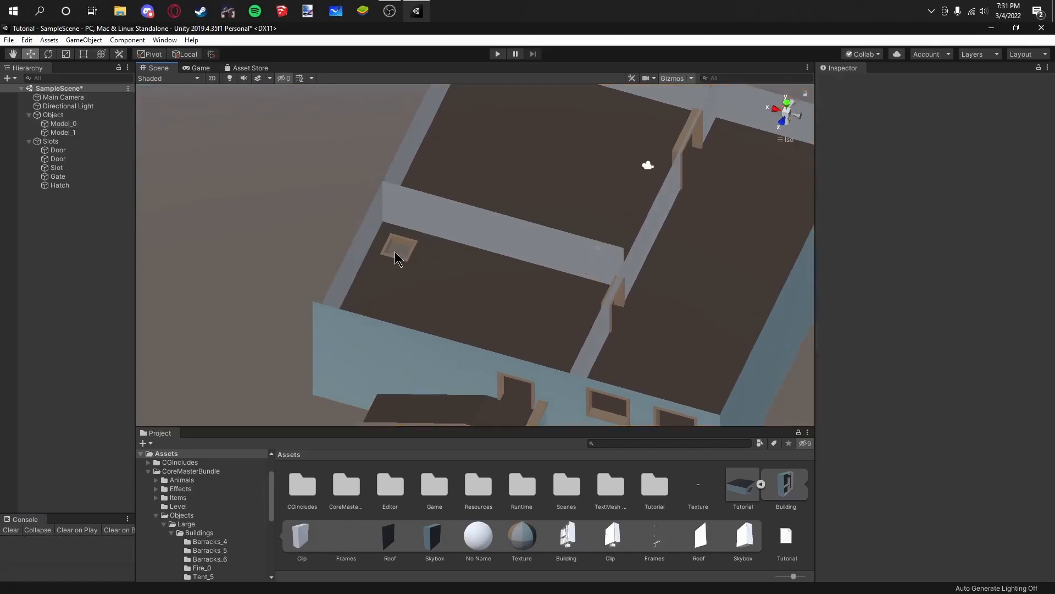
{"action": "left_click", "coordinate": [394, 251]}
Step: Move the Hatch slot through the room toward the floor hatch opening, to about X 7.1
{"action": "left_click", "coordinate": [58, 186]}
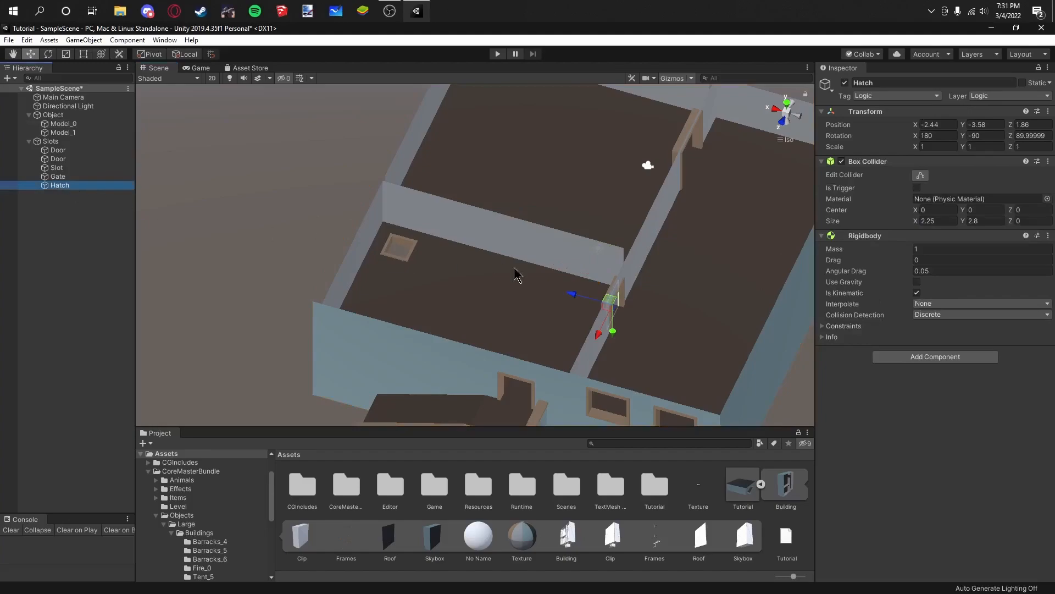
{"action": "left_click_drag", "start_coordinate": [572, 299], "coordinate": [445, 279]}
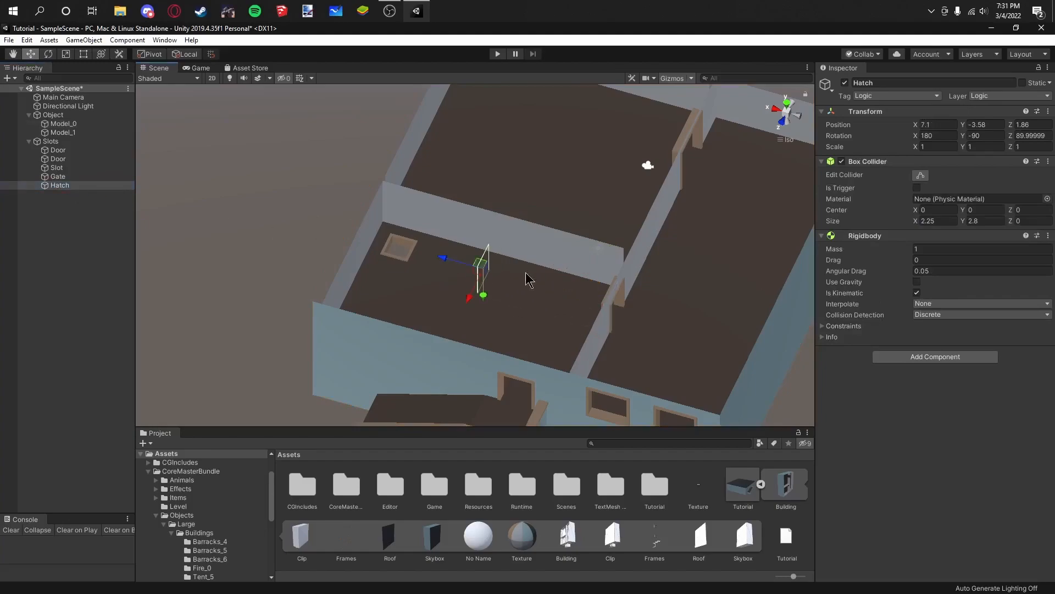
{"action": "mouse_move", "coordinate": [754, 241]}
{"action": "right_mouse_down"}
{"action": "mouse_move", "coordinate": [754, 271]}
{"action": "mouse_move", "coordinate": [685, 226]}
{"action": "mouse_move", "coordinate": [713, 227]}
{"action": "right_mouse_up"}
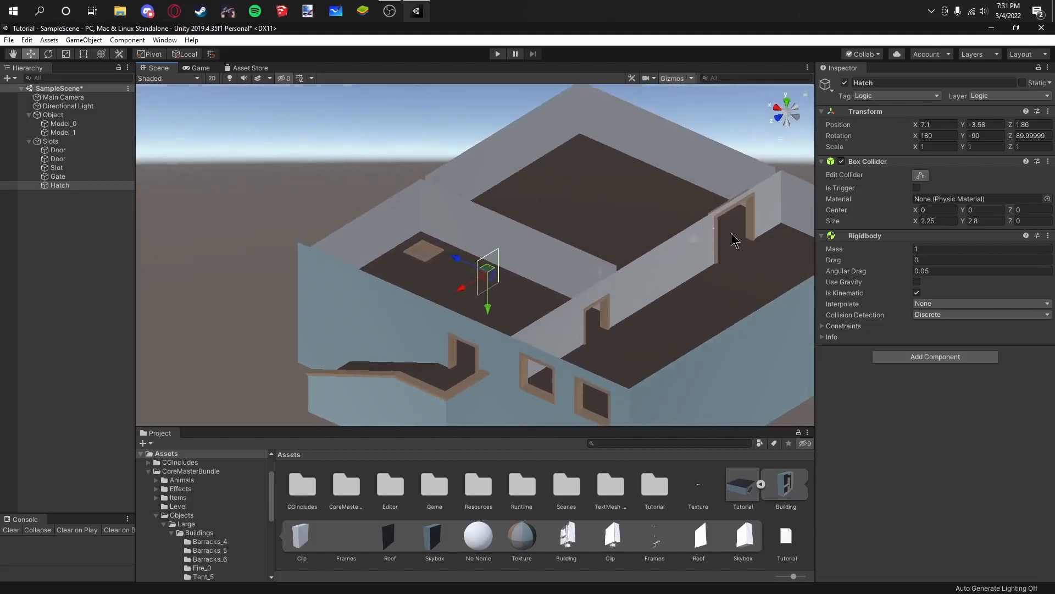
Step: Flatten the Hatch's box collider into a horizontal square with size X 2, Y 0, Z 2
{"action": "left_click", "coordinate": [921, 175]}
{"action": "left_click_drag", "start_coordinate": [485, 255], "coordinate": [489, 284]}
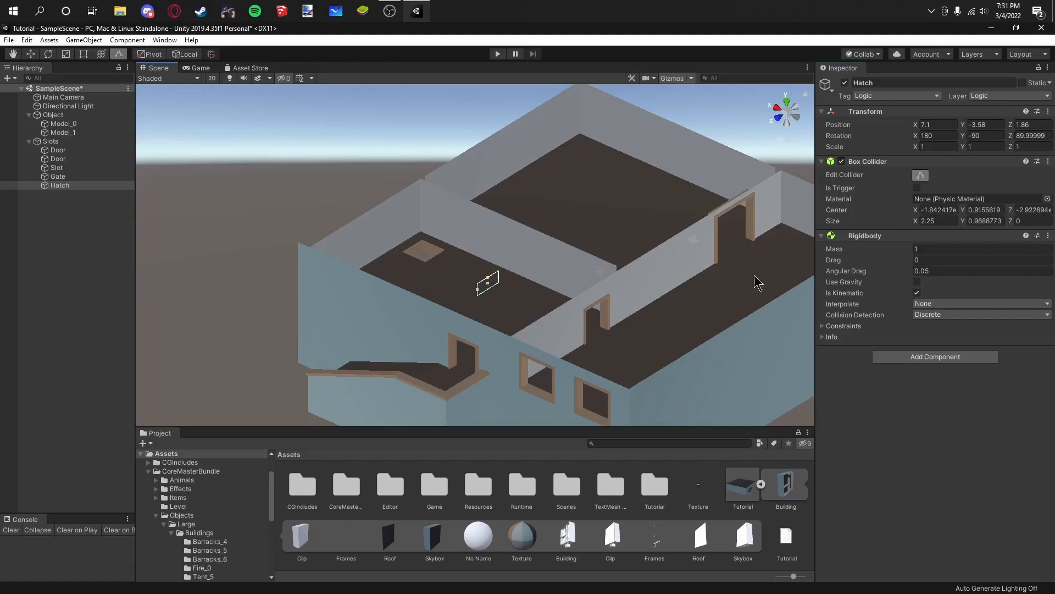
{"action": "left_click", "coordinate": [1002, 220]}
{"action": "type", "text": "0"}
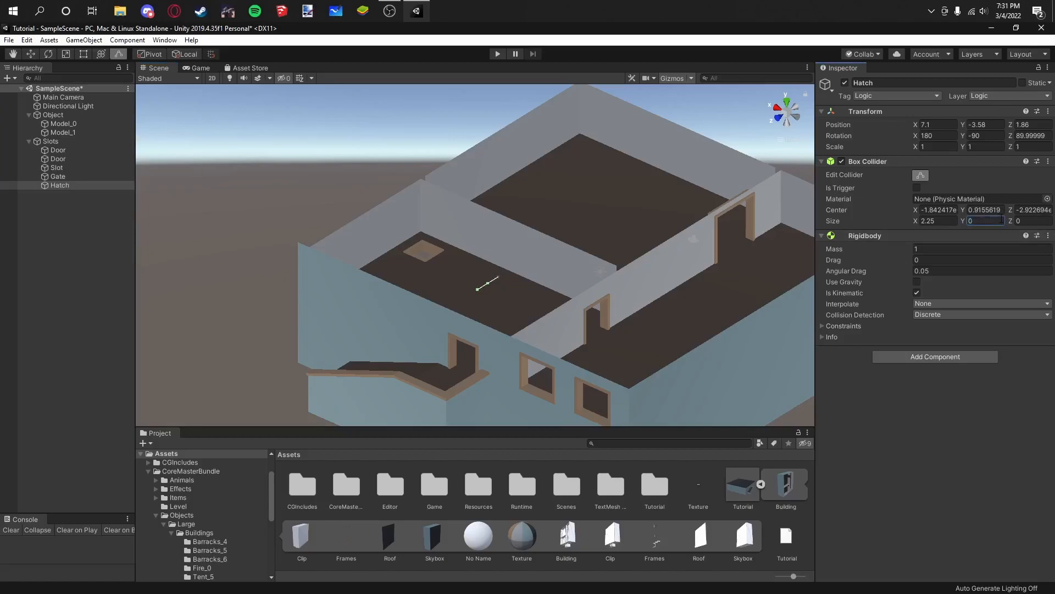
{"action": "left_click", "coordinate": [953, 222]}
{"action": "type", "text": "2"}
Step: Reset the Hatch's box collider center to 0, 0, 0 and return to the Move tool
{"action": "left_click", "coordinate": [940, 210]}
{"action": "type", "text": "0"}
{"action": "left_click", "coordinate": [969, 210]}
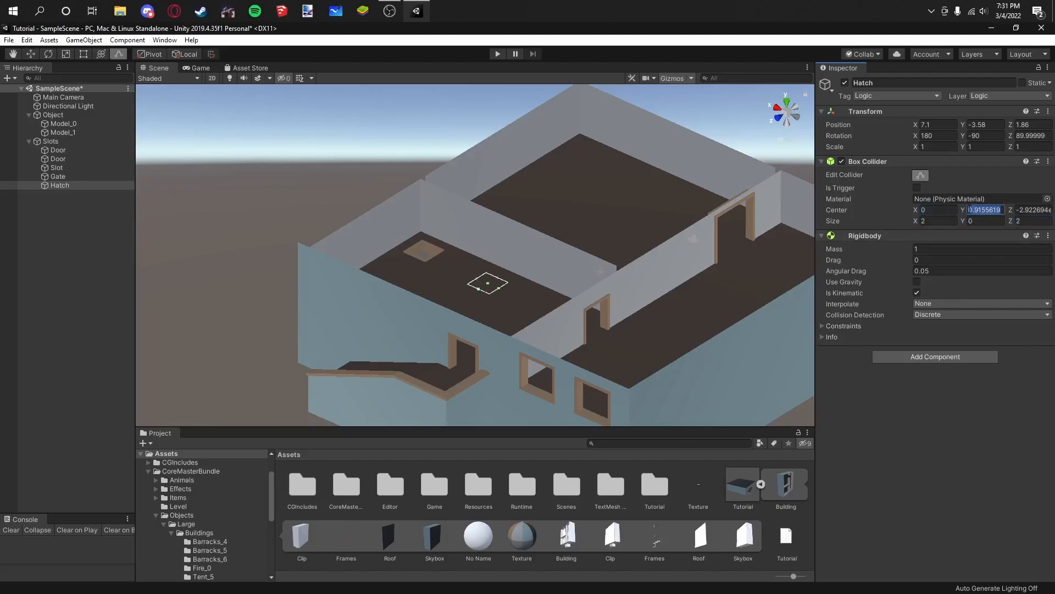
{"action": "type", "text": "0"}
{"action": "left_click", "coordinate": [1025, 210]}
{"action": "type", "text": "0"}
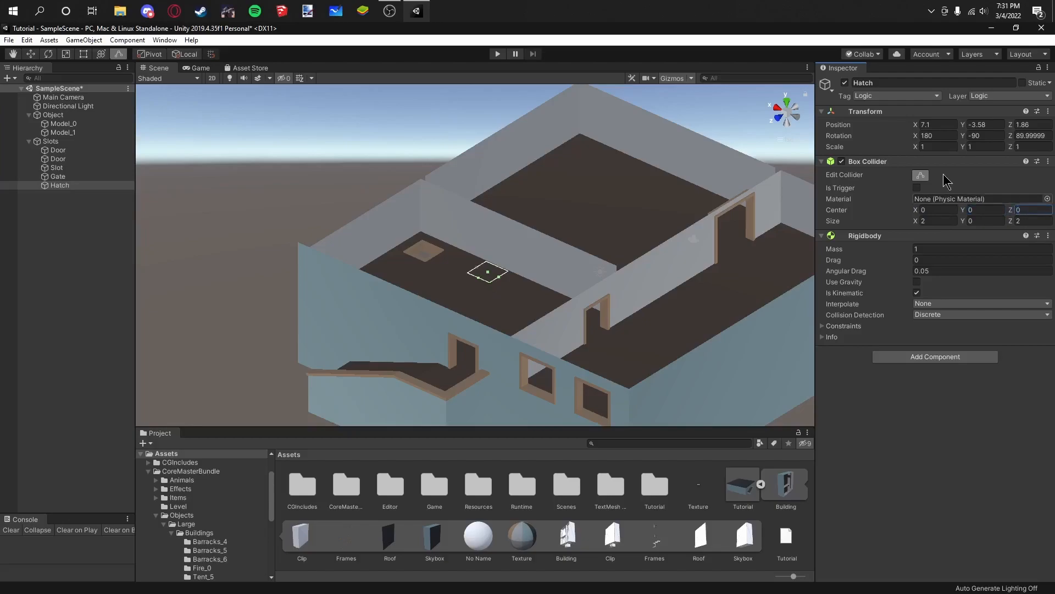
{"action": "left_click", "coordinate": [28, 55]}
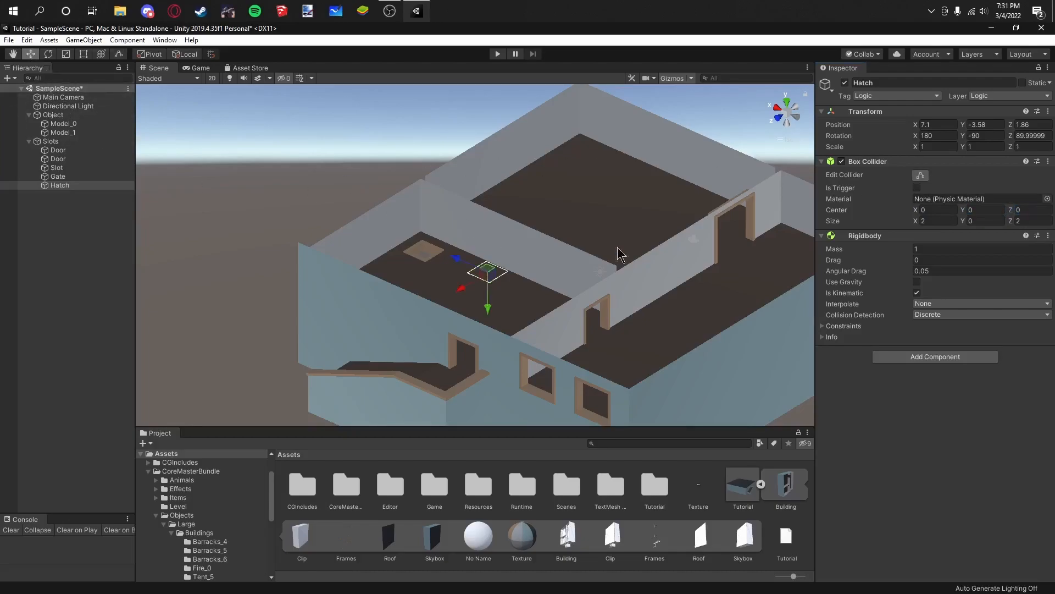
Step: Move the Hatch slot horizontally over the floor hatch opening, working in the top view
{"action": "left_click", "coordinate": [786, 112]}
{"action": "left_click", "coordinate": [787, 107]}
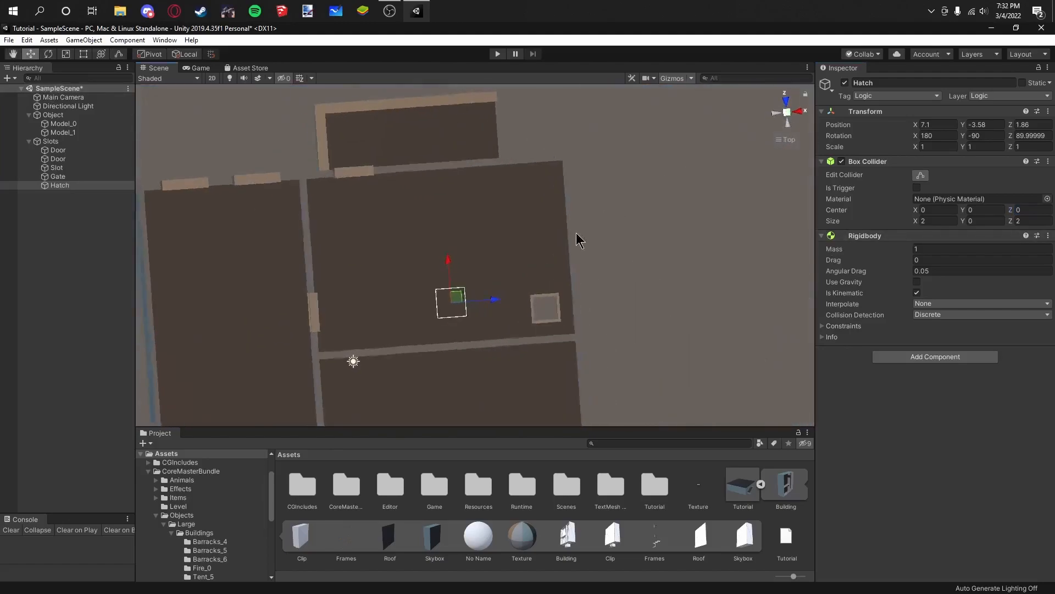
{"action": "left_click_drag", "start_coordinate": [459, 301], "coordinate": [556, 314]}
{"action": "scroll", "coordinate": [582, 324], "scroll_direction": "up", "scroll_amount": 3}
{"action": "scroll", "coordinate": [599, 322], "scroll_direction": "up", "scroll_amount": 5}
{"action": "mouse_move", "coordinate": [654, 362]}
{"action": "middle_mouse_down"}
{"action": "mouse_move", "coordinate": [539, 295]}
{"action": "mouse_move", "coordinate": [483, 276]}
{"action": "middle_mouse_up"}
Step: Lower the Hatch slot into the hatch frame in the front view, at about X 13.63, Y -2.74, Z 0.32
{"action": "left_click", "coordinate": [787, 103]}
{"action": "scroll", "coordinate": [601, 329], "scroll_direction": "up", "scroll_amount": 8}
{"action": "middle_click_drag", "start_coordinate": [639, 357], "coordinate": [586, 306]}
{"action": "left_click_drag", "start_coordinate": [498, 325], "coordinate": [498, 367]}
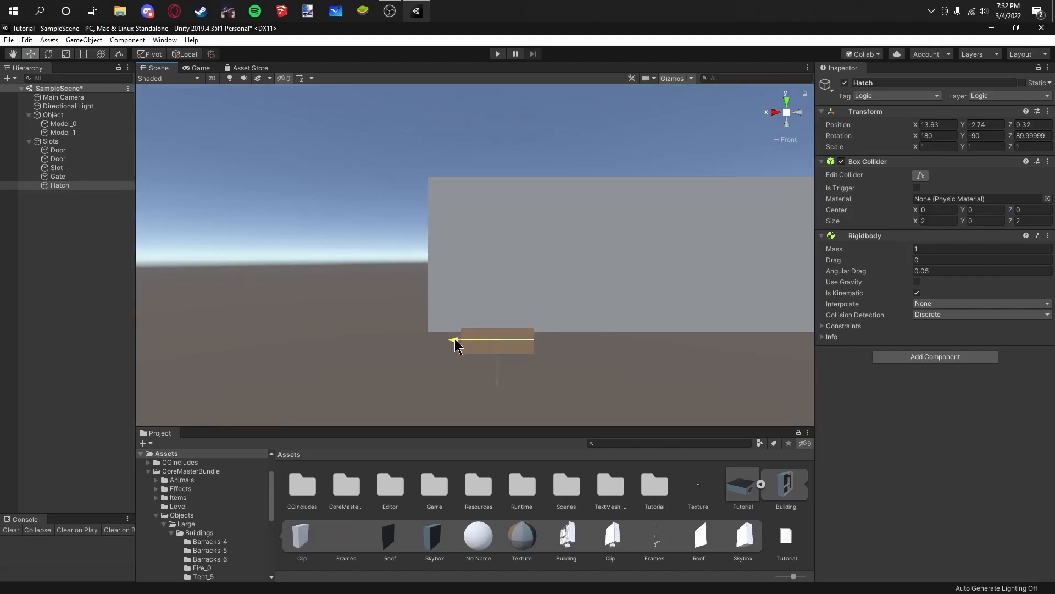
{"action": "scroll", "coordinate": [611, 328], "scroll_direction": "down", "scroll_amount": 3}
{"action": "left_click", "coordinate": [362, 272]}
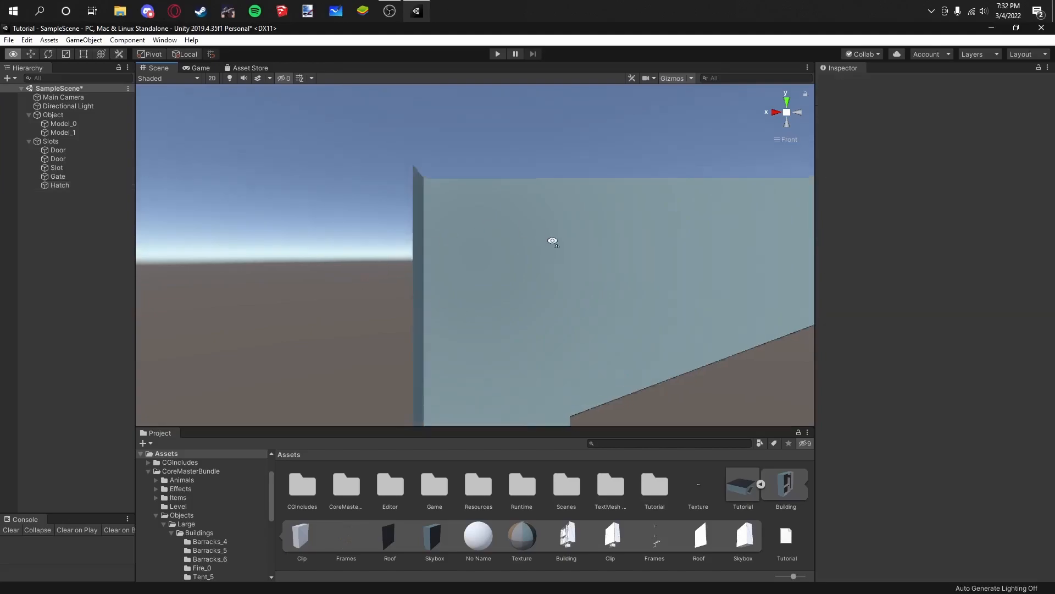
Step: Duplicate the second Door slot and move the copy toward the floor hatch, to about X 13.84, Z 9.06
{"action": "right_click_drag", "start_coordinate": [552, 237], "coordinate": [550, 328]}
{"action": "scroll", "coordinate": [550, 328], "scroll_direction": "down", "scroll_amount": 4}
{"action": "middle_click_drag", "start_coordinate": [500, 291], "coordinate": [466, 299]}
{"action": "left_click", "coordinate": [75, 159]}
{"action": "scroll", "coordinate": [489, 277], "scroll_direction": "down", "scroll_amount": 3}
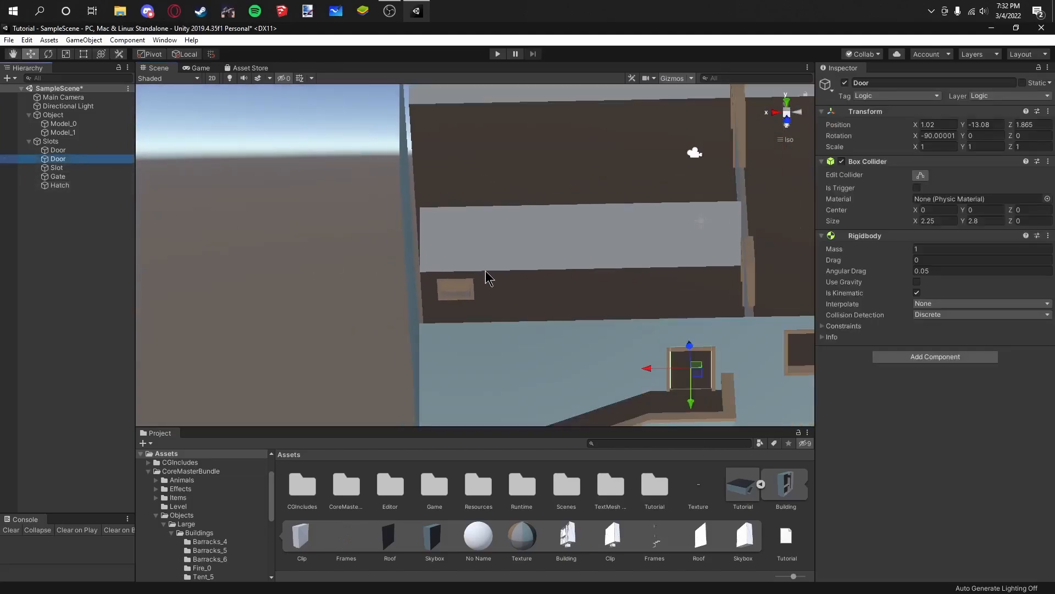
{"action": "key", "text": "ctrl+d"}
{"action": "left_click_drag", "start_coordinate": [695, 382], "coordinate": [468, 274]}
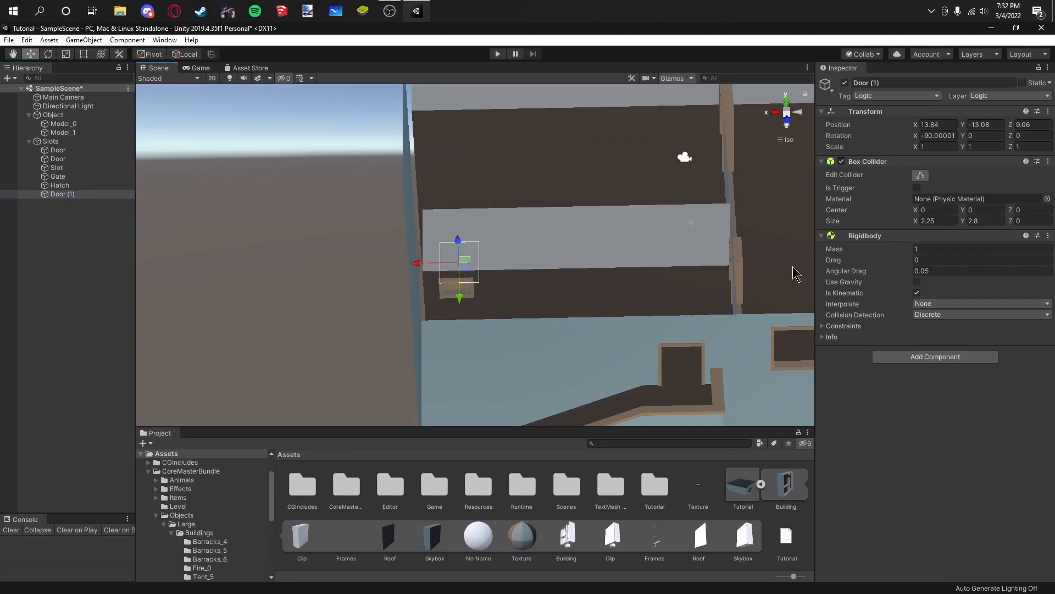
Step: Set the duplicated door's box collider size to X 1.5 and Y 4.75
{"action": "left_click", "coordinate": [953, 222]}
{"action": "type", "text": "1.5"}
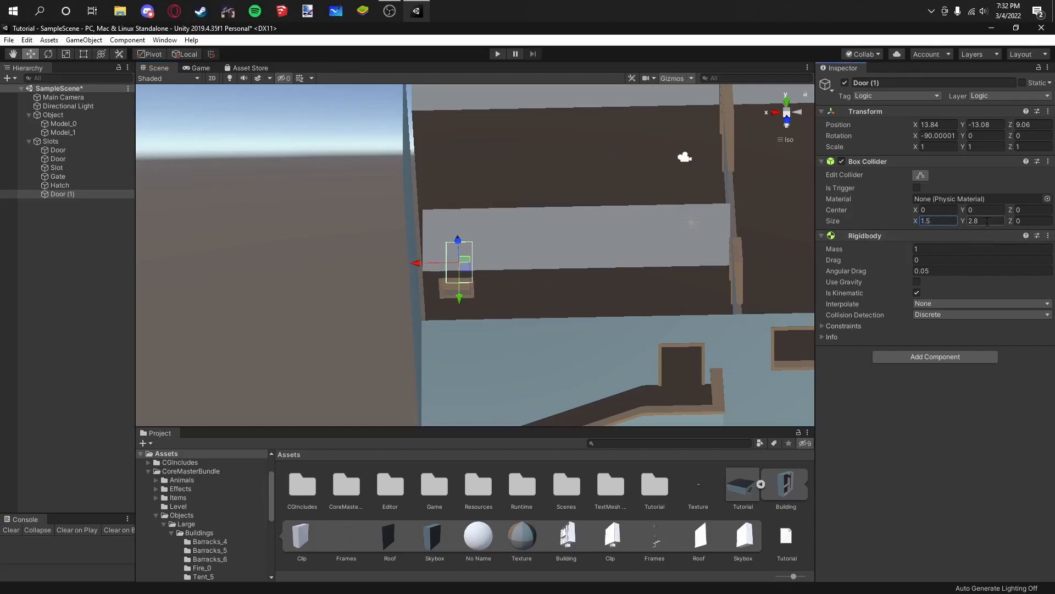
{"action": "type", "text": "4.75"}
Step: Align the duplicated door slot with the hatch opening's edge in the top view, at about X 13.64, Y -1.92
{"action": "middle_click_drag", "start_coordinate": [663, 295], "coordinate": [630, 271]}
{"action": "right_click_drag", "start_coordinate": [631, 270], "coordinate": [628, 281]}
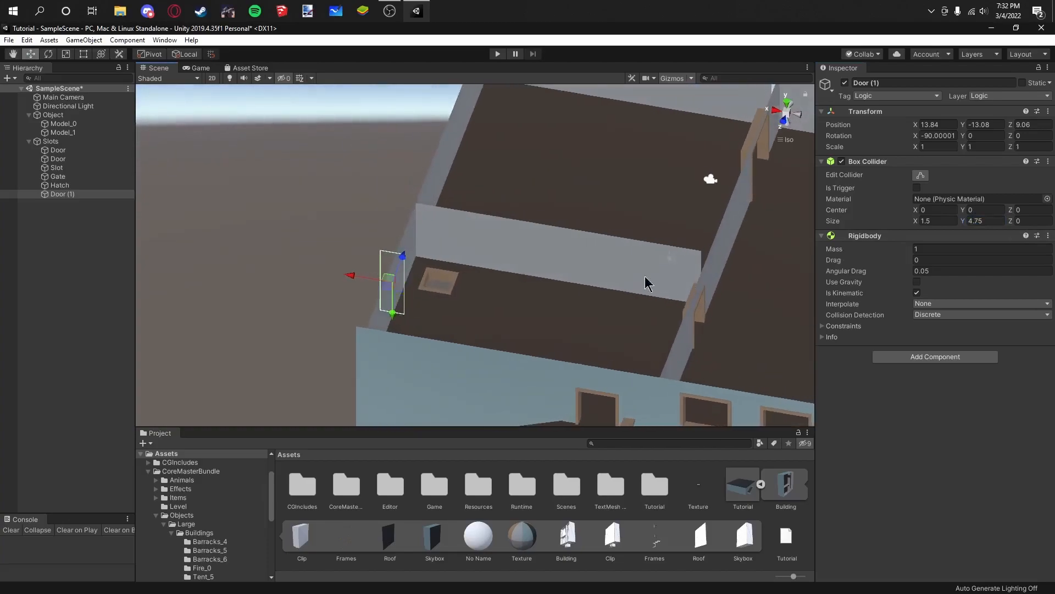
{"action": "left_click", "coordinate": [786, 127]}
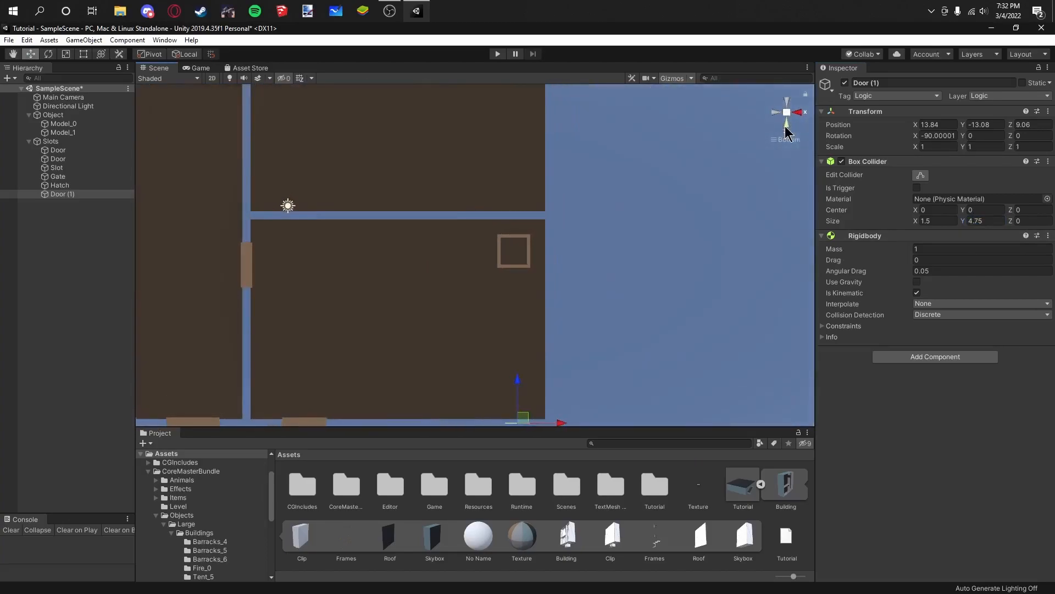
{"action": "left_click", "coordinate": [786, 101]}
{"action": "left_click", "coordinate": [786, 102]}
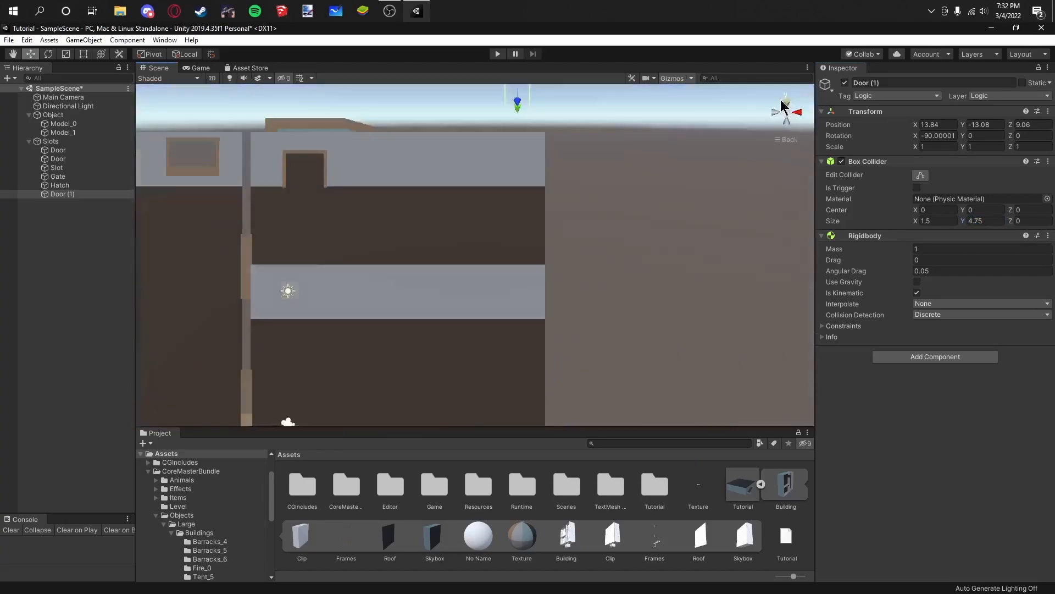
{"action": "left_click_drag", "start_coordinate": [517, 135], "coordinate": [520, 310]}
{"action": "left_click_drag", "start_coordinate": [559, 273], "coordinate": [556, 275]}
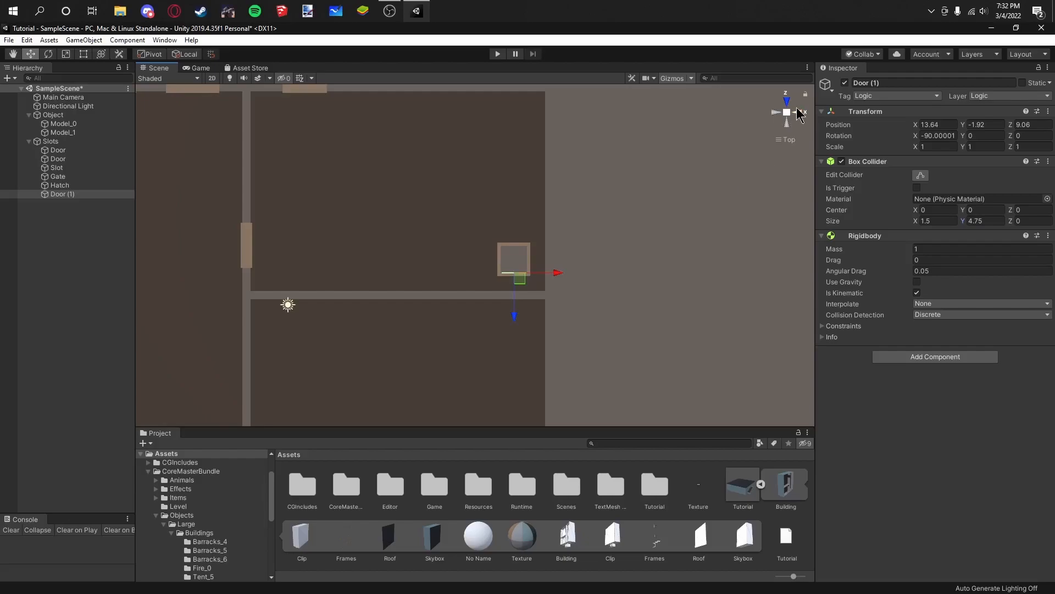
Step: Lower the duplicated door slot in the front view until it meets the hatch, at about Z 2.68
{"action": "left_click", "coordinate": [787, 102]}
{"action": "scroll", "coordinate": [441, 184], "scroll_direction": "up", "scroll_amount": 7}
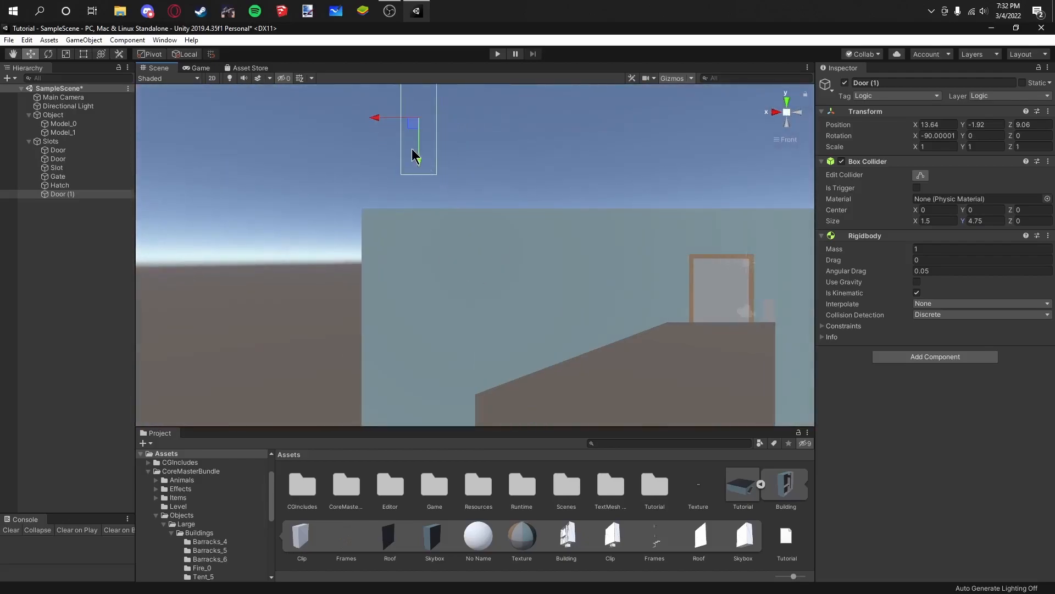
{"action": "scroll", "coordinate": [413, 157], "scroll_direction": "up", "scroll_amount": 3}
{"action": "left_click_drag", "start_coordinate": [411, 156], "coordinate": [383, 325]}
{"action": "middle_click_drag", "start_coordinate": [420, 295], "coordinate": [420, 298]}
Step: Fine-tune the duplicated slot's depth against the inner edge of the hatch frame, at about Y -1.95
{"action": "left_click_drag", "start_coordinate": [453, 259], "coordinate": [264, 341], "text": "alt"}
{"action": "left_click_drag", "start_coordinate": [496, 235], "coordinate": [494, 235]}
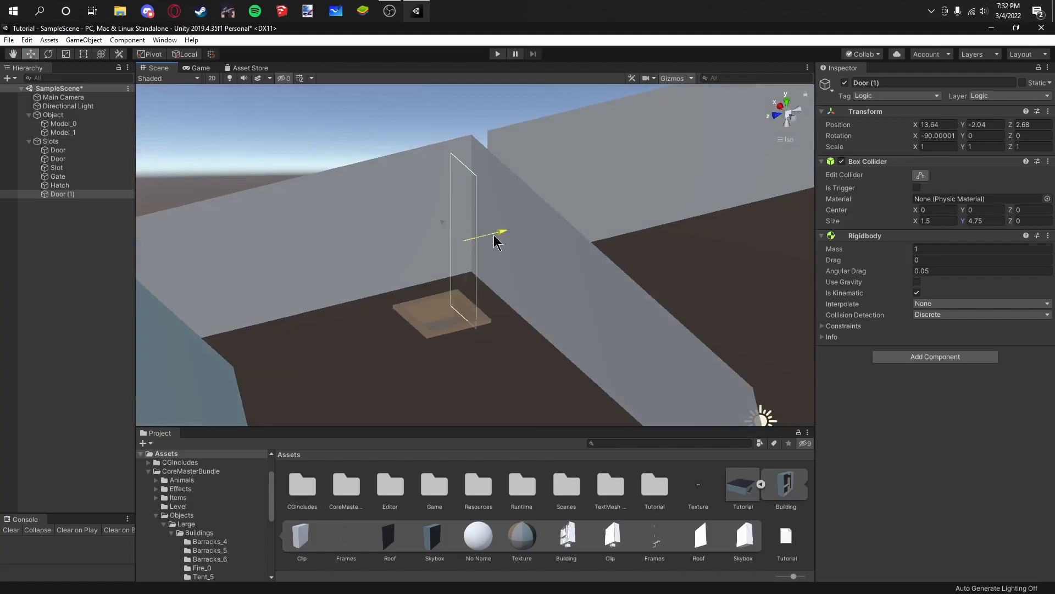
{"action": "left_click_drag", "start_coordinate": [607, 266], "coordinate": [541, 228], "text": "alt"}
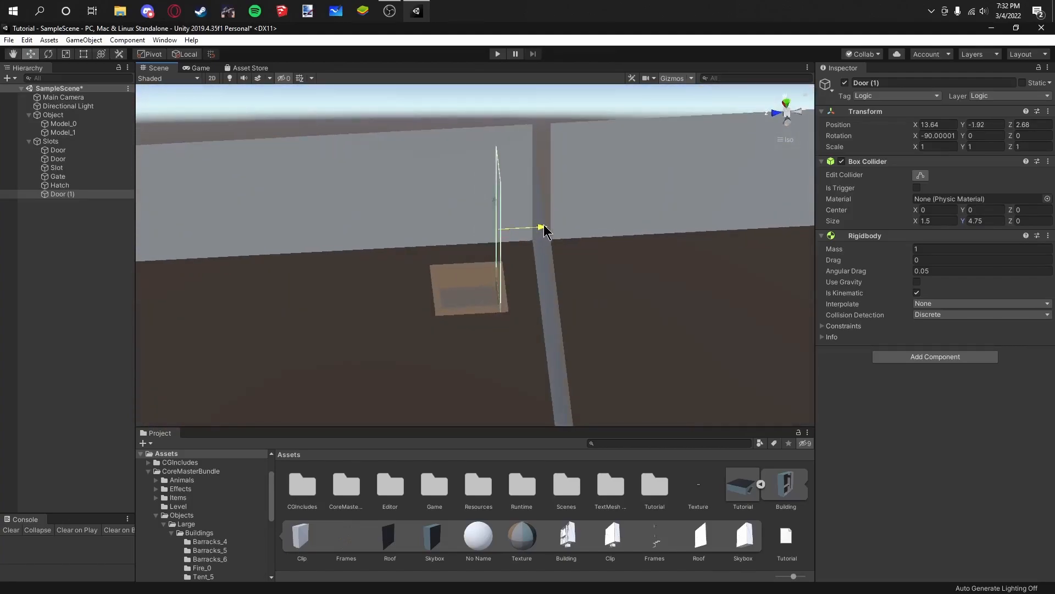
{"action": "left_click_drag", "start_coordinate": [483, 302], "coordinate": [591, 305], "text": "alt"}
Step: Rename the duplicated slot Climb and set its layer to TransparentFX
{"action": "left_click", "coordinate": [891, 83]}
{"action": "type", "text": "Climb"}
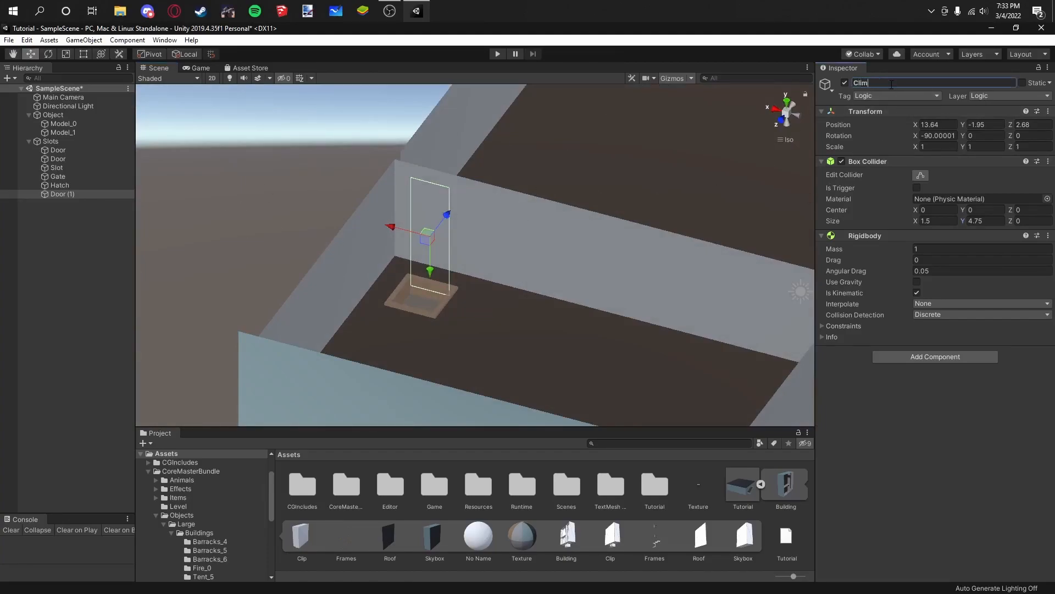
{"action": "left_click", "coordinate": [977, 97]}
{"action": "left_click", "coordinate": [989, 121]}
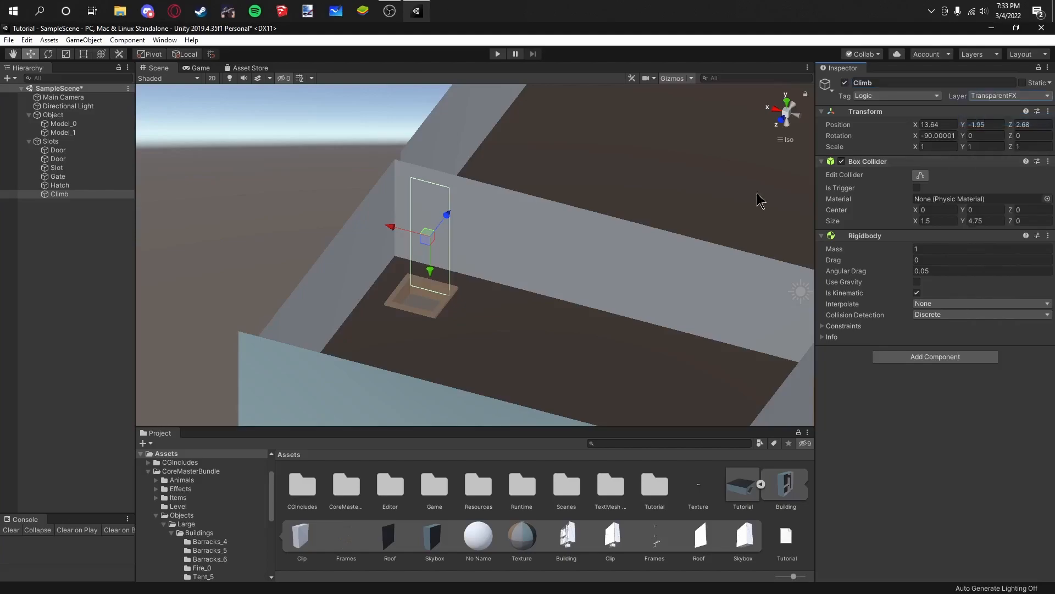
Step: Examine the whole building and its placed slots from several angles
{"action": "scroll", "coordinate": [539, 265], "scroll_direction": "down", "scroll_amount": 6}
{"action": "middle_click_drag", "start_coordinate": [526, 252], "coordinate": [538, 252]}
{"action": "left_click", "coordinate": [375, 228]}
{"action": "left_click_drag", "start_coordinate": [374, 229], "coordinate": [537, 247], "text": "alt"}
{"action": "left_click", "coordinate": [455, 238]}
{"action": "scroll", "coordinate": [455, 239], "scroll_direction": "down", "scroll_amount": 4}
{"action": "middle_click_drag", "start_coordinate": [455, 238], "coordinate": [407, 244]}
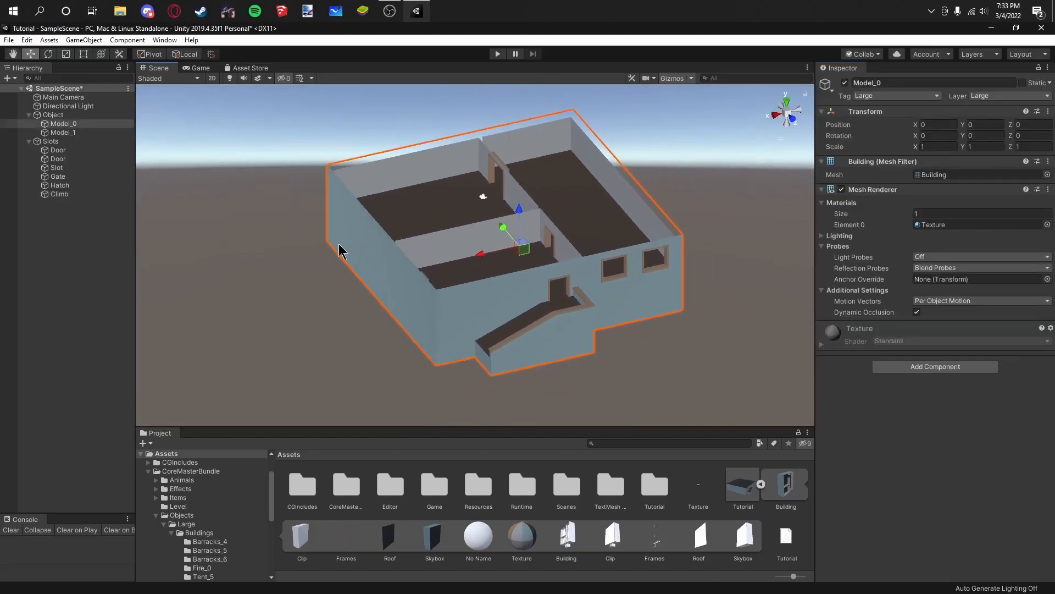
{"action": "left_click", "coordinate": [59, 143]}
{"action": "right_click_drag", "start_coordinate": [651, 274], "coordinate": [647, 278]}
{"action": "left_click_drag", "start_coordinate": [648, 279], "coordinate": [527, 258], "text": "alt"}
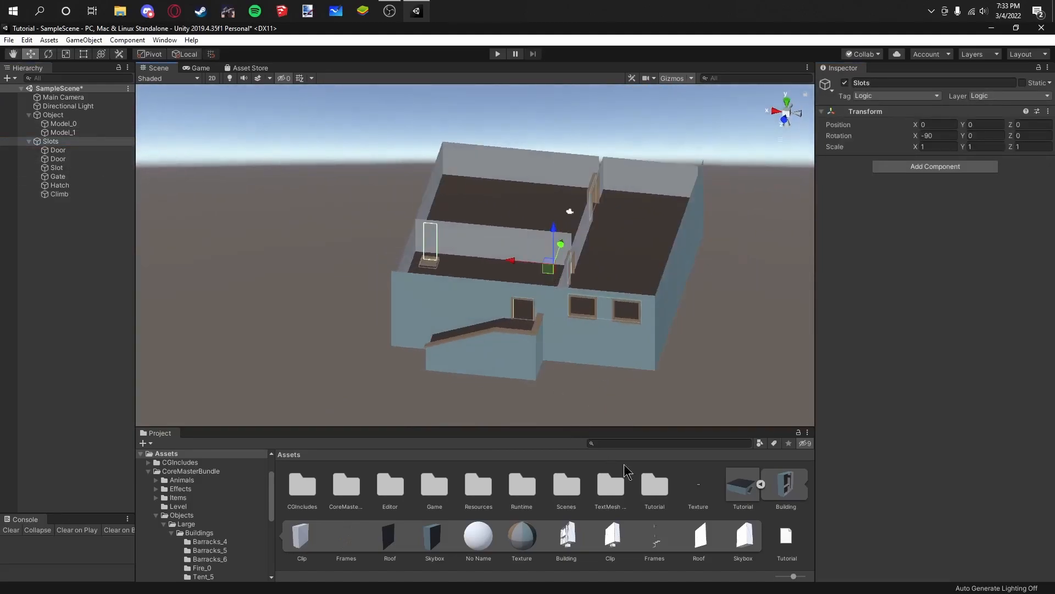
Step: Save the Slots object as a prefab in the Tutorial assets folder
{"action": "double_click", "coordinate": [654, 484]}
{"action": "left_click", "coordinate": [93, 142]}
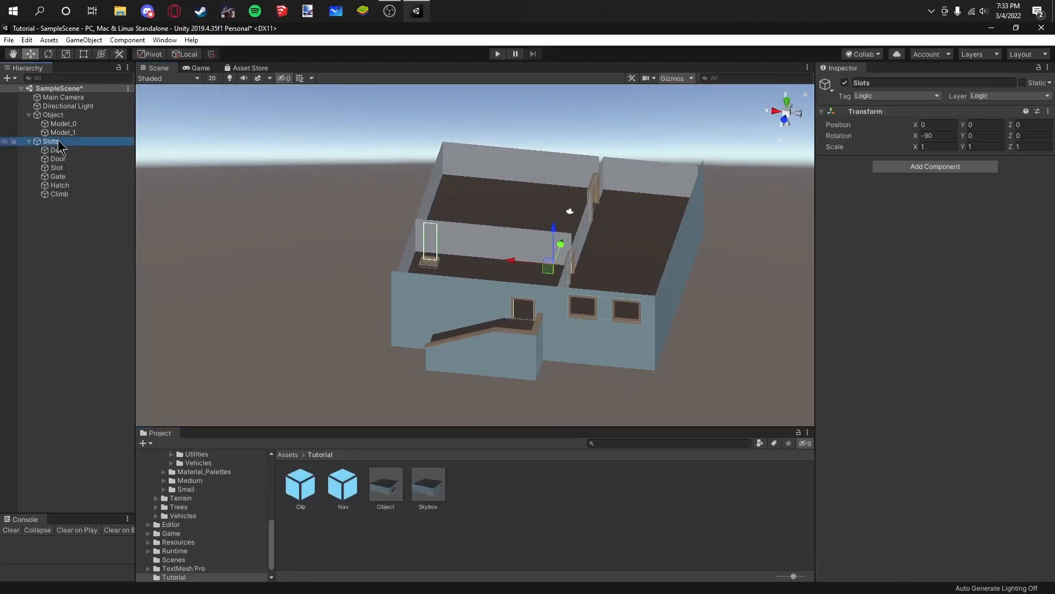
{"action": "left_click_drag", "start_coordinate": [60, 141], "coordinate": [516, 508]}
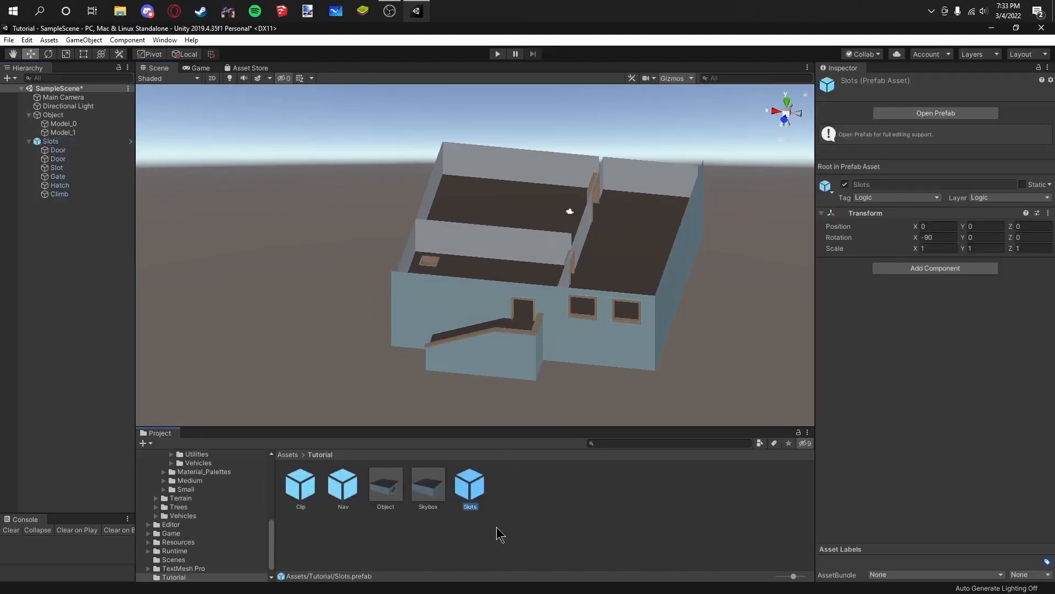
Step: Open the Object prefab and inspect its root's LOD group, mesh collider and building model
{"action": "left_click", "coordinate": [438, 492]}
{"action": "double_click", "coordinate": [395, 477]}
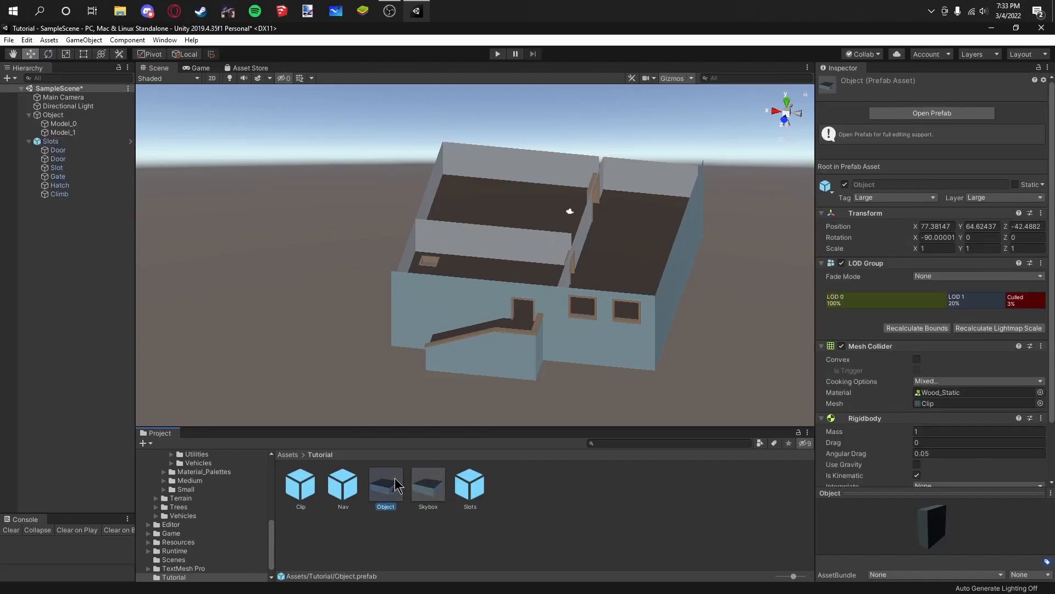
{"action": "left_click", "coordinate": [88, 103]}
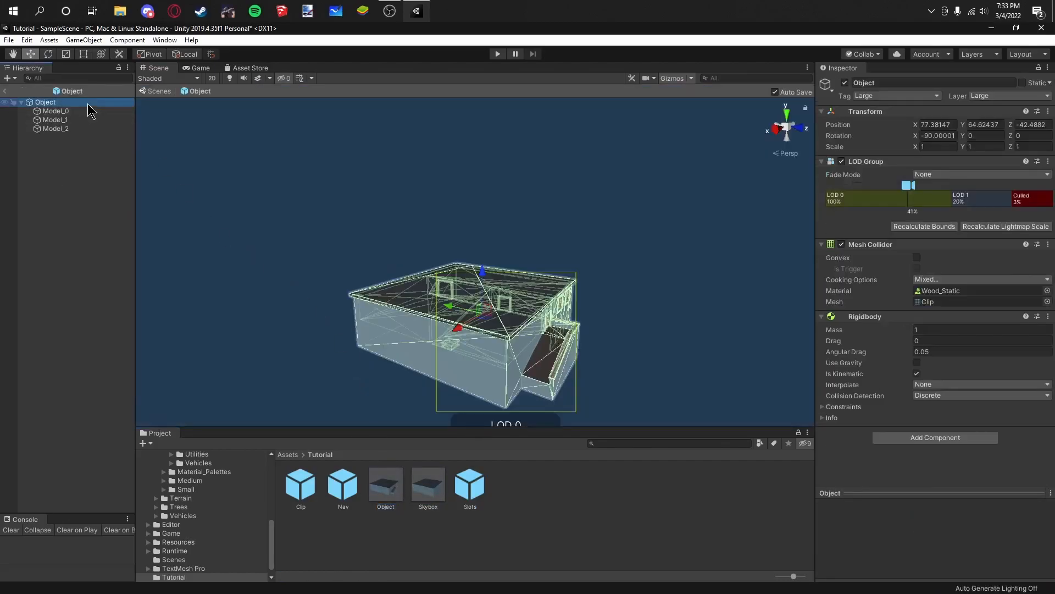
{"action": "right_click_drag", "start_coordinate": [621, 343], "coordinate": [592, 336]}
{"action": "middle_click_drag", "start_coordinate": [621, 363], "coordinate": [570, 334]}
{"action": "scroll", "coordinate": [564, 338], "scroll_direction": "up", "scroll_amount": 3}
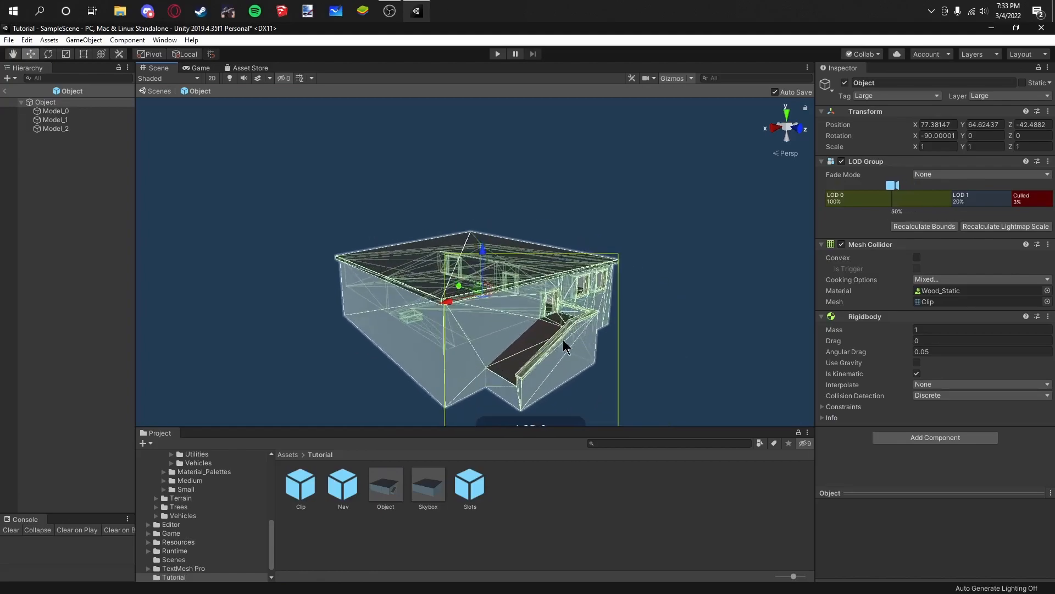
Step: Check the collider meshes of the Nav and Clip prefabs and return to the main scene
{"action": "double_click", "coordinate": [346, 479]}
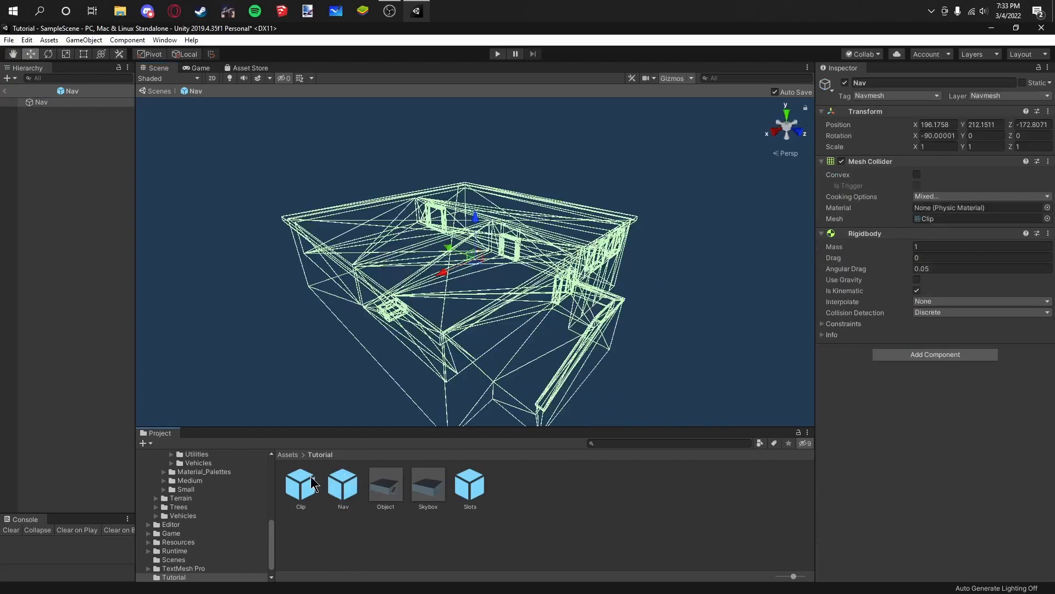
{"action": "middle_click_drag", "start_coordinate": [504, 415], "coordinate": [461, 338]}
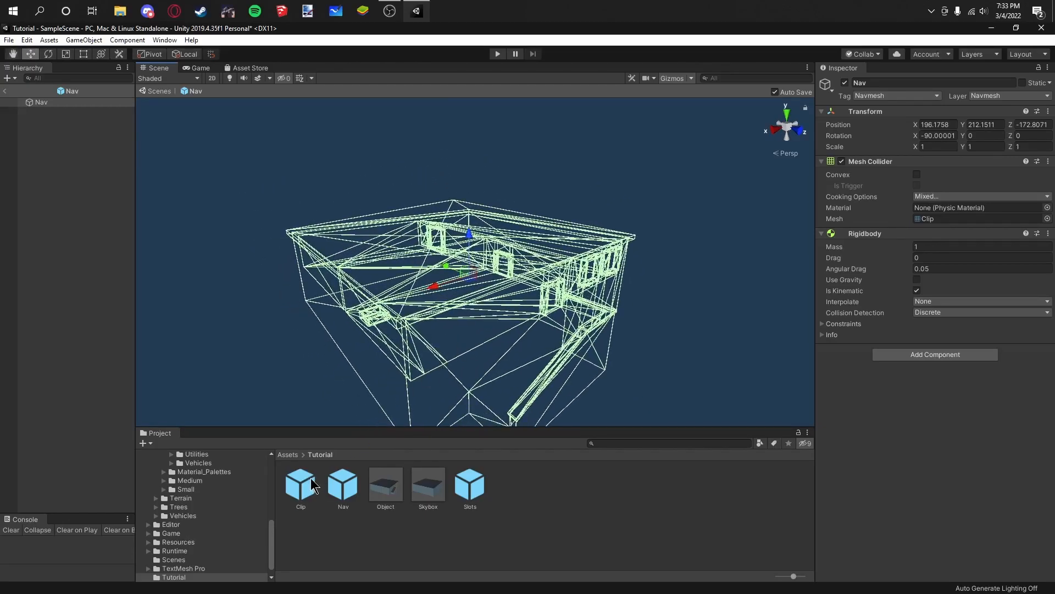
{"action": "double_click", "coordinate": [312, 485]}
{"action": "scroll", "coordinate": [397, 409], "scroll_direction": "down", "scroll_amount": 6}
{"action": "right_click_drag", "start_coordinate": [441, 384], "coordinate": [514, 352]}
{"action": "middle_click_drag", "start_coordinate": [514, 352], "coordinate": [583, 309]}
{"action": "left_click", "coordinate": [678, 286]}
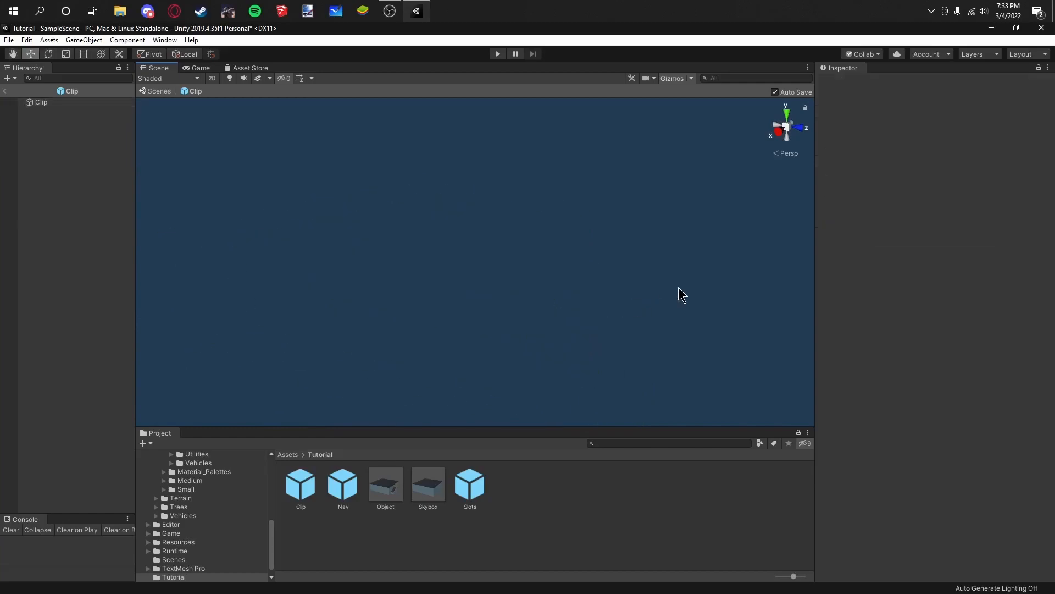
{"action": "left_click", "coordinate": [4, 89]}
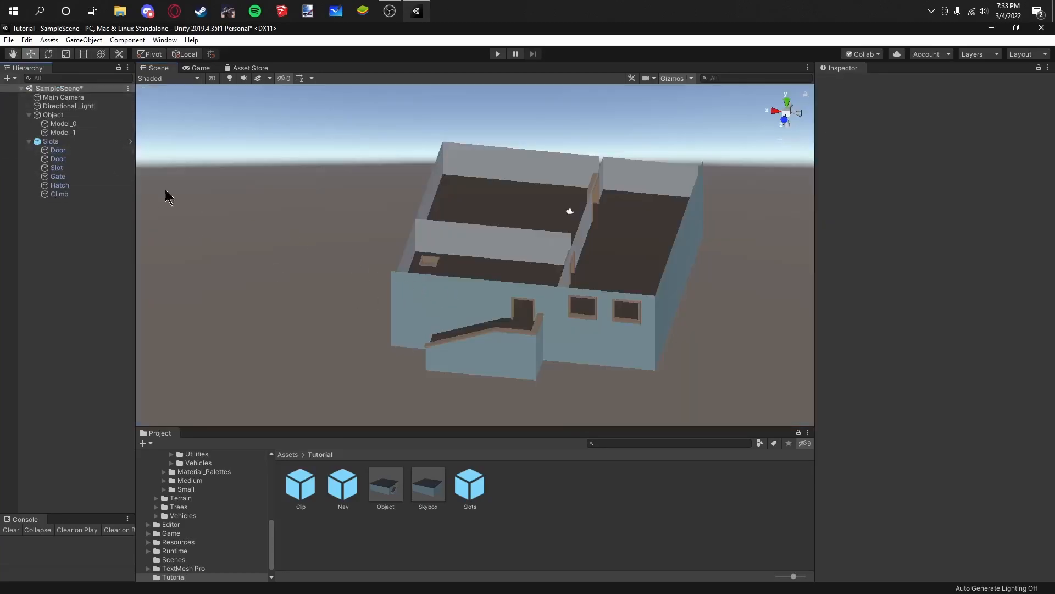
Step: Delete the Object and Slots objects from the scene and clear the console errors
{"action": "left_click", "coordinate": [54, 115]}
{"action": "left_click", "coordinate": [51, 141], "text": "shift"}
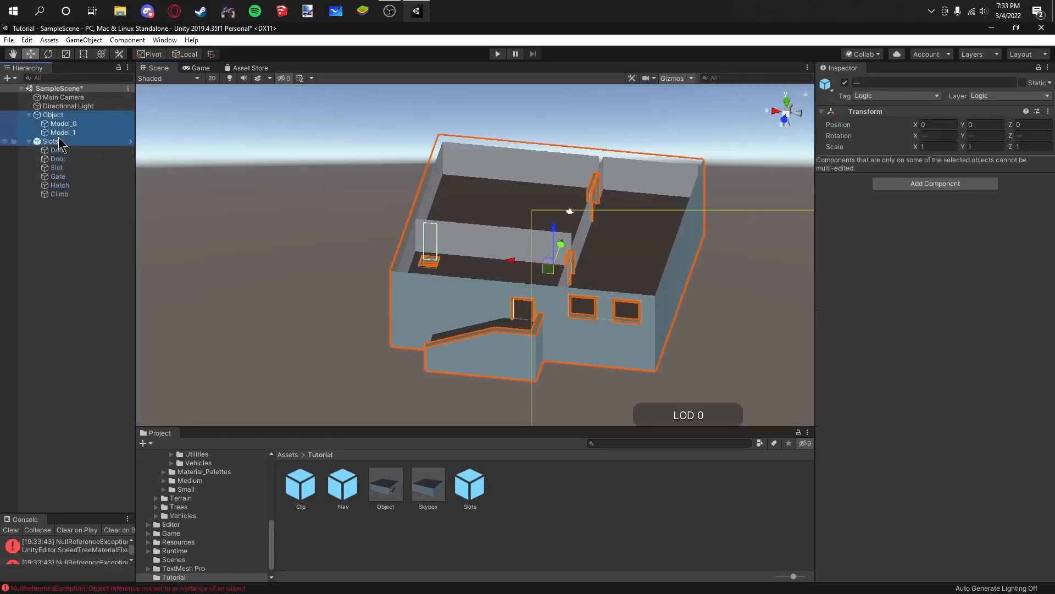
{"action": "key", "text": "Delete"}
{"action": "scroll", "coordinate": [477, 266], "scroll_direction": "down", "scroll_amount": 4}
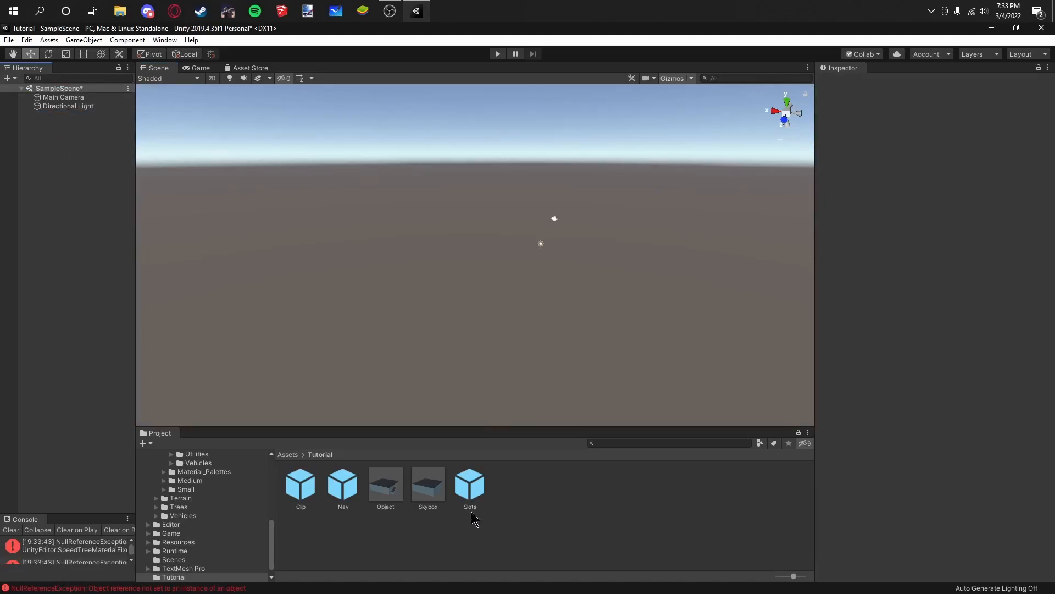
{"action": "left_click", "coordinate": [11, 529]}
Step: Select the Tutorial assets folder, open the Unturned Bundle Tool and dock it beside the Inspector
{"action": "left_click", "coordinate": [290, 455]}
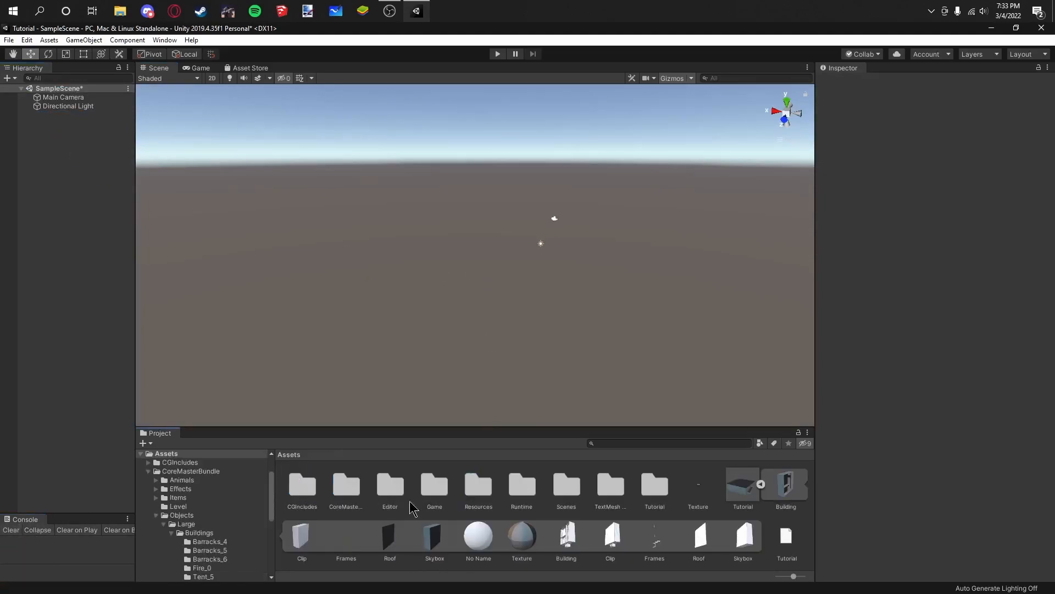
{"action": "left_click", "coordinate": [656, 487]}
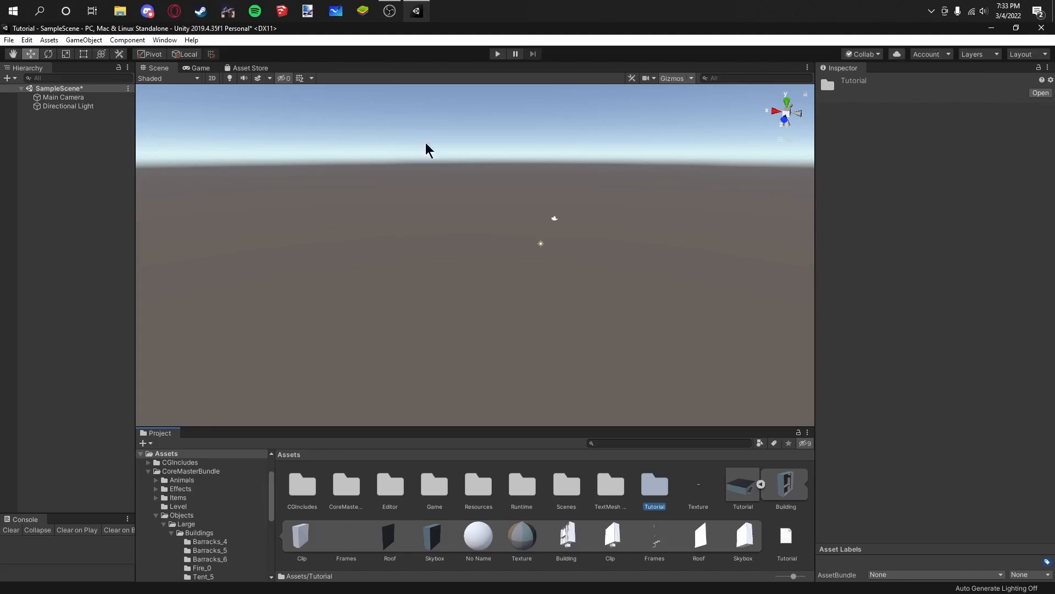
{"action": "left_click", "coordinate": [164, 41]}
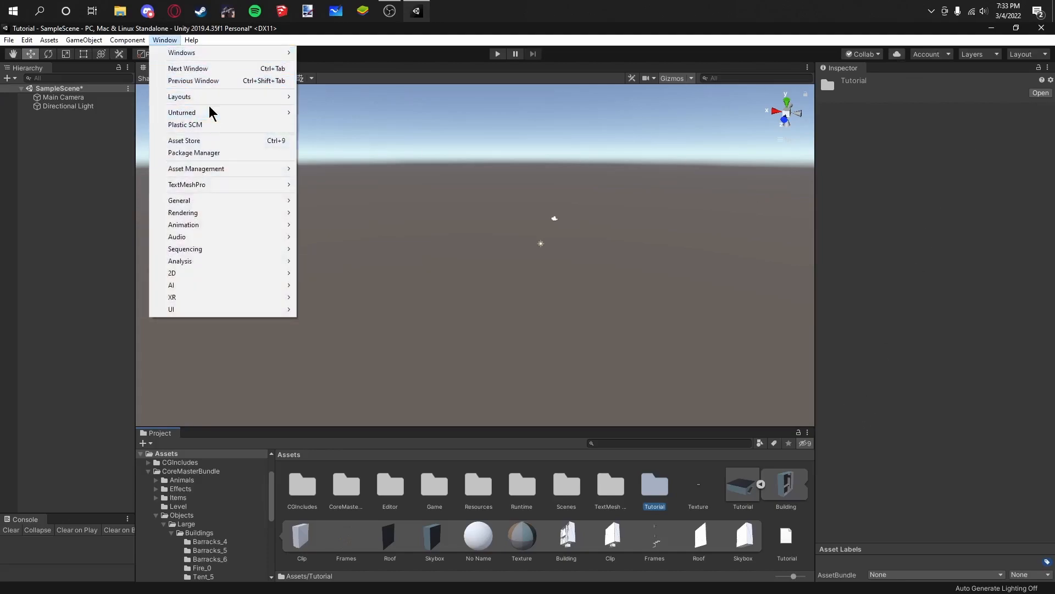
{"action": "mouse_move", "coordinate": [209, 113]}
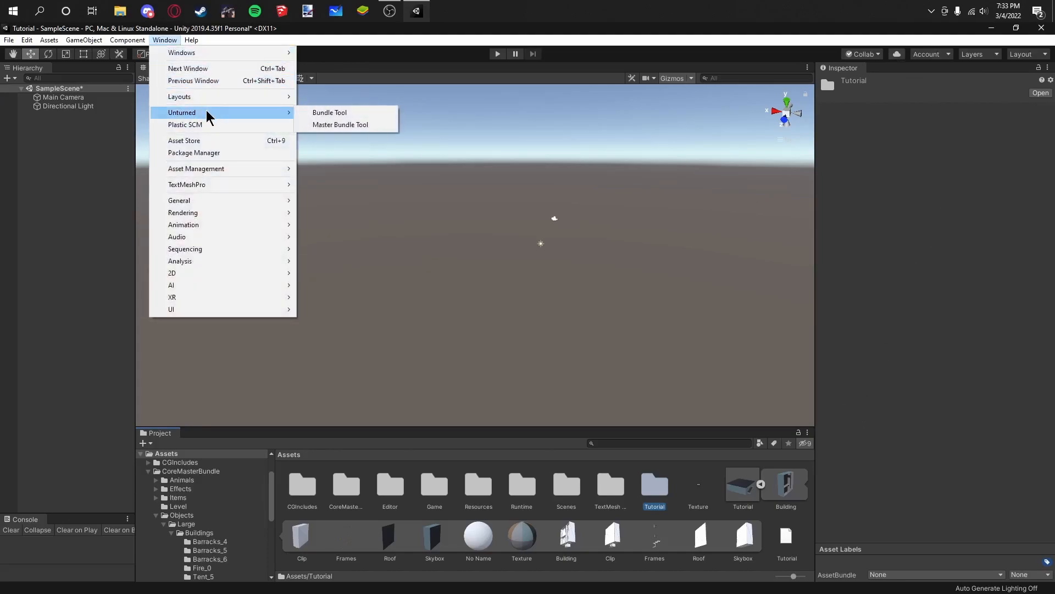
{"action": "left_click", "coordinate": [344, 117]}
{"action": "left_click_drag", "start_coordinate": [308, 104], "coordinate": [882, 75]}
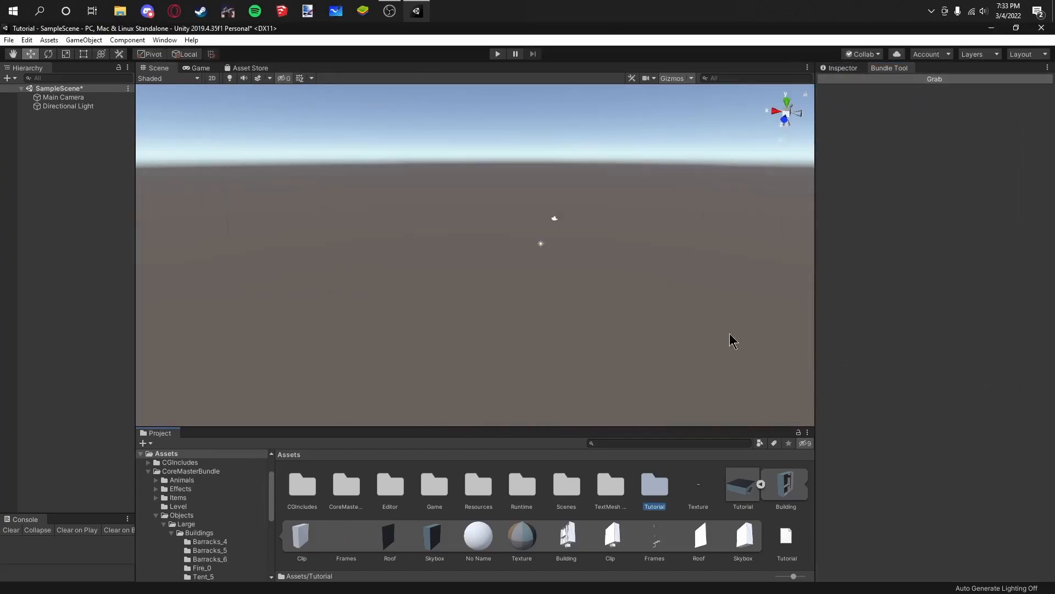
Step: Grab the Tutorial folder's assets and bundle them as Tutorial.unity3d in the Desktop Tutorial\Tutorial project folder
{"action": "left_click", "coordinate": [877, 81]}
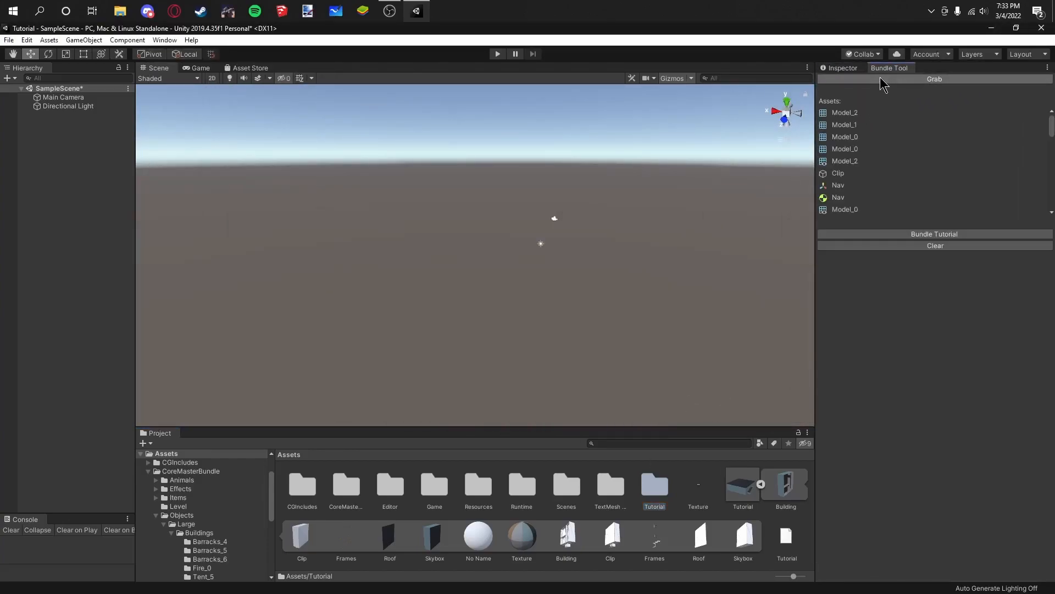
{"action": "left_click", "coordinate": [880, 235]}
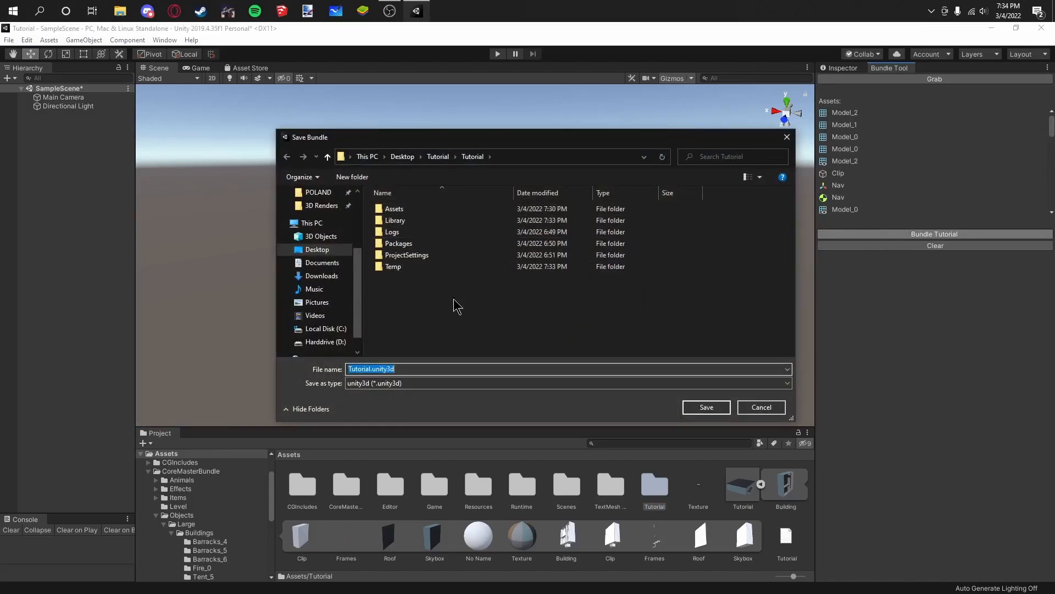
{"action": "left_click", "coordinate": [707, 409]}
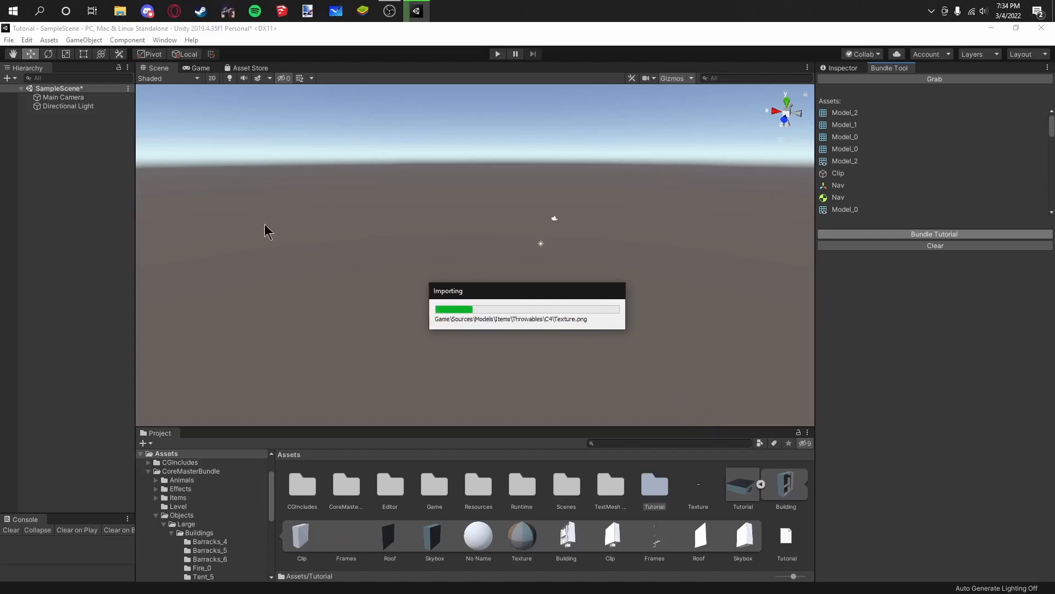
Step: Switch to File Explorer and view the Tutorial project folder inside the Desktop's Tutorial folder
{"action": "left_click", "coordinate": [120, 11]}
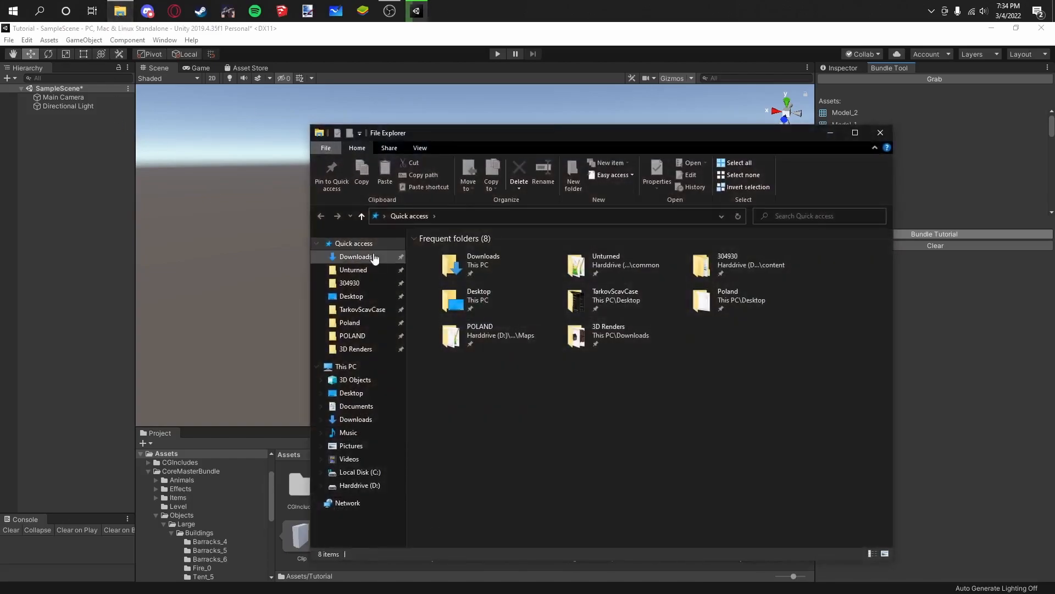
{"action": "left_click", "coordinate": [360, 299]}
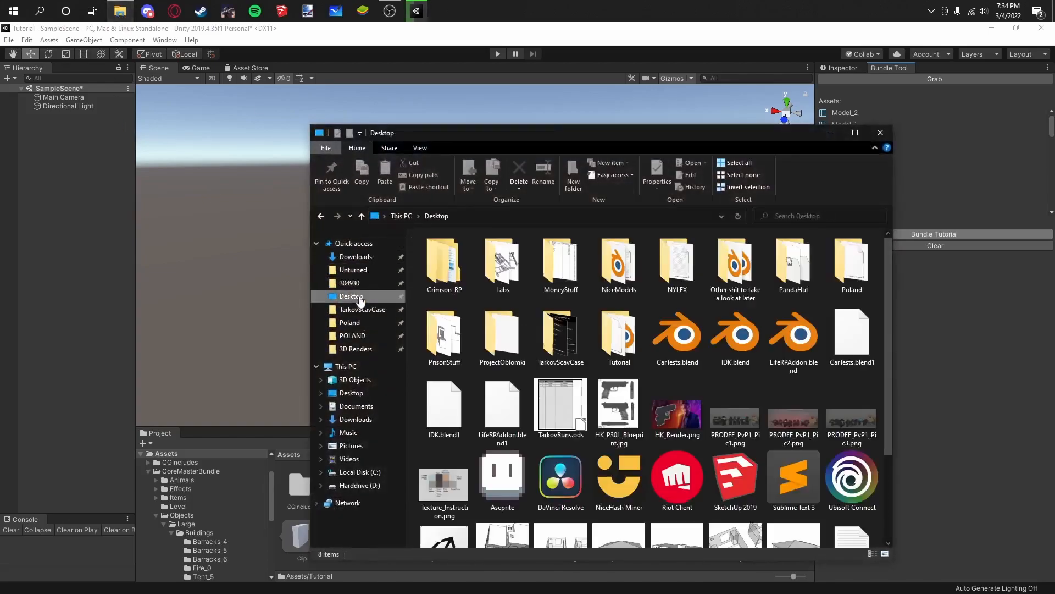
{"action": "double_click", "coordinate": [619, 330]}
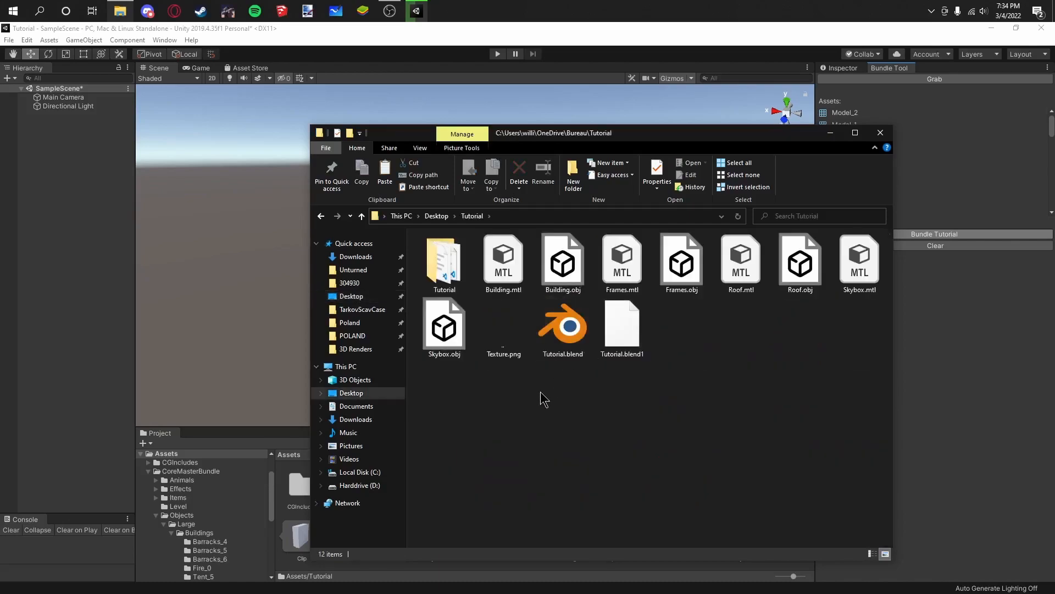
{"action": "double_click", "coordinate": [444, 264]}
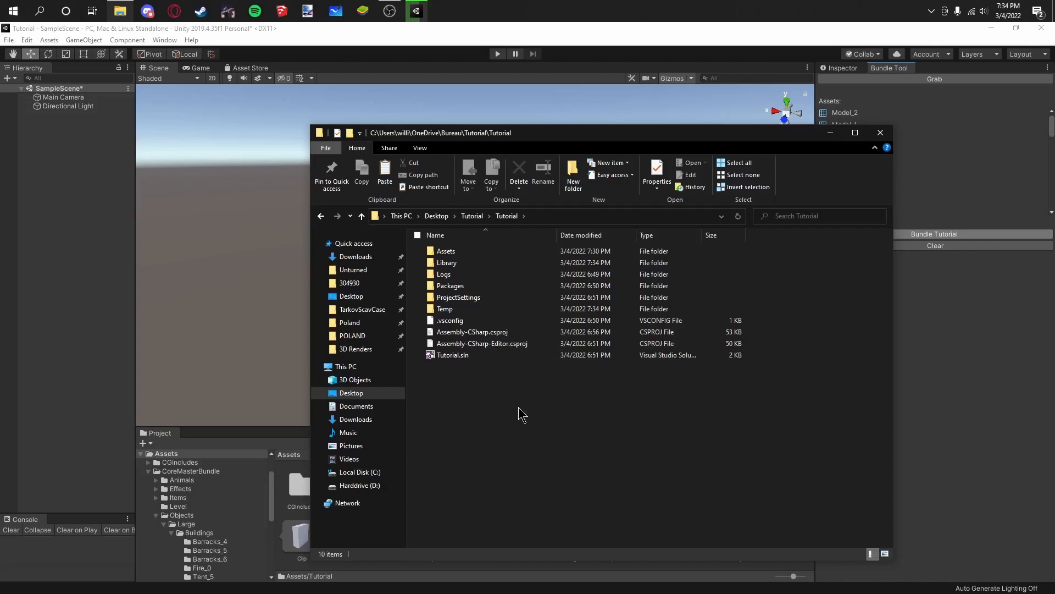
Step: Create a folder named Tutorial in Unturned's Bundles\Objects directory
{"action": "left_click", "coordinate": [363, 271]}
{"action": "double_click", "coordinate": [450, 263]}
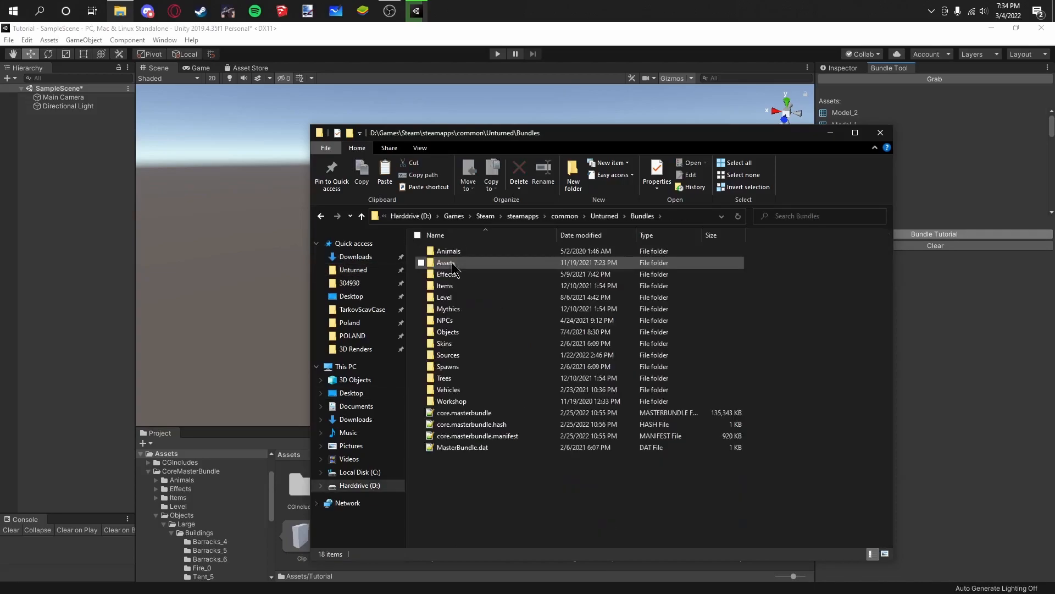
{"action": "double_click", "coordinate": [470, 332]}
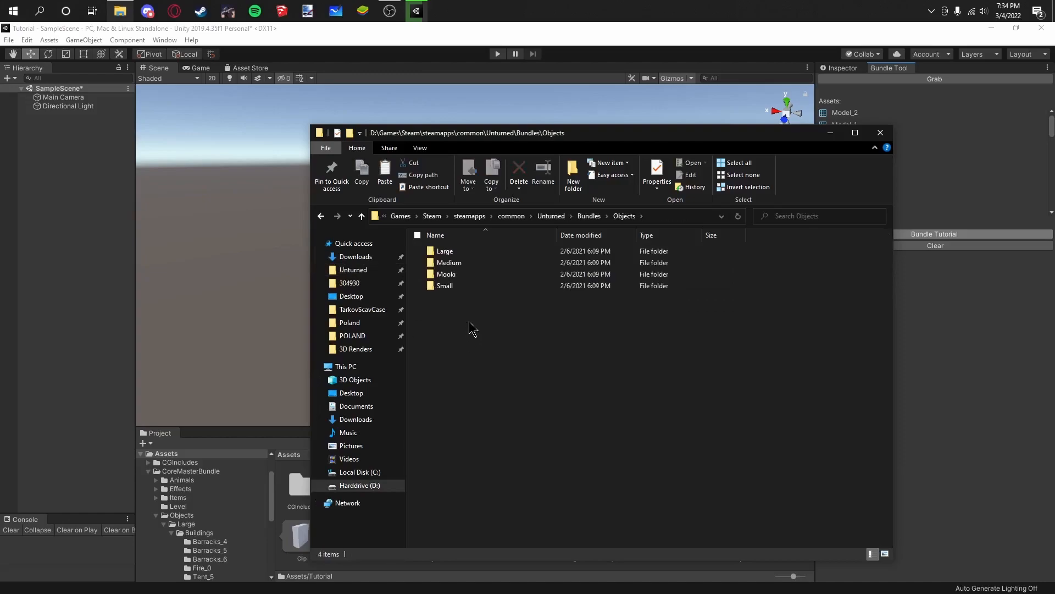
{"action": "left_click", "coordinate": [573, 173]}
{"action": "type", "text": "Tutorial"}
{"action": "key", "text": "Return"}
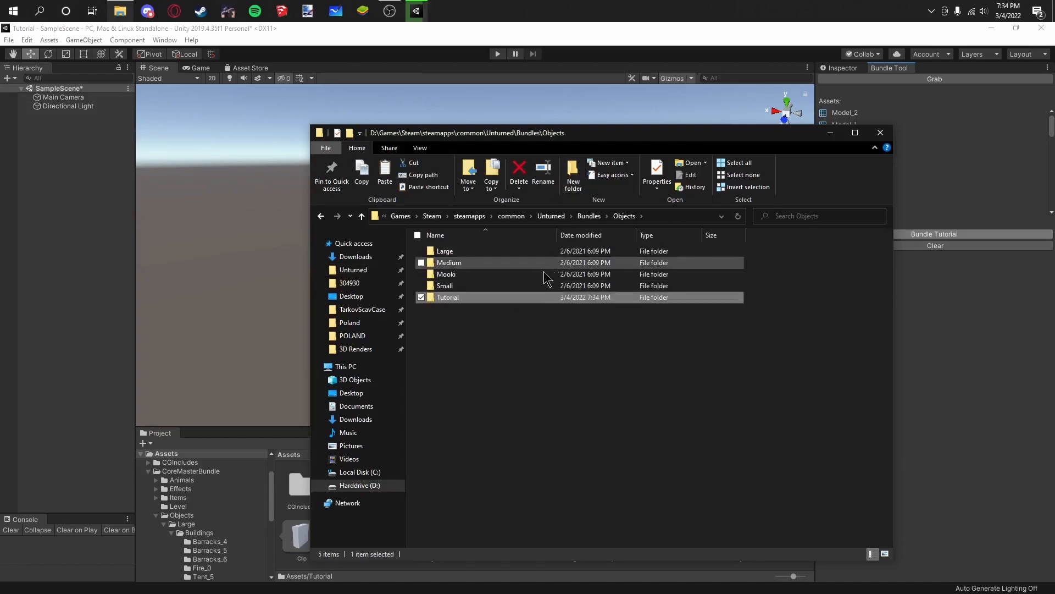
Step: Copy Barracks_4.dat and English.dat from Large\Buildings\Barracks_4 into the new Tutorial folder in Objects
{"action": "double_click", "coordinate": [459, 252]}
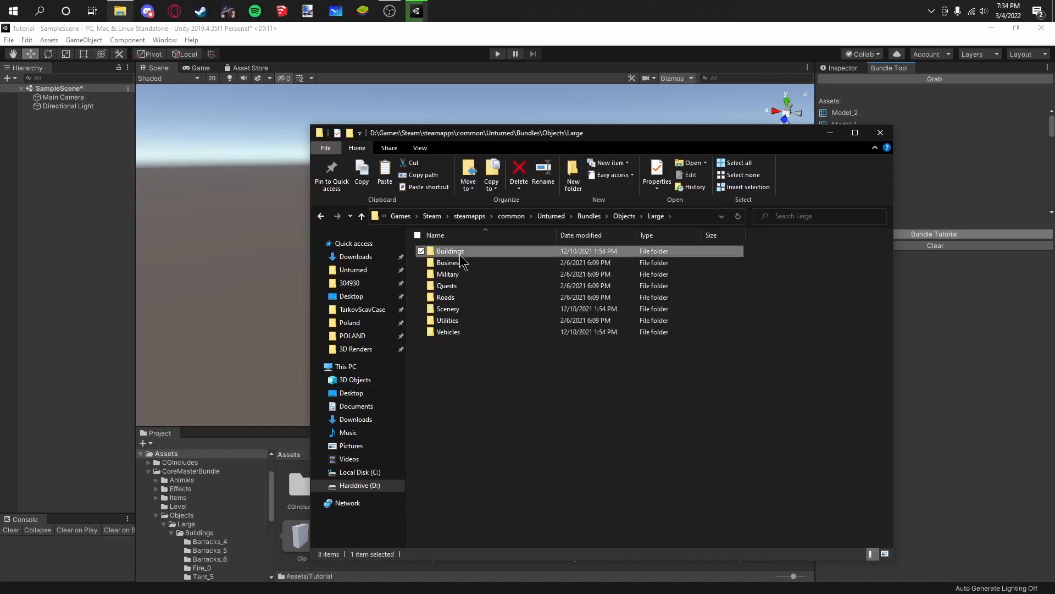
{"action": "double_click", "coordinate": [460, 255]}
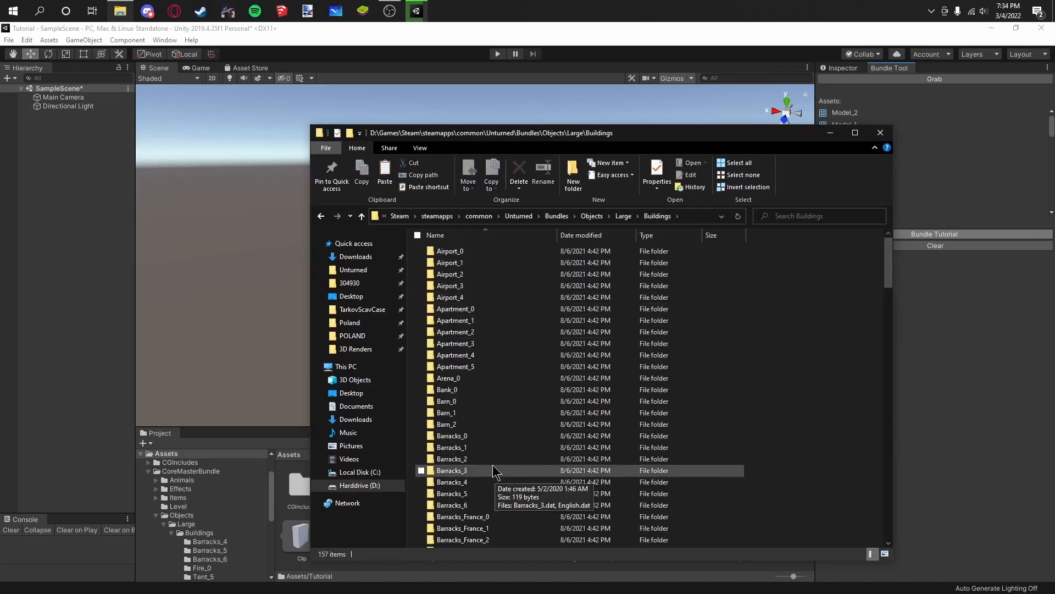
{"action": "double_click", "coordinate": [450, 482]}
{"action": "left_click_drag", "start_coordinate": [479, 293], "coordinate": [477, 257]}
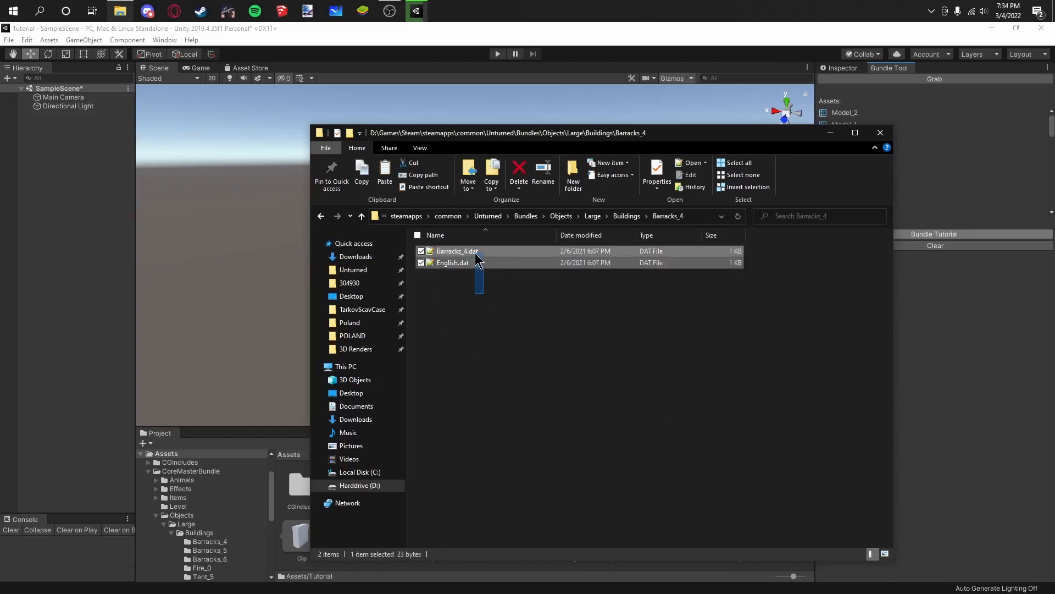
{"action": "left_click", "coordinate": [592, 216]}
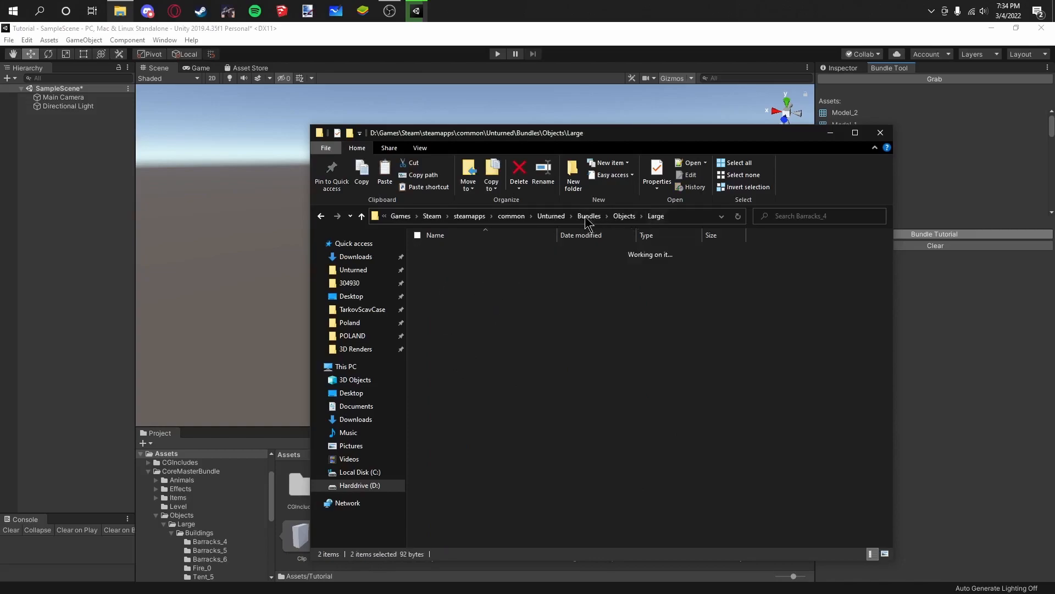
{"action": "key", "text": "alt+Up"}
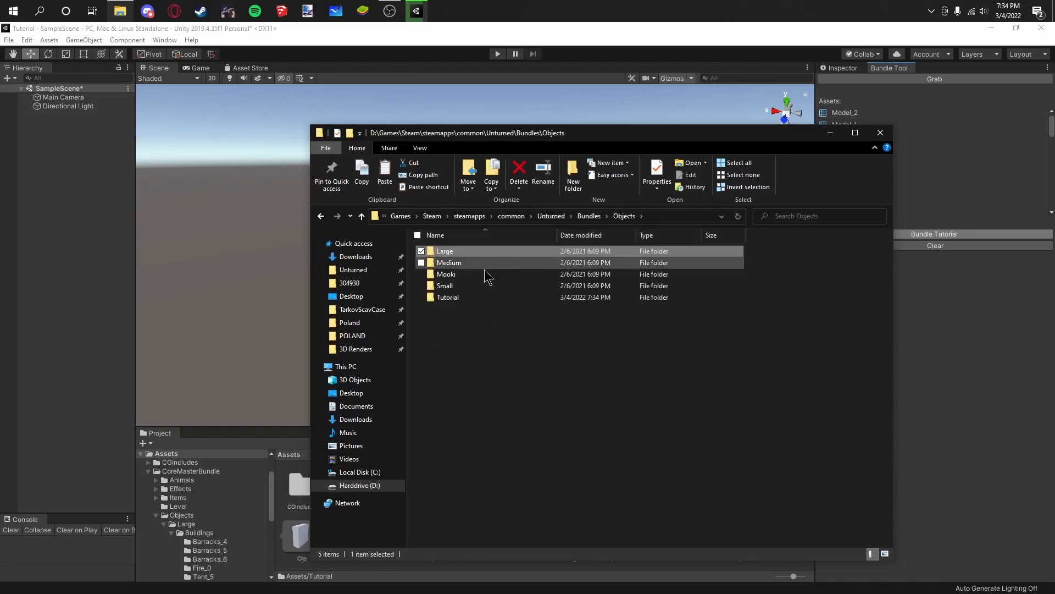
{"action": "double_click", "coordinate": [461, 297]}
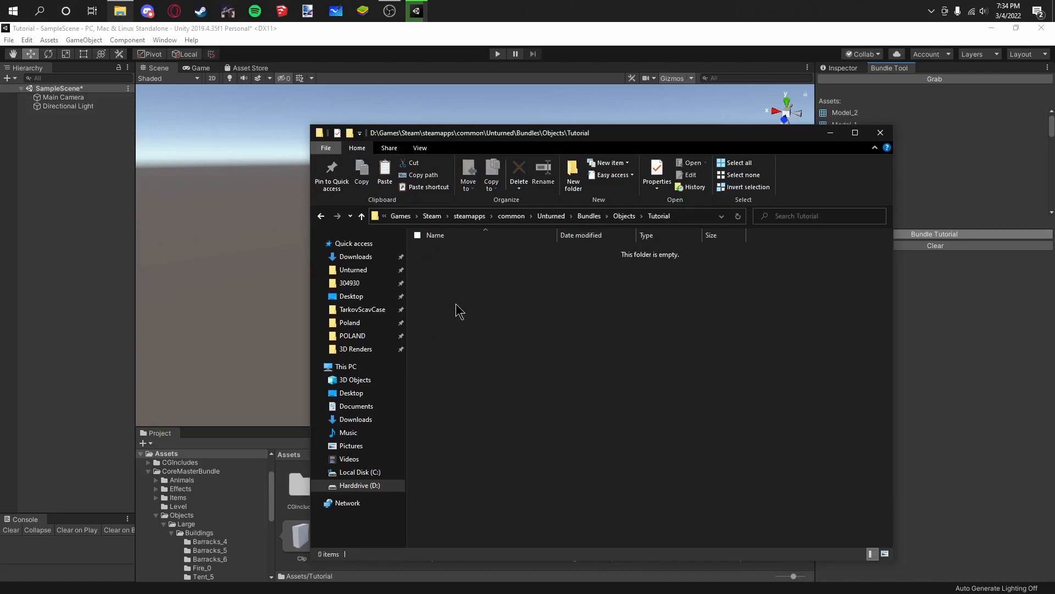
{"action": "key", "text": "ctrl+v"}
Step: Rename Barracks_4.dat as Tutorial.dat, and set the object name in English.dat to Tutorial Building, saving the file
{"action": "key", "text": "F2"}
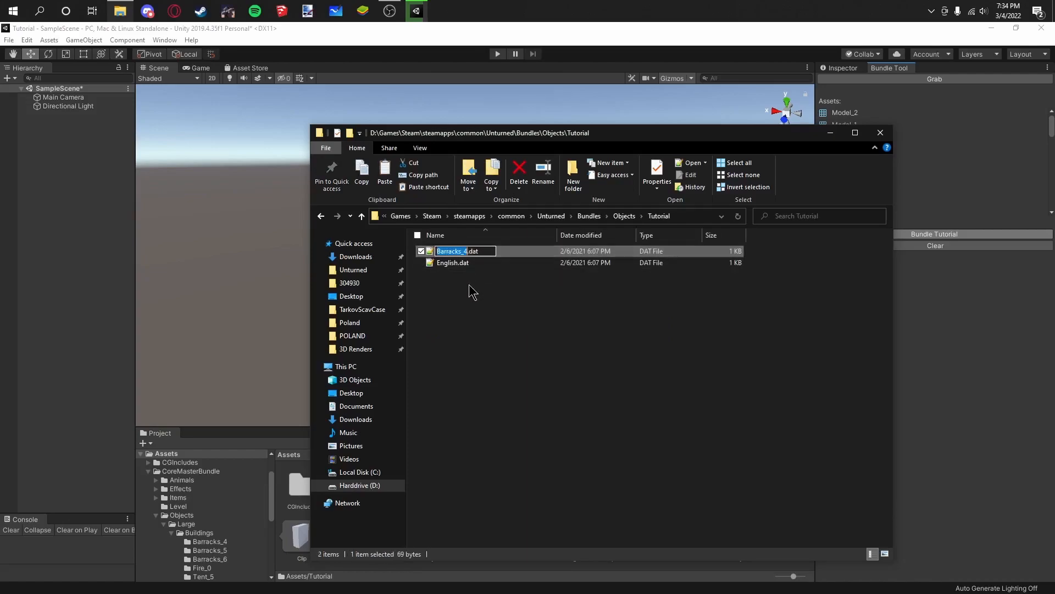
{"action": "key", "text": "Return"}
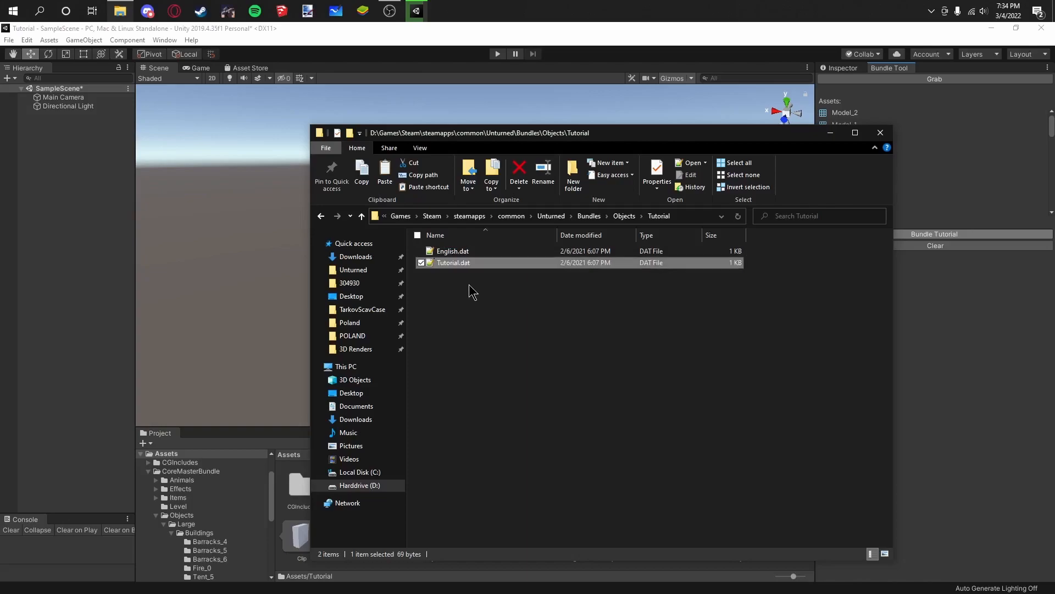
{"action": "double_click", "coordinate": [462, 251]}
{"action": "left_click_drag", "start_coordinate": [534, 239], "coordinate": [641, 241]}
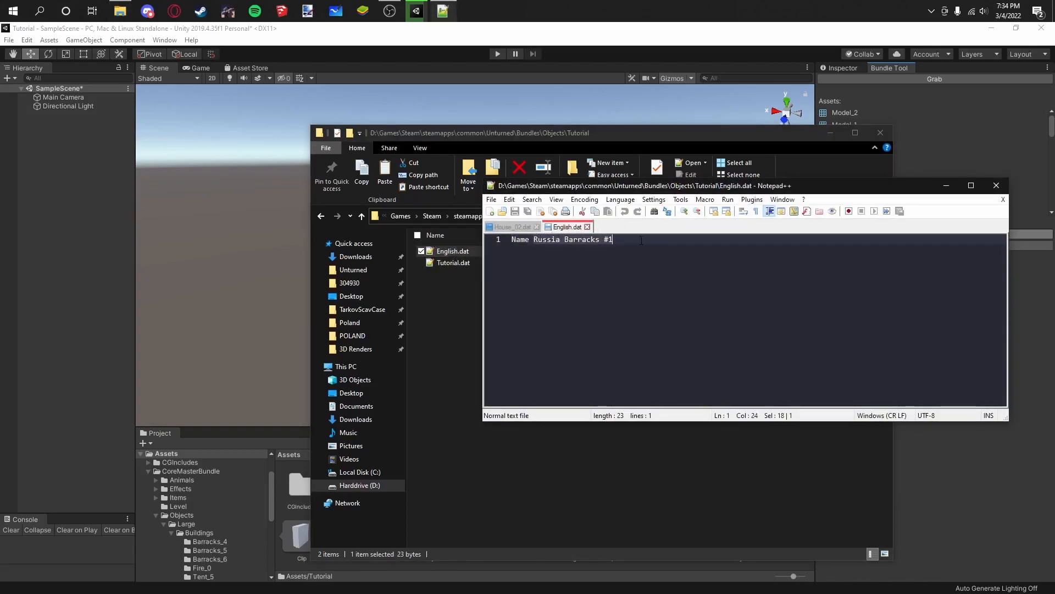
{"action": "type", "text": "Tutorial Building"}
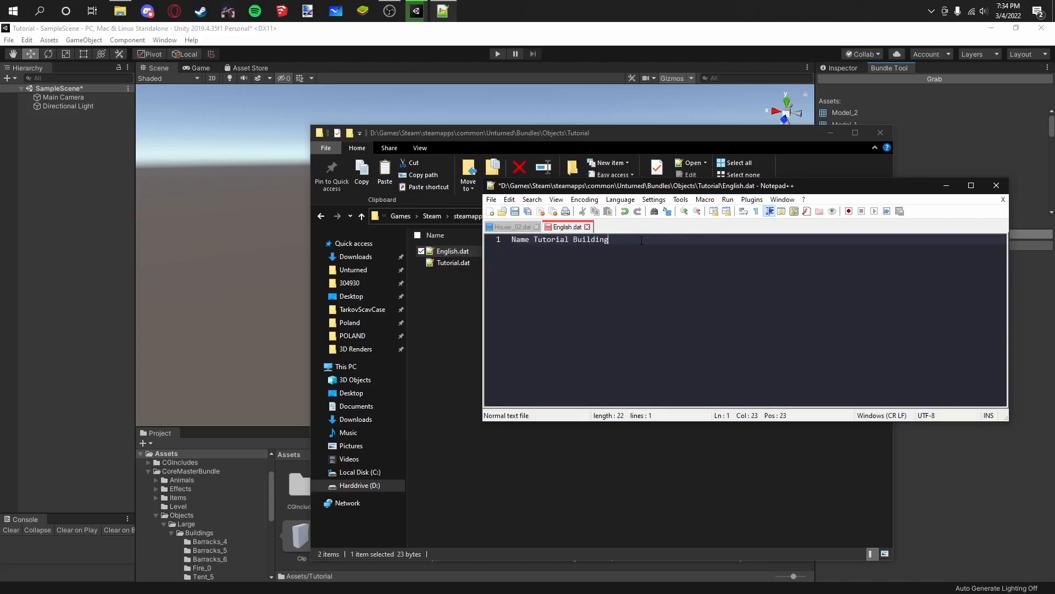
{"action": "key", "text": "ctrl+s"}
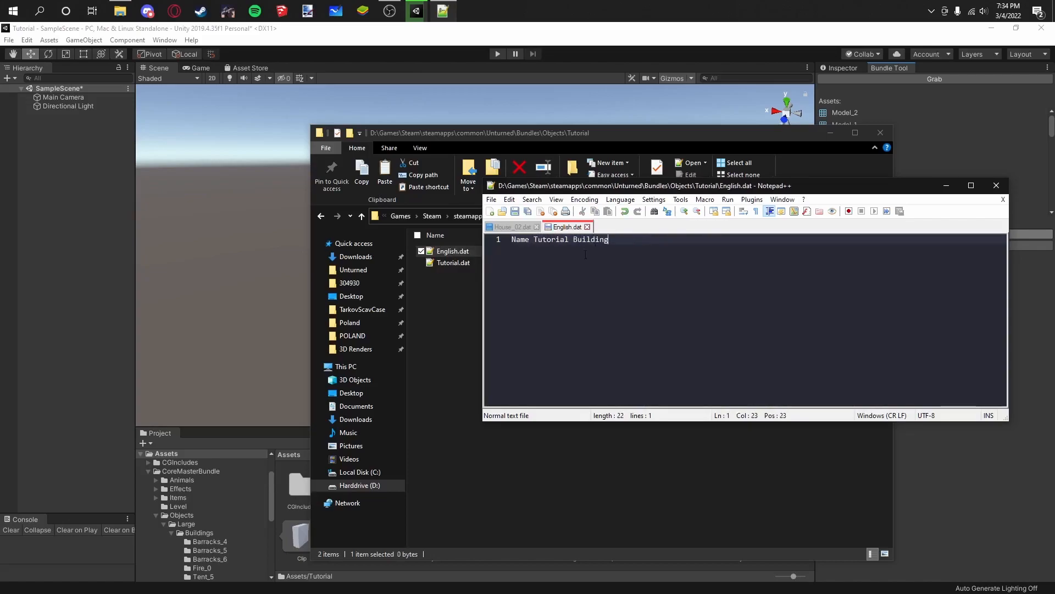
Step: Delete the GUID line from Tutorial.dat, set the ID to 64450, and save the file
{"action": "left_click", "coordinate": [447, 313]}
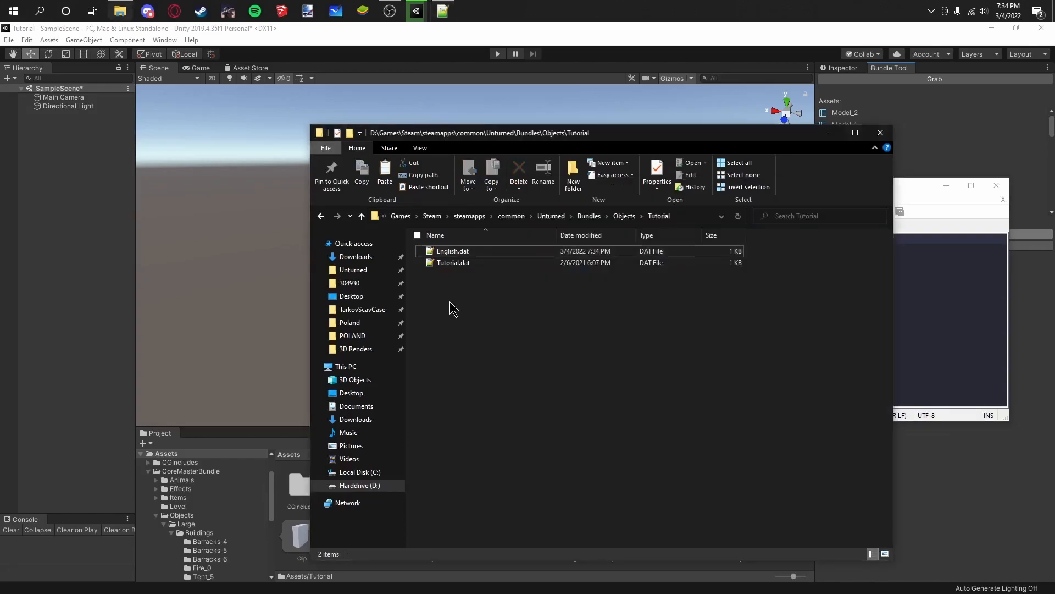
{"action": "double_click", "coordinate": [461, 262]}
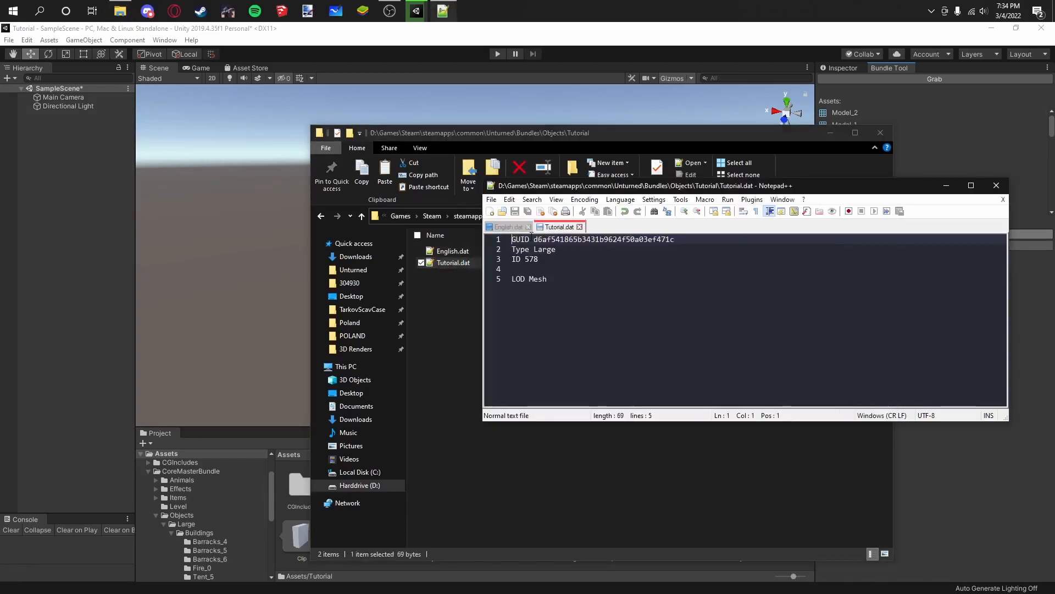
{"action": "left_click_drag", "start_coordinate": [649, 235], "coordinate": [520, 238]}
{"action": "key", "text": "BackSpace"}
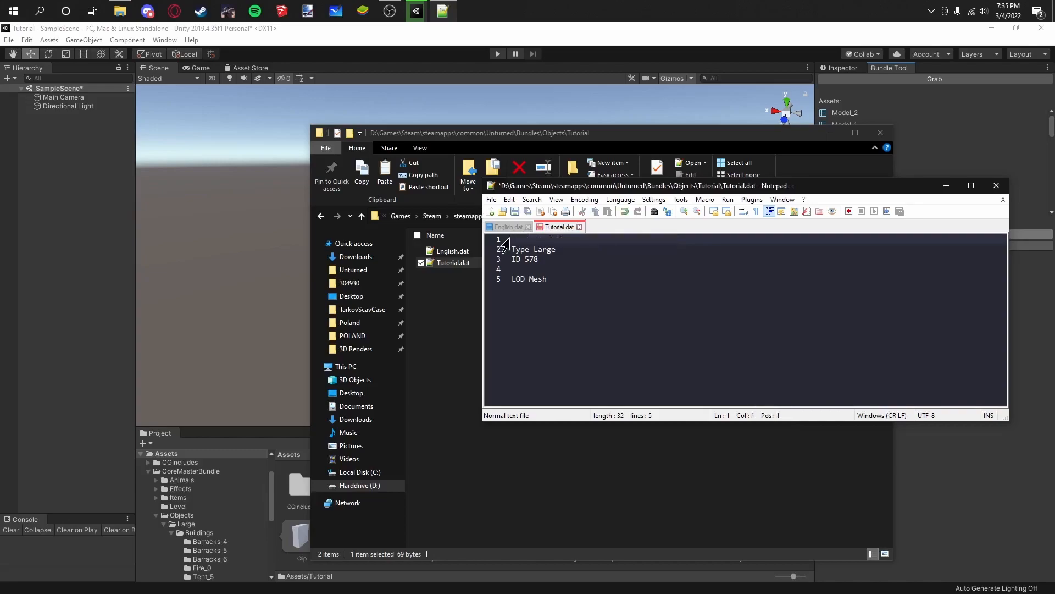
{"action": "key", "text": "Delete"}
{"action": "left_click", "coordinate": [525, 249]}
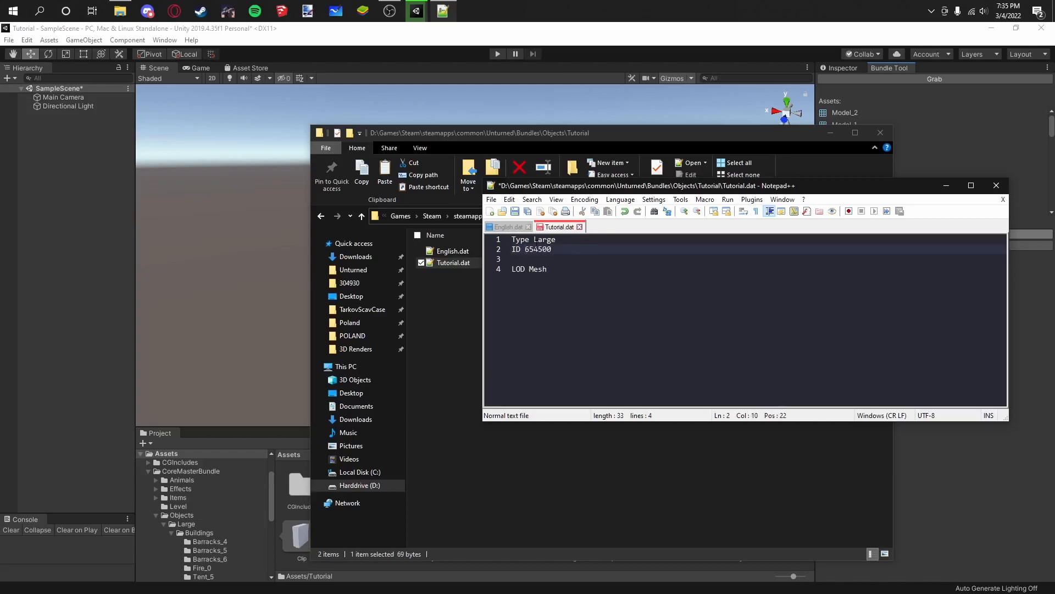
{"action": "left_click", "coordinate": [562, 275]}
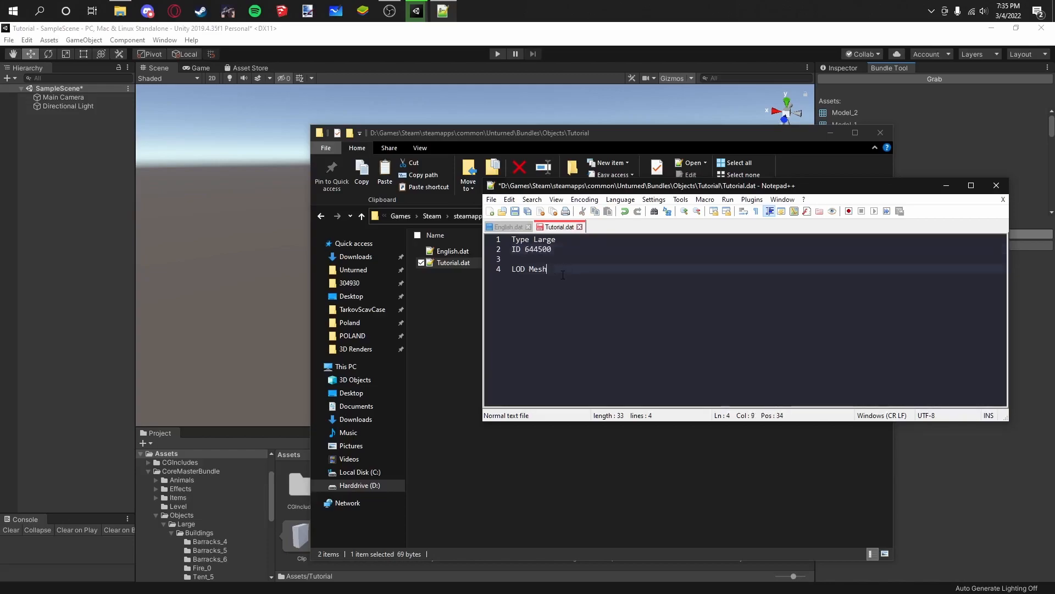
{"action": "left_click", "coordinate": [554, 249]}
{"action": "key", "text": "ctrl+s"}
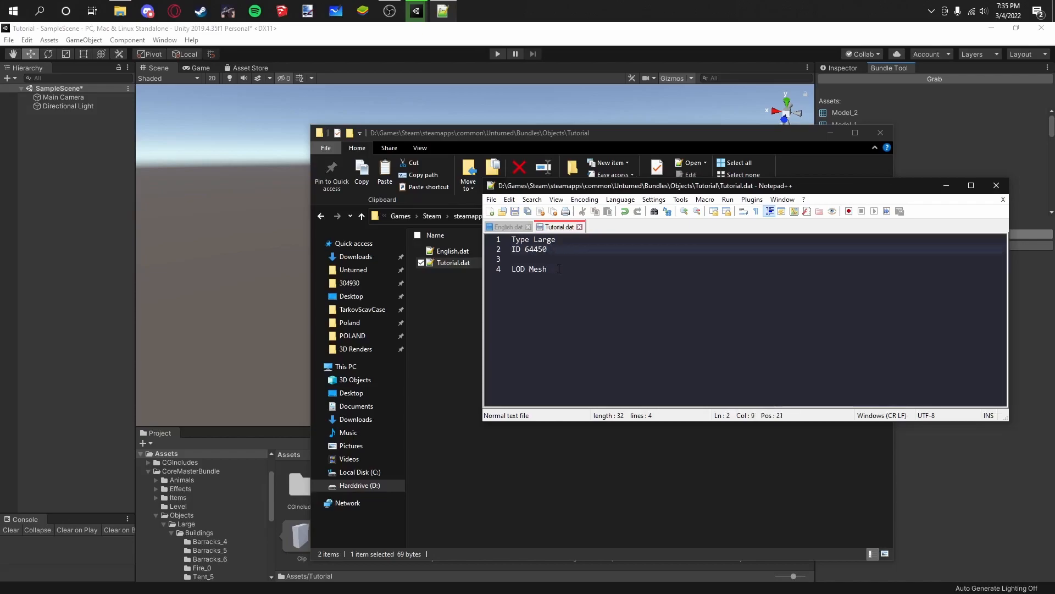
Step: Remove the LOD Mesh line from Tutorial.dat and save the file
{"action": "left_click", "coordinate": [557, 273]}
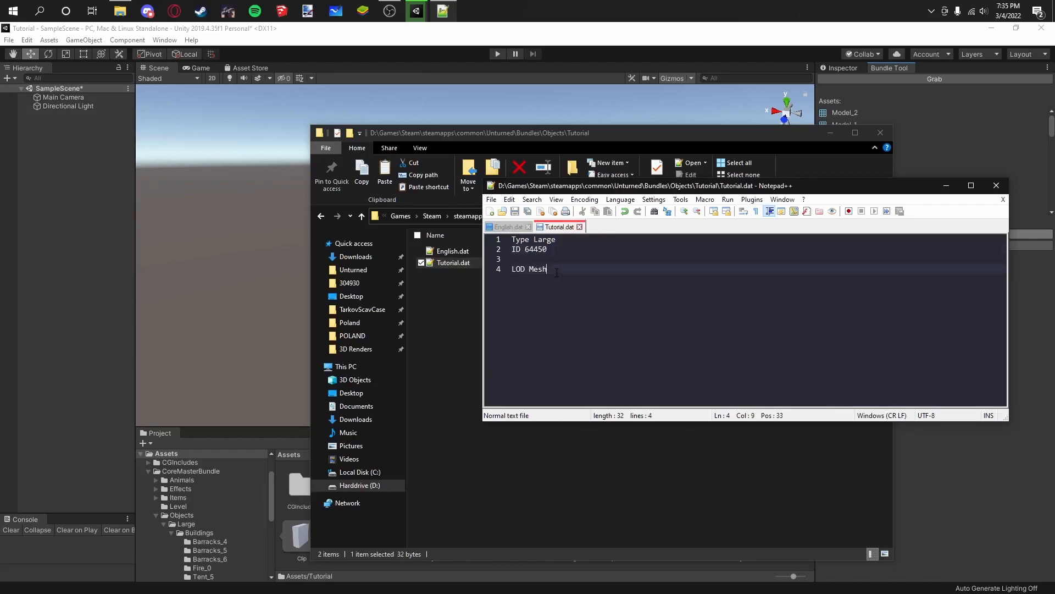
{"action": "key", "text": "BackSpace"}
{"action": "key", "text": "BackSpace"}
{"action": "key", "text": "ctrl+s"}
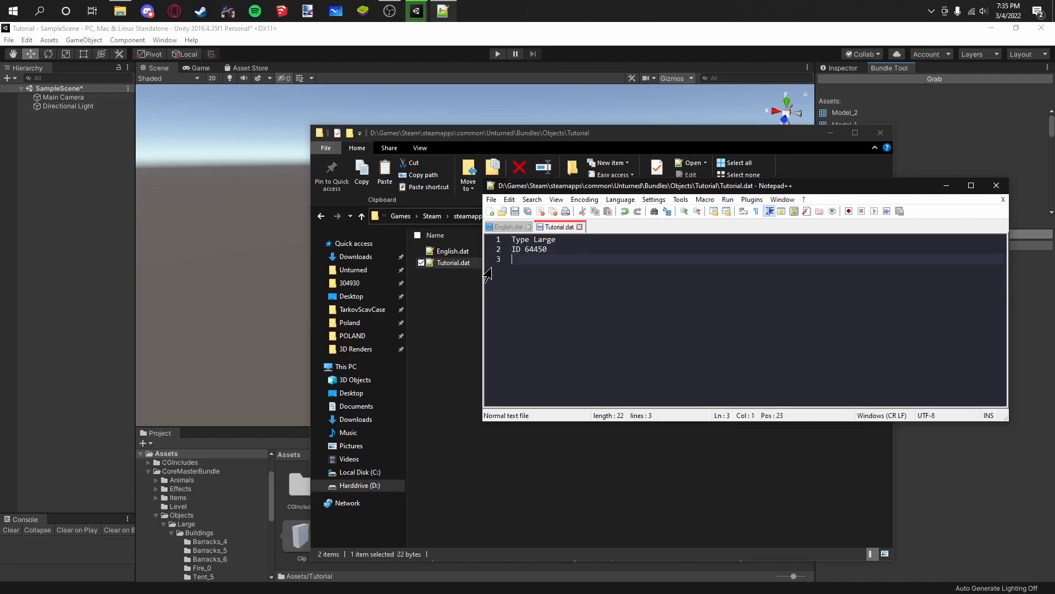
Step: Open House_02.dat from the House_02 folder in Unturned's Bundles\Objects\Large\Buildings directory
{"action": "left_click", "coordinate": [452, 290]}
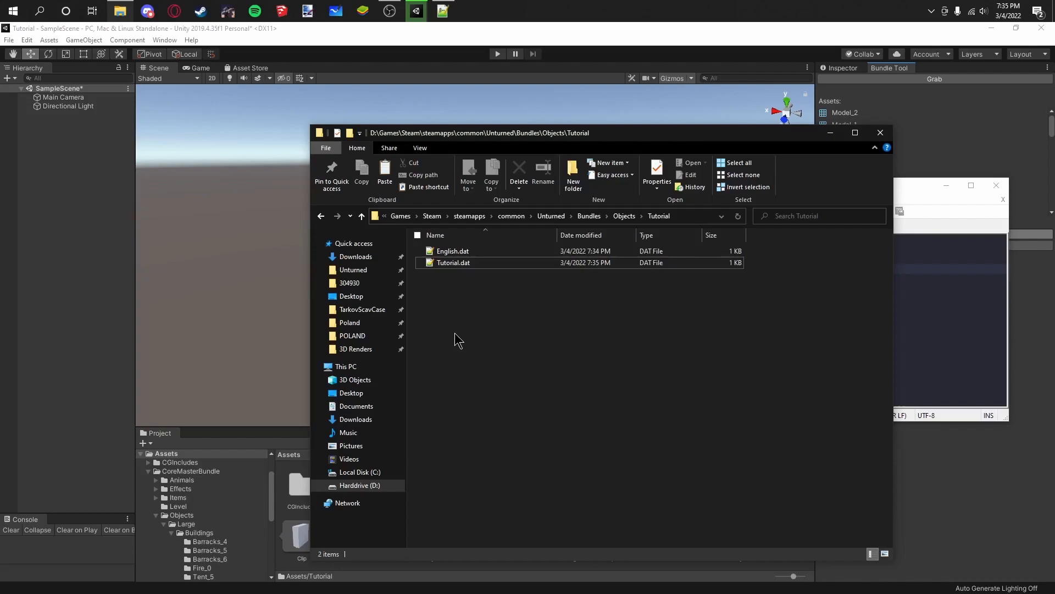
{"action": "left_click", "coordinate": [623, 216]}
{"action": "double_click", "coordinate": [487, 253]}
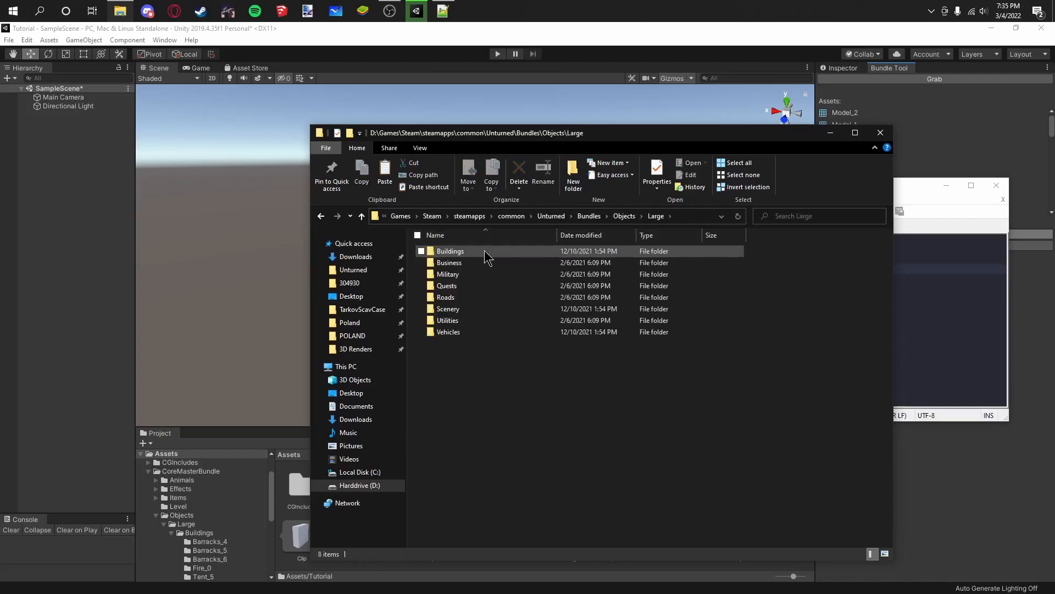
{"action": "double_click", "coordinate": [488, 252]}
{"action": "scroll", "coordinate": [485, 256], "scroll_direction": "down", "scroll_amount": 20}
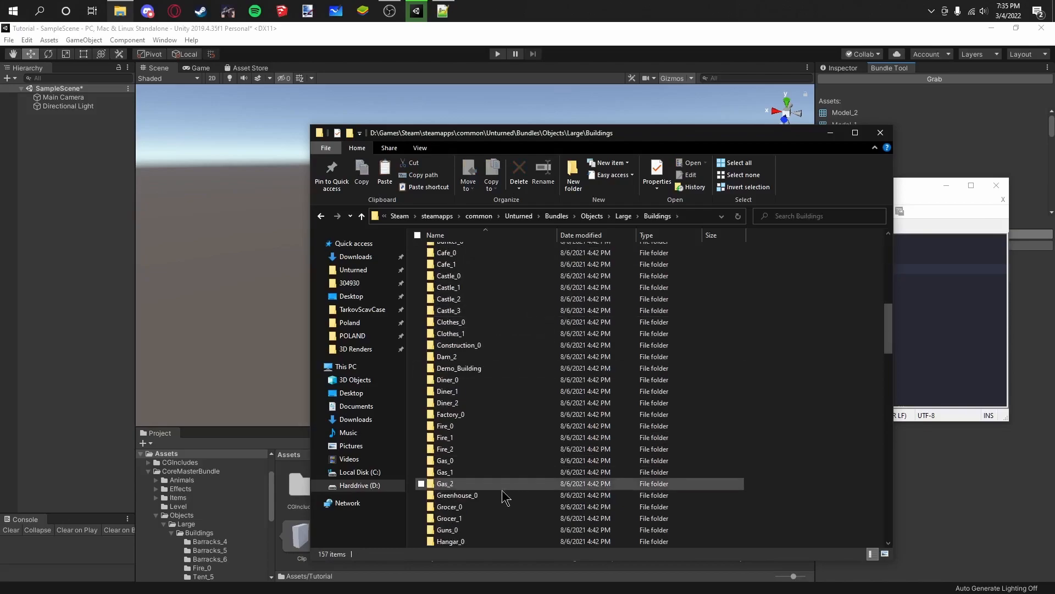
{"action": "scroll", "coordinate": [477, 455], "scroll_direction": "up", "scroll_amount": 18}
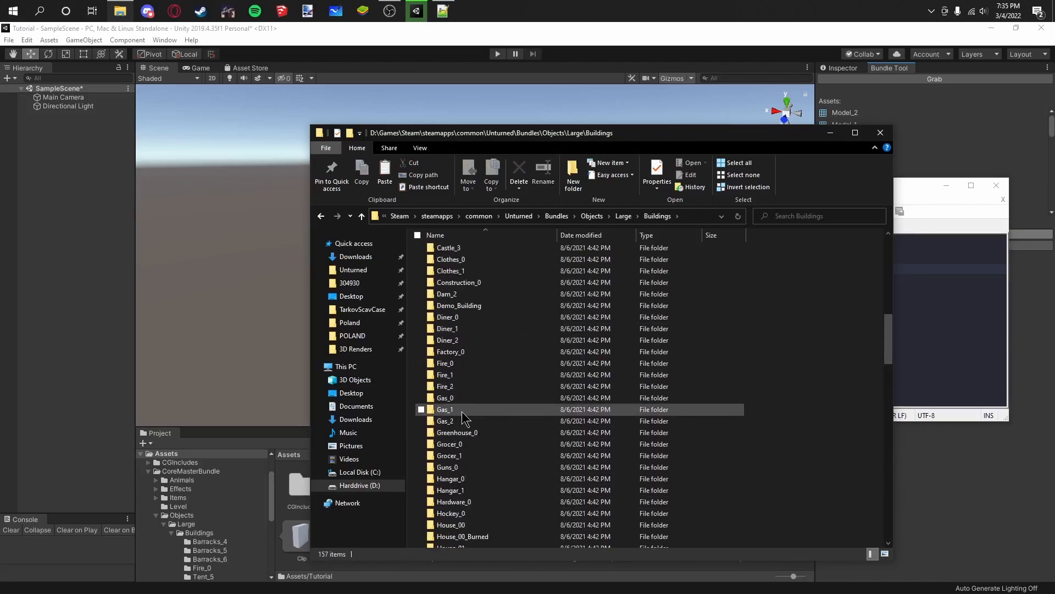
{"action": "scroll", "coordinate": [456, 413], "scroll_direction": "down", "scroll_amount": 20}
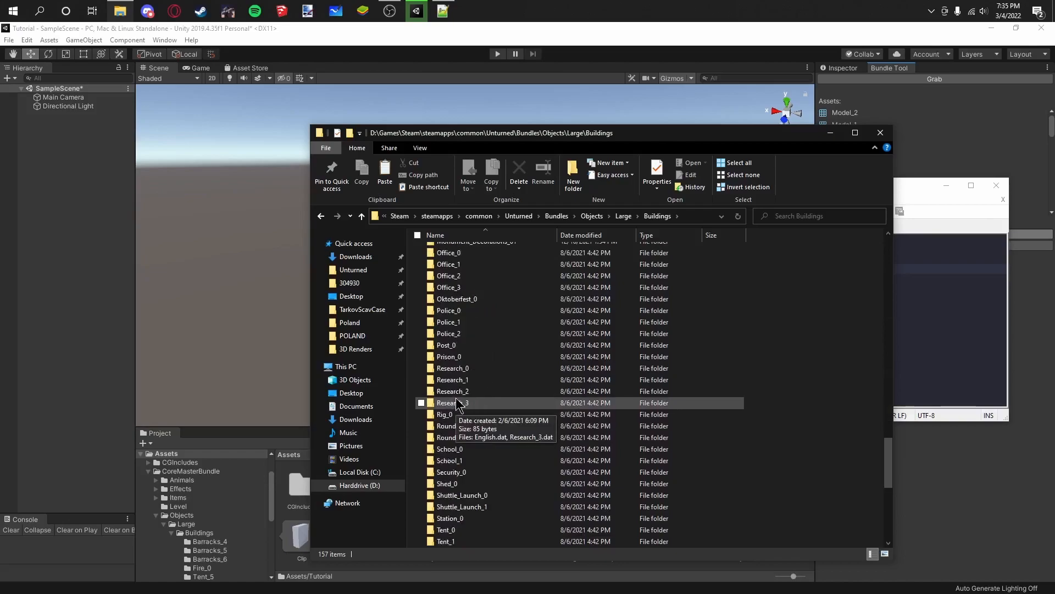
{"action": "scroll", "coordinate": [493, 360], "scroll_direction": "up", "scroll_amount": 7}
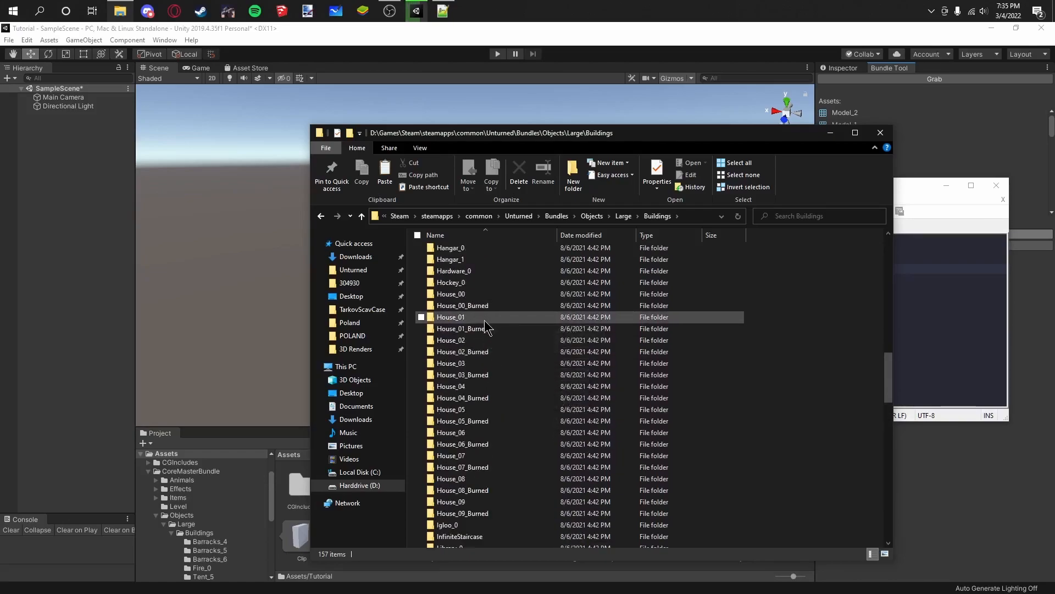
{"action": "double_click", "coordinate": [467, 341]}
{"action": "double_click", "coordinate": [469, 263]}
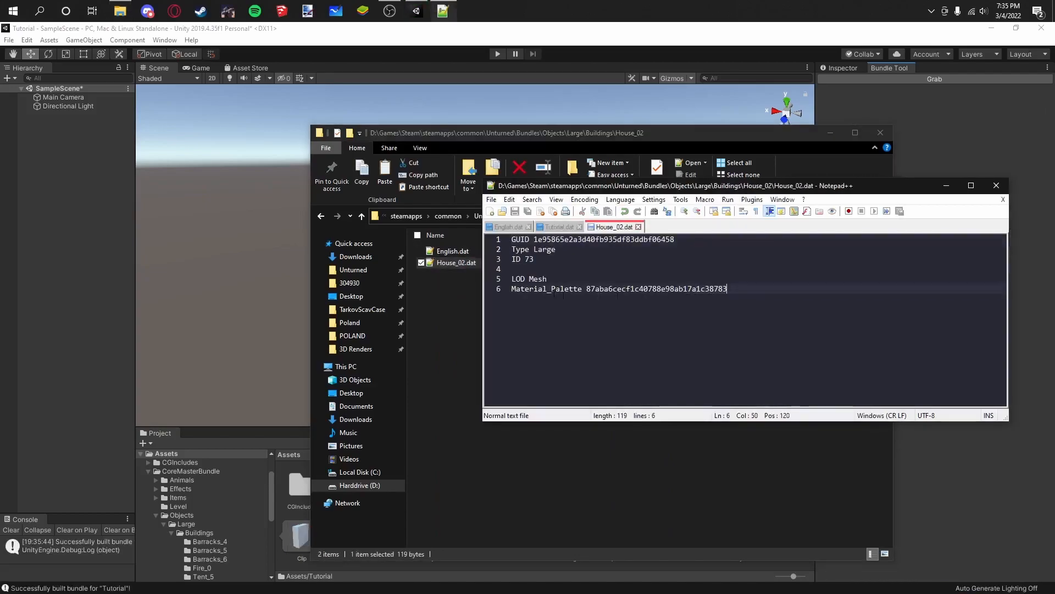
Step: Copy the Material_Palette line from House_02.dat into line 4 of Tutorial.dat, save it, and close the editor and folder window
{"action": "left_click", "coordinate": [507, 293], "text": "shift"}
{"action": "key", "text": "ctrl+c"}
{"action": "left_click", "coordinate": [559, 227]}
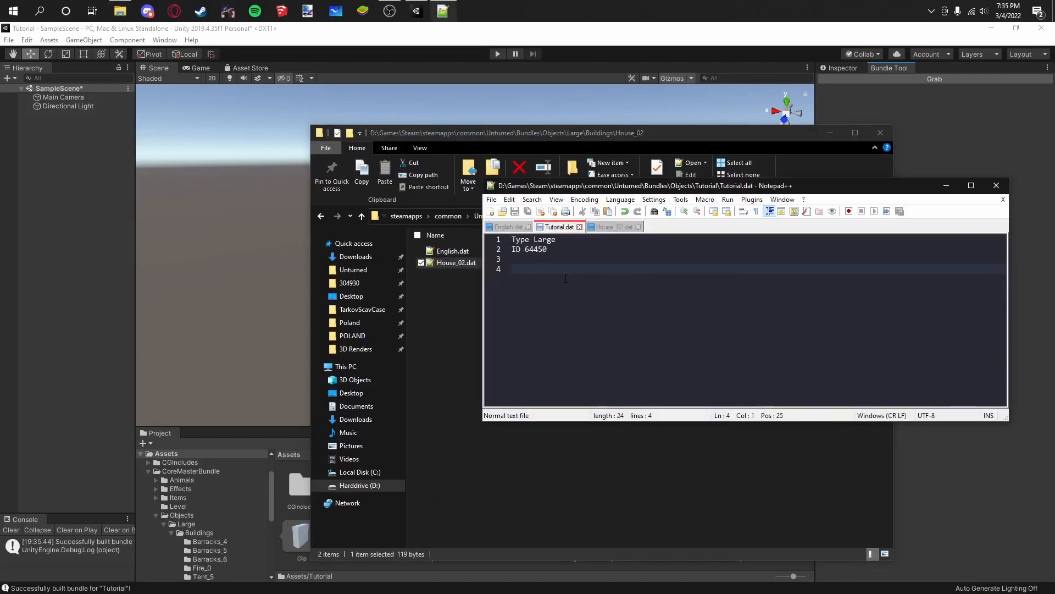
{"action": "key", "text": "ctrl+v"}
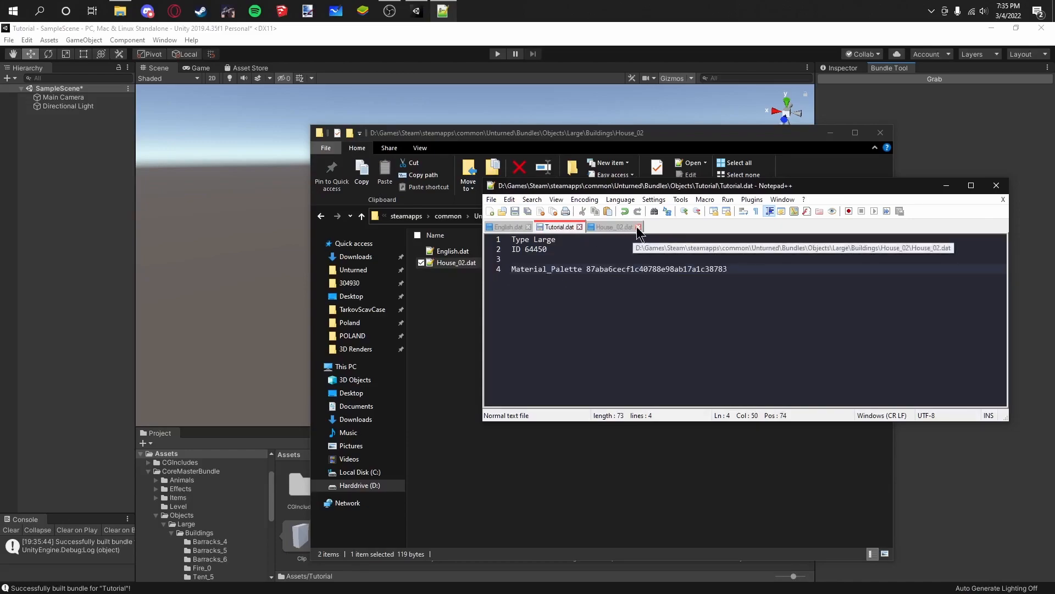
{"action": "left_click", "coordinate": [638, 227]}
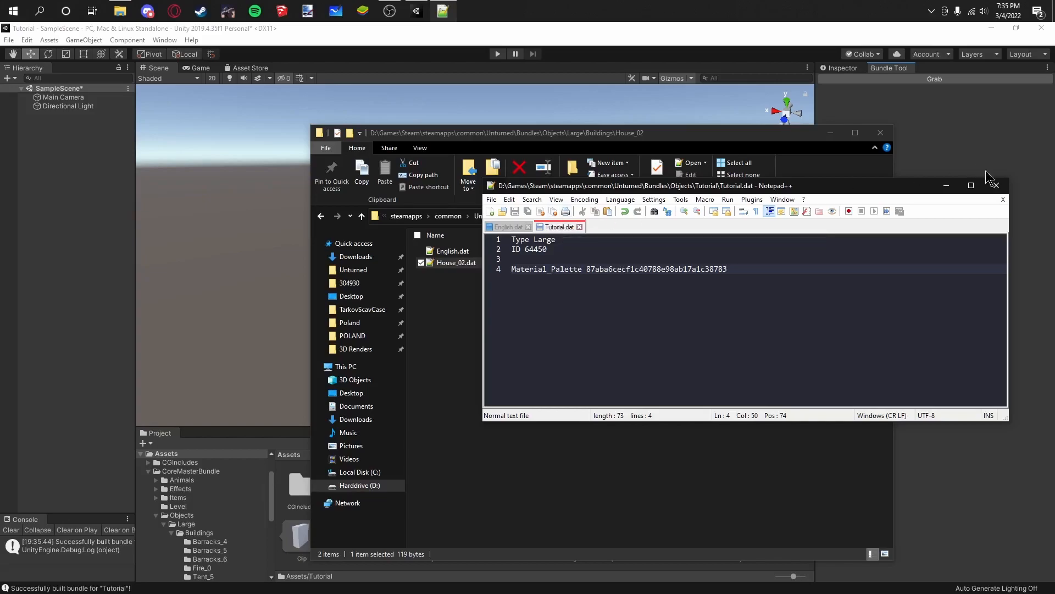
{"action": "left_click", "coordinate": [997, 186]}
{"action": "left_click", "coordinate": [881, 132]}
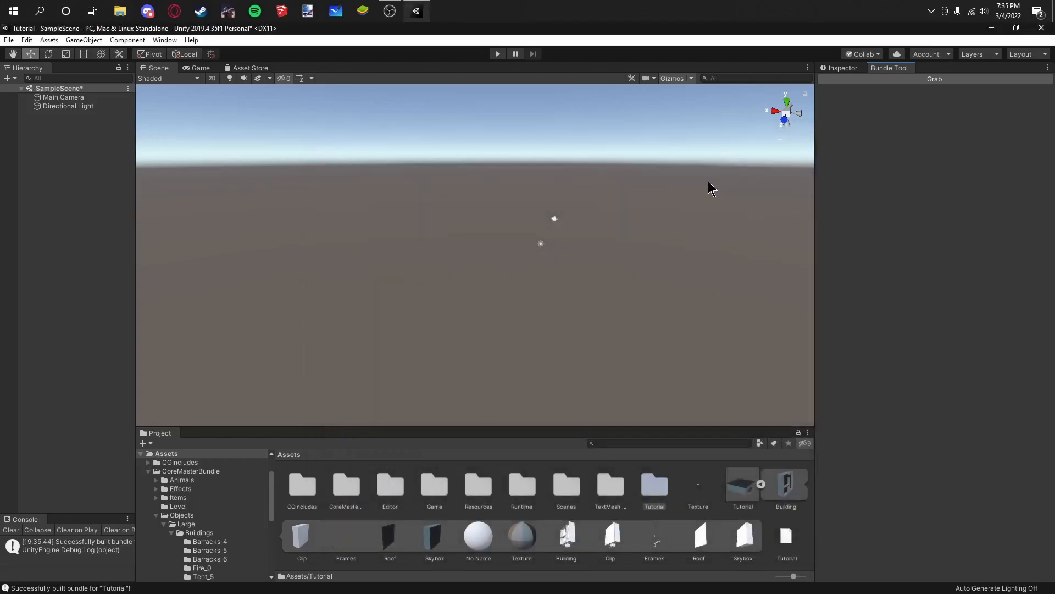
Step: Clear the Unity console and close Unity, saving the changes to SampleScene
{"action": "left_click", "coordinate": [11, 530]}
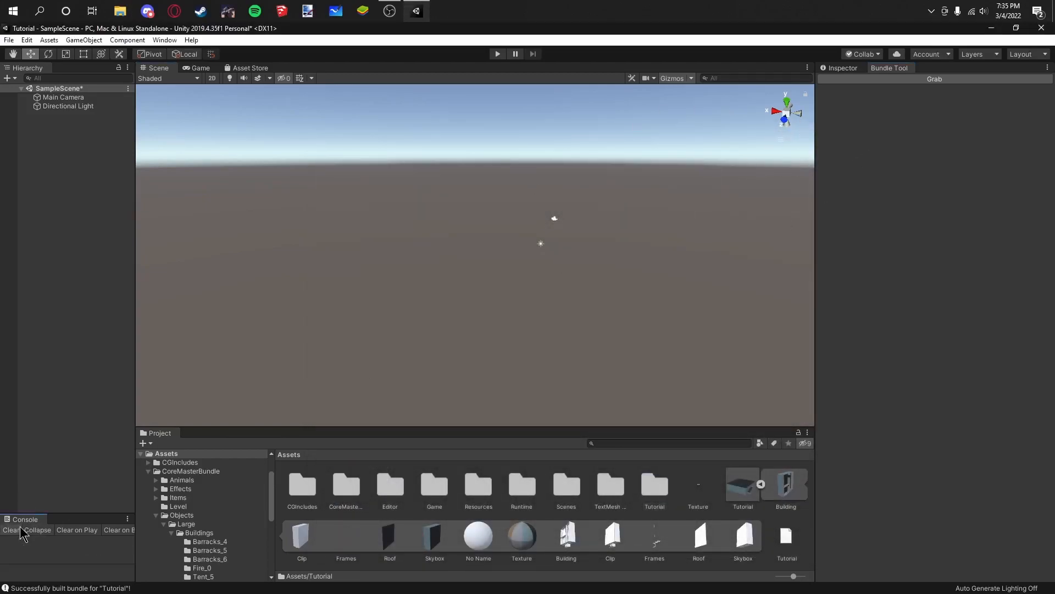
{"action": "left_click", "coordinate": [1041, 28]}
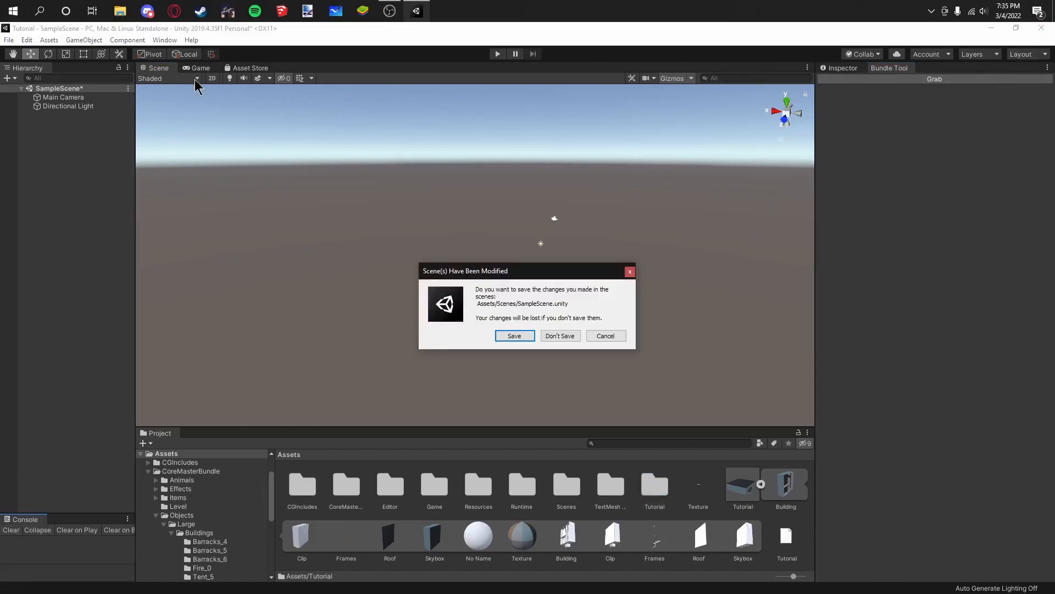
{"action": "left_click", "coordinate": [531, 335]}
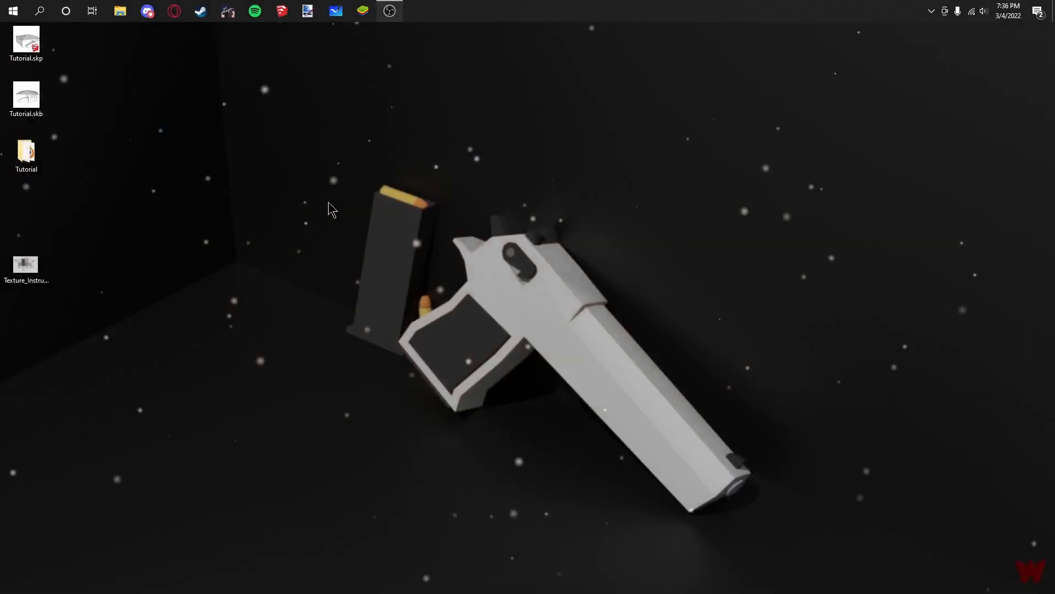
Step: Copy Tutorial.unity3d from the Tutorial project folder inside the Desktop's Tutorial folder
{"action": "left_click", "coordinate": [120, 11]}
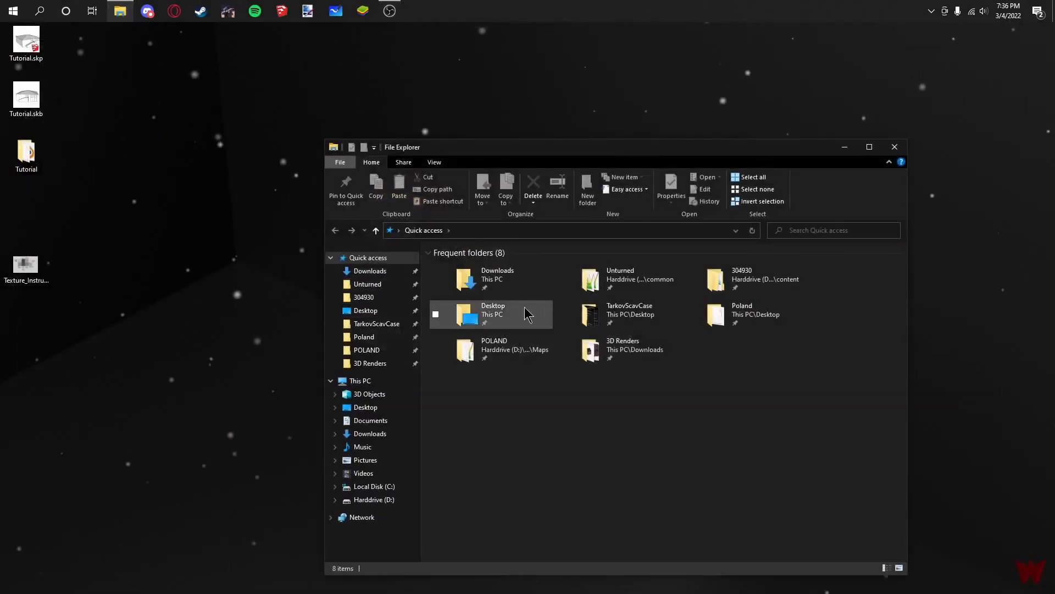
{"action": "left_click", "coordinate": [894, 147]}
{"action": "left_click", "coordinate": [47, 159]}
{"action": "double_click", "coordinate": [47, 160]}
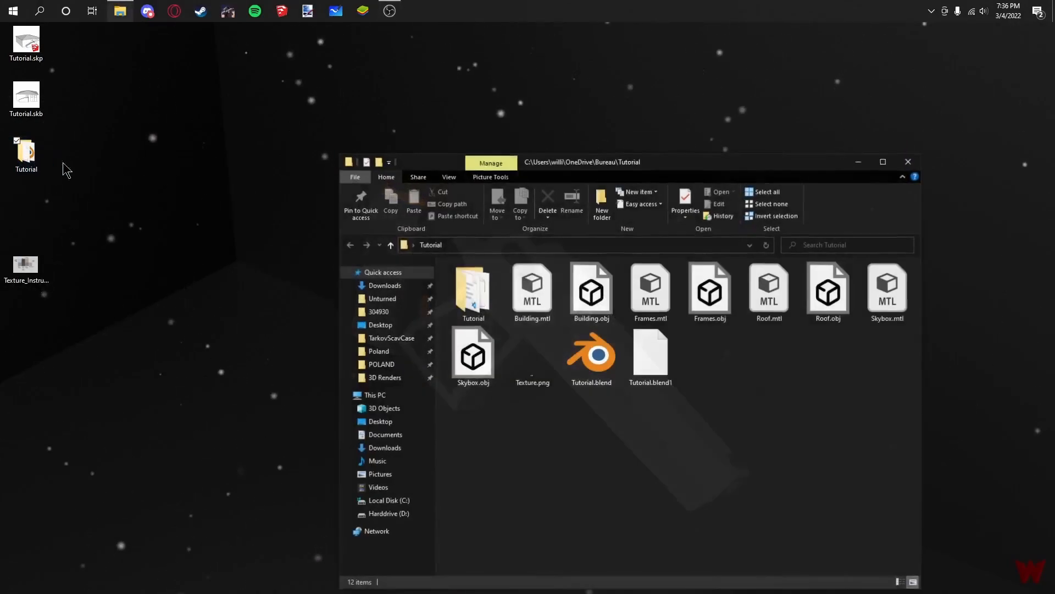
{"action": "double_click", "coordinate": [473, 283]}
{"action": "left_click", "coordinate": [518, 385]}
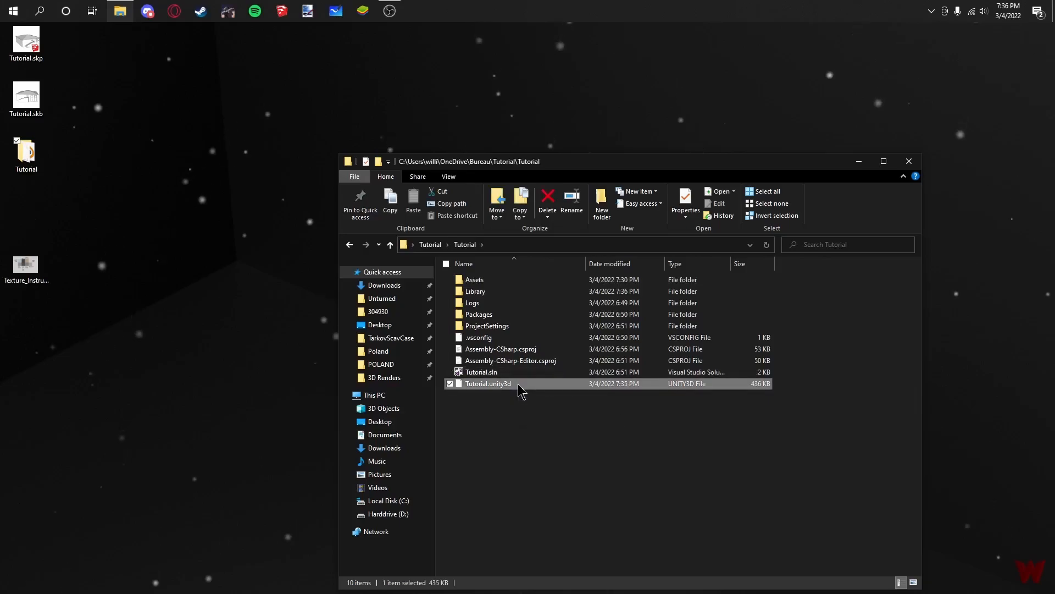
Step: Paste Tutorial.unity3d into the Tutorial folder in Unturned's Bundles\Objects directory
{"action": "left_click", "coordinate": [388, 299]}
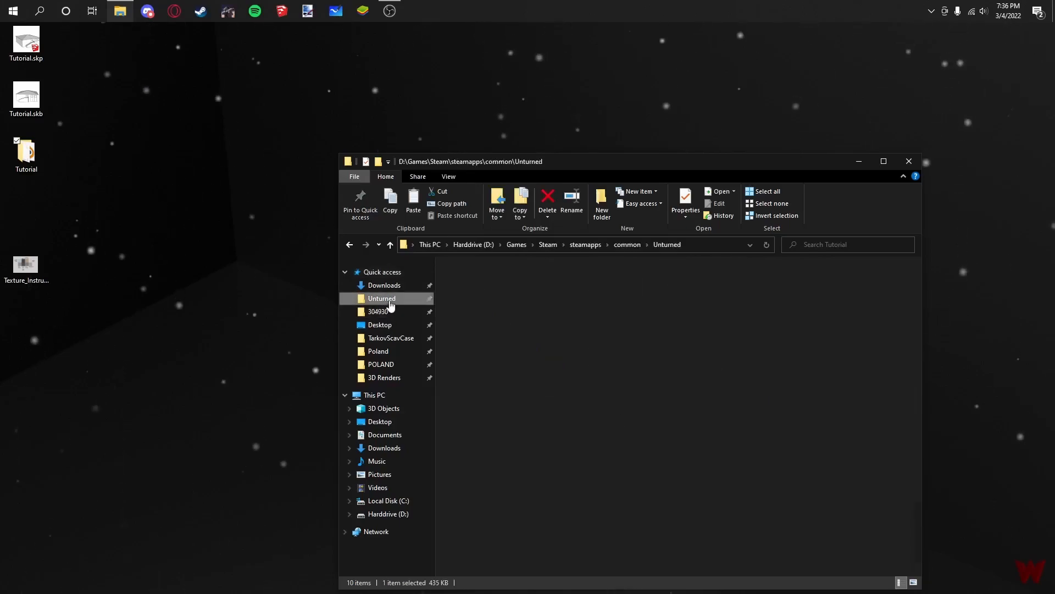
{"action": "double_click", "coordinate": [484, 292]}
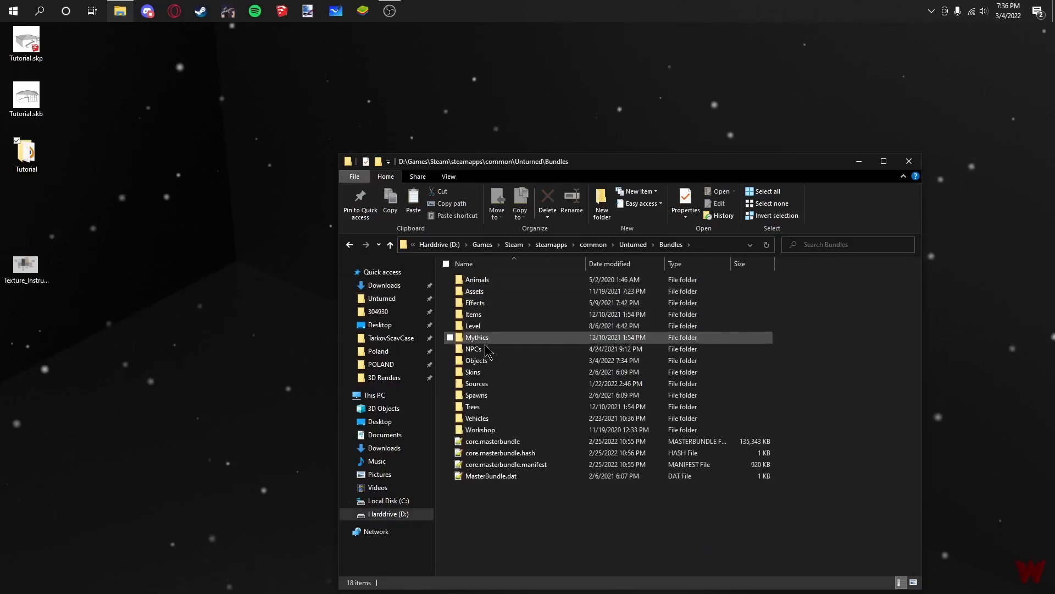
{"action": "double_click", "coordinate": [484, 363]}
{"action": "double_click", "coordinate": [492, 326]}
Step: Check the type, ID and material palette entries in Tutorial.dat, closing the file when done
{"action": "left_click", "coordinate": [507, 293]}
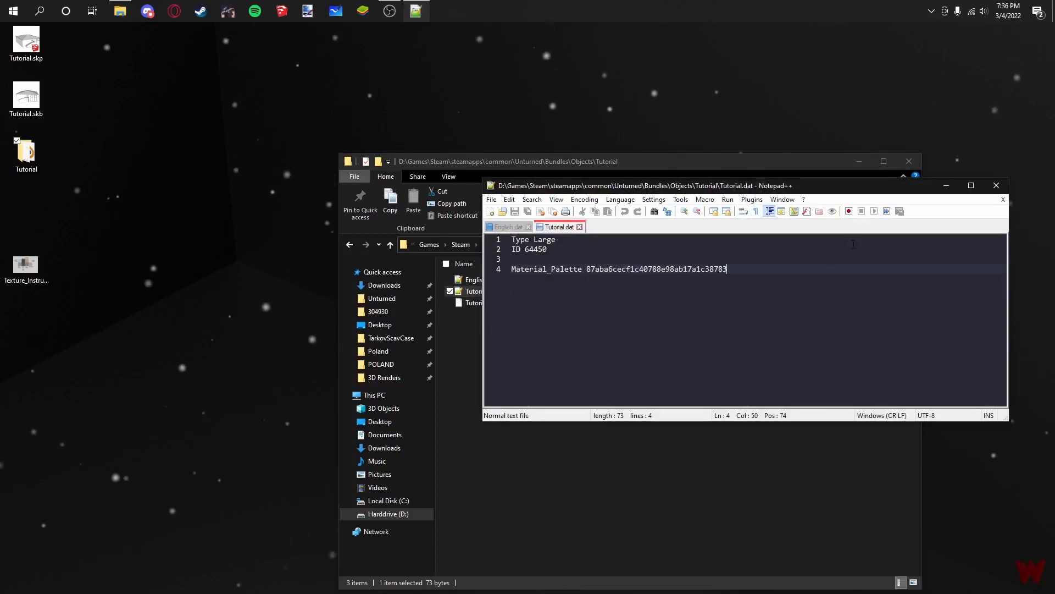
{"action": "left_click", "coordinate": [996, 185]}
{"action": "left_click", "coordinate": [593, 347]}
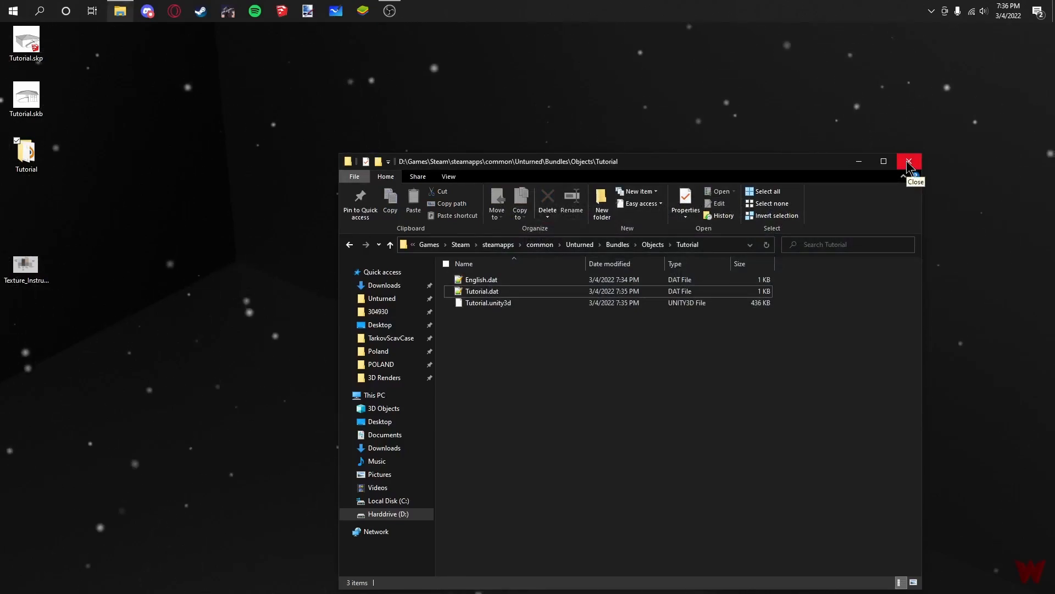
Step: Close the Tutorial folder window and switch to Unturned
{"action": "left_click_drag", "start_coordinate": [780, 168], "coordinate": [708, 150]}
{"action": "left_click", "coordinate": [837, 143]}
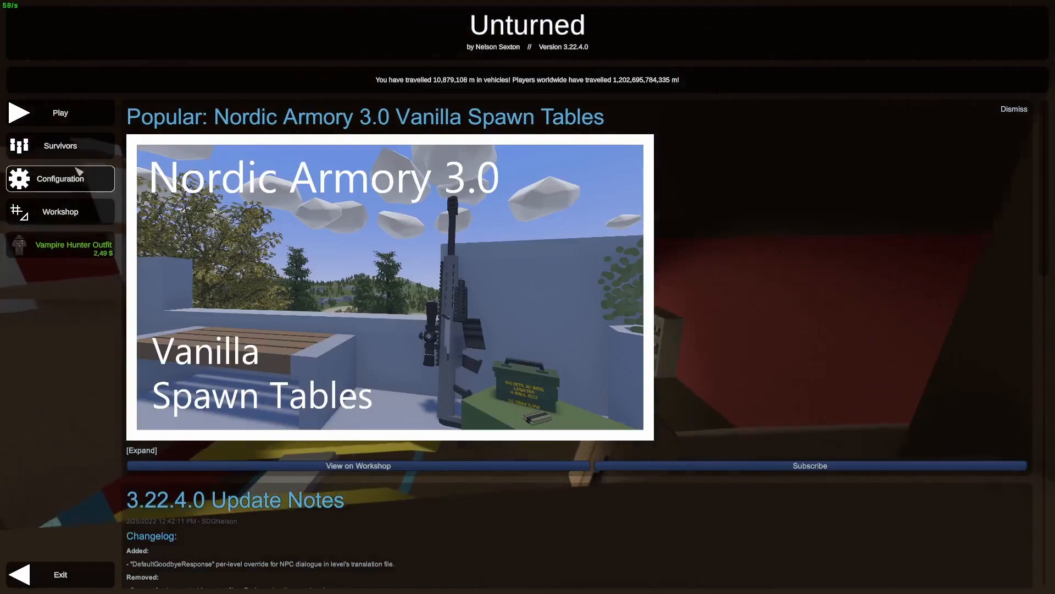
Step: Open the Mexico map in Unturned's level editor
{"action": "left_click", "coordinate": [106, 217]}
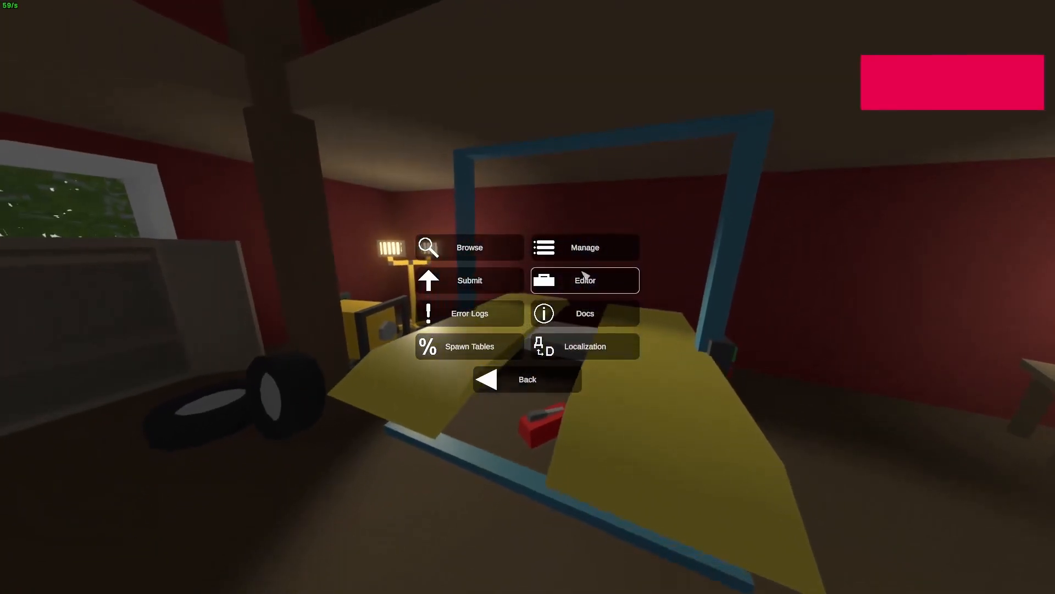
{"action": "left_click", "coordinate": [585, 276]}
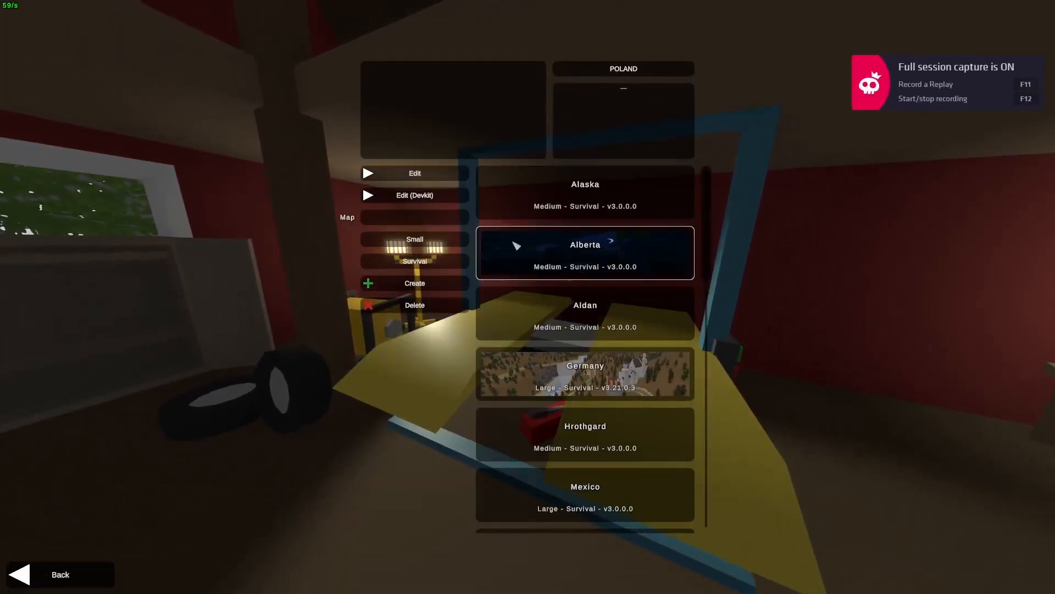
{"action": "left_click", "coordinate": [602, 328]}
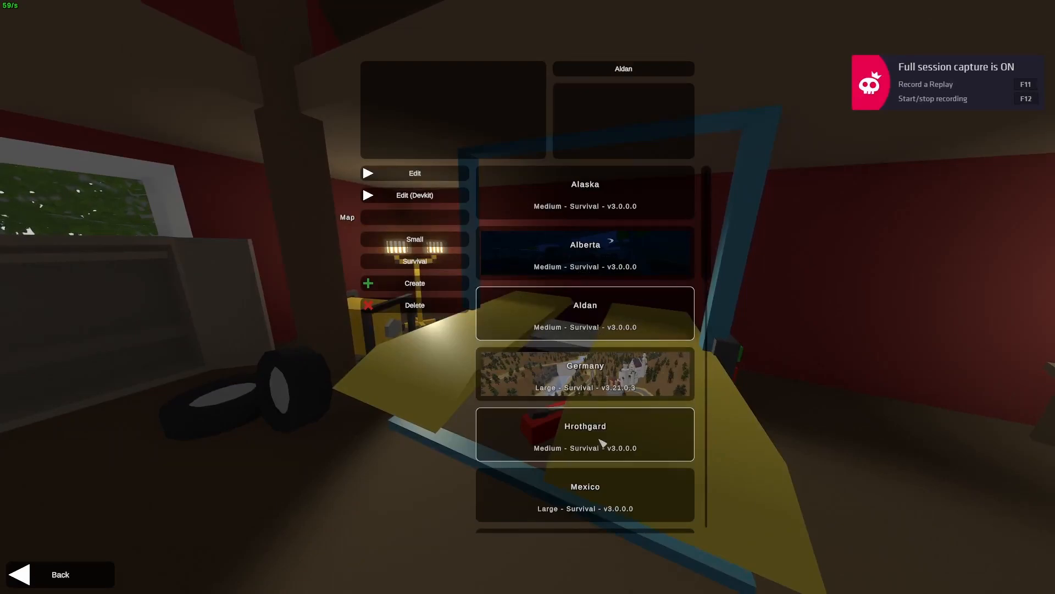
{"action": "scroll", "coordinate": [602, 442], "scroll_direction": "down", "scroll_amount": 2}
{"action": "left_click", "coordinate": [623, 380]}
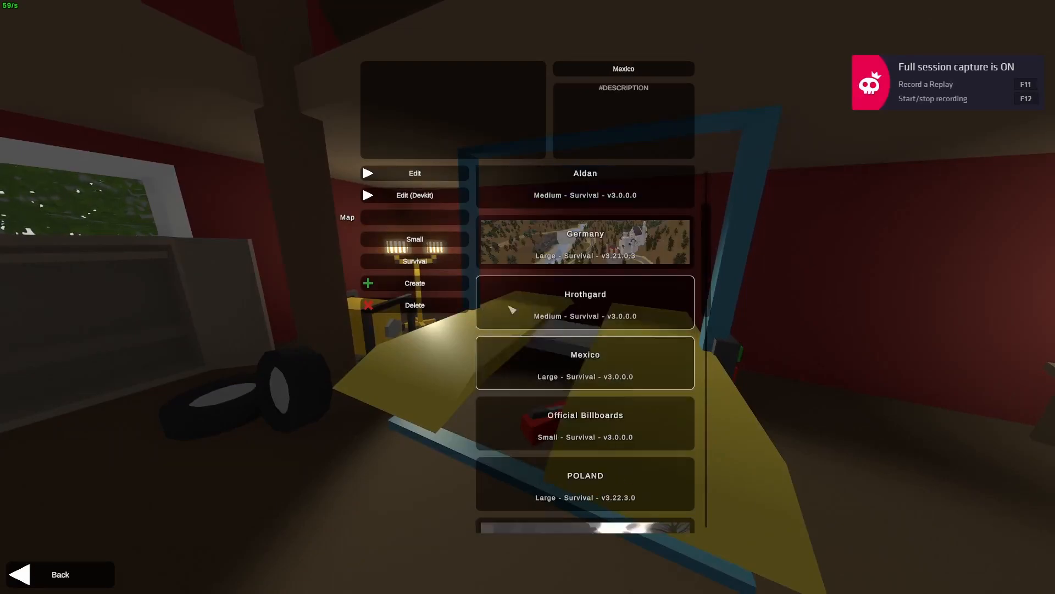
{"action": "left_click", "coordinate": [439, 175]}
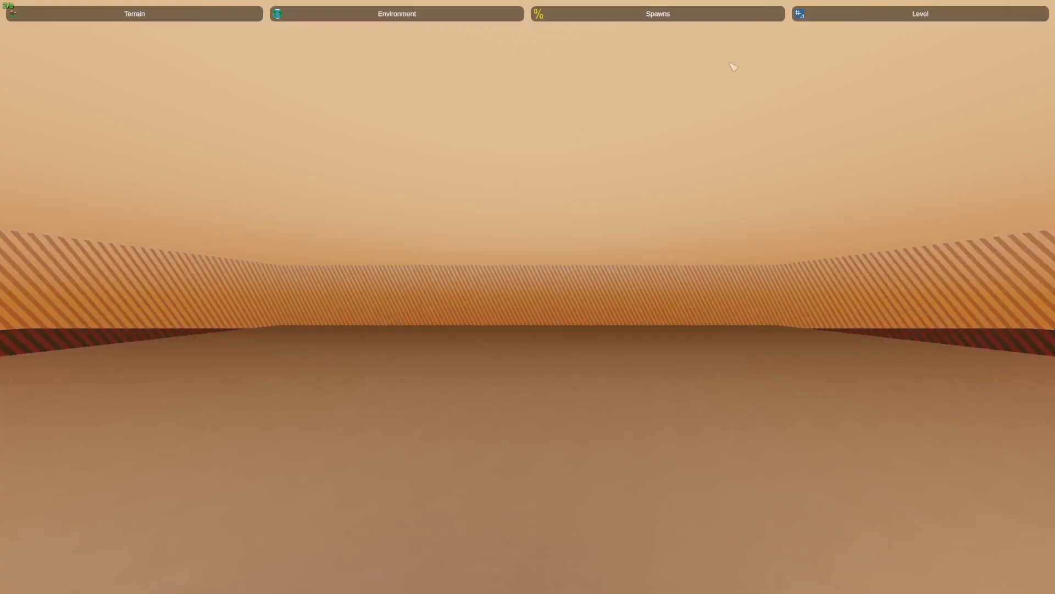
Step: Set the map's environment lighting to Midday
{"action": "left_click", "coordinate": [819, 14]}
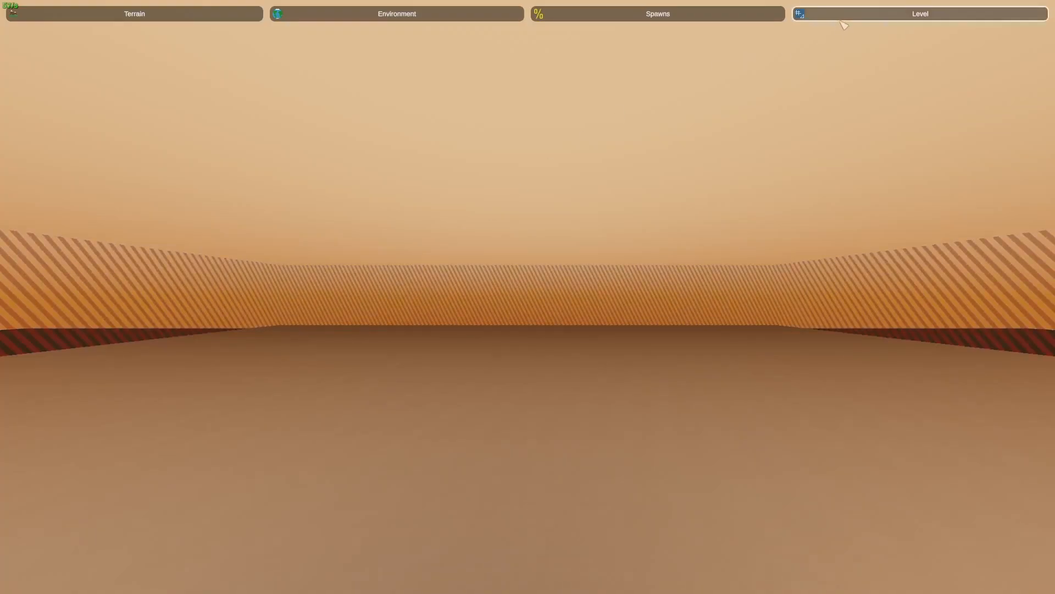
{"action": "left_click", "coordinate": [209, 36]}
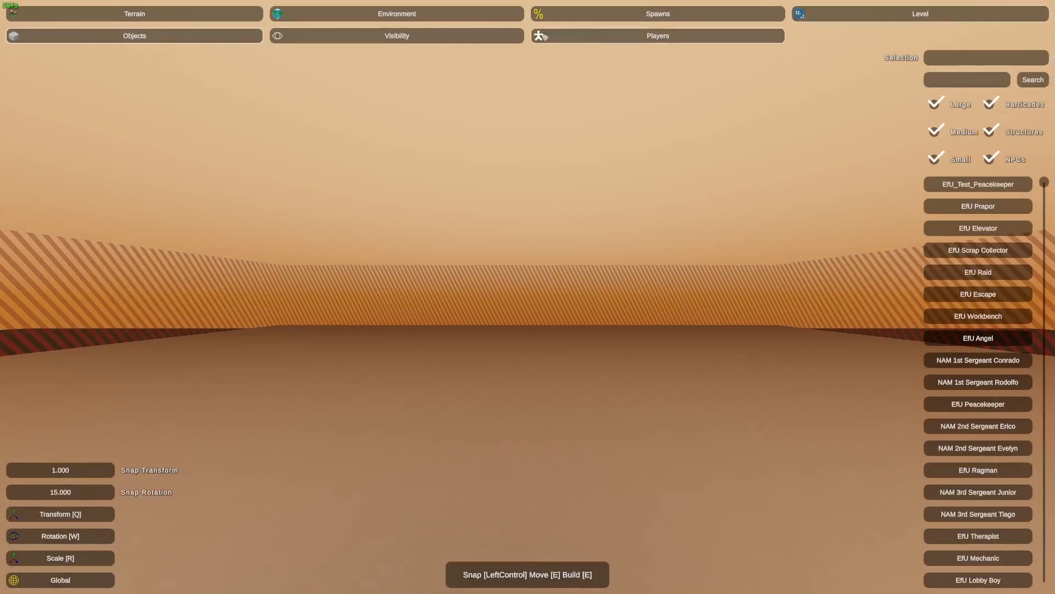
{"action": "left_click", "coordinate": [229, 14]}
{"action": "left_click", "coordinate": [170, 37]}
{"action": "left_click", "coordinate": [384, 14]}
{"action": "left_click", "coordinate": [397, 36]}
{"action": "left_click", "coordinate": [135, 36]}
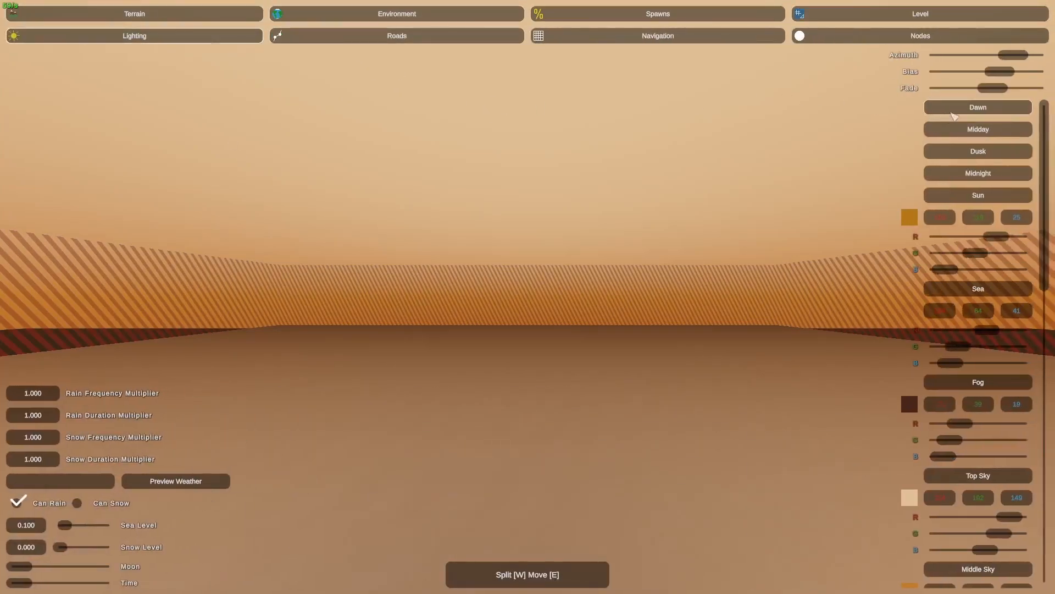
{"action": "left_click", "coordinate": [979, 127]}
Step: Raise a broad grassy mound of terrain above the water with an enlarged height brush and bake its materials in high quality
{"action": "left_click", "coordinate": [203, 13]}
{"action": "left_click", "coordinate": [202, 34]}
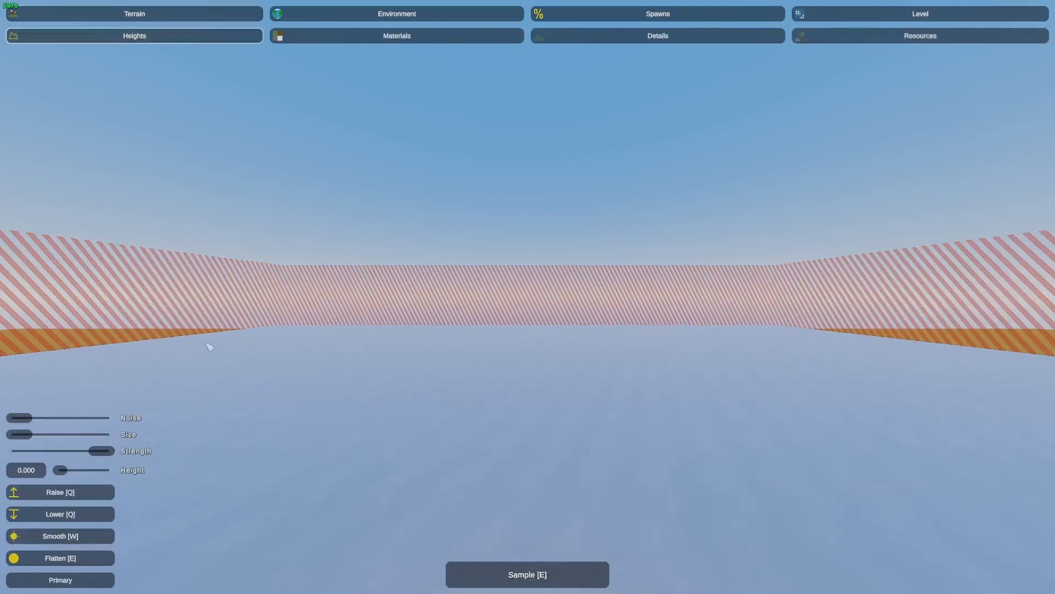
{"action": "left_click", "coordinate": [48, 433]}
{"action": "mouse_move", "coordinate": [129, 384]}
{"action": "right_mouse_down"}
{"action": "mouse_move", "coordinate": [527, 297]}
{"action": "mouse_move", "coordinate": [555, 313]}
{"action": "right_mouse_up"}
{"action": "left_click_drag", "start_coordinate": [511, 345], "coordinate": [519, 345]}
{"action": "key", "text": "e"}
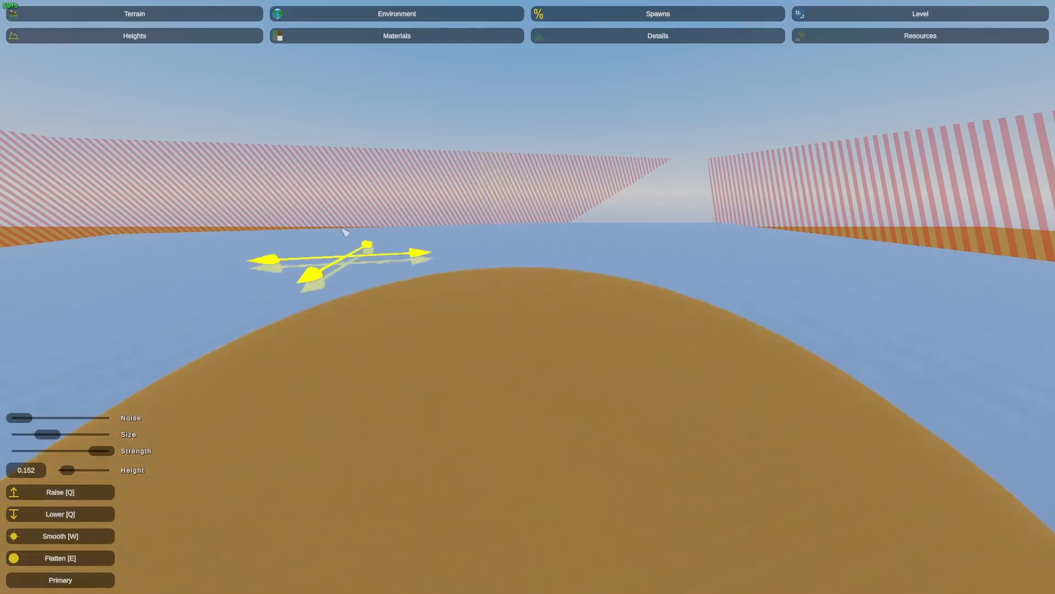
{"action": "left_click", "coordinate": [365, 36]}
{"action": "left_click", "coordinate": [948, 558]}
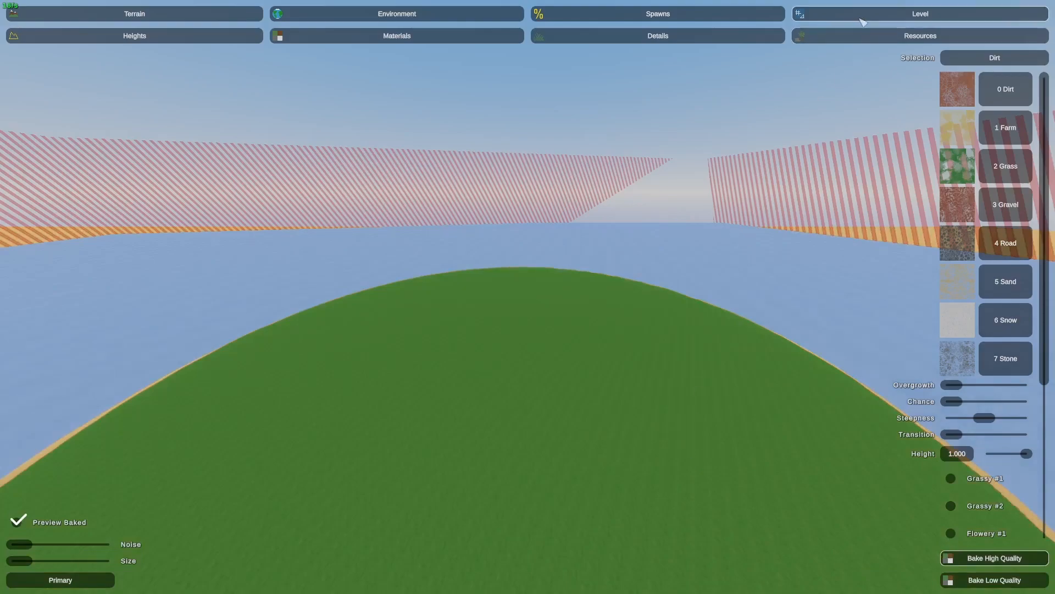
Step: Search the level objects for Tutorial and try placing the Tutorial Building on the grass
{"action": "left_click", "coordinate": [851, 15]}
{"action": "left_click", "coordinate": [235, 43]}
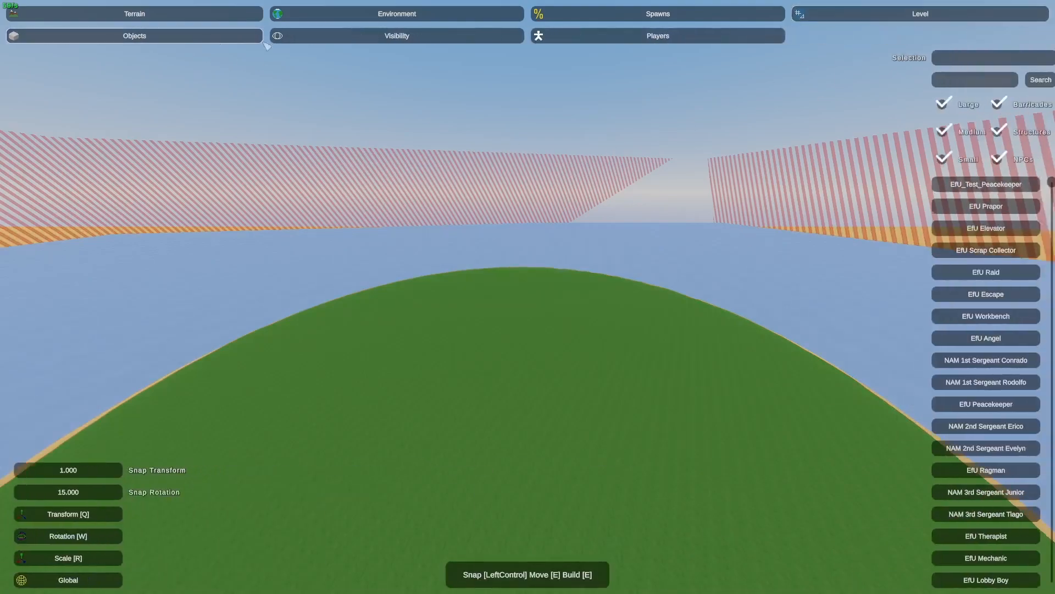
{"action": "left_click", "coordinate": [951, 81]}
{"action": "type", "text": "Tulorial"}
{"action": "key", "text": "Return"}
{"action": "left_click", "coordinate": [954, 187]}
{"action": "right_click_drag", "start_coordinate": [934, 192], "coordinate": [528, 289]}
{"action": "key", "text": "w"}
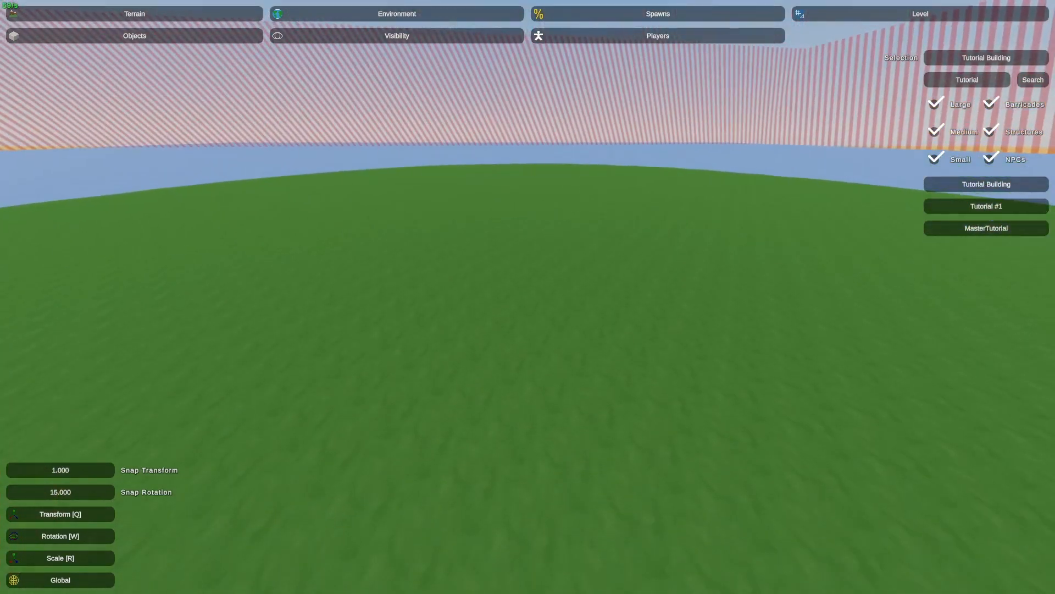
{"action": "key", "text": "w"}
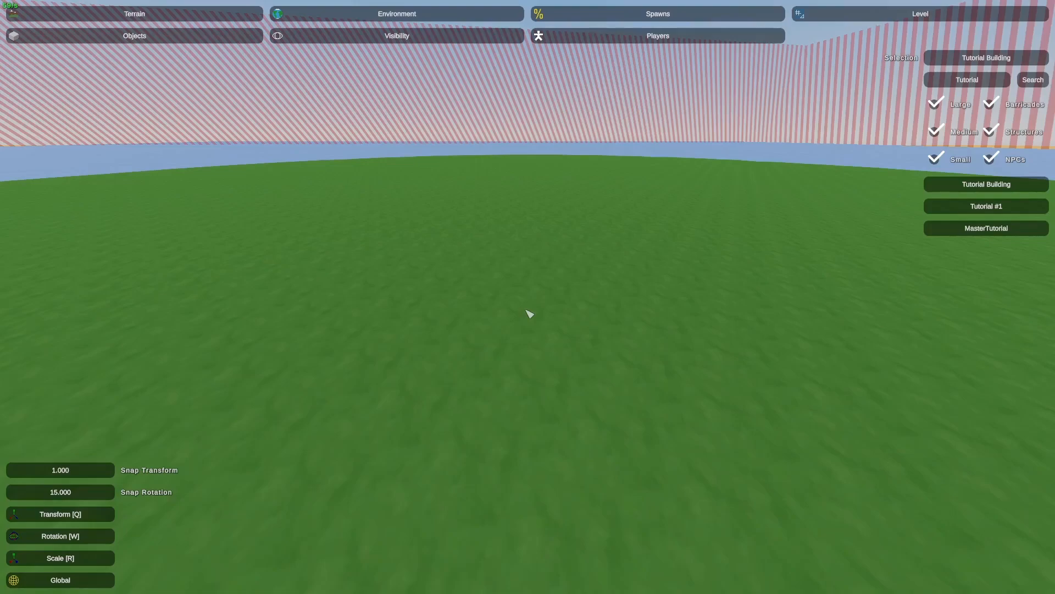
Step: Switch to File Explorer and open the Tutorial folder in Unturned's Bundles\Objects directory
{"action": "key", "text": "super"}
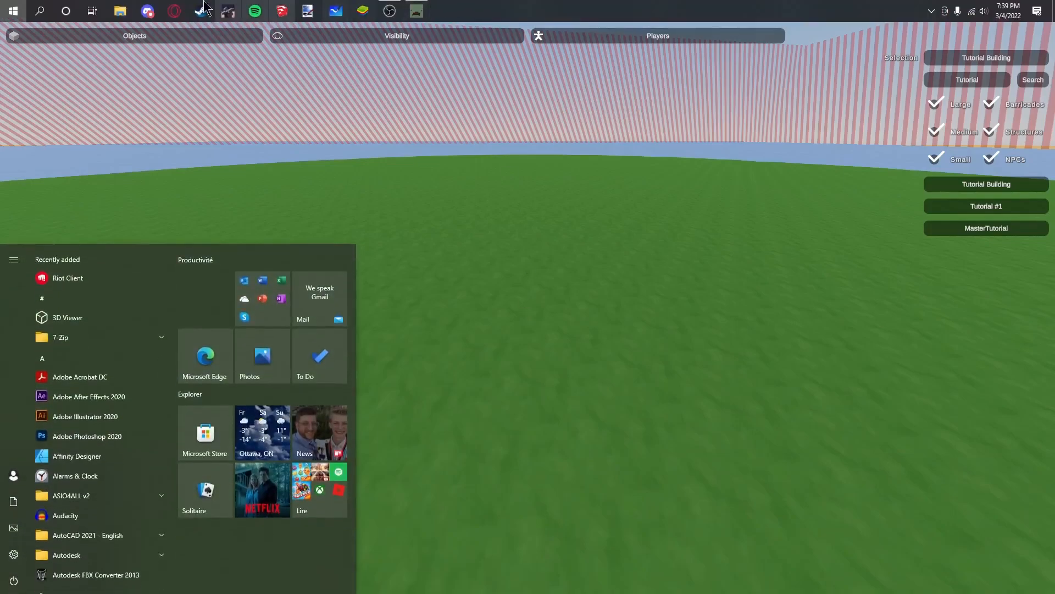
{"action": "left_click", "coordinate": [128, 6]}
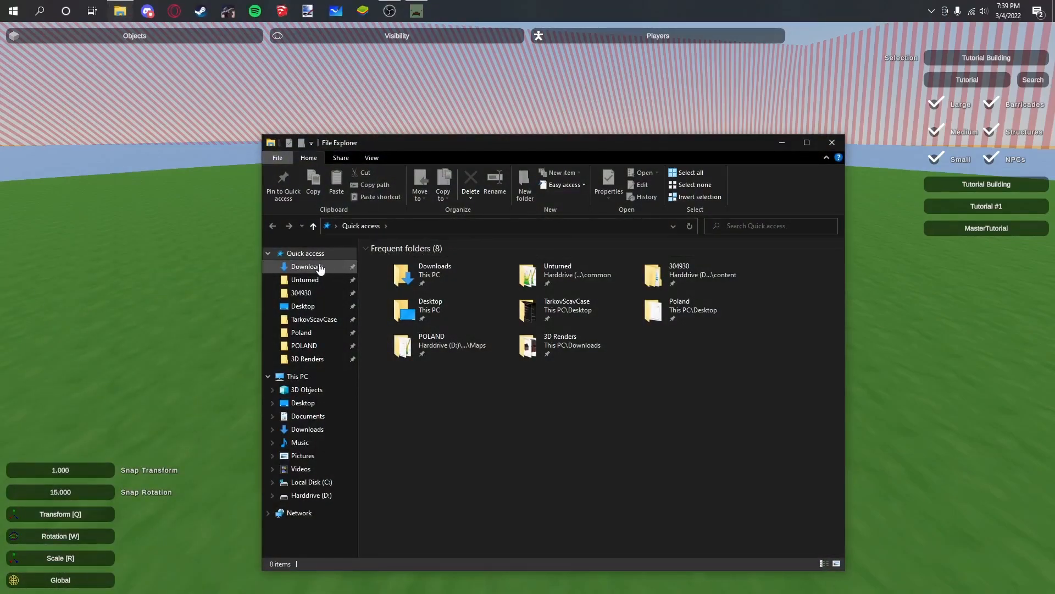
{"action": "left_click", "coordinate": [305, 279]}
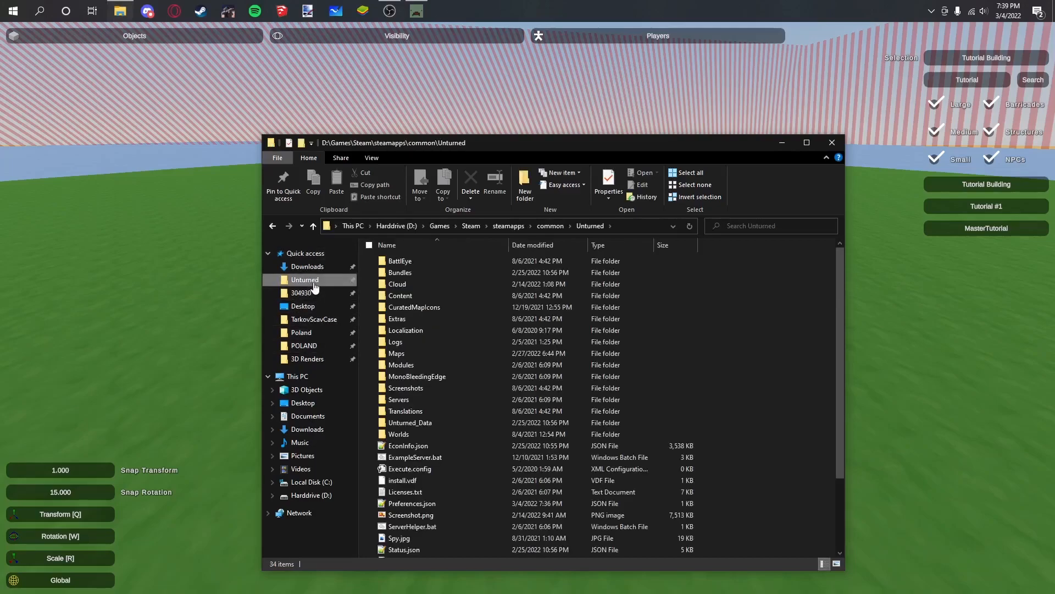
{"action": "double_click", "coordinate": [457, 274]}
{"action": "left_click", "coordinate": [423, 343]}
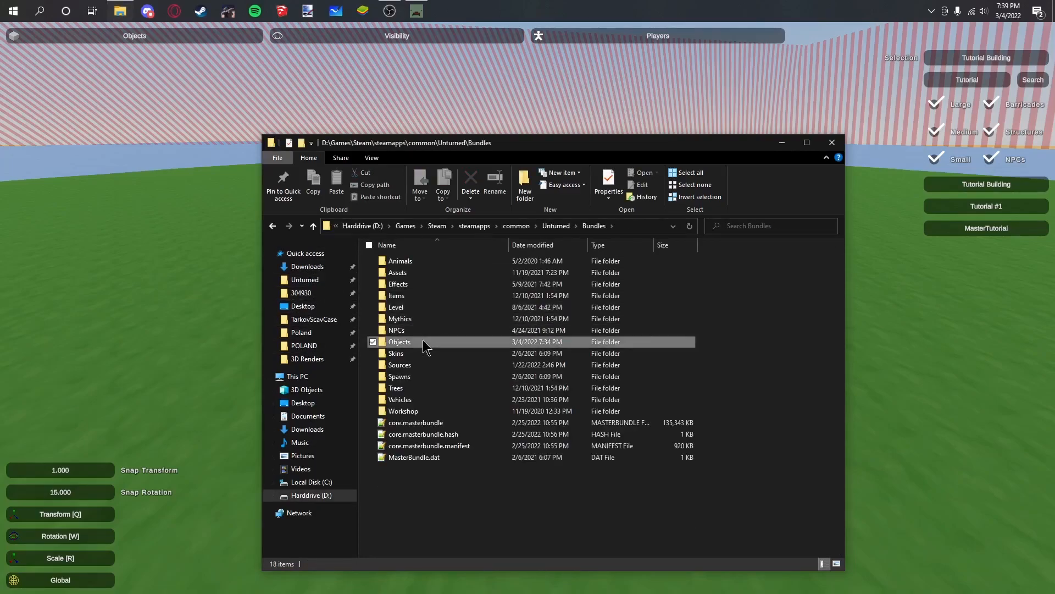
{"action": "double_click", "coordinate": [424, 343]}
{"action": "left_click", "coordinate": [421, 311]}
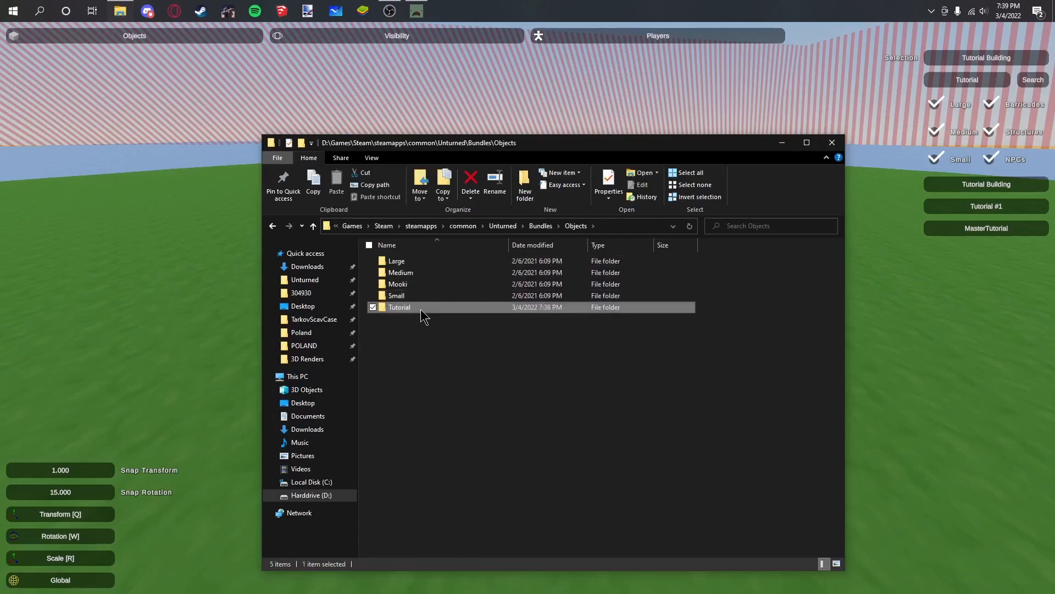
{"action": "double_click", "coordinate": [424, 314]}
Step: Add an Exclude_From_Master bundle entry below the material palette in Tutorial.dat, then save and close the file
{"action": "double_click", "coordinate": [427, 271]}
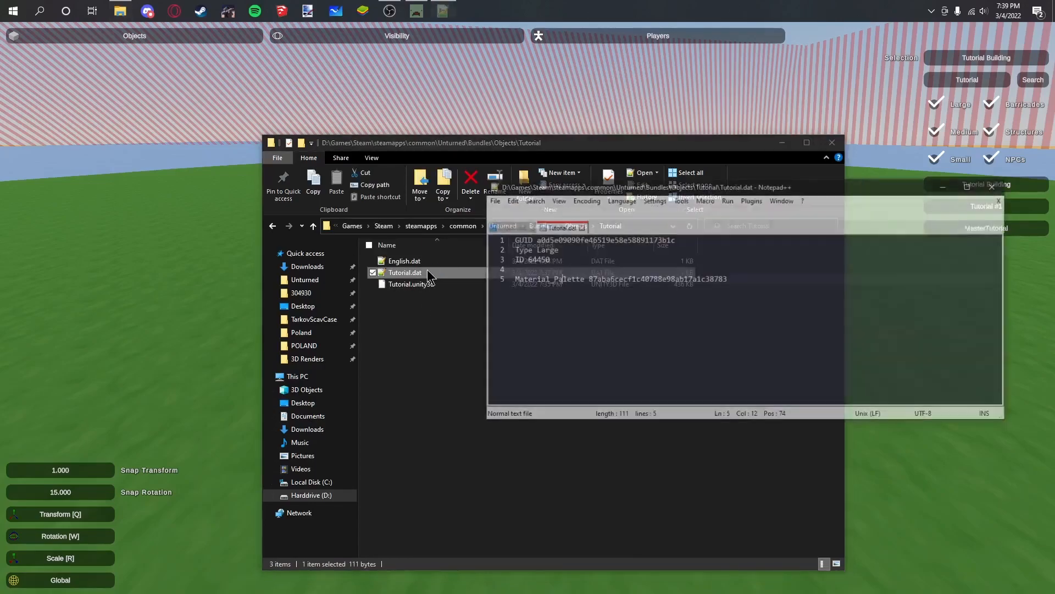
{"action": "key", "text": "Return"}
{"action": "key", "text": "Return"}
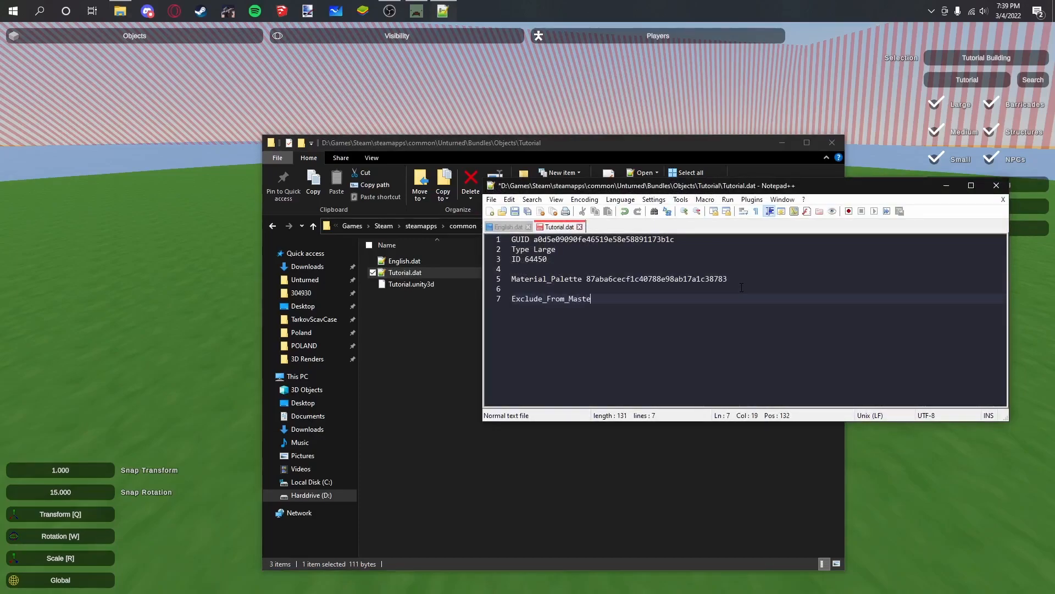
{"action": "key", "text": "ctrl+s"}
{"action": "left_click", "coordinate": [998, 186]}
Step: Return to Unturned, save the map and exit the level editor
{"action": "key", "text": "Escape"}
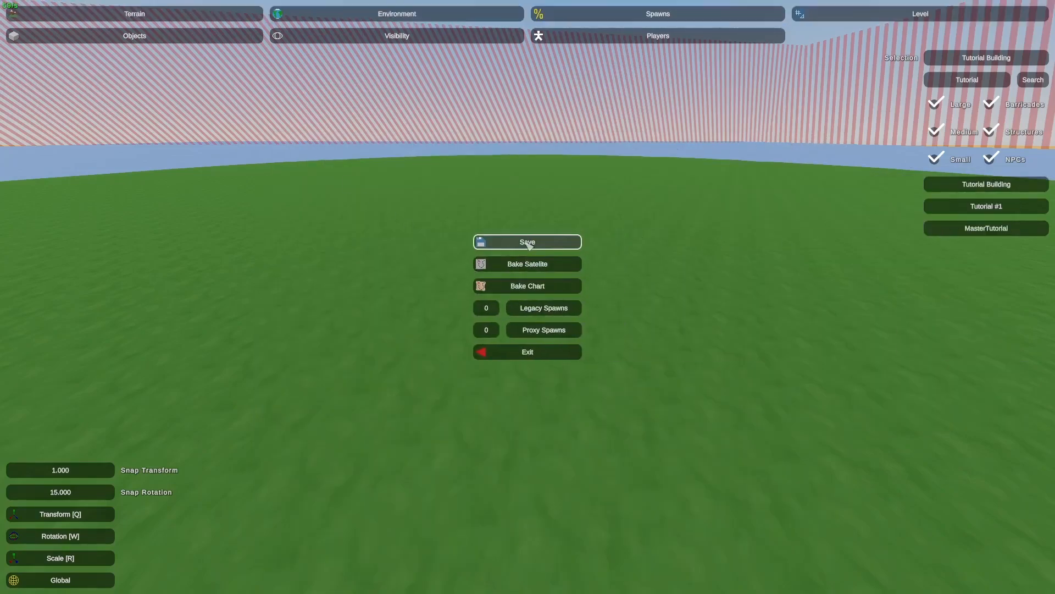
{"action": "left_click", "coordinate": [528, 243]}
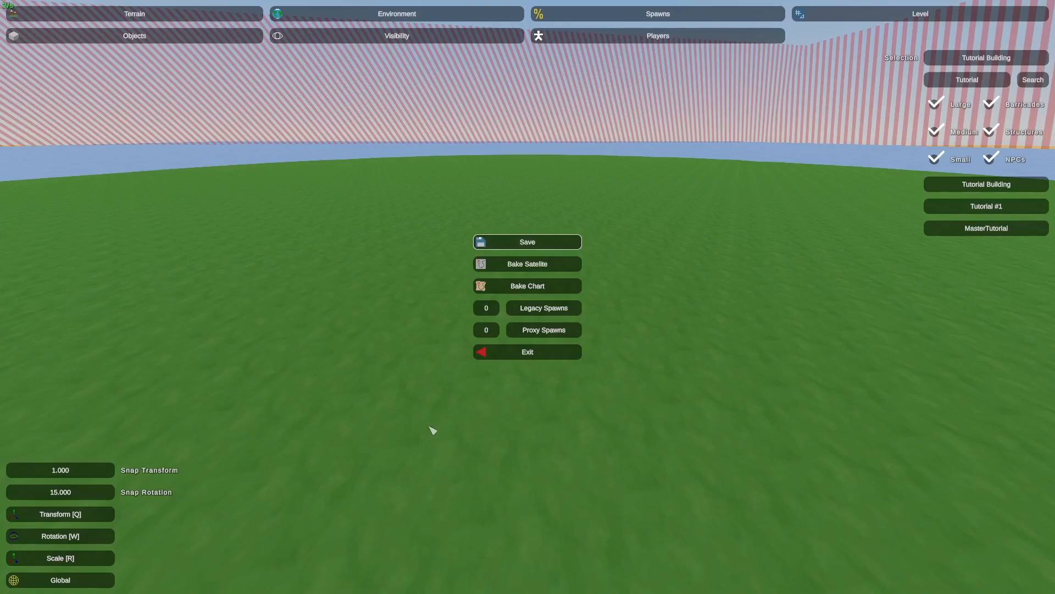
{"action": "left_click", "coordinate": [528, 354]}
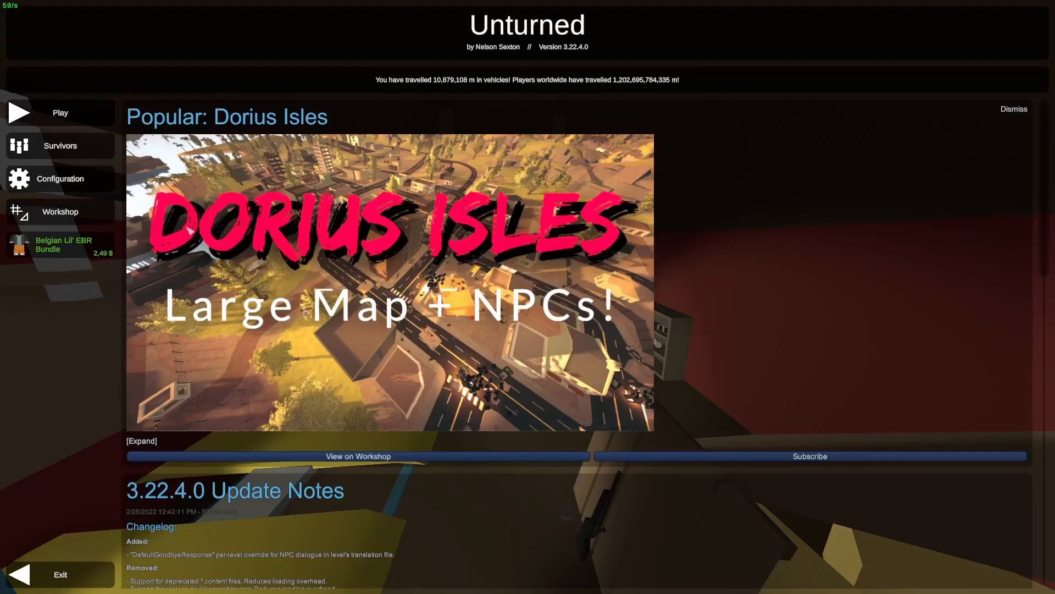
Step: Reopen the Mexico map in the level editor to reload the object
{"action": "left_click", "coordinate": [60, 211]}
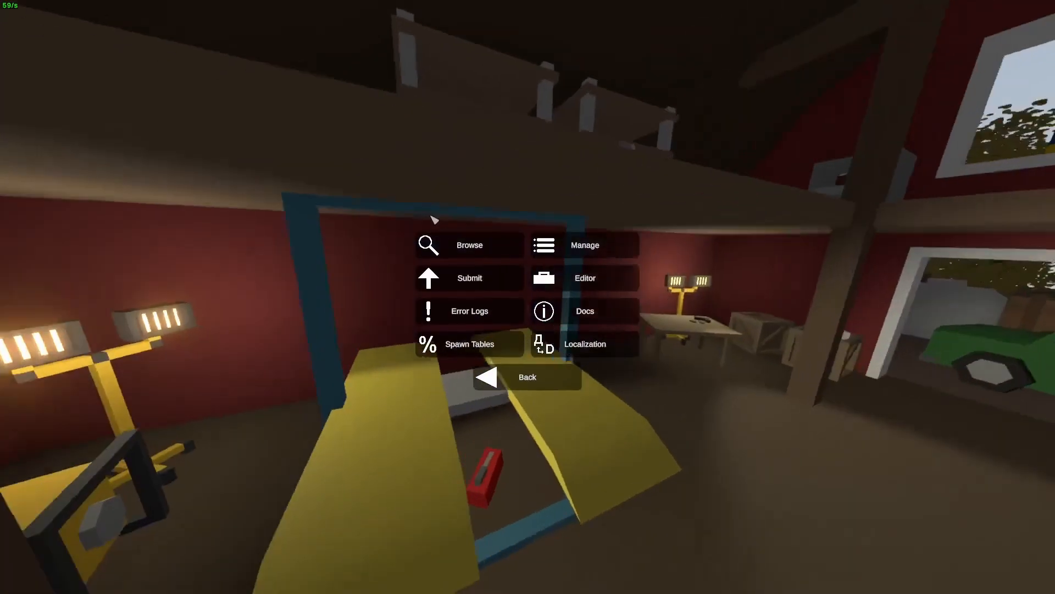
{"action": "left_click", "coordinate": [575, 278]}
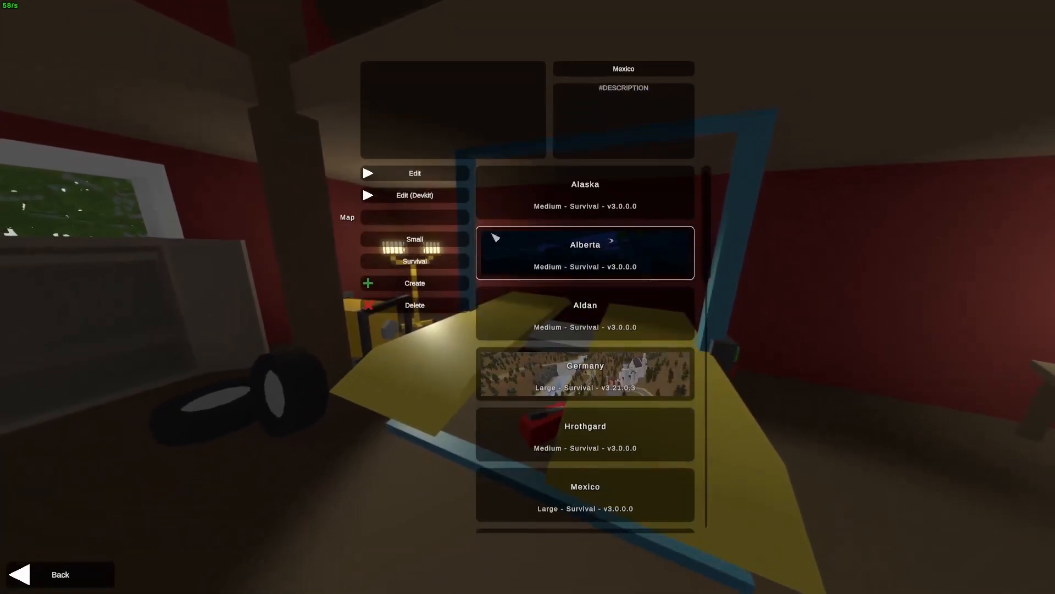
{"action": "left_click", "coordinate": [440, 172]}
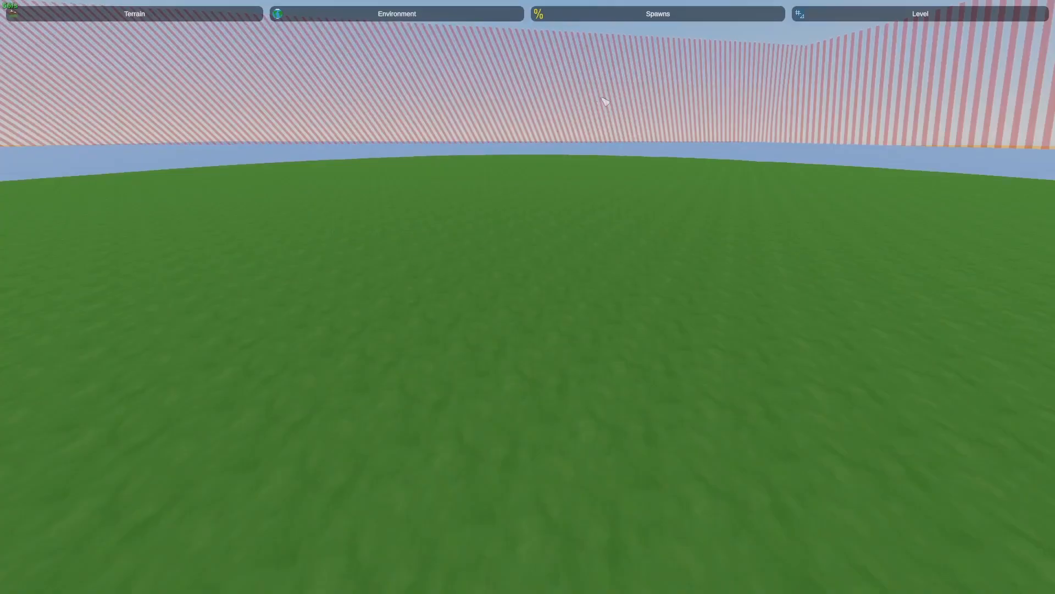
Step: Search the level objects for Tutorial and place a Tutorial Building on the grass
{"action": "left_click", "coordinate": [836, 10]}
{"action": "left_click", "coordinate": [222, 37]}
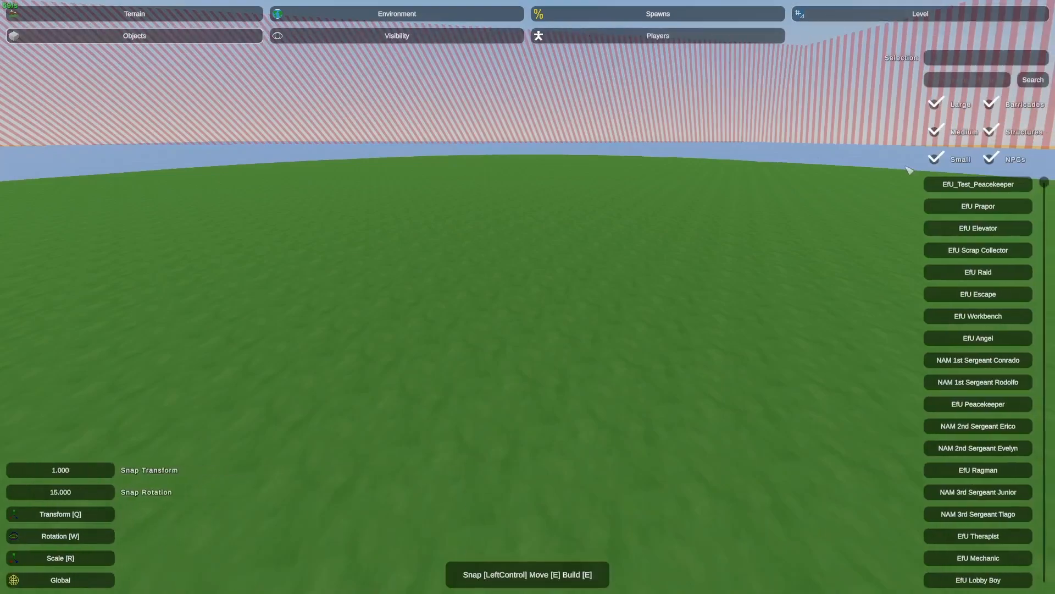
{"action": "left_click", "coordinate": [959, 83]}
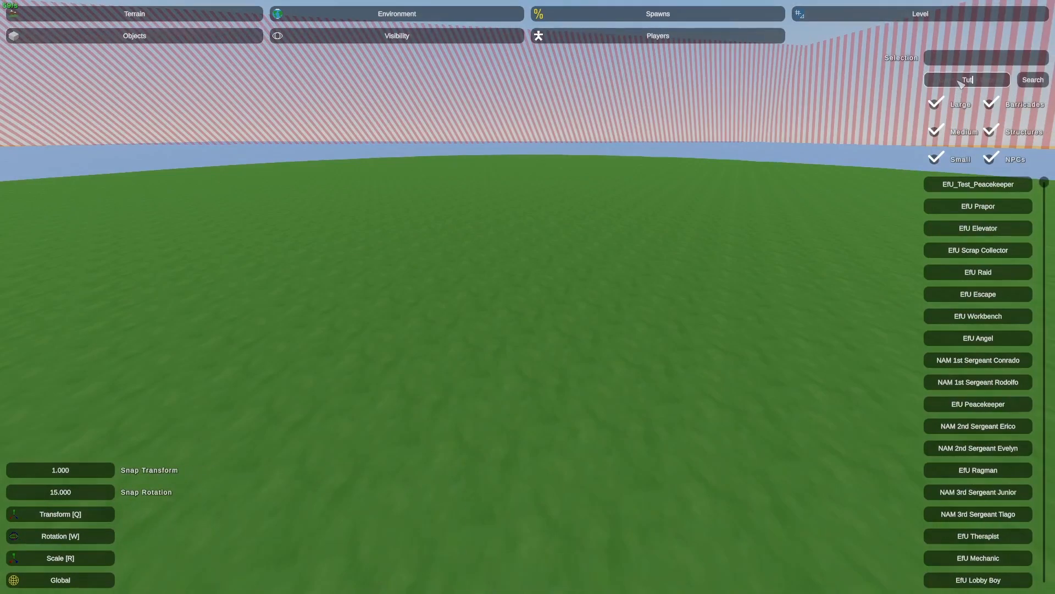
{"action": "type", "text": "Tutorial"}
{"action": "key", "text": "Return"}
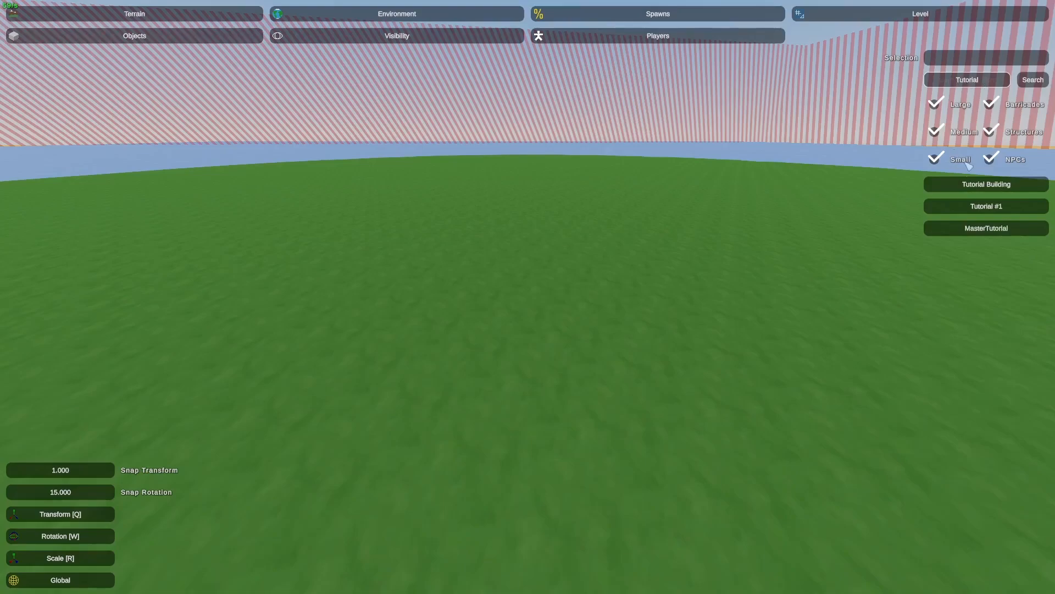
{"action": "key", "text": "e"}
Step: Raise the placed Tutorial Building slightly along its vertical axis
{"action": "right_click_drag", "start_coordinate": [509, 287], "coordinate": [539, 274]}
{"action": "key", "text": "w"}
{"action": "key", "text": "a"}
{"action": "left_click_drag", "start_coordinate": [523, 260], "coordinate": [526, 238]}
{"action": "right_click_drag", "start_coordinate": [493, 287], "coordinate": [539, 294]}
{"action": "key", "text": "a"}
Step: Duplicate the first building and move the copy sideways so it stands next to the original
{"action": "left_click", "coordinate": [628, 329]}
{"action": "right_click_drag", "start_coordinate": [628, 329], "coordinate": [571, 280]}
{"action": "key", "text": "s"}
{"action": "left_click", "coordinate": [585, 281]}
{"action": "key", "text": "ctrl+c"}
{"action": "key", "text": "ctrl+v"}
{"action": "left_click_drag", "start_coordinate": [564, 277], "coordinate": [387, 275]}
Step: Duplicate the second building and move the copy along the row as the third one
{"action": "right_click_drag", "start_coordinate": [442, 345], "coordinate": [532, 301]}
{"action": "key", "text": "a"}
{"action": "key", "text": "s"}
{"action": "key", "text": "ctrl+c"}
{"action": "key", "text": "ctrl+v"}
{"action": "left_click_drag", "start_coordinate": [542, 304], "coordinate": [362, 302]}
{"action": "key", "text": "a"}
{"action": "right_click_drag", "start_coordinate": [361, 302], "coordinate": [363, 315]}
{"action": "key", "text": "s"}
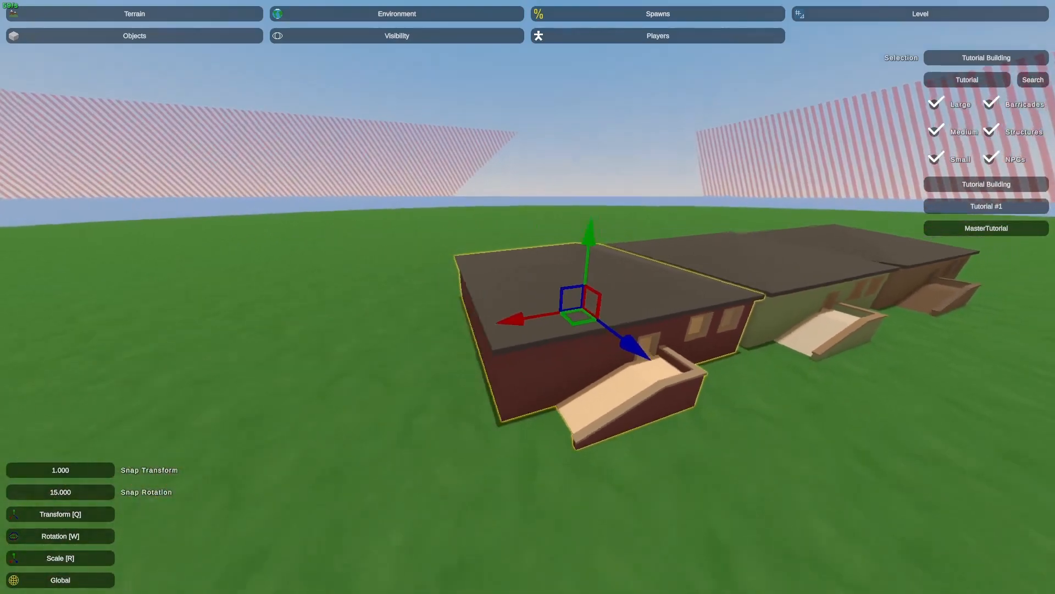
Step: Duplicate the red building and move the copy along the row as the fourth one
{"action": "right_click_drag", "start_coordinate": [527, 297], "coordinate": [511, 303]}
{"action": "key", "text": "ctrl+c"}
{"action": "key", "text": "ctrl+v"}
{"action": "left_click_drag", "start_coordinate": [562, 306], "coordinate": [399, 304]}
{"action": "key", "text": "a"}
{"action": "right_click_drag", "start_coordinate": [400, 304], "coordinate": [465, 299]}
{"action": "key", "text": "w"}
{"action": "key", "text": "s"}
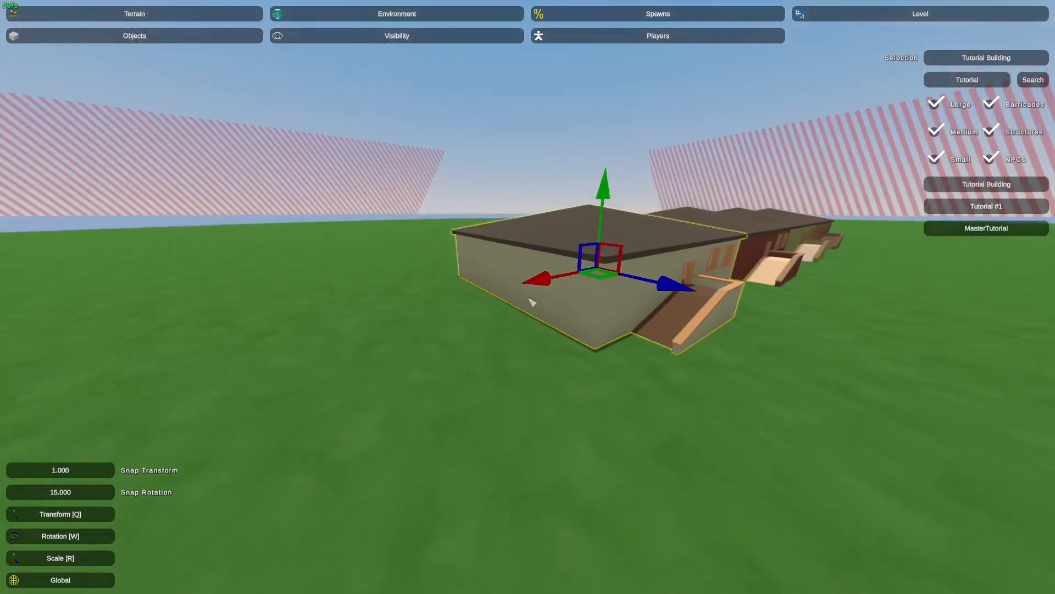
Step: Duplicate the light grey building at the end of the row, then delete the copy
{"action": "key", "text": "ctrl+c"}
{"action": "key", "text": "ctrl+v"}
{"action": "left_click_drag", "start_coordinate": [560, 277], "coordinate": [420, 302]}
{"action": "key", "text": "s"}
{"action": "right_click_drag", "start_coordinate": [592, 298], "coordinate": [566, 327]}
{"action": "key", "text": "a"}
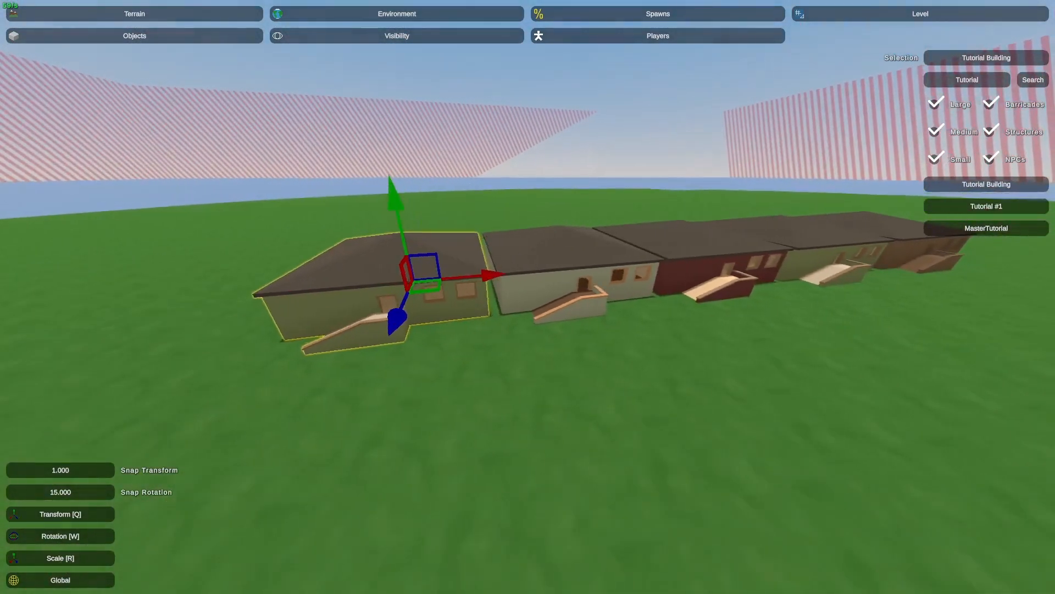
{"action": "key", "text": "Delete"}
Step: Duplicate the light grey building again and place the copy beside it as the fifth in the row
{"action": "left_click", "coordinate": [510, 293]}
{"action": "key", "text": "ctrl+c"}
{"action": "key", "text": "ctrl+v"}
{"action": "left_click_drag", "start_coordinate": [523, 277], "coordinate": [394, 276]}
{"action": "key", "text": "a"}
{"action": "mouse_move", "coordinate": [403, 276]}
{"action": "right_mouse_down"}
{"action": "mouse_move", "coordinate": [409, 255]}
{"action": "mouse_move", "coordinate": [420, 270]}
{"action": "right_mouse_up"}
{"action": "key", "text": "s"}
Step: Try a copy of the fifth, tan building past the end of the row and delete that copy
{"action": "key", "text": "ctrl+c"}
{"action": "key", "text": "ctrl+v"}
{"action": "left_click_drag", "start_coordinate": [516, 301], "coordinate": [354, 297]}
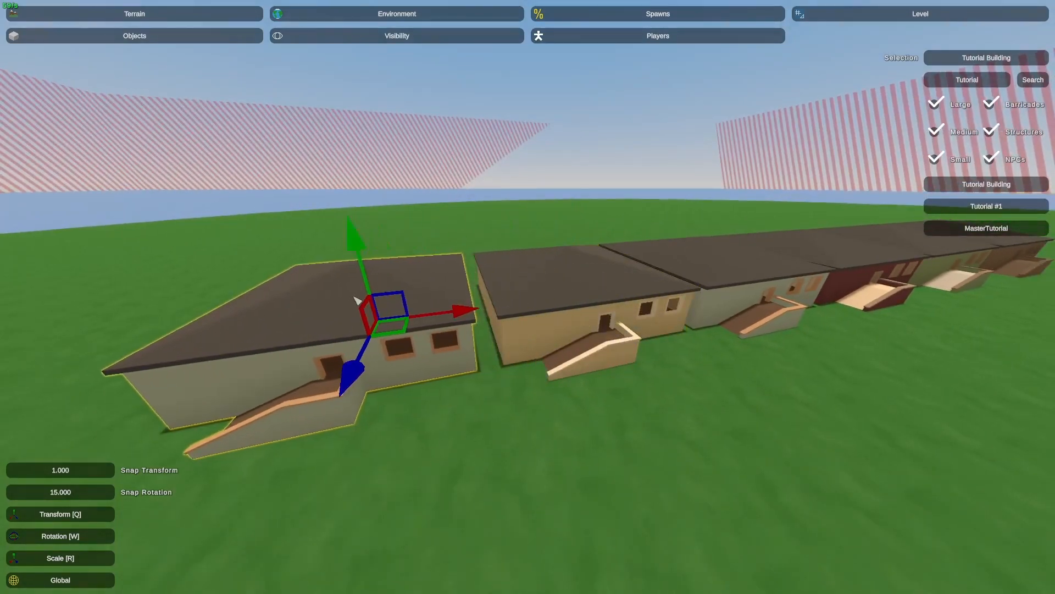
{"action": "key", "text": "Delete"}
Step: Duplicate the tan building as the sixth in the row, deselect it and view the whole row
{"action": "left_click", "coordinate": [530, 322]}
{"action": "key", "text": "ctrl+c"}
{"action": "key", "text": "ctrl+v"}
{"action": "left_click_drag", "start_coordinate": [519, 308], "coordinate": [361, 305]}
{"action": "left_click", "coordinate": [480, 424]}
{"action": "right_click_drag", "start_coordinate": [480, 423], "coordinate": [434, 390]}
{"action": "key", "text": "d"}
{"action": "key", "text": "s"}
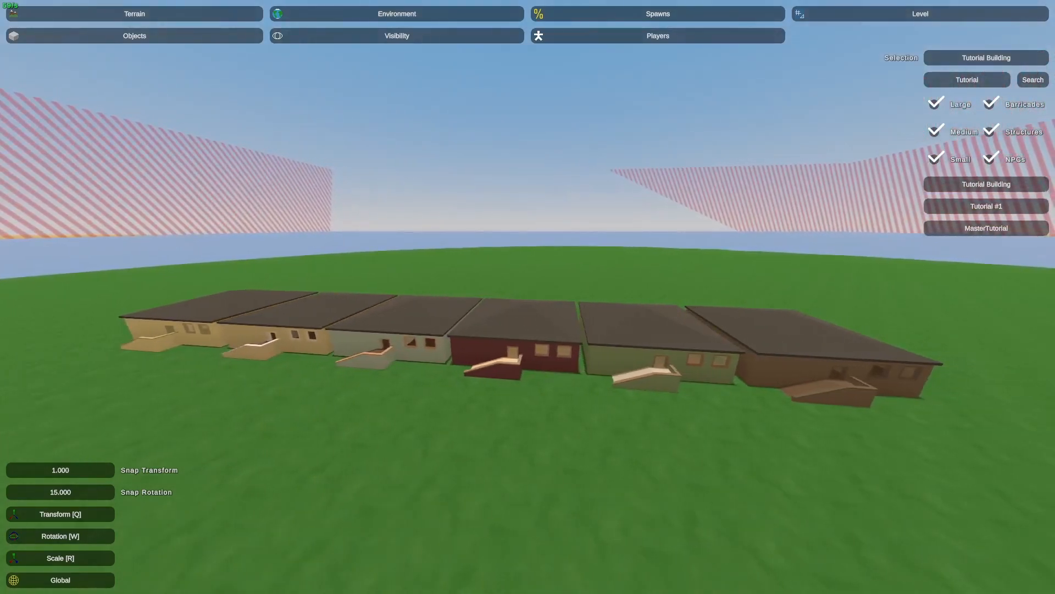
Step: Fly in along the row of six buildings and examine the wall colour variations up close
{"action": "mouse_move", "coordinate": [527, 297]}
{"action": "right_mouse_down"}
{"action": "mouse_move", "coordinate": [526, 309]}
{"action": "mouse_move", "coordinate": [560, 316]}
{"action": "mouse_move", "coordinate": [563, 349]}
{"action": "mouse_move", "coordinate": [528, 303]}
{"action": "mouse_move", "coordinate": [451, 304]}
{"action": "mouse_move", "coordinate": [836, 300]}
{"action": "mouse_move", "coordinate": [604, 295]}
{"action": "mouse_move", "coordinate": [692, 308]}
{"action": "mouse_move", "coordinate": [770, 341]}
{"action": "mouse_move", "coordinate": [748, 385]}
{"action": "mouse_move", "coordinate": [530, 305]}
{"action": "mouse_move", "coordinate": [538, 220]}
{"action": "mouse_move", "coordinate": [428, 253]}
{"action": "mouse_move", "coordinate": [286, 242]}
{"action": "mouse_move", "coordinate": [186, 285]}
{"action": "mouse_move", "coordinate": [583, 296]}
{"action": "mouse_move", "coordinate": [586, 224]}
{"action": "mouse_move", "coordinate": [627, 297]}
{"action": "mouse_move", "coordinate": [450, 302]}
{"action": "mouse_move", "coordinate": [560, 297]}
{"action": "mouse_move", "coordinate": [781, 313]}
{"action": "mouse_move", "coordinate": [538, 275]}
{"action": "mouse_move", "coordinate": [531, 283]}
{"action": "right_mouse_up"}
{"action": "key", "text": "w"}
{"action": "key", "text": "w"}
{"action": "key", "text": "w"}
{"action": "key", "text": "w"}
{"action": "key", "text": "w"}
{"action": "key", "text": "s"}
{"action": "key", "text": "w"}
{"action": "key", "text": "w"}
{"action": "key", "text": "s"}
{"action": "key", "text": "w"}
{"action": "key", "text": "w"}
{"action": "key", "text": "d"}
{"action": "key", "text": "w"}
Step: Place a player spawn on the grass in front of the building row, save the level and exit the editor
{"action": "key", "text": "Escape"}
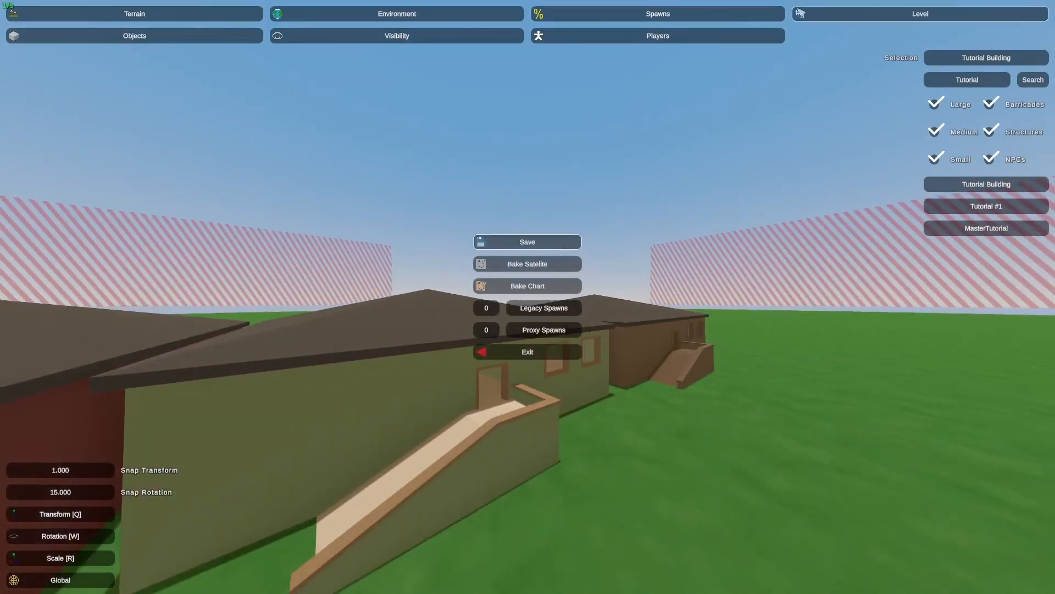
{"action": "left_click", "coordinate": [594, 43]}
{"action": "key", "text": "s"}
{"action": "right_click_drag", "start_coordinate": [688, 268], "coordinate": [688, 332]}
{"action": "key", "text": "Escape"}
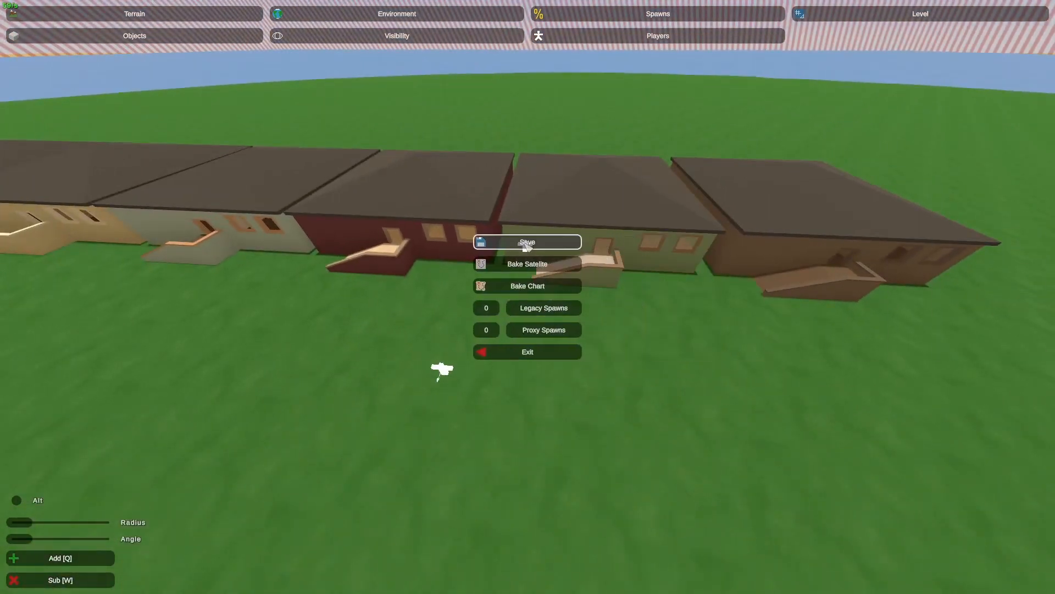
{"action": "left_click", "coordinate": [506, 355]}
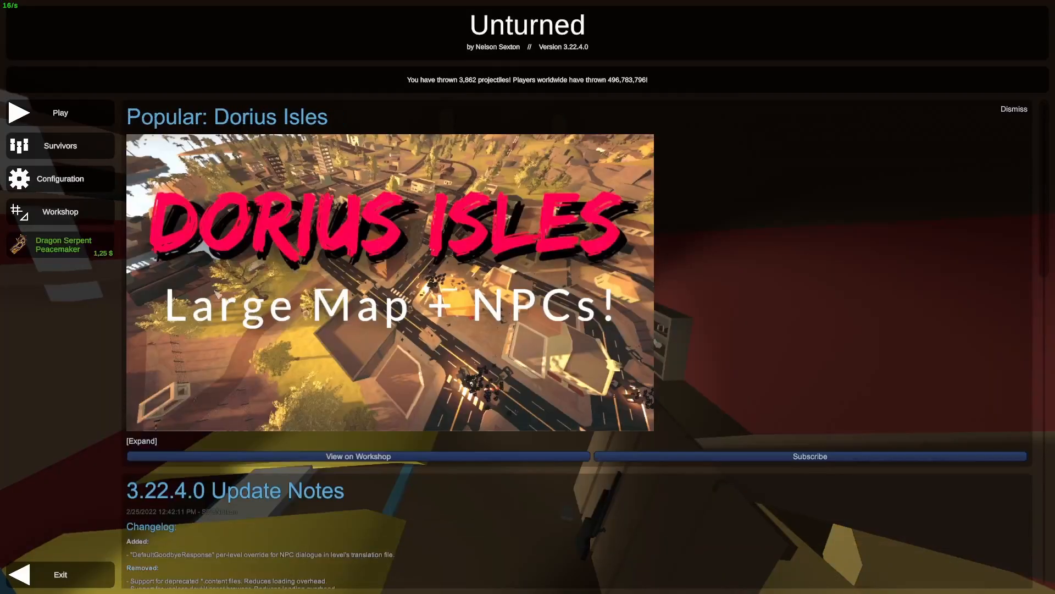
Step: Start an offline game on the Mexico map from the miscellaneous maps
{"action": "left_click", "coordinate": [55, 110]}
{"action": "left_click", "coordinate": [541, 232]}
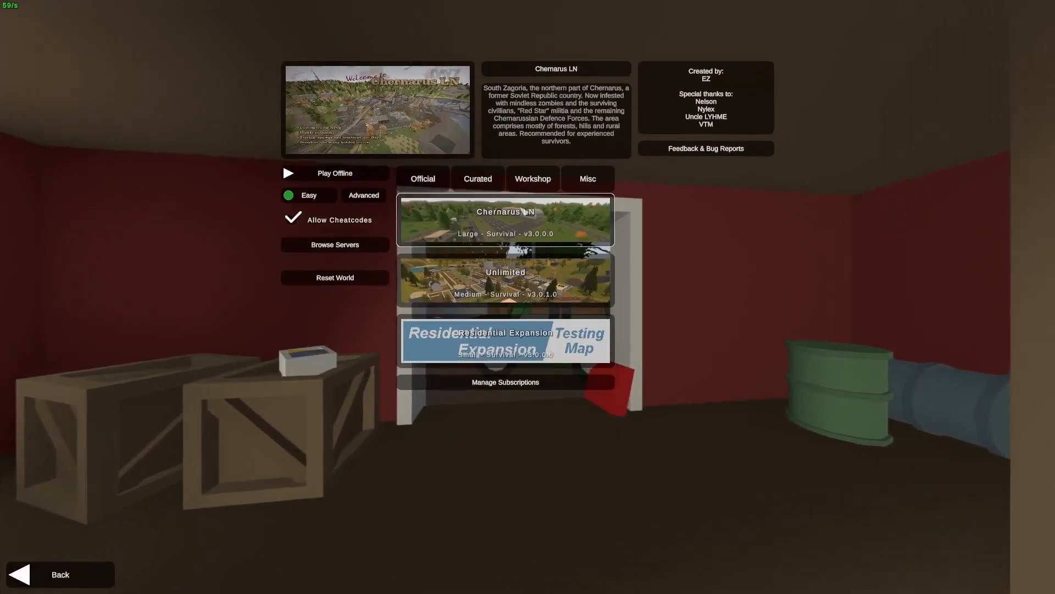
{"action": "left_click", "coordinate": [588, 182]}
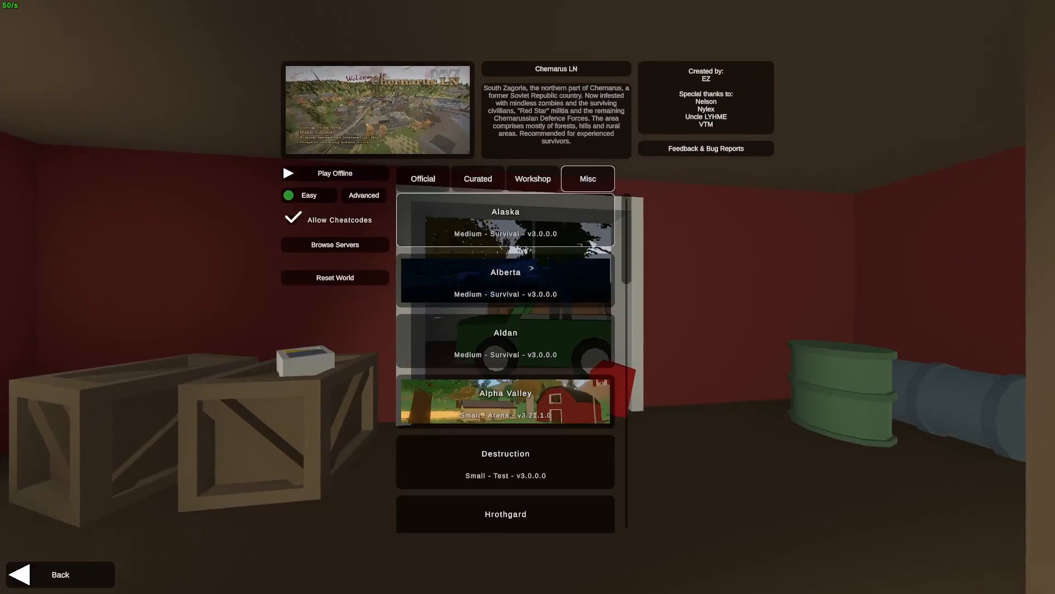
{"action": "scroll", "coordinate": [566, 272], "scroll_direction": "down", "scroll_amount": 7}
{"action": "scroll", "coordinate": [566, 272], "scroll_direction": "down", "scroll_amount": 8}
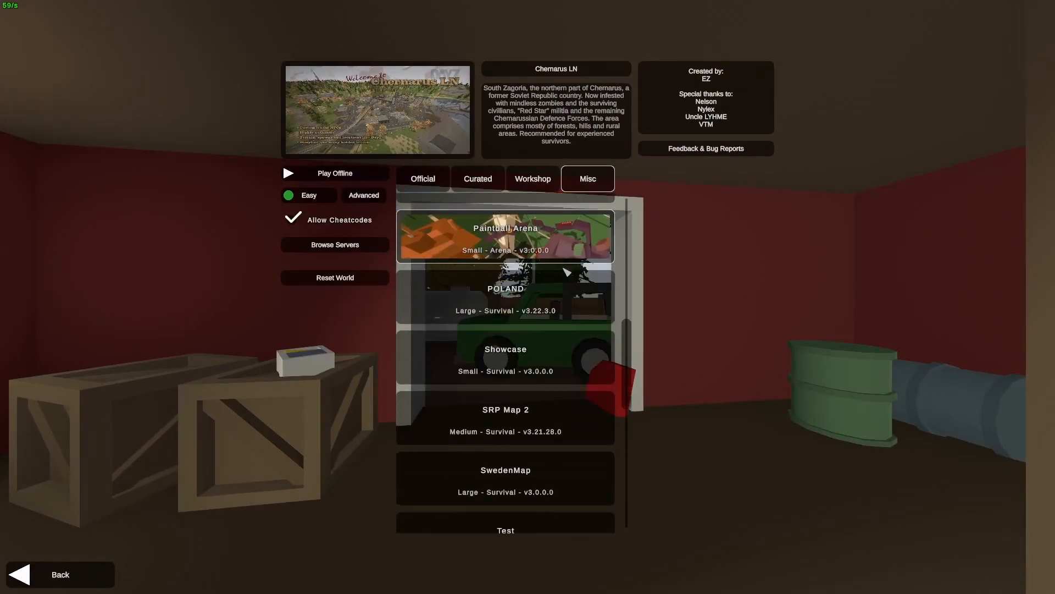
{"action": "scroll", "coordinate": [566, 298], "scroll_direction": "down", "scroll_amount": 3}
{"action": "scroll", "coordinate": [566, 302], "scroll_direction": "up", "scroll_amount": 4}
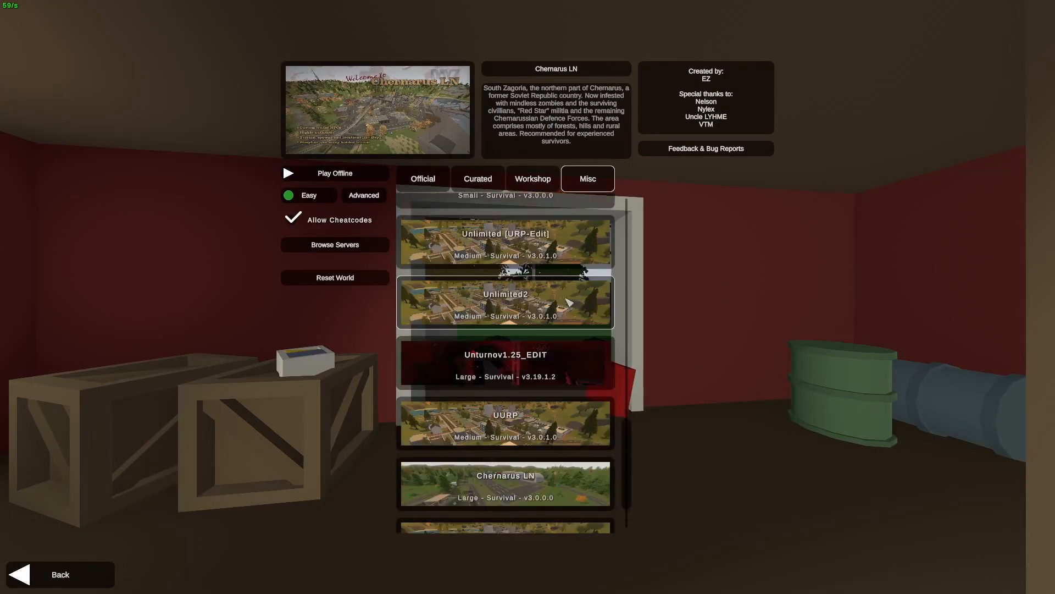
{"action": "left_click_drag", "start_coordinate": [630, 415], "coordinate": [617, 303]}
{"action": "left_click", "coordinate": [555, 291]}
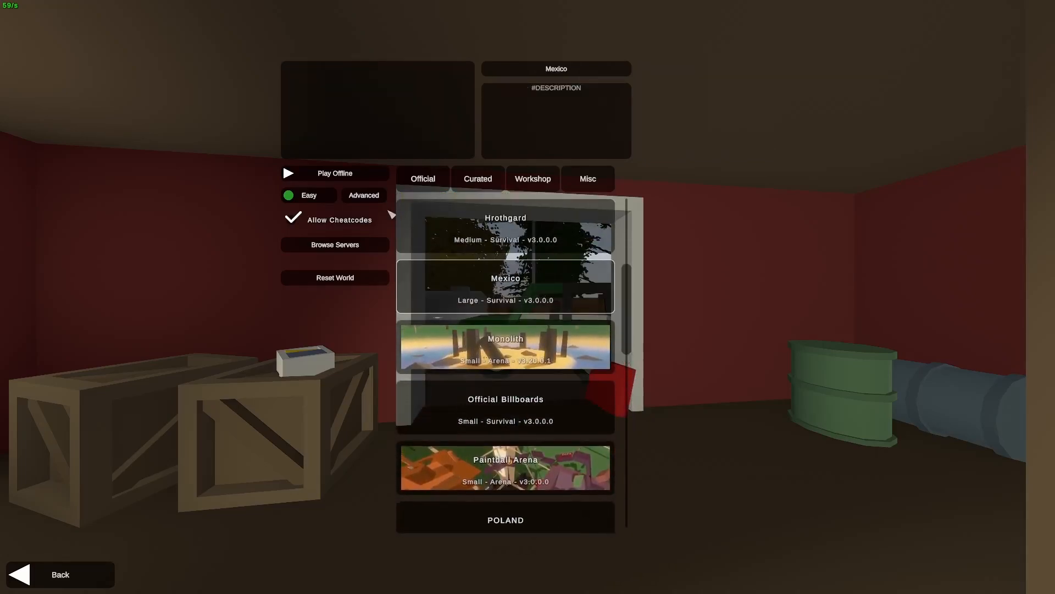
{"action": "left_click", "coordinate": [375, 175]}
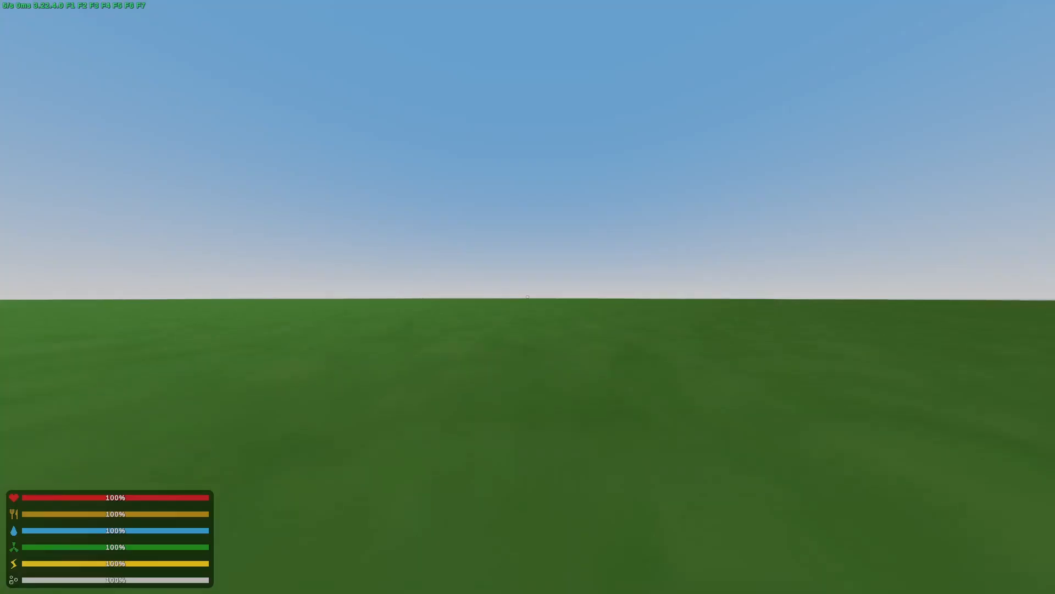
Step: Run up the red building's ramp and inspect its interior rooms in both first and third person
{"action": "key", "text": "h"}
{"action": "key", "text": "shift+w"}
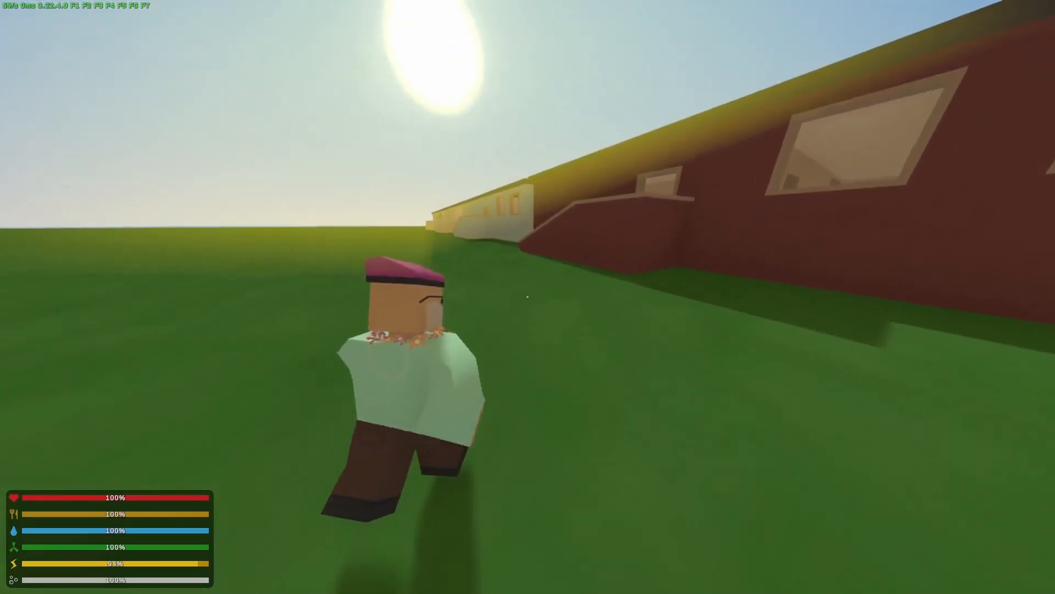
{"action": "key", "text": "h"}
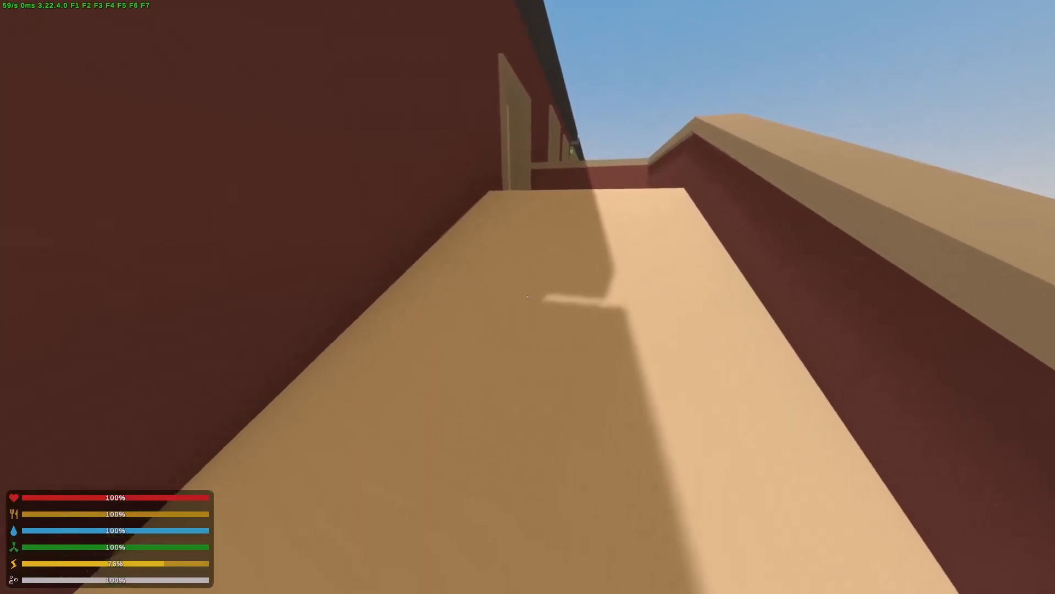
{"action": "key", "text": "h"}
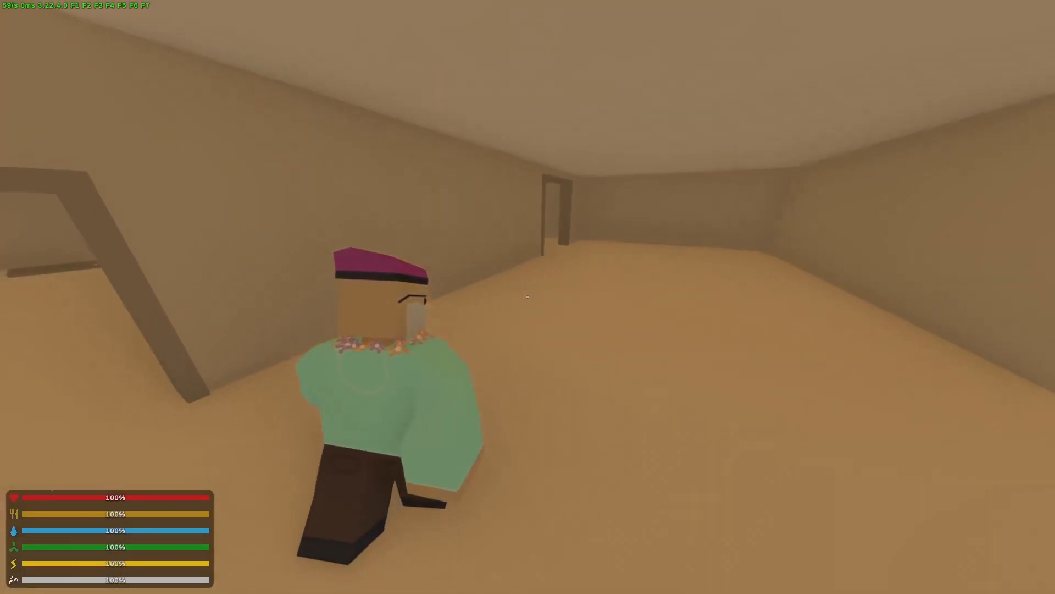
{"action": "key", "text": "shift"}
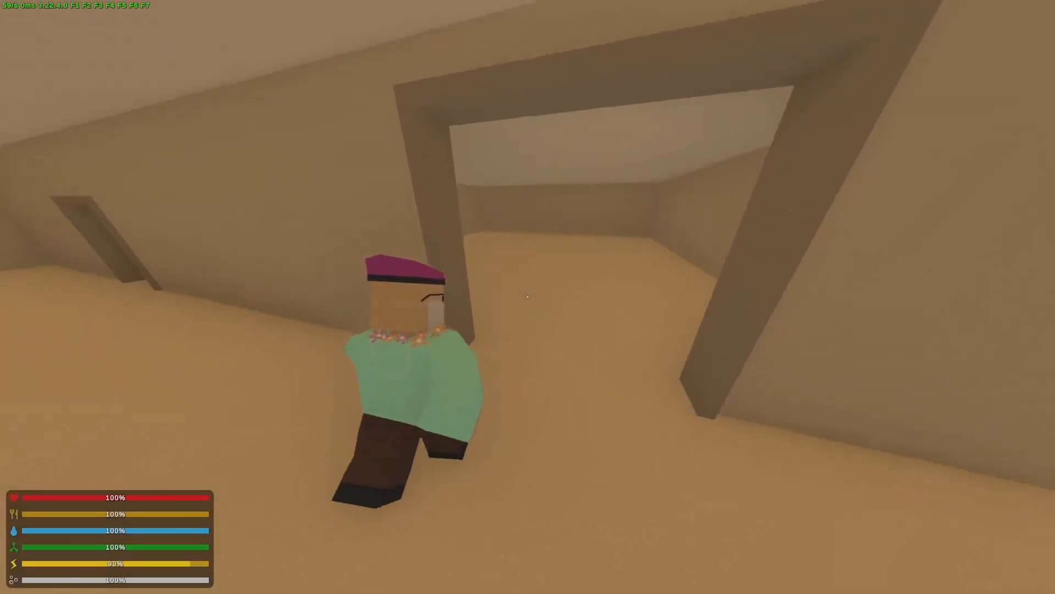
{"action": "key", "text": "h"}
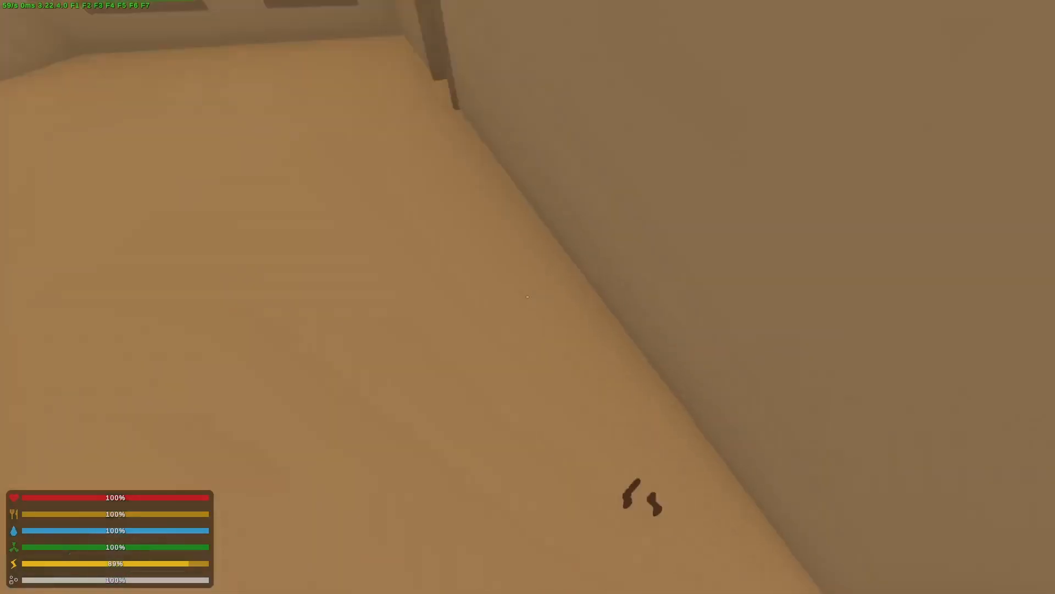
Step: Punch the interior surfaces to test for impact marks and walk through the inner doorway
{"action": "right_click", "coordinate": [528, 297]}
{"action": "left_click", "coordinate": [528, 297]}
{"action": "left_click", "coordinate": [528, 297]}
{"action": "key", "text": "w"}
{"action": "key", "text": "w"}
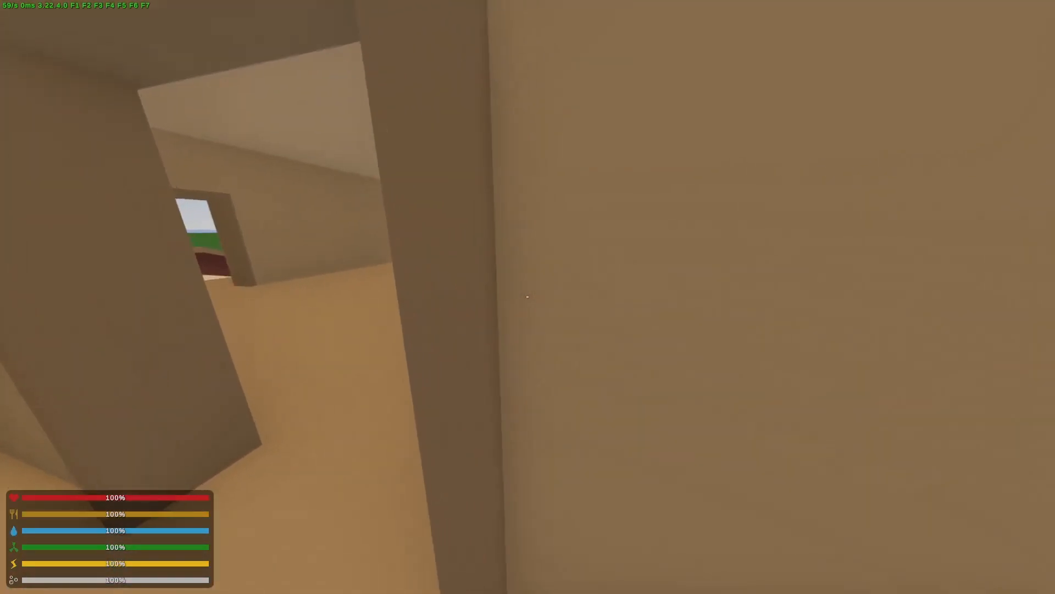
{"action": "key", "text": "shift+w"}
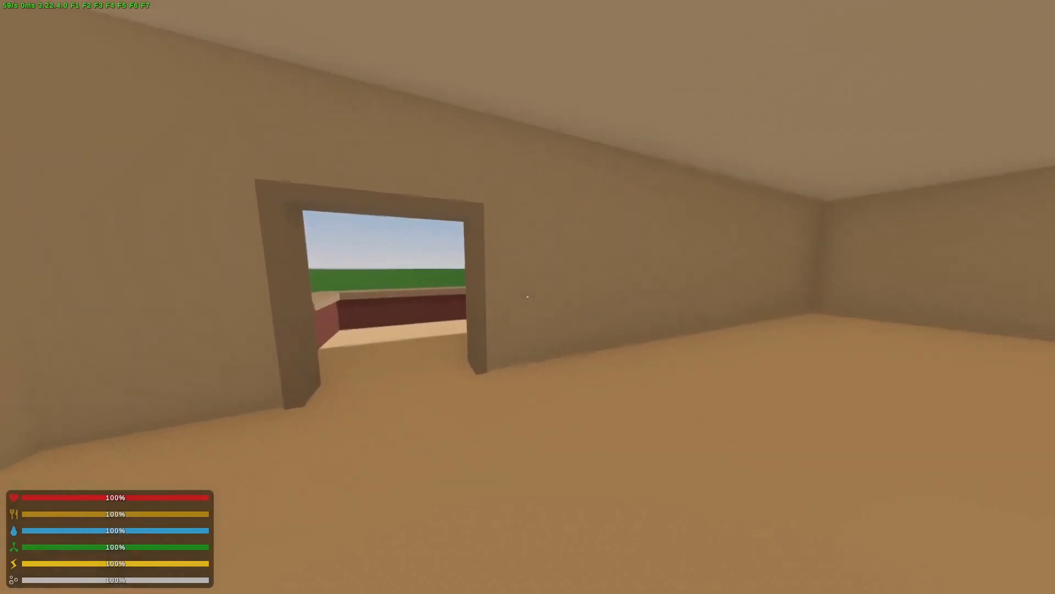
Step: Walk out to the red building's porch and back inside in alternating perspectives to check the camera near the walls
{"action": "key", "text": "h"}
{"action": "key", "text": "shift+w"}
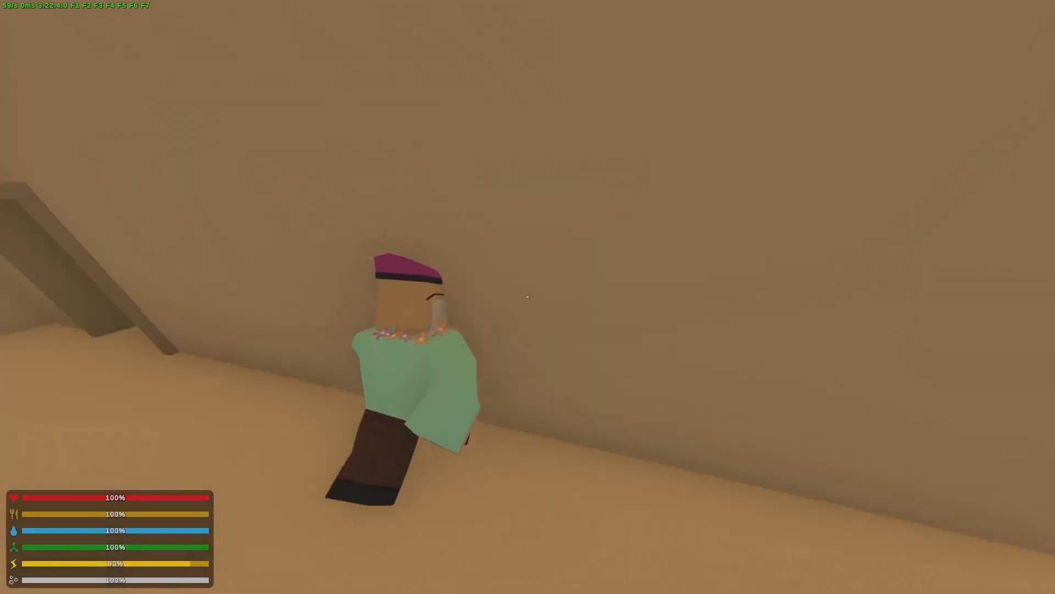
{"action": "key", "text": "shift+w"}
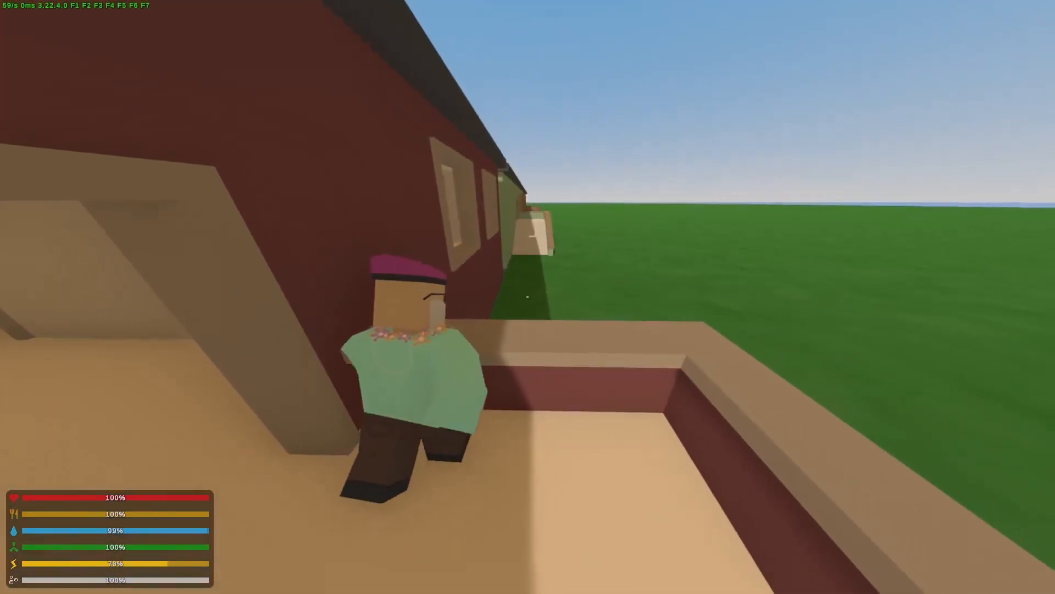
{"action": "key", "text": "h"}
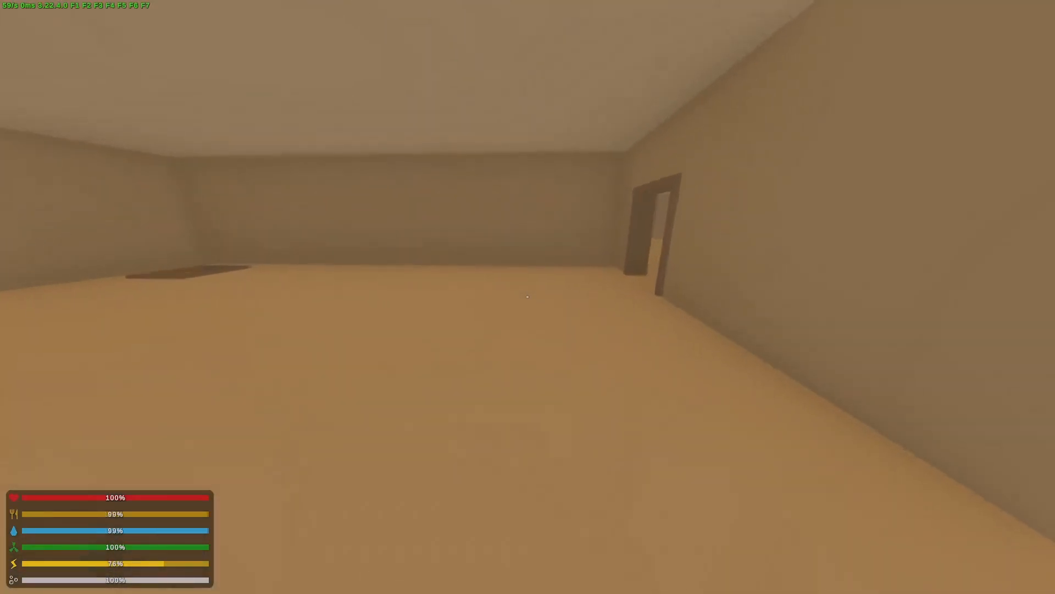
{"action": "key", "text": "h"}
{"action": "key", "text": "shift+w"}
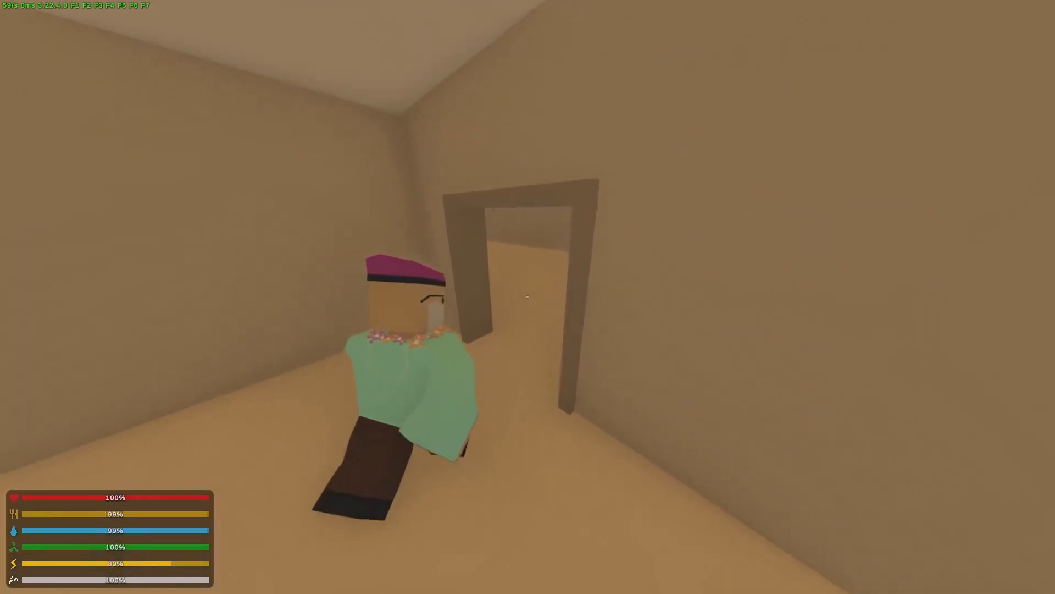
Step: Give yourself crafting materials with the chat commands /give 66/20 and /give 67/20
{"action": "key", "text": "g"}
{"action": "key", "text": "g"}
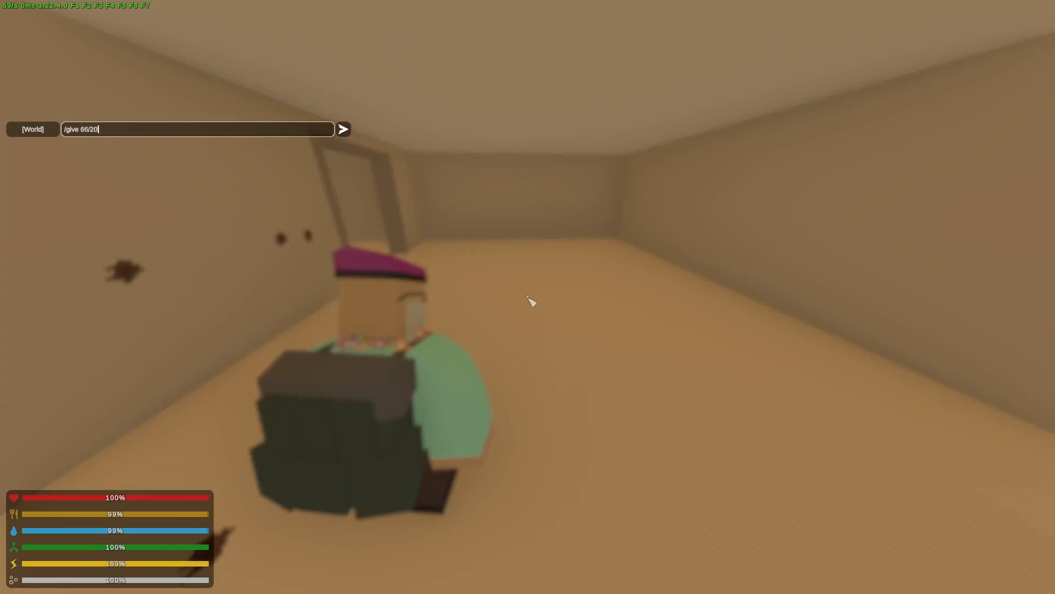
{"action": "key", "text": "Return"}
{"action": "key", "text": "g"}
{"action": "key", "text": "g"}
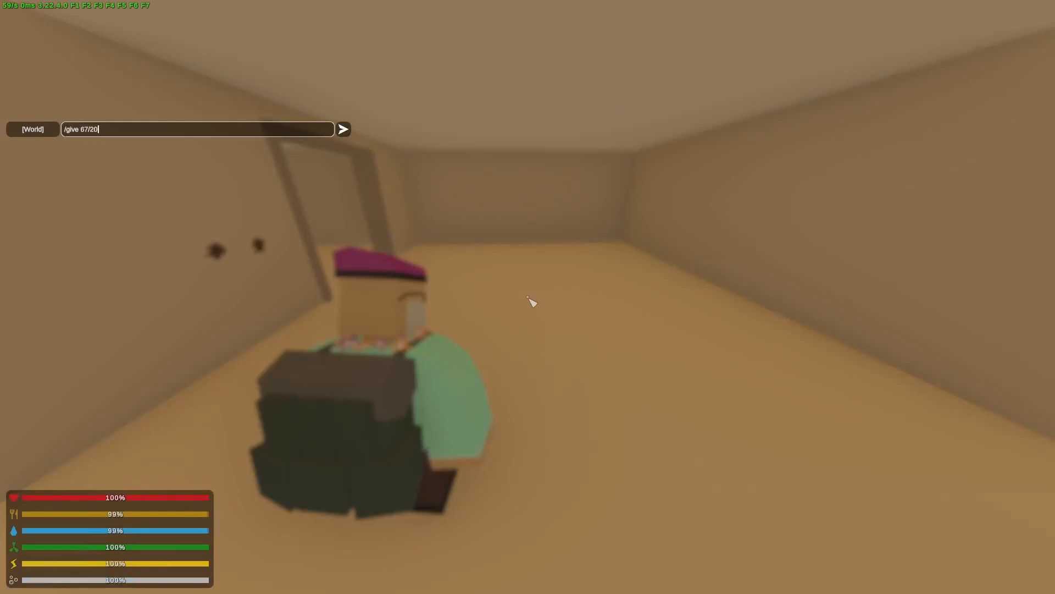
Step: Grant yourself 10000 experience and raise the Crafting skill to level III
{"action": "key", "text": "y"}
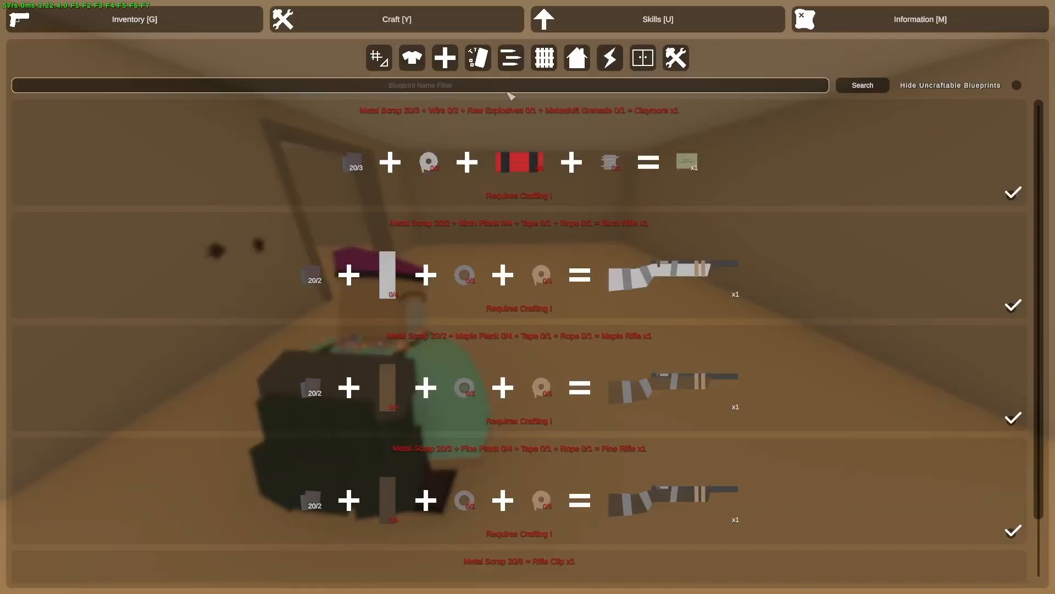
{"action": "key", "text": "y"}
{"action": "key", "text": "j"}
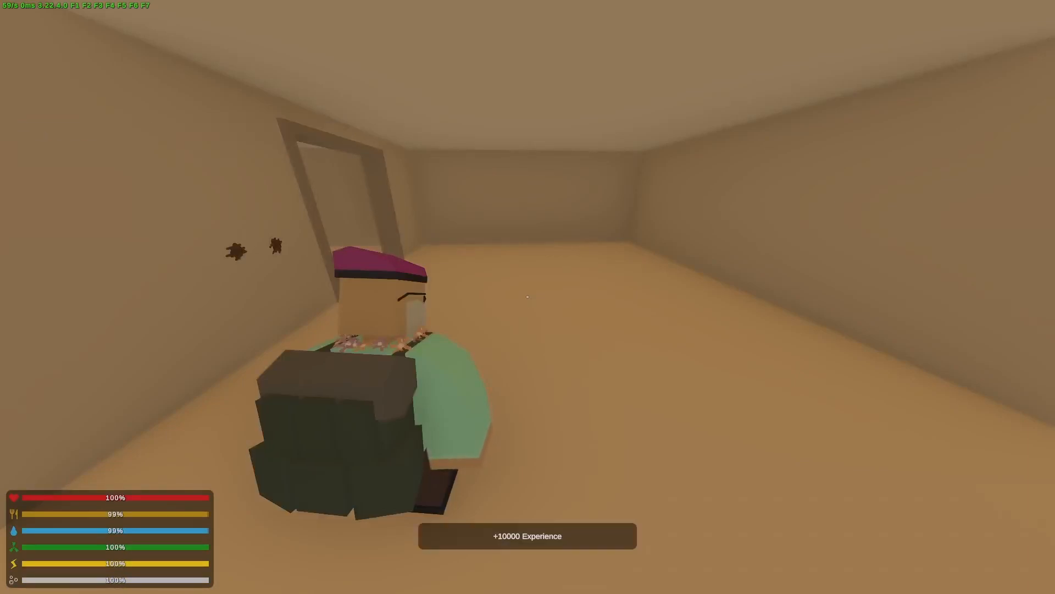
{"action": "key", "text": "u"}
{"action": "left_click", "coordinate": [559, 61]}
{"action": "triple_click", "coordinate": [543, 133]}
Step: Craft two metal sheets from metal scrap and make a metal door from the barricade blueprints
{"action": "key", "text": "y"}
{"action": "left_click", "coordinate": [482, 61]}
{"action": "left_click", "coordinate": [521, 155]}
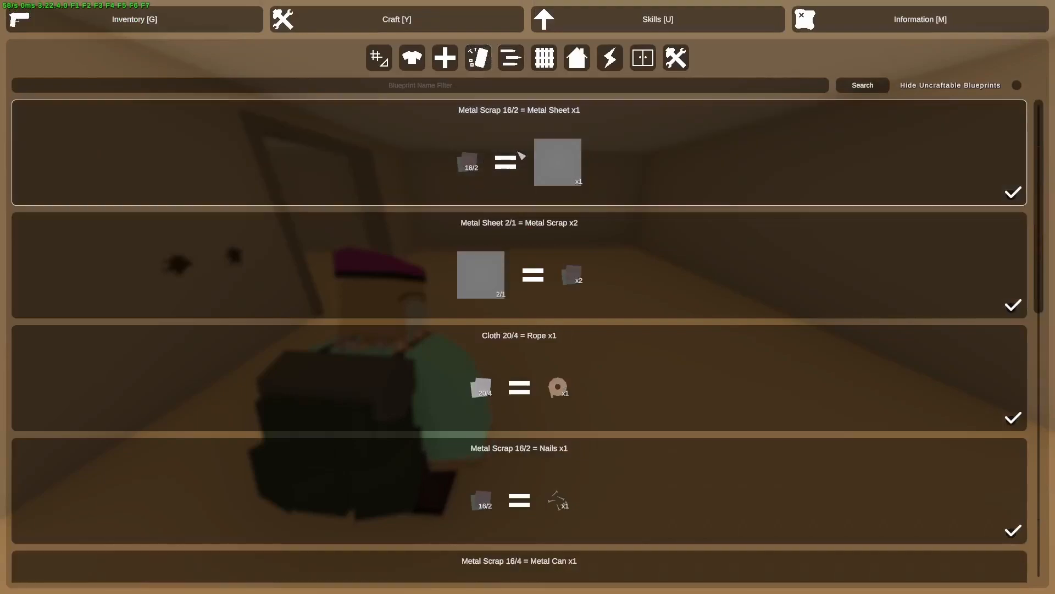
{"action": "scroll", "coordinate": [527, 291], "scroll_direction": "down", "scroll_amount": 8}
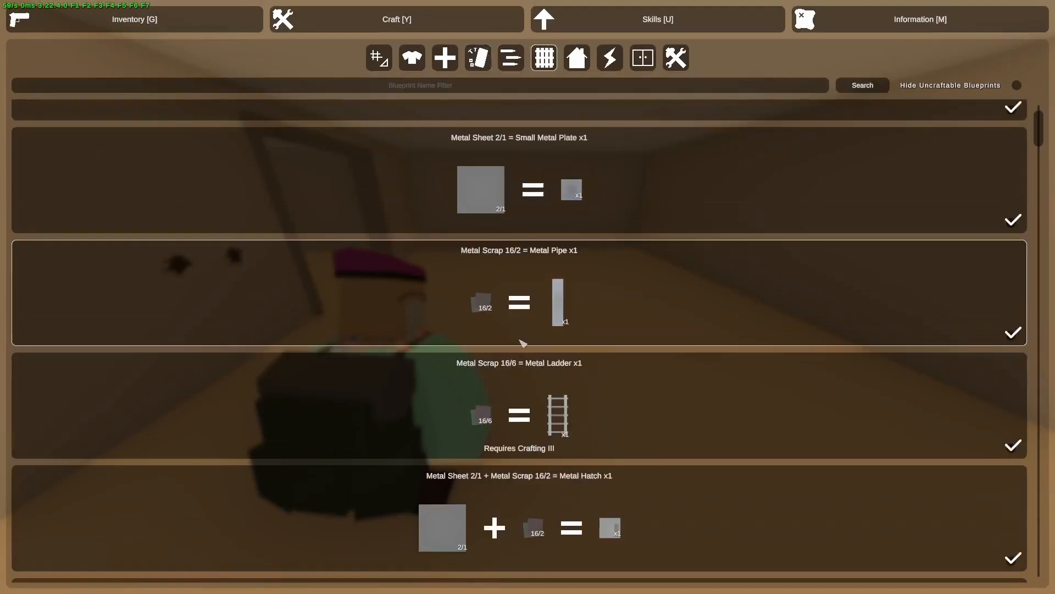
{"action": "key", "text": "y"}
Step: Test the metal door in the inner doorway and place it in the red building's front doorway from outside
{"action": "key", "text": "w"}
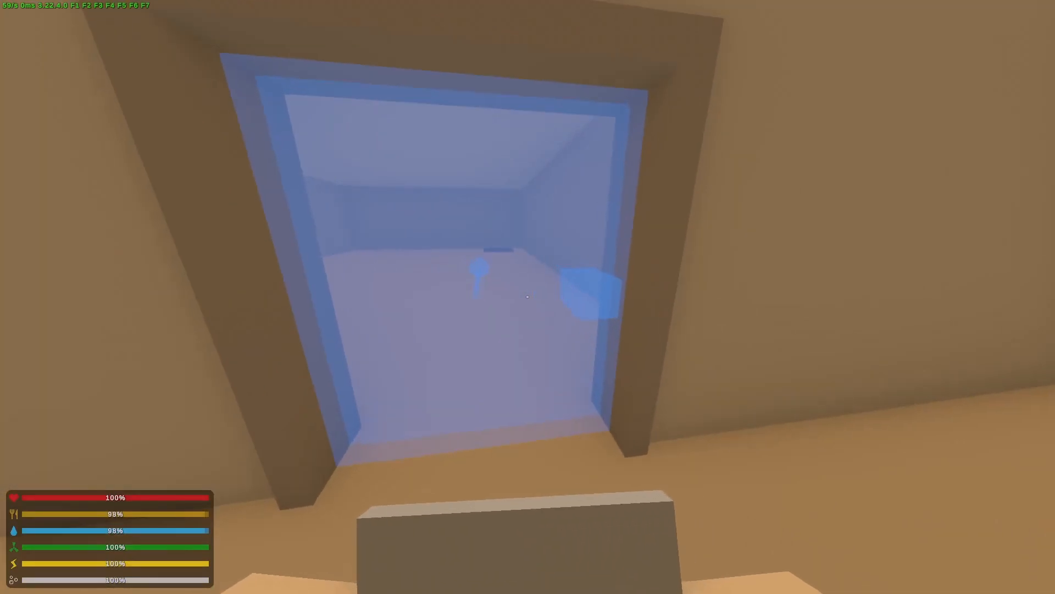
{"action": "key", "text": "s"}
{"action": "key", "text": "w"}
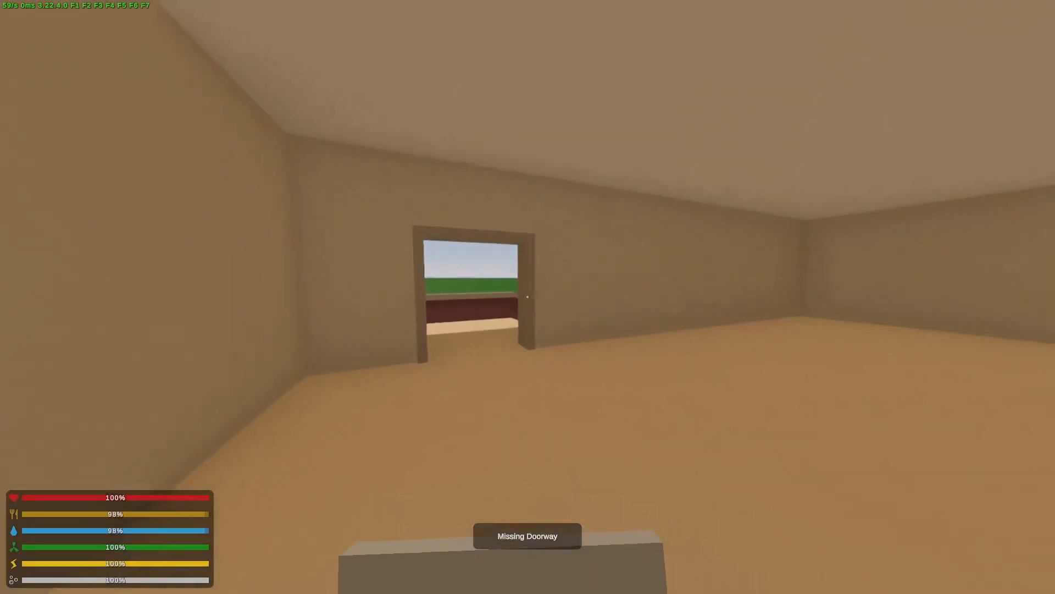
{"action": "key", "text": "w"}
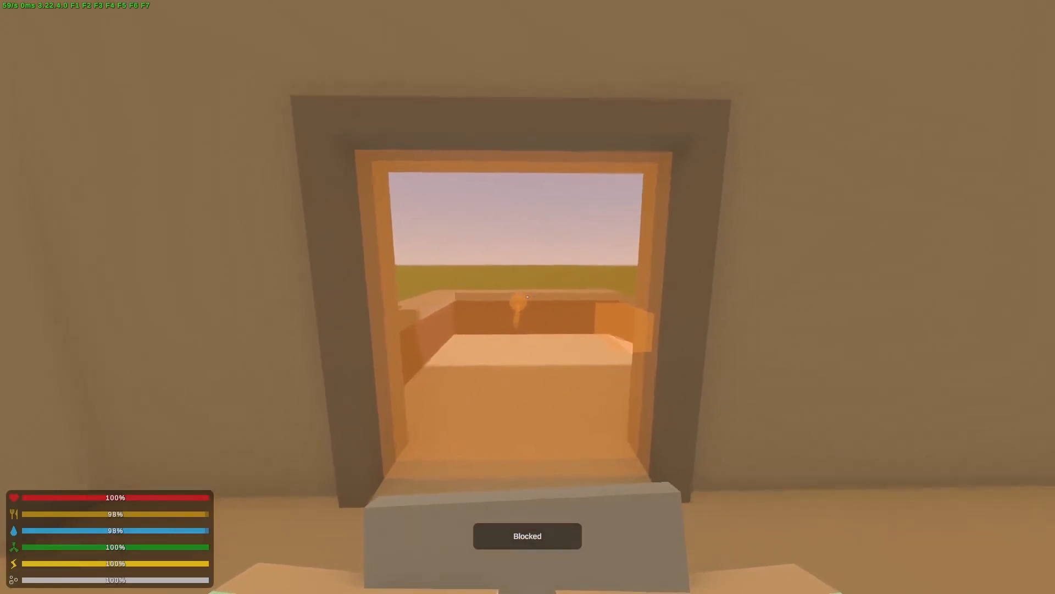
{"action": "key", "text": "w"}
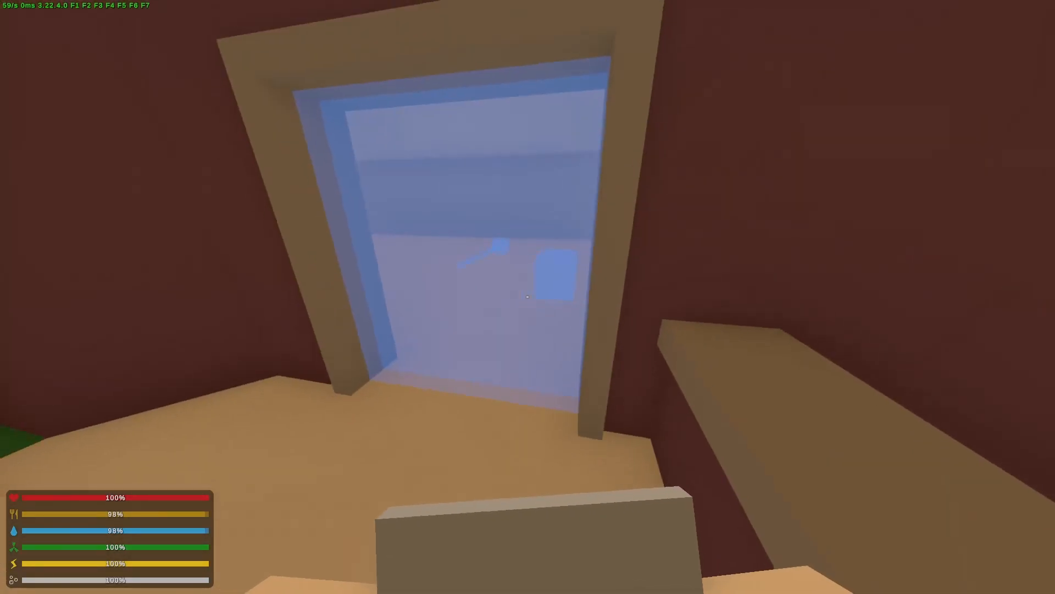
{"action": "left_click", "coordinate": [528, 296]}
Step: Open the placed metal door, examine the corner where its frame meets the porch railing, and close the door
{"action": "key", "text": "s"}
{"action": "key", "text": "w"}
{"action": "key", "text": "f"}
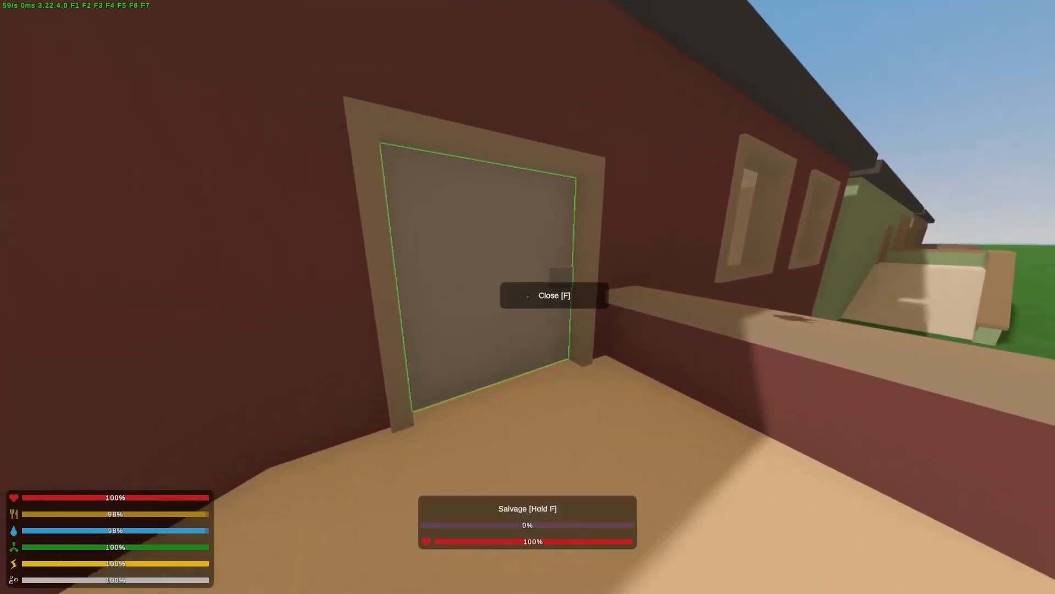
{"action": "left_click", "coordinate": [527, 297]}
{"action": "key", "text": "w"}
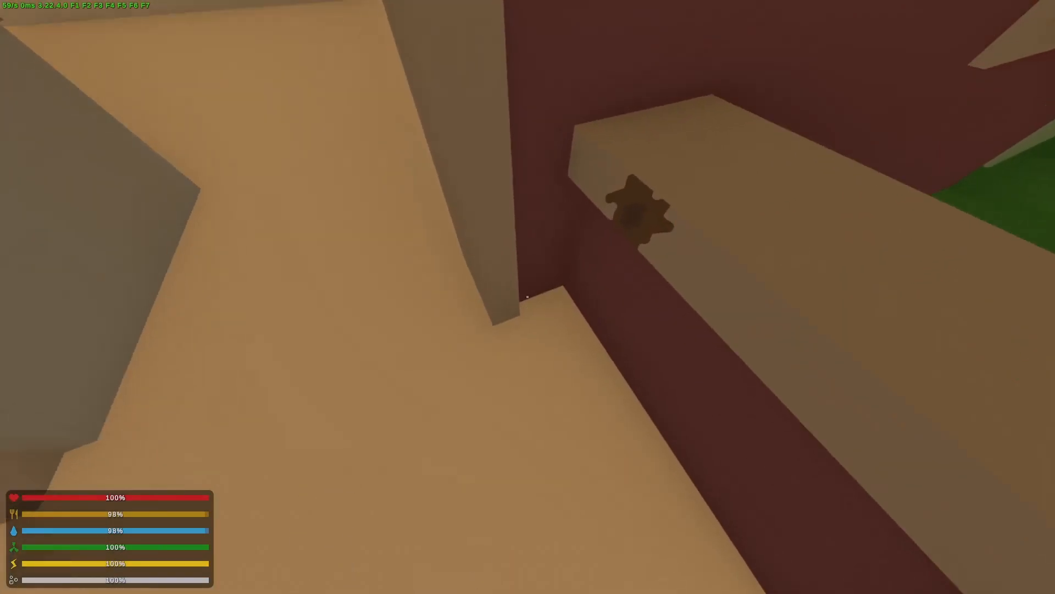
{"action": "key", "text": "x"}
{"action": "key", "text": "a"}
{"action": "key", "text": "d"}
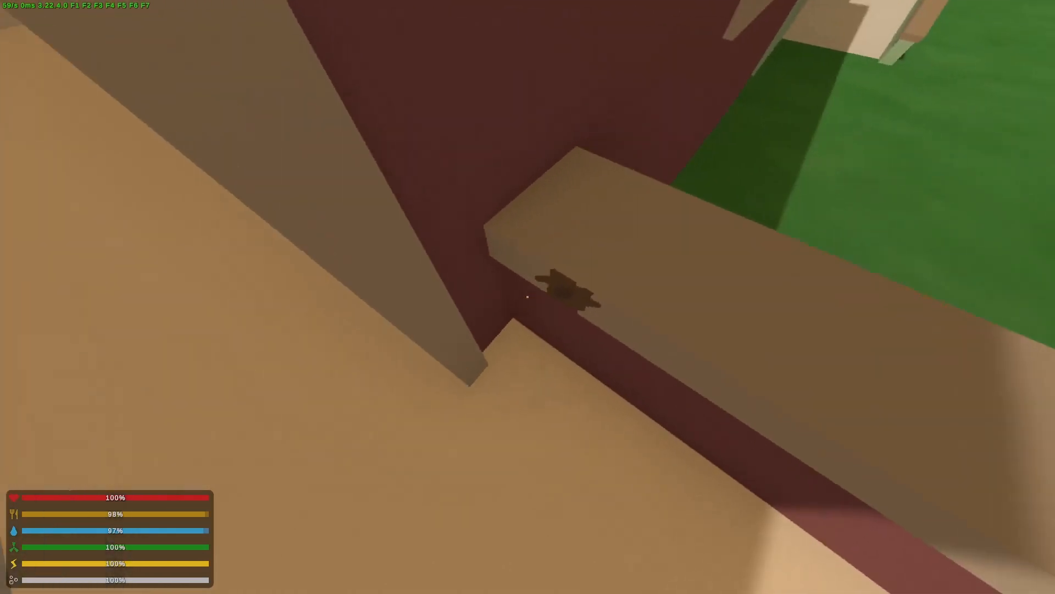
{"action": "key", "text": "s"}
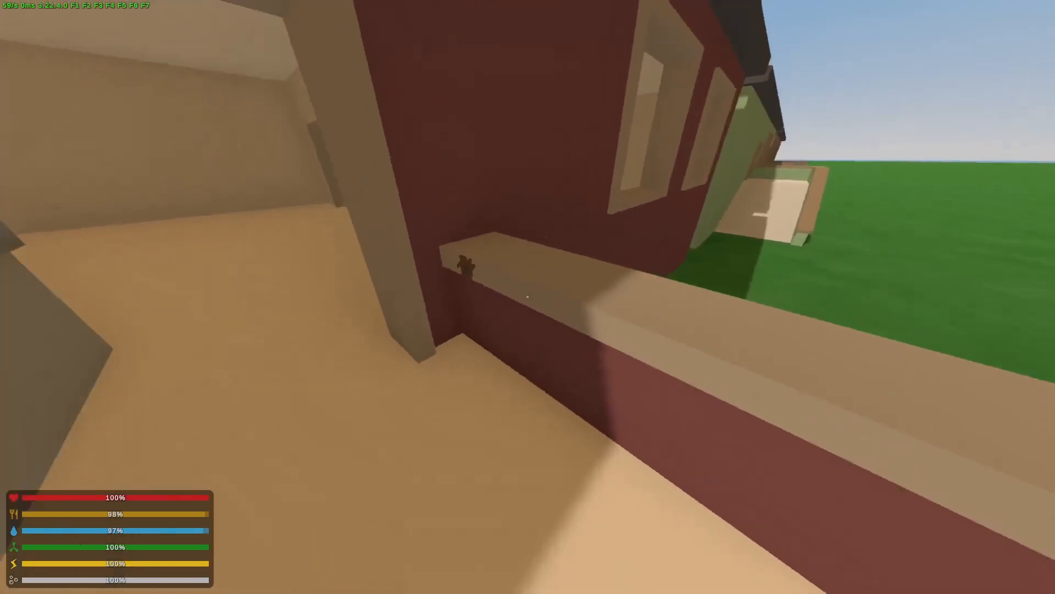
{"action": "key", "text": "w"}
{"action": "key", "text": "f"}
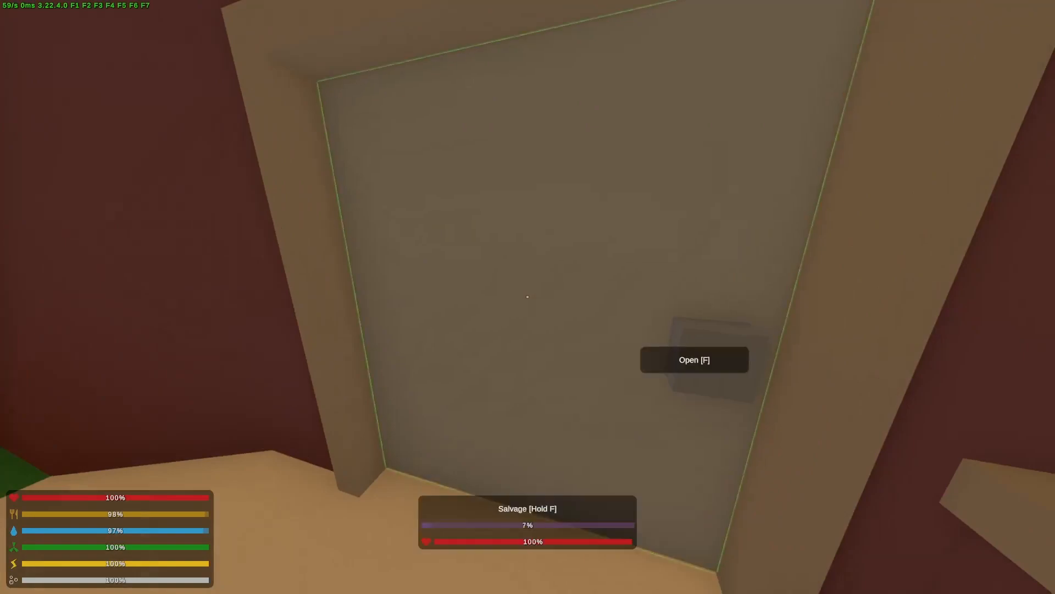
Step: Craft a metal ladder from metal scrap and place it on the wall directly above the floor opening
{"action": "key", "text": "y"}
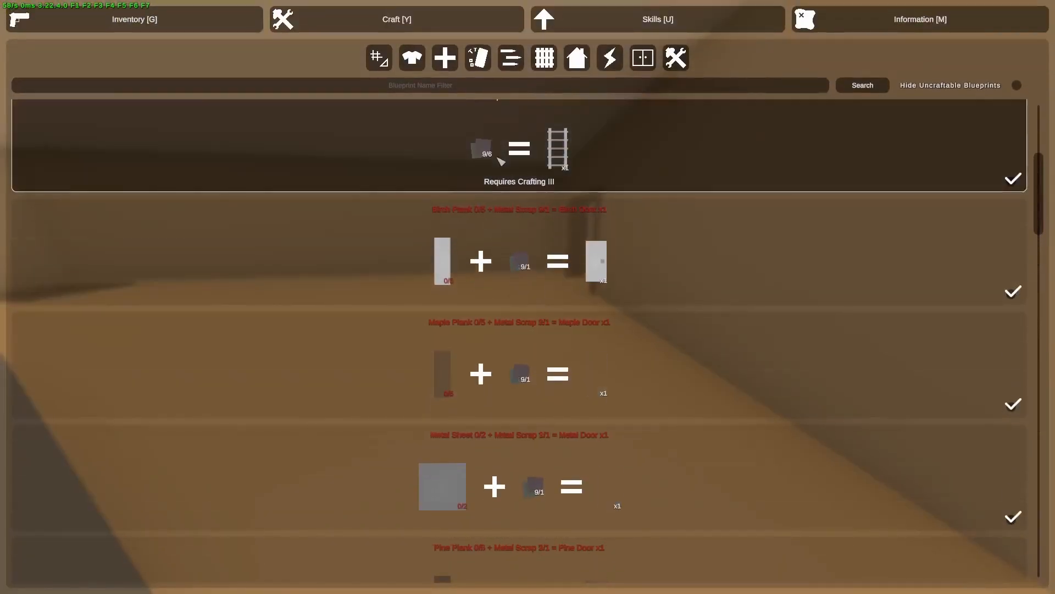
{"action": "key", "text": "Escape"}
{"action": "key", "text": "3"}
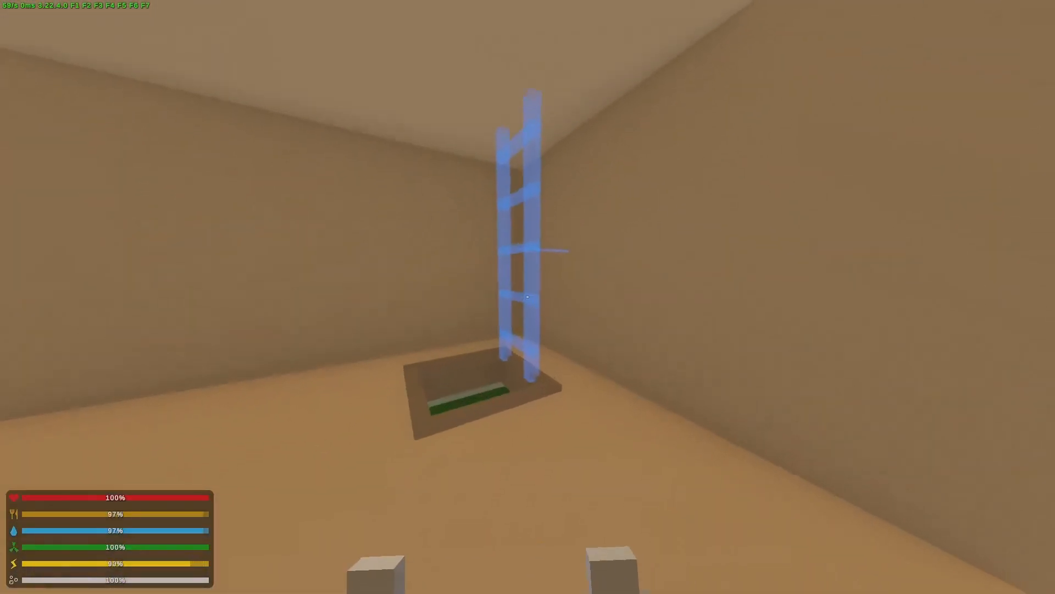
{"action": "left_click", "coordinate": [528, 297]}
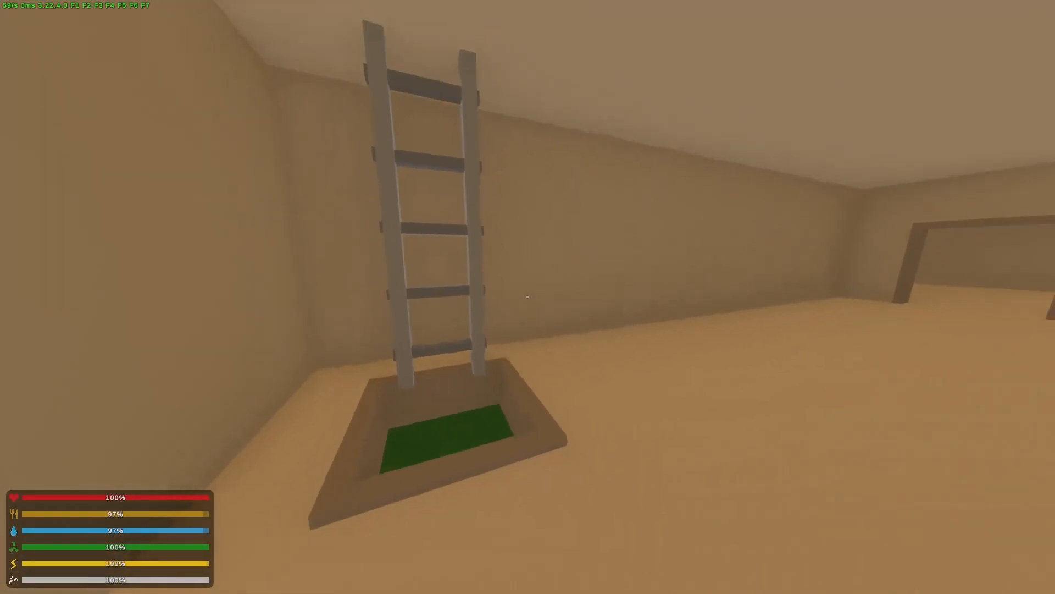
Step: Craft a metal hatch, fit it into the floor opening beneath the ladder, and try climbing the ladder
{"action": "key", "text": "y"}
{"action": "left_click", "coordinate": [487, 59]}
{"action": "scroll", "coordinate": [522, 275], "scroll_direction": "up", "scroll_amount": 5}
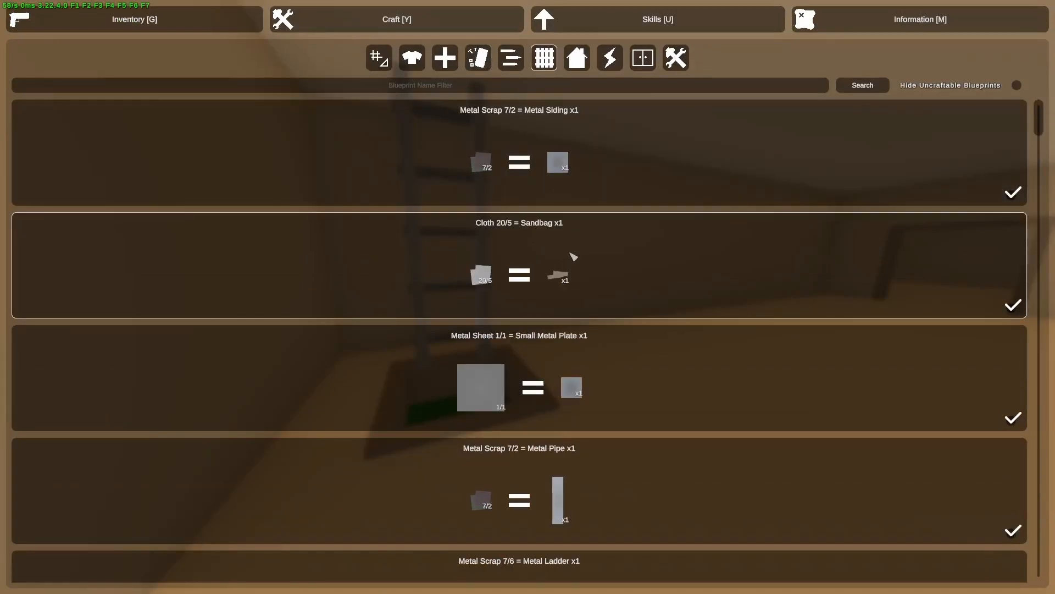
{"action": "scroll", "coordinate": [573, 256], "scroll_direction": "down", "scroll_amount": 3}
{"action": "left_click", "coordinate": [569, 375]}
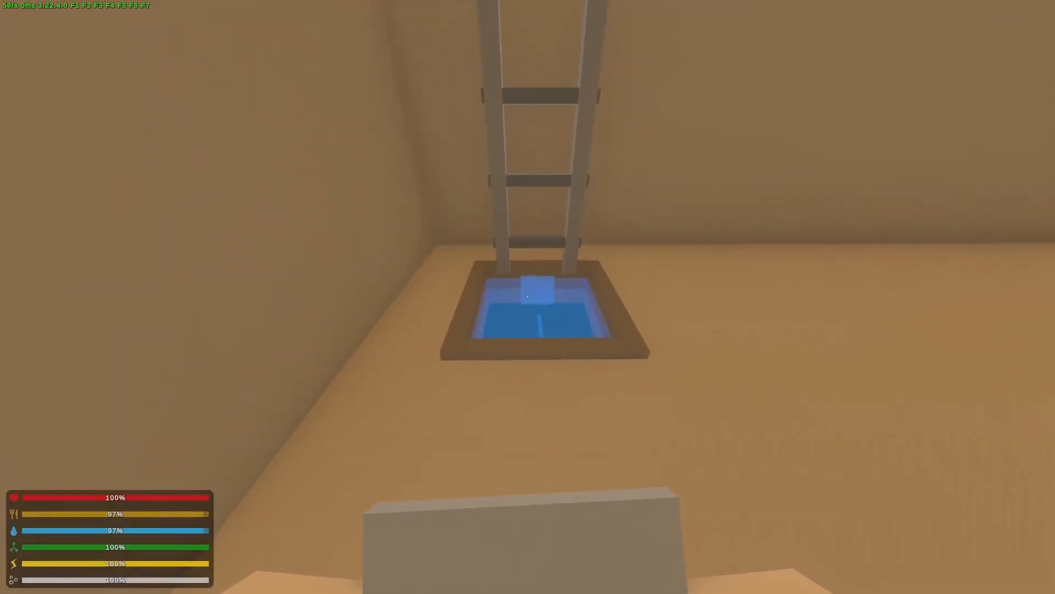
{"action": "left_click", "coordinate": [528, 297]}
{"action": "key", "text": "d"}
{"action": "key", "text": "w"}
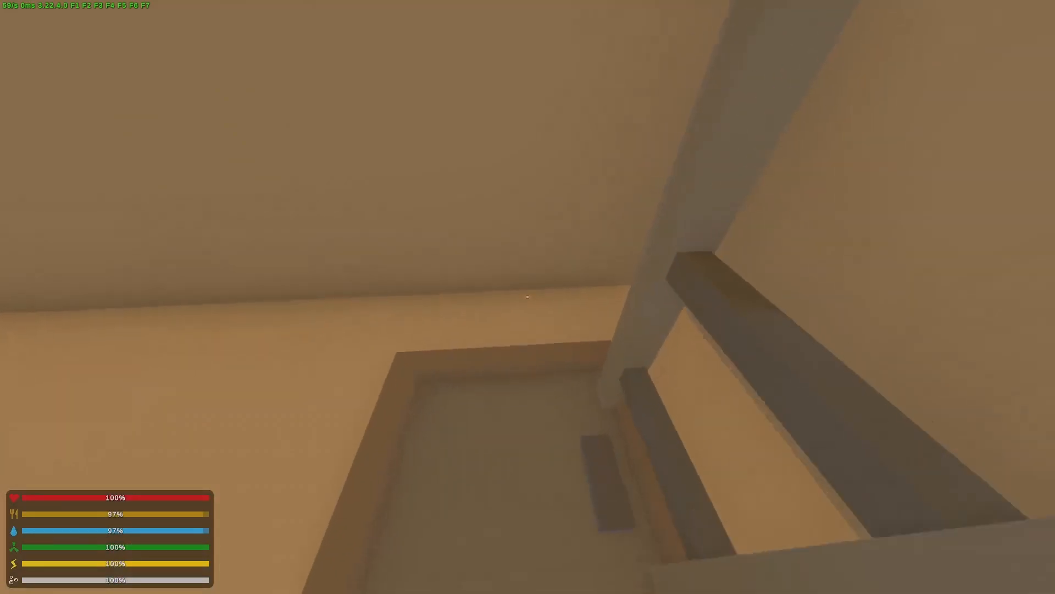
{"action": "key", "text": "shift+w"}
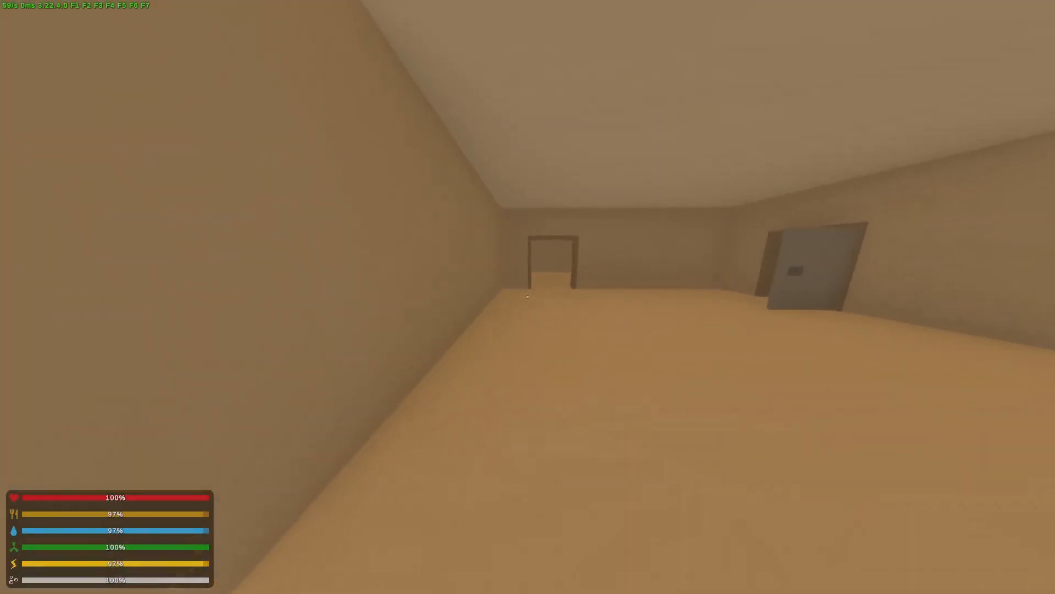
Step: Spawn 20 more metal scrap, craft four metal sheets, and make a Metal Doubledoor from the barricade blueprints
{"action": "key", "text": "y"}
{"action": "scroll", "coordinate": [461, 170], "scroll_direction": "down", "scroll_amount": 10}
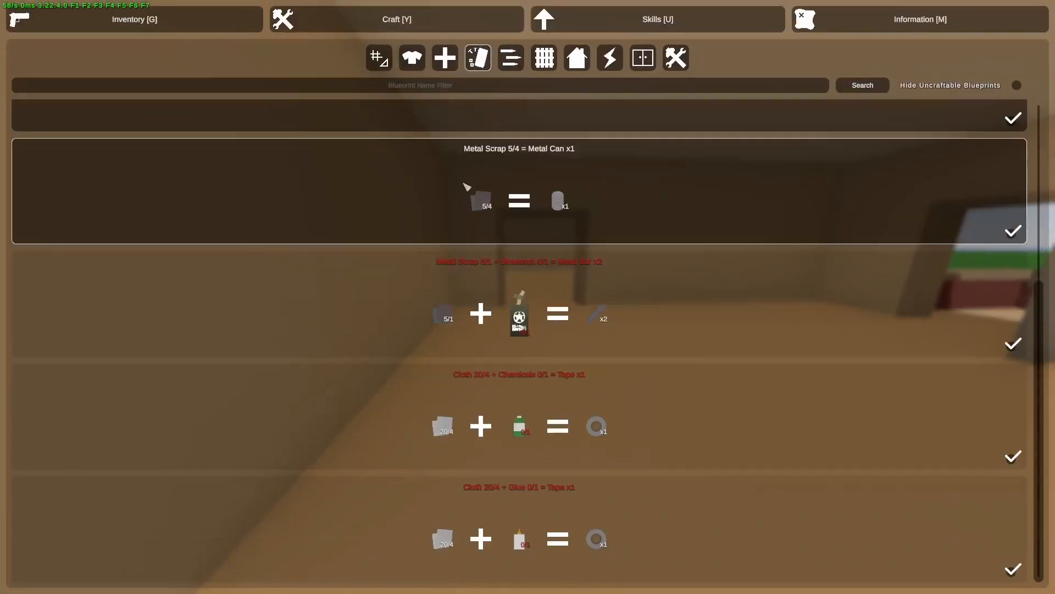
{"action": "key", "text": "y"}
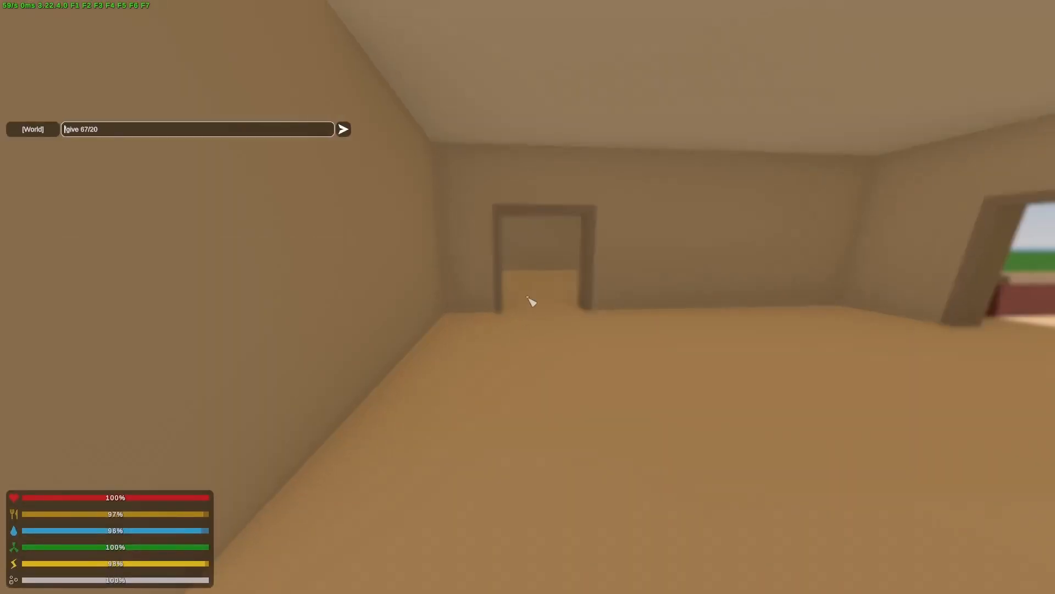
{"action": "key", "text": "y"}
{"action": "scroll", "coordinate": [479, 170], "scroll_direction": "up", "scroll_amount": 3}
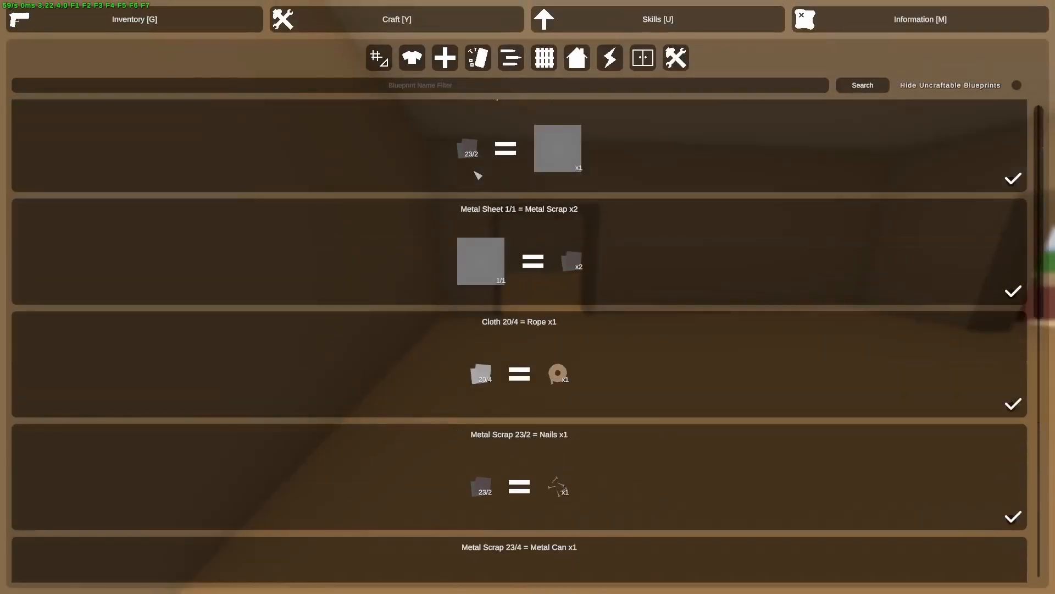
{"action": "left_click", "coordinate": [544, 58]}
{"action": "scroll", "coordinate": [572, 258], "scroll_direction": "down", "scroll_amount": 4}
{"action": "scroll", "coordinate": [572, 258], "scroll_direction": "down", "scroll_amount": 8}
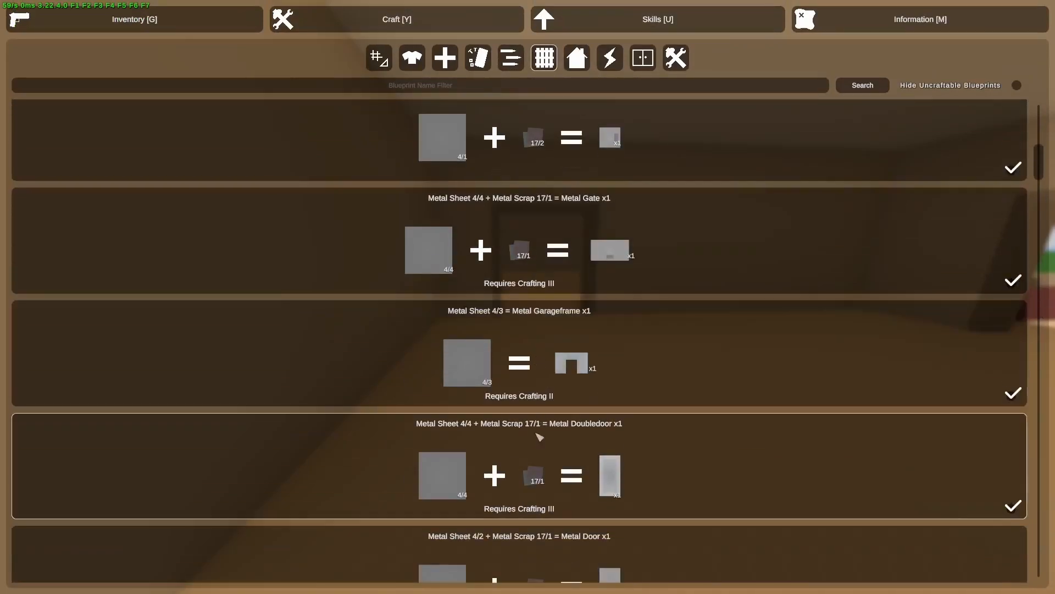
{"action": "key", "text": "y"}
Step: Place the metal double door in the wide inner doorway and test it by opening it and walking through
{"action": "key", "text": "shift+w"}
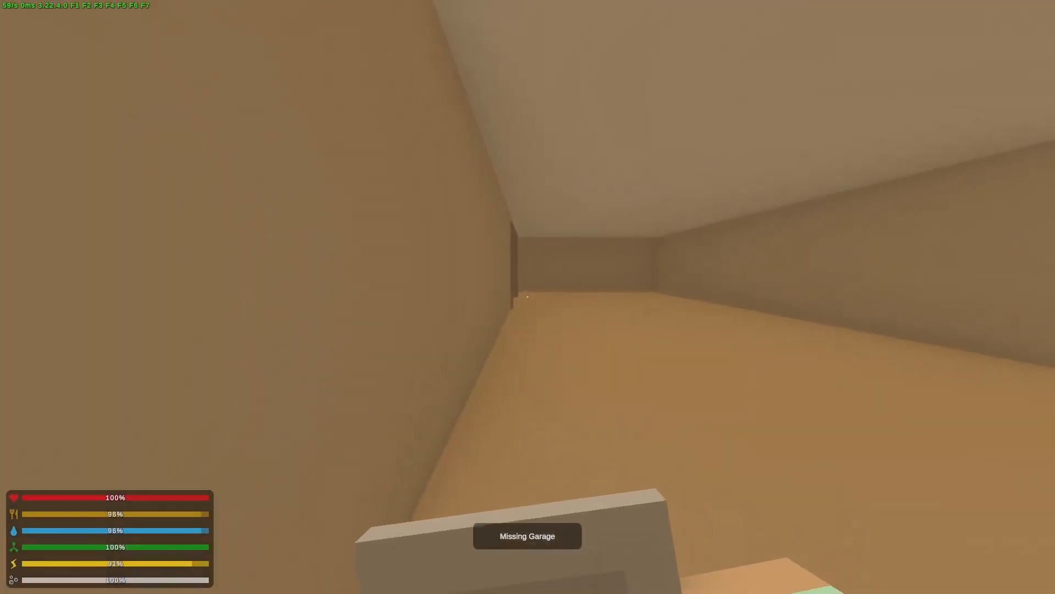
{"action": "left_click", "coordinate": [528, 296]}
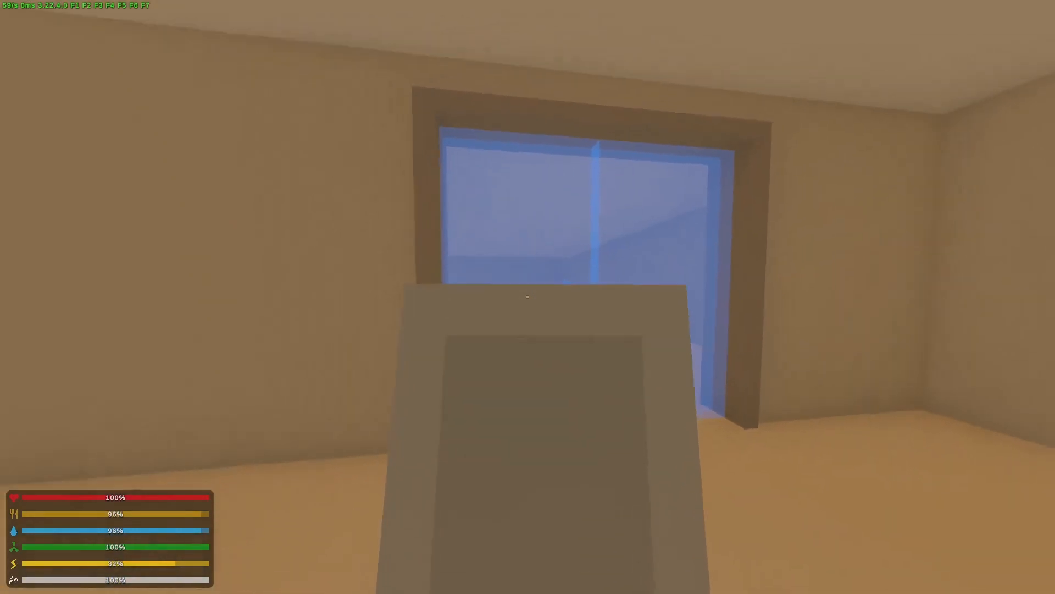
{"action": "key", "text": "f"}
{"action": "key", "text": "w"}
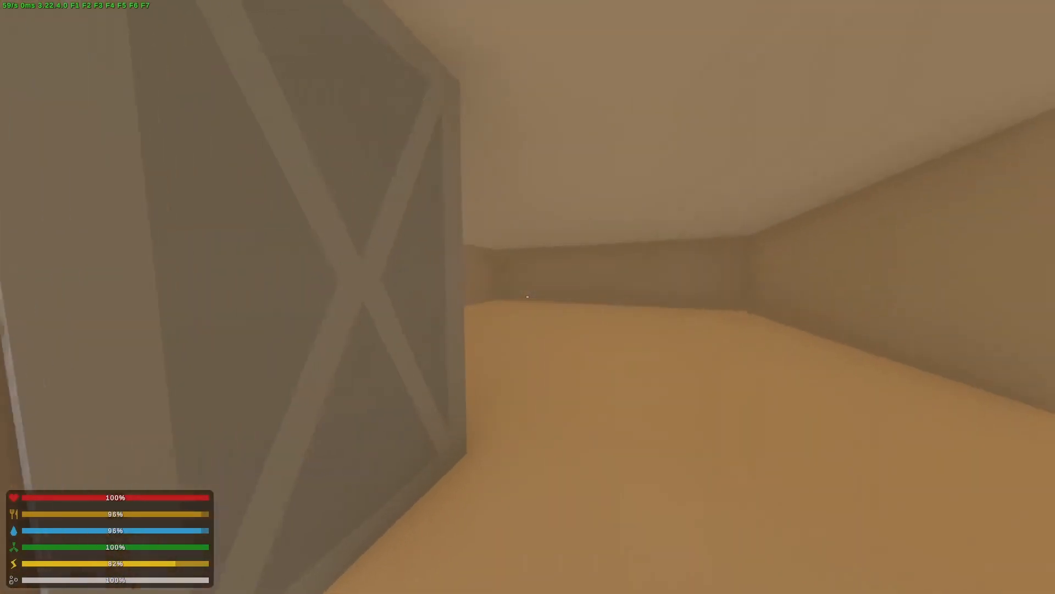
{"action": "key", "text": "w"}
{"action": "key", "text": "f"}
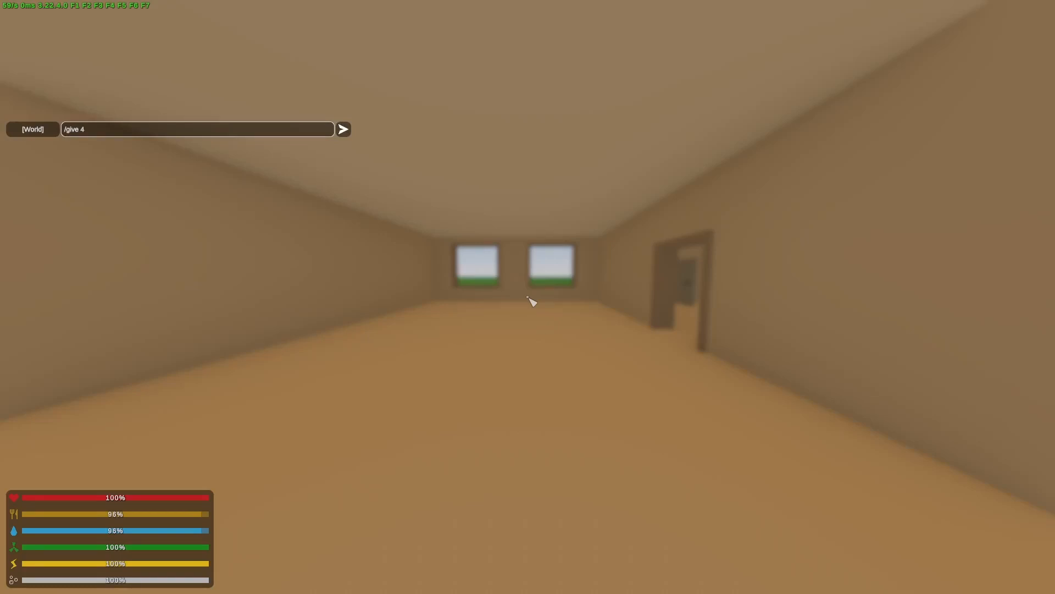
Step: Spawn pine logs, craft a campfire, and place it on the floor of the room with two windows
{"action": "key", "text": "y"}
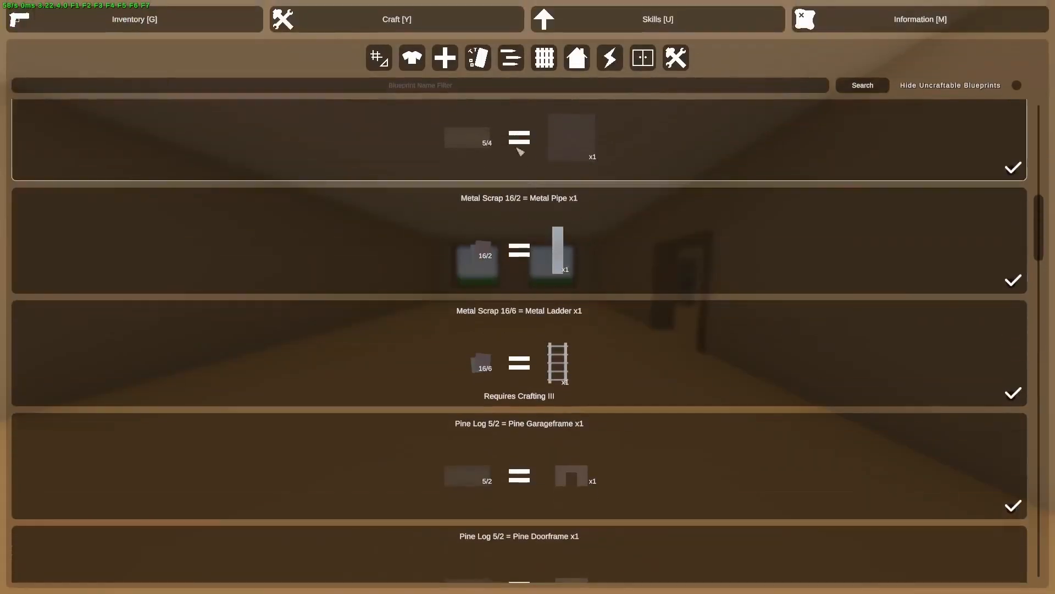
{"action": "left_click", "coordinate": [616, 48]}
{"action": "scroll", "coordinate": [589, 193], "scroll_direction": "up", "scroll_amount": 9}
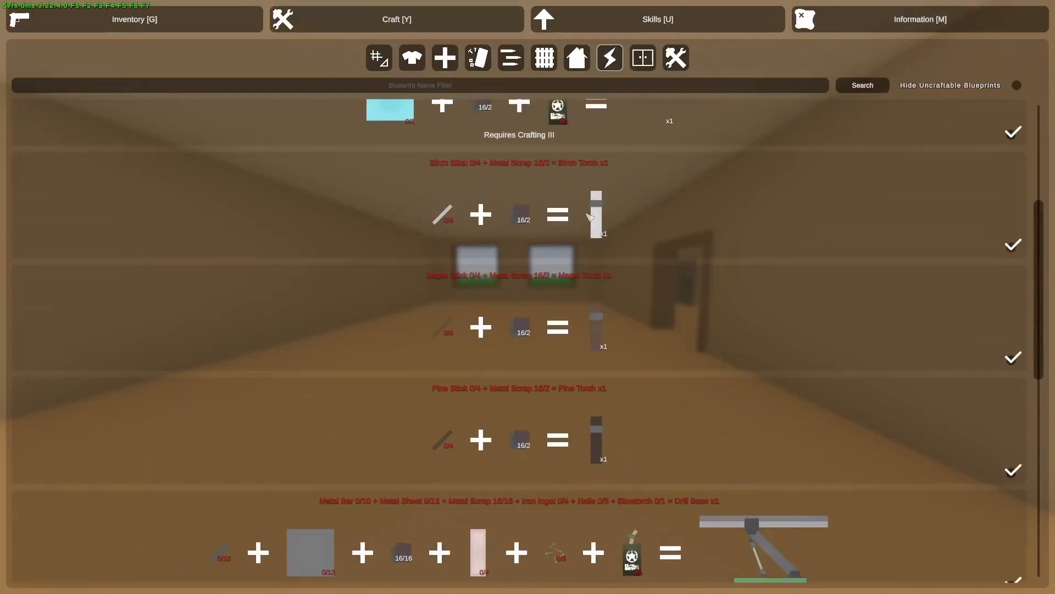
{"action": "left_click", "coordinate": [566, 175]}
{"action": "key", "text": "y"}
{"action": "left_click", "coordinate": [528, 296]}
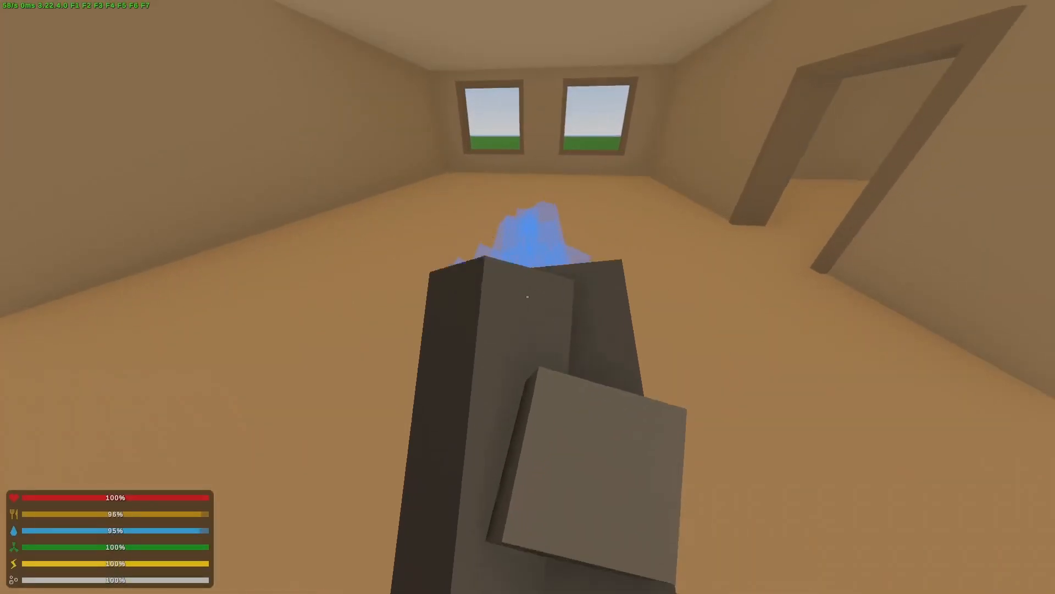
Step: Raise the Cooking skill, turn the metal scrap into metal sheets, and craft Weak Glass beside the campfire
{"action": "key", "text": "u"}
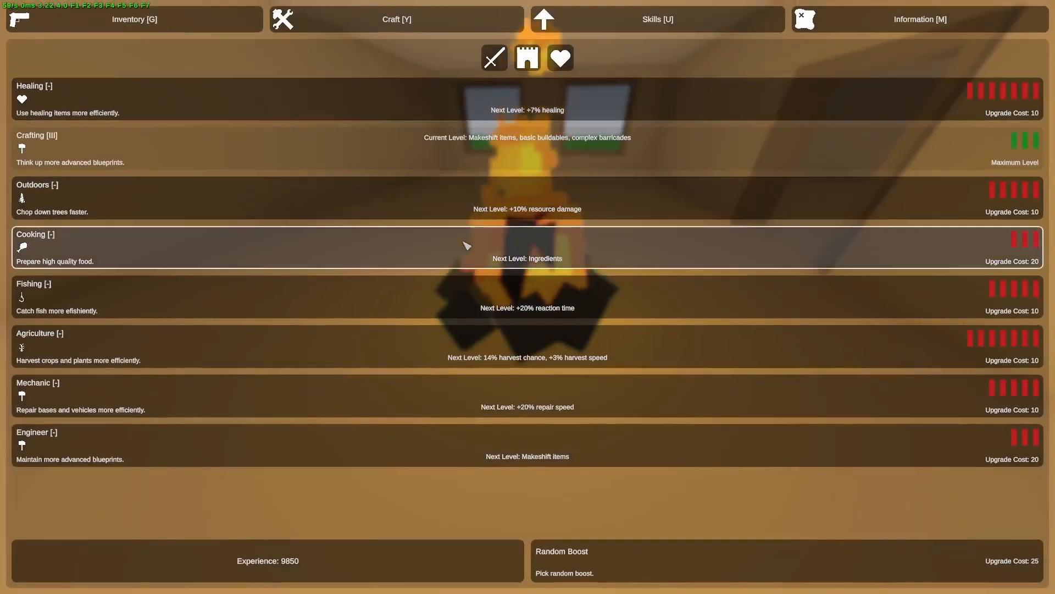
{"action": "key", "text": "y"}
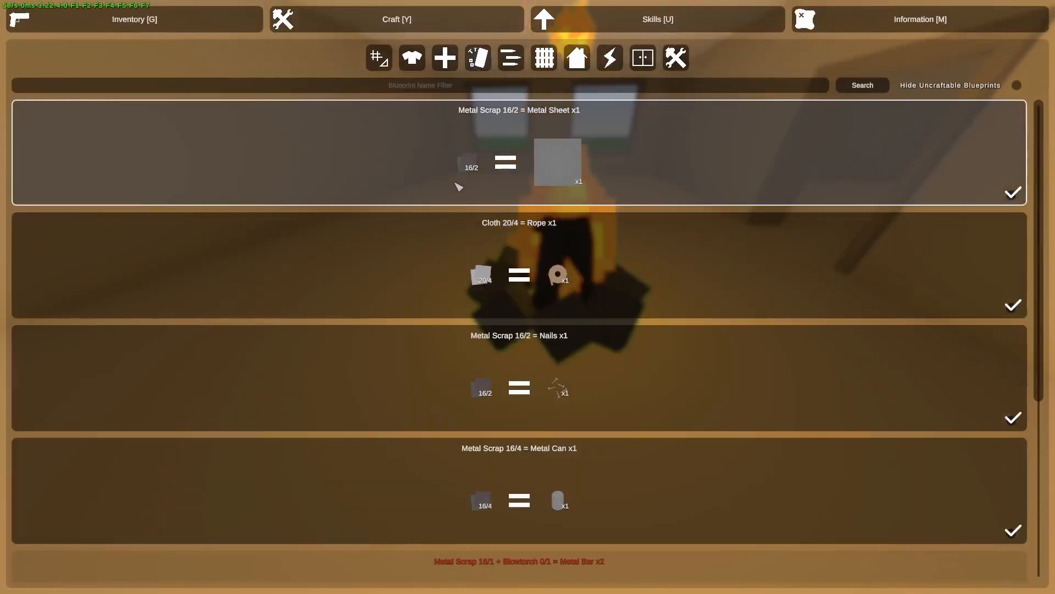
{"action": "left_click", "coordinate": [606, 67]}
{"action": "left_click", "coordinate": [544, 58]}
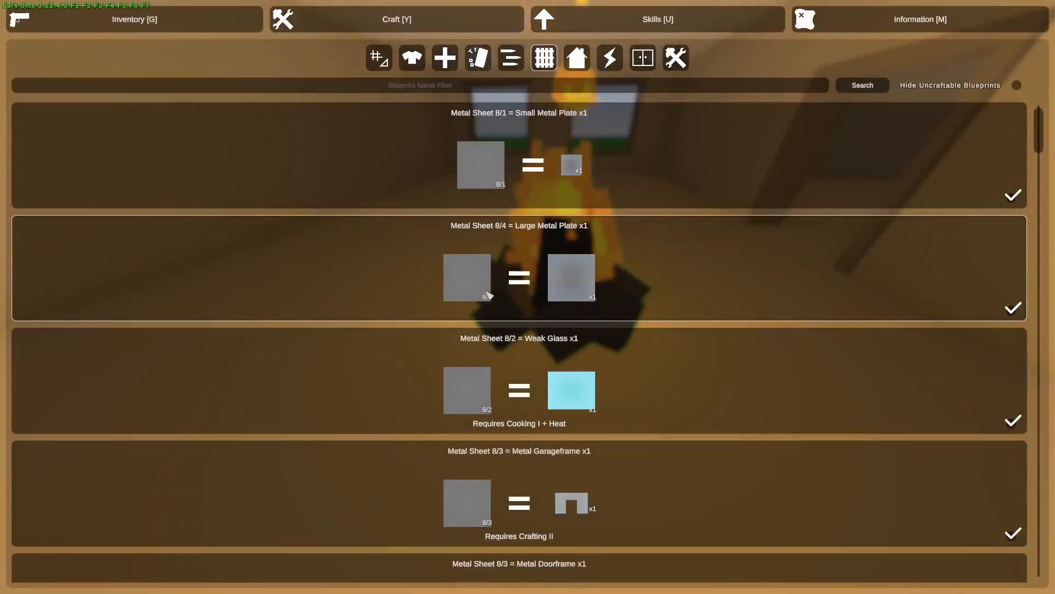
{"action": "key", "text": "y"}
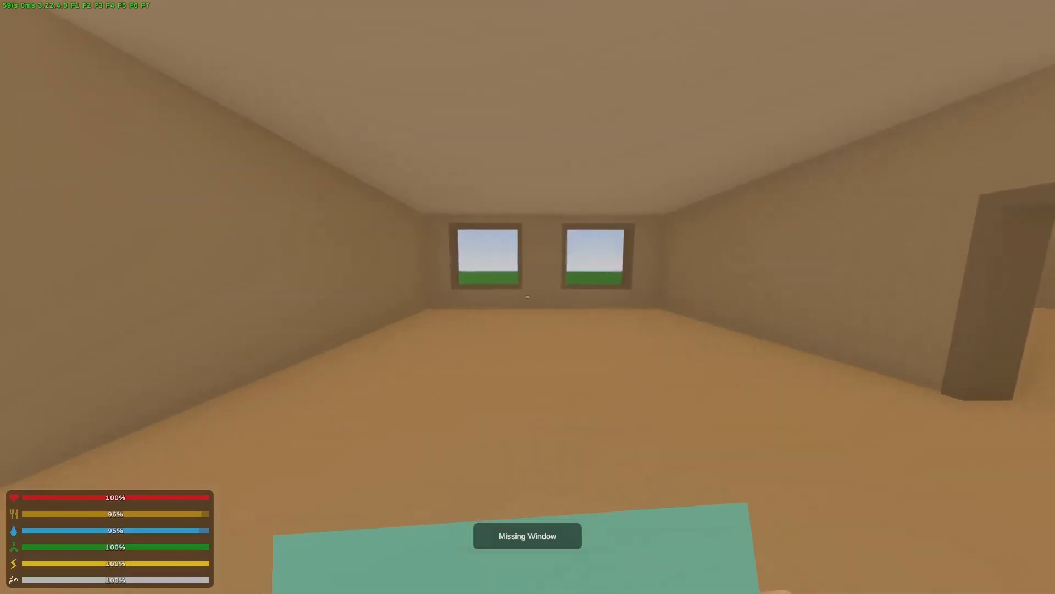
Step: Test the glass preview in both window frames and place the Weak Glass pane in one of them
{"action": "key", "text": "w"}
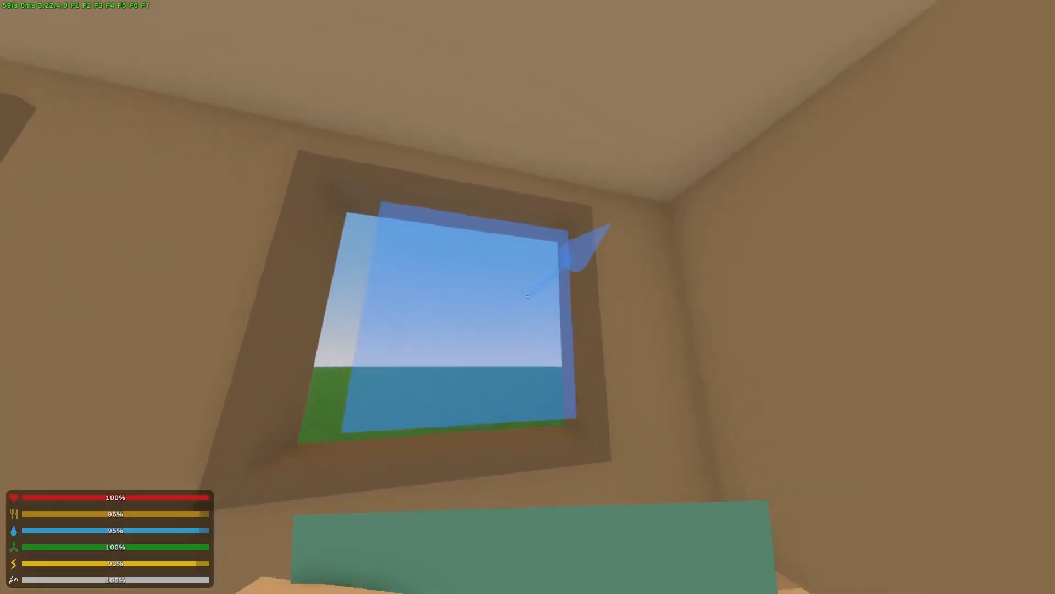
{"action": "key", "text": "w"}
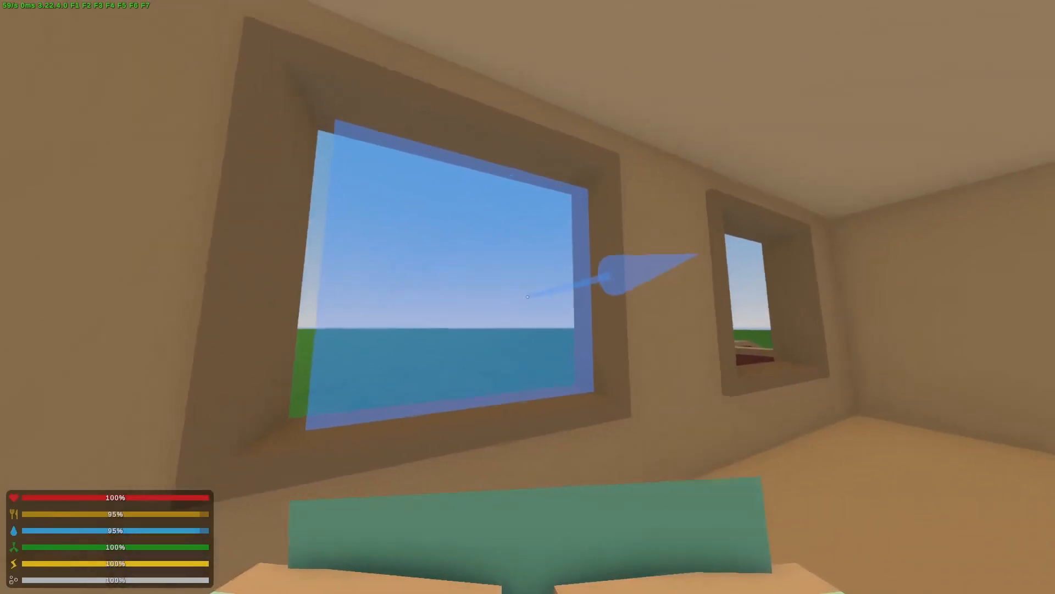
{"action": "left_click", "coordinate": [528, 297]}
{"action": "key", "text": "s"}
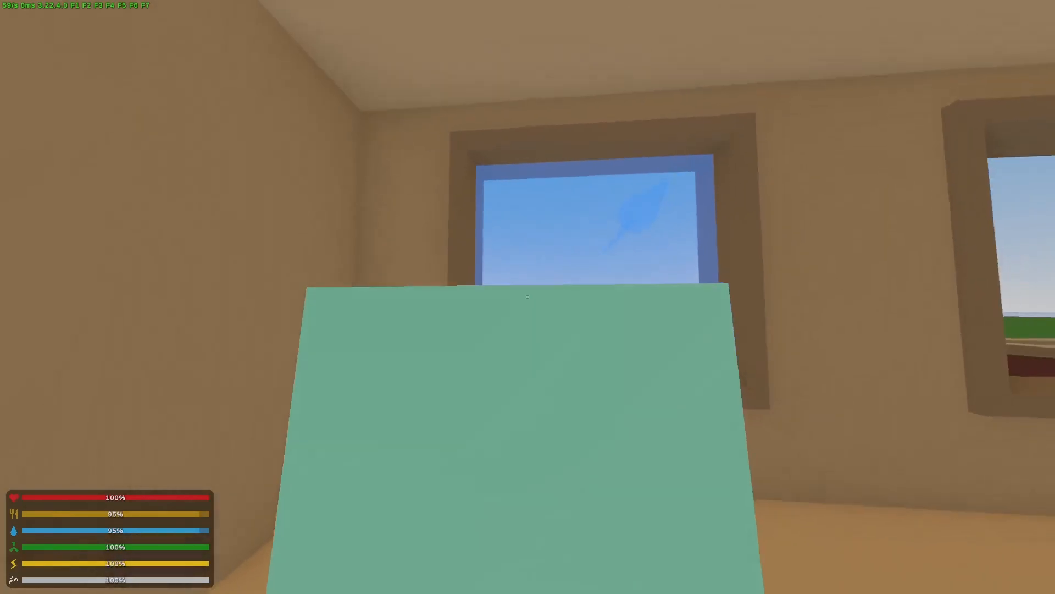
Step: Climb out through the unglazed window and switch to the third-person view outside the red building
{"action": "key", "text": "w"}
{"action": "key", "text": "space"}
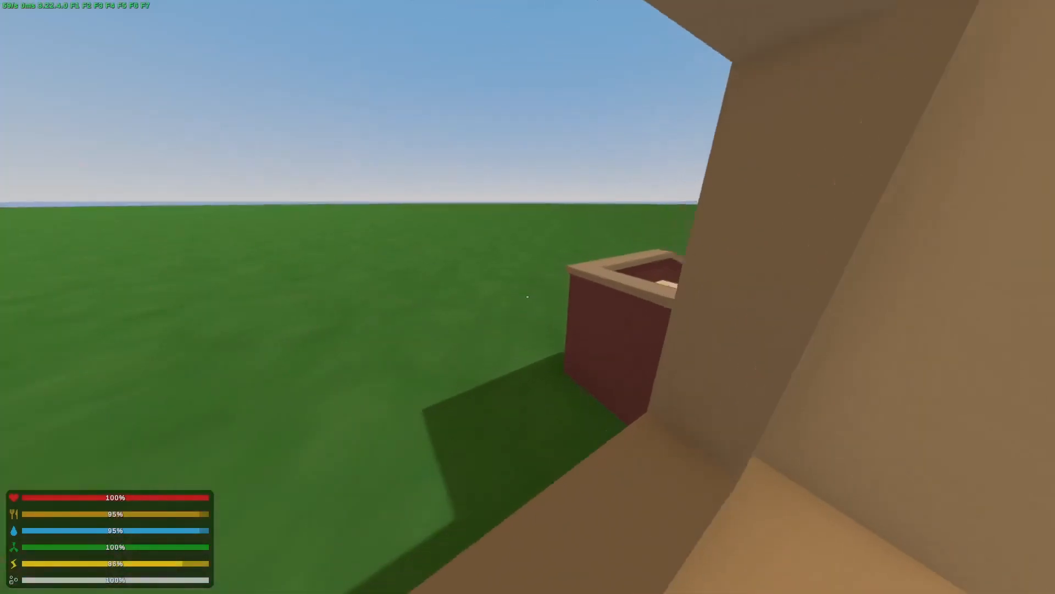
{"action": "key", "text": "space"}
{"action": "key", "text": "h"}
{"action": "key", "text": "s"}
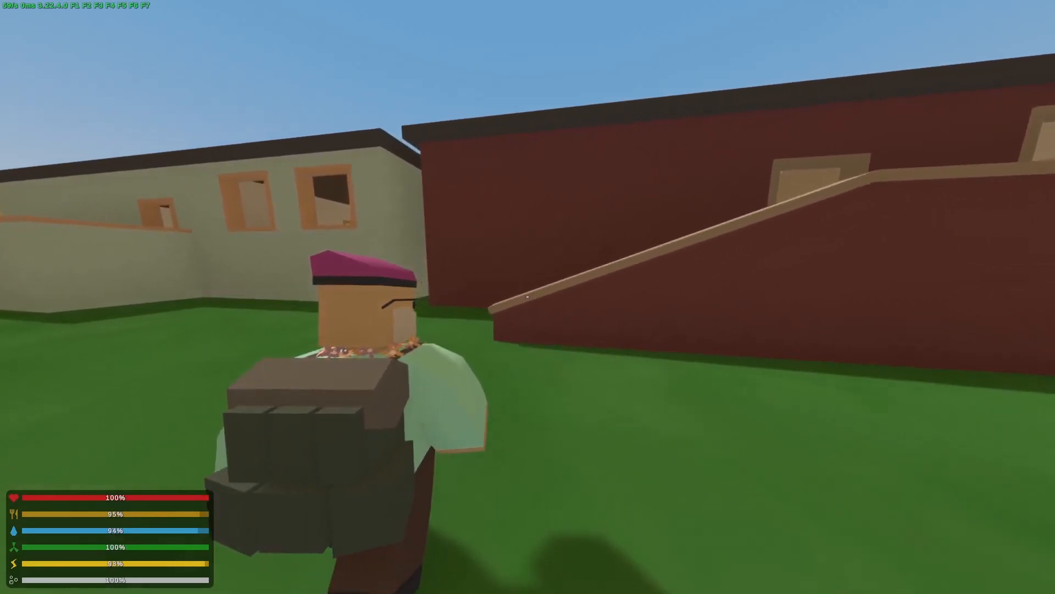
Step: Go up the ramp and through the front door to examine the building's rooms and openings in third person
{"action": "key", "text": "shift+w"}
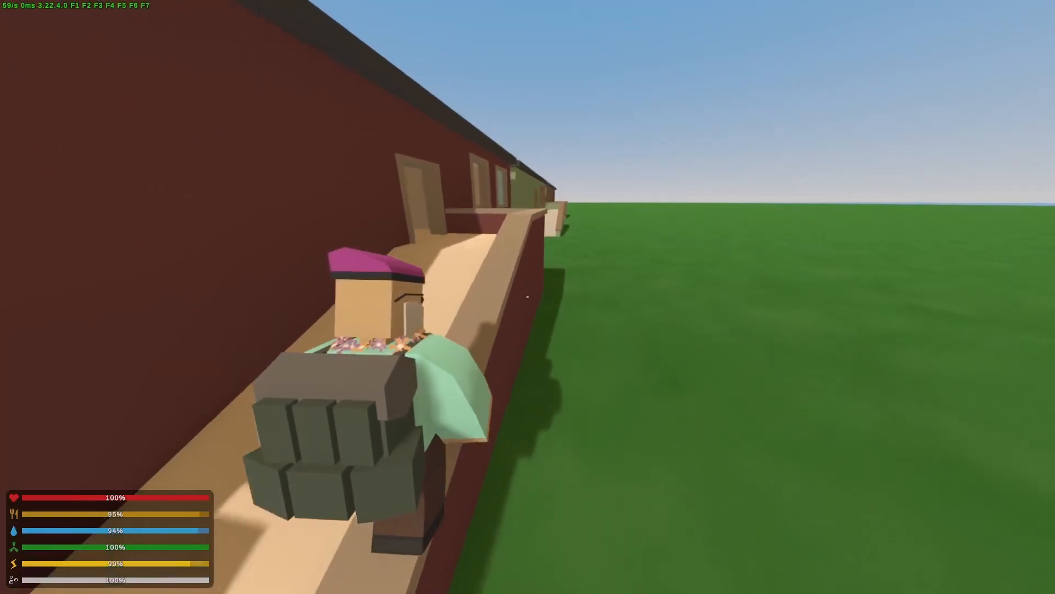
{"action": "key", "text": "w"}
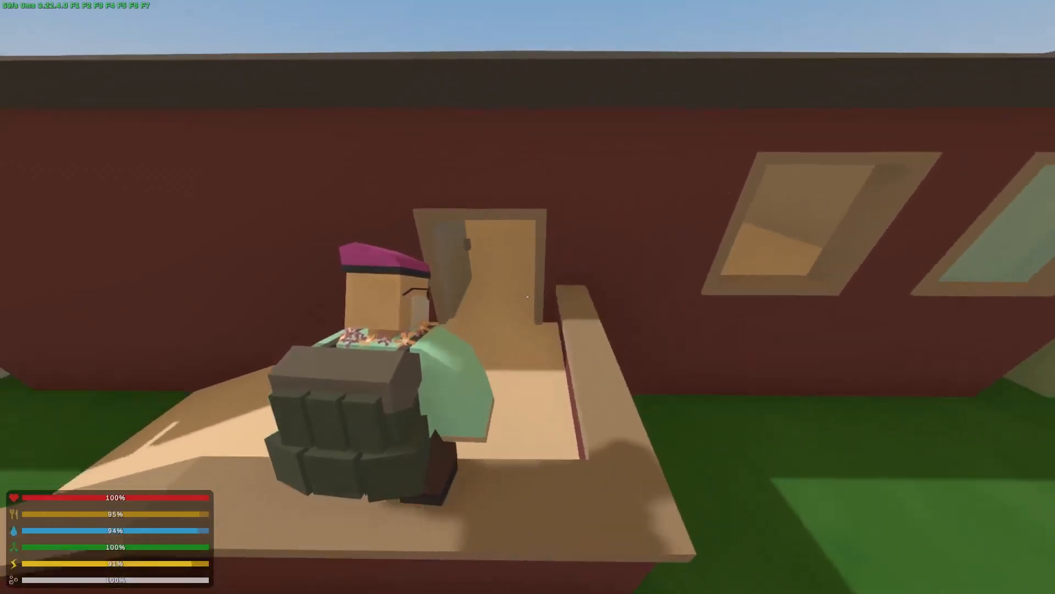
{"action": "key", "text": "w"}
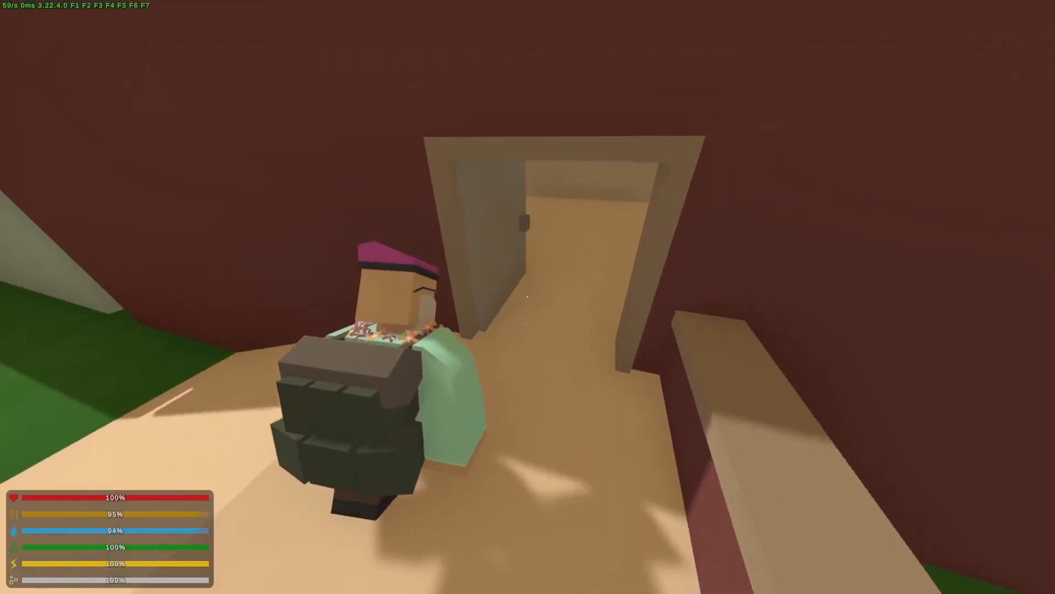
{"action": "key", "text": "w"}
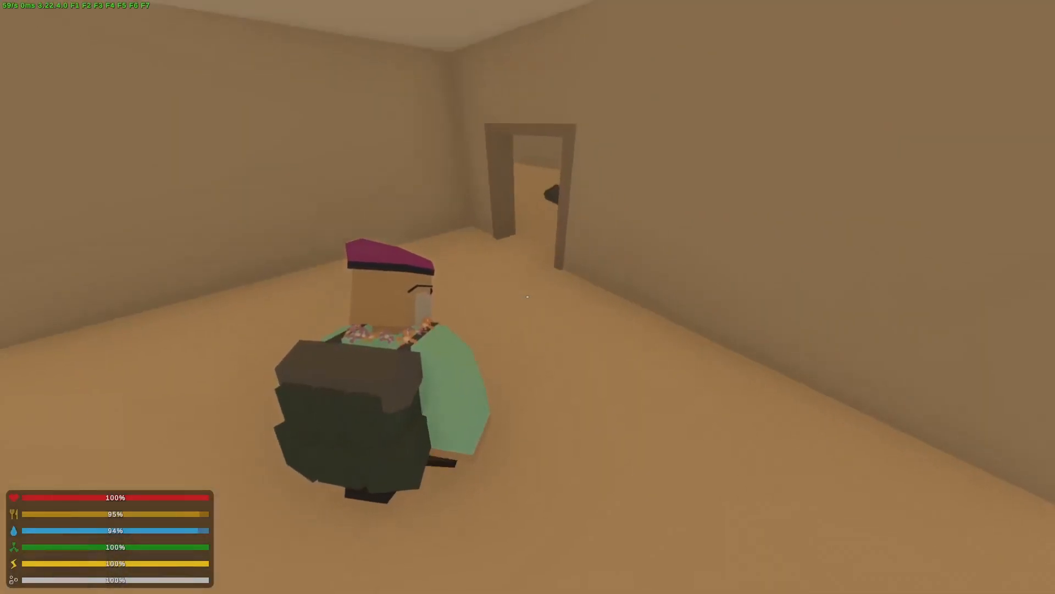
{"action": "key", "text": "w"}
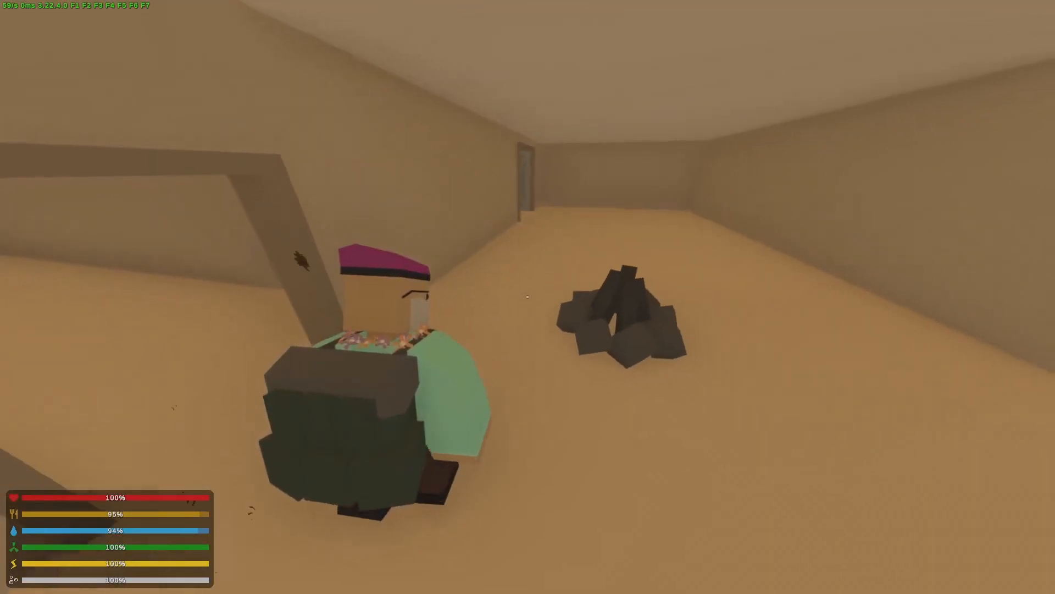
{"action": "key", "text": "s"}
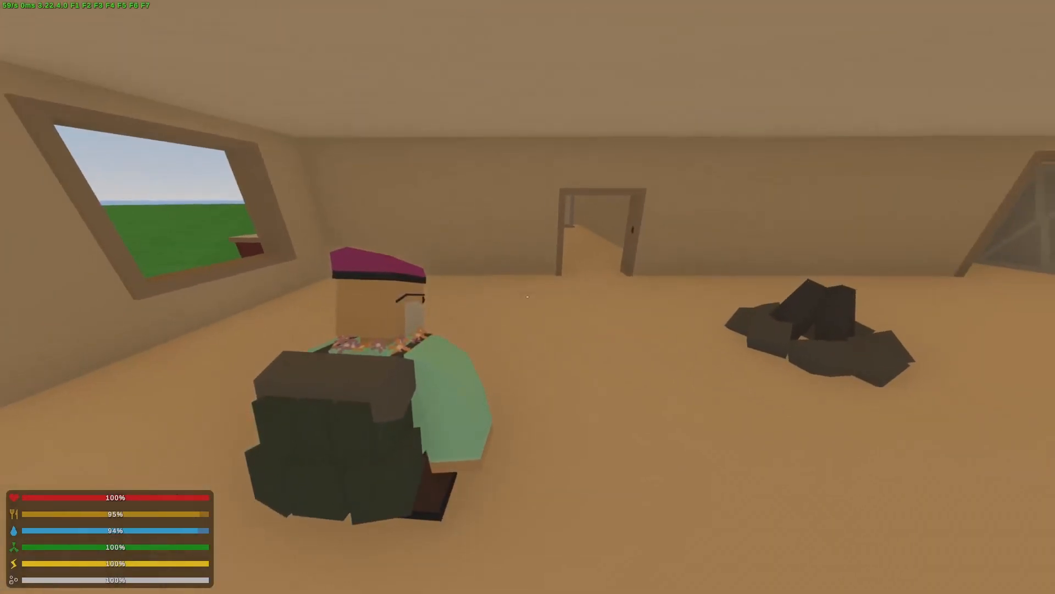
{"action": "key", "text": "w"}
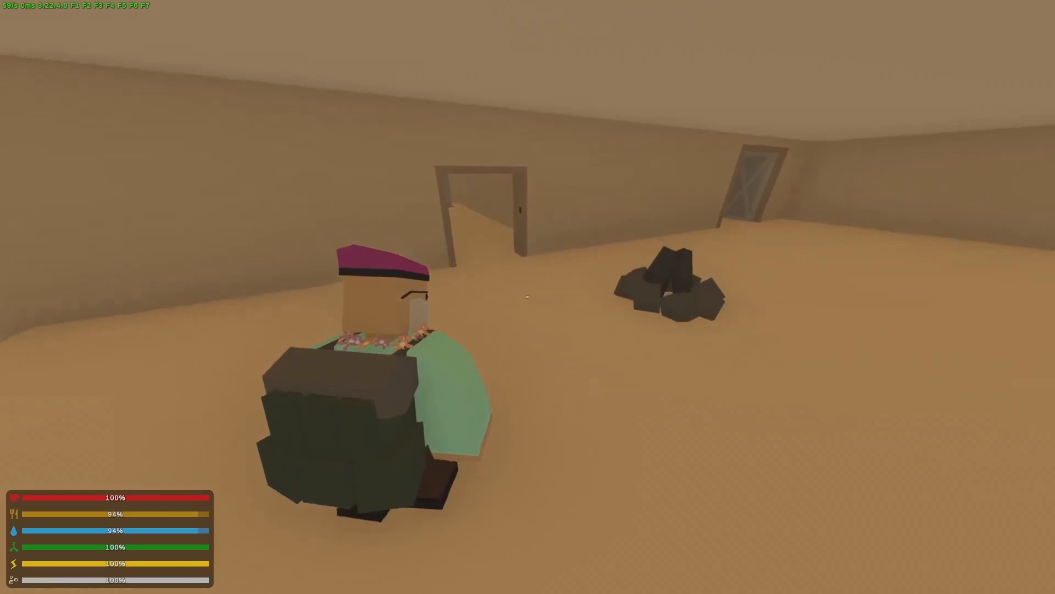
{"action": "key", "text": "w"}
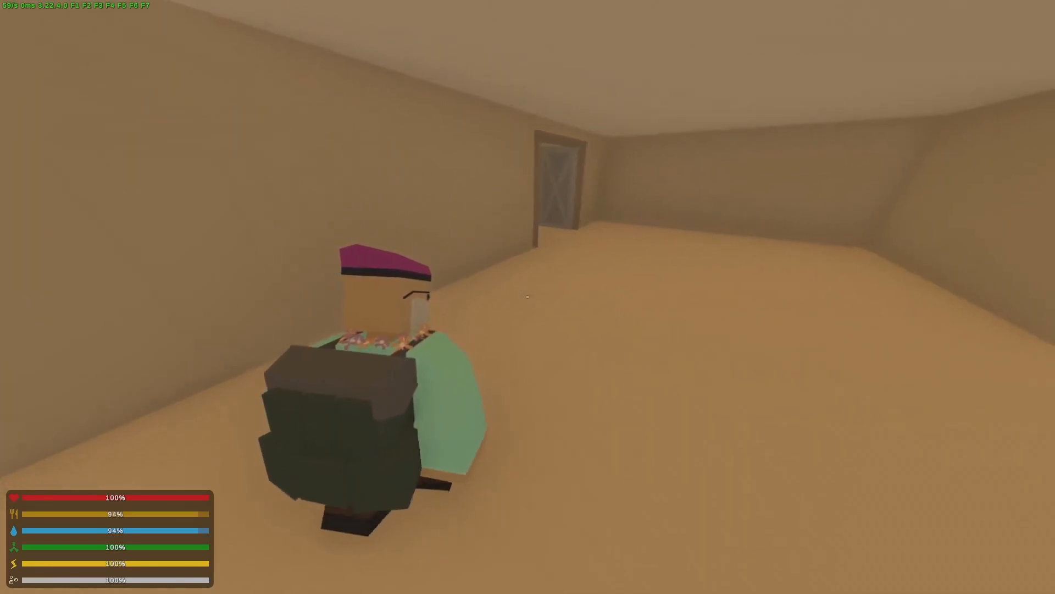
{"action": "key", "text": "s"}
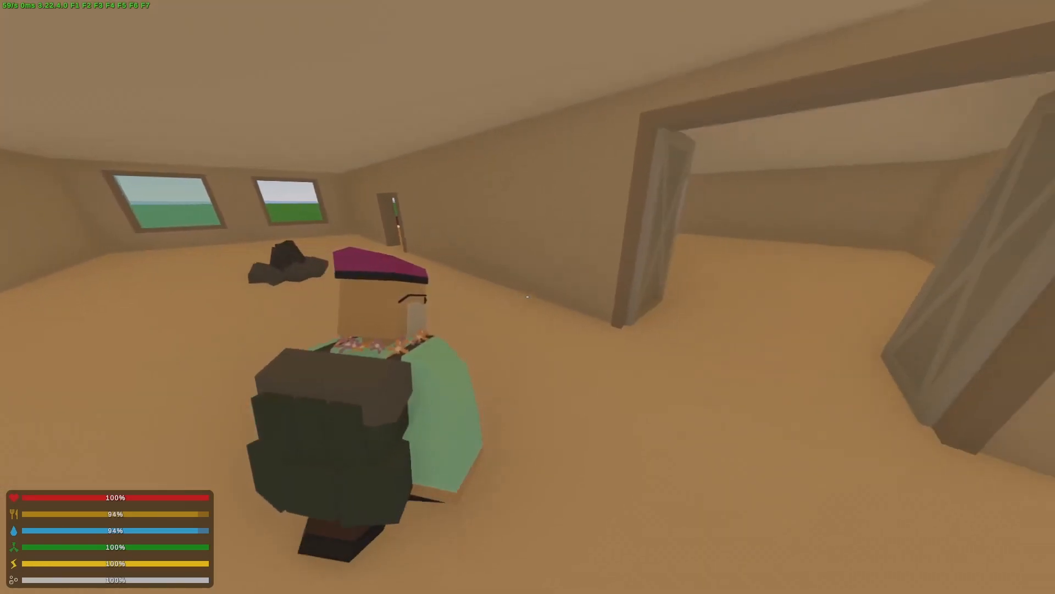
Step: Check the double doors in the wide doorway in third person, and walk back through the rooms onto the porch
{"action": "key", "text": "f"}
{"action": "key", "text": "w"}
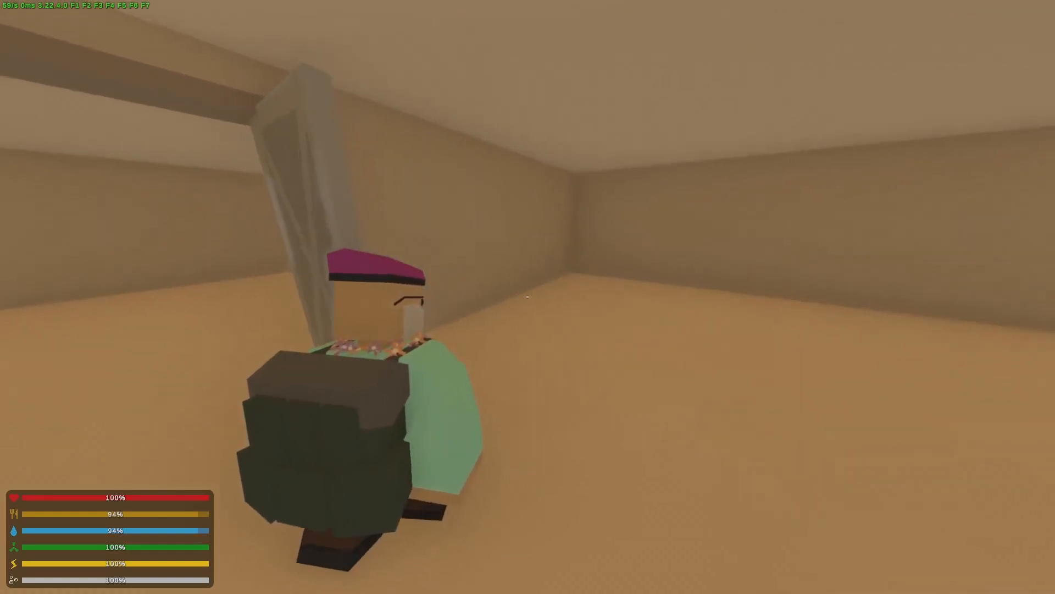
{"action": "key", "text": "w"}
{"action": "key", "text": "f"}
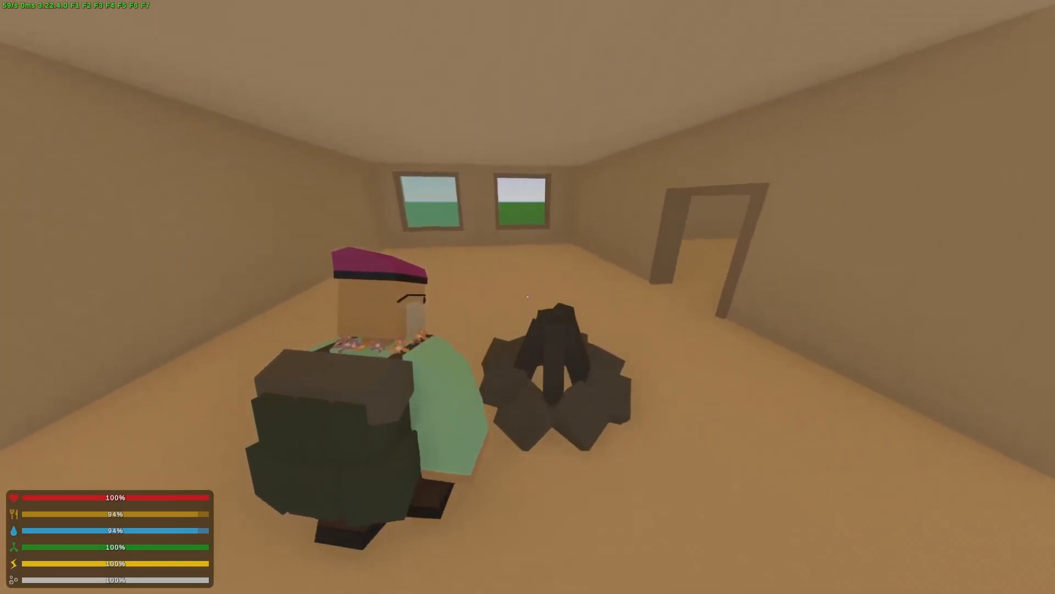
{"action": "key", "text": "w"}
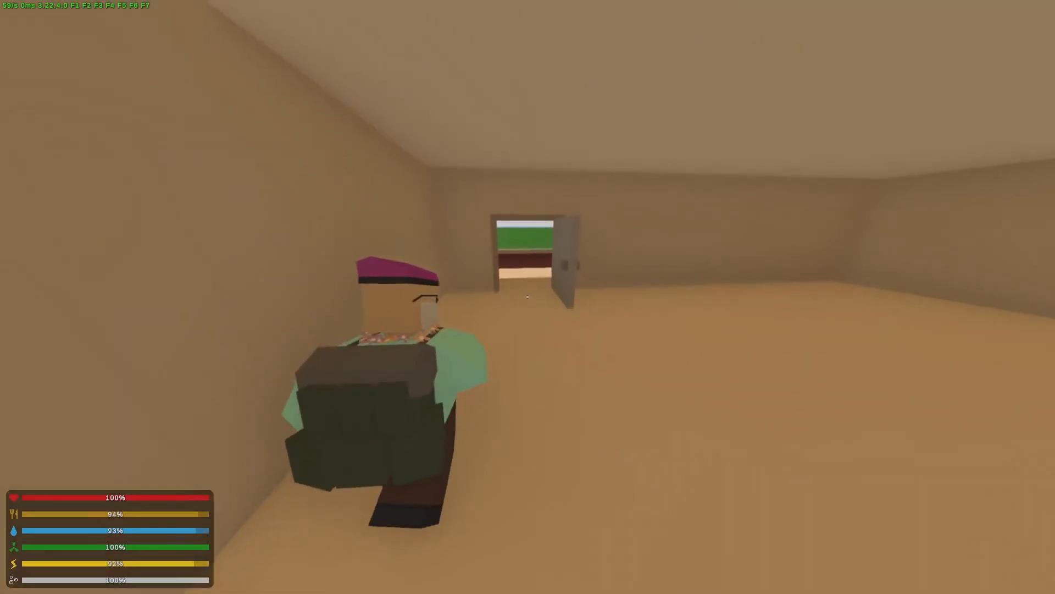
{"action": "key", "text": "w"}
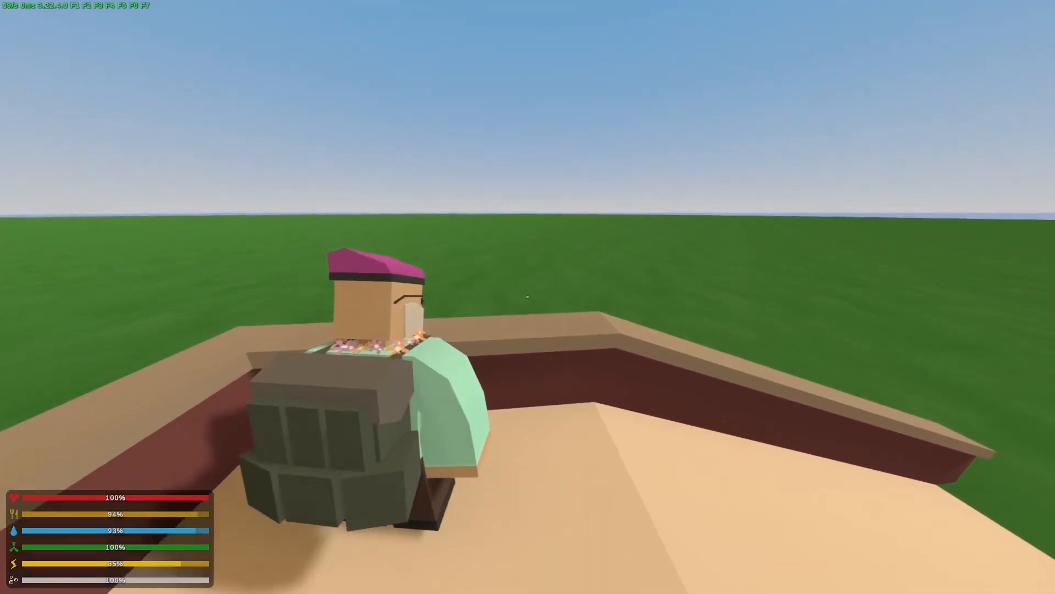